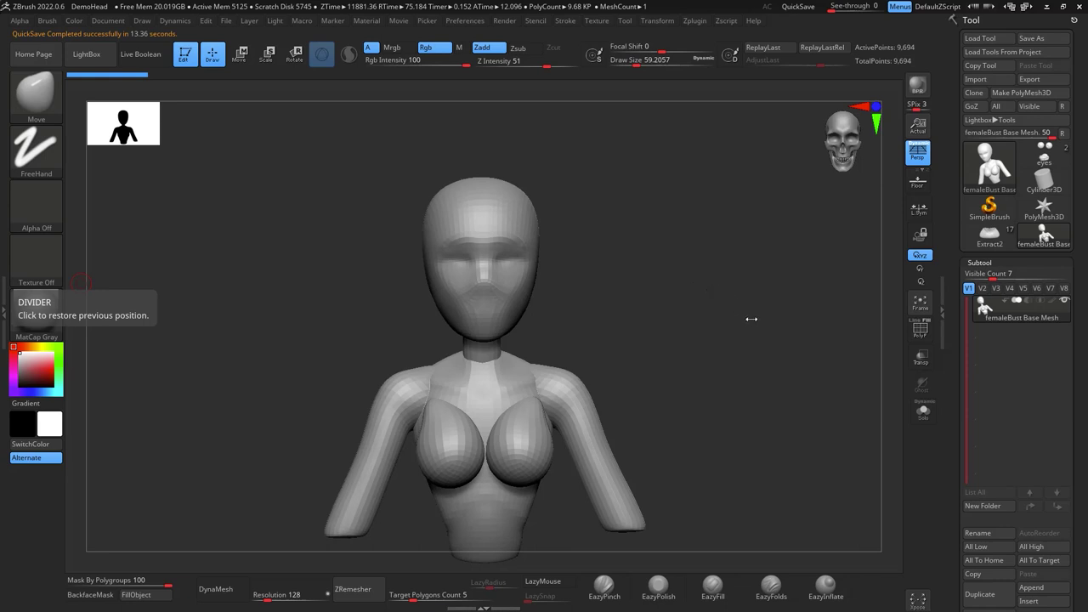
# Reshape the chin, jaw and cheeks of the bust's head using the Move brush at a draw size of about 299
pyautogui.moveTo(751, 326)
pyautogui.keyDown('alt'); pyautogui.mouseDown()
pyautogui.moveTo(744, 272)
pyautogui.moveTo(750, 342)
pyautogui.moveTo(761, 307)
pyautogui.moveTo(787, 314)
pyautogui.moveTo(740, 328)
pyautogui.mouseUp(); pyautogui.keyUp('alt')
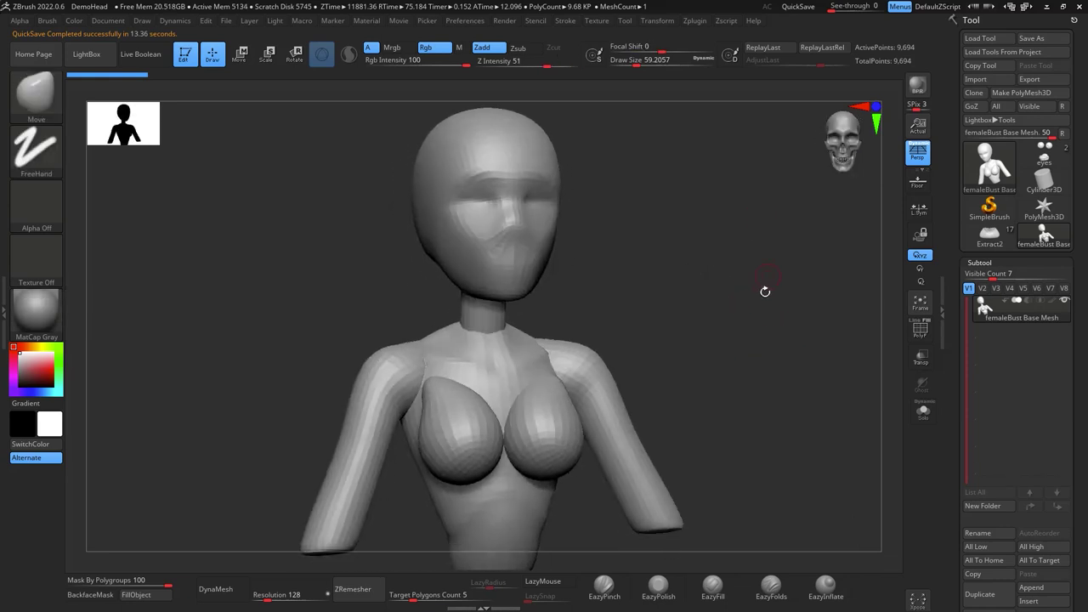
pyautogui.keyDown('shift'); pyautogui.moveTo(765, 292); pyautogui.dragTo(768, 266); pyautogui.keyUp('shift')
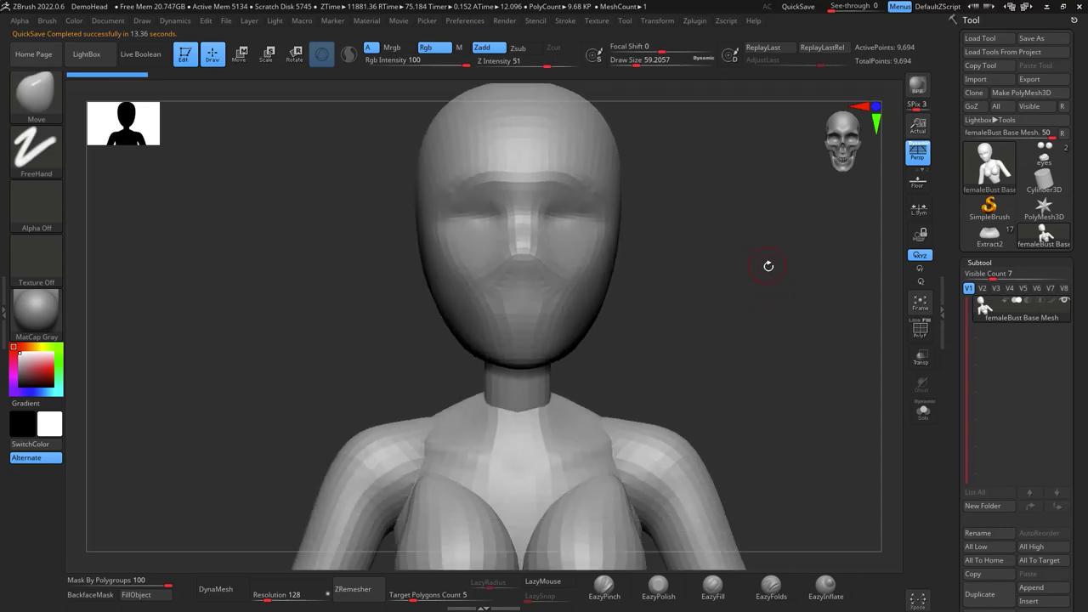
pyautogui.press('b')
pyautogui.press('m')
pyautogui.press('v')
pyautogui.press('space')
pyautogui.moveTo(717, 307)
pyautogui.mouseDown()
pyautogui.moveTo(748, 307)
pyautogui.moveTo(728, 279)
pyautogui.moveTo(742, 305)
pyautogui.moveTo(738, 340)
pyautogui.moveTo(788, 348)
pyautogui.moveTo(779, 335)
pyautogui.mouseUp()
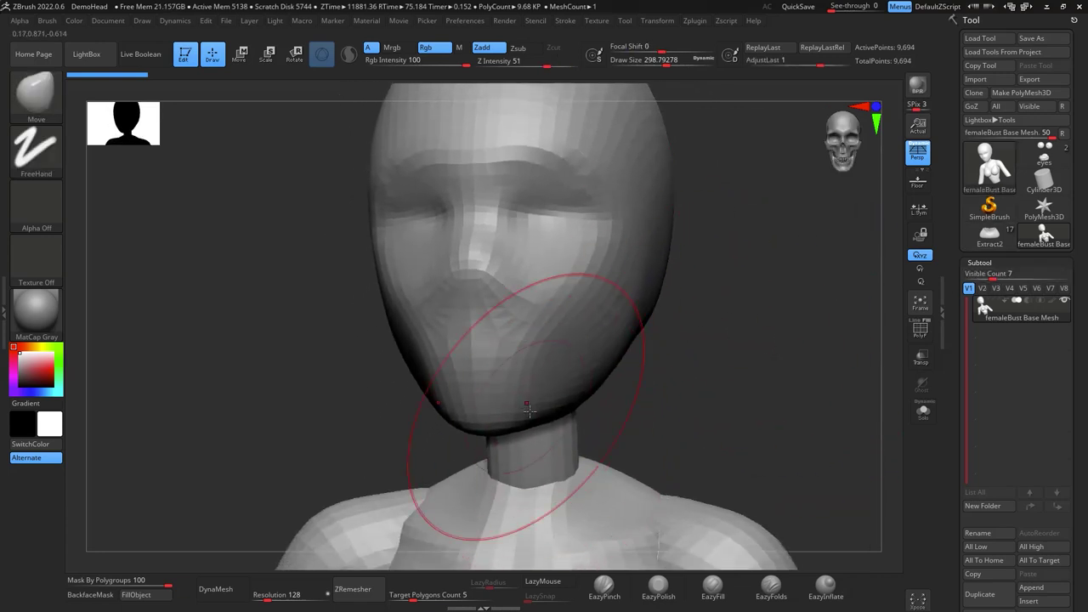
pyautogui.moveTo(528, 413); pyautogui.dragTo(512, 403)
pyautogui.moveTo(571, 336); pyautogui.dragTo(575, 347)
pyautogui.moveTo(629, 303); pyautogui.dragTo(644, 295)
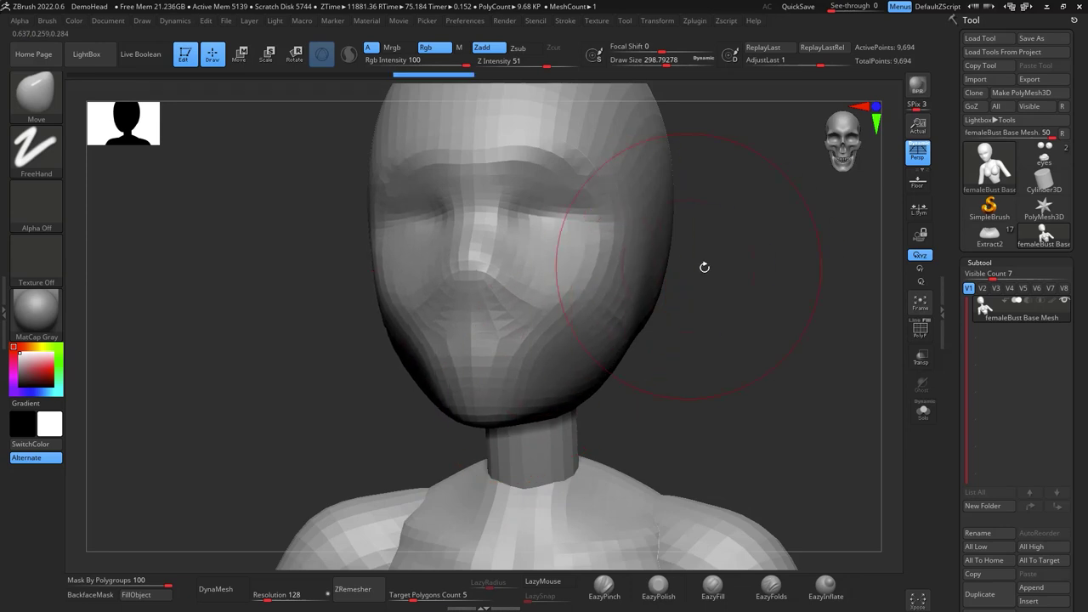
pyautogui.moveTo(705, 267)
pyautogui.keyDown('shift'); pyautogui.mouseDown()
pyautogui.moveTo(782, 357)
pyautogui.moveTo(795, 398)
pyautogui.mouseUp(); pyautogui.keyUp('shift')
pyautogui.moveTo(640, 400); pyautogui.dragTo(645, 392)
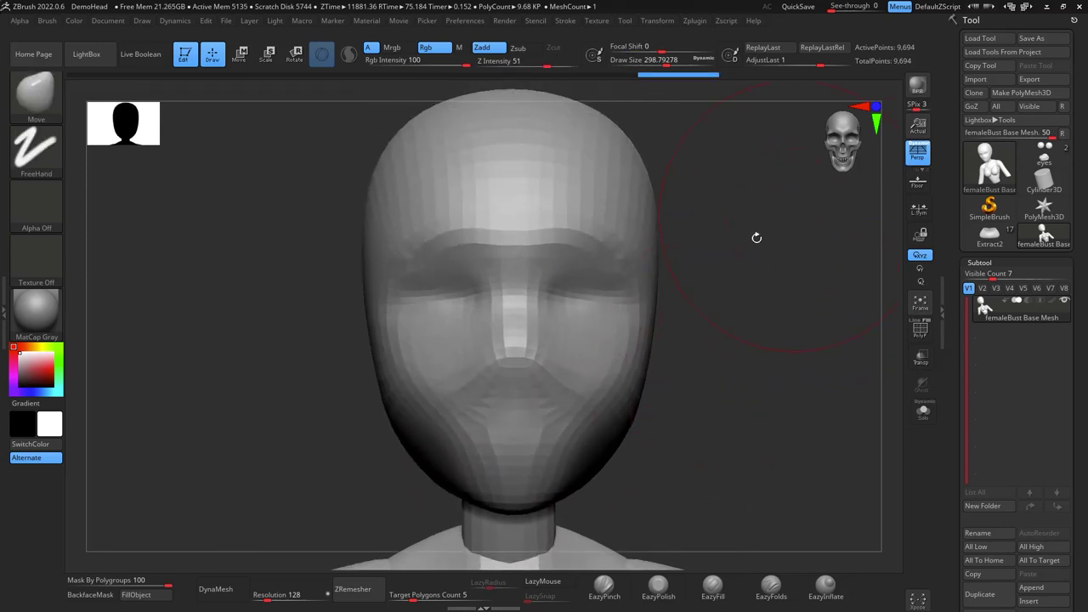
# Turn on DynaMesh at resolution 128 for the bust and set Mask By Polygroups to 0
pyautogui.moveTo(757, 328); pyautogui.dragTo(785, 289)
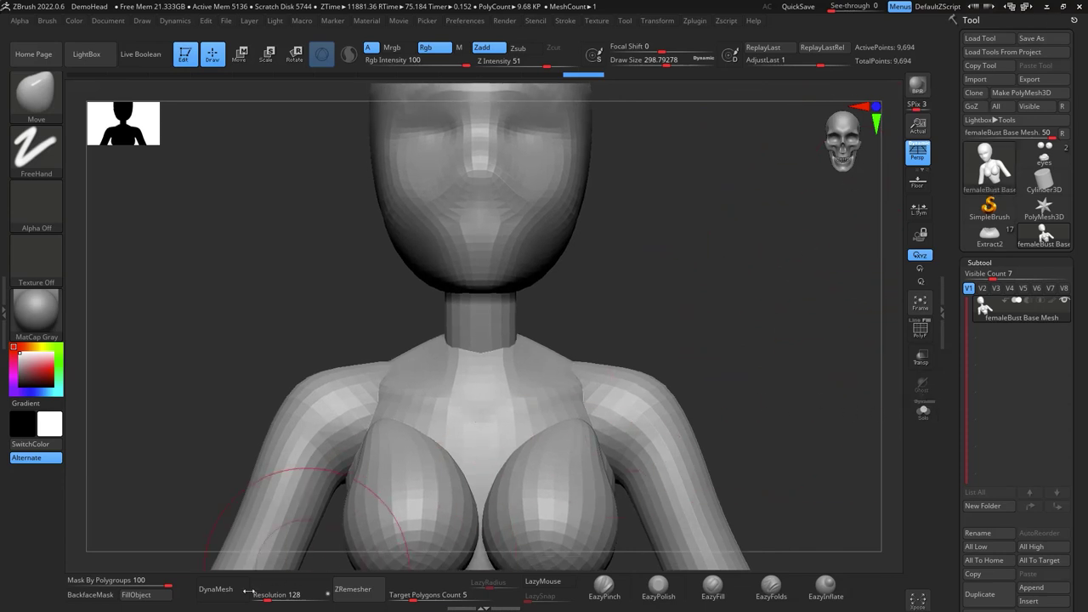
pyautogui.click(215, 589)
pyautogui.keyDown('shift'); pyautogui.moveTo(554, 491); pyautogui.dragTo(591, 495); pyautogui.keyUp('shift')
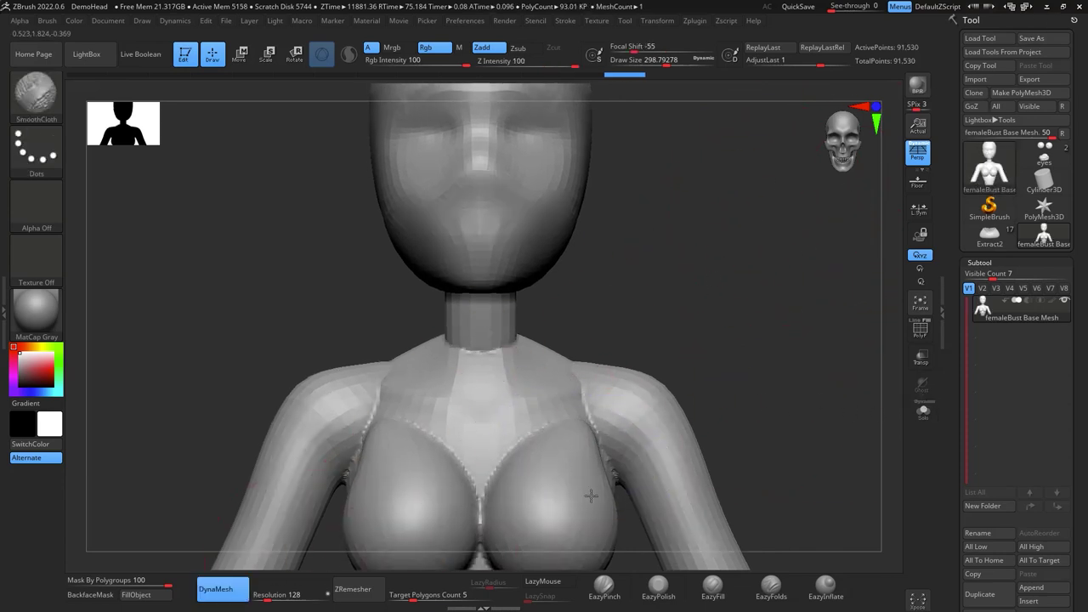
pyautogui.keyDown('shift'); pyautogui.moveTo(529, 451); pyautogui.dragTo(548, 449); pyautogui.keyUp('shift')
pyautogui.moveTo(141, 581); pyautogui.dragTo(54, 575)
# Smooth the front of the torso, including the chest seams, shoulders and upper arms
pyautogui.moveTo(575, 409)
pyautogui.keyDown('shift'); pyautogui.mouseDown()
pyautogui.moveTo(499, 506)
pyautogui.moveTo(673, 442)
pyautogui.mouseUp(); pyautogui.keyUp('shift')
pyautogui.keyDown('alt'); pyautogui.moveTo(775, 435); pyautogui.dragTo(746, 219); pyautogui.keyUp('alt')
pyautogui.moveTo(594, 264)
pyautogui.keyDown('shift'); pyautogui.mouseDown()
pyautogui.moveTo(483, 378)
pyautogui.moveTo(704, 311)
pyautogui.mouseUp(); pyautogui.keyUp('shift')
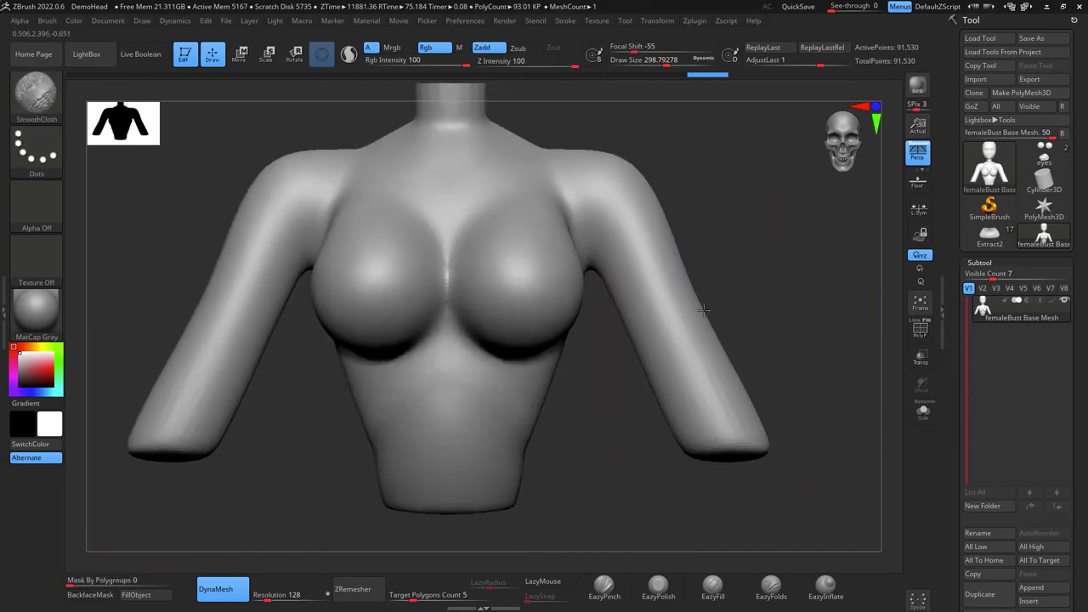
pyautogui.keyDown('shift'); pyautogui.moveTo(590, 239); pyautogui.dragTo(567, 213); pyautogui.keyUp('shift')
# Smooth the back, the neck and the back of the head
pyautogui.moveTo(759, 302)
pyautogui.keyDown('alt'); pyautogui.mouseDown()
pyautogui.moveTo(777, 343)
pyautogui.moveTo(687, 272)
pyautogui.mouseUp(); pyautogui.keyUp('alt')
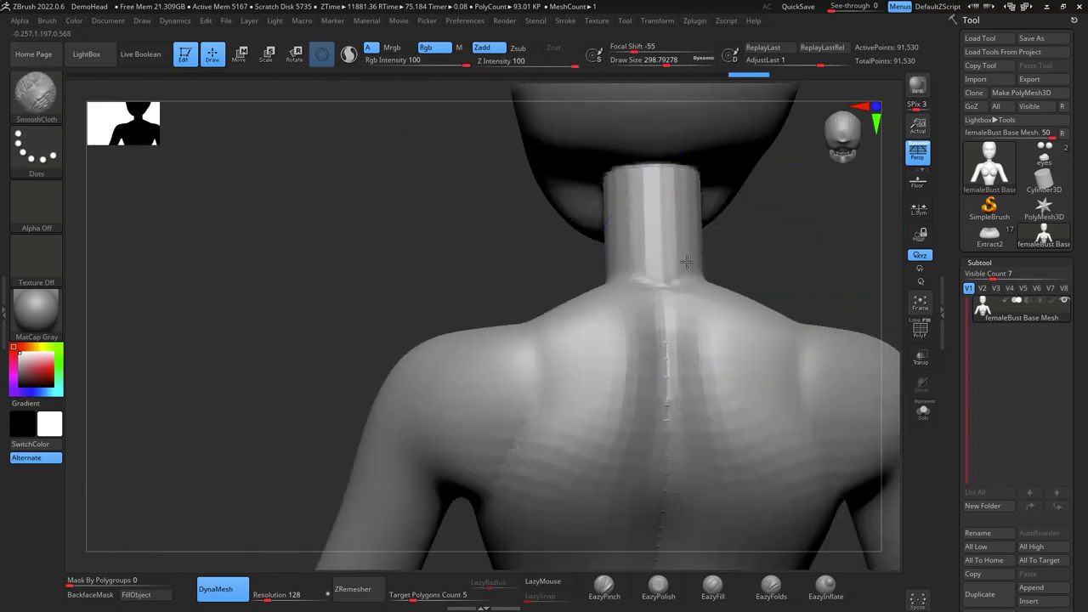
pyautogui.keyDown('shift'); pyautogui.moveTo(579, 365); pyautogui.dragTo(576, 389); pyautogui.keyUp('shift')
pyautogui.keyDown('alt'); pyautogui.moveTo(806, 285); pyautogui.dragTo(816, 204); pyautogui.keyUp('alt')
pyautogui.keyDown('alt'); pyautogui.moveTo(803, 329); pyautogui.dragTo(796, 165); pyautogui.keyUp('alt')
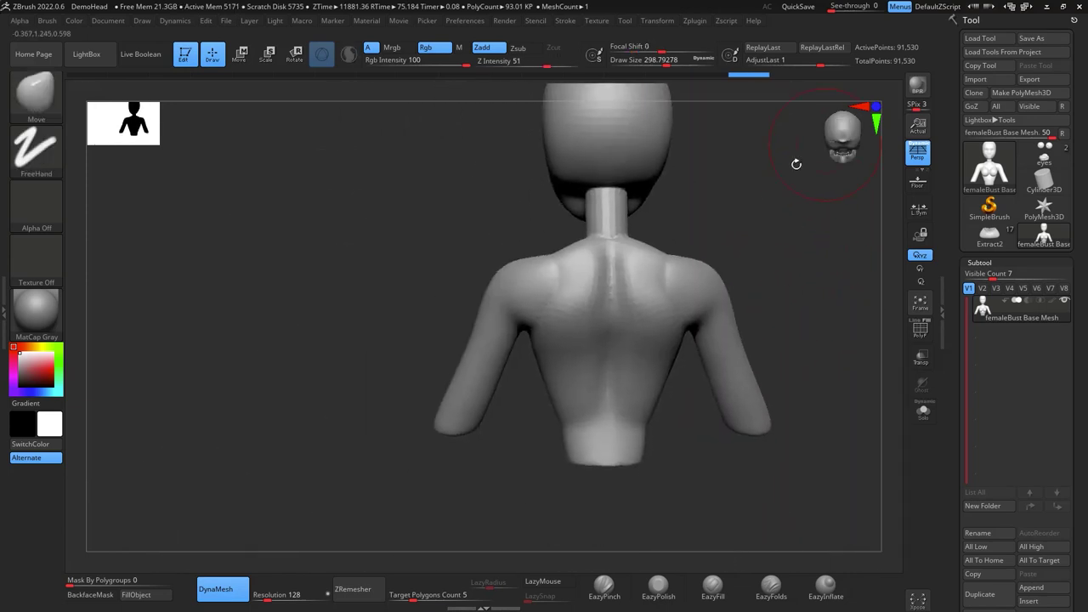
pyautogui.keyDown('shift'); pyautogui.moveTo(647, 324); pyautogui.dragTo(657, 309); pyautogui.keyUp('shift')
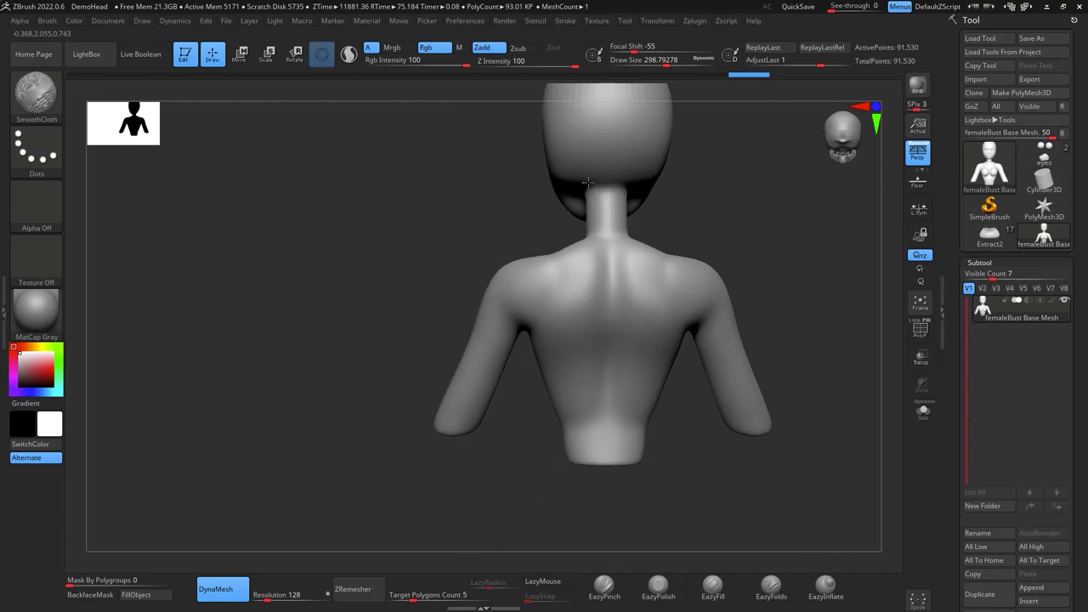
pyautogui.keyDown('shift'); pyautogui.moveTo(589, 183); pyautogui.dragTo(594, 113); pyautogui.keyUp('shift')
pyautogui.moveTo(702, 156)
pyautogui.mouseDown()
pyautogui.moveTo(796, 192)
pyautogui.moveTo(790, 352)
pyautogui.moveTo(807, 391)
pyautogui.mouseUp()
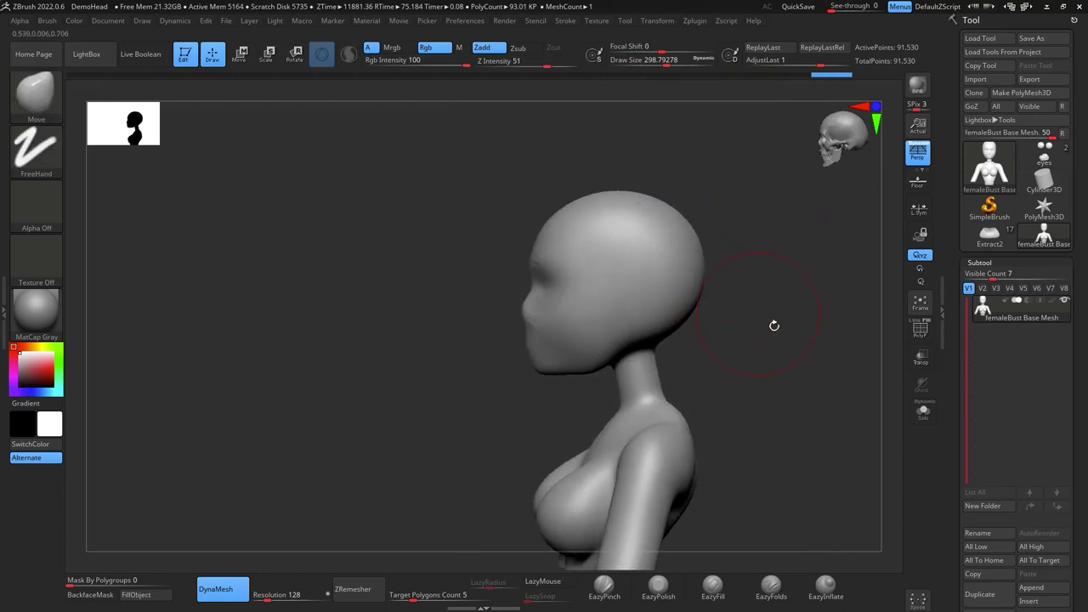
# Set up the ClayBuildup brush with Alpha 28 and a draw size of about 97 for sculpting the face
pyautogui.moveTo(772, 323); pyautogui.dragTo(692, 277, button='right')
pyautogui.press('space')
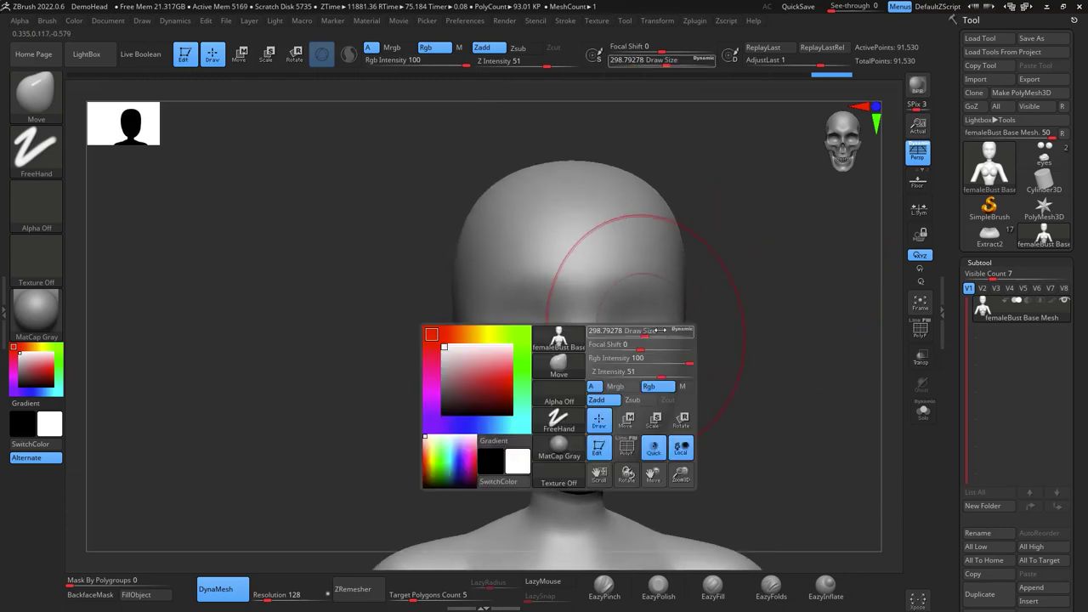
pyautogui.moveTo(644, 323); pyautogui.dragTo(628, 323)
pyautogui.press('space')
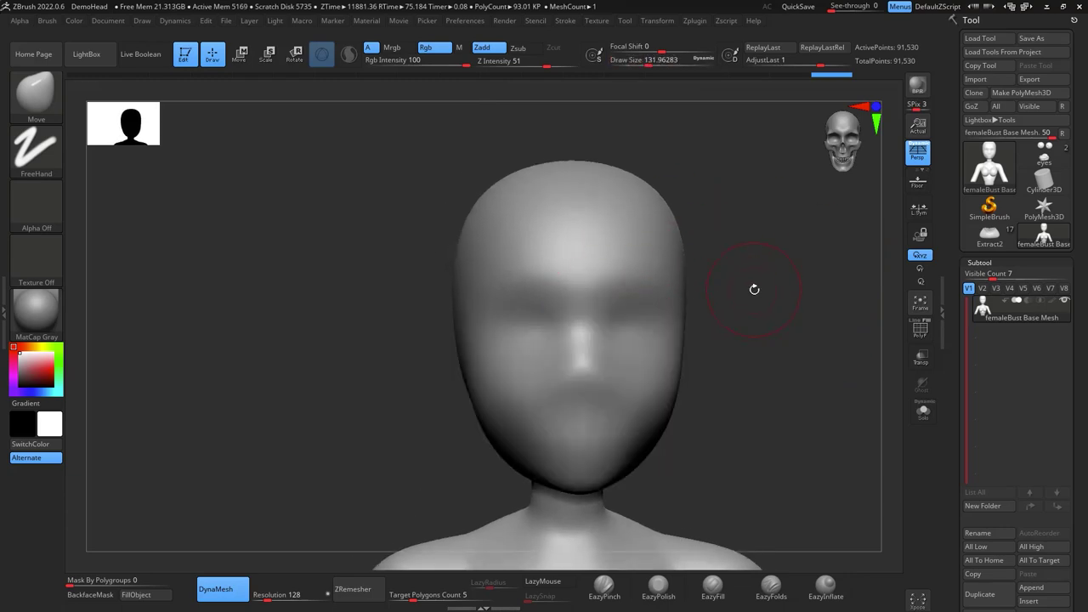
pyautogui.moveTo(754, 288)
pyautogui.keyDown('alt'); pyautogui.mouseDown()
pyautogui.moveTo(759, 306)
pyautogui.moveTo(745, 309)
pyautogui.moveTo(784, 328)
pyautogui.moveTo(759, 321)
pyautogui.mouseUp(); pyautogui.keyUp('alt')
pyautogui.press('b')
pyautogui.press('c')
pyautogui.press('b')
pyautogui.press('space')
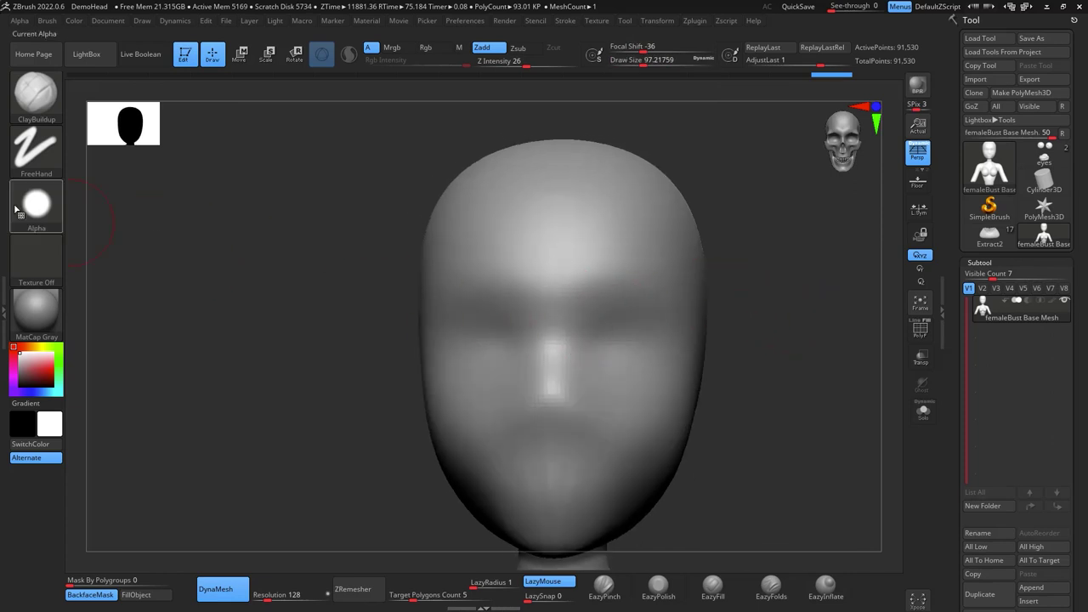
pyautogui.click(54, 197)
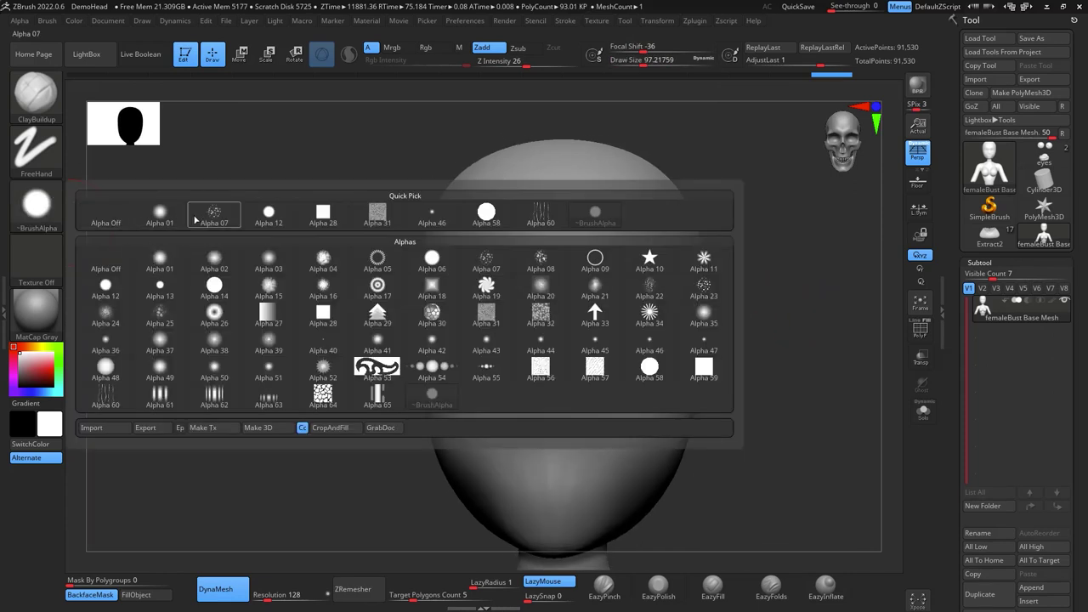
pyautogui.click(323, 214)
# Carve symmetrical eye sockets under the brow and smooth the strokes
pyautogui.keyDown('alt'); pyautogui.moveTo(758, 334); pyautogui.dragTo(743, 328); pyautogui.keyUp('alt')
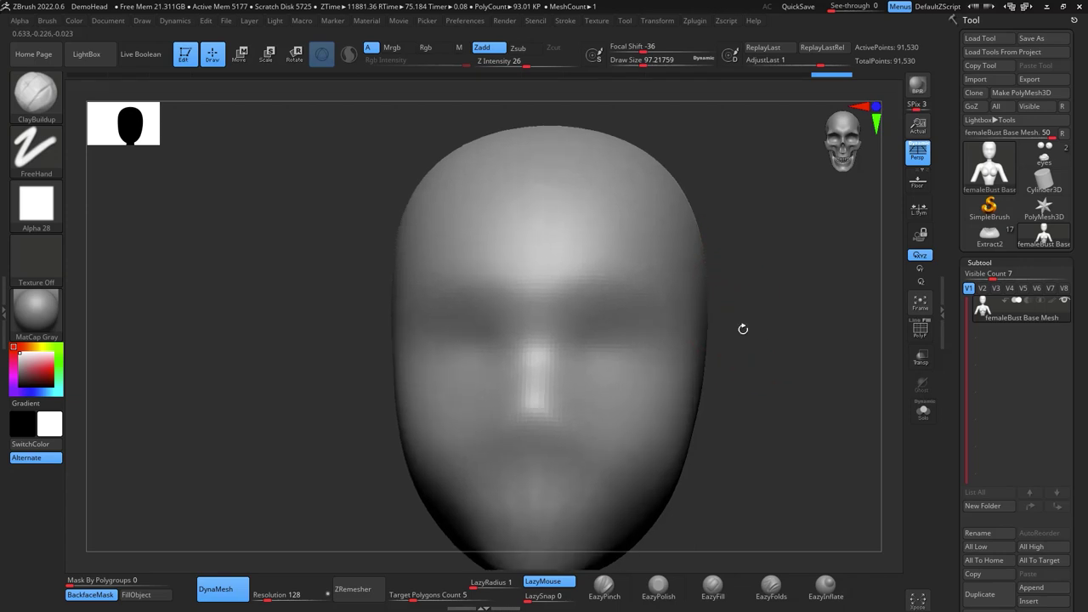
pyautogui.moveTo(610, 326)
pyautogui.keyDown('alt'); pyautogui.mouseDown()
pyautogui.moveTo(612, 357)
pyautogui.moveTo(639, 357)
pyautogui.moveTo(597, 345)
pyautogui.moveTo(605, 309)
pyautogui.moveTo(587, 331)
pyautogui.moveTo(624, 364)
pyautogui.moveTo(626, 352)
pyautogui.moveTo(592, 333)
pyautogui.moveTo(599, 305)
pyautogui.moveTo(665, 307)
pyautogui.moveTo(643, 299)
pyautogui.moveTo(639, 353)
pyautogui.mouseUp(); pyautogui.keyUp('alt')
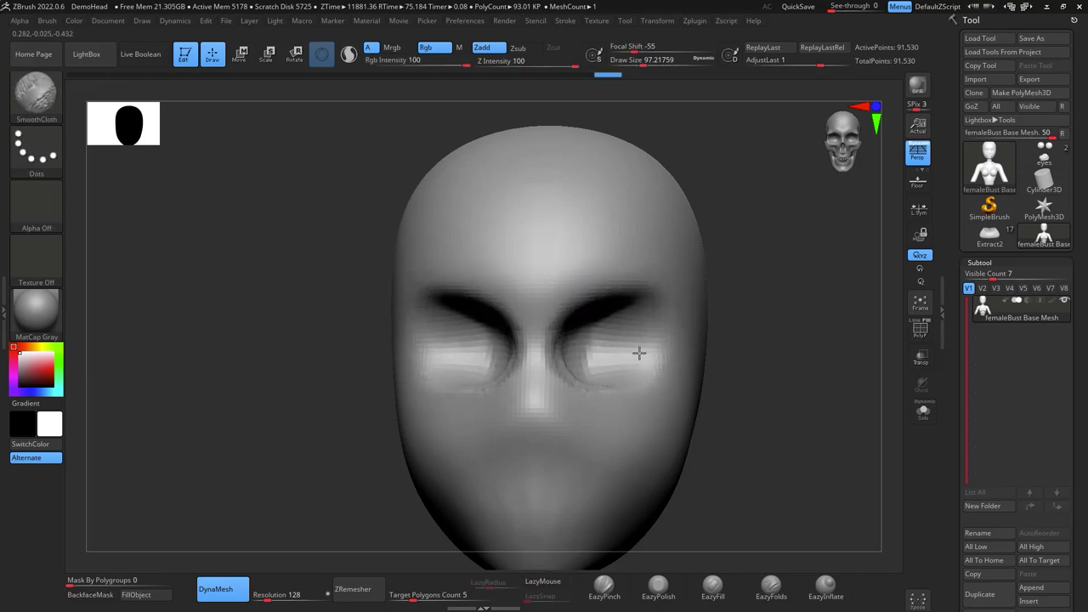
pyautogui.moveTo(762, 300)
pyautogui.mouseDown()
pyautogui.moveTo(796, 357)
pyautogui.moveTo(778, 355)
pyautogui.mouseUp()
pyautogui.moveTo(641, 323)
pyautogui.mouseDown()
pyautogui.moveTo(620, 349)
pyautogui.moveTo(646, 345)
pyautogui.mouseUp()
pyautogui.moveTo(778, 340); pyautogui.dragTo(748, 380)
# Build up clay on the cheeks beneath the eye sockets and smooth it into the face
pyautogui.moveTo(574, 392)
pyautogui.mouseDown()
pyautogui.moveTo(585, 353)
pyautogui.moveTo(594, 389)
pyautogui.mouseUp()
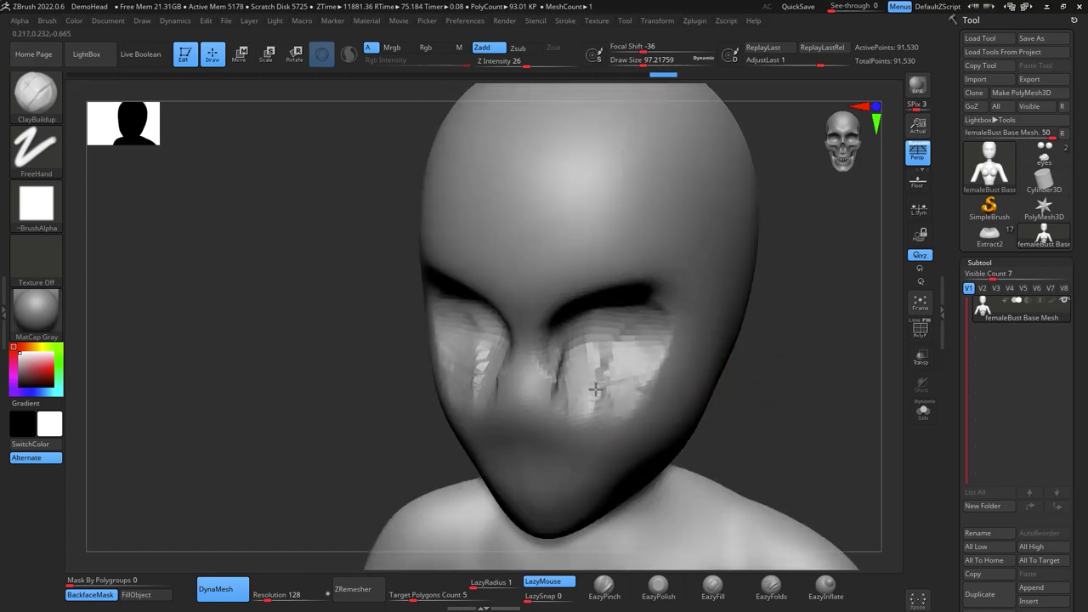
pyautogui.moveTo(562, 351)
pyautogui.mouseDown()
pyautogui.moveTo(563, 399)
pyautogui.moveTo(658, 371)
pyautogui.mouseUp()
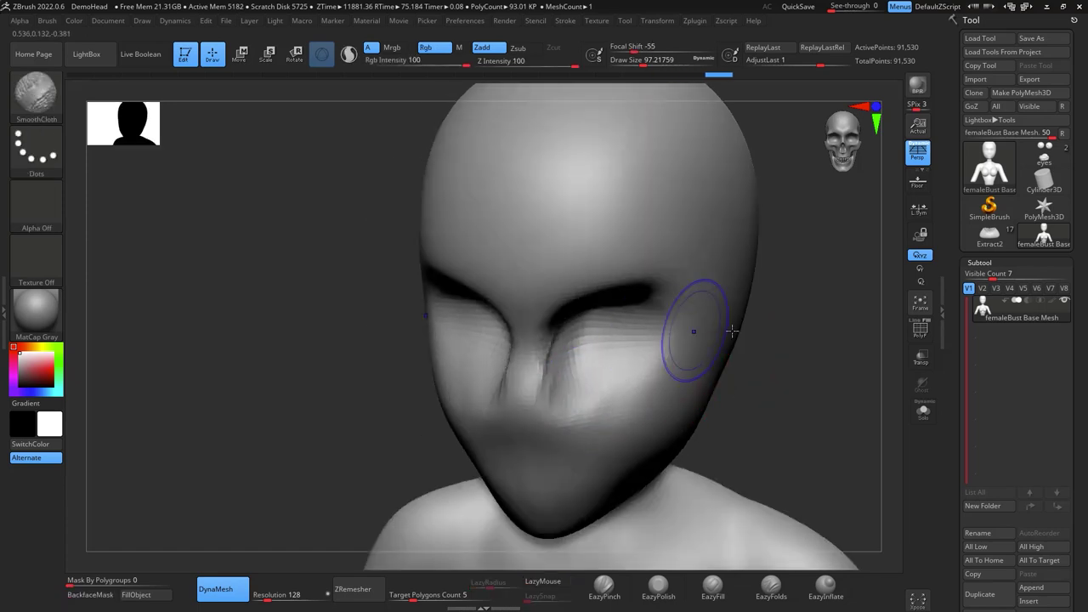
pyautogui.moveTo(774, 328)
pyautogui.keyDown('shift'); pyautogui.mouseDown()
pyautogui.moveTo(794, 313)
pyautogui.moveTo(777, 323)
pyautogui.moveTo(775, 276)
pyautogui.moveTo(788, 279)
pyautogui.mouseUp(); pyautogui.keyUp('shift')
pyautogui.keyDown('shift'); pyautogui.moveTo(593, 247); pyautogui.dragTo(576, 258); pyautogui.keyUp('shift')
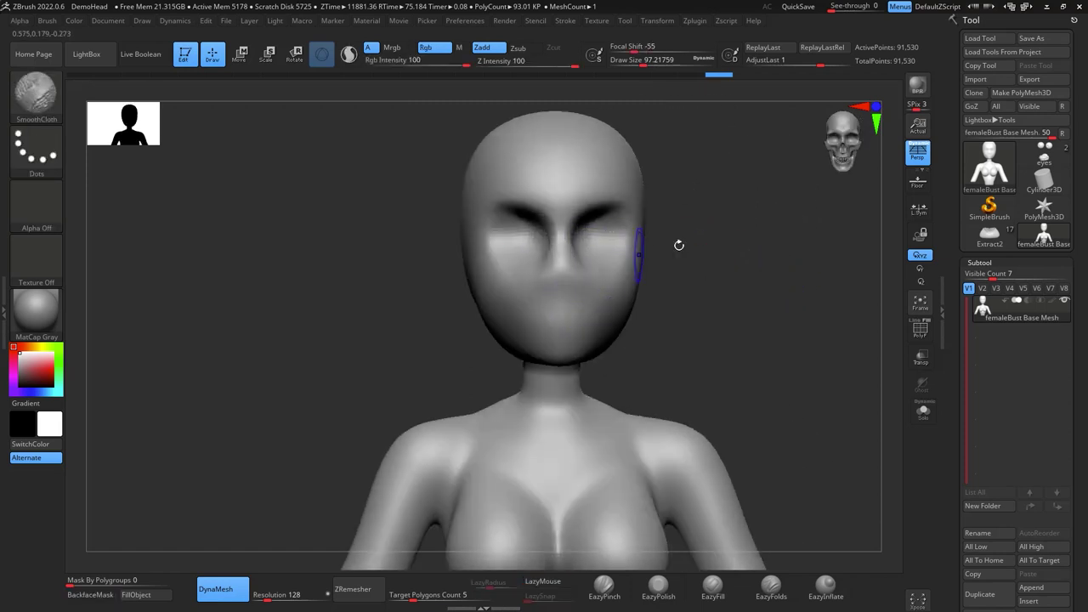
# Build up a rounded nose tip using the ClayBuildup brush at a draw size of about 74
pyautogui.moveTo(678, 244)
pyautogui.mouseDown()
pyautogui.moveTo(753, 284)
pyautogui.moveTo(804, 287)
pyautogui.moveTo(819, 326)
pyautogui.moveTo(859, 314)
pyautogui.mouseUp()
pyautogui.moveTo(796, 267); pyautogui.dragTo(777, 319)
pyautogui.moveTo(729, 285)
pyautogui.mouseDown()
pyautogui.moveTo(784, 291)
pyautogui.moveTo(763, 294)
pyautogui.mouseUp()
pyautogui.press('b')
pyautogui.press('c')
pyautogui.press('b')
pyautogui.press('space')
pyautogui.keyDown('shift'); pyautogui.moveTo(784, 307); pyautogui.dragTo(812, 316); pyautogui.keyUp('shift')
pyautogui.press('space')
pyautogui.moveTo(651, 289); pyautogui.dragTo(651, 295)
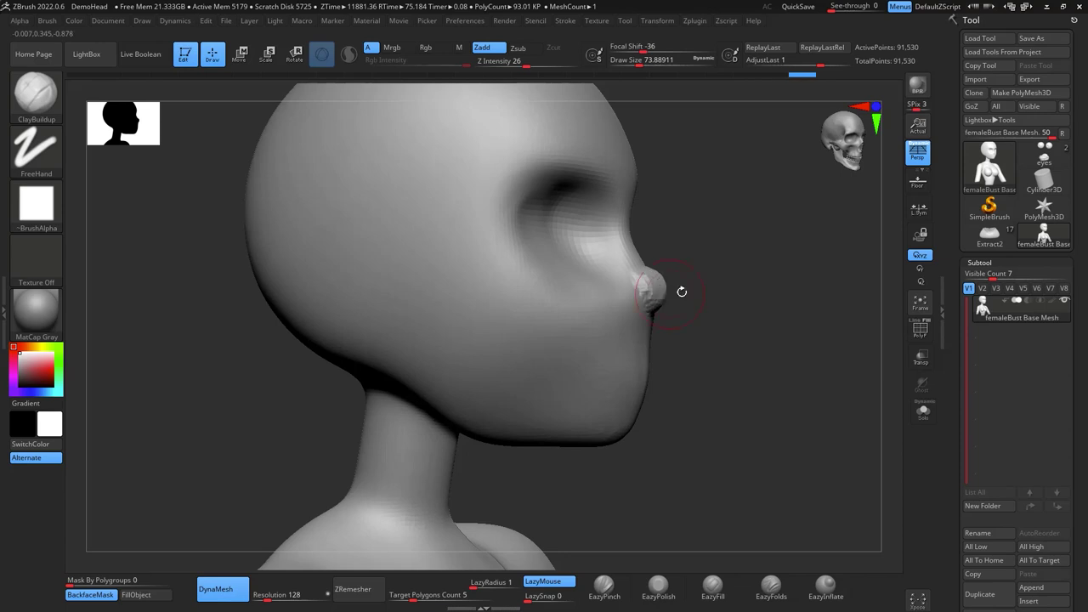
# Remesh the bust with DynaMesh and smooth the new nose tip and the surface around it
pyautogui.moveTo(763, 321); pyautogui.dragTo(716, 324)
pyautogui.keyDown('ctrl'); pyautogui.moveTo(855, 326); pyautogui.dragTo(863, 340); pyautogui.keyUp('ctrl')
pyautogui.moveTo(860, 339); pyautogui.dragTo(885, 342)
pyautogui.keyDown('shift'); pyautogui.moveTo(661, 287); pyautogui.dragTo(649, 283); pyautogui.keyUp('shift')
pyautogui.moveTo(835, 342); pyautogui.dragTo(773, 330)
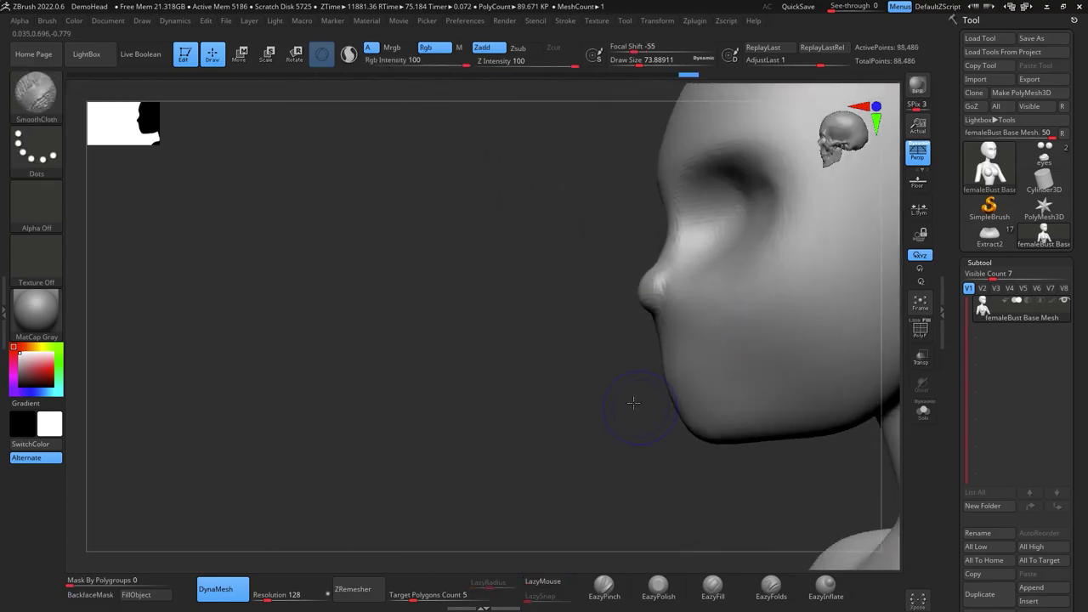
pyautogui.keyDown('shift'); pyautogui.moveTo(633, 403); pyautogui.dragTo(636, 401); pyautogui.keyUp('shift')
# Pull the nose tip forward in profile using the Move brush at a draw size of about 71
pyautogui.press('b')
pyautogui.press('m')
pyautogui.press('v')
pyautogui.press('space')
pyautogui.moveTo(661, 287); pyautogui.dragTo(658, 287)
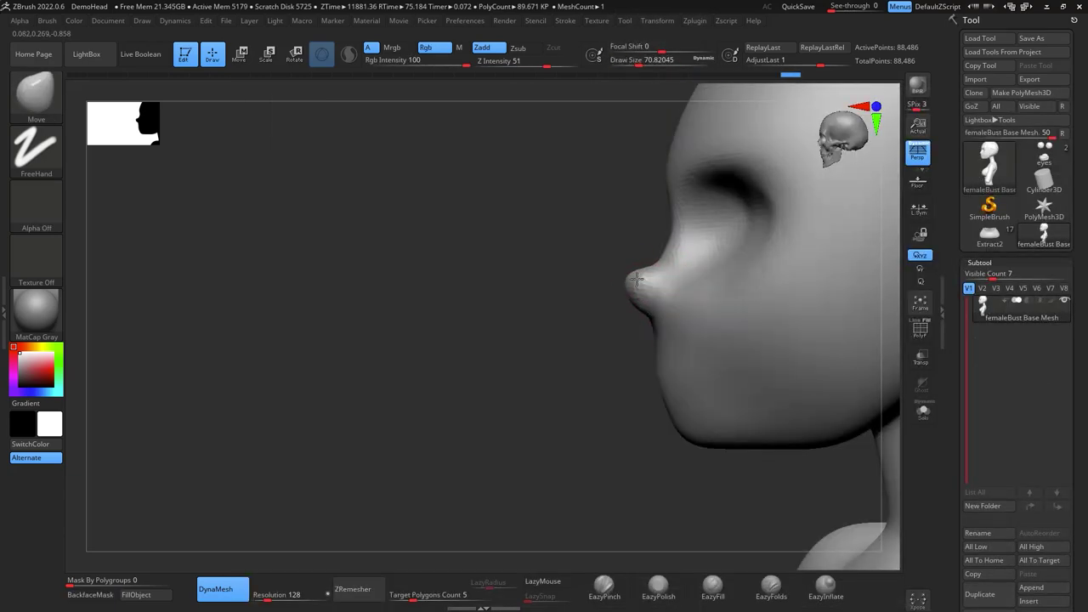
pyautogui.moveTo(609, 363); pyautogui.dragTo(770, 333)
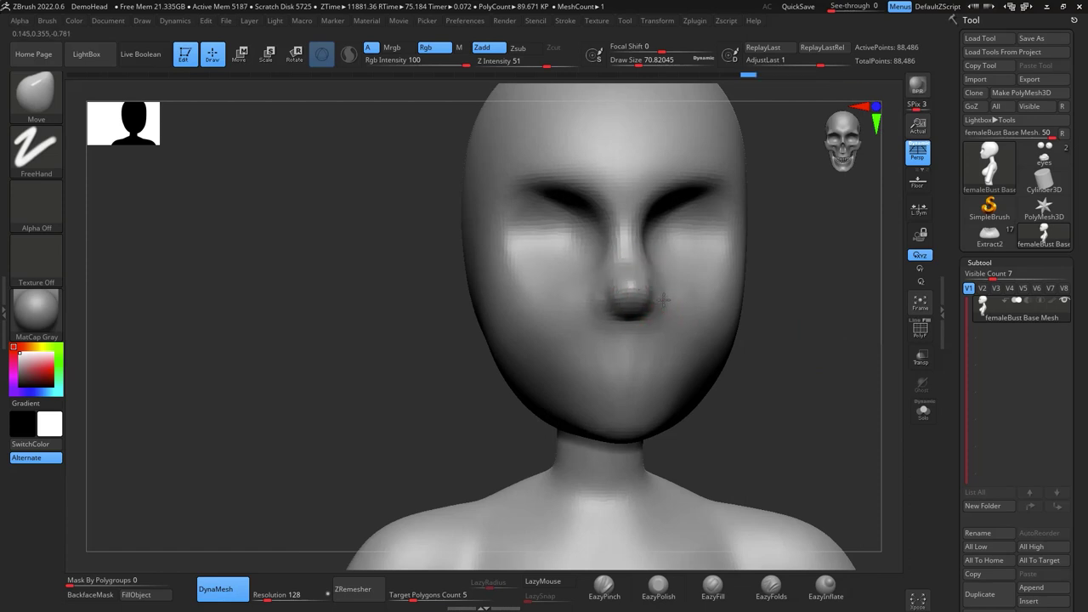
# Enlarge the Move brush to a draw size of about 197 and adjust the lower face
pyautogui.moveTo(806, 367)
pyautogui.mouseDown()
pyautogui.moveTo(860, 363)
pyautogui.moveTo(808, 383)
pyautogui.moveTo(763, 363)
pyautogui.mouseUp()
pyautogui.press('space')
pyautogui.moveTo(766, 354); pyautogui.dragTo(791, 355)
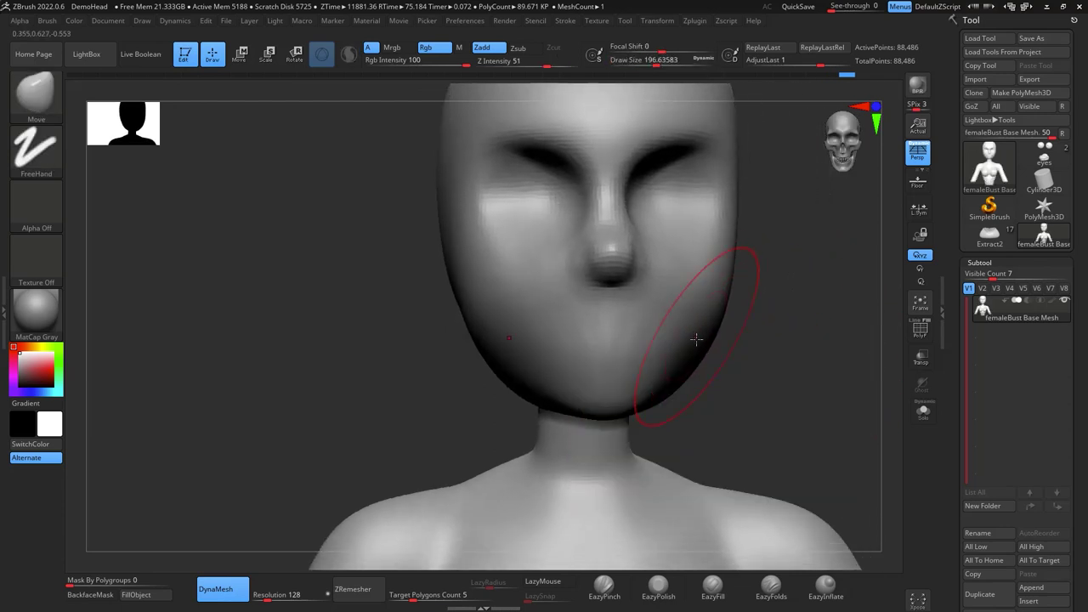
# Reshape the sides of the head, the cheeks and the jawline using the Move brush at a draw size of about 262
pyautogui.keyDown('alt'); pyautogui.moveTo(791, 281); pyautogui.dragTo(759, 413); pyautogui.keyUp('alt')
pyautogui.press('space')
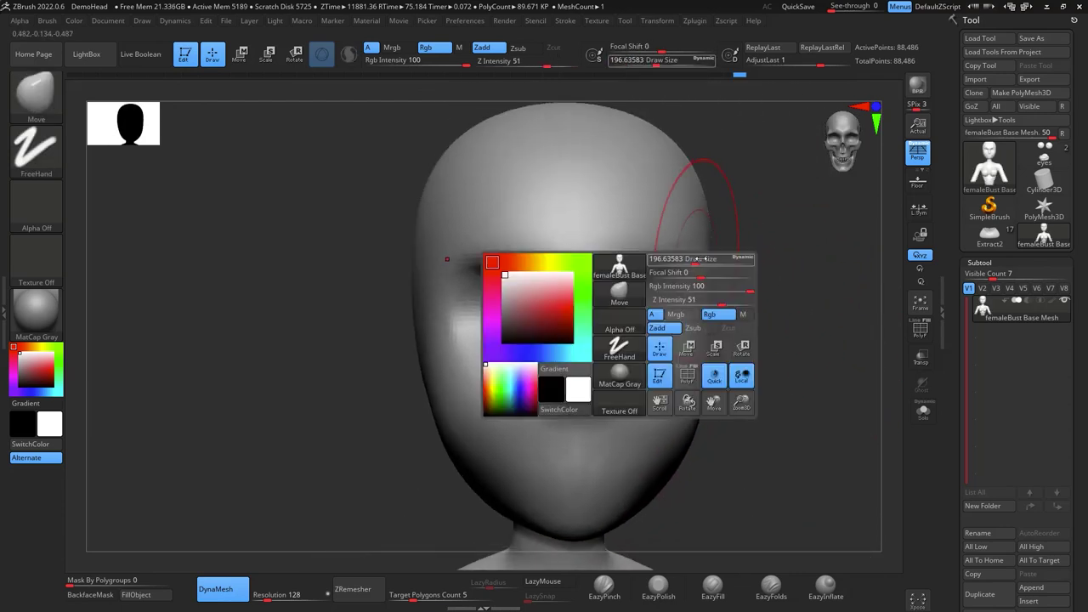
pyautogui.moveTo(699, 259); pyautogui.dragTo(685, 275)
pyautogui.moveTo(677, 258); pyautogui.dragTo(688, 320)
pyautogui.moveTo(837, 374); pyautogui.dragTo(728, 391)
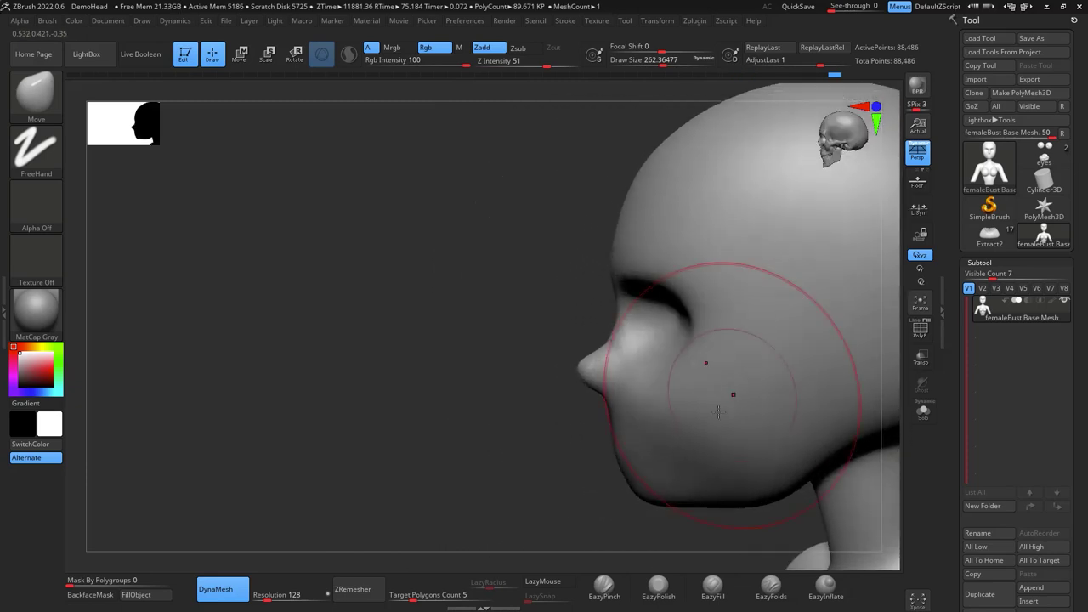
pyautogui.moveTo(625, 503)
pyautogui.mouseDown()
pyautogui.moveTo(696, 508)
pyautogui.moveTo(774, 437)
pyautogui.moveTo(780, 304)
pyautogui.mouseUp()
pyautogui.moveTo(677, 365); pyautogui.dragTo(672, 334)
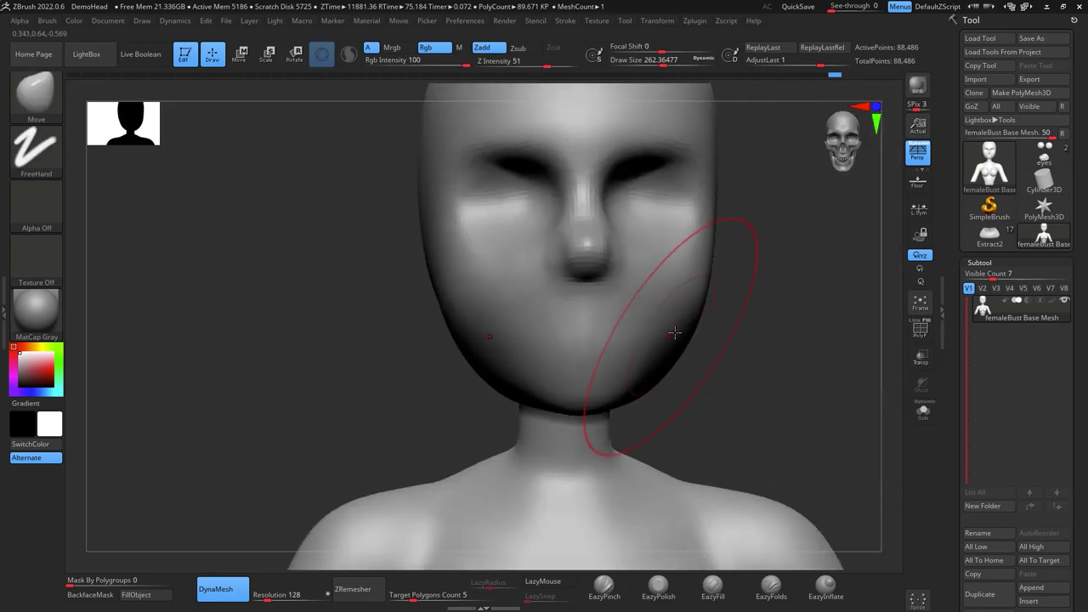
# Append a Sphere3D as a new subtool to the bust
pyautogui.moveTo(780, 354)
pyautogui.keyDown('alt'); pyautogui.mouseDown()
pyautogui.moveTo(717, 409)
pyautogui.moveTo(721, 400)
pyautogui.mouseUp(); pyautogui.keyUp('alt')
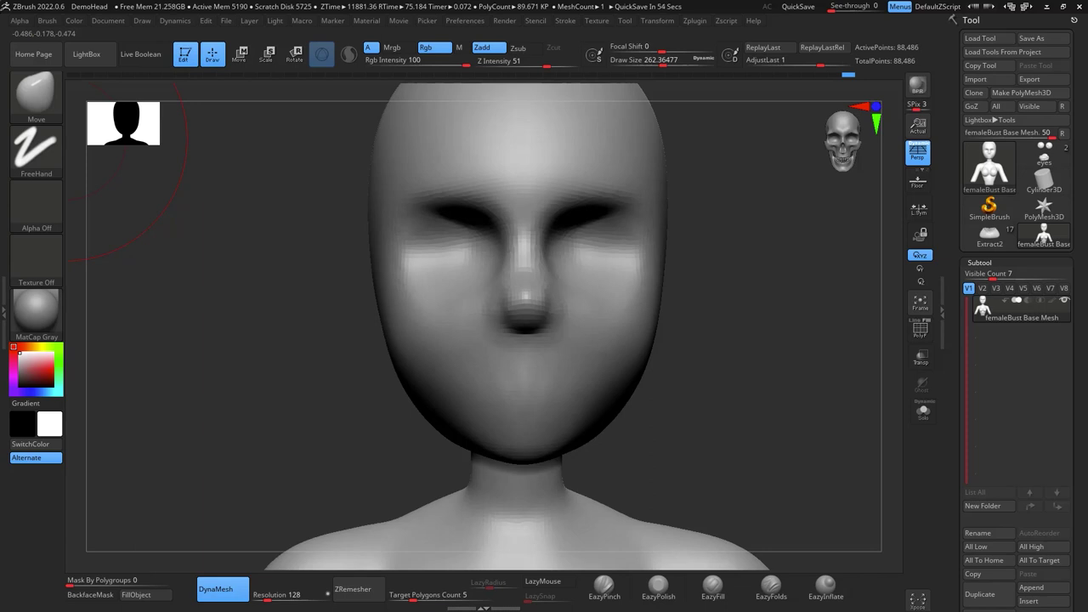
pyautogui.moveTo(780, 346)
pyautogui.keyDown('alt'); pyautogui.mouseDown()
pyautogui.moveTo(787, 351)
pyautogui.moveTo(771, 361)
pyautogui.mouseUp(); pyautogui.keyUp('alt')
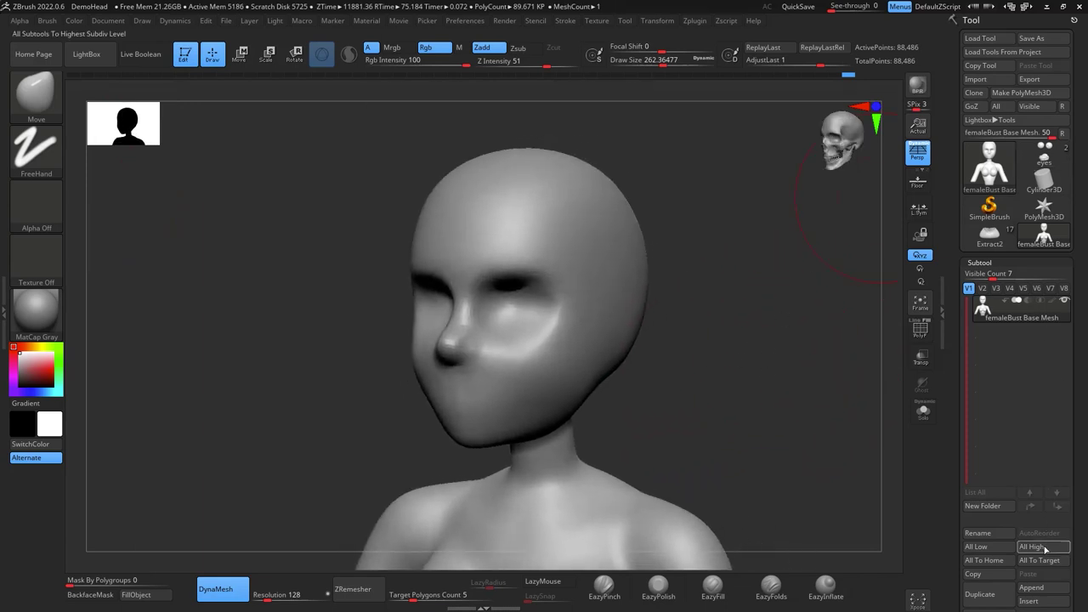
pyautogui.click(1051, 588)
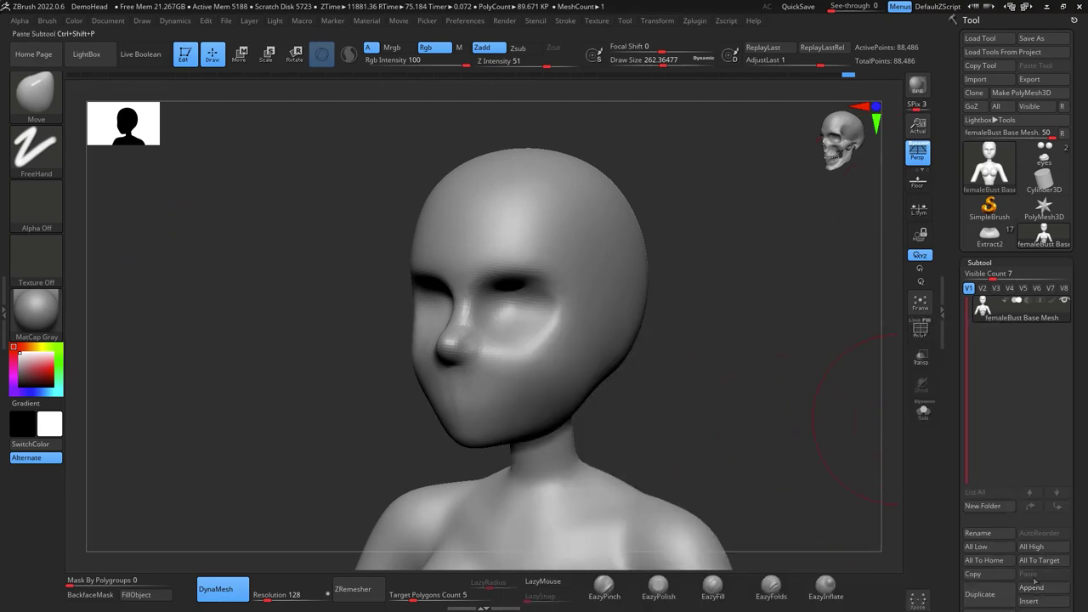
pyautogui.click(1031, 586)
pyautogui.click(1036, 588)
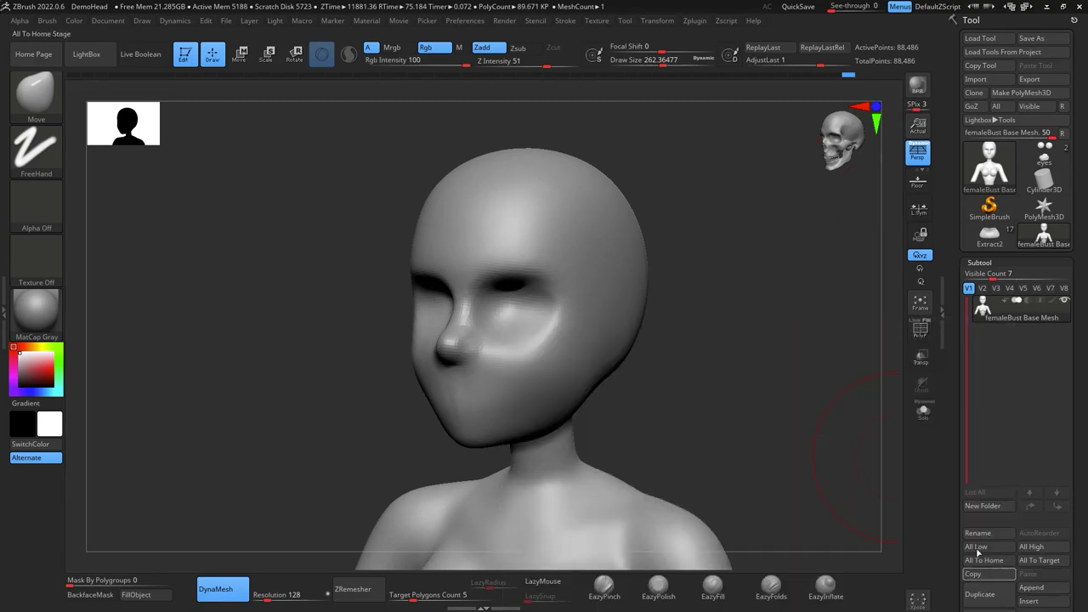
pyautogui.click(1032, 588)
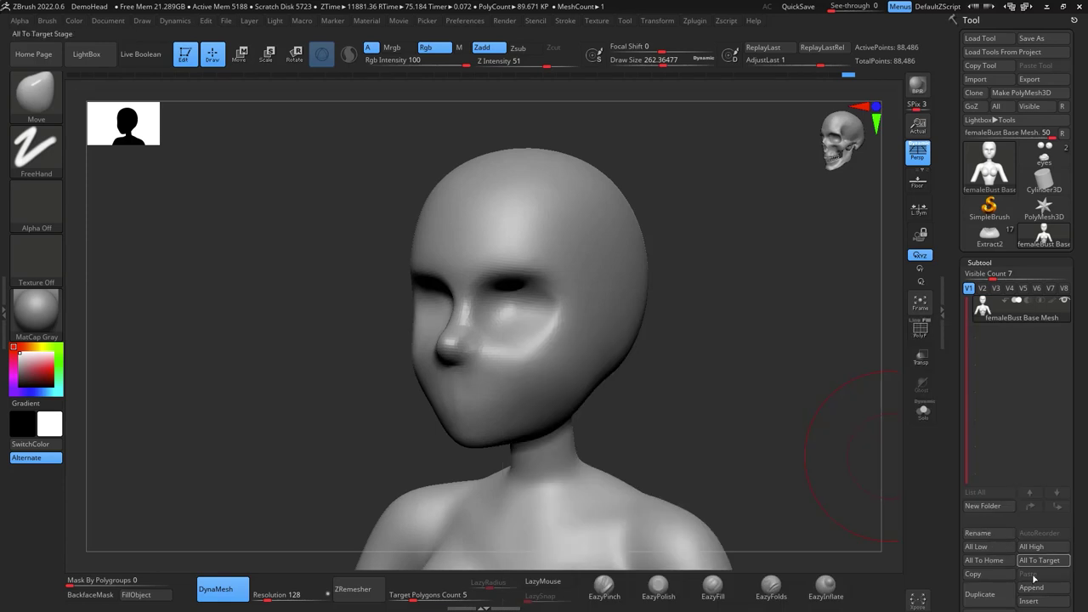
pyautogui.click(1033, 587)
pyautogui.click(1032, 587)
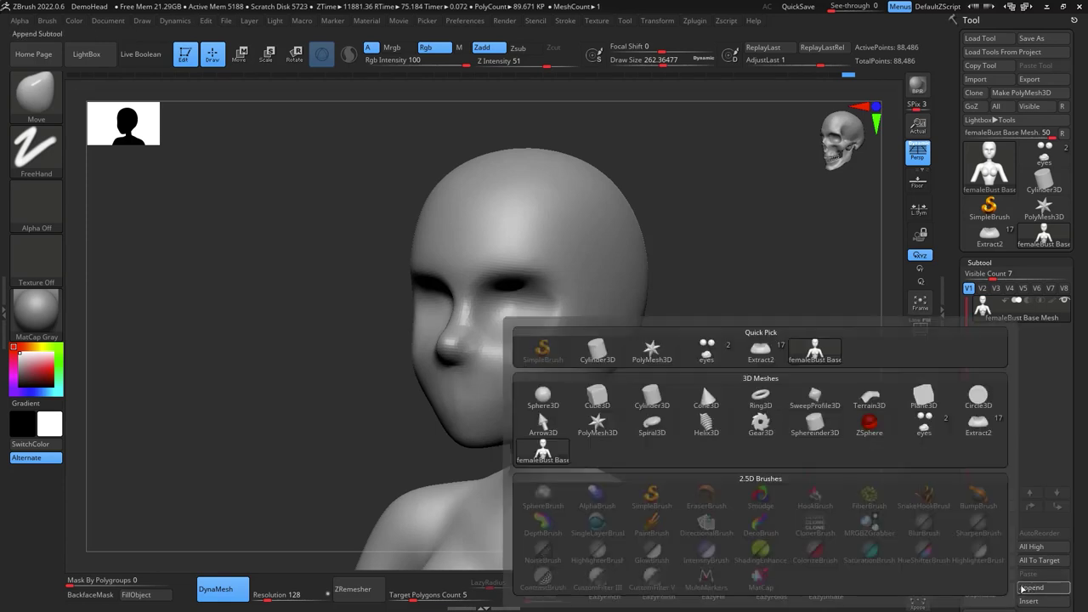
pyautogui.click(541, 402)
# Select the appended sphere and scale it down uniformly to eyeball size
pyautogui.moveTo(836, 471); pyautogui.dragTo(757, 467)
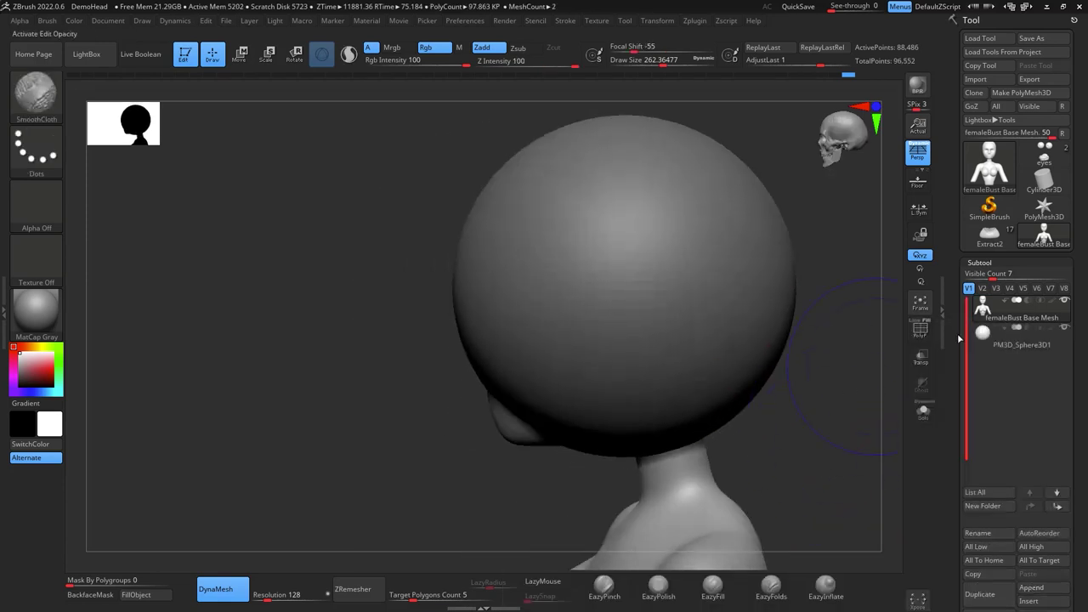
pyautogui.click(1011, 337)
pyautogui.keyDown('alt'); pyautogui.moveTo(834, 451); pyautogui.dragTo(809, 407); pyautogui.keyUp('alt')
pyautogui.press('e')
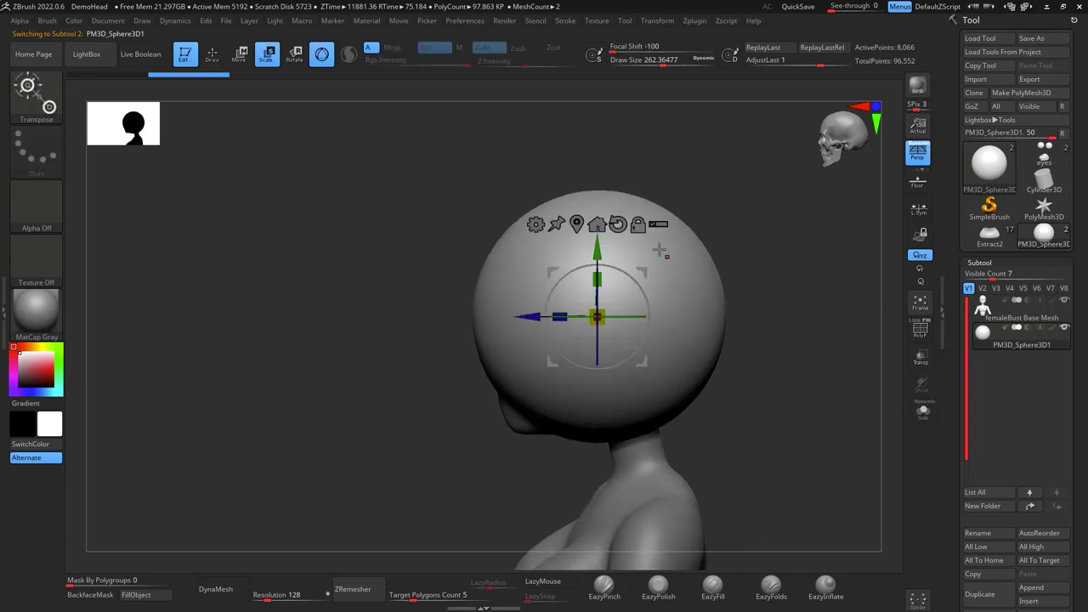
pyautogui.moveTo(646, 296); pyautogui.dragTo(585, 283)
pyautogui.moveTo(752, 334); pyautogui.dragTo(814, 338)
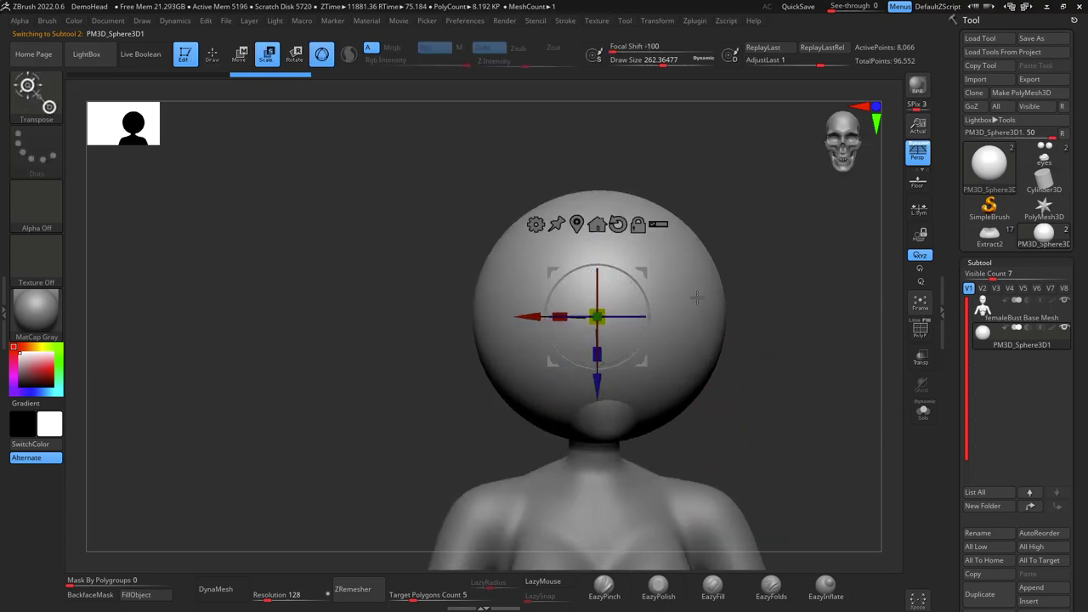
pyautogui.moveTo(597, 316); pyautogui.dragTo(589, 250)
# Turn off perspective, then position and size the small sphere as an eyeball in the model's left eye socket
pyautogui.click(919, 161)
pyautogui.keyDown('alt'); pyautogui.moveTo(799, 313); pyautogui.dragTo(754, 292); pyautogui.keyUp('alt')
pyautogui.moveTo(597, 255); pyautogui.dragTo(722, 287)
pyautogui.moveTo(678, 330); pyautogui.dragTo(681, 309)
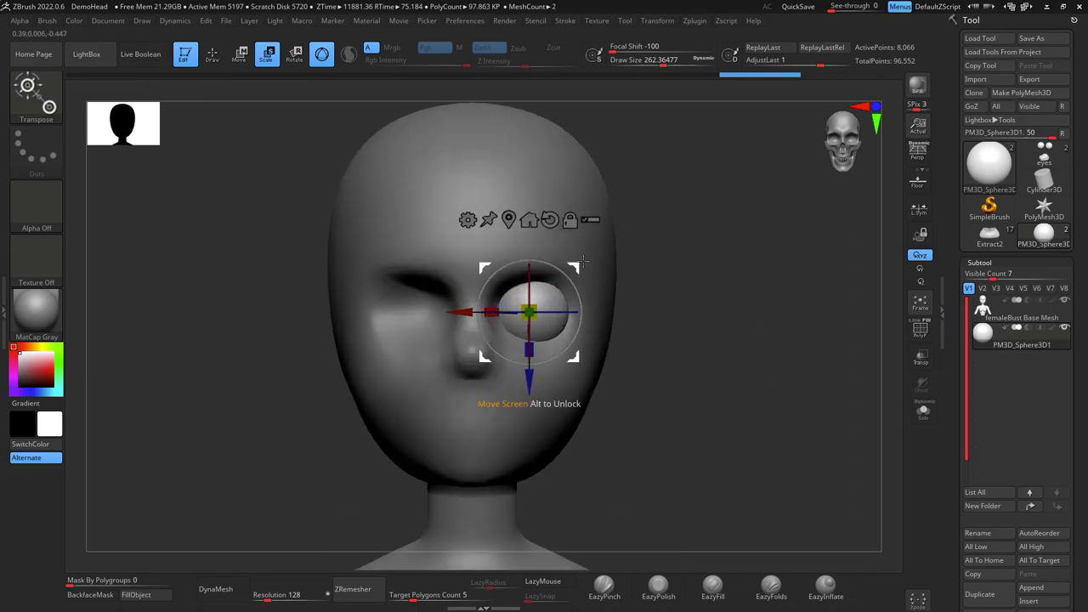
pyautogui.moveTo(583, 260); pyautogui.dragTo(589, 258)
pyautogui.keyDown('alt'); pyautogui.moveTo(714, 318); pyautogui.dragTo(791, 306); pyautogui.keyUp('alt')
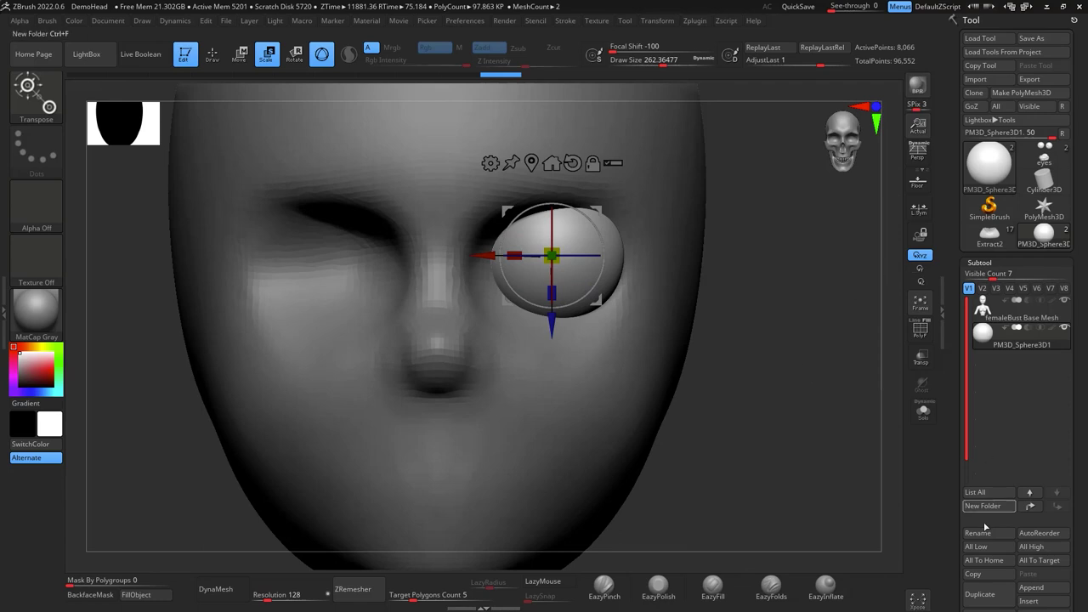
# Duplicate the eyeball sphere and scale the copy up slightly so it encloses the eyeball
pyautogui.click(990, 594)
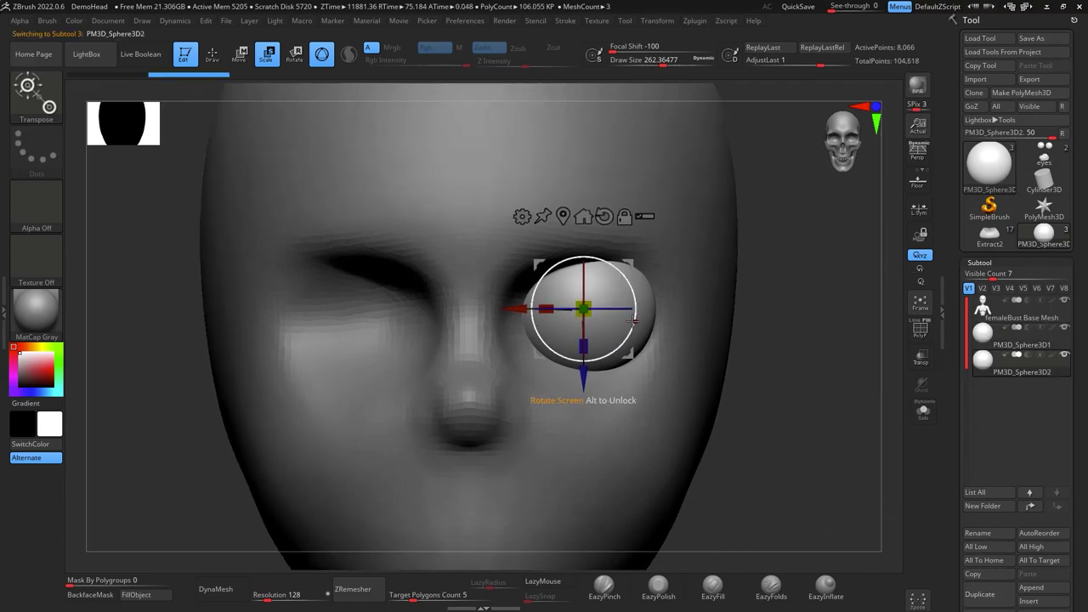
pyautogui.press('r')
pyautogui.moveTo(584, 309); pyautogui.dragTo(601, 281)
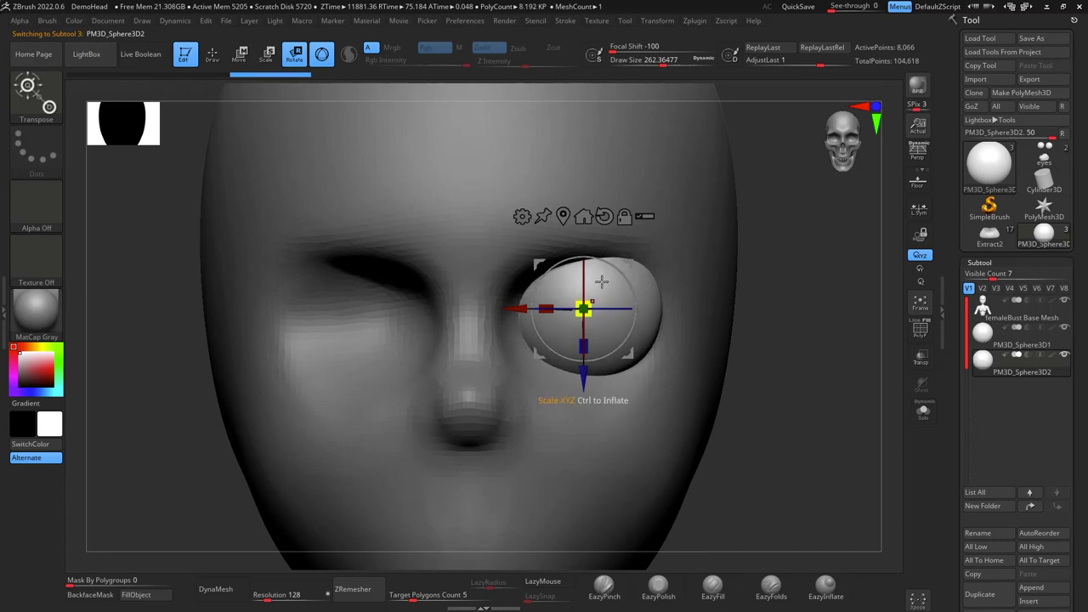
# Cut away the lower half of the enlarged sphere with horizontal KnifeCurve cuts, keeping the top as an upper eyelid
pyautogui.press('q')
pyautogui.hotkey('ctrl', 'shift')
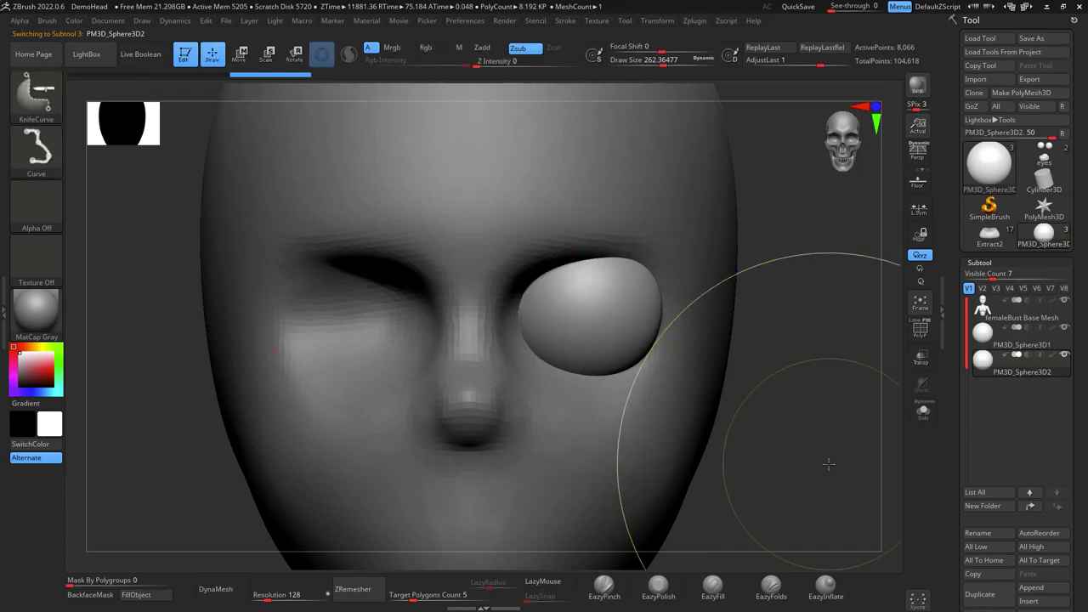
pyautogui.moveTo(585, 325)
pyautogui.keyDown('ctrl'); pyautogui.keyDown('shift'); pyautogui.mouseDown()
pyautogui.moveTo(490, 320)
pyautogui.moveTo(425, 332)
pyautogui.mouseUp(); pyautogui.keyUp('shift'); pyautogui.keyUp('ctrl')
pyautogui.moveTo(729, 325)
pyautogui.keyDown('ctrl'); pyautogui.keyDown('shift'); pyautogui.mouseDown()
pyautogui.moveTo(577, 313)
pyautogui.moveTo(453, 340)
pyautogui.moveTo(453, 325)
pyautogui.mouseUp(); pyautogui.keyUp('shift'); pyautogui.keyUp('ctrl')
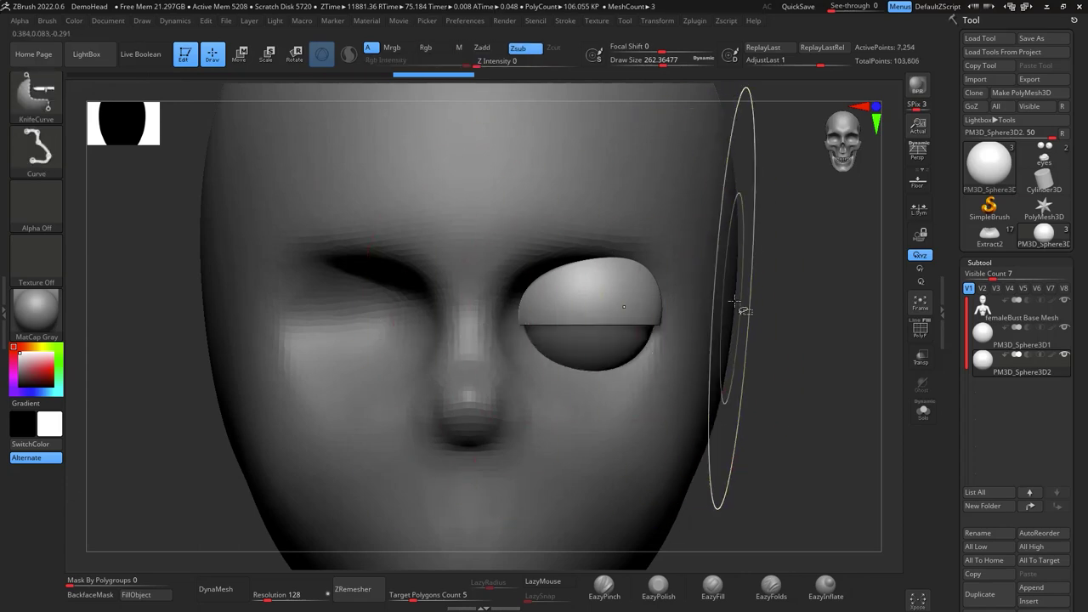
pyautogui.moveTo(733, 300)
pyautogui.keyDown('ctrl'); pyautogui.keyDown('shift'); pyautogui.mouseDown()
pyautogui.moveTo(504, 313)
pyautogui.moveTo(450, 300)
pyautogui.mouseUp(); pyautogui.keyUp('shift'); pyautogui.keyUp('ctrl')
pyautogui.hotkey('ctrl', 'z')
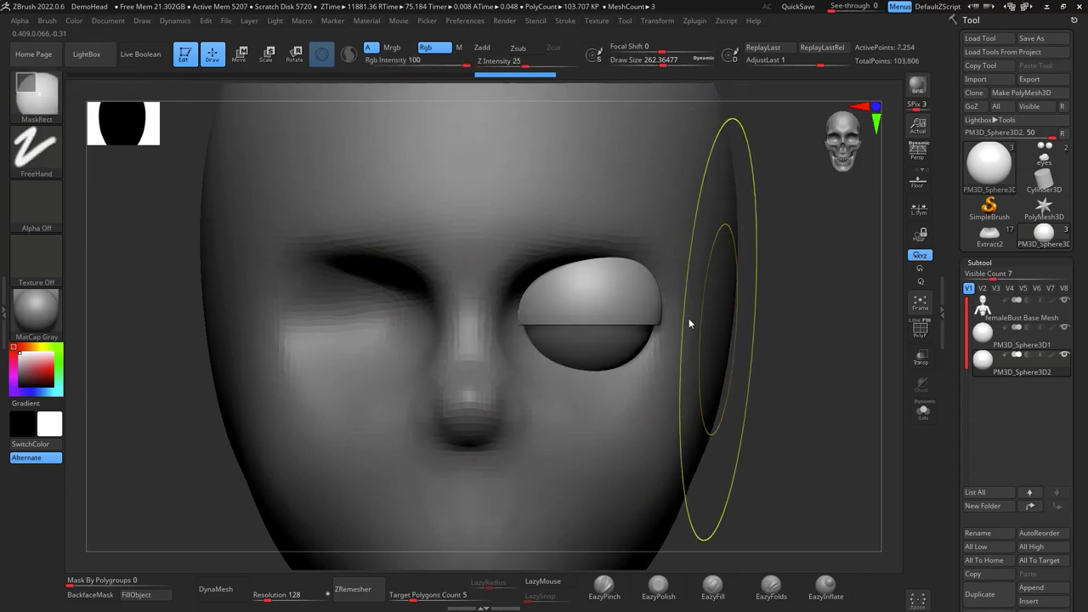
pyautogui.hotkey('ctrl', 's')
pyautogui.click(804, 410)
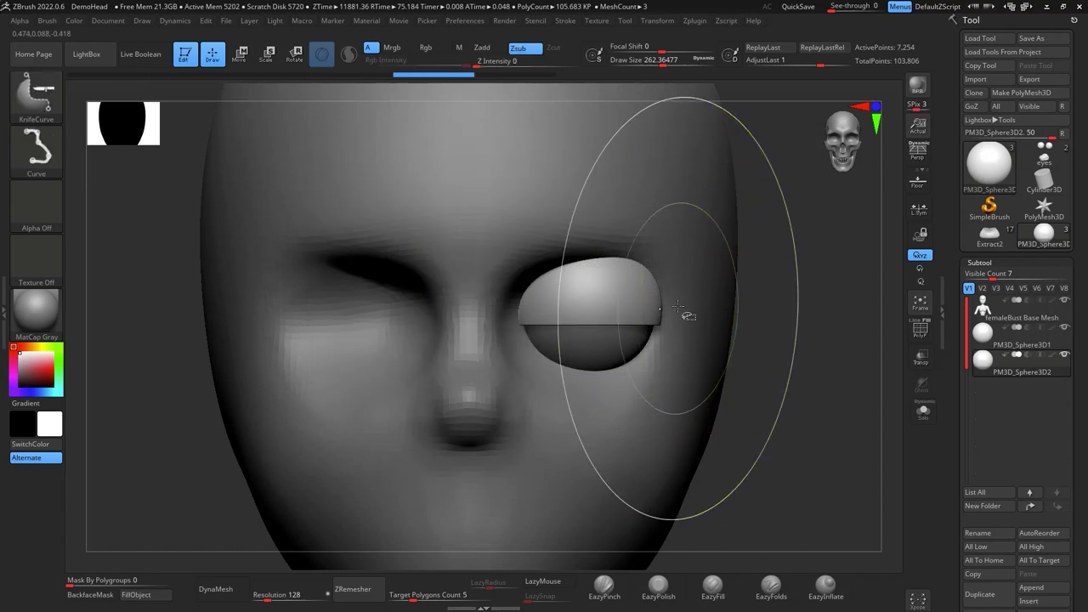
pyautogui.moveTo(688, 312)
pyautogui.keyDown('ctrl'); pyautogui.keyDown('shift'); pyautogui.mouseDown()
pyautogui.moveTo(474, 321)
pyautogui.moveTo(448, 311)
pyautogui.mouseUp(); pyautogui.keyUp('shift'); pyautogui.keyUp('ctrl')
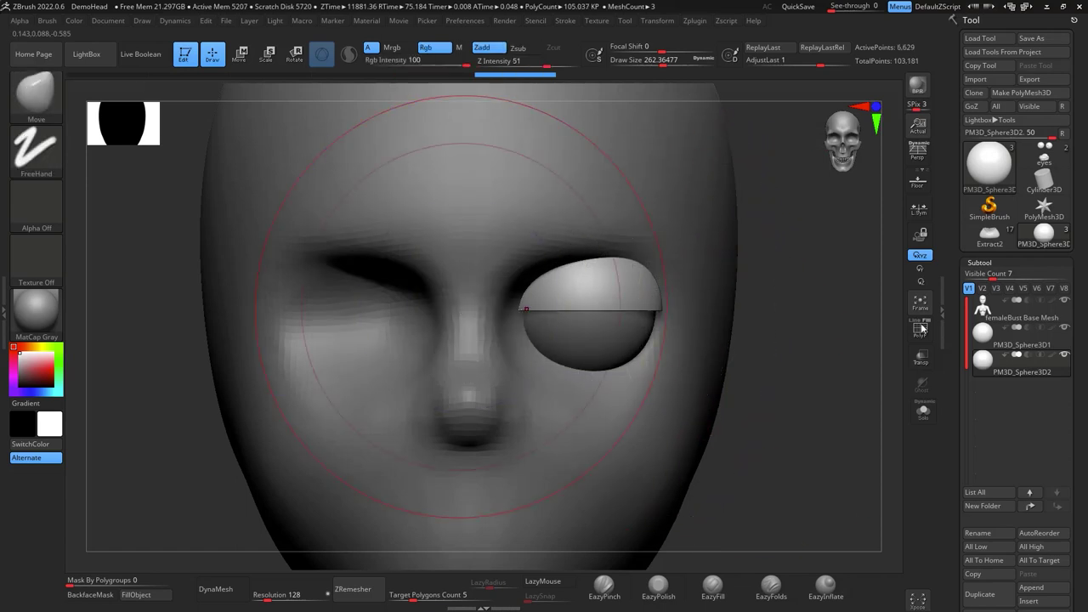
# Remesh the upper eyelid shell using ZRemesher with a target polygon count of 0.5
pyautogui.keyDown('alt'); pyautogui.moveTo(853, 355); pyautogui.dragTo(777, 306); pyautogui.keyUp('alt')
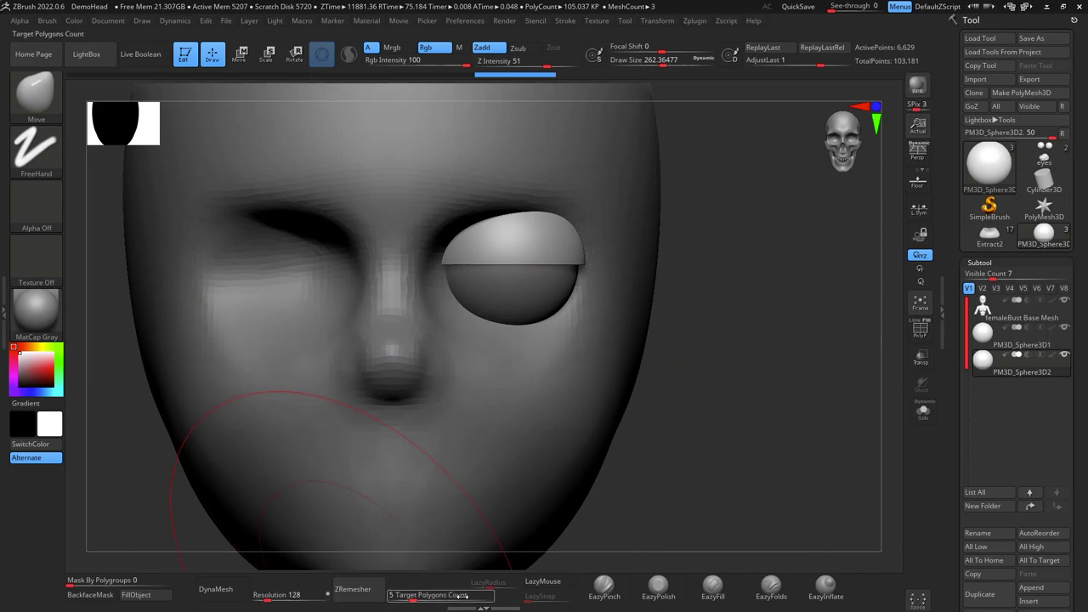
pyautogui.moveTo(453, 592); pyautogui.dragTo(459, 580)
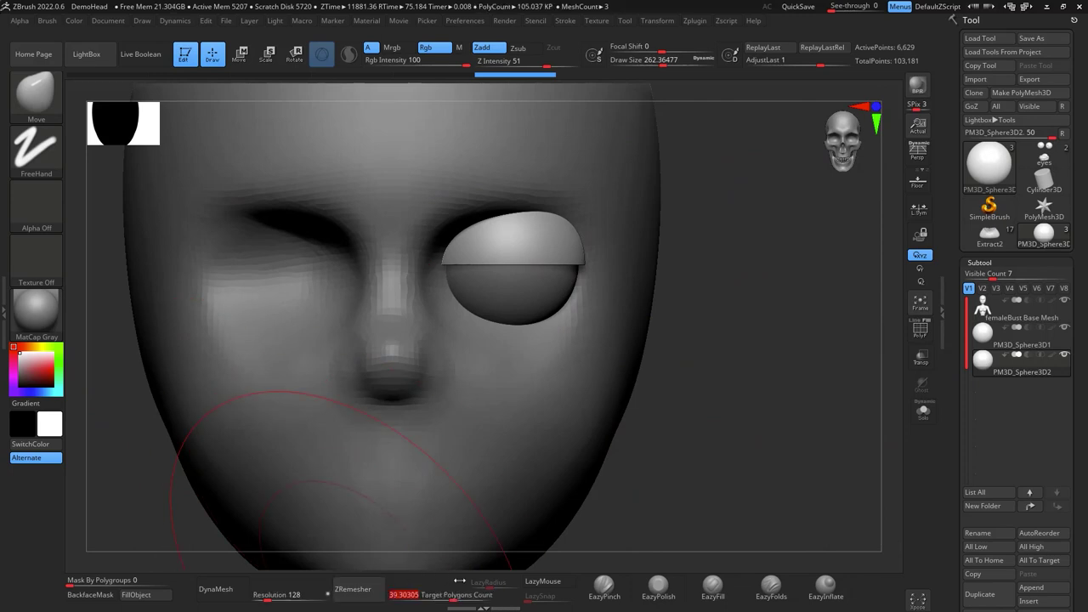
pyautogui.click(354, 586)
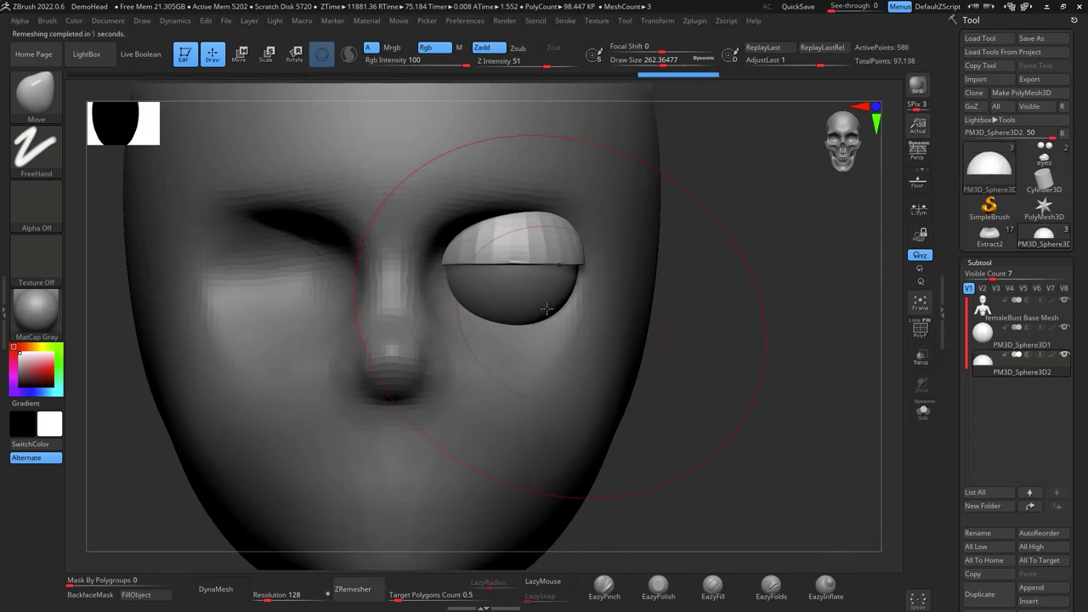
# Tilt the upper eyelid to open the eye, then duplicate it and flip the copy below as the lower eyelid
pyautogui.press('e')
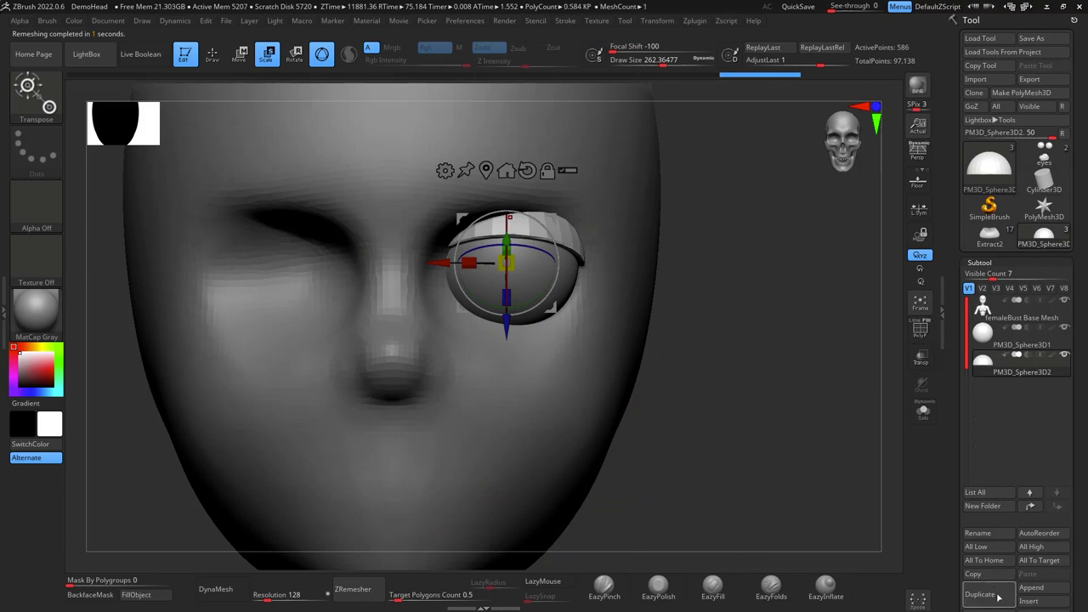
pyautogui.click(982, 594)
pyautogui.moveTo(506, 228); pyautogui.dragTo(507, 378)
pyautogui.moveTo(508, 289); pyautogui.dragTo(509, 305)
pyautogui.keyDown('alt'); pyautogui.moveTo(813, 462); pyautogui.dragTo(836, 495); pyautogui.keyUp('alt')
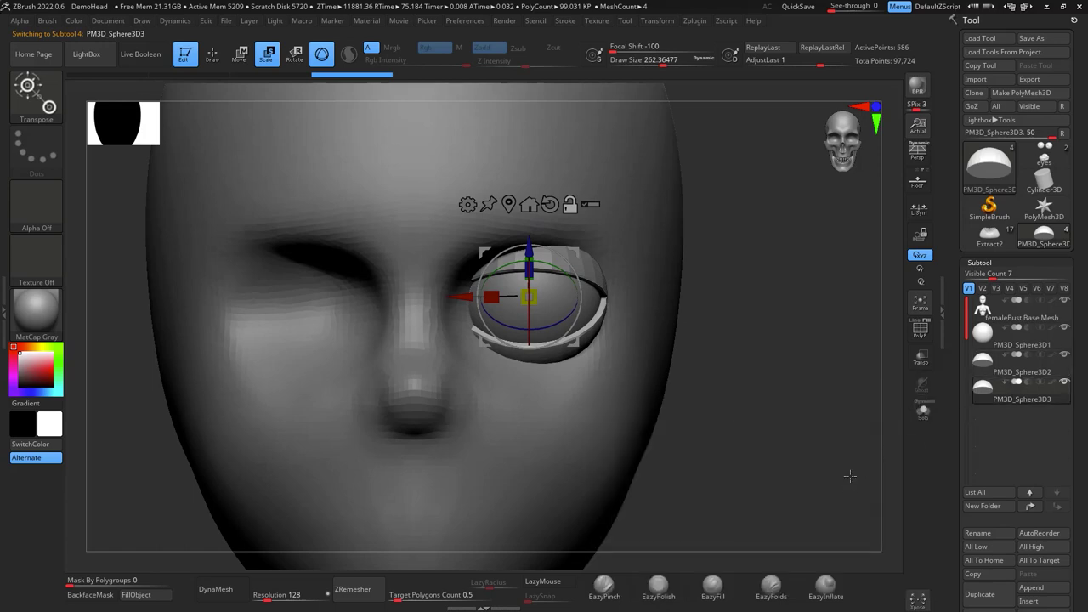
# Merge the upper and lower eyelid shells into one subtool with MergeDown
pyautogui.moveTo(1081, 480); pyautogui.dragTo(1072, 431)
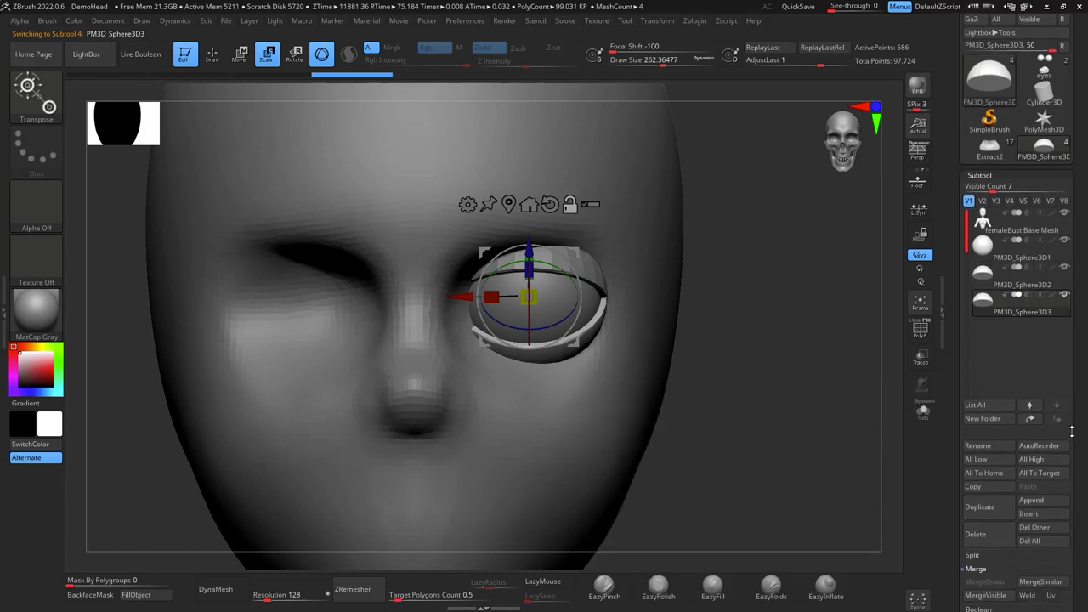
pyautogui.click(1040, 289)
pyautogui.click(1006, 588)
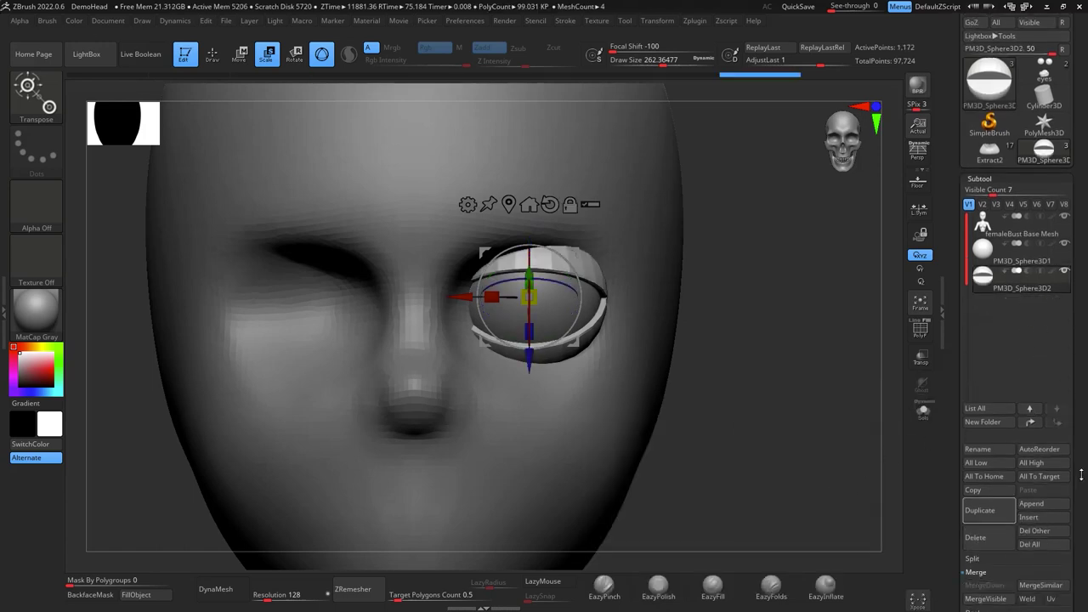
# Assign separate polygroups to the merged eyelids with Auto Groups and turn on the PolyFrame display
pyautogui.scroll(-10, 1078, 489)
pyautogui.moveTo(1078, 501); pyautogui.dragTo(1078, 503)
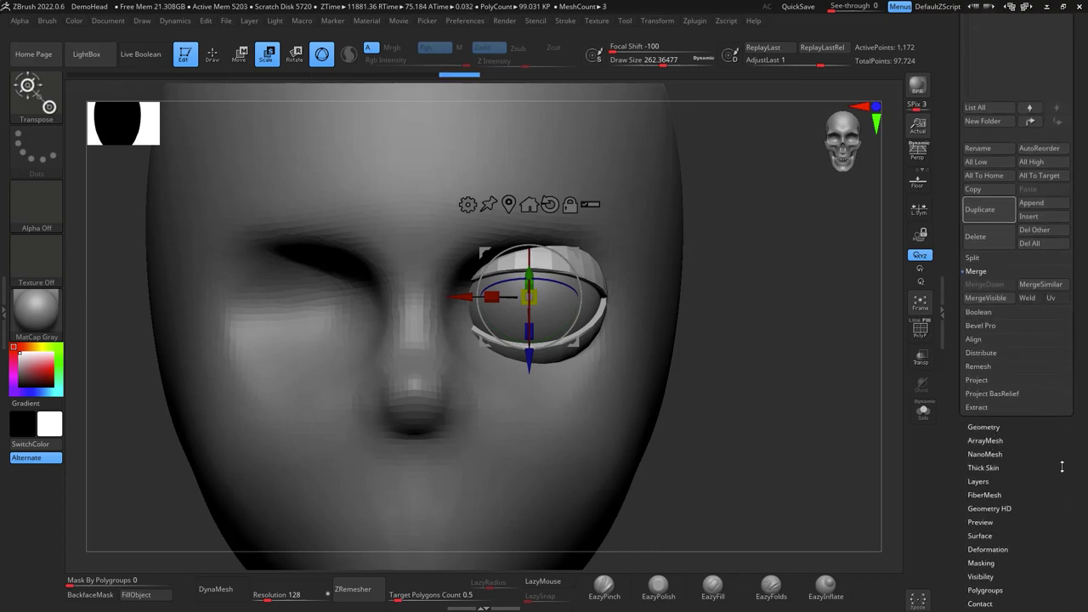
pyautogui.scroll(-7, 1061, 466)
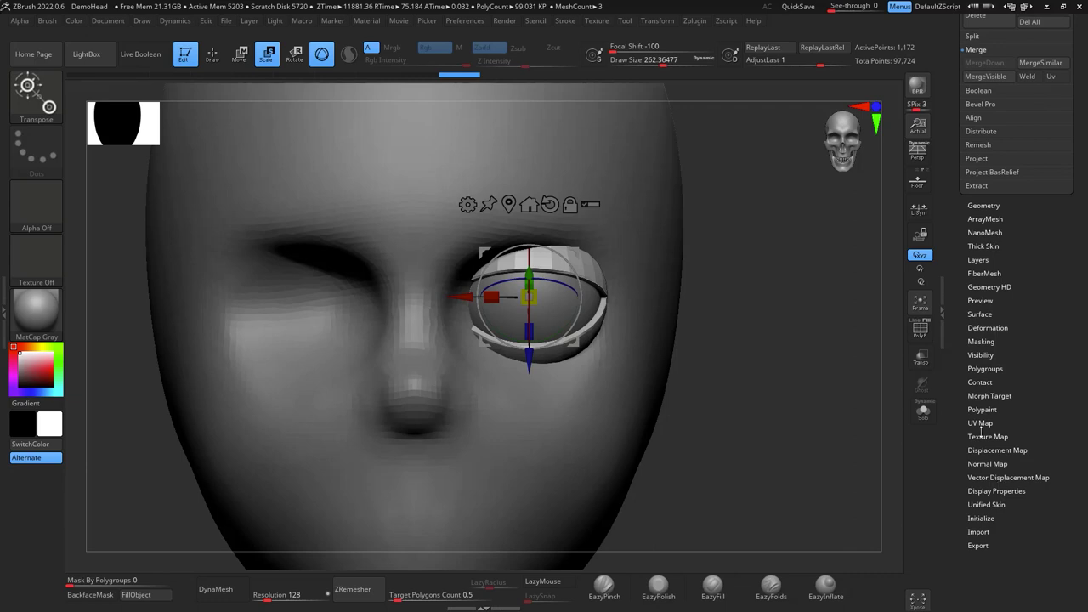
pyautogui.click(991, 372)
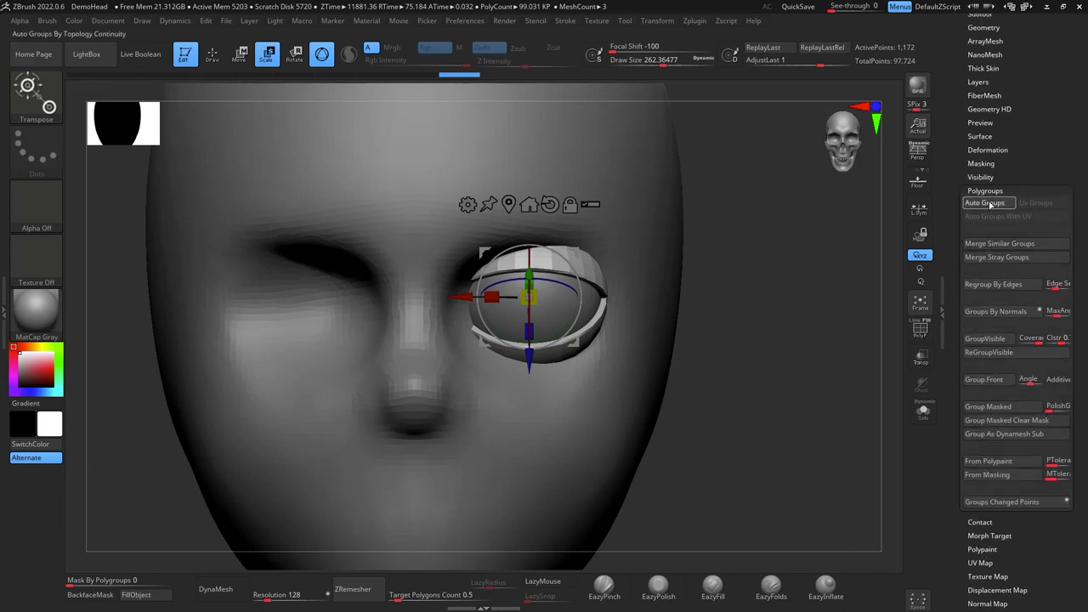
pyautogui.click(922, 335)
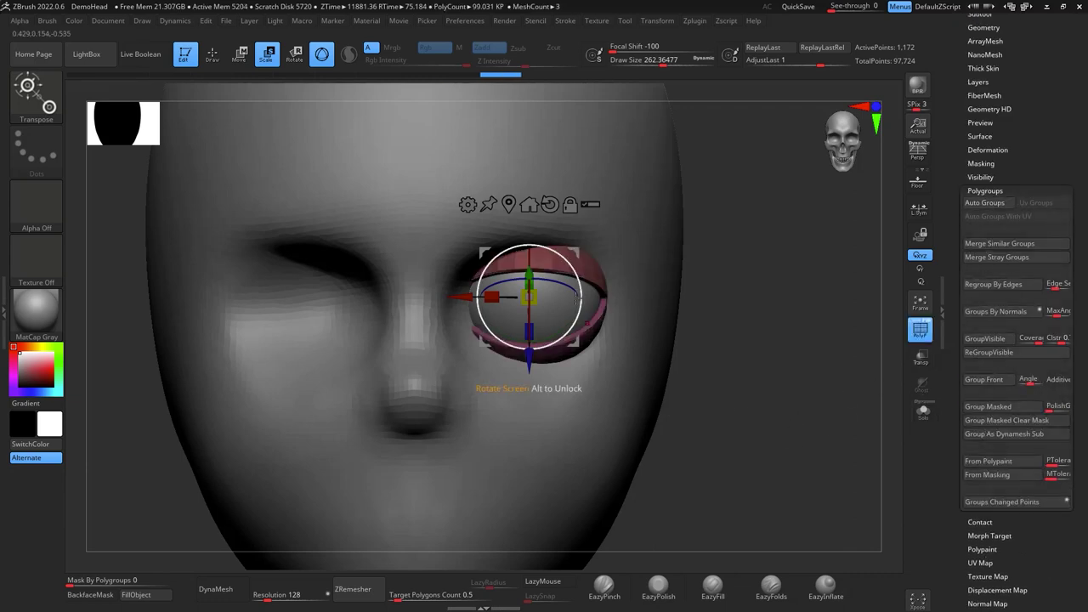
# Mirror the eyelids across the X axis with SubTool Master, merging the result into one subtool
pyautogui.keyDown('alt'); pyautogui.moveTo(828, 386); pyautogui.dragTo(830, 473); pyautogui.keyUp('alt')
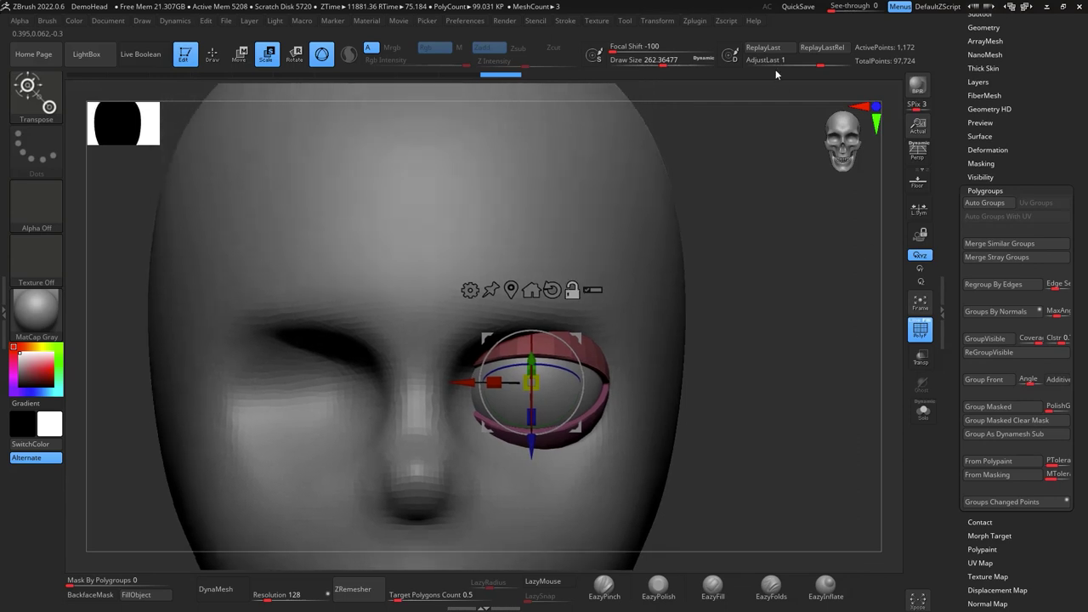
pyautogui.click(702, 25)
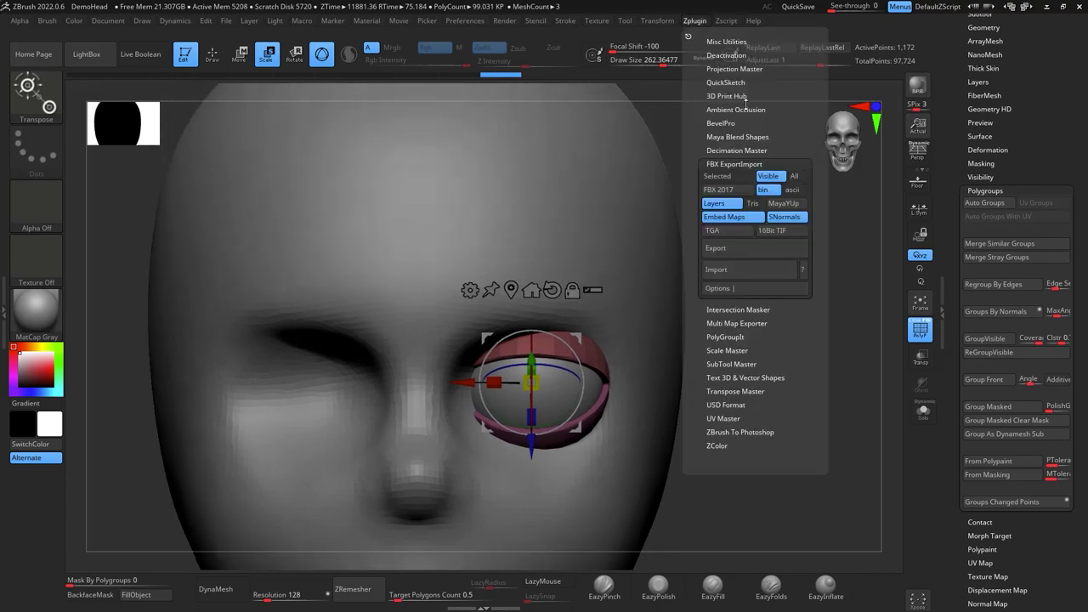
pyautogui.click(747, 362)
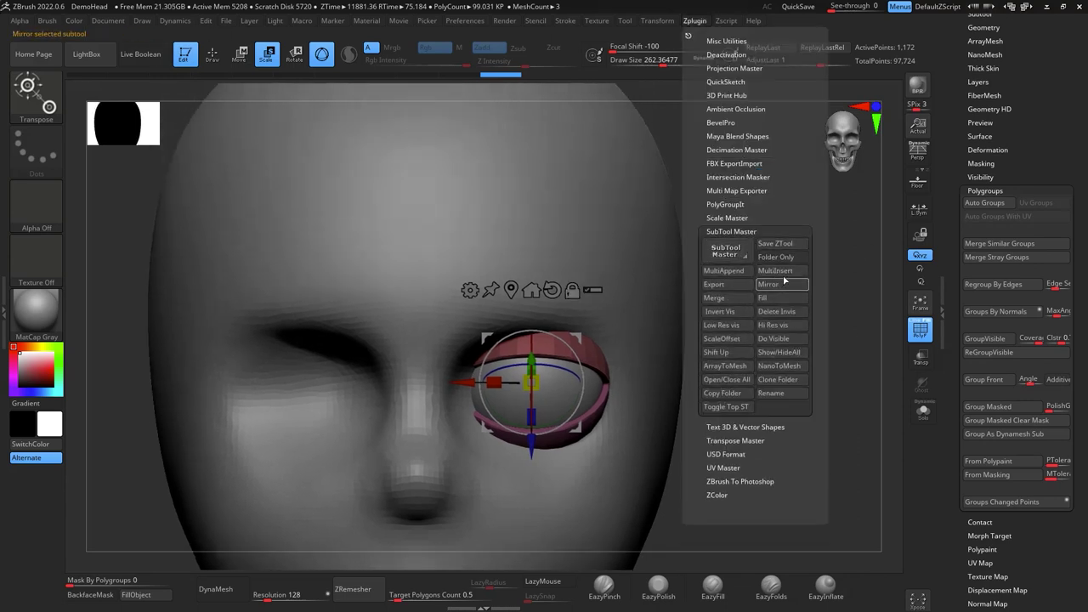
pyautogui.click(783, 287)
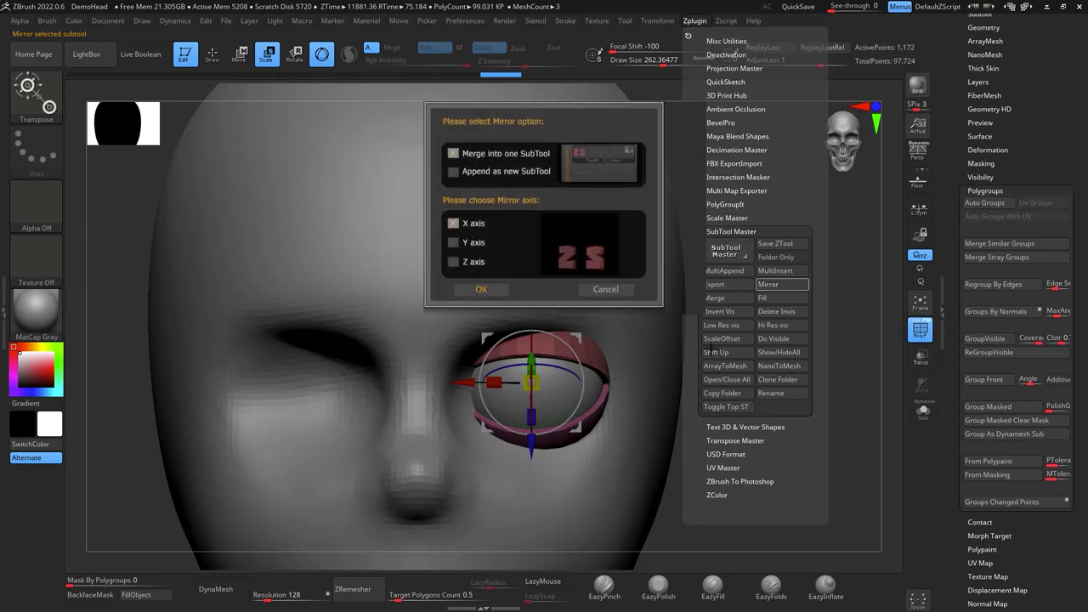
pyautogui.click(480, 291)
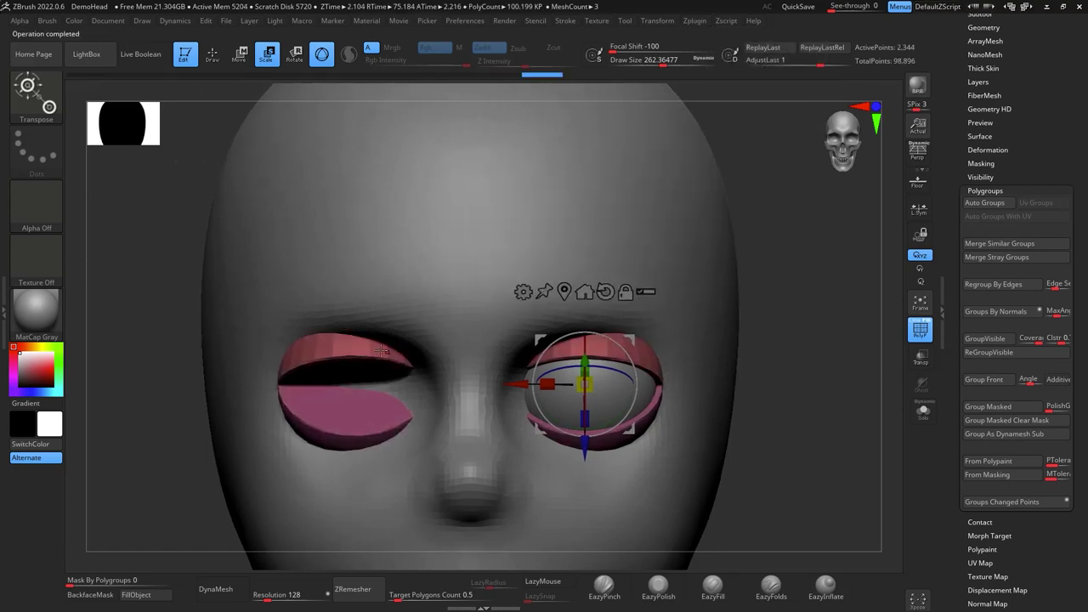
# Mirror the eyeball across the X axis with SubTool Master, merging the result into one subtool
pyautogui.moveTo(1073, 129); pyautogui.dragTo(1073, 283)
pyautogui.click(995, 175)
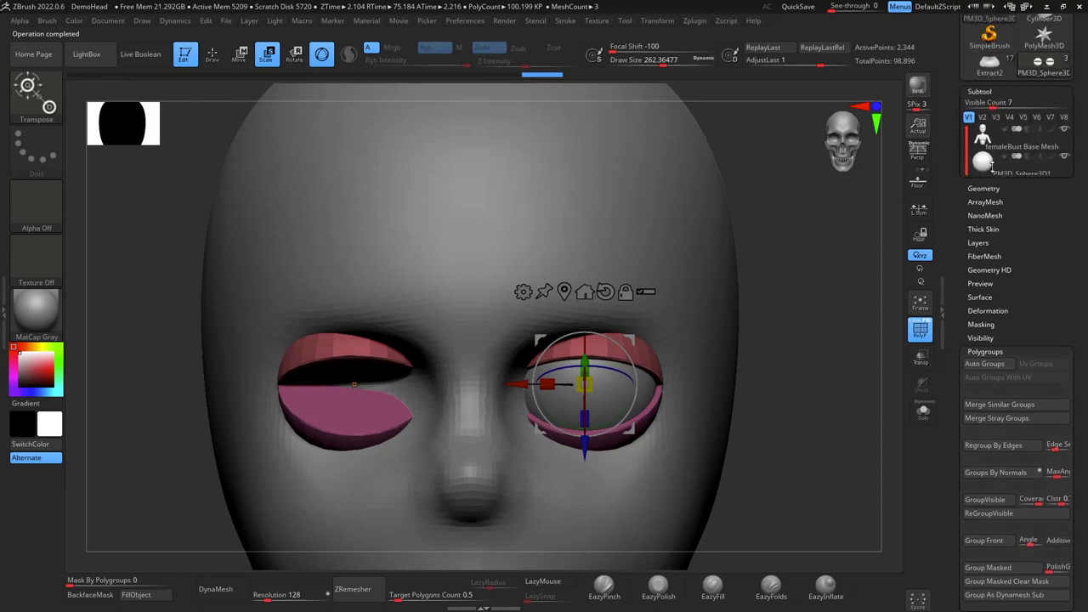
pyautogui.click(1025, 151)
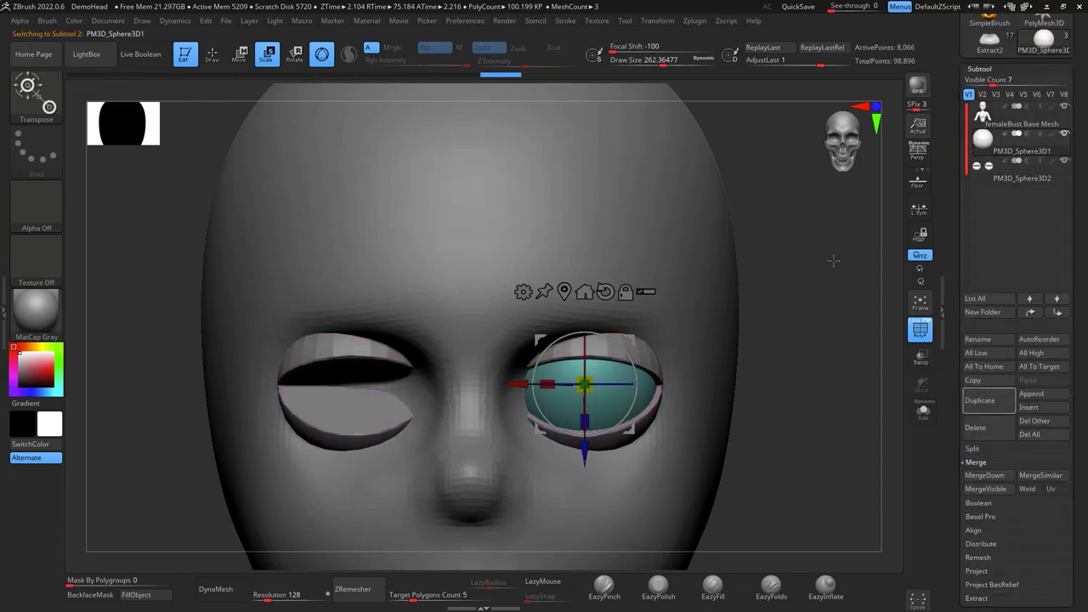
pyautogui.click(694, 21)
pyautogui.click(779, 286)
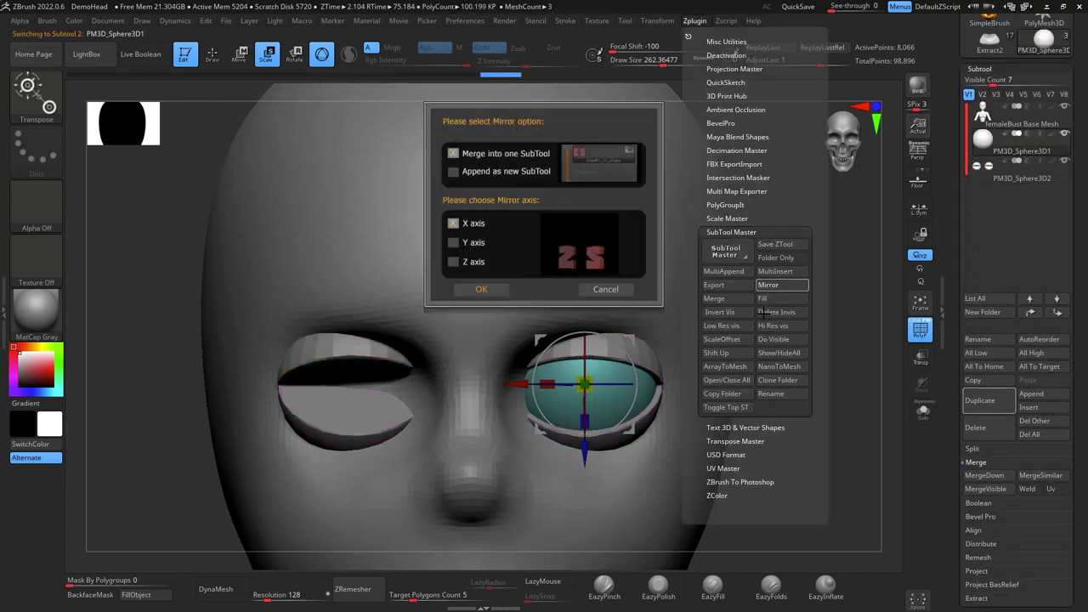
pyautogui.click(485, 290)
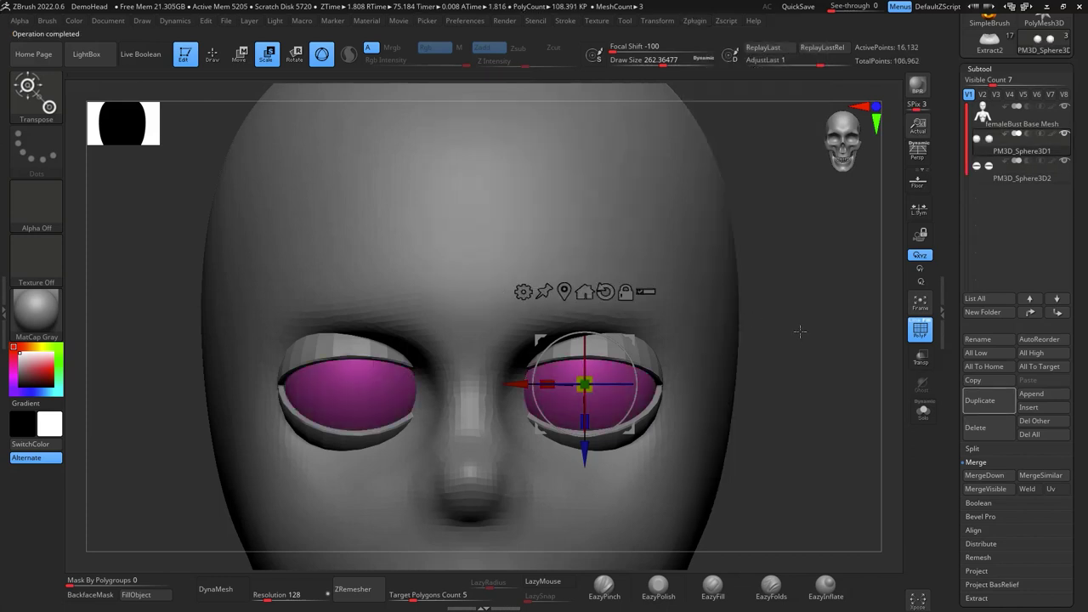
# Select the eyelids subtool and set up the Move brush with Mask By Polygroups at 100 and draw size about 132
pyautogui.keyDown('alt'); pyautogui.moveTo(798, 337); pyautogui.dragTo(854, 331); pyautogui.keyUp('alt')
pyautogui.click(999, 177)
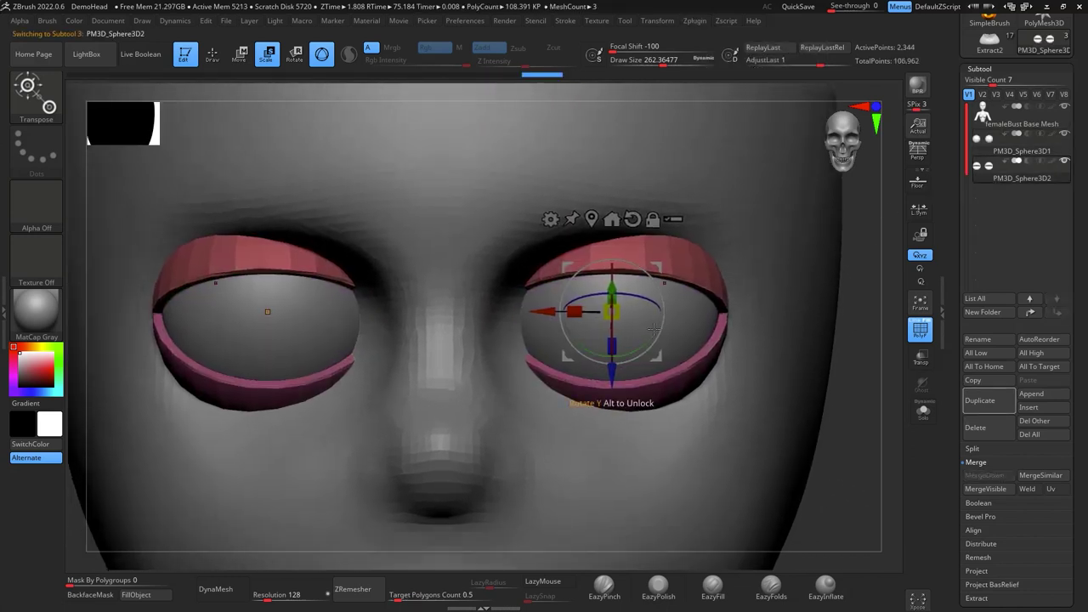
pyautogui.press('b')
pyautogui.press('m')
pyautogui.press('v')
pyautogui.moveTo(81, 581); pyautogui.dragTo(85, 582)
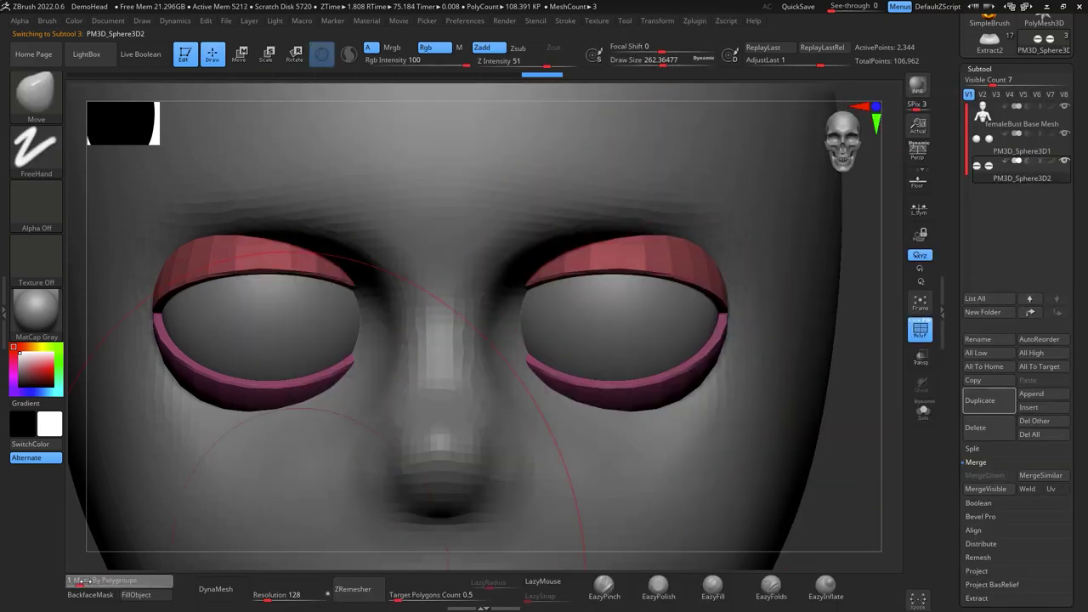
pyautogui.moveTo(175, 583); pyautogui.dragTo(176, 583)
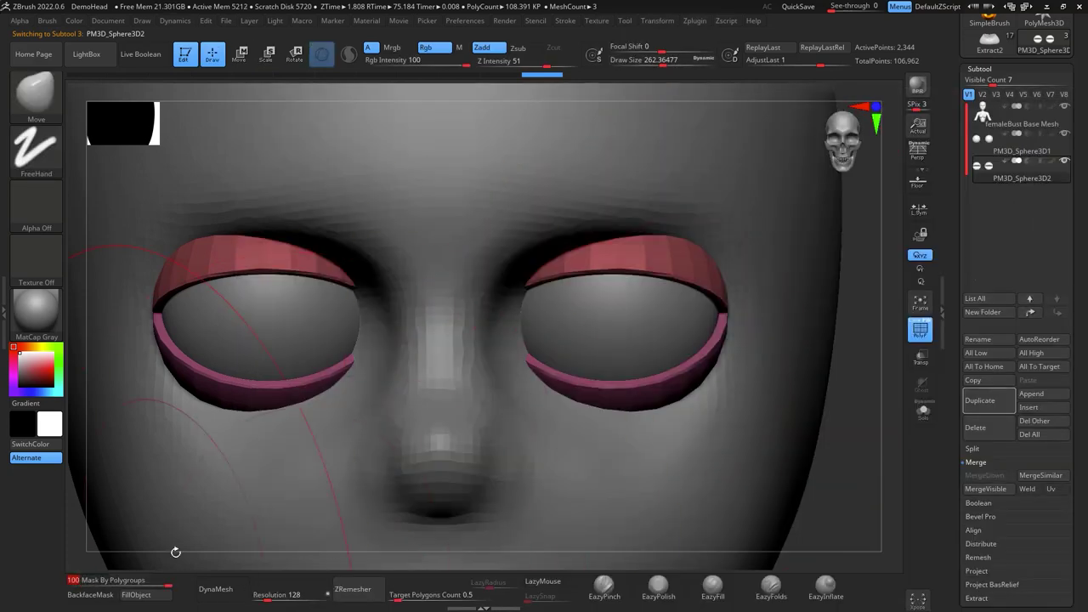
pyautogui.press('space')
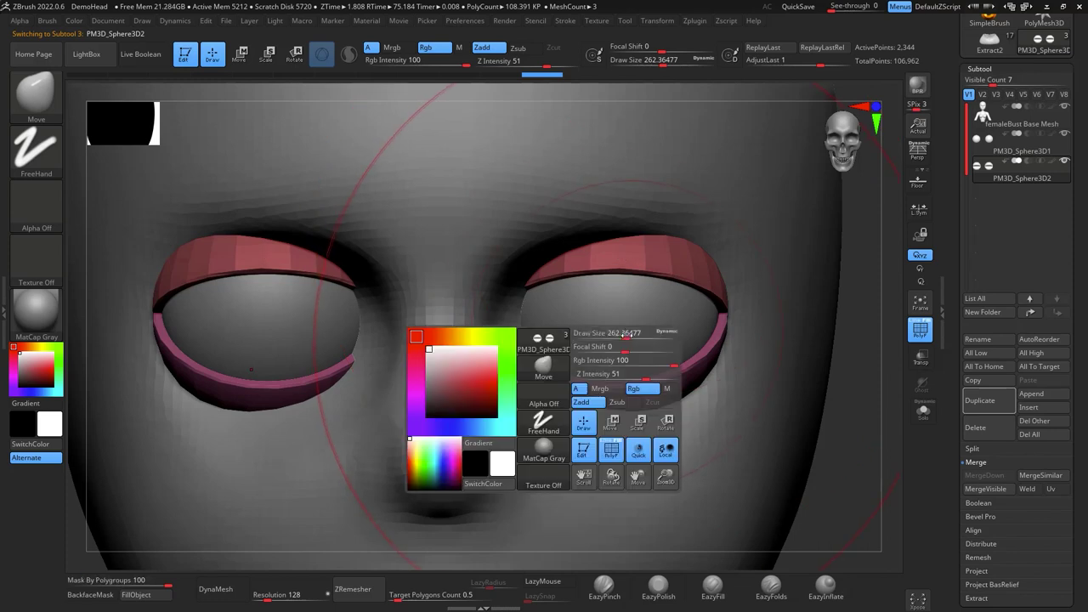
pyautogui.moveTo(630, 333); pyautogui.dragTo(612, 333)
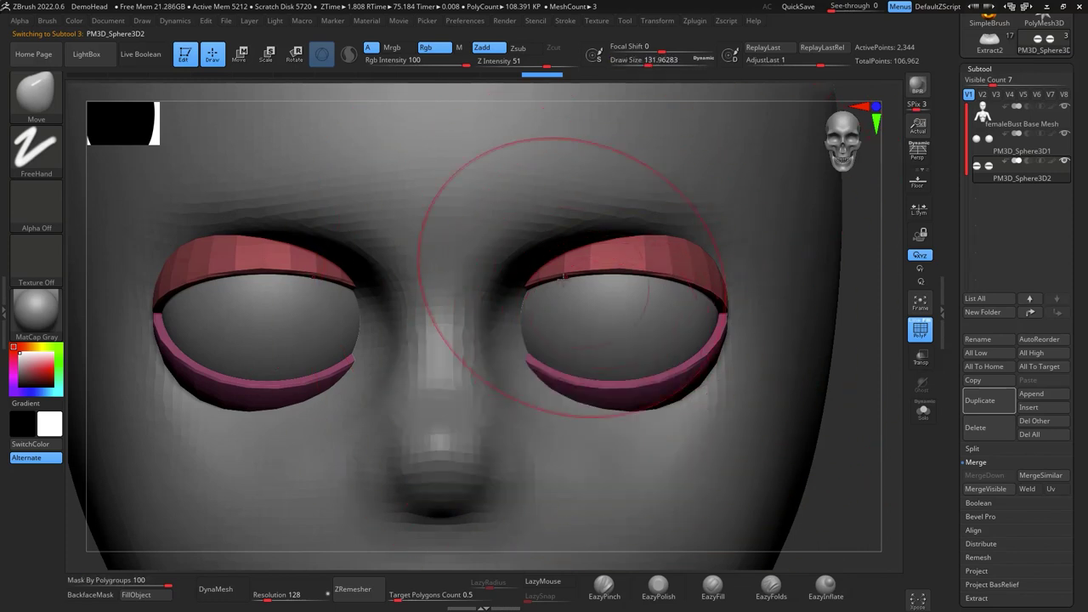
# Shape the upper eyelids with the Move brush, pulling the inner corners down towards the nose and arching the lid edges upward
pyautogui.moveTo(542, 294); pyautogui.dragTo(528, 334)
pyautogui.moveTo(583, 275); pyautogui.dragTo(589, 256)
pyautogui.moveTo(540, 299); pyautogui.dragTo(529, 351)
pyautogui.moveTo(578, 294)
pyautogui.mouseDown()
pyautogui.moveTo(583, 270)
pyautogui.moveTo(535, 321)
pyautogui.mouseUp()
pyautogui.moveTo(588, 278); pyautogui.dragTo(588, 247)
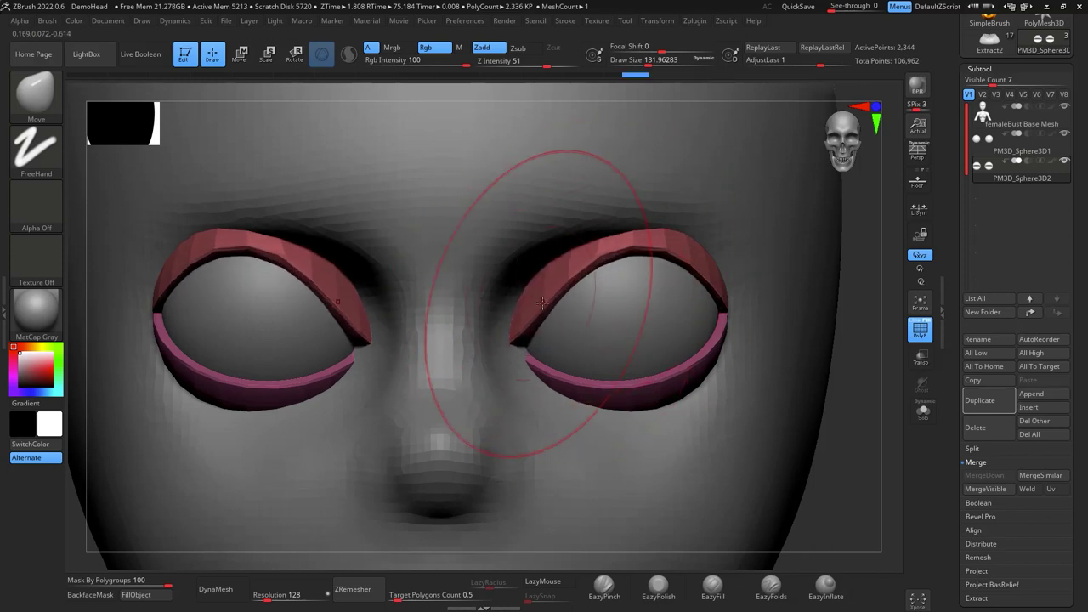
pyautogui.moveTo(539, 303); pyautogui.dragTo(532, 297)
pyautogui.moveTo(588, 274); pyautogui.dragTo(594, 259)
pyautogui.moveTo(706, 272); pyautogui.dragTo(707, 250)
pyautogui.moveTo(519, 326); pyautogui.dragTo(523, 343)
pyautogui.moveTo(561, 270); pyautogui.dragTo(538, 320)
pyautogui.moveTo(703, 254); pyautogui.dragTo(707, 264)
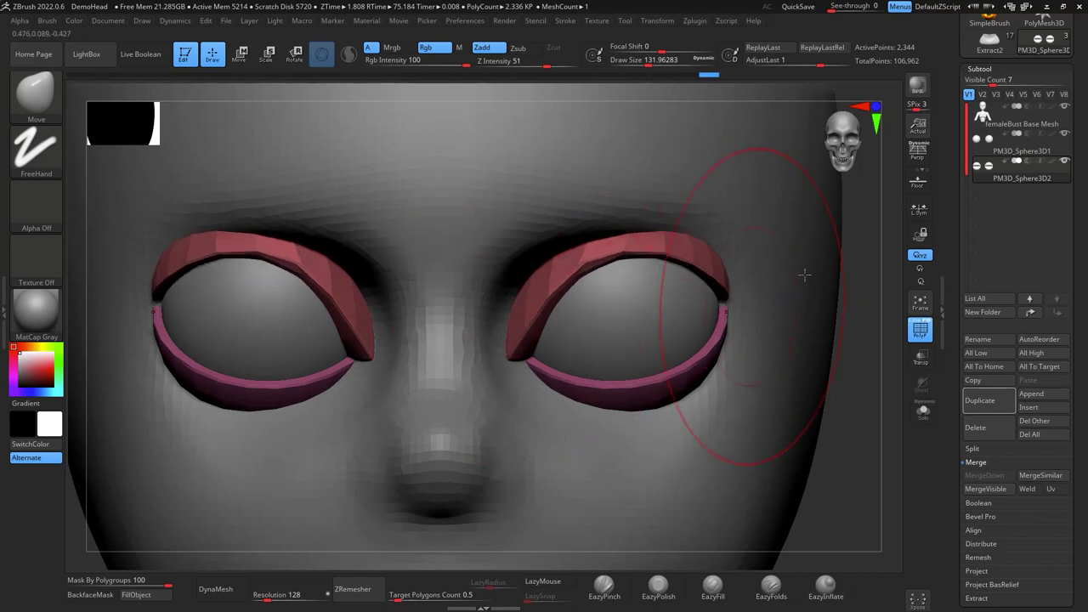
# Reshape the lower eyelids to meet the upper lids at both corners, refining with the Move brush at draw size about 74
pyautogui.moveTo(593, 384)
pyautogui.mouseDown()
pyautogui.moveTo(531, 374)
pyautogui.moveTo(627, 379)
pyautogui.moveTo(639, 397)
pyautogui.moveTo(548, 390)
pyautogui.mouseUp()
pyautogui.press('space')
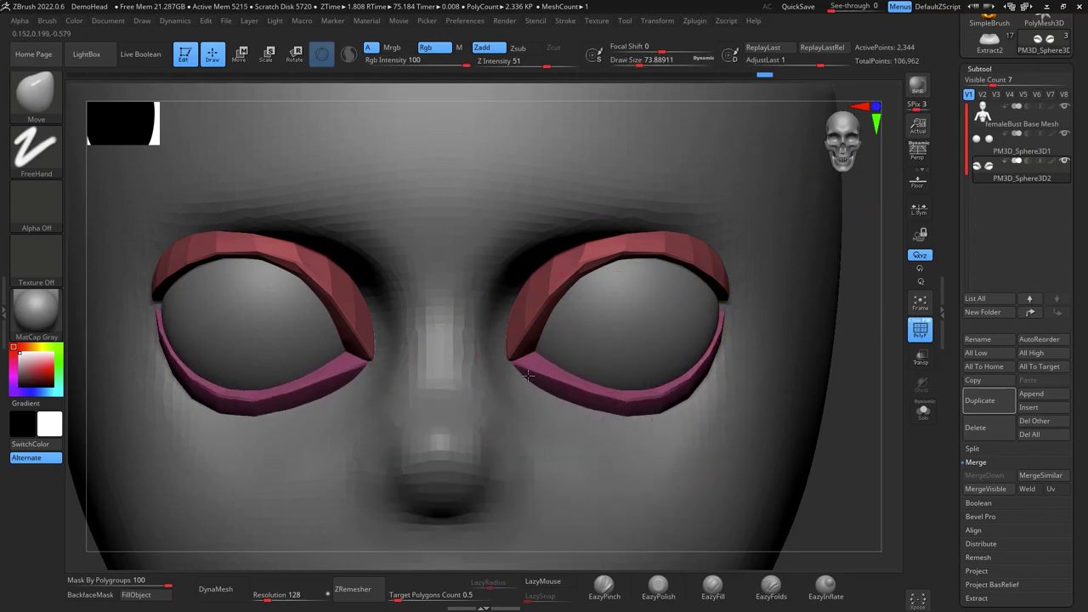
pyautogui.moveTo(672, 394); pyautogui.dragTo(677, 398)
pyautogui.moveTo(710, 357); pyautogui.dragTo(719, 358)
pyautogui.moveTo(724, 318); pyautogui.dragTo(730, 291)
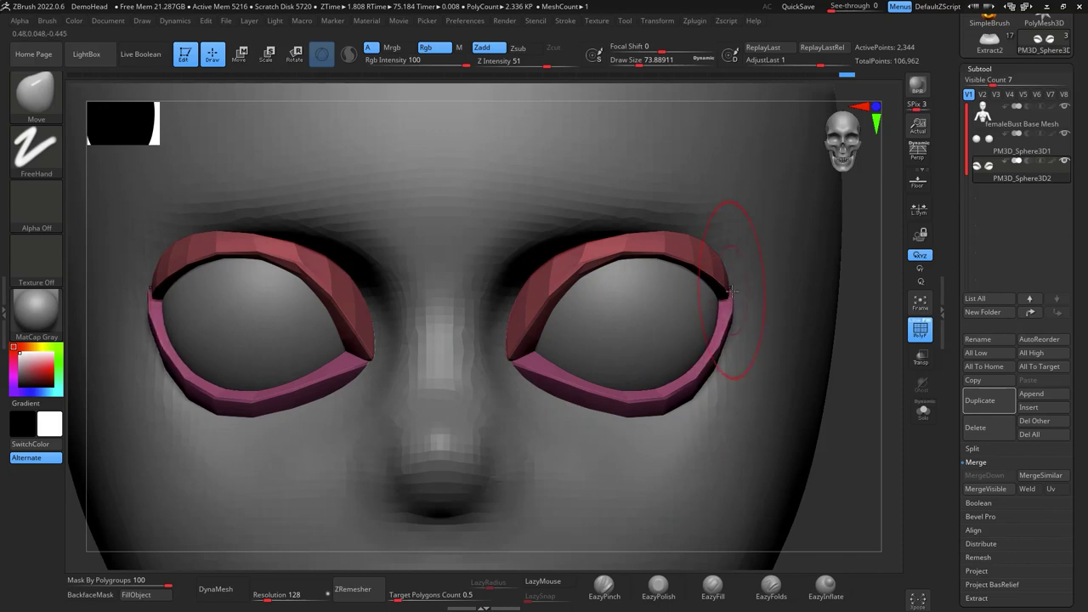
pyautogui.moveTo(716, 362); pyautogui.dragTo(722, 366)
# Refine the upper eyelids' arch around the eyeballs from a low angle with the Move brush
pyautogui.moveTo(860, 365)
pyautogui.mouseDown()
pyautogui.moveTo(875, 242)
pyautogui.moveTo(858, 340)
pyautogui.mouseUp()
pyautogui.click(1011, 146)
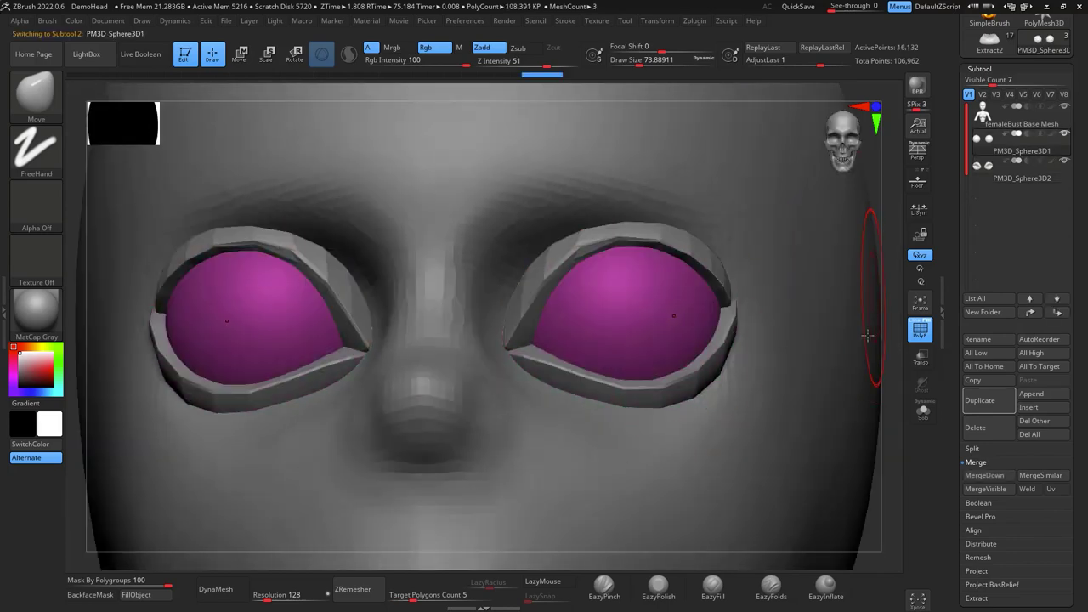
pyautogui.moveTo(877, 345); pyautogui.dragTo(811, 221)
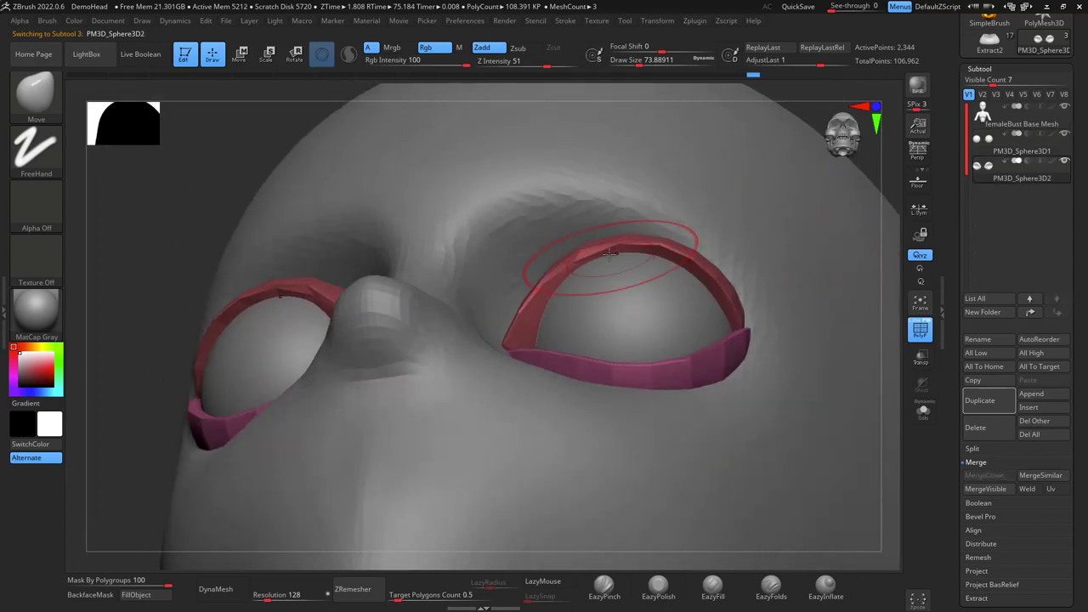
pyautogui.moveTo(609, 253); pyautogui.dragTo(601, 247)
pyautogui.moveTo(676, 258); pyautogui.dragTo(681, 252)
pyautogui.moveTo(892, 342); pyautogui.dragTo(904, 438)
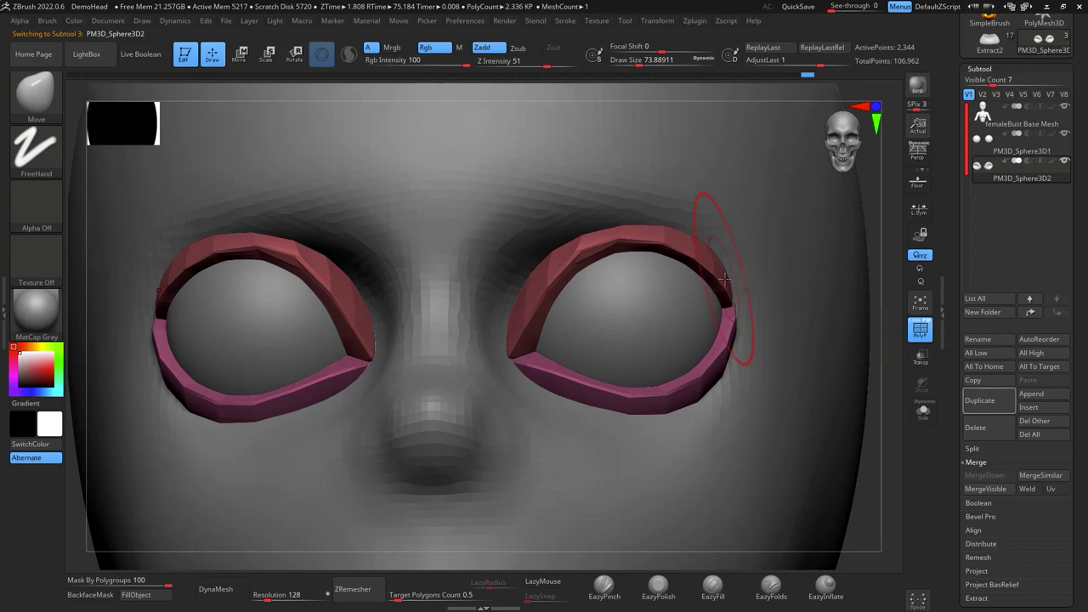
# Select the femaleBust Base Mesh subtool and turn off the PolyFrame display
pyautogui.keyDown('shift'); pyautogui.moveTo(889, 396); pyautogui.dragTo(788, 241); pyautogui.keyUp('shift')
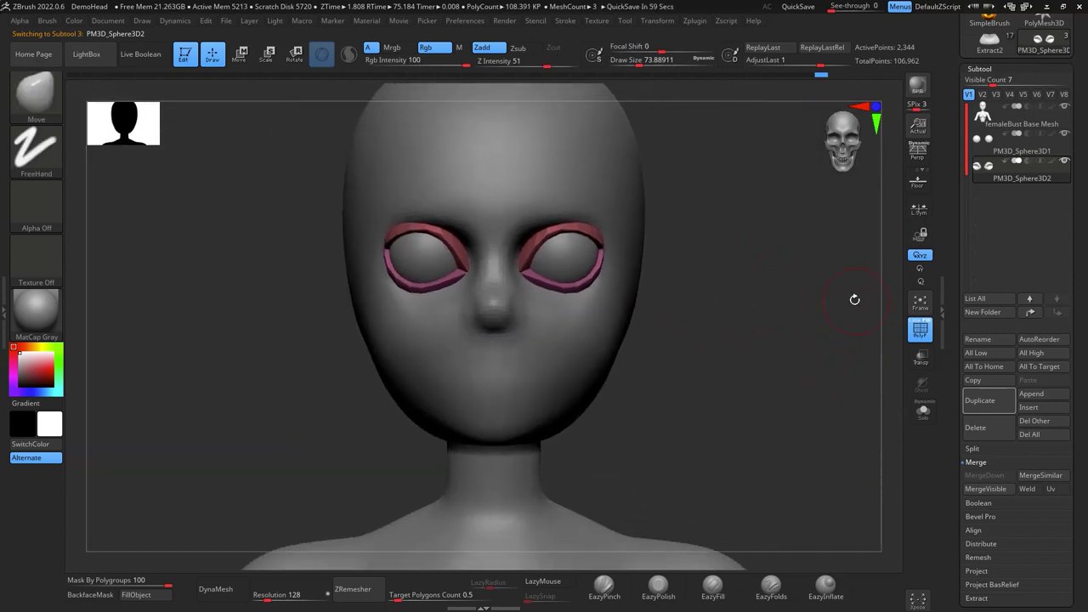
pyautogui.moveTo(809, 357); pyautogui.dragTo(849, 375)
pyautogui.moveTo(848, 374); pyautogui.dragTo(826, 323, button='right')
pyautogui.moveTo(826, 323); pyautogui.dragTo(823, 364)
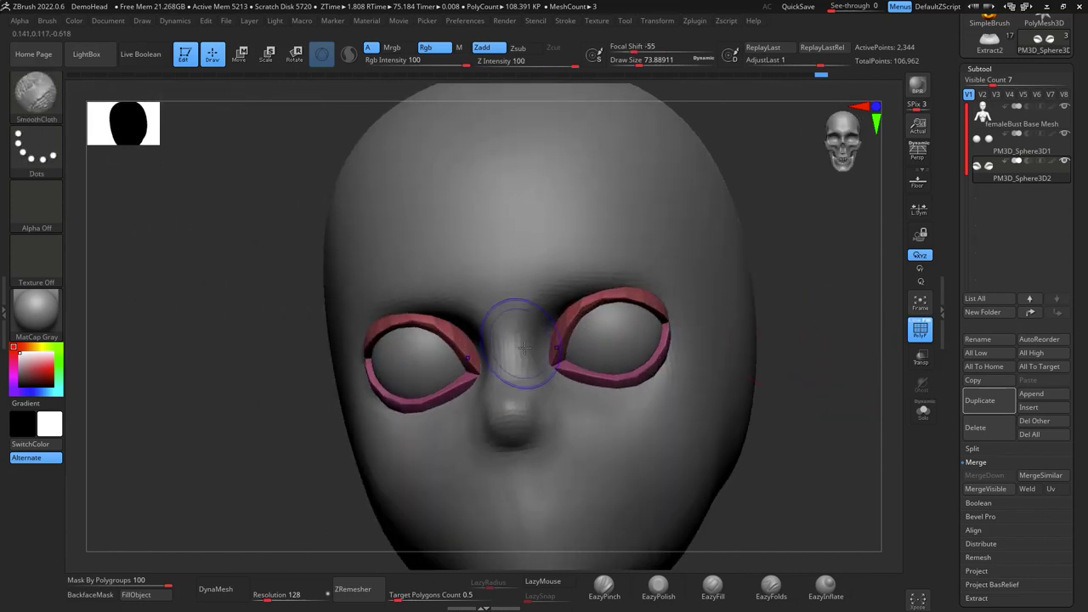
pyautogui.click(1004, 120)
pyautogui.moveTo(833, 306); pyautogui.dragTo(817, 330)
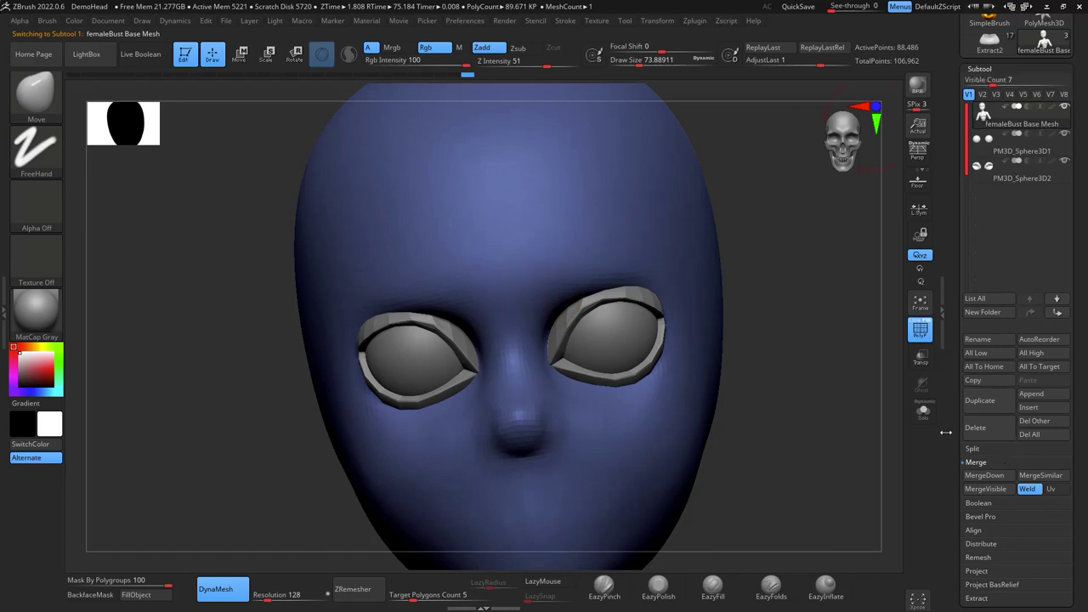
pyautogui.click(927, 334)
pyautogui.moveTo(821, 351); pyautogui.dragTo(806, 354)
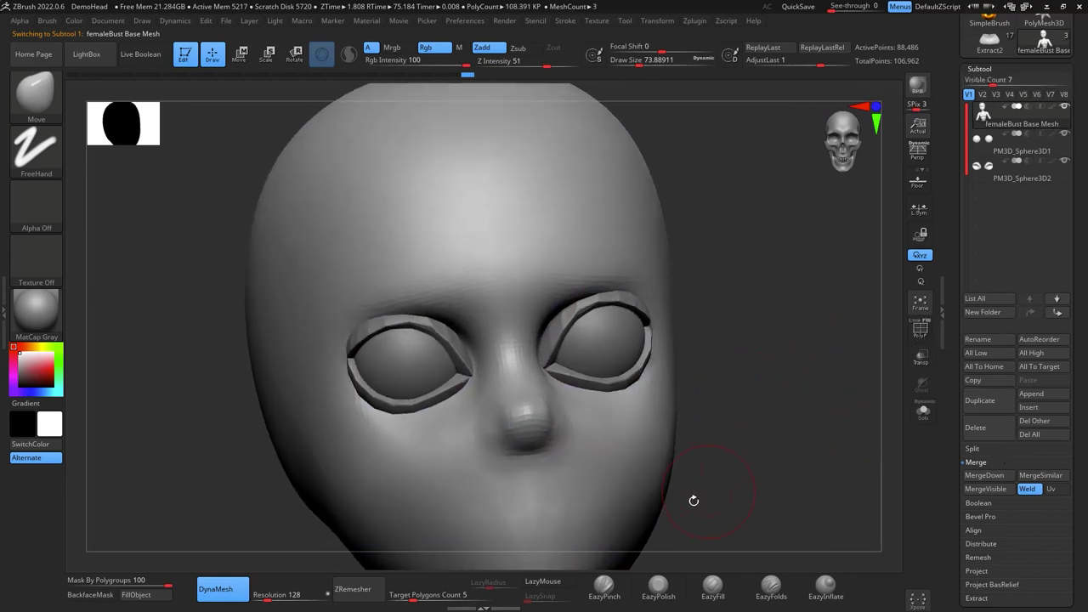
# Carve the eye sockets above and beside the eyelids with the EazyPinch brush at draw size about 77, and smooth the strokes
pyautogui.click(605, 583)
pyautogui.press('space')
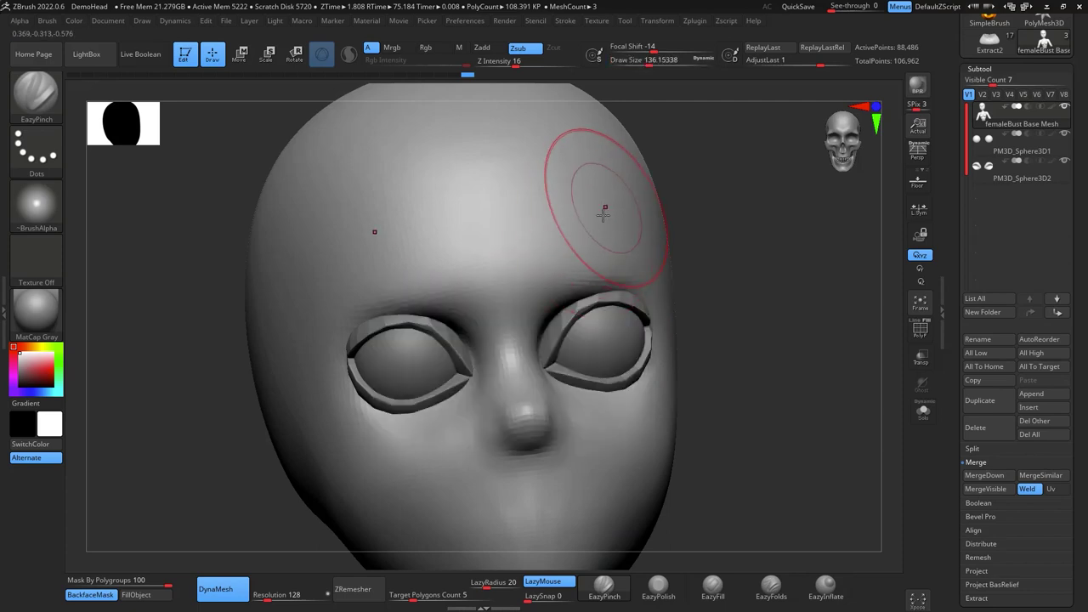
pyautogui.press('space')
pyautogui.moveTo(608, 289)
pyautogui.mouseDown()
pyautogui.moveTo(598, 243)
pyautogui.moveTo(651, 256)
pyautogui.mouseUp()
pyautogui.moveTo(663, 314); pyautogui.dragTo(662, 333)
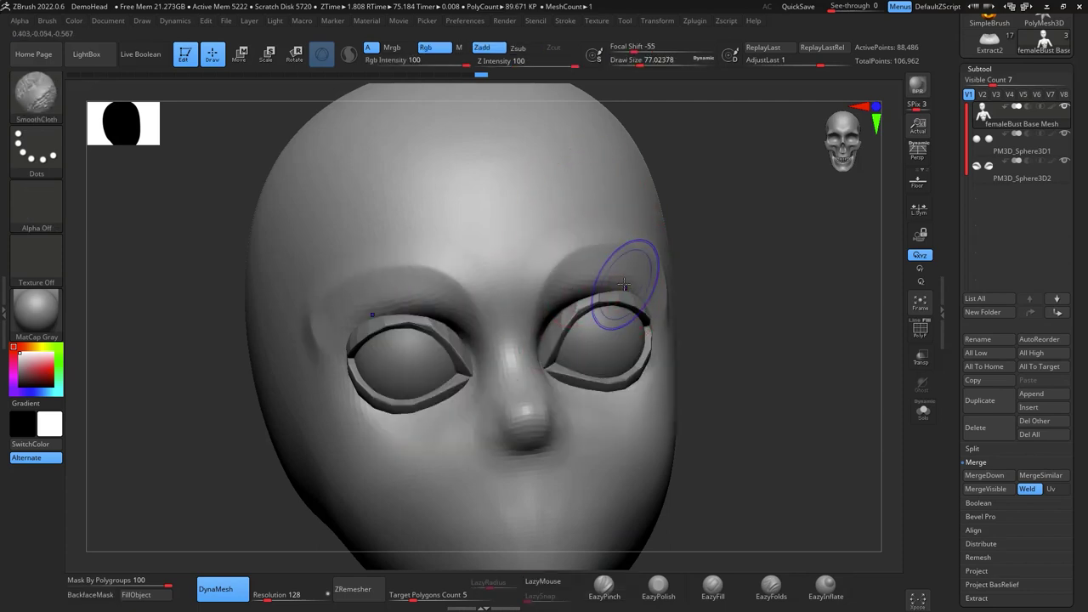
pyautogui.keyDown('shift'); pyautogui.moveTo(624, 283); pyautogui.dragTo(548, 324); pyautogui.keyUp('shift')
pyautogui.moveTo(779, 279)
pyautogui.mouseDown()
pyautogui.moveTo(699, 281)
pyautogui.moveTo(537, 362)
pyautogui.mouseUp()
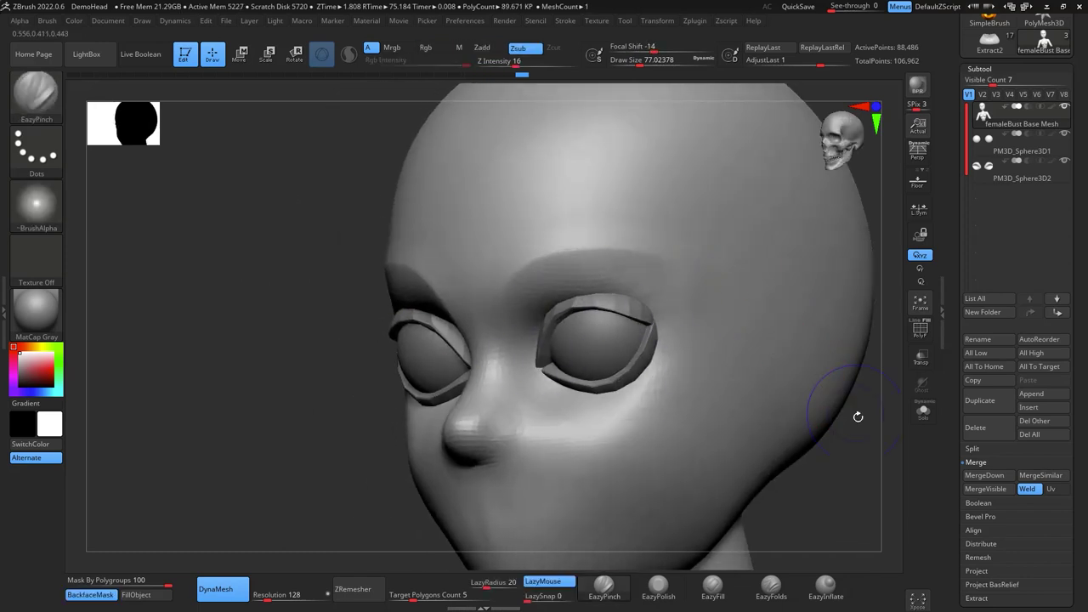
# Select the eyelids subtool and subdivide it twice for smoother lids
pyautogui.keyDown('shift'); pyautogui.moveTo(857, 416); pyautogui.dragTo(893, 395); pyautogui.keyUp('shift')
pyautogui.click(1008, 176)
pyautogui.hotkey('ctrl', 'd')
pyautogui.hotkey('ctrl', 'd')
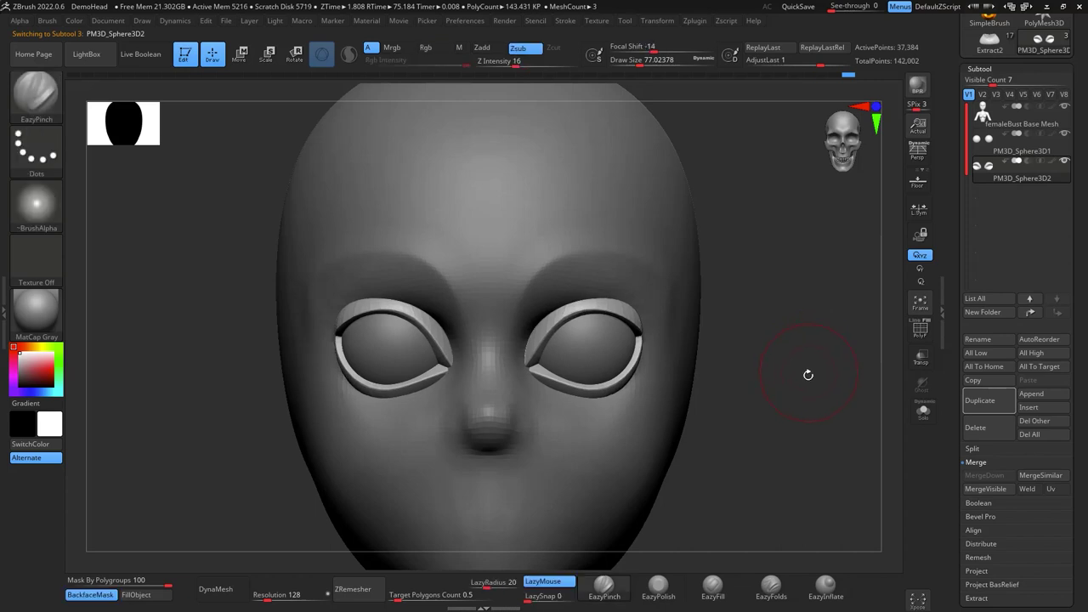
# Sketch a faint mouth line below the nose on the bust mesh with the DamStandard brush at draw size about 27
pyautogui.moveTo(813, 403)
pyautogui.keyDown('alt'); pyautogui.mouseDown()
pyautogui.moveTo(794, 304)
pyautogui.moveTo(787, 363)
pyautogui.mouseUp(); pyautogui.keyUp('alt')
pyautogui.moveTo(787, 363)
pyautogui.mouseDown()
pyautogui.moveTo(818, 332)
pyautogui.moveTo(801, 341)
pyautogui.mouseUp()
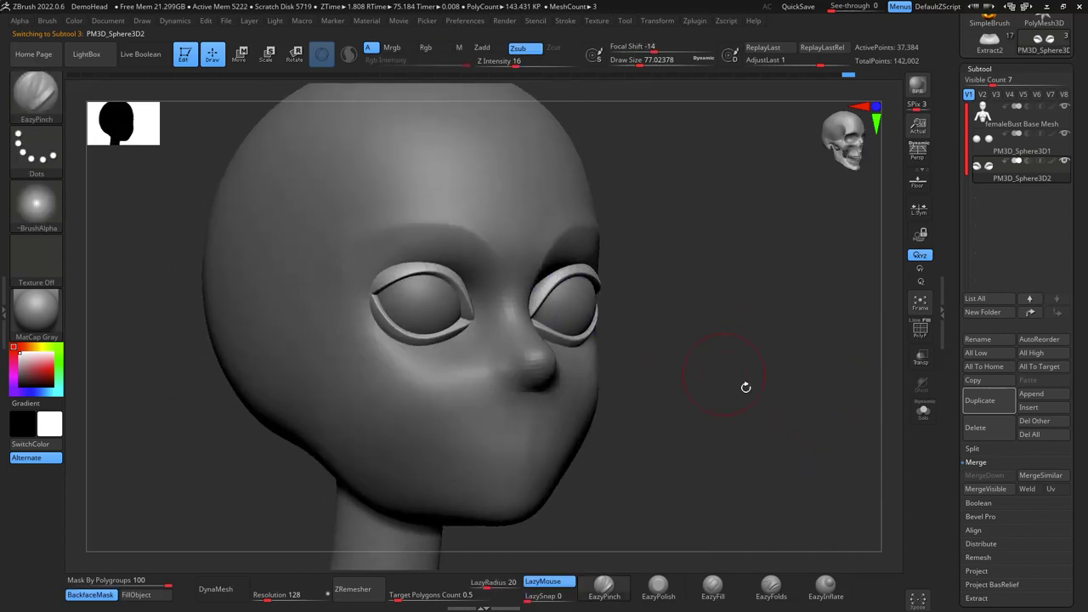
pyautogui.moveTo(745, 386)
pyautogui.mouseDown()
pyautogui.moveTo(712, 396)
pyautogui.moveTo(821, 278)
pyautogui.moveTo(821, 345)
pyautogui.moveTo(765, 197)
pyautogui.moveTo(791, 213)
pyautogui.moveTo(813, 206)
pyautogui.moveTo(685, 221)
pyautogui.moveTo(668, 208)
pyautogui.mouseUp()
pyautogui.press('space')
pyautogui.moveTo(561, 376); pyautogui.dragTo(557, 375)
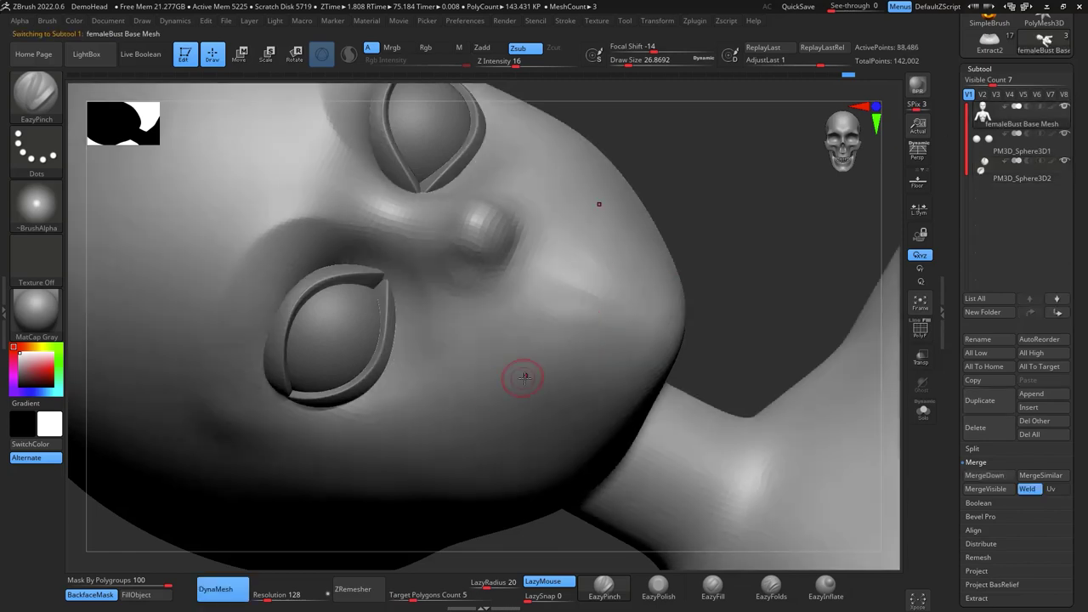
pyautogui.press('b')
pyautogui.press('d')
pyautogui.press('s')
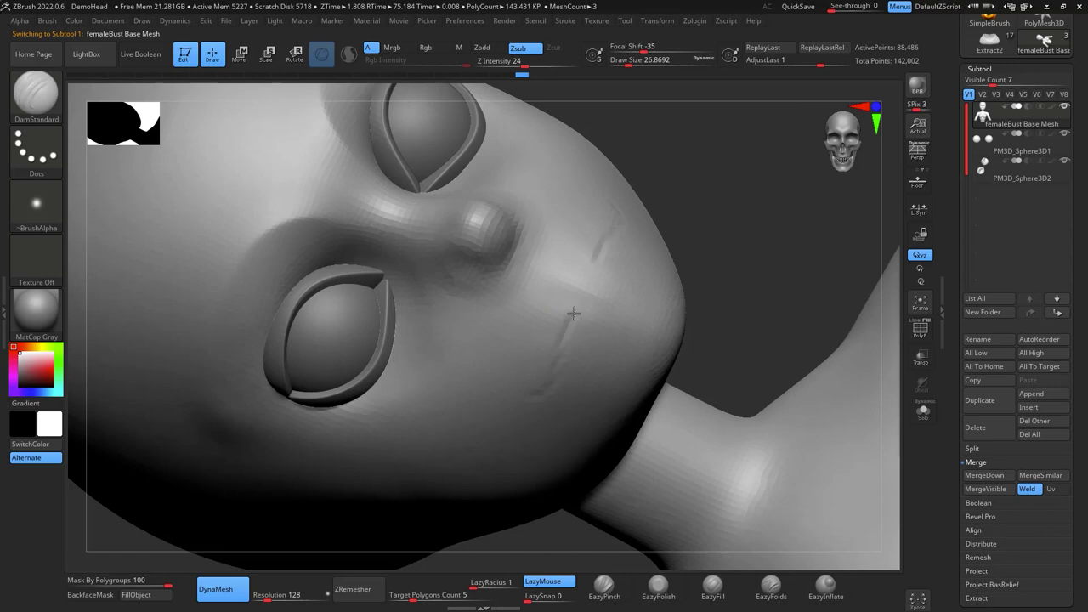
pyautogui.moveTo(574, 314); pyautogui.dragTo(575, 312)
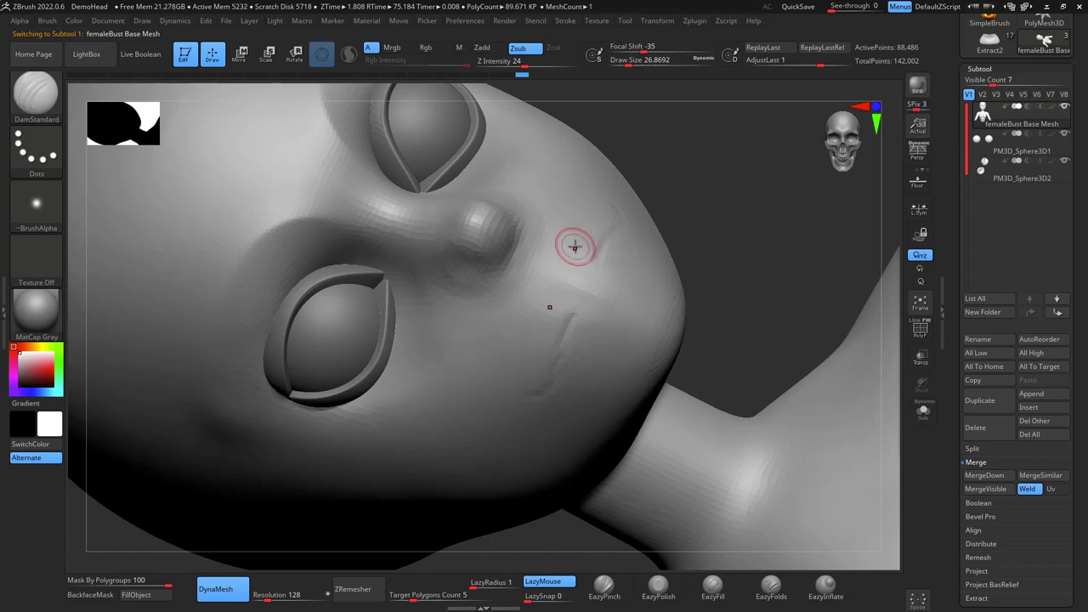
# Assign Alpha 13 to the DamStandard brush and carve the mouth line deeper across the face
pyautogui.click(55, 211)
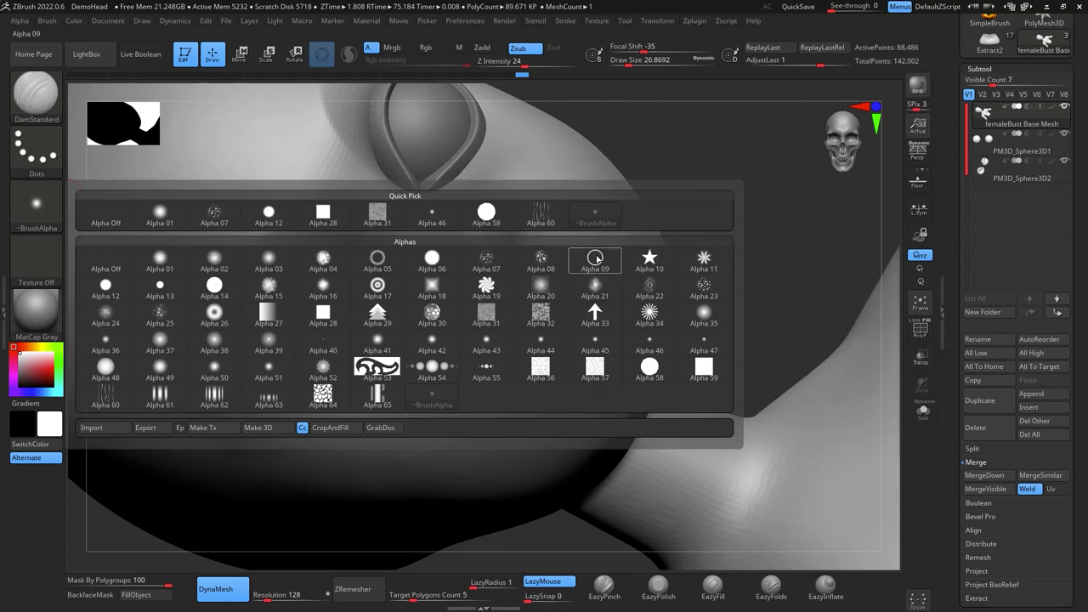
pyautogui.click(160, 289)
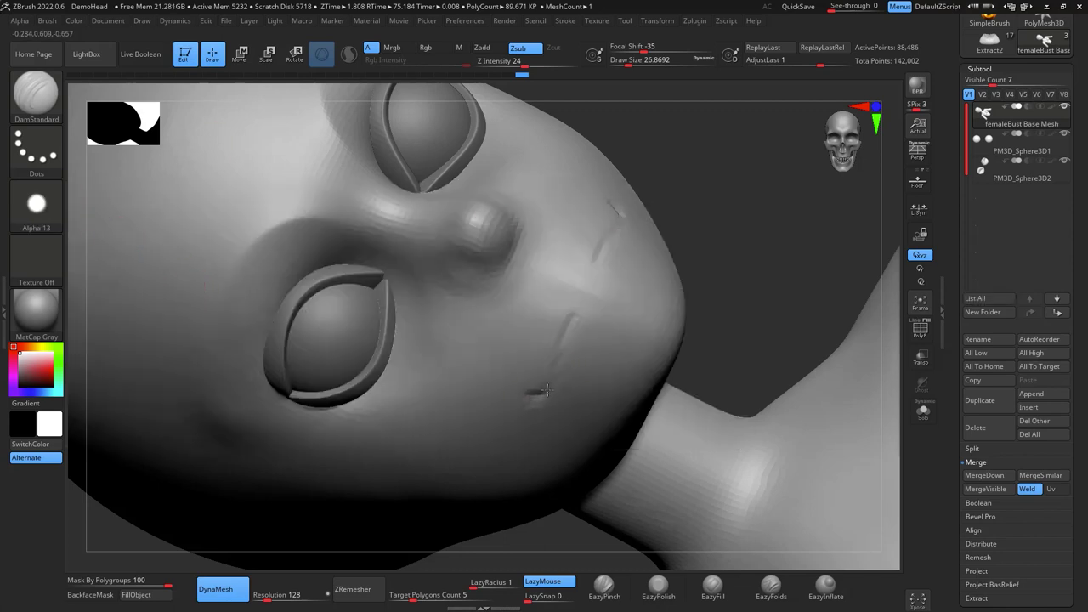
pyautogui.moveTo(548, 390)
pyautogui.mouseDown()
pyautogui.moveTo(590, 289)
pyautogui.moveTo(553, 374)
pyautogui.mouseUp()
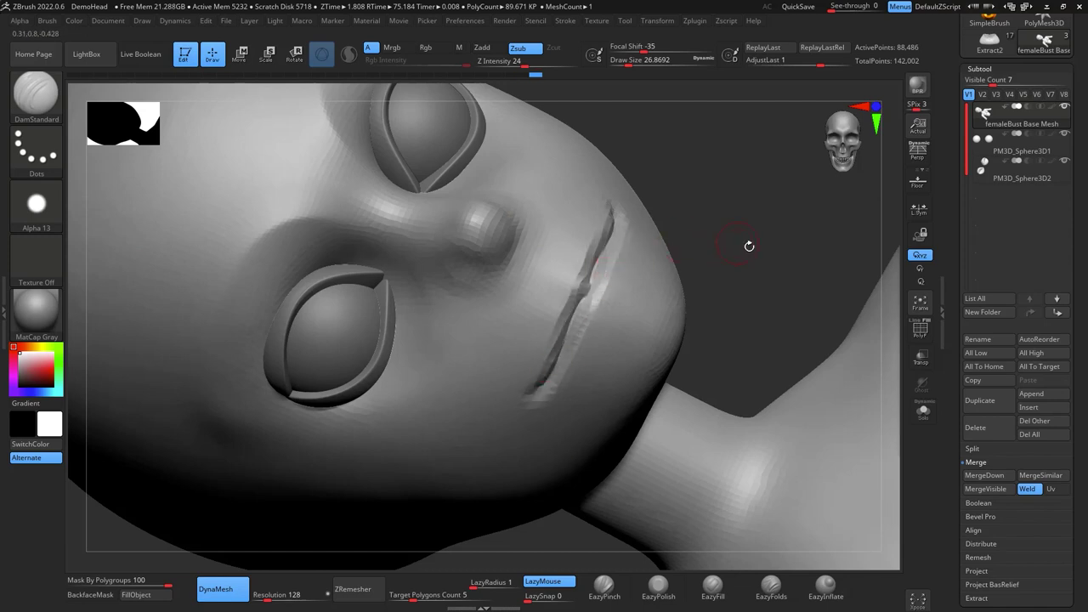
# Build up the chin below the mouth with the ClayBuildup brush at draw size about 56, and smooth the added clay
pyautogui.moveTo(748, 245)
pyautogui.mouseDown()
pyautogui.moveTo(768, 235)
pyautogui.moveTo(673, 177)
pyautogui.moveTo(617, 281)
pyautogui.moveTo(675, 259)
pyautogui.mouseUp()
pyautogui.press('b')
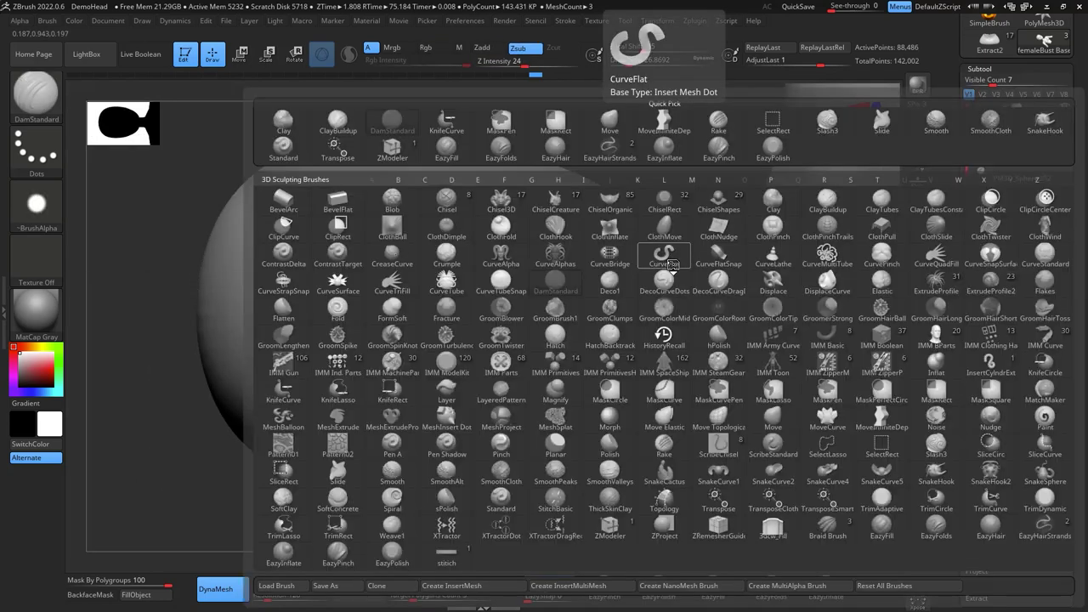
pyautogui.press('c')
pyautogui.press('b')
pyautogui.press('space')
pyautogui.moveTo(682, 272); pyautogui.dragTo(692, 271)
pyautogui.moveTo(695, 223)
pyautogui.keyDown('alt'); pyautogui.mouseDown()
pyautogui.moveTo(660, 250)
pyautogui.moveTo(700, 174)
pyautogui.mouseUp(); pyautogui.keyUp('alt')
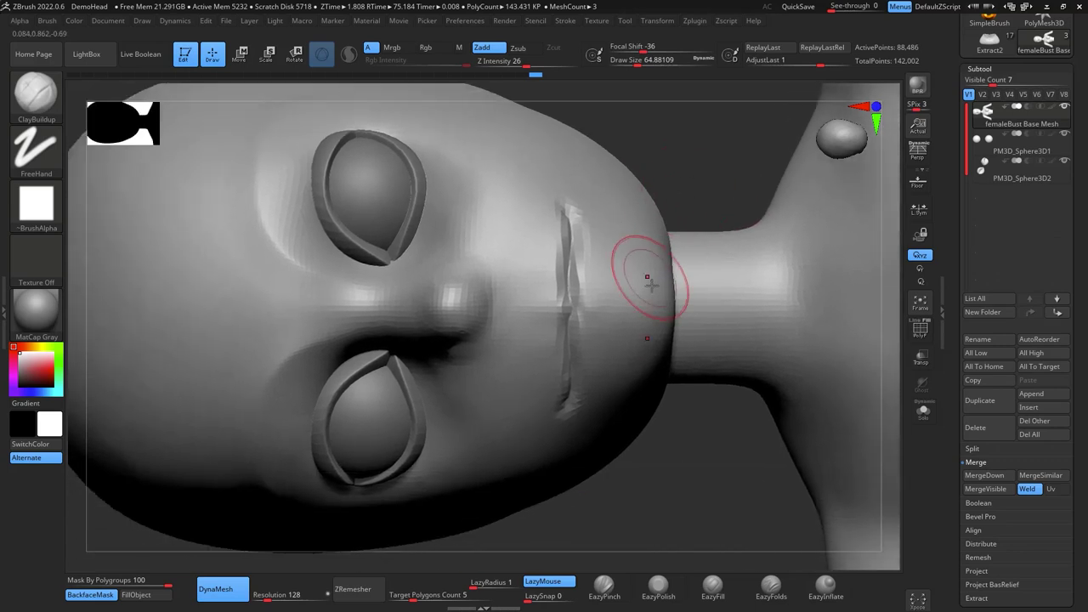
pyautogui.press('space')
pyautogui.moveTo(651, 286); pyautogui.dragTo(649, 286)
pyautogui.moveTo(619, 319); pyautogui.dragTo(618, 337)
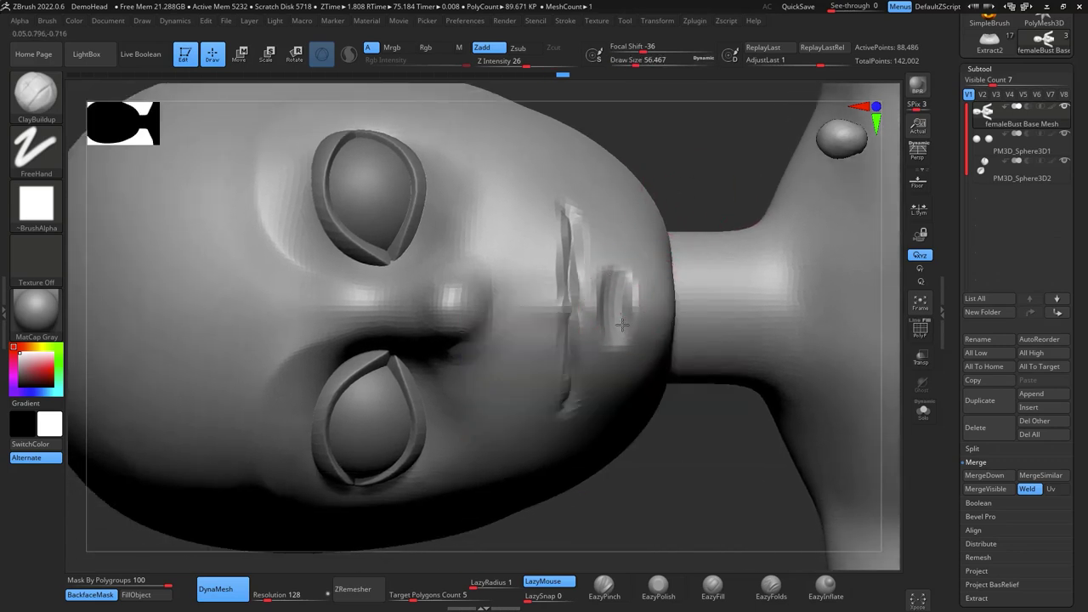
pyautogui.press('shift')
pyautogui.keyDown('shift'); pyautogui.moveTo(623, 346); pyautogui.dragTo(619, 286); pyautogui.keyUp('shift')
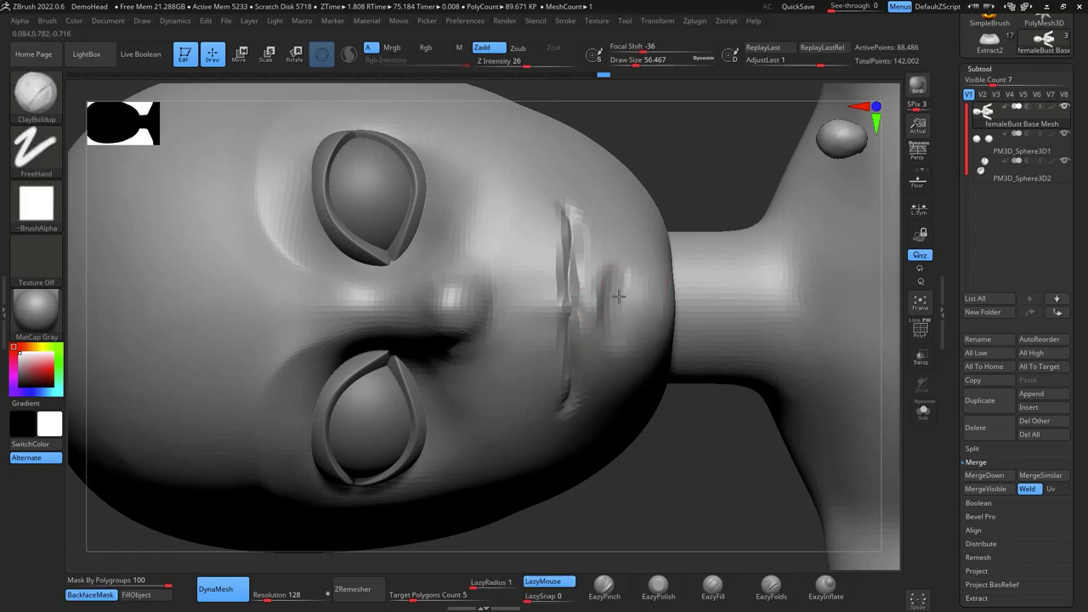
# Add more clay to the front of the chin and smooth the area below the lower lip
pyautogui.moveTo(620, 320); pyautogui.dragTo(620, 293)
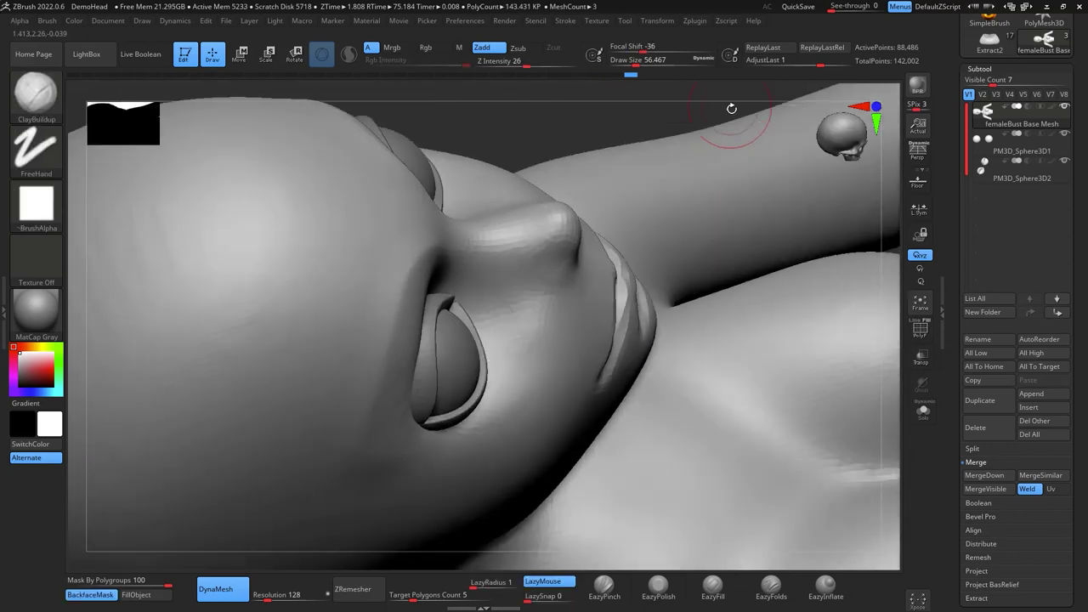
pyautogui.moveTo(731, 107); pyautogui.dragTo(746, 207)
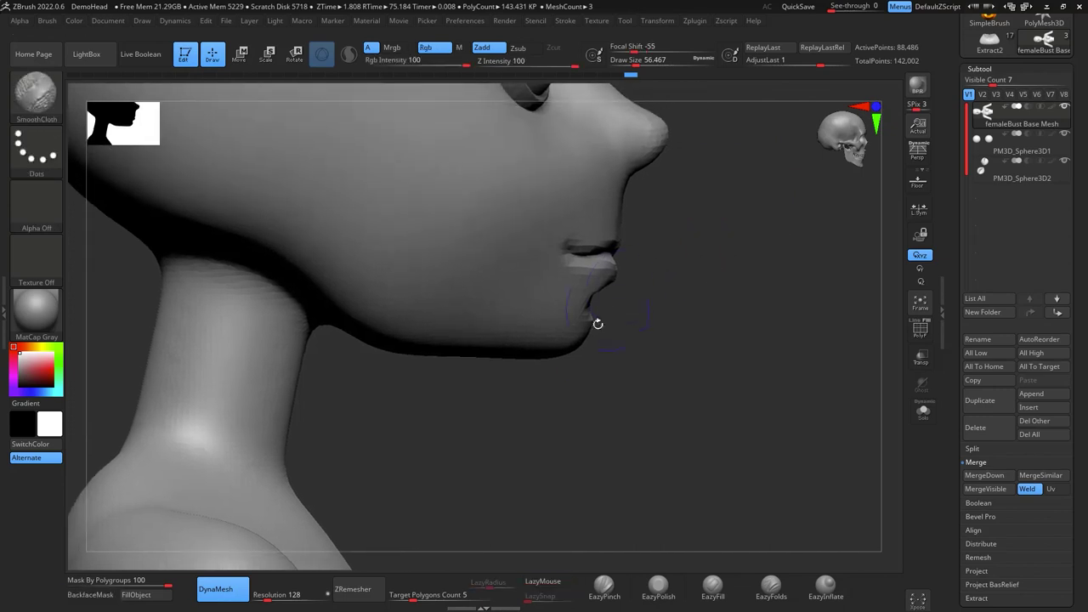
pyautogui.moveTo(597, 369)
pyautogui.keyDown('alt'); pyautogui.mouseDown()
pyautogui.moveTo(708, 304)
pyautogui.moveTo(687, 323)
pyautogui.moveTo(670, 291)
pyautogui.moveTo(714, 227)
pyautogui.moveTo(694, 303)
pyautogui.moveTo(853, 238)
pyautogui.moveTo(775, 218)
pyautogui.moveTo(719, 223)
pyautogui.moveTo(749, 228)
pyautogui.moveTo(733, 225)
pyautogui.mouseUp(); pyautogui.keyUp('alt')
# Raise the upper lip volume above the mouth line with inverted DamStandard strokes at draw size about 44
pyautogui.press('b')
pyautogui.press('d')
pyautogui.press('s')
pyautogui.press('space')
pyautogui.press('space')
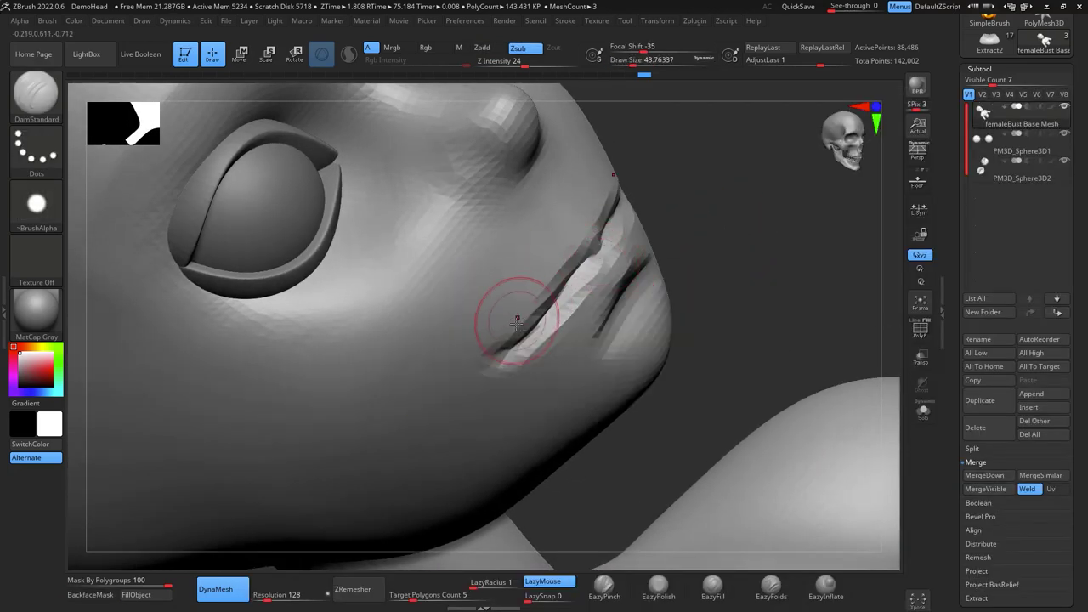
pyautogui.moveTo(516, 315)
pyautogui.keyDown('alt'); pyautogui.mouseDown()
pyautogui.moveTo(547, 253)
pyautogui.moveTo(516, 311)
pyautogui.mouseUp(); pyautogui.keyUp('alt')
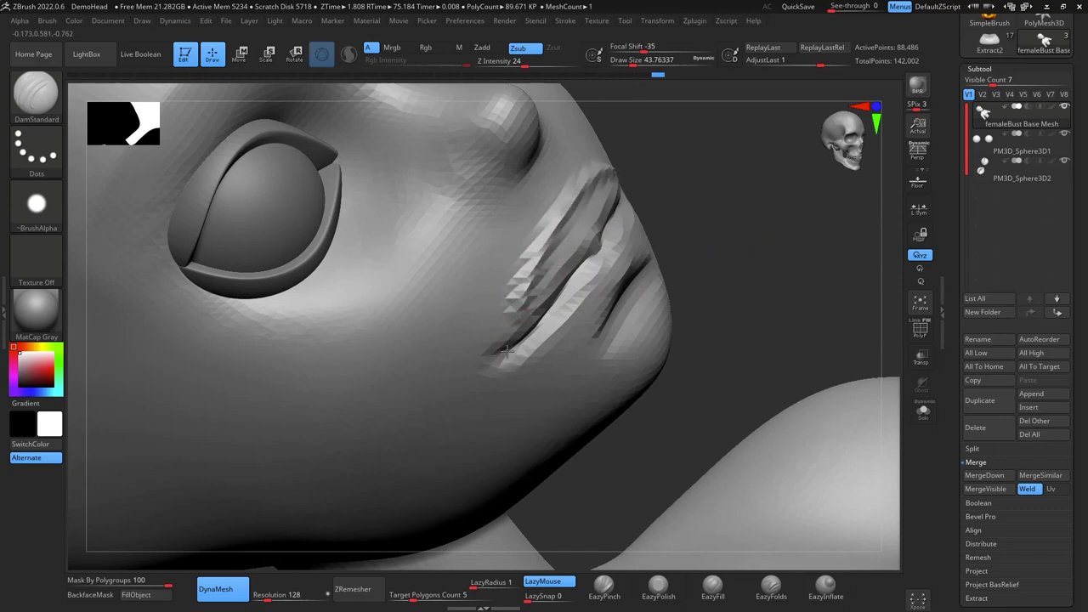
pyautogui.moveTo(733, 222)
pyautogui.mouseDown()
pyautogui.moveTo(695, 182)
pyautogui.moveTo(711, 141)
pyautogui.moveTo(697, 165)
pyautogui.mouseUp()
# Reshape the upper lip with the Move brush at draw size about 71, and smooth its rough ridges
pyautogui.press('b')
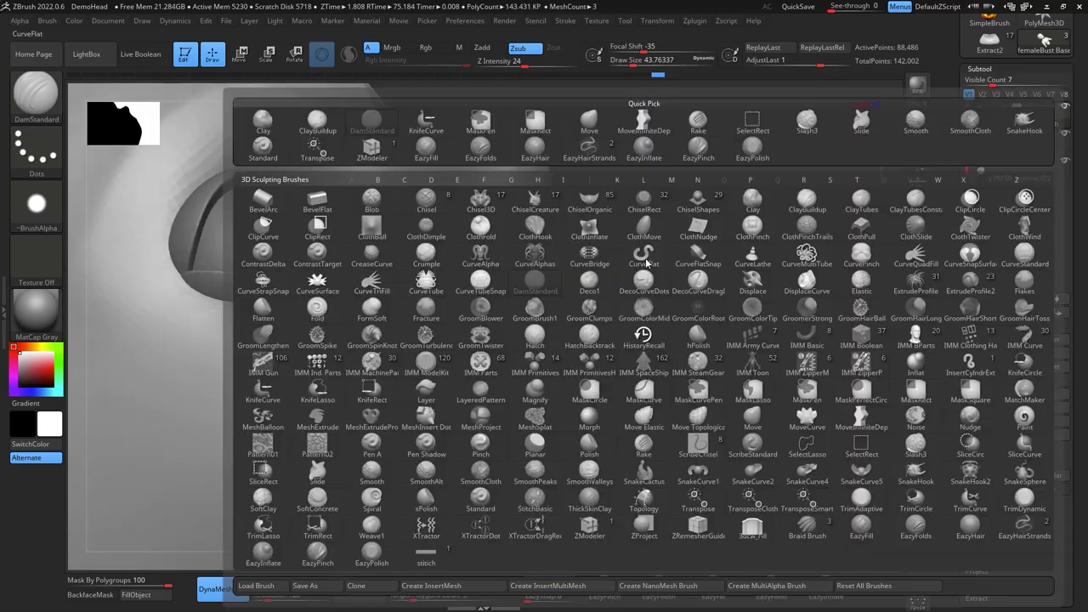
pyautogui.press('m')
pyautogui.press('v')
pyautogui.press('space')
pyautogui.moveTo(658, 252); pyautogui.dragTo(670, 238)
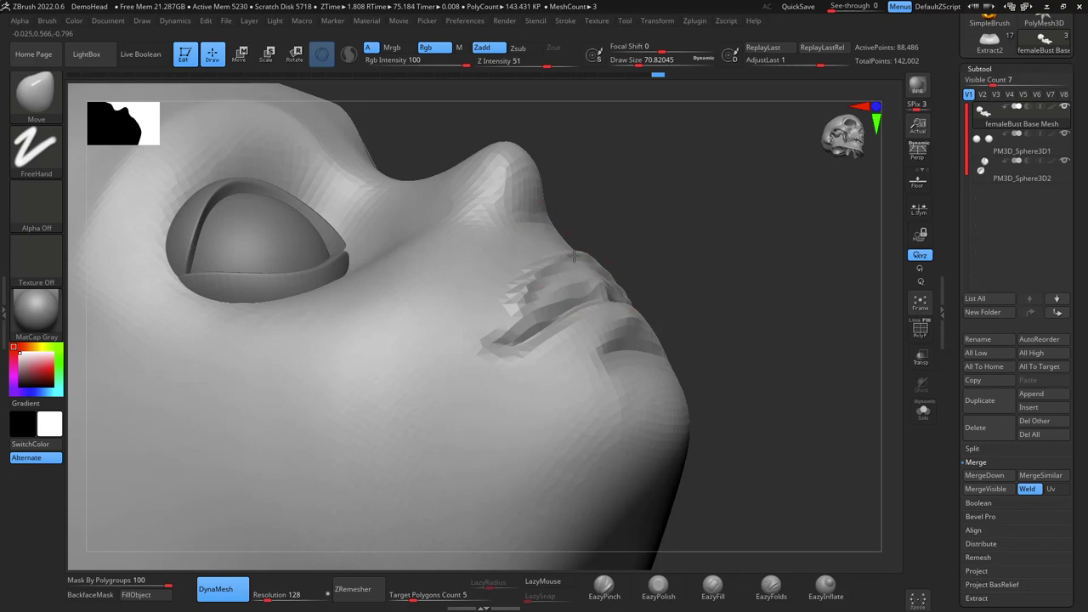
pyautogui.moveTo(597, 237); pyautogui.dragTo(638, 238)
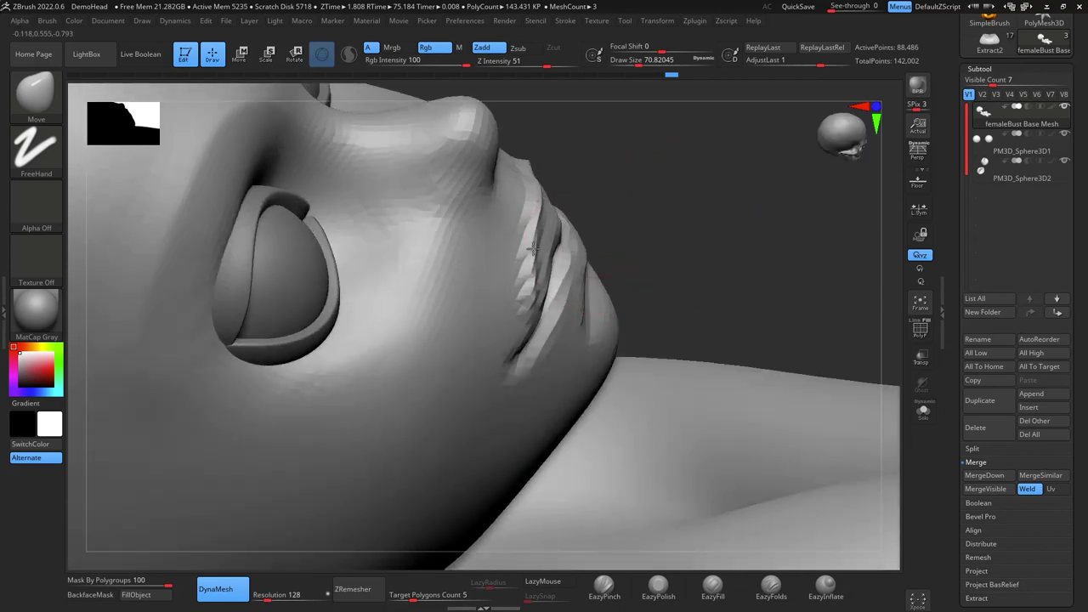
pyautogui.keyDown('shift'); pyautogui.moveTo(542, 261); pyautogui.dragTo(527, 272); pyautogui.keyUp('shift')
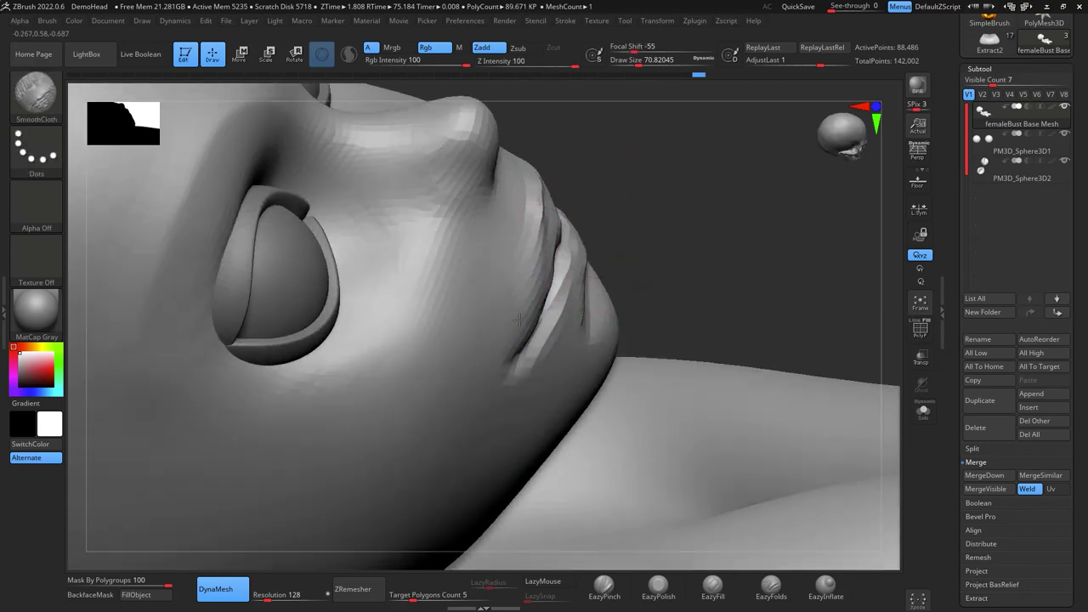
pyautogui.moveTo(651, 211)
pyautogui.mouseDown()
pyautogui.moveTo(624, 328)
pyautogui.moveTo(648, 325)
pyautogui.mouseUp()
# Carve the line between the lips and its corners with the DamStandard brush at draw size about 41
pyautogui.press('b')
pyautogui.press('d')
pyautogui.press('s')
pyautogui.press('space')
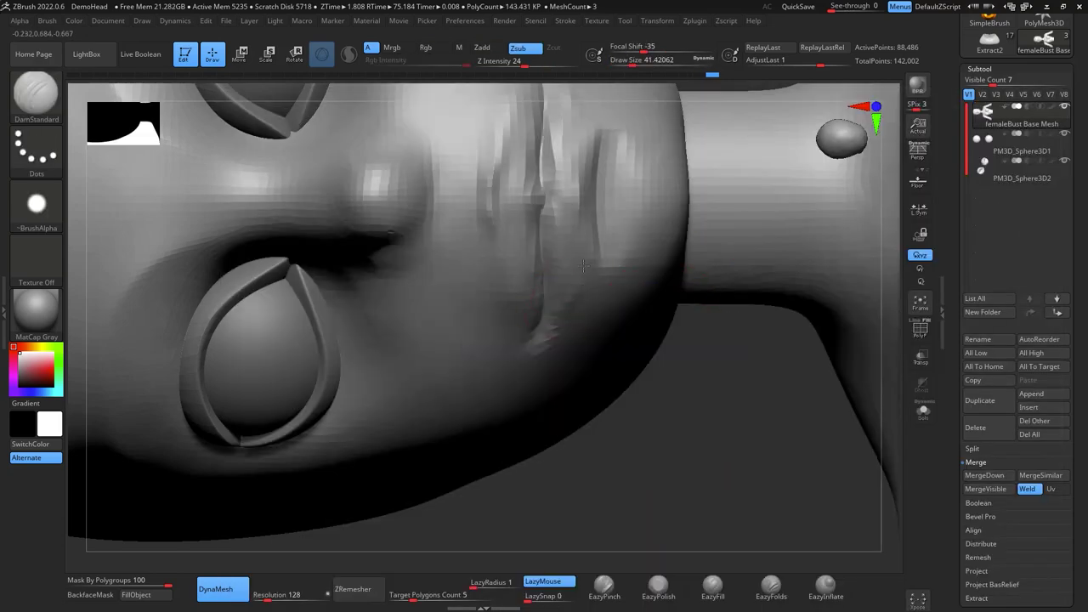
pyautogui.moveTo(728, 436); pyautogui.dragTo(779, 312)
pyautogui.moveTo(778, 312); pyautogui.dragTo(731, 217, button='right')
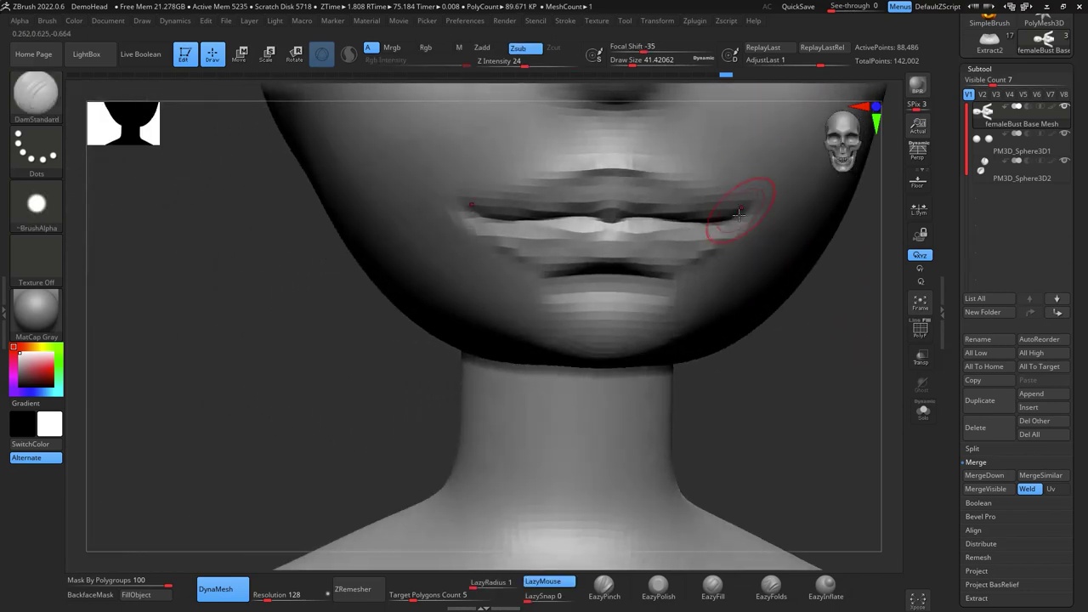
# Add clay between the nose and the upper lip with the ClayBuildup brush at draw size about 39
pyautogui.keyDown('alt'); pyautogui.moveTo(799, 316); pyautogui.dragTo(727, 353); pyautogui.keyUp('alt')
pyautogui.moveTo(728, 352)
pyautogui.mouseDown(button='right')
pyautogui.moveTo(768, 396)
pyautogui.moveTo(760, 382)
pyautogui.mouseUp(button='right')
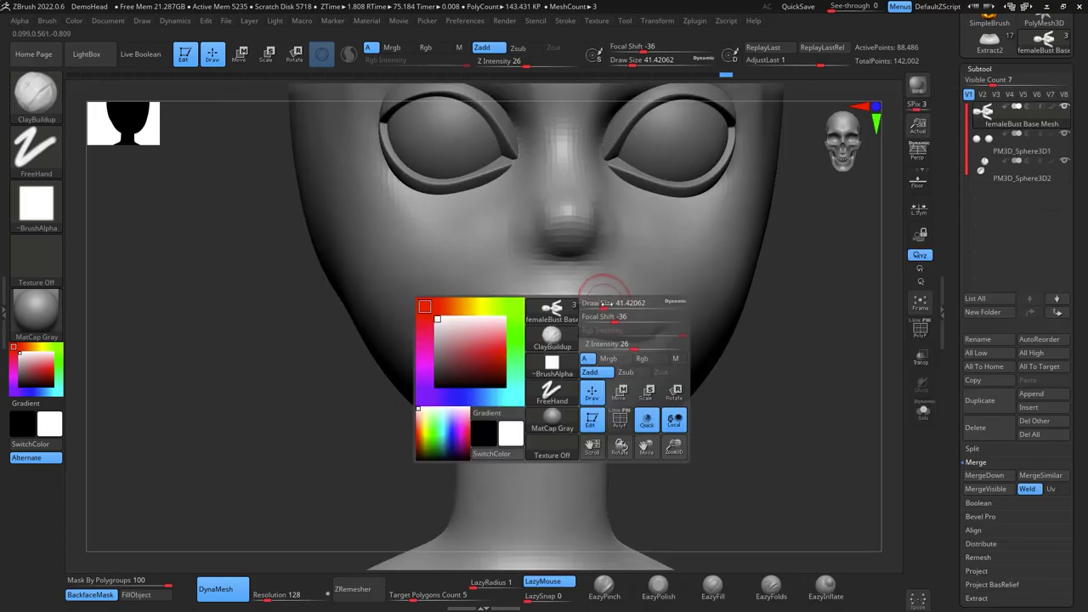
pyautogui.moveTo(586, 303); pyautogui.dragTo(601, 303)
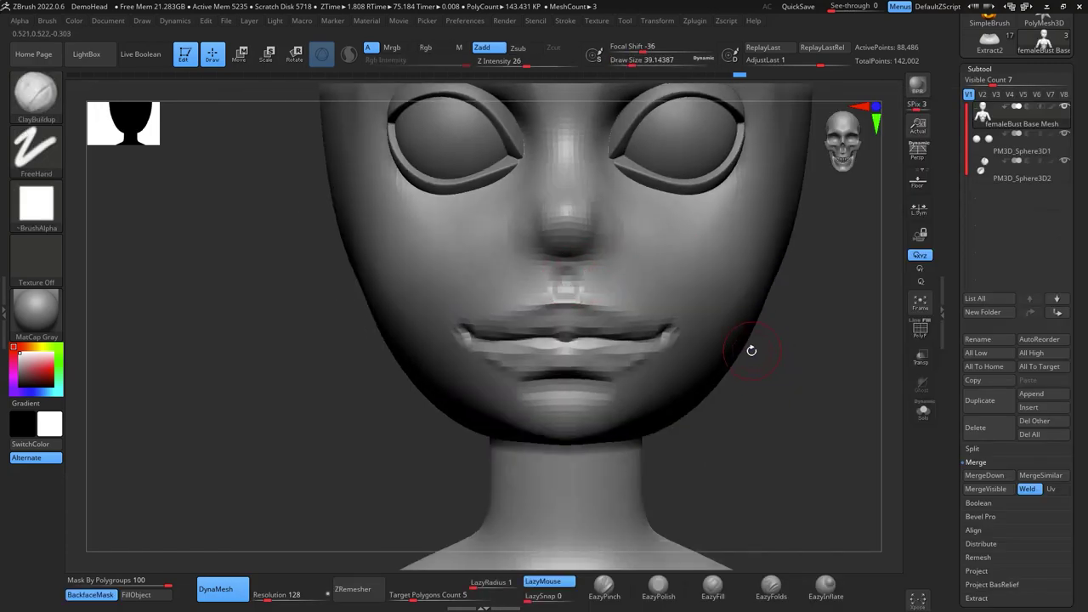
# Adjust the centre of the upper lip with the Move brush at draw size about 31
pyautogui.press('b')
pyautogui.press('m')
pyautogui.press('v')
pyautogui.press('space')
pyautogui.moveTo(652, 323); pyautogui.dragTo(648, 321)
pyautogui.press('space')
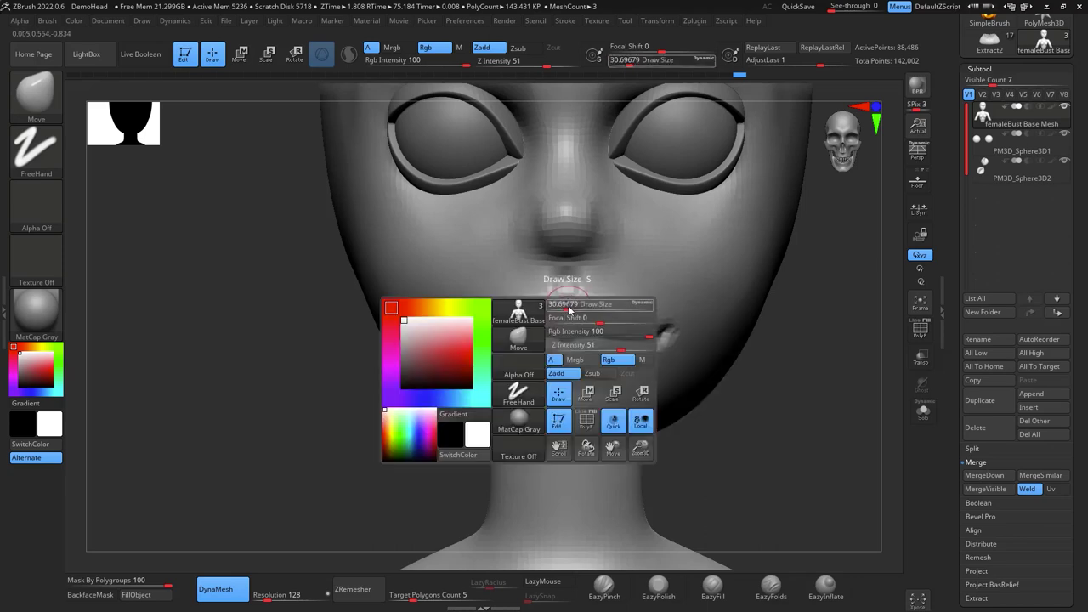
pyautogui.moveTo(568, 307)
pyautogui.mouseDown()
pyautogui.moveTo(559, 308)
pyautogui.moveTo(571, 327)
pyautogui.mouseUp()
pyautogui.moveTo(572, 327); pyautogui.dragTo(837, 360, button='right')
# Reshape the front of the lips in three-quarter view with the Move brush at draw size about 68
pyautogui.press('space')
pyautogui.moveTo(637, 332); pyautogui.dragTo(647, 331)
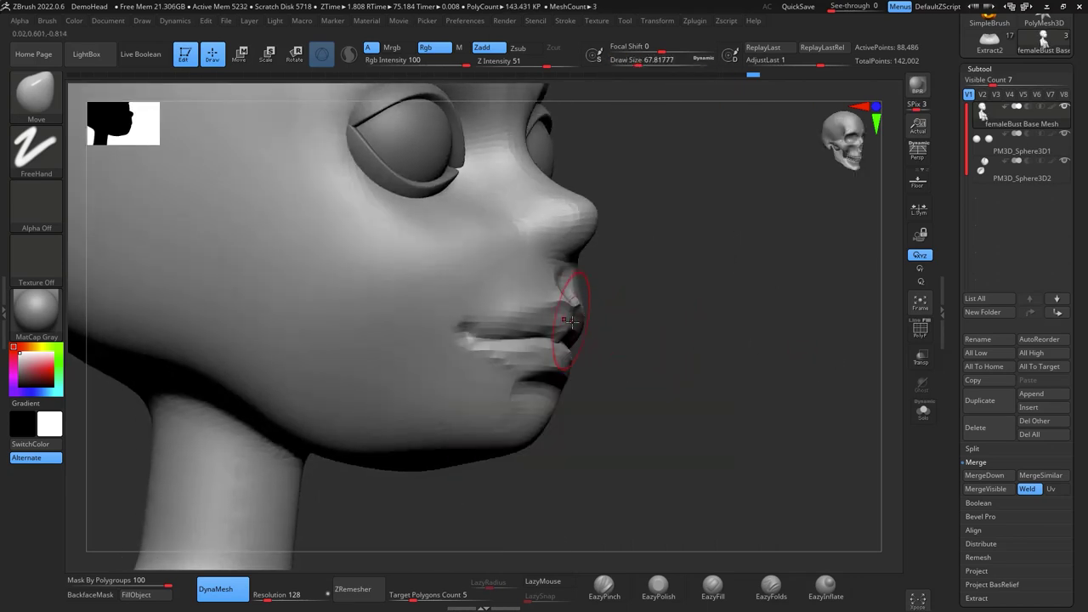
pyautogui.press('space')
pyautogui.moveTo(571, 323); pyautogui.dragTo(572, 326)
pyautogui.moveTo(615, 320); pyautogui.dragTo(382, 315, button='right')
pyautogui.keyDown('ctrl'); pyautogui.moveTo(768, 399); pyautogui.dragTo(764, 342, button='right'); pyautogui.keyUp('ctrl')
pyautogui.moveTo(595, 333)
pyautogui.mouseDown(button='right')
pyautogui.moveTo(792, 326)
pyautogui.moveTo(802, 413)
pyautogui.mouseUp(button='right')
# Carve a crease beside the nose tip with the DamStandard brush at draw size about 35 to define the nostril wing
pyautogui.press('b')
pyautogui.press('d')
pyautogui.press('s')
pyautogui.press('space')
pyautogui.click(778, 335)
pyautogui.press('space')
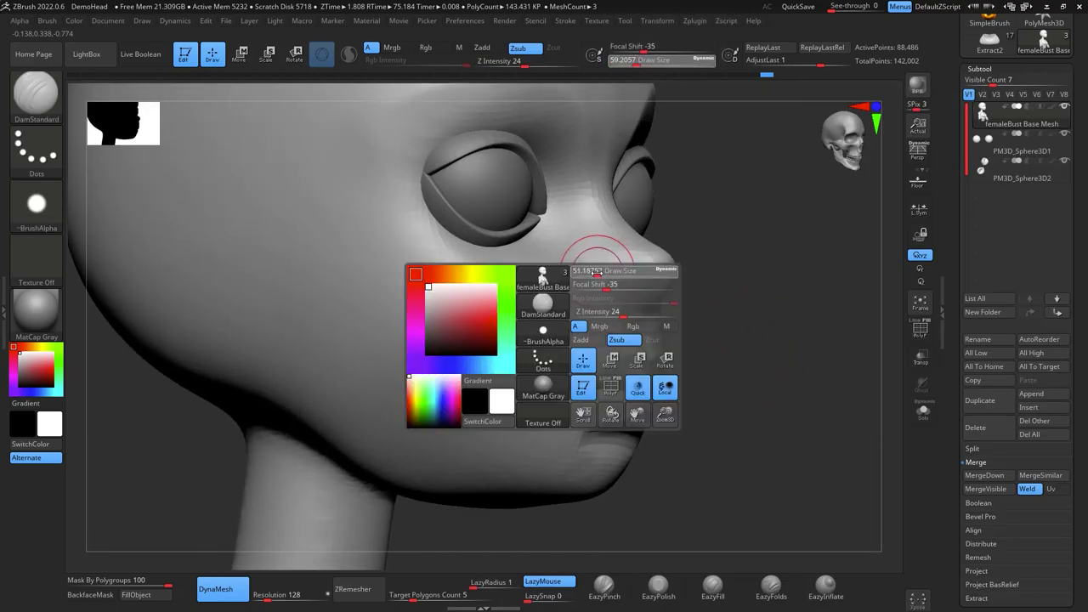
pyautogui.click(593, 272)
pyautogui.moveTo(596, 291); pyautogui.dragTo(598, 255)
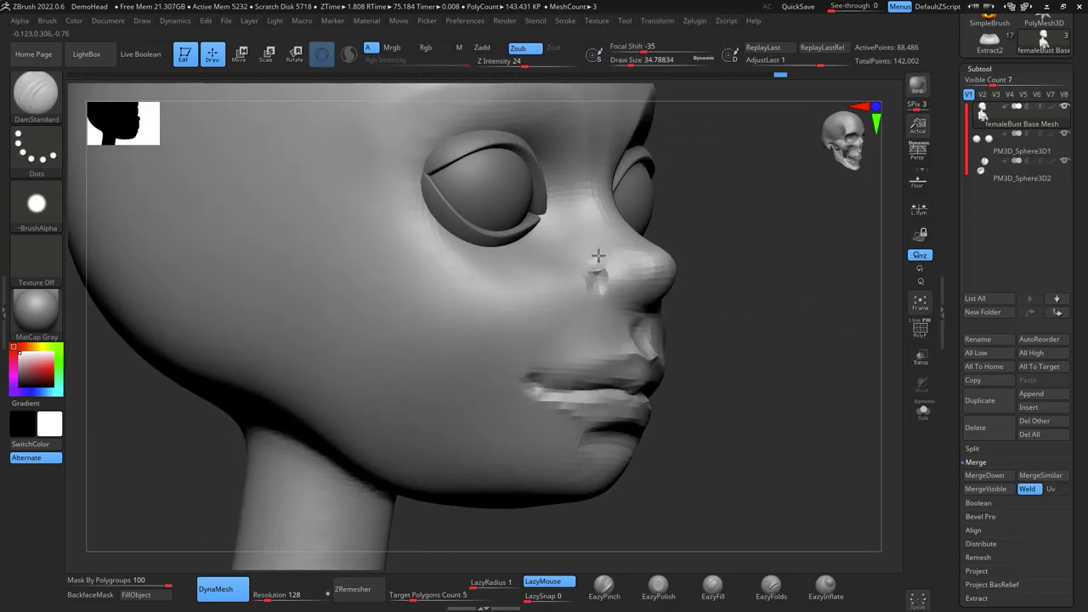
# Remesh the bust with DynaMesh, and refine the nostril wing creases with the DamStandard brush at draw size about 25, smoothing their edges
pyautogui.moveTo(782, 332); pyautogui.dragTo(758, 322)
pyautogui.press('space')
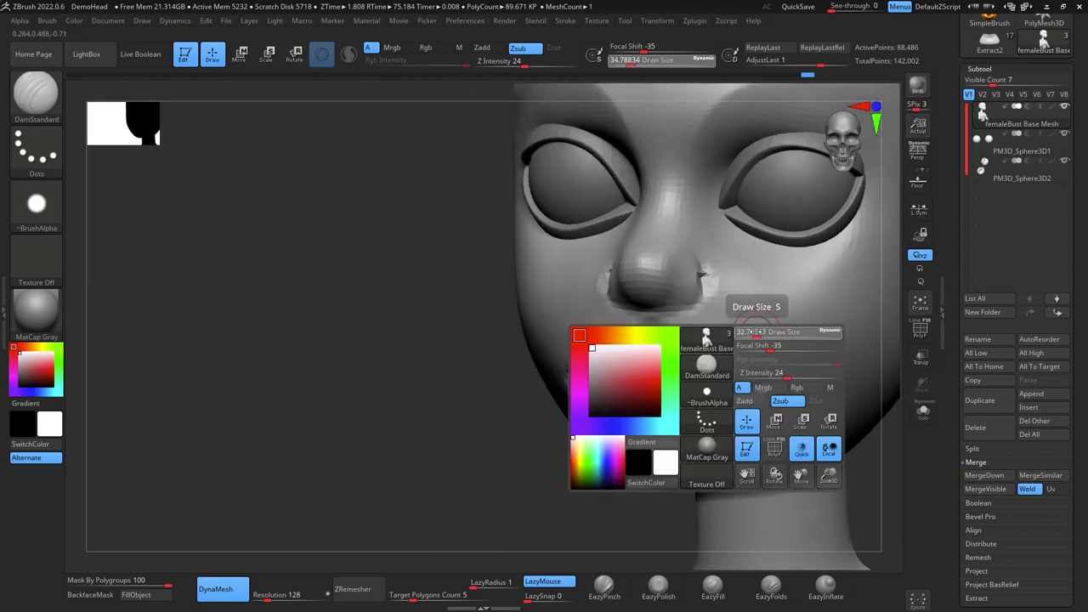
pyautogui.click(755, 331)
pyautogui.keyDown('ctrl'); pyautogui.moveTo(882, 460); pyautogui.dragTo(889, 473); pyautogui.keyUp('ctrl')
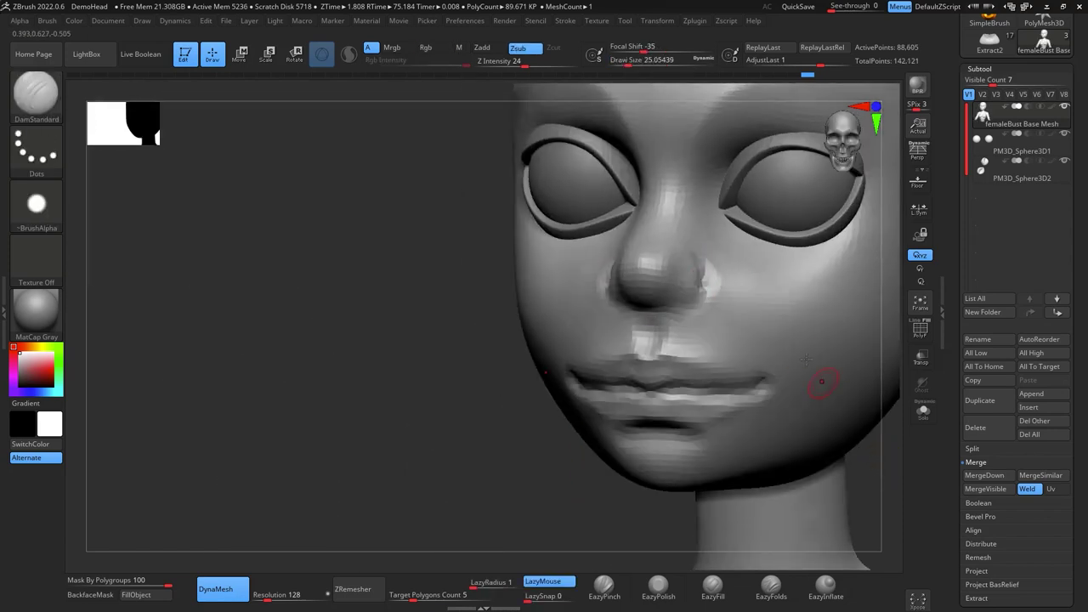
pyautogui.keyDown('shift'); pyautogui.moveTo(713, 271); pyautogui.dragTo(707, 259); pyautogui.keyUp('shift')
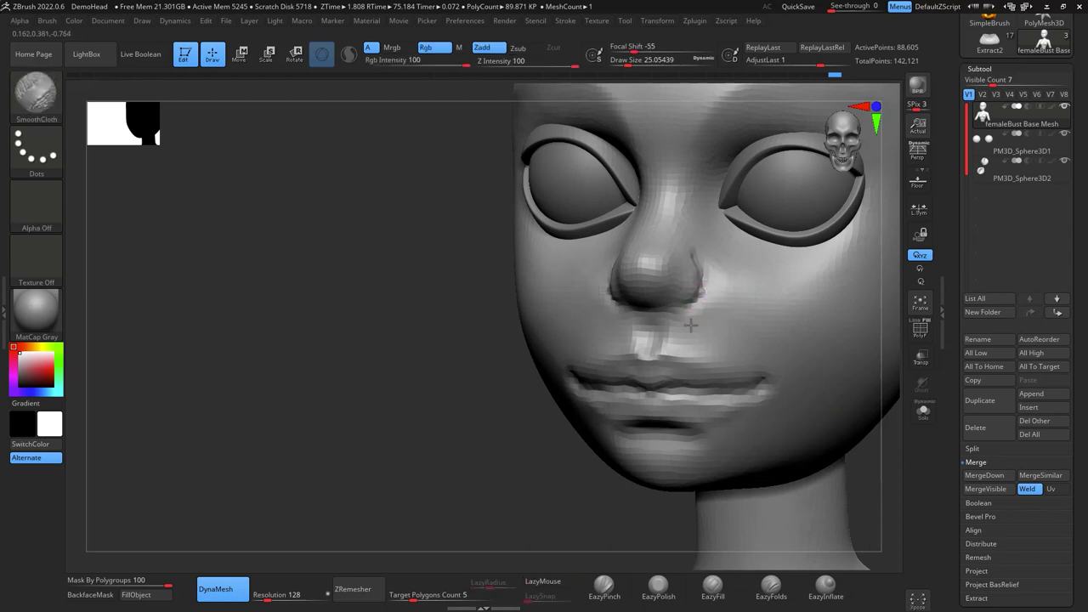
pyautogui.moveTo(881, 472); pyautogui.dragTo(874, 439)
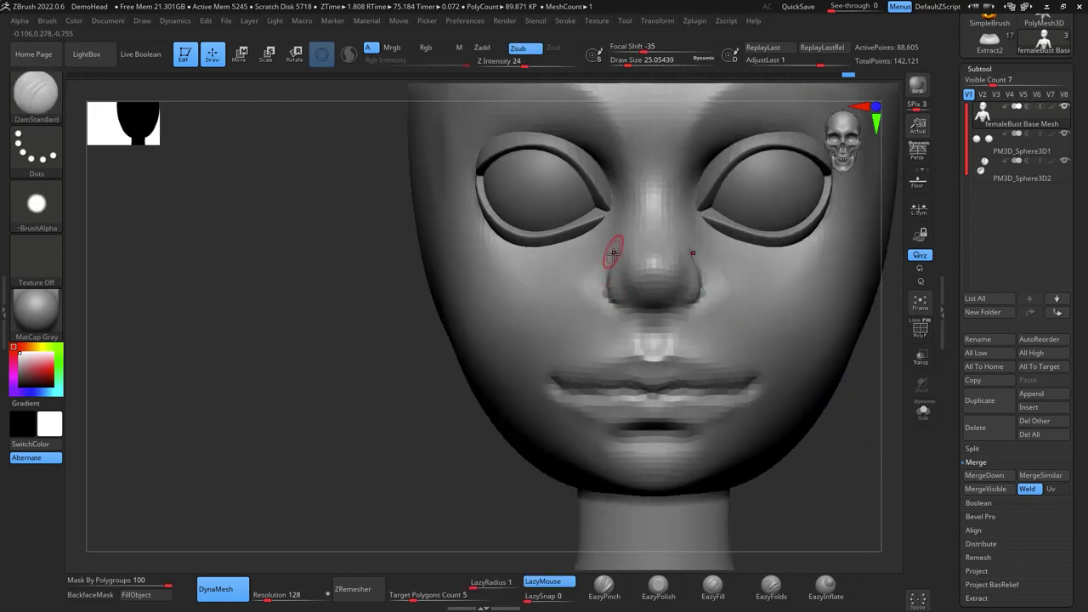
pyautogui.keyDown('shift'); pyautogui.moveTo(853, 374); pyautogui.dragTo(896, 410); pyautogui.keyUp('shift')
# Adjust the shape of the nose and nostril wing in side view with the Move brush
pyautogui.keyDown('alt'); pyautogui.moveTo(785, 344); pyautogui.dragTo(795, 372); pyautogui.keyUp('alt')
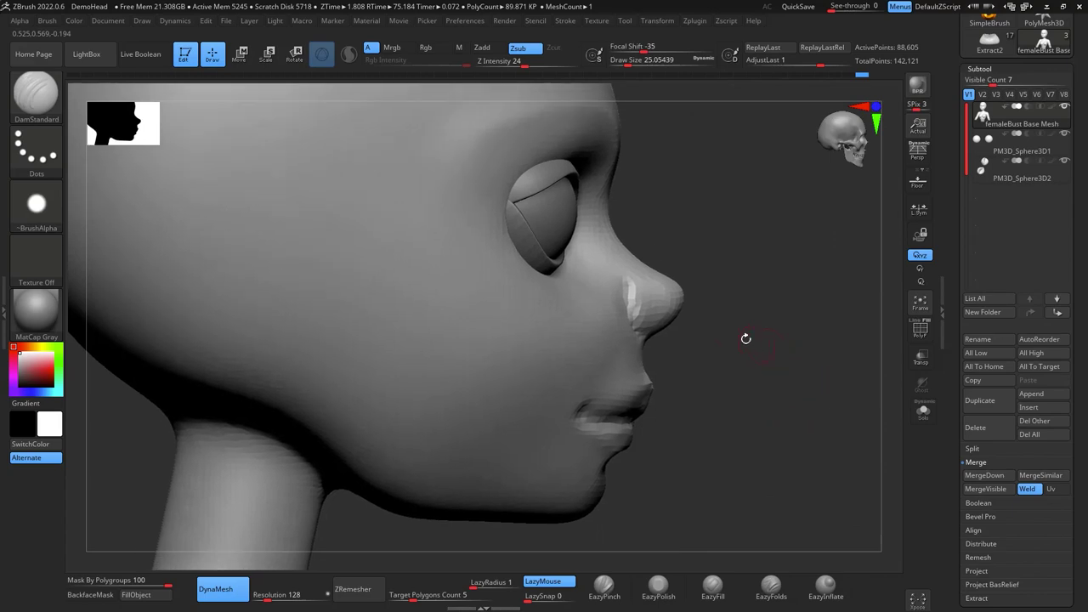
pyautogui.press('b')
pyautogui.press('m')
pyautogui.press('v')
pyautogui.press('b')
pyautogui.press('m')
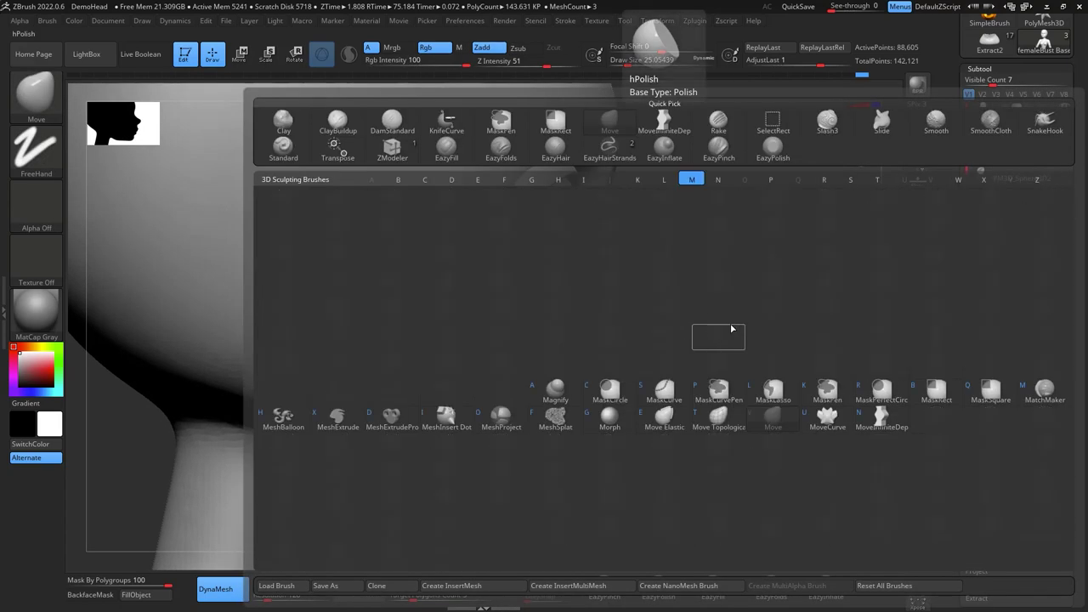
pyautogui.press('v')
pyautogui.press('space')
pyautogui.moveTo(731, 325)
pyautogui.mouseDown()
pyautogui.moveTo(689, 300)
pyautogui.moveTo(706, 331)
pyautogui.moveTo(738, 342)
pyautogui.moveTo(733, 322)
pyautogui.moveTo(715, 319)
pyautogui.mouseUp()
# Build up the nostril wings with the ClayBuildup brush at draw size about 33, and smooth the added clay
pyautogui.press('b')
pyautogui.press('c')
pyautogui.press('b')
pyautogui.press('space')
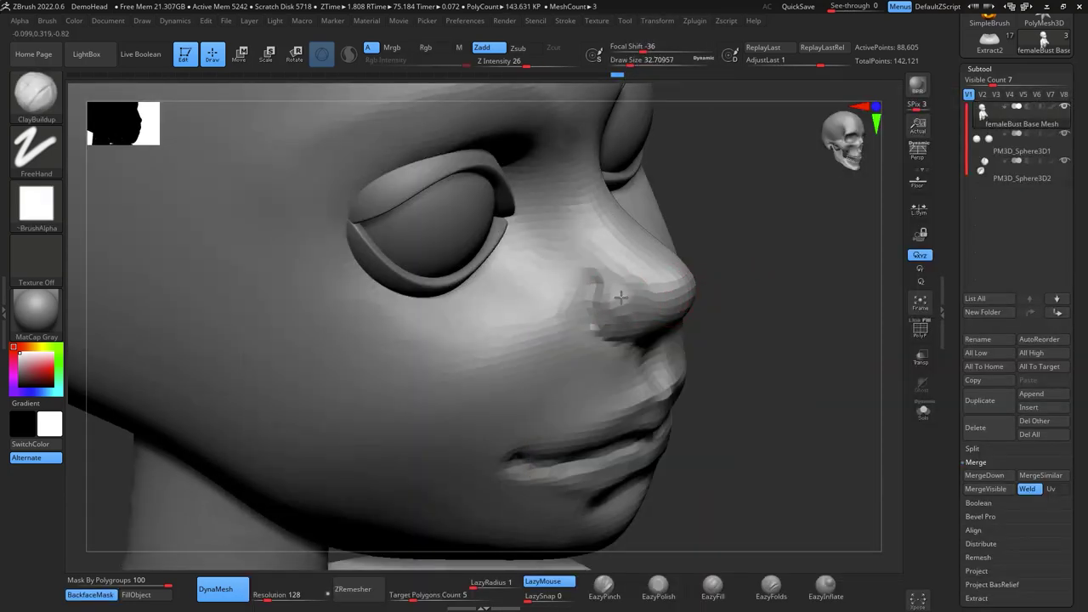
pyautogui.moveTo(621, 298); pyautogui.dragTo(624, 301)
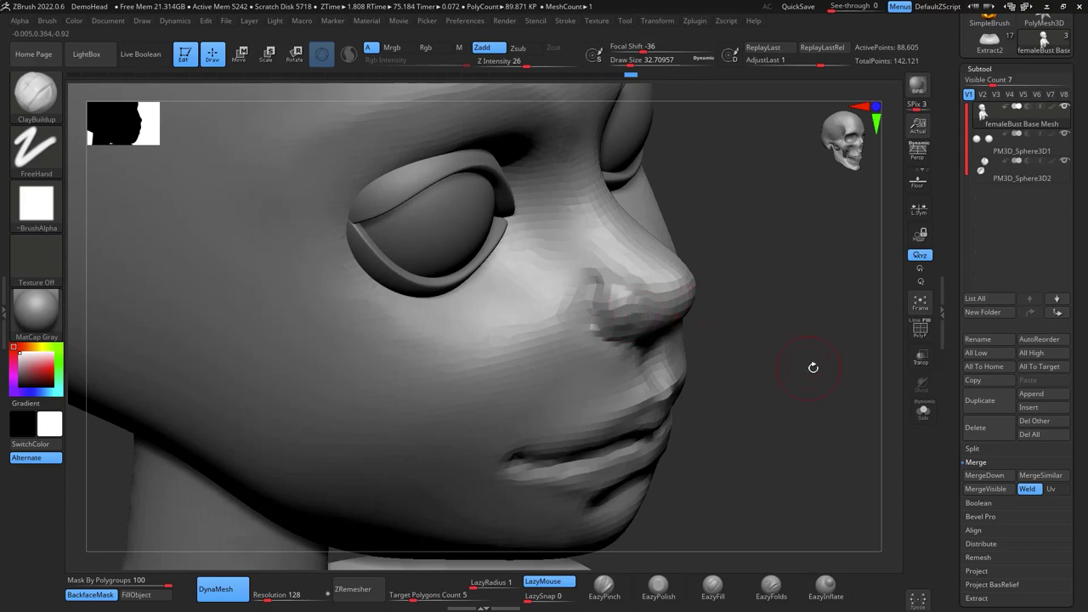
pyautogui.keyDown('shift'); pyautogui.moveTo(814, 368); pyautogui.dragTo(828, 345); pyautogui.keyUp('shift')
pyautogui.keyDown('shift'); pyautogui.moveTo(731, 316); pyautogui.dragTo(757, 314); pyautogui.keyUp('shift')
# Refine the nostril wings with the Move brush at draw size about 71, and smooth around the lips
pyautogui.press('b')
pyautogui.press('m')
pyautogui.press('v')
pyautogui.press('space')
pyautogui.moveTo(711, 253)
pyautogui.keyDown('shift'); pyautogui.mouseDown()
pyautogui.moveTo(707, 182)
pyautogui.moveTo(733, 230)
pyautogui.mouseUp(); pyautogui.keyUp('shift')
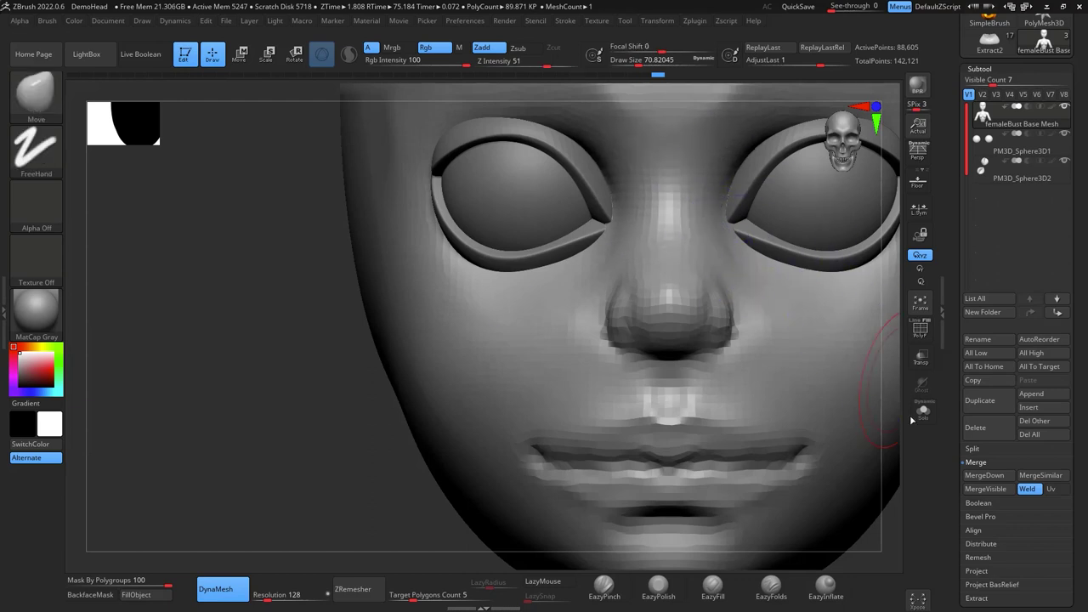
pyautogui.keyDown('alt'); pyautogui.moveTo(912, 419); pyautogui.dragTo(729, 392); pyautogui.keyUp('alt')
pyautogui.keyDown('shift'); pyautogui.moveTo(773, 340); pyautogui.dragTo(719, 357); pyautogui.keyUp('shift')
pyautogui.keyDown('shift'); pyautogui.moveTo(651, 457); pyautogui.dragTo(654, 450); pyautogui.keyUp('shift')
# Narrow the mouth by pulling its corners inward with the Move brush at draw size about 187
pyautogui.press('b')
pyautogui.press('m')
pyautogui.press('v')
pyautogui.press('space')
pyautogui.moveTo(667, 387); pyautogui.dragTo(680, 388)
pyautogui.press('space')
pyautogui.moveTo(584, 366); pyautogui.dragTo(591, 366)
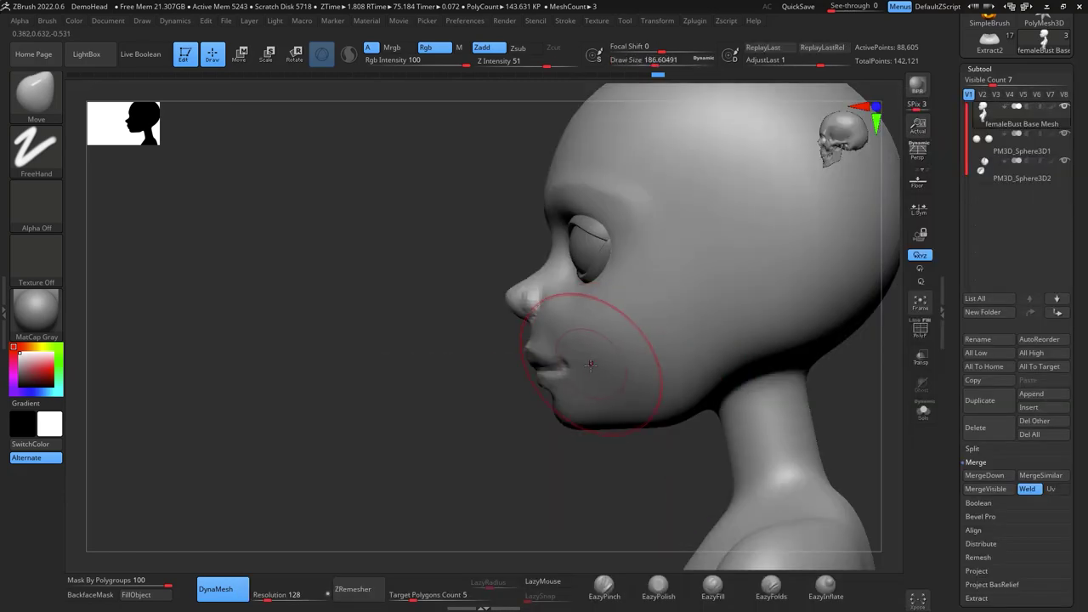
pyautogui.moveTo(567, 462)
pyautogui.mouseDown()
pyautogui.moveTo(609, 470)
pyautogui.moveTo(697, 387)
pyautogui.mouseUp()
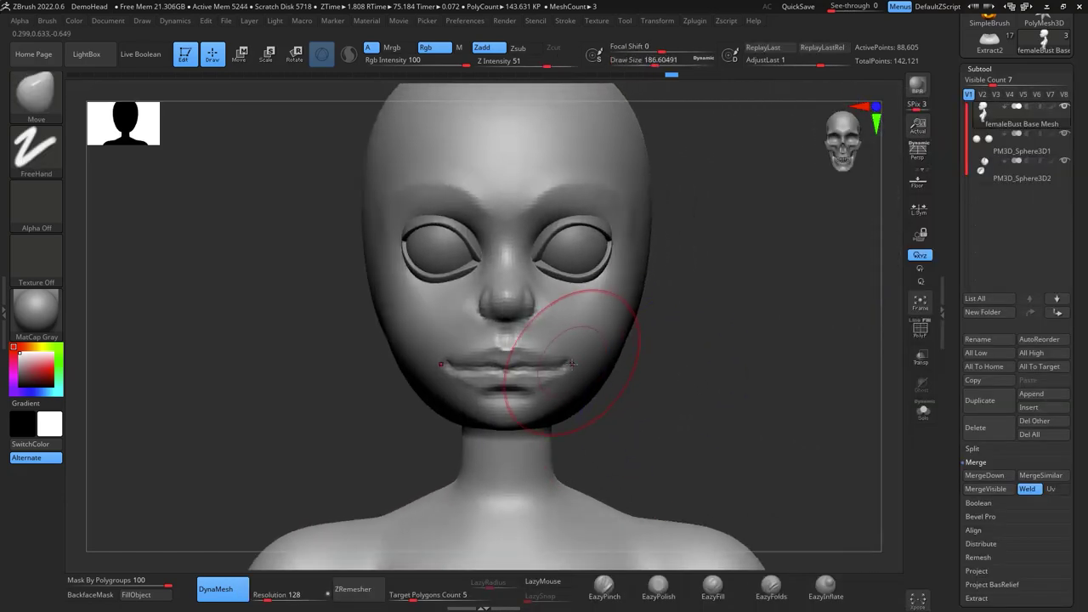
pyautogui.moveTo(567, 371); pyautogui.dragTo(563, 374)
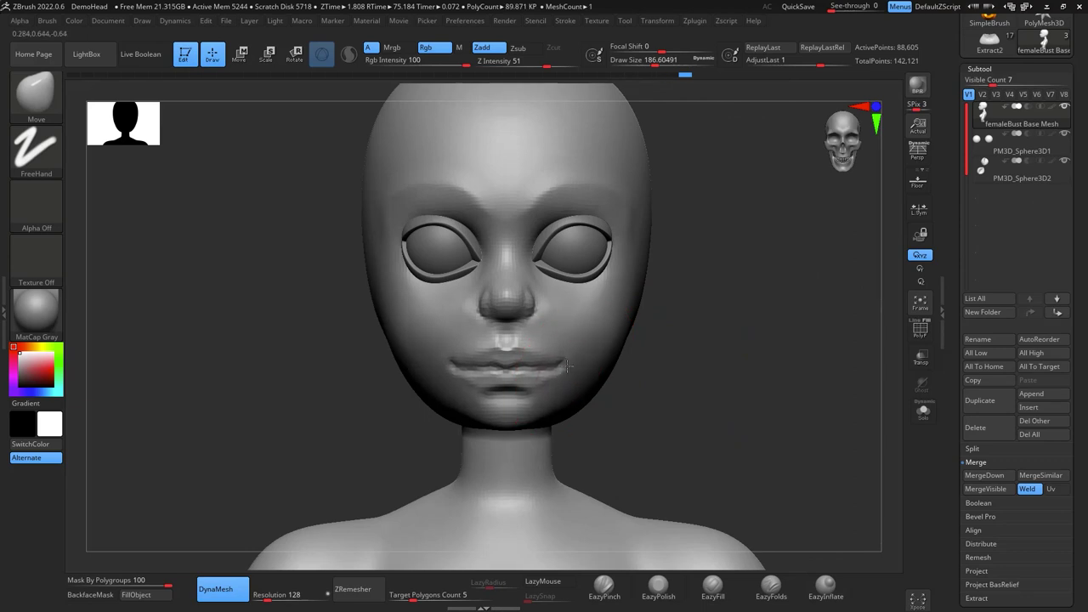
# Reshape the chin in profile with the Move brush at draw size about 136
pyautogui.moveTo(643, 365)
pyautogui.mouseDown()
pyautogui.moveTo(682, 360)
pyautogui.moveTo(767, 294)
pyautogui.moveTo(748, 296)
pyautogui.mouseUp()
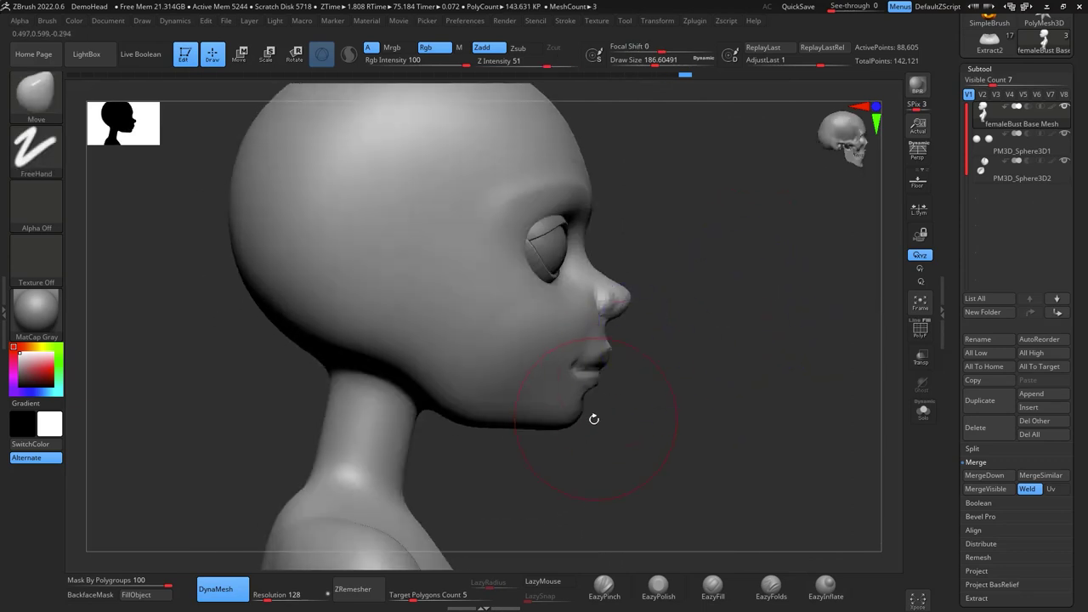
pyautogui.press('space')
pyautogui.moveTo(588, 413); pyautogui.dragTo(580, 414)
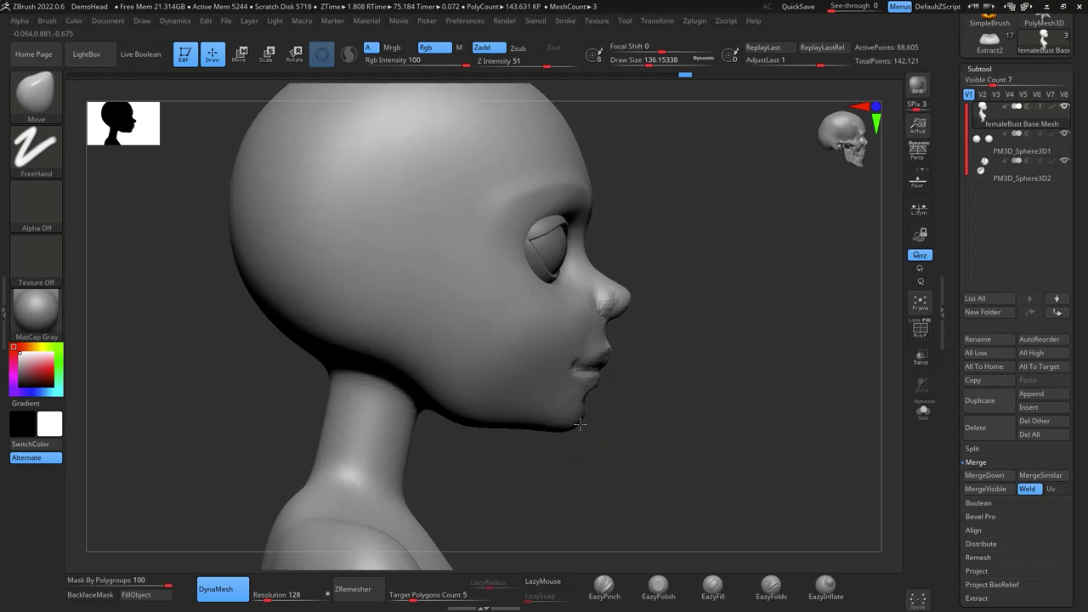
pyautogui.moveTo(676, 414); pyautogui.dragTo(594, 444)
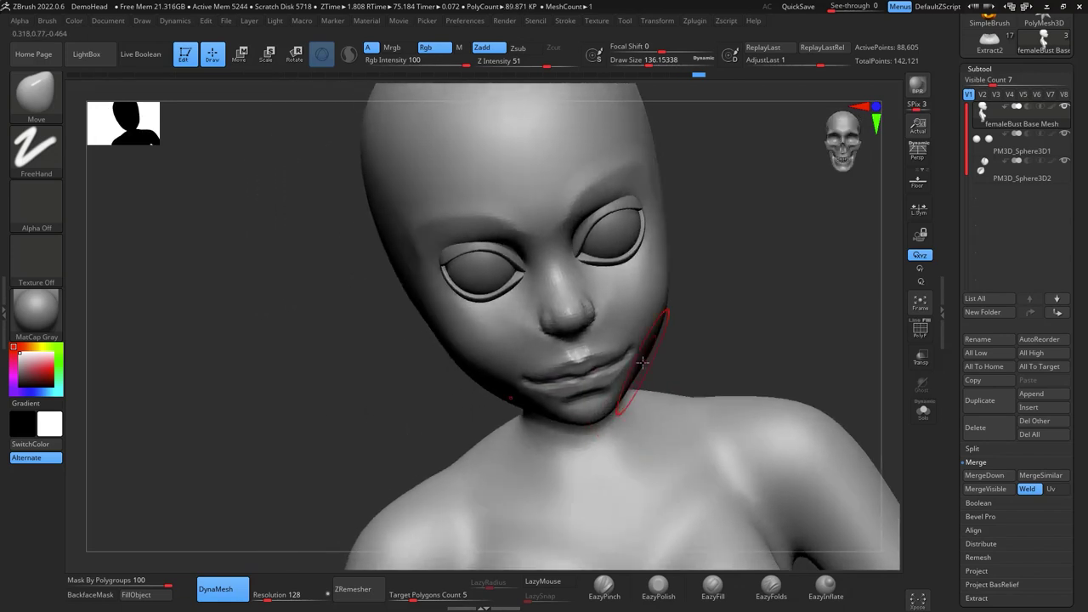
# Smooth the cheeks below the eyes with the smoothing brush at draw size about 207
pyautogui.keyDown('shift'); pyautogui.moveTo(719, 270); pyautogui.dragTo(740, 270); pyautogui.keyUp('shift')
pyautogui.press('space')
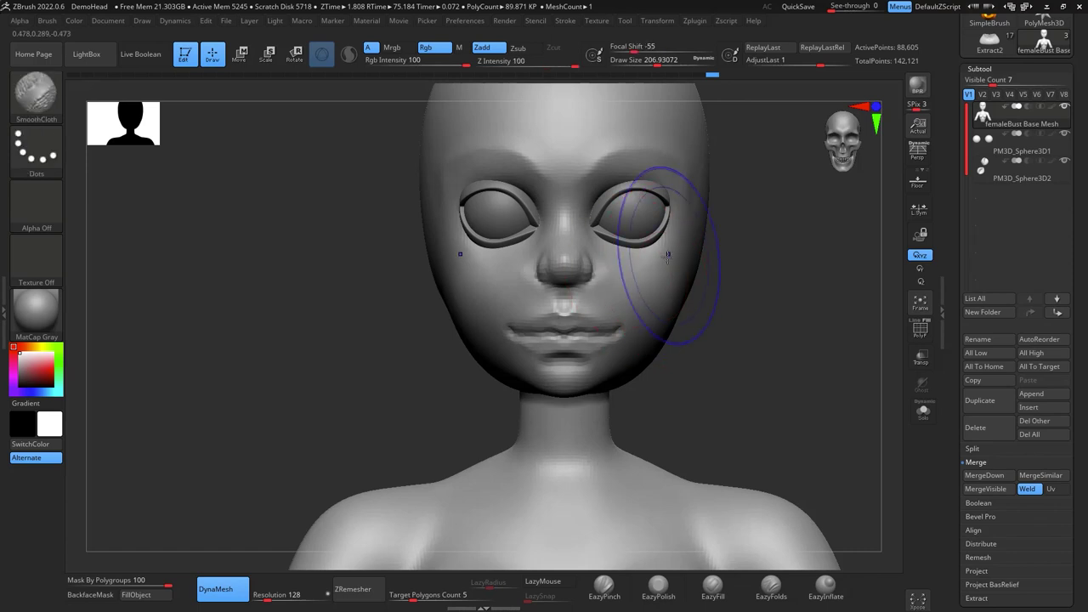
pyautogui.moveTo(668, 255)
pyautogui.keyDown('shift'); pyautogui.mouseDown()
pyautogui.moveTo(626, 274)
pyautogui.moveTo(632, 263)
pyautogui.mouseUp(); pyautogui.keyUp('shift')
pyautogui.moveTo(792, 287)
pyautogui.mouseDown()
pyautogui.moveTo(719, 309)
pyautogui.moveTo(748, 326)
pyautogui.moveTo(779, 267)
pyautogui.moveTo(780, 292)
pyautogui.moveTo(751, 267)
pyautogui.mouseUp()
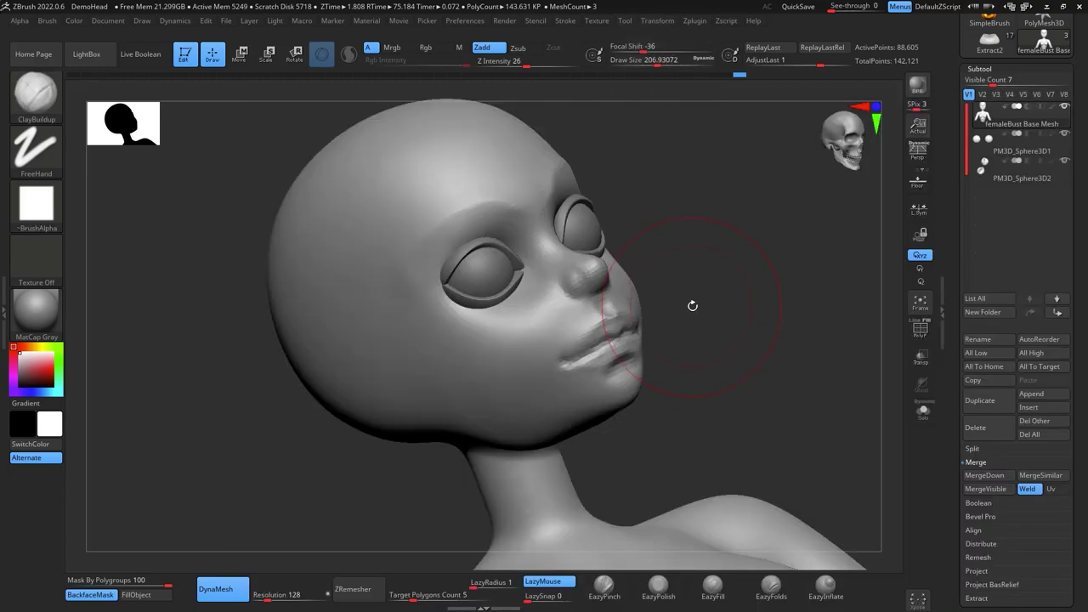
# Build up the cheeks between the eyes and mouth corners with the ClayBuildup brush at draw size about 116
pyautogui.press('space')
pyautogui.moveTo(691, 304)
pyautogui.mouseDown()
pyautogui.moveTo(652, 334)
pyautogui.moveTo(567, 351)
pyautogui.moveTo(579, 375)
pyautogui.mouseUp()
pyautogui.press('space')
pyautogui.hotkey('ctrl', 'z')
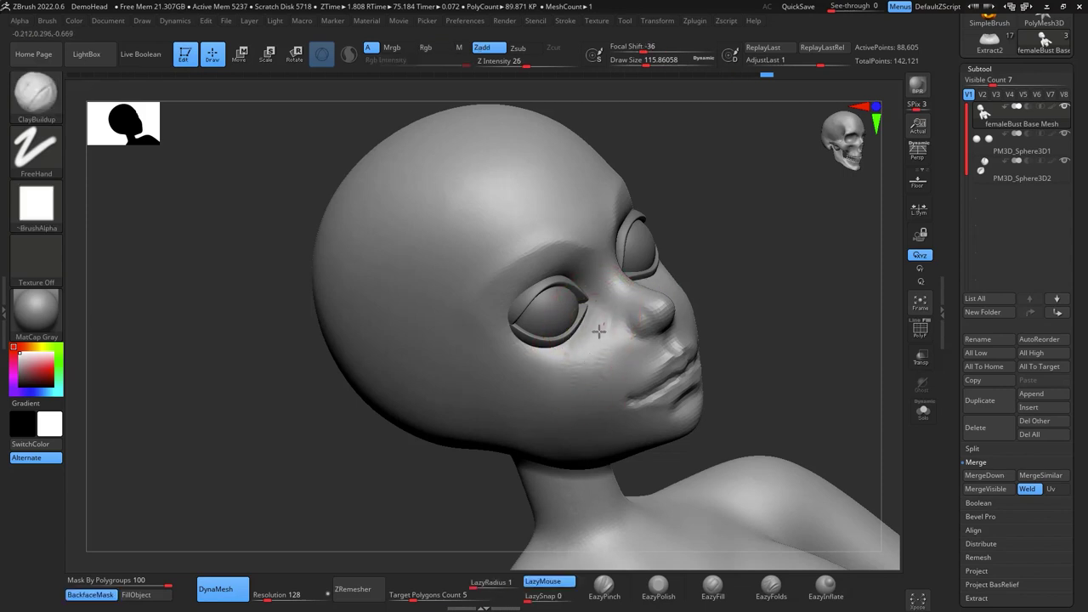
pyautogui.moveTo(599, 331); pyautogui.dragTo(584, 372)
pyautogui.moveTo(588, 425); pyautogui.dragTo(588, 429)
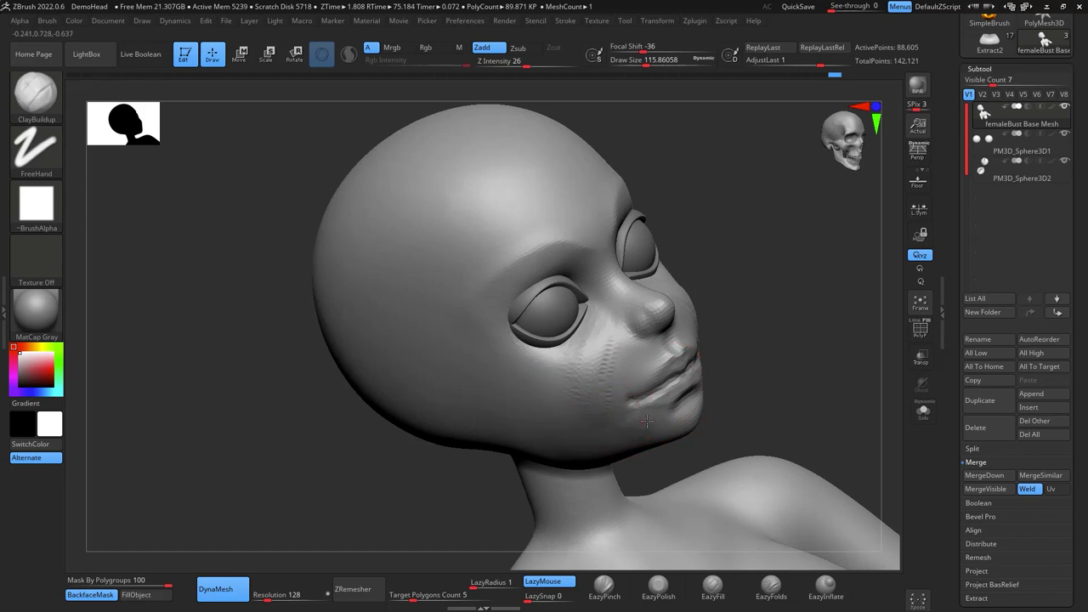
# Smooth the built-up cheeks and the area beside the mouth with the SmoothCloth brush at draw size about 116
pyautogui.moveTo(643, 371); pyautogui.dragTo(557, 369, button='right')
pyautogui.moveTo(707, 342)
pyautogui.mouseDown()
pyautogui.moveTo(736, 352)
pyautogui.moveTo(711, 373)
pyautogui.mouseUp()
pyautogui.moveTo(702, 297)
pyautogui.keyDown('shift'); pyautogui.mouseDown()
pyautogui.moveTo(741, 345)
pyautogui.moveTo(729, 373)
pyautogui.mouseUp(); pyautogui.keyUp('shift')
pyautogui.keyDown('shift'); pyautogui.moveTo(729, 373); pyautogui.dragTo(729, 303); pyautogui.keyUp('shift')
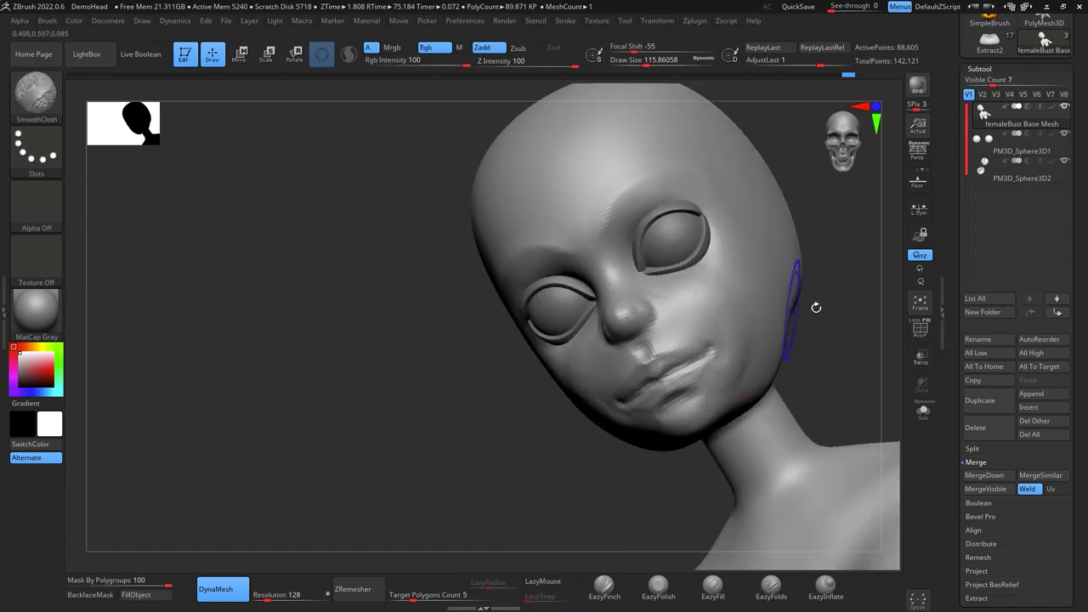
pyautogui.moveTo(815, 308)
pyautogui.mouseDown()
pyautogui.moveTo(850, 318)
pyautogui.moveTo(821, 313)
pyautogui.mouseUp()
pyautogui.keyDown('shift'); pyautogui.moveTo(739, 373); pyautogui.dragTo(743, 322); pyautogui.keyUp('shift')
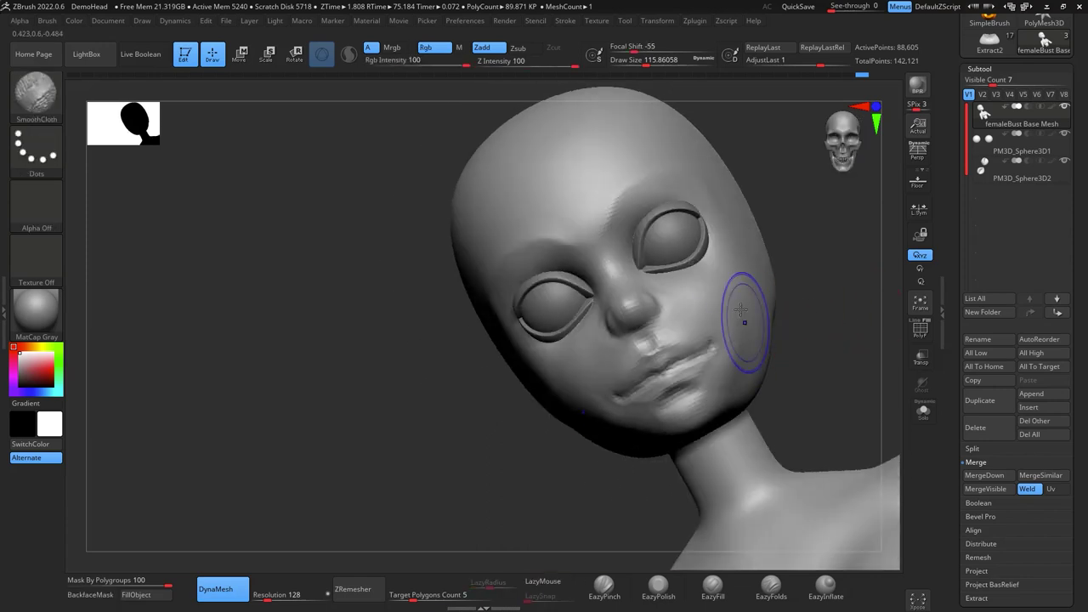
# Build up the outer brow area above both eyes with ClayBuildup at draw size about 116 and smooth it
pyautogui.moveTo(826, 265); pyautogui.dragTo(862, 272)
pyautogui.moveTo(575, 358)
pyautogui.mouseDown()
pyautogui.moveTo(571, 343)
pyautogui.moveTo(546, 349)
pyautogui.moveTo(598, 334)
pyautogui.mouseUp()
pyautogui.moveTo(802, 337); pyautogui.dragTo(854, 332)
pyautogui.moveTo(588, 353); pyautogui.dragTo(513, 351)
pyautogui.keyDown('shift'); pyautogui.moveTo(816, 292); pyautogui.dragTo(816, 277); pyautogui.keyUp('shift')
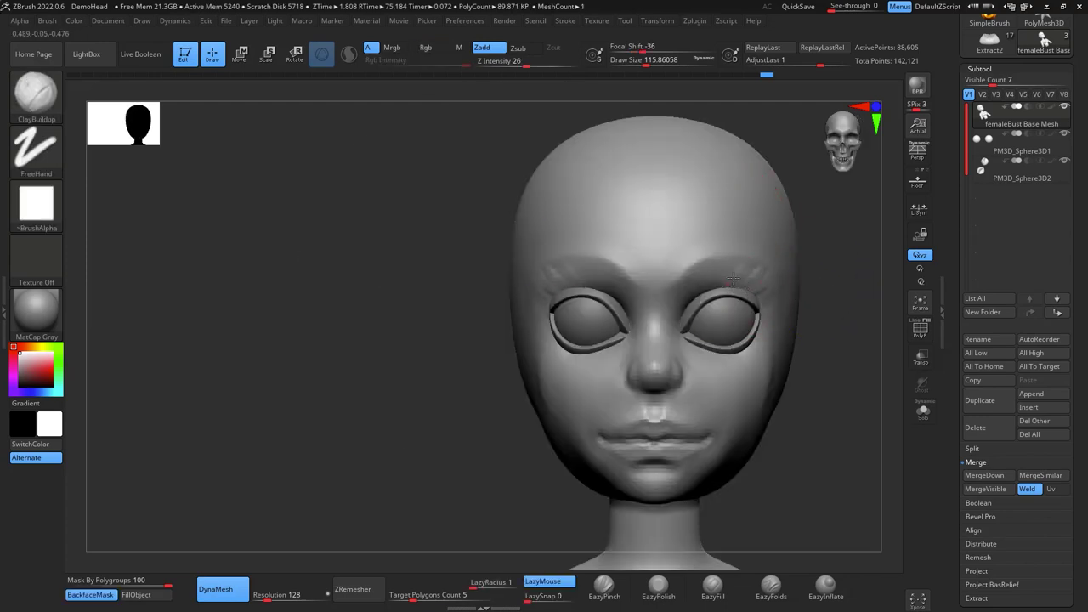
pyautogui.moveTo(705, 283)
pyautogui.mouseDown()
pyautogui.moveTo(693, 290)
pyautogui.moveTo(753, 269)
pyautogui.mouseUp()
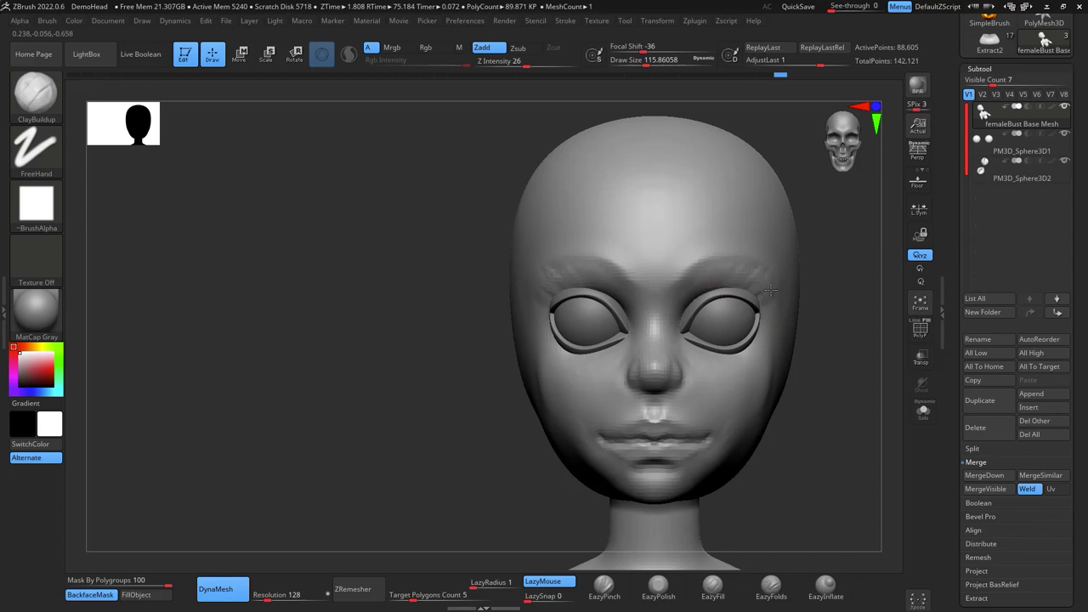
pyautogui.press('shift')
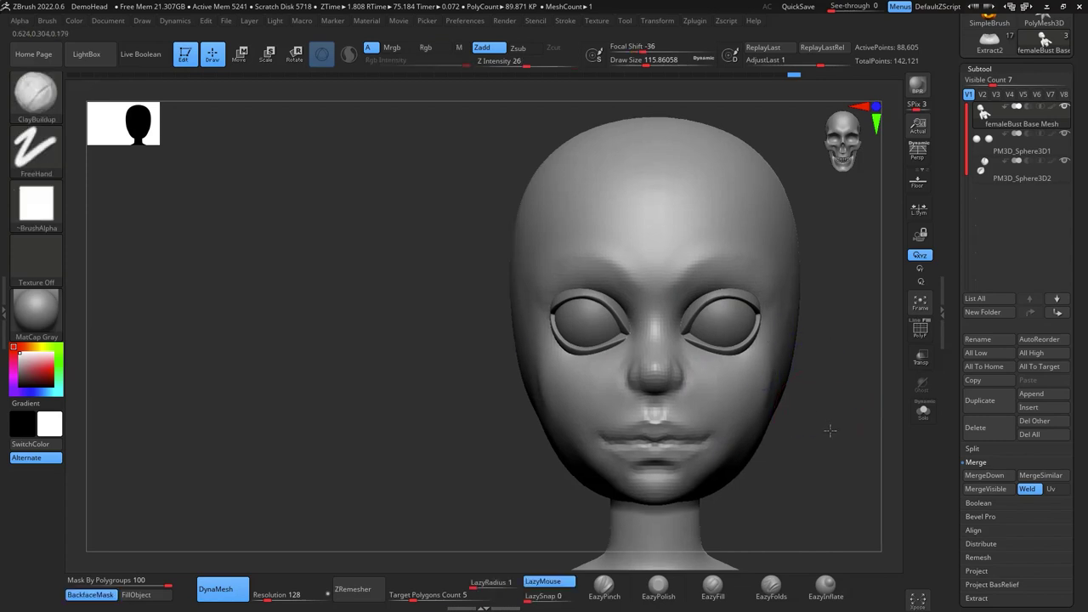
pyautogui.moveTo(828, 432)
pyautogui.keyDown('alt'); pyautogui.mouseDown()
pyautogui.moveTo(741, 366)
pyautogui.moveTo(654, 365)
pyautogui.moveTo(781, 358)
pyautogui.moveTo(768, 341)
pyautogui.moveTo(818, 325)
pyautogui.moveTo(809, 328)
pyautogui.mouseUp(); pyautogui.keyUp('alt')
pyautogui.moveTo(816, 374)
pyautogui.mouseDown()
pyautogui.moveTo(756, 383)
pyautogui.moveTo(771, 354)
pyautogui.moveTo(804, 443)
pyautogui.mouseUp()
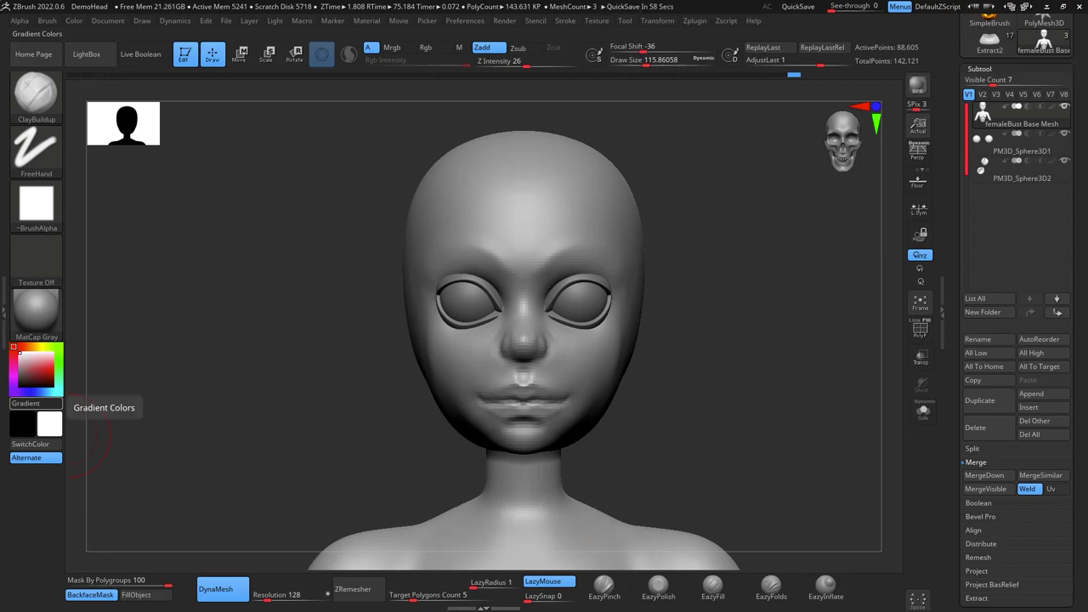
# Polish the sides of the face around the cheeks with the EazyPolish brush at draw size about 154
pyautogui.keyDown('alt'); pyautogui.moveTo(764, 328); pyautogui.dragTo(772, 305); pyautogui.keyUp('alt')
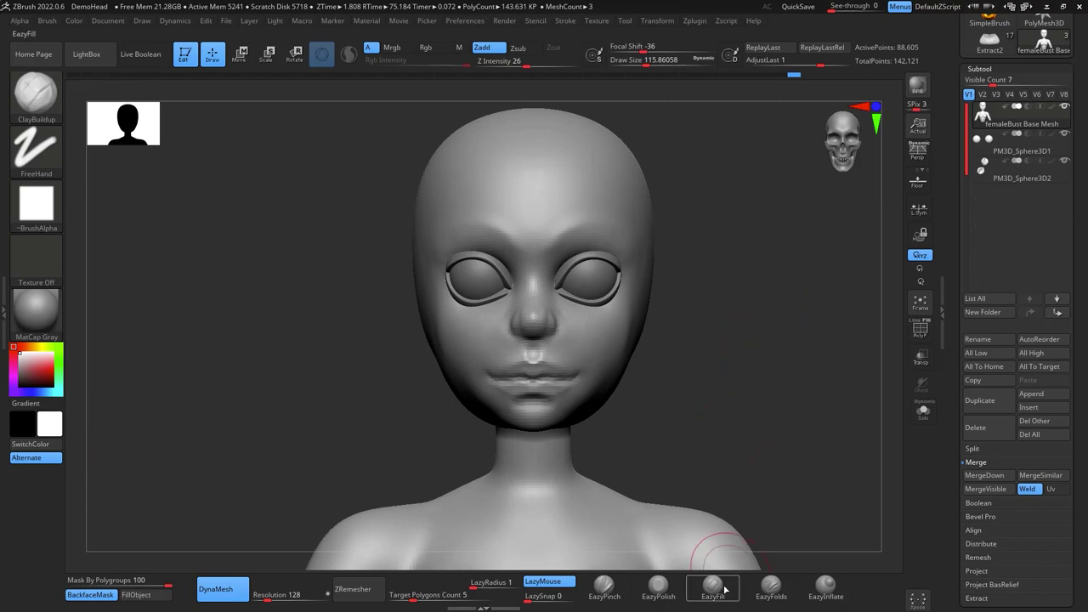
pyautogui.click(659, 586)
pyautogui.moveTo(784, 389); pyautogui.dragTo(724, 388)
pyautogui.press('space')
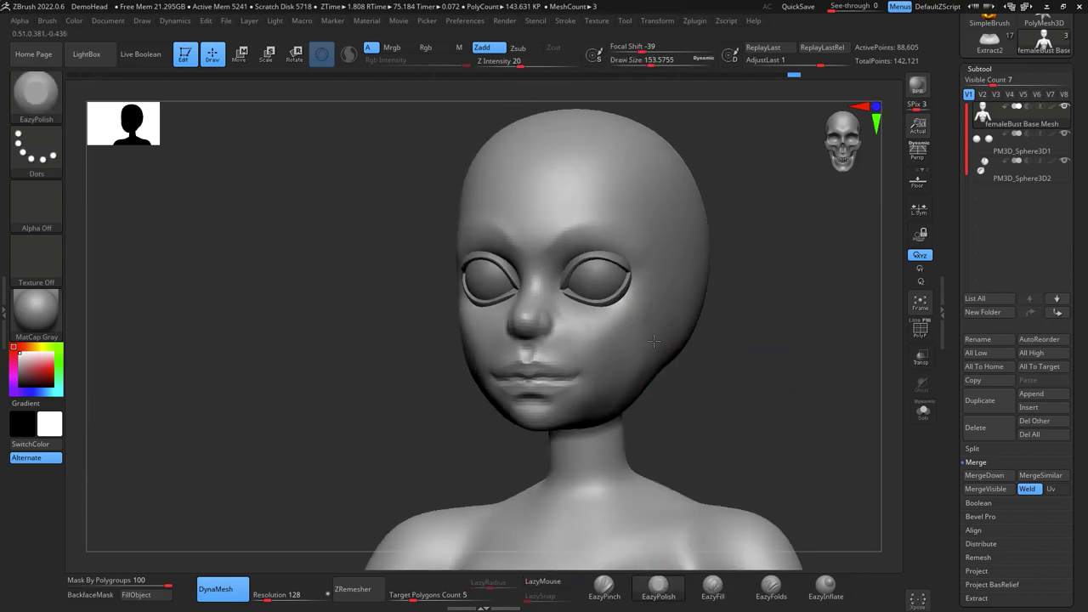
pyautogui.keyDown('shift'); pyautogui.moveTo(721, 342); pyautogui.dragTo(692, 340); pyautogui.keyUp('shift')
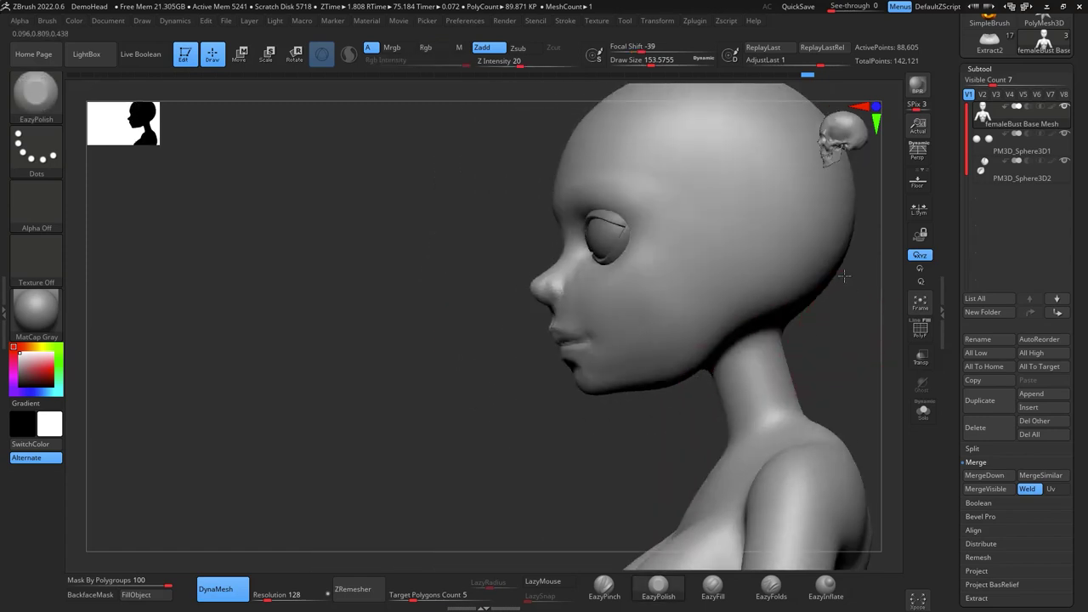
pyautogui.moveTo(845, 276); pyautogui.dragTo(870, 192)
pyautogui.moveTo(784, 270); pyautogui.dragTo(817, 245)
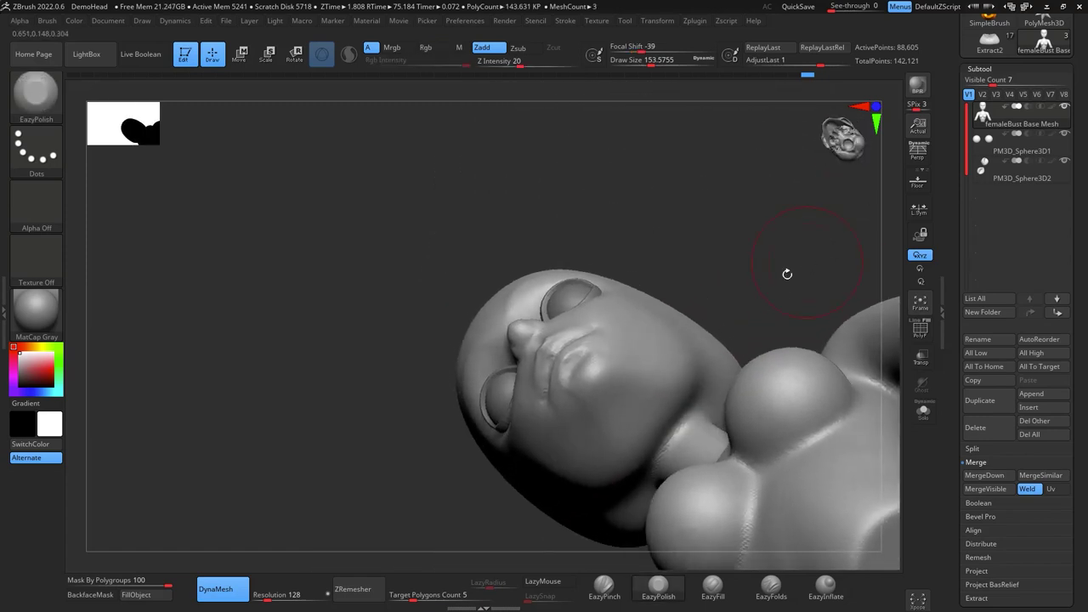
# Switch to the Move brush at draw size about 140 and try to pull the jaw corners outward
pyautogui.press('n')
pyautogui.moveTo(746, 280); pyautogui.dragTo(760, 277)
pyautogui.press('b')
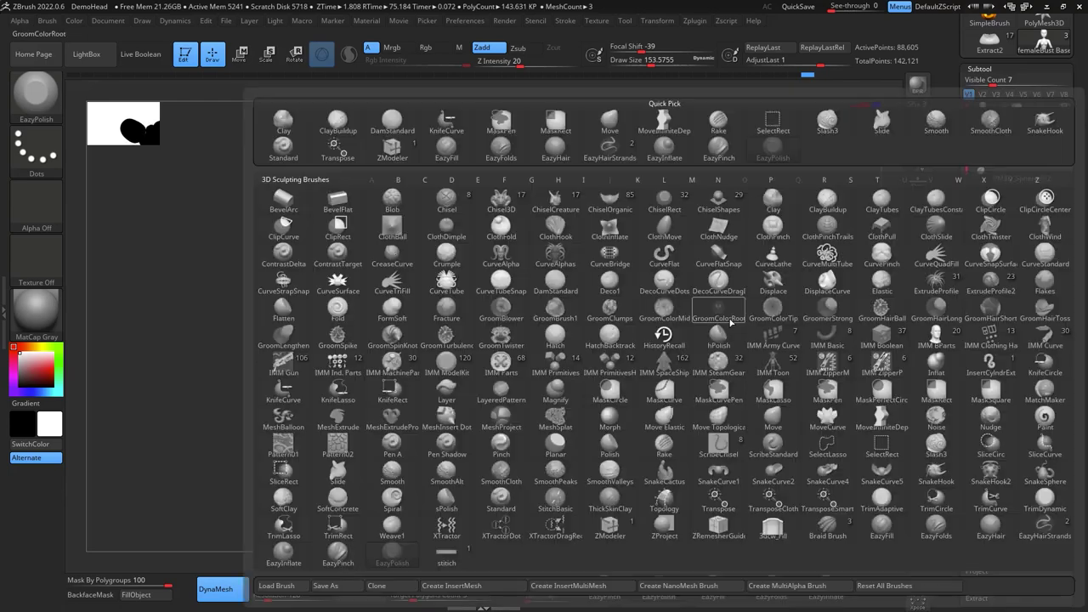
pyautogui.press('m')
pyautogui.press('v')
pyautogui.press('space')
pyautogui.moveTo(732, 334); pyautogui.dragTo(729, 334)
pyautogui.moveTo(691, 383); pyautogui.dragTo(703, 371)
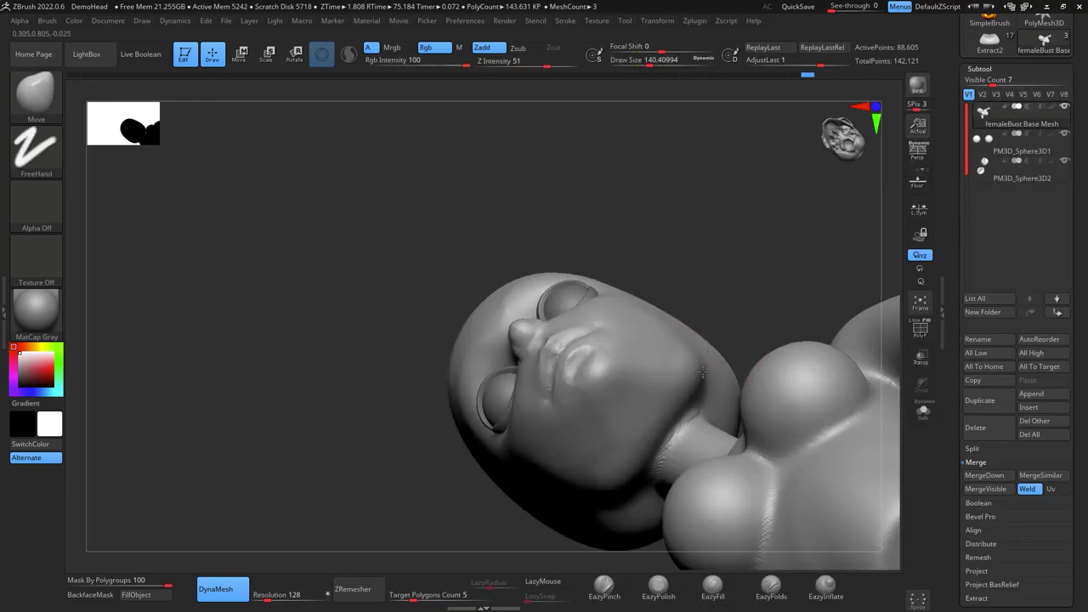
pyautogui.hotkey('ctrl', 'z')
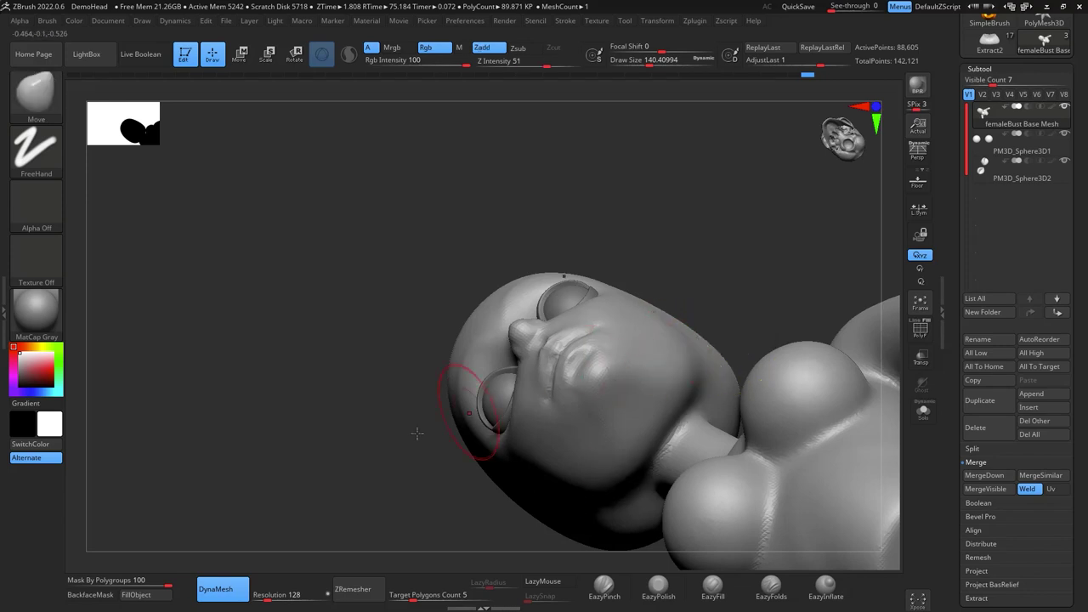
# Set Mask By Polygroups to 0 and shape the jaw corners with the Move brush, smoothing them at draw size about 145
pyautogui.moveTo(164, 579); pyautogui.dragTo(71, 562)
pyautogui.press('space')
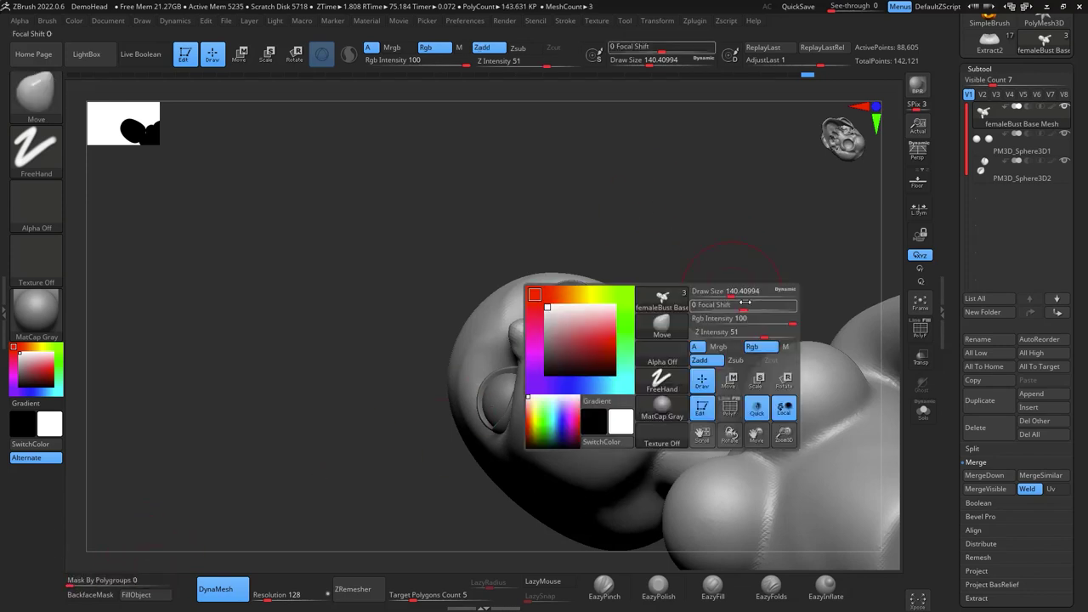
pyautogui.moveTo(736, 291); pyautogui.dragTo(739, 292)
pyautogui.moveTo(691, 377); pyautogui.dragTo(704, 350)
pyautogui.hotkey('ctrl', 'z')
pyautogui.press('space')
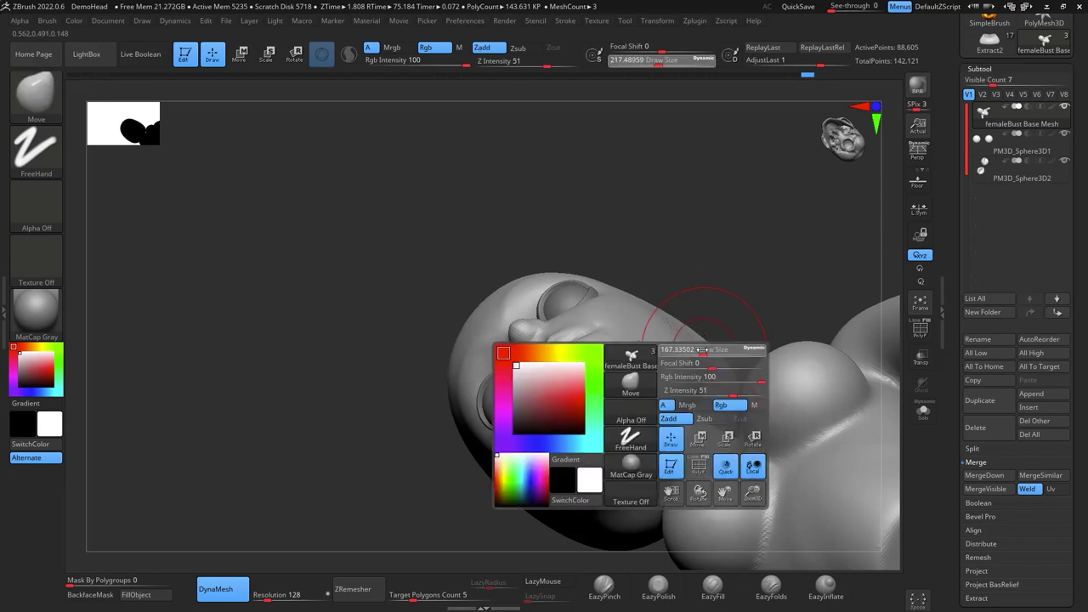
pyautogui.moveTo(787, 259)
pyautogui.mouseDown()
pyautogui.moveTo(776, 226)
pyautogui.moveTo(745, 277)
pyautogui.mouseUp()
pyautogui.keyDown('shift'); pyautogui.moveTo(625, 436); pyautogui.dragTo(604, 466); pyautogui.keyUp('shift')
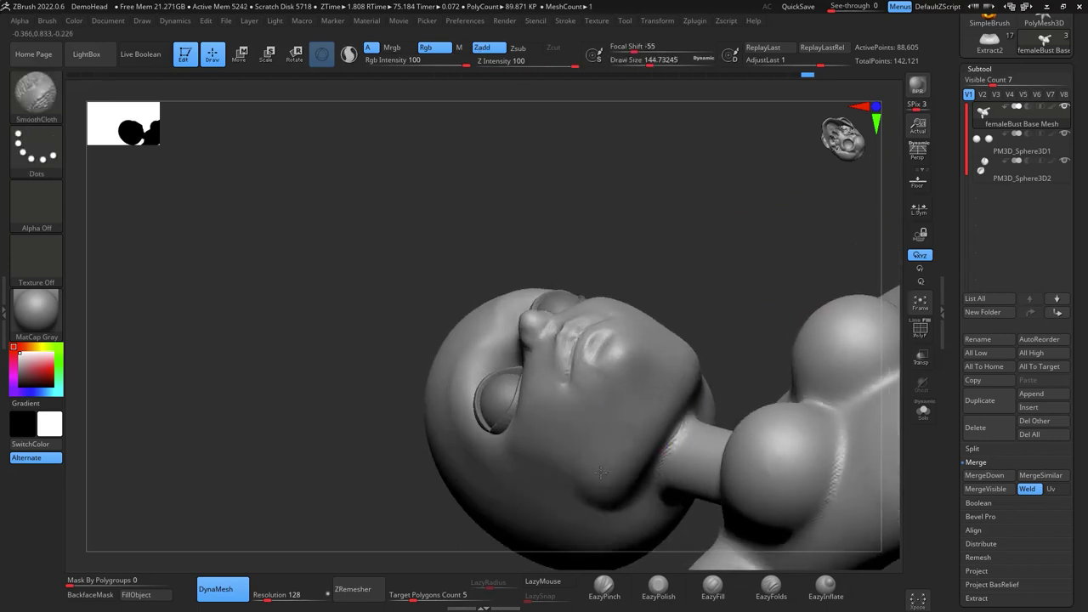
# Sharpen the jawline edge with the EazyPinch brush at draw size about 145 and smooth the underside of the jaw
pyautogui.moveTo(758, 307); pyautogui.dragTo(753, 281)
pyautogui.click(604, 586)
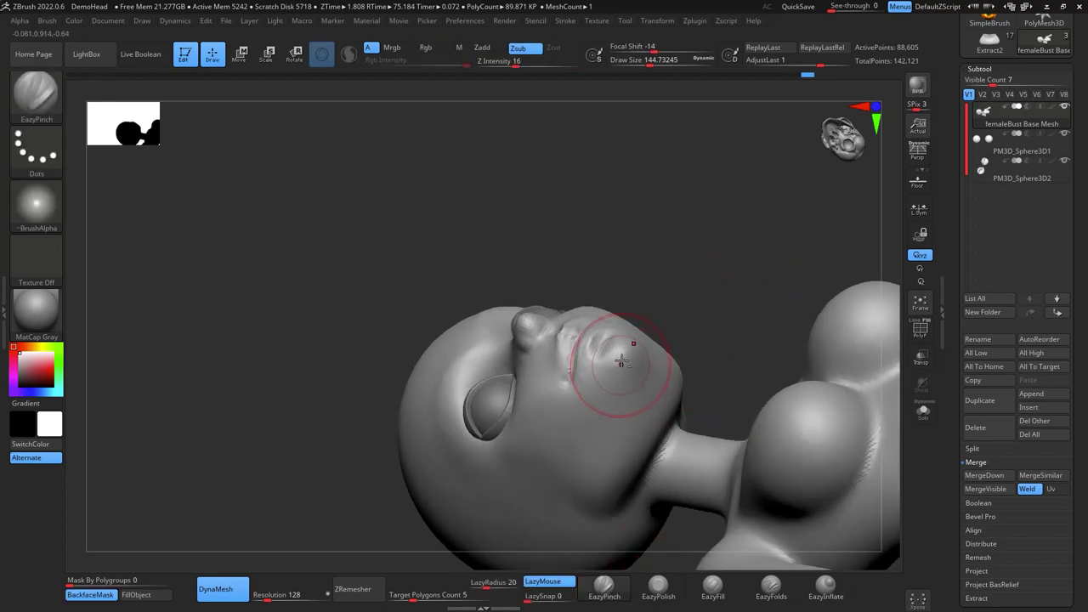
pyautogui.moveTo(599, 489); pyautogui.dragTo(602, 454)
pyautogui.keyDown('shift'); pyautogui.moveTo(633, 343); pyautogui.dragTo(642, 441); pyautogui.keyUp('shift')
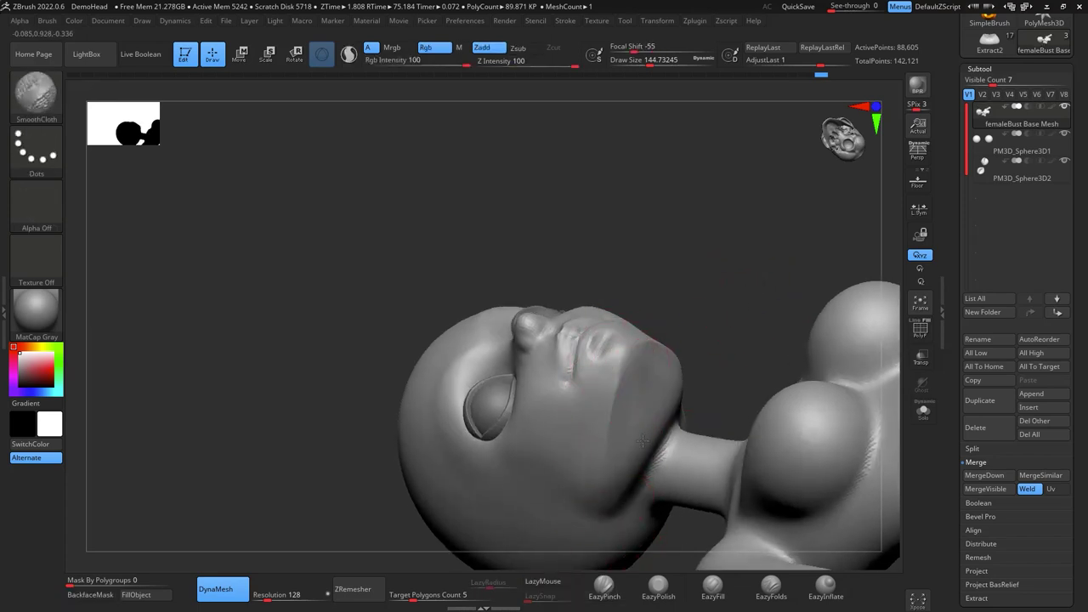
pyautogui.moveTo(743, 331); pyautogui.dragTo(799, 260)
pyautogui.moveTo(679, 505)
pyautogui.mouseDown()
pyautogui.moveTo(808, 354)
pyautogui.moveTo(825, 282)
pyautogui.moveTo(816, 277)
pyautogui.mouseUp()
pyautogui.moveTo(692, 287)
pyautogui.mouseDown()
pyautogui.moveTo(764, 349)
pyautogui.moveTo(850, 386)
pyautogui.moveTo(837, 340)
pyautogui.moveTo(826, 342)
pyautogui.moveTo(816, 354)
pyautogui.moveTo(839, 364)
pyautogui.mouseUp()
# Fill the lower cheeks above the jaw corners with the EazyFill brush at draw size about 145 and smooth them
pyautogui.click(712, 587)
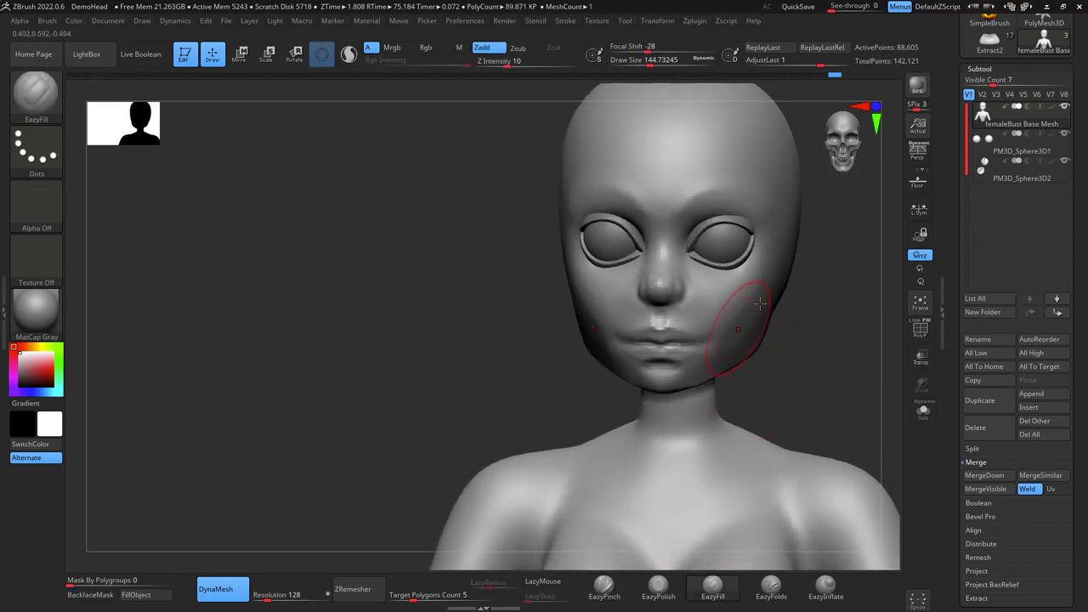
pyautogui.press('shift')
pyautogui.moveTo(818, 317)
pyautogui.keyDown('shift'); pyautogui.mouseDown()
pyautogui.moveTo(828, 319)
pyautogui.moveTo(676, 361)
pyautogui.mouseUp(); pyautogui.keyUp('shift')
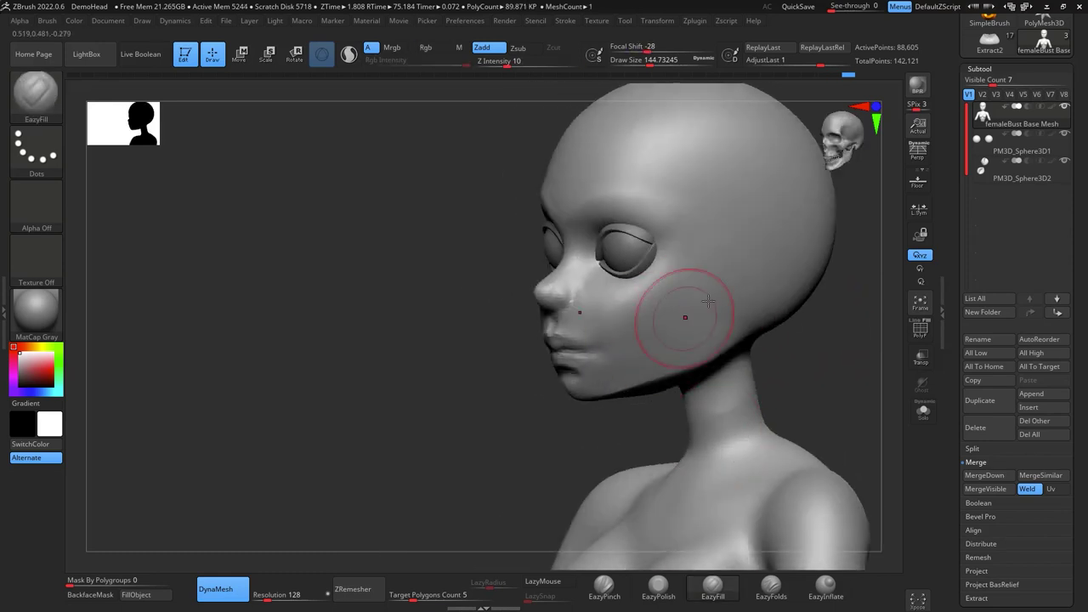
pyautogui.keyDown('shift'); pyautogui.moveTo(822, 341); pyautogui.dragTo(833, 349); pyautogui.keyUp('shift')
pyautogui.moveTo(774, 387); pyautogui.dragTo(815, 394)
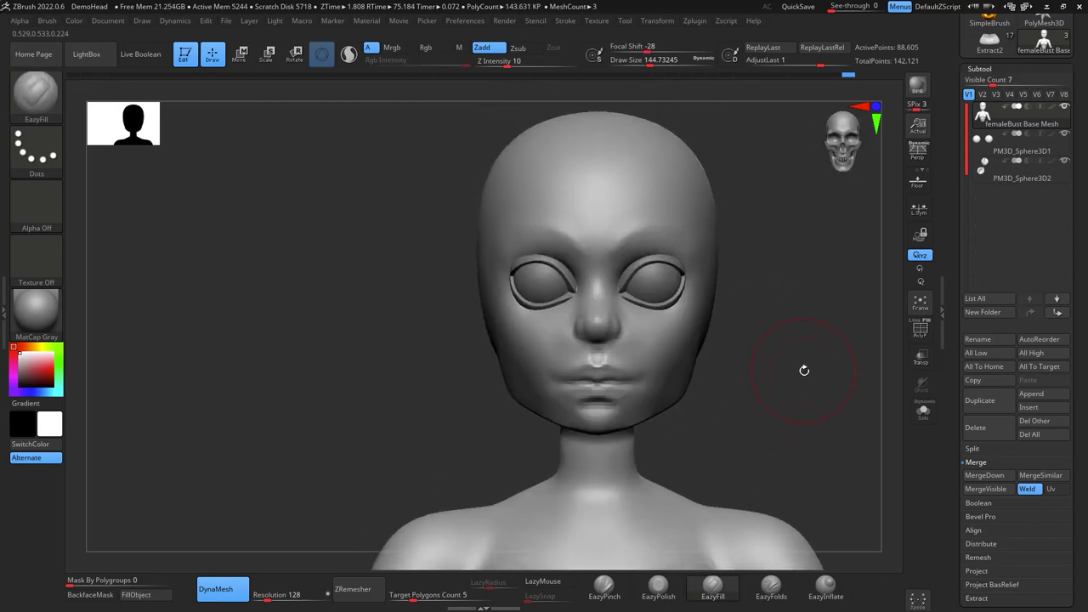
pyautogui.keyDown('alt'); pyautogui.moveTo(804, 384); pyautogui.dragTo(756, 374); pyautogui.keyUp('alt')
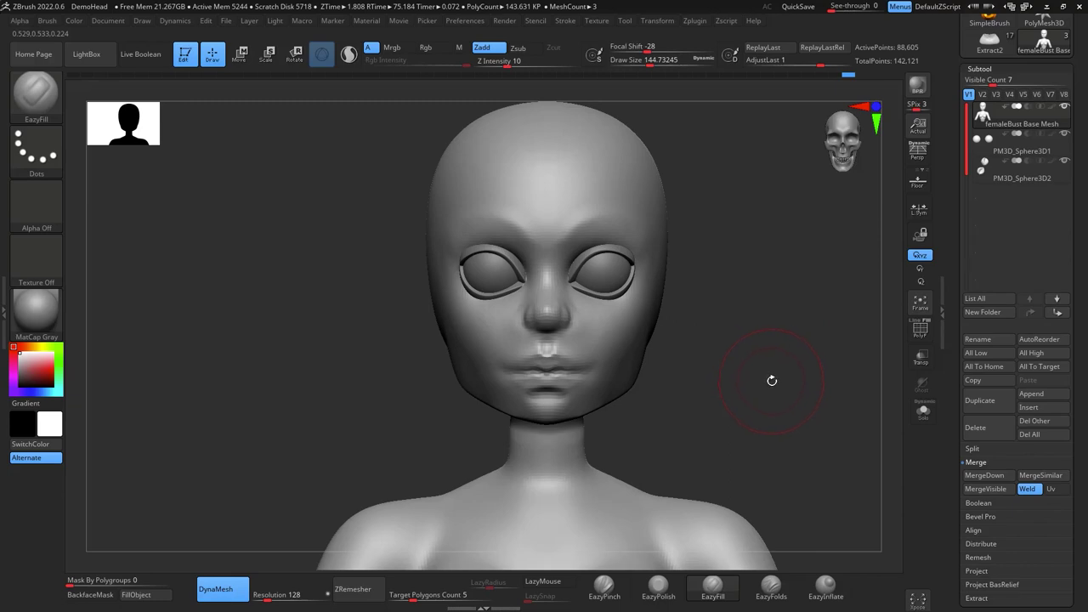
pyautogui.moveTo(773, 376); pyautogui.dragTo(776, 361)
# Define the brow arches above both eyes with the DamStandard brush at draw size about 68
pyautogui.keyDown('alt'); pyautogui.moveTo(790, 363); pyautogui.dragTo(833, 434); pyautogui.keyUp('alt')
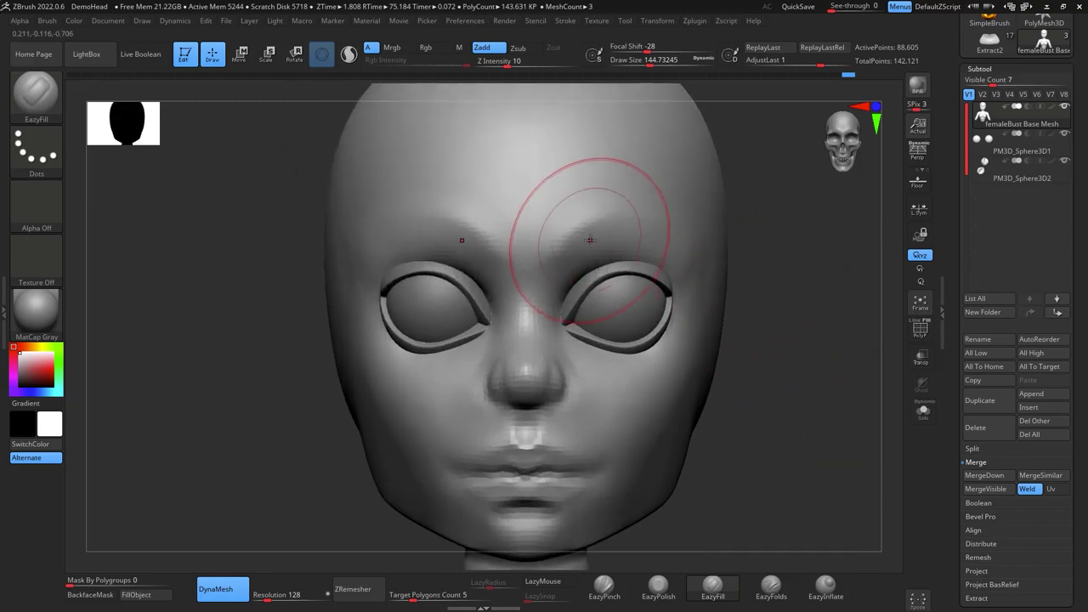
pyautogui.press('b')
pyautogui.press('d')
pyautogui.press('s')
pyautogui.press('space')
pyautogui.moveTo(613, 250)
pyautogui.mouseDown()
pyautogui.moveTo(603, 249)
pyautogui.moveTo(678, 220)
pyautogui.mouseUp()
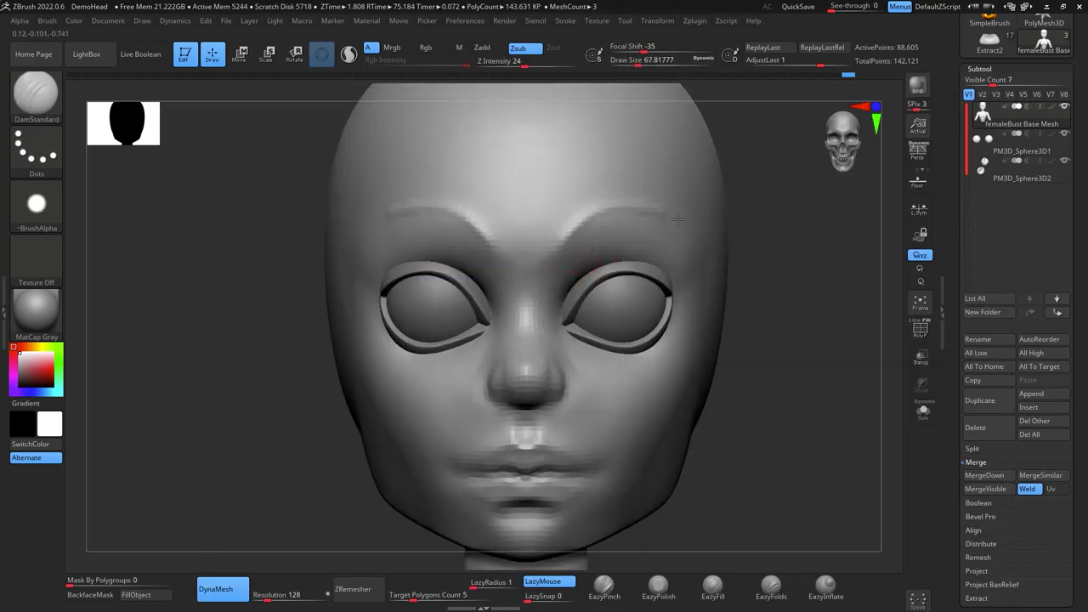
# Tighten the brow ridges with the EazyPinch brush at draw size about 68 and smooth them toward the temples
pyautogui.click(604, 584)
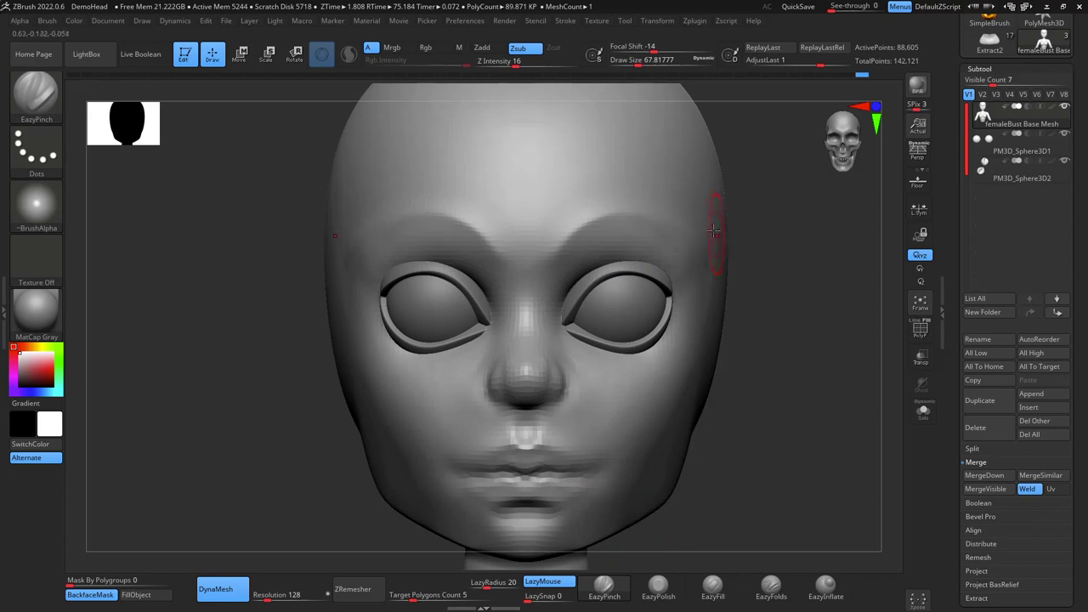
pyautogui.moveTo(670, 291); pyautogui.dragTo(714, 286)
pyautogui.press('shift')
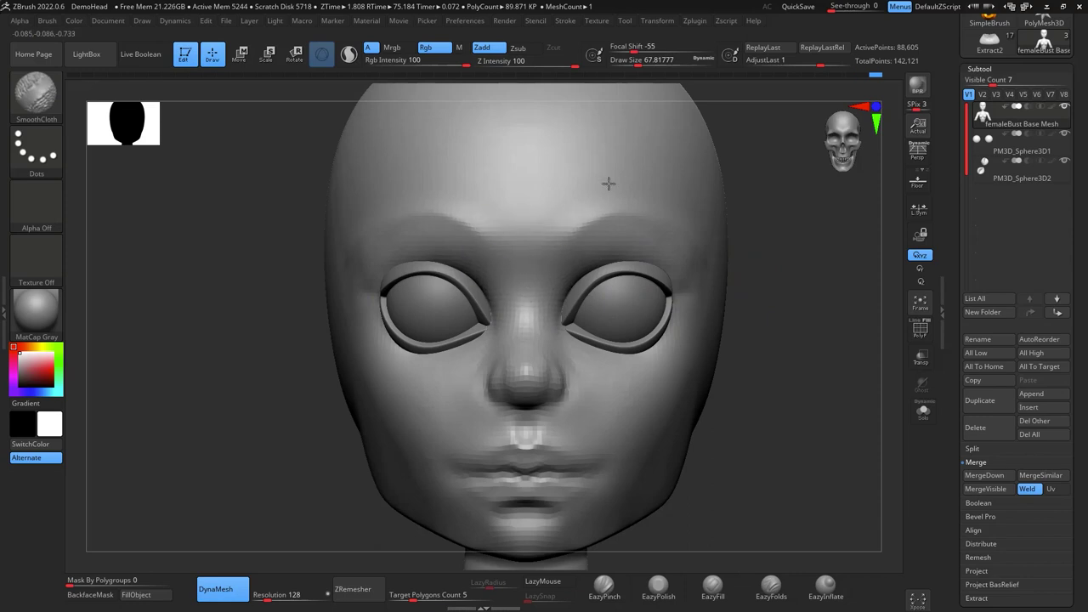
pyautogui.keyDown('shift'); pyautogui.moveTo(808, 377); pyautogui.dragTo(838, 363); pyautogui.keyUp('shift')
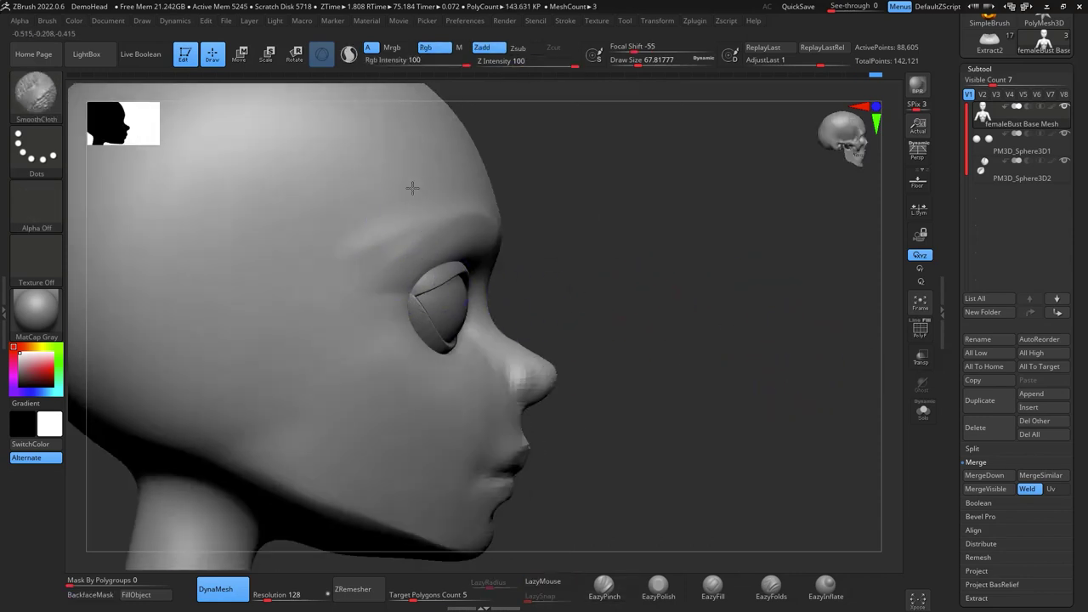
pyautogui.keyDown('shift'); pyautogui.moveTo(335, 299); pyautogui.dragTo(473, 203); pyautogui.keyUp('shift')
pyautogui.moveTo(773, 401)
pyautogui.mouseDown()
pyautogui.moveTo(738, 403)
pyautogui.moveTo(785, 394)
pyautogui.mouseUp()
pyautogui.keyDown('alt'); pyautogui.moveTo(819, 439); pyautogui.dragTo(836, 357); pyautogui.keyUp('alt')
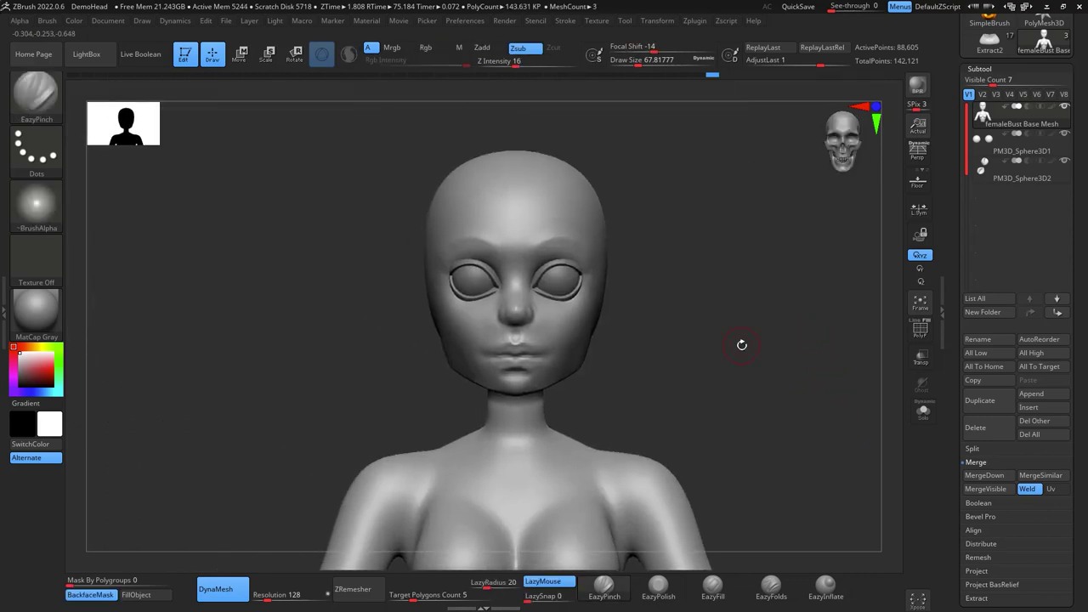
# Sculpt the transition between the underside of the jaw and the neck
pyautogui.moveTo(742, 345); pyautogui.dragTo(609, 345)
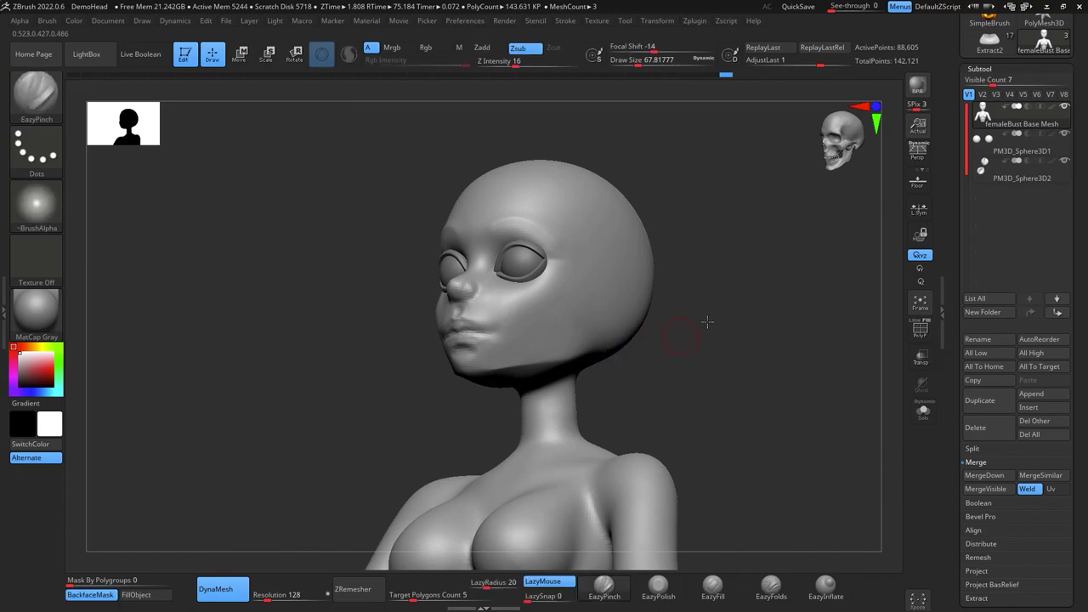
pyautogui.moveTo(706, 322)
pyautogui.mouseDown()
pyautogui.moveTo(728, 267)
pyautogui.moveTo(709, 323)
pyautogui.moveTo(686, 328)
pyautogui.mouseUp()
pyautogui.press('b')
pyautogui.press('b')
pyautogui.press('space')
pyautogui.moveTo(550, 371)
pyautogui.mouseDown()
pyautogui.moveTo(530, 404)
pyautogui.moveTo(507, 375)
pyautogui.moveTo(530, 391)
pyautogui.mouseUp()
# Remesh the bust with DynaMesh and smooth the jaw-to-neck transition at draw size about 90
pyautogui.press('space')
pyautogui.moveTo(651, 312)
pyautogui.keyDown('ctrl'); pyautogui.mouseDown()
pyautogui.moveTo(636, 355)
pyautogui.moveTo(649, 334)
pyautogui.mouseUp(); pyautogui.keyUp('ctrl')
pyautogui.keyDown('shift'); pyautogui.moveTo(512, 382); pyautogui.dragTo(521, 397); pyautogui.keyUp('shift')
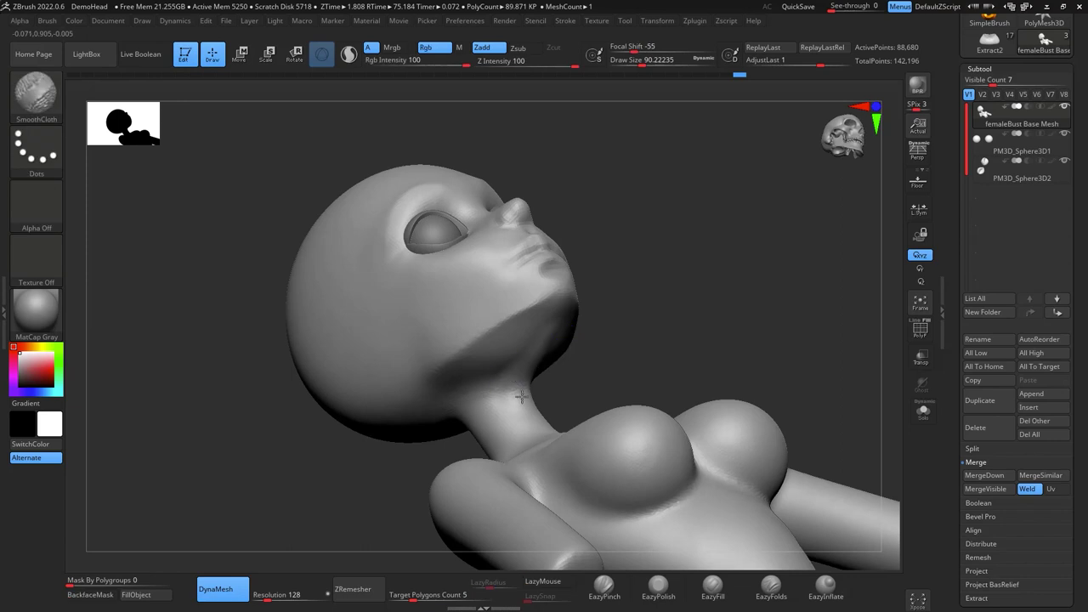
# Polish the underside of the jaw with the EazyPolish brush at draw size about 108
pyautogui.click(660, 585)
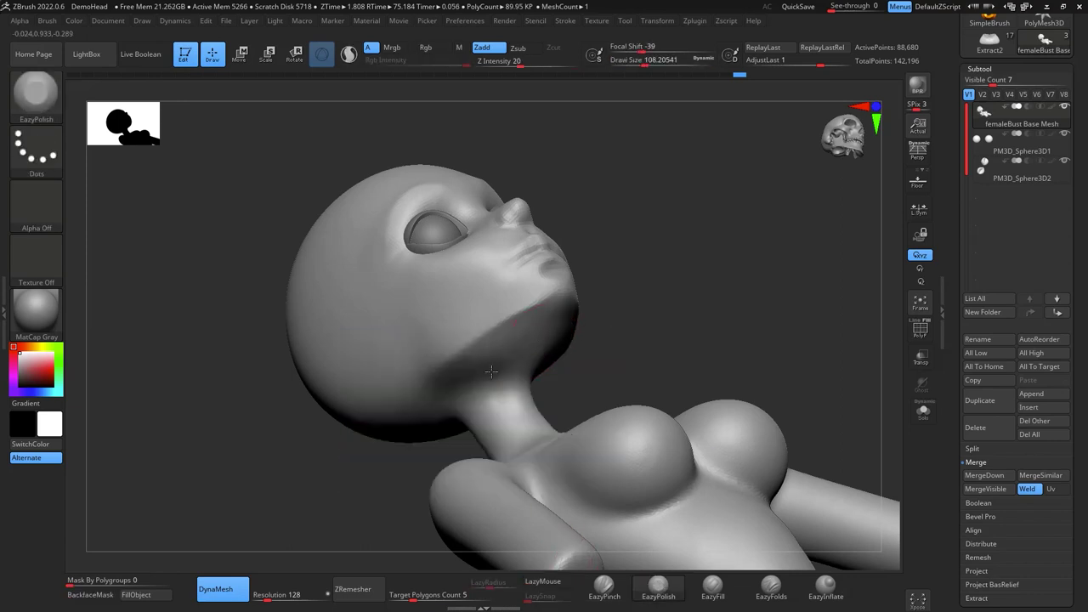
pyautogui.moveTo(659, 340); pyautogui.dragTo(587, 352)
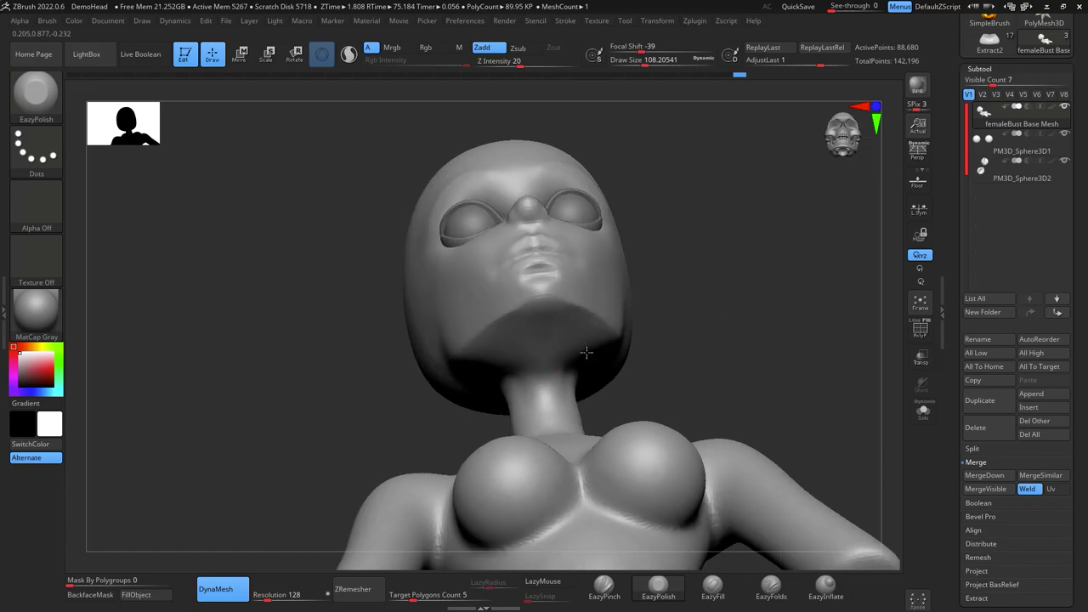
pyautogui.moveTo(709, 361); pyautogui.dragTo(598, 356)
# Build up the side of the neck below the jaw with the ClayBuildup brush and smooth it with SmoothCloth
pyautogui.press('b')
pyautogui.press('c')
pyautogui.press('b')
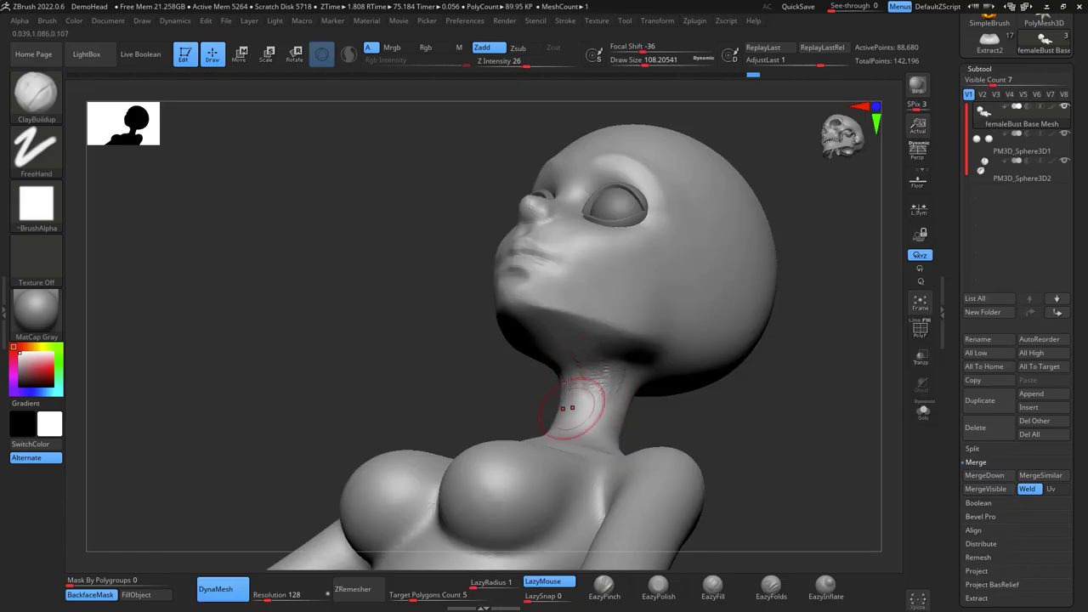
pyautogui.keyDown('shift'); pyautogui.moveTo(578, 416); pyautogui.dragTo(589, 361); pyautogui.keyUp('shift')
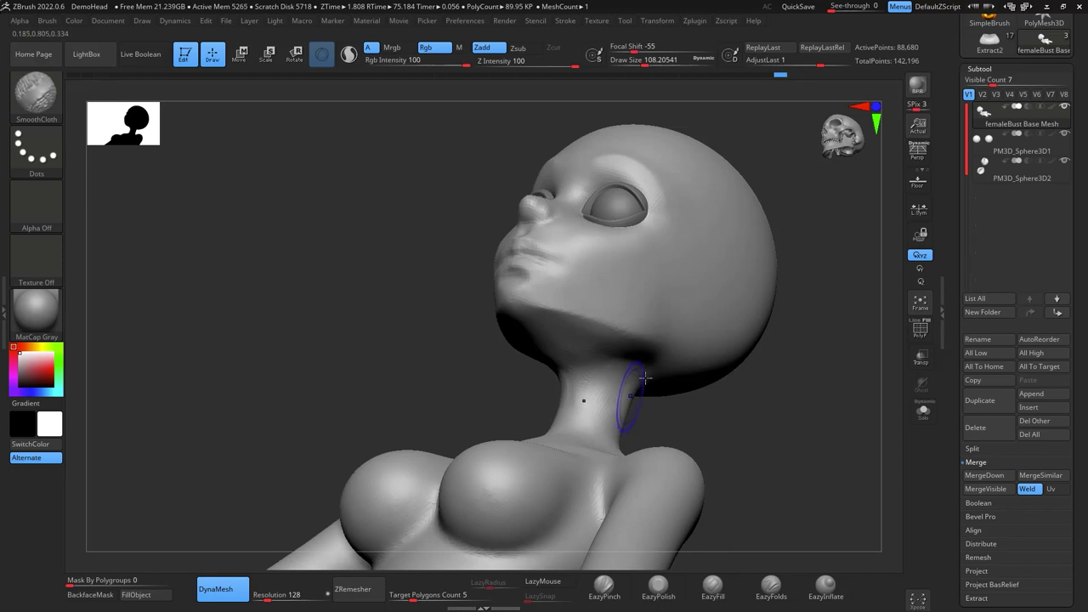
pyautogui.keyDown('shift'); pyautogui.moveTo(748, 376); pyautogui.dragTo(777, 393); pyautogui.keyUp('shift')
pyautogui.moveTo(748, 219)
pyautogui.mouseDown()
pyautogui.moveTo(748, 359)
pyautogui.moveTo(717, 350)
pyautogui.moveTo(667, 359)
pyautogui.moveTo(717, 355)
pyautogui.mouseUp()
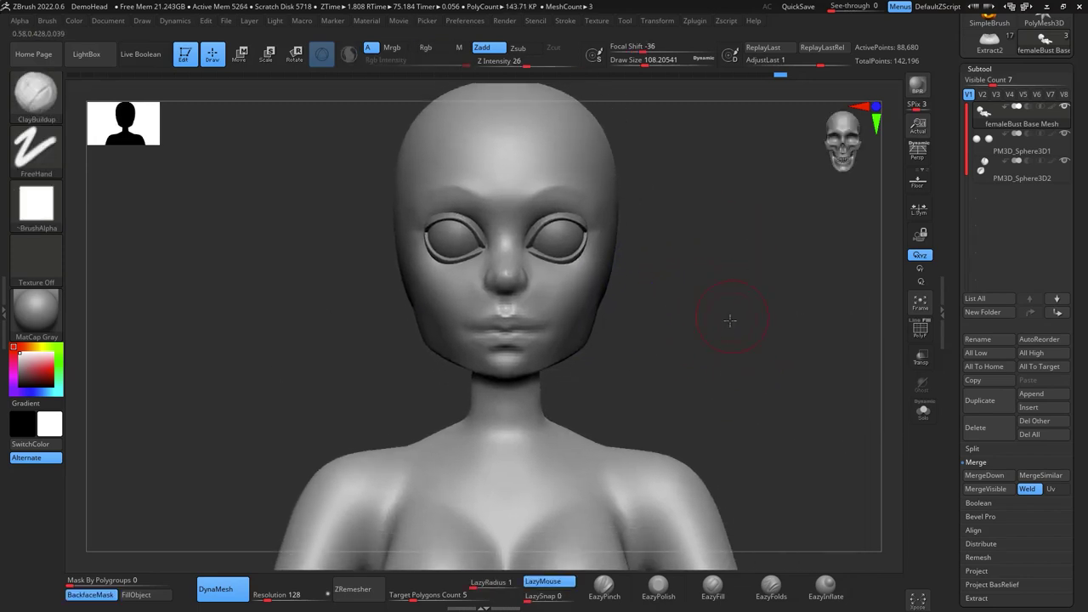
# Carve the line between the lips out to the mouth corners with the DamStandard brush at draw size about 31
pyautogui.keyDown('alt'); pyautogui.moveTo(728, 317); pyautogui.dragTo(744, 338); pyautogui.keyUp('alt')
pyautogui.moveTo(744, 315)
pyautogui.mouseDown()
pyautogui.moveTo(794, 284)
pyautogui.moveTo(784, 295)
pyautogui.moveTo(762, 283)
pyautogui.moveTo(769, 314)
pyautogui.moveTo(734, 369)
pyautogui.moveTo(755, 384)
pyautogui.moveTo(737, 385)
pyautogui.moveTo(813, 289)
pyautogui.moveTo(828, 311)
pyautogui.moveTo(782, 286)
pyautogui.moveTo(814, 225)
pyautogui.mouseUp()
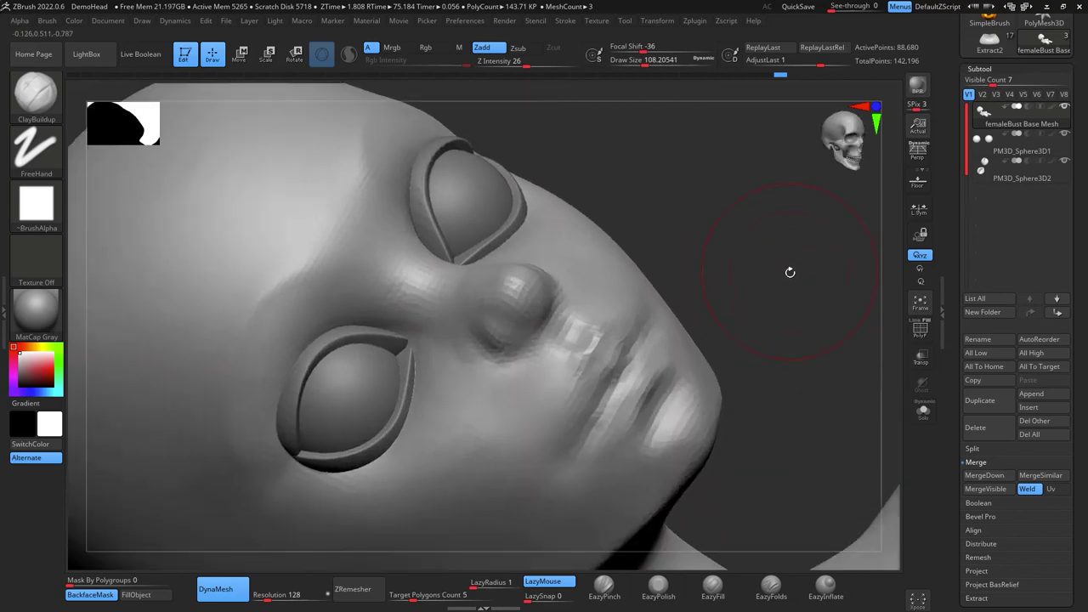
pyautogui.press('b')
pyautogui.press('d')
pyautogui.press('s')
pyautogui.press('space')
pyautogui.moveTo(695, 359); pyautogui.dragTo(677, 358)
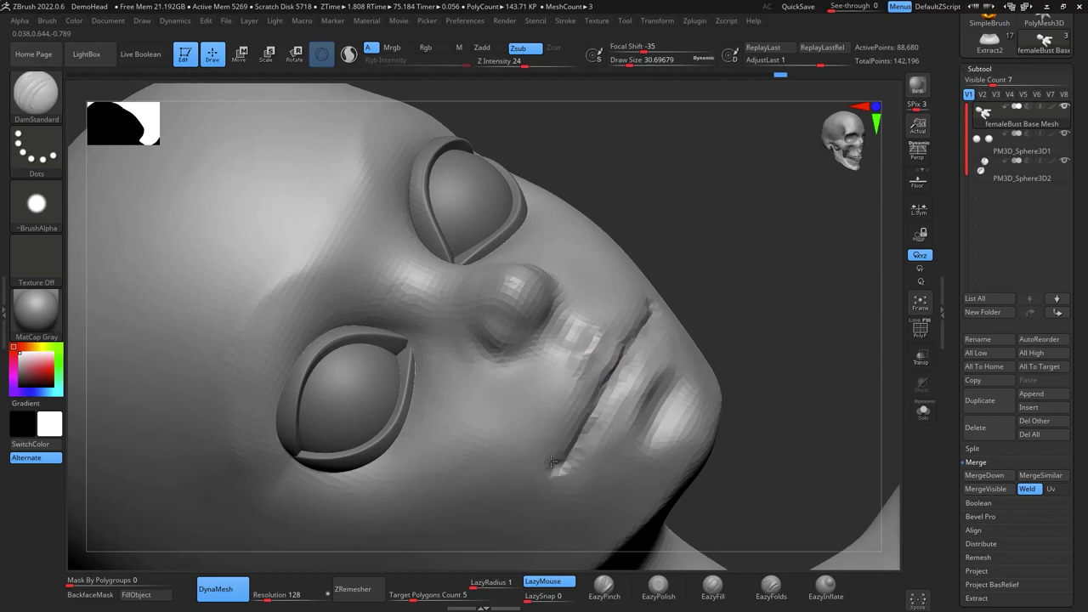
pyautogui.moveTo(568, 461); pyautogui.dragTo(605, 392)
pyautogui.moveTo(765, 278)
pyautogui.keyDown('shift'); pyautogui.mouseDown()
pyautogui.moveTo(775, 299)
pyautogui.moveTo(764, 400)
pyautogui.mouseUp(); pyautogui.keyUp('shift')
pyautogui.moveTo(758, 459)
pyautogui.mouseDown()
pyautogui.moveTo(811, 417)
pyautogui.moveTo(833, 309)
pyautogui.moveTo(809, 377)
pyautogui.moveTo(838, 373)
pyautogui.moveTo(799, 383)
pyautogui.moveTo(826, 329)
pyautogui.moveTo(748, 314)
pyautogui.mouseUp()
# Append a Sphere3D to the bust as a new subtool
pyautogui.press('space')
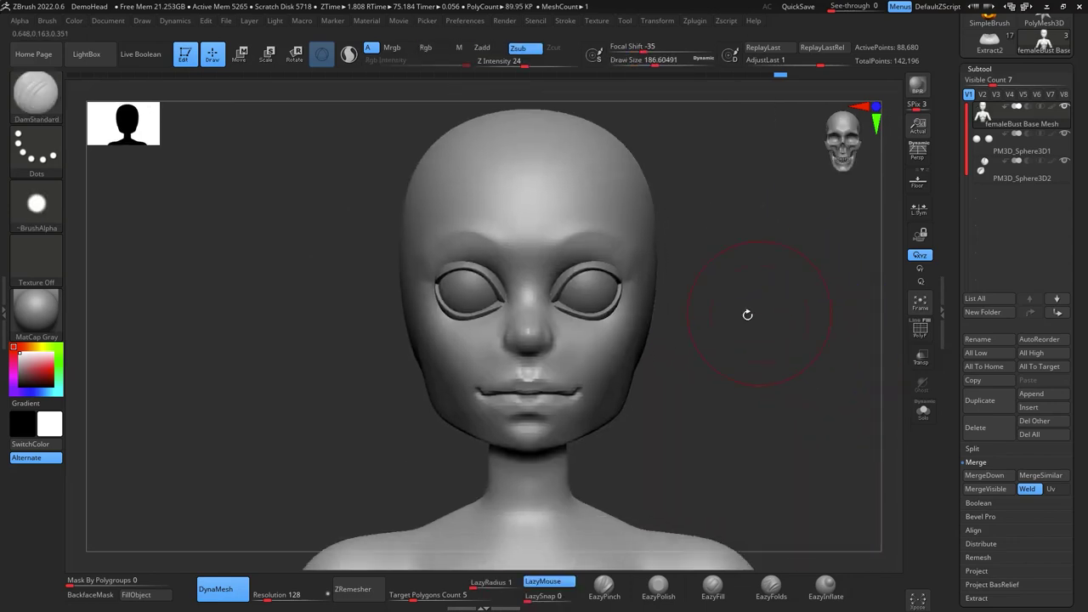
pyautogui.click(1039, 396)
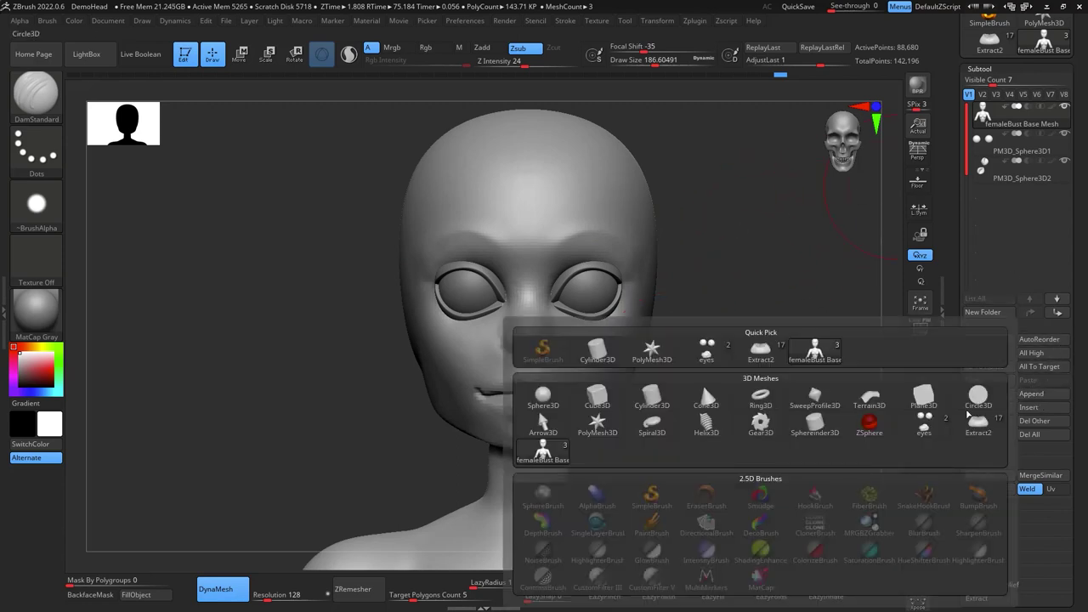
pyautogui.click(586, 396)
pyautogui.keyDown('shift'); pyautogui.moveTo(779, 316); pyautogui.dragTo(740, 560); pyautogui.keyUp('shift')
pyautogui.keyDown('alt'); pyautogui.moveTo(807, 279); pyautogui.dragTo(794, 328); pyautogui.keyUp('alt')
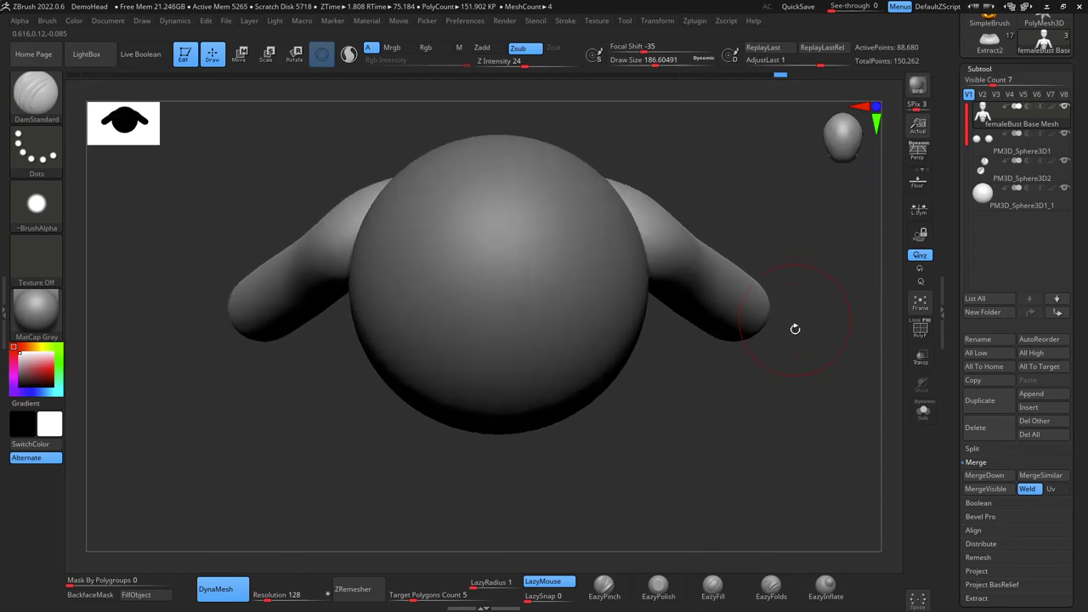
pyautogui.keyDown('alt'); pyautogui.moveTo(791, 399); pyautogui.dragTo(760, 417); pyautogui.keyUp('alt')
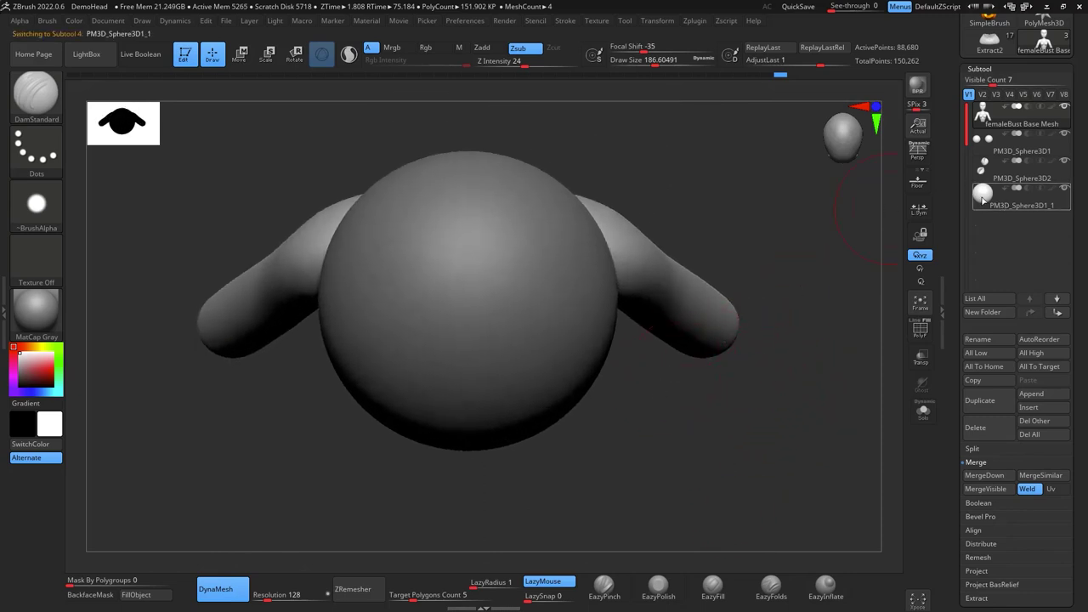
# Move the appended sphere out beside the head and scale it down to about half its size
pyautogui.press('w')
pyautogui.moveTo(517, 258); pyautogui.dragTo(696, 283)
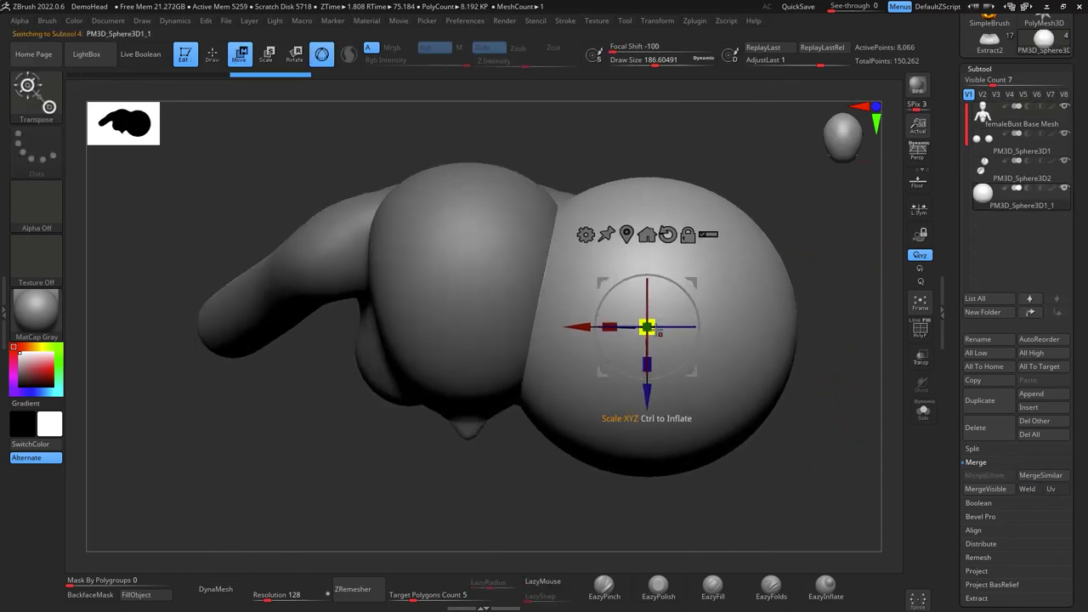
pyautogui.moveTo(648, 327); pyautogui.dragTo(597, 275)
pyautogui.press('q')
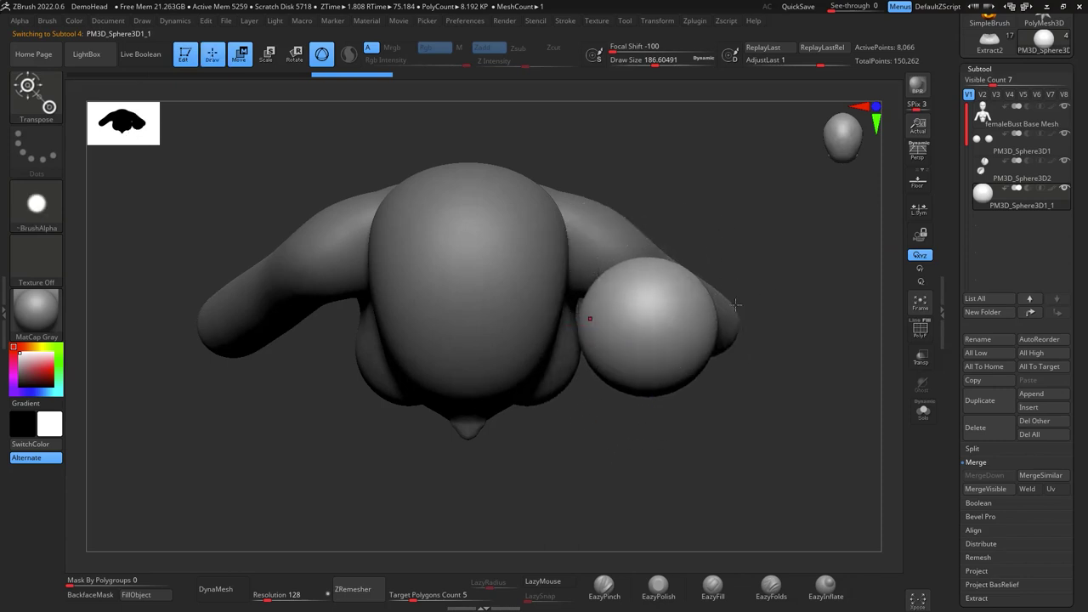
# Cut the sphere down to a thin flat disc and scale it to 0.6
pyautogui.moveTo(557, 309)
pyautogui.keyDown('ctrl'); pyautogui.keyDown('shift'); pyautogui.mouseDown()
pyautogui.moveTo(796, 302)
pyautogui.moveTo(520, 357)
pyautogui.moveTo(519, 331)
pyautogui.mouseUp(); pyautogui.keyUp('shift'); pyautogui.keyUp('ctrl')
pyautogui.keyDown('shift'); pyautogui.moveTo(772, 389); pyautogui.dragTo(772, 258); pyautogui.keyUp('shift')
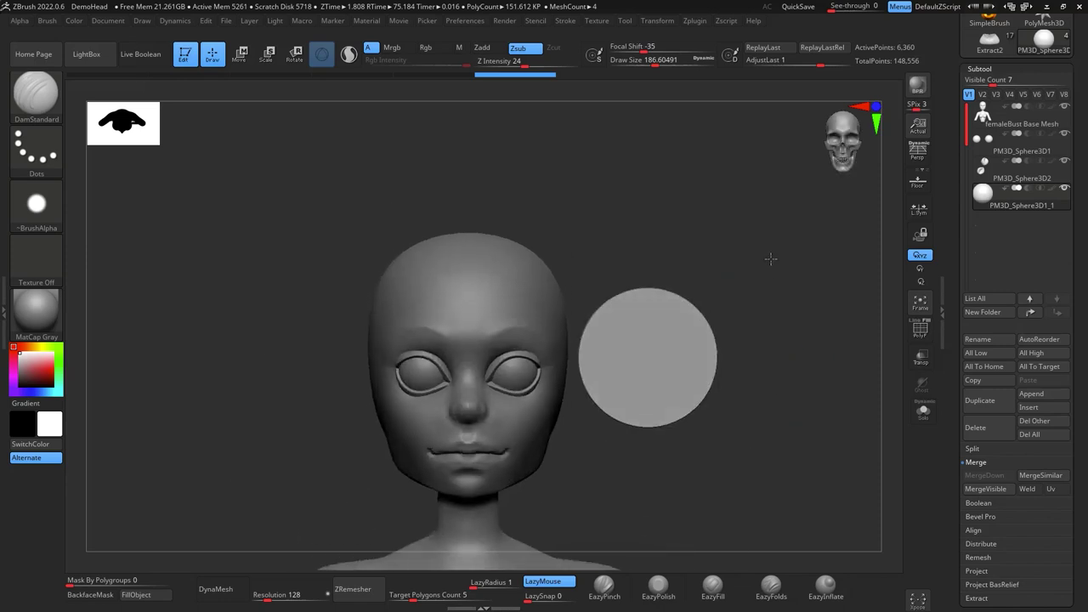
pyautogui.press('w')
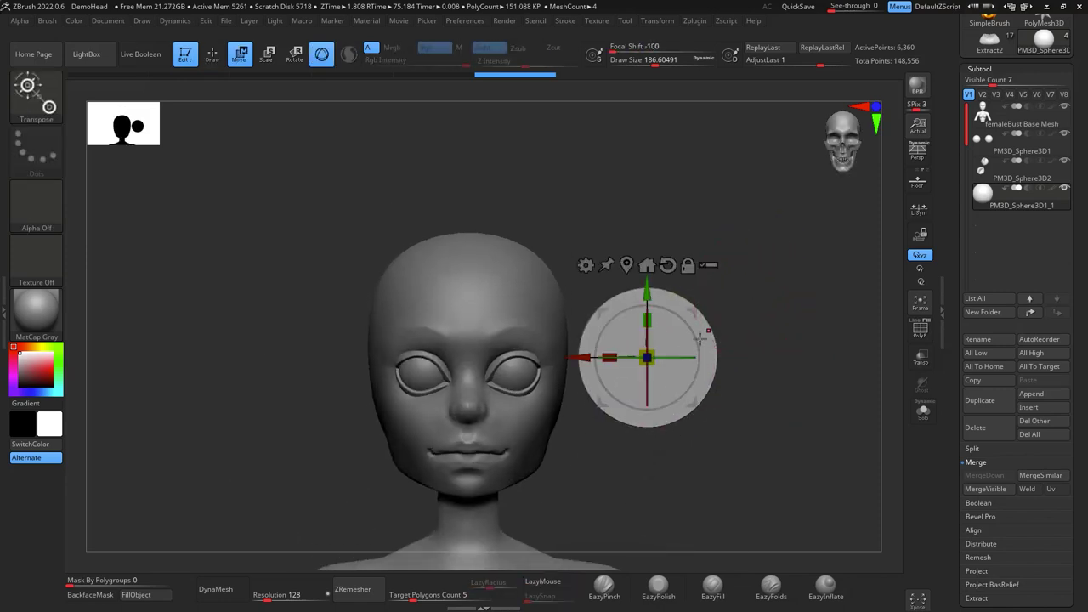
pyautogui.moveTo(650, 349); pyautogui.dragTo(650, 346)
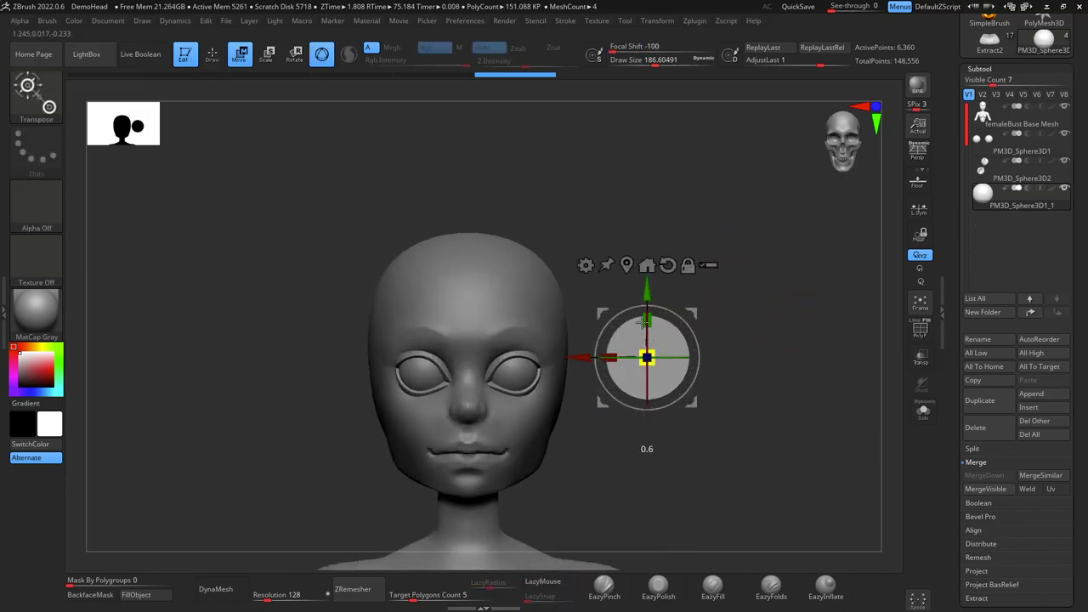
# Position the disc against the side of the head at ear height and rotate it to angle outward like an ear
pyautogui.moveTo(693, 313); pyautogui.dragTo(622, 337)
pyautogui.keyDown('shift'); pyautogui.moveTo(812, 315); pyautogui.dragTo(763, 362); pyautogui.keyUp('shift')
pyautogui.moveTo(790, 442); pyautogui.dragTo(859, 446)
pyautogui.moveTo(618, 385); pyautogui.dragTo(648, 380)
pyautogui.moveTo(783, 333); pyautogui.dragTo(780, 270)
pyautogui.moveTo(622, 338); pyautogui.dragTo(682, 396)
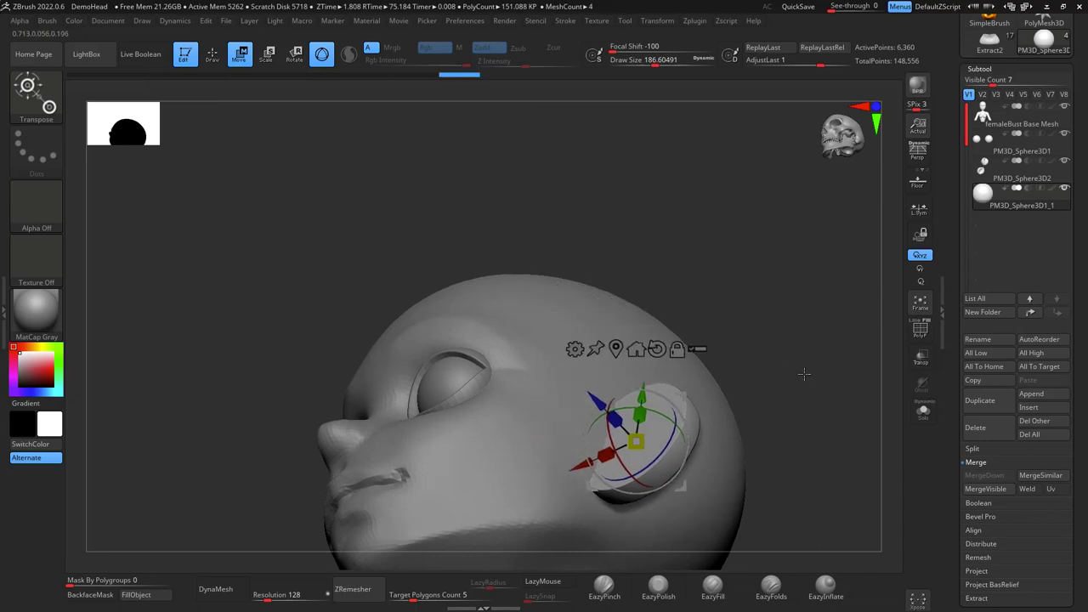
pyautogui.moveTo(804, 374)
pyautogui.keyDown('shift'); pyautogui.mouseDown()
pyautogui.moveTo(821, 425)
pyautogui.moveTo(790, 376)
pyautogui.moveTo(790, 389)
pyautogui.moveTo(791, 372)
pyautogui.moveTo(801, 403)
pyautogui.moveTo(804, 365)
pyautogui.mouseUp(); pyautogui.keyUp('shift')
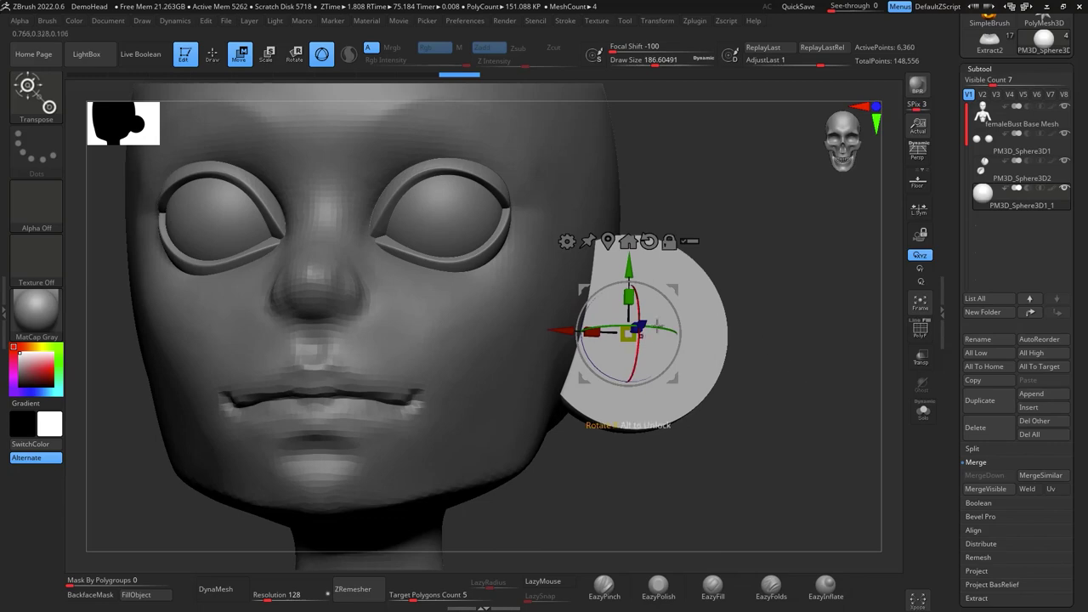
pyautogui.moveTo(673, 291); pyautogui.dragTo(673, 291)
# Shape the disc into an ear outline with a narrower lower end using the Move brush at draw size about 172
pyautogui.press('b')
pyautogui.press('m')
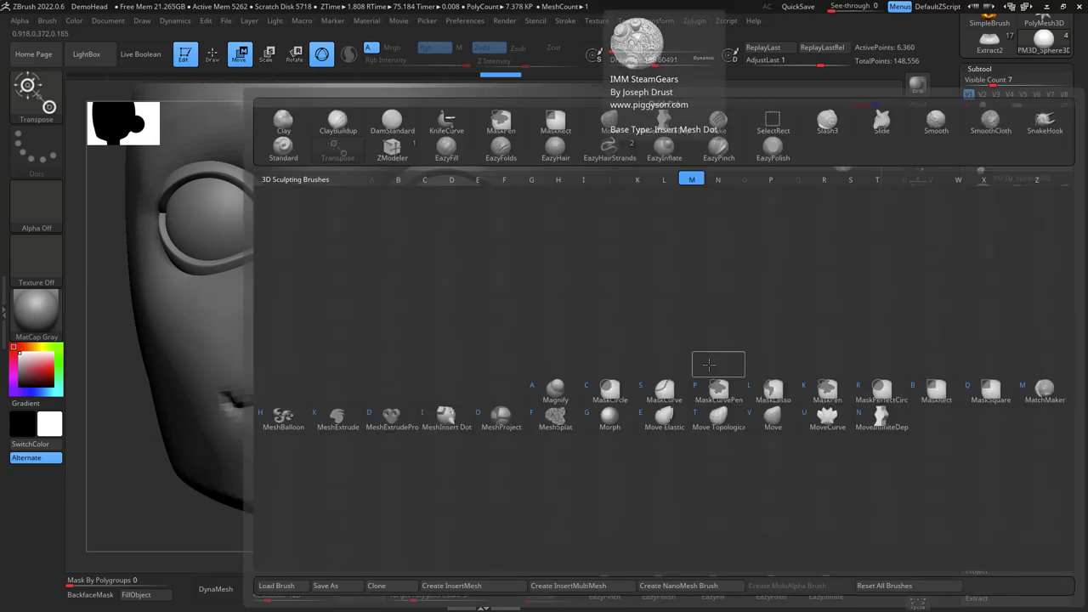
pyautogui.press('v')
pyautogui.press('s')
pyautogui.moveTo(711, 364); pyautogui.dragTo(706, 363)
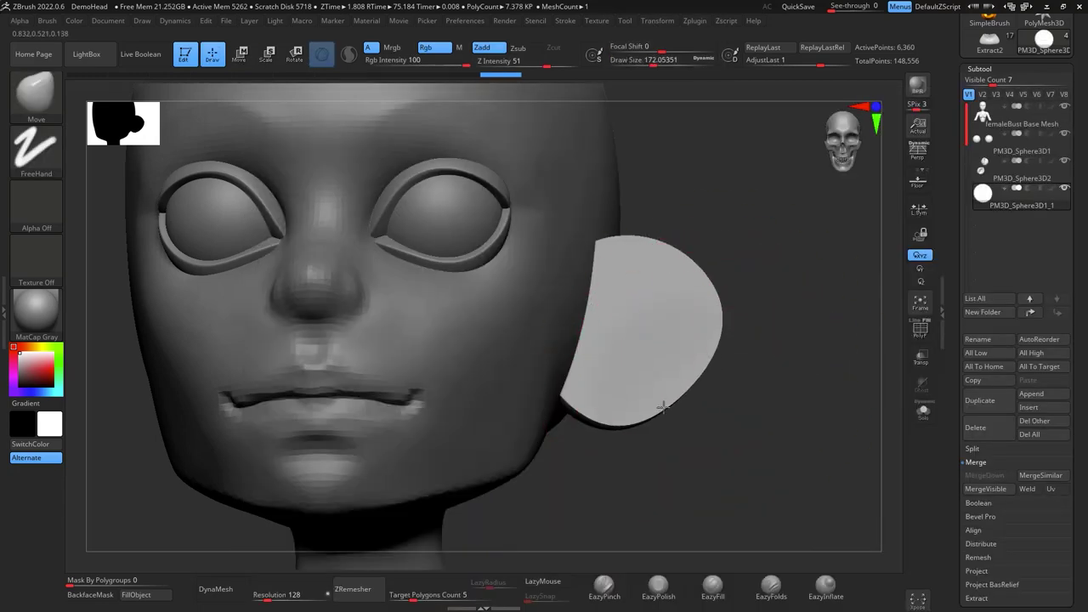
pyautogui.moveTo(671, 254); pyautogui.dragTo(664, 222)
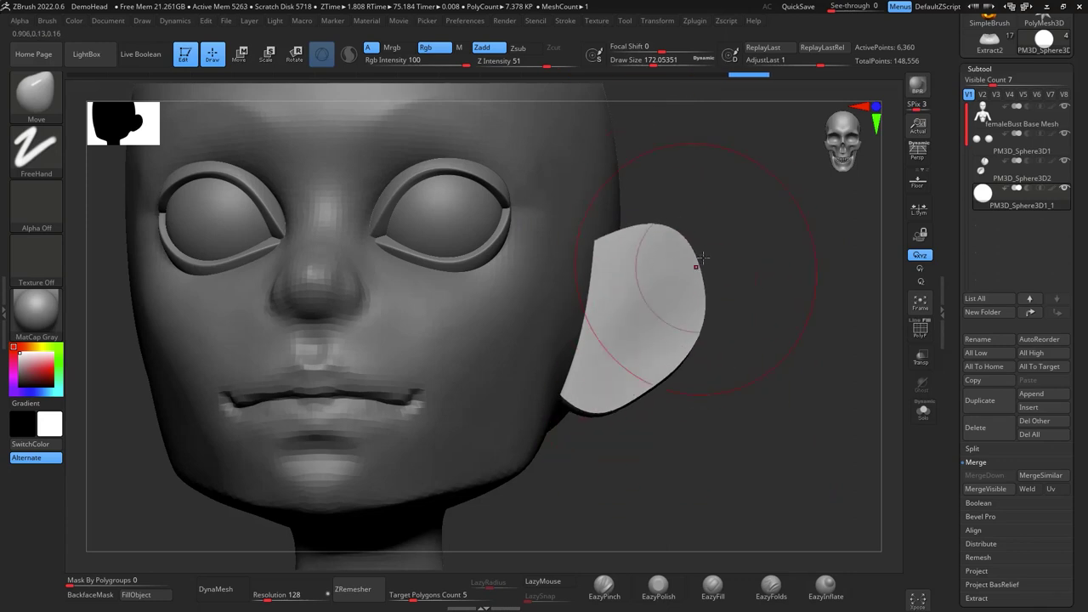
pyautogui.moveTo(765, 293)
pyautogui.mouseDown()
pyautogui.moveTo(699, 308)
pyautogui.moveTo(689, 447)
pyautogui.moveTo(756, 364)
pyautogui.mouseUp()
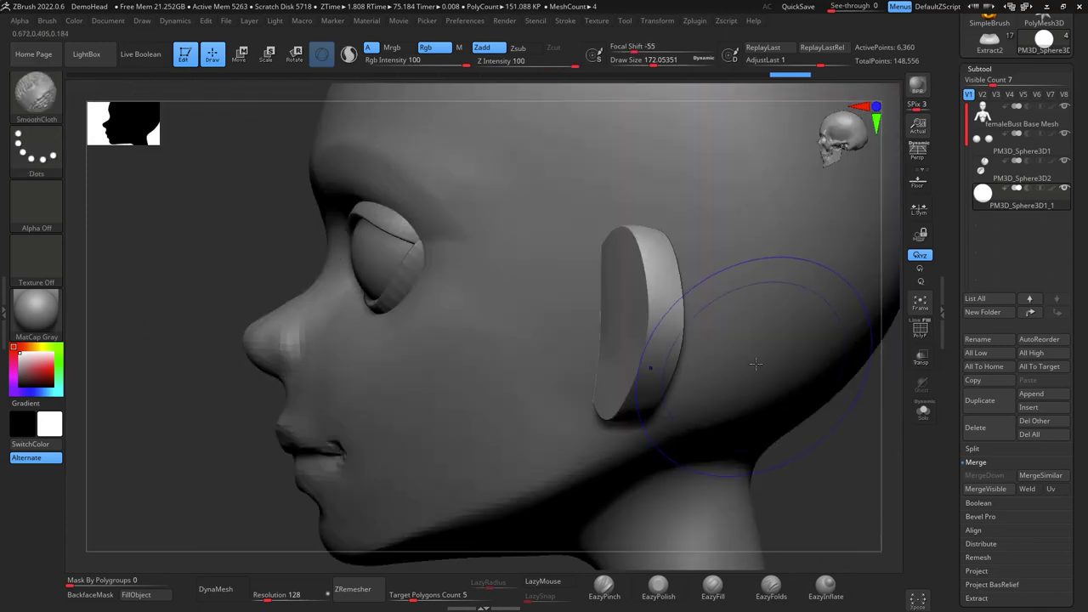
# Rotate the ear to fit the head's side, then shrink it slightly
pyautogui.press('e')
pyautogui.moveTo(839, 429)
pyautogui.mouseDown()
pyautogui.moveTo(814, 417)
pyautogui.moveTo(889, 414)
pyautogui.mouseUp()
pyautogui.keyDown('alt'); pyautogui.moveTo(674, 380); pyautogui.dragTo(638, 370); pyautogui.keyUp('alt')
pyautogui.moveTo(711, 377); pyautogui.dragTo(703, 376)
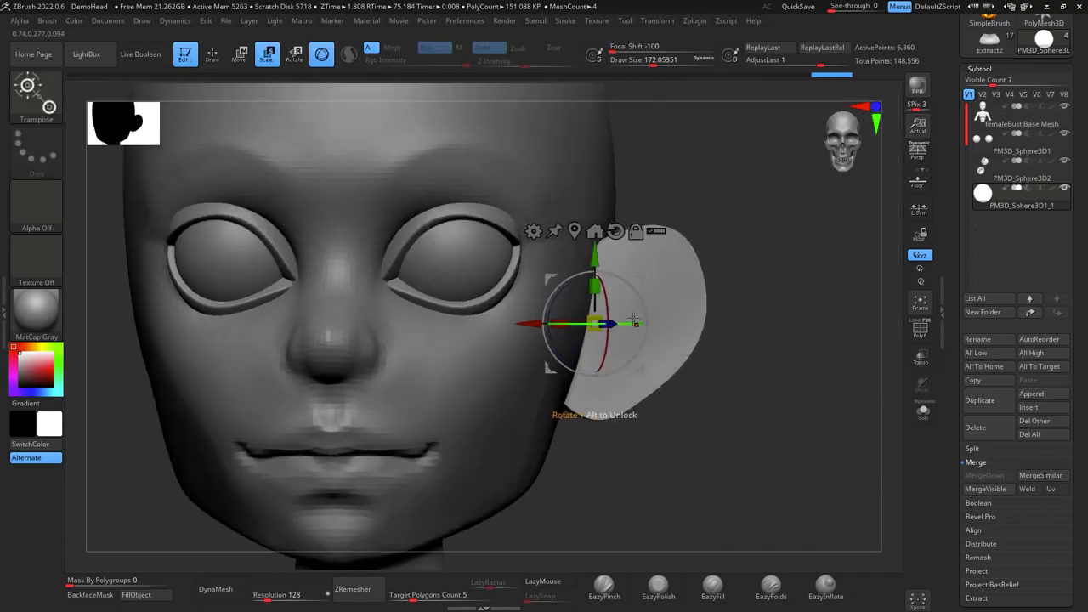
pyautogui.moveTo(634, 321); pyautogui.dragTo(597, 320)
pyautogui.moveTo(646, 270); pyautogui.dragTo(644, 275)
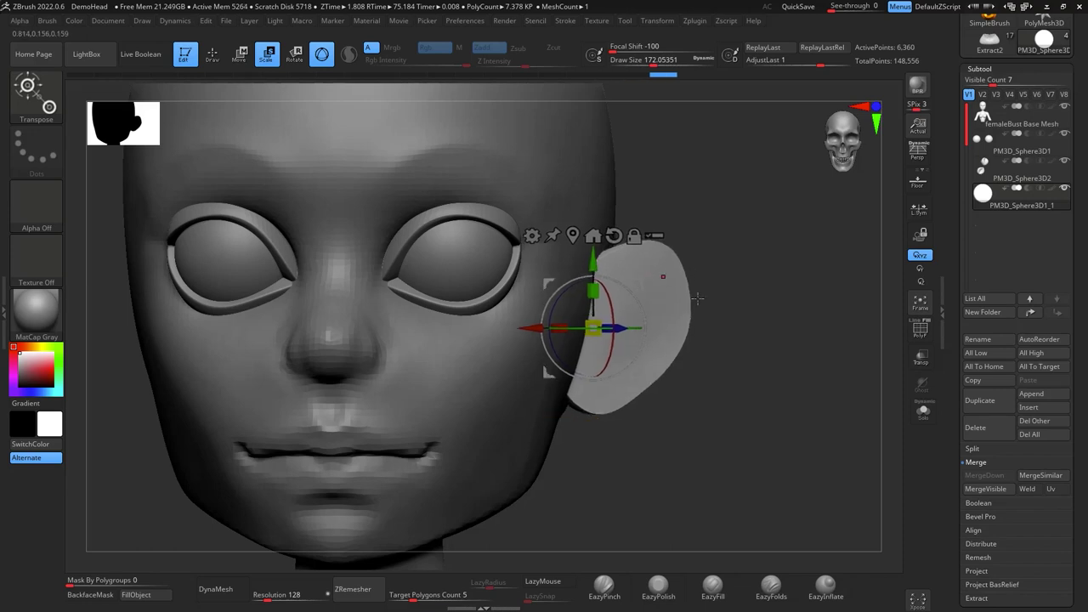
pyautogui.keyDown('alt'); pyautogui.moveTo(742, 451); pyautogui.dragTo(782, 298); pyautogui.keyUp('alt')
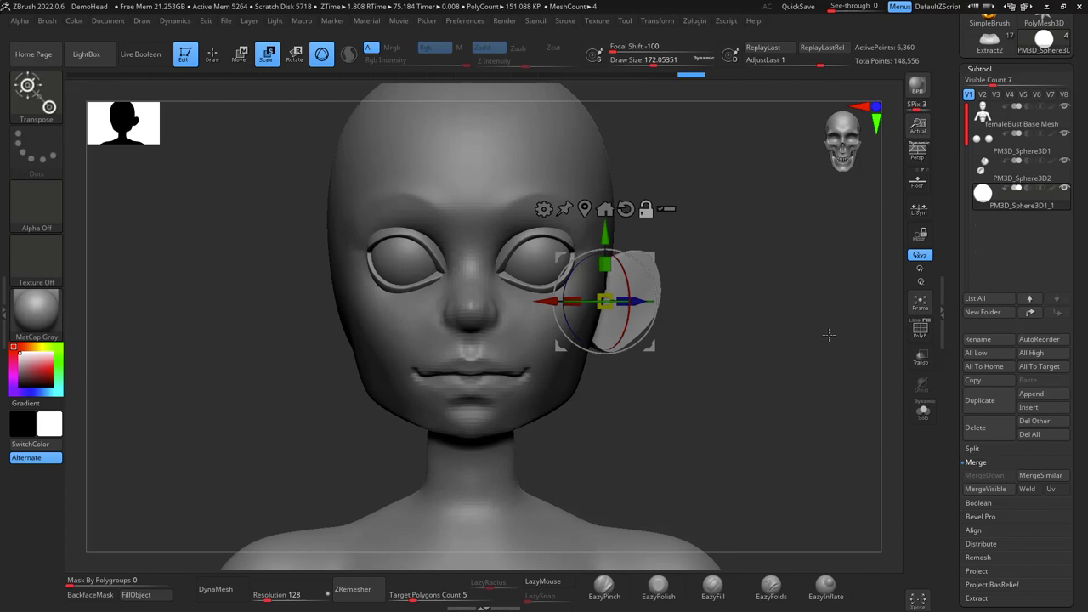
# Mirror the ear across the X axis with SubTool Master, merging both ears into one subtool
pyautogui.click(702, 23)
pyautogui.click(779, 285)
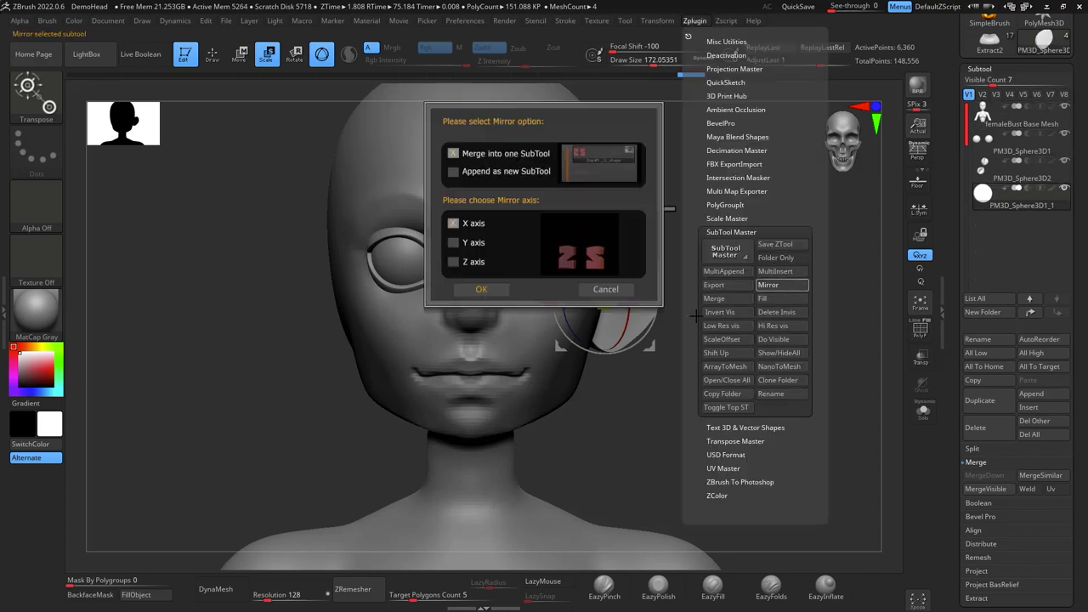
pyautogui.click(491, 290)
pyautogui.keyDown('alt'); pyautogui.moveTo(773, 307); pyautogui.dragTo(796, 266); pyautogui.keyUp('alt')
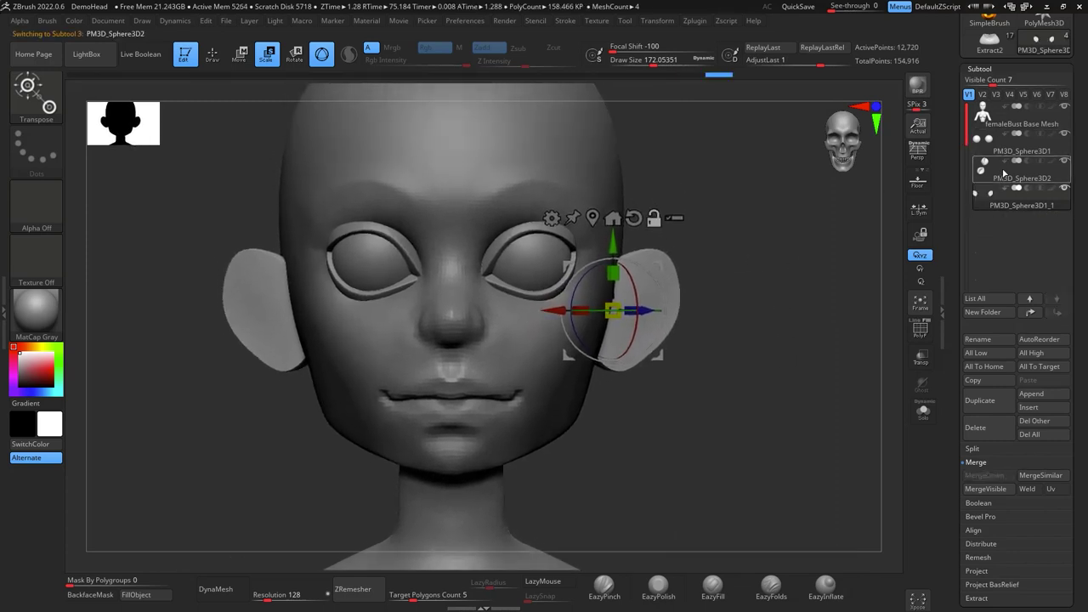
# Select the eyelids subtool, adjust its scale slightly and nudge it into place in the side view
pyautogui.click(1003, 173)
pyautogui.keyDown('alt'); pyautogui.moveTo(736, 336); pyautogui.dragTo(762, 372); pyautogui.keyUp('alt')
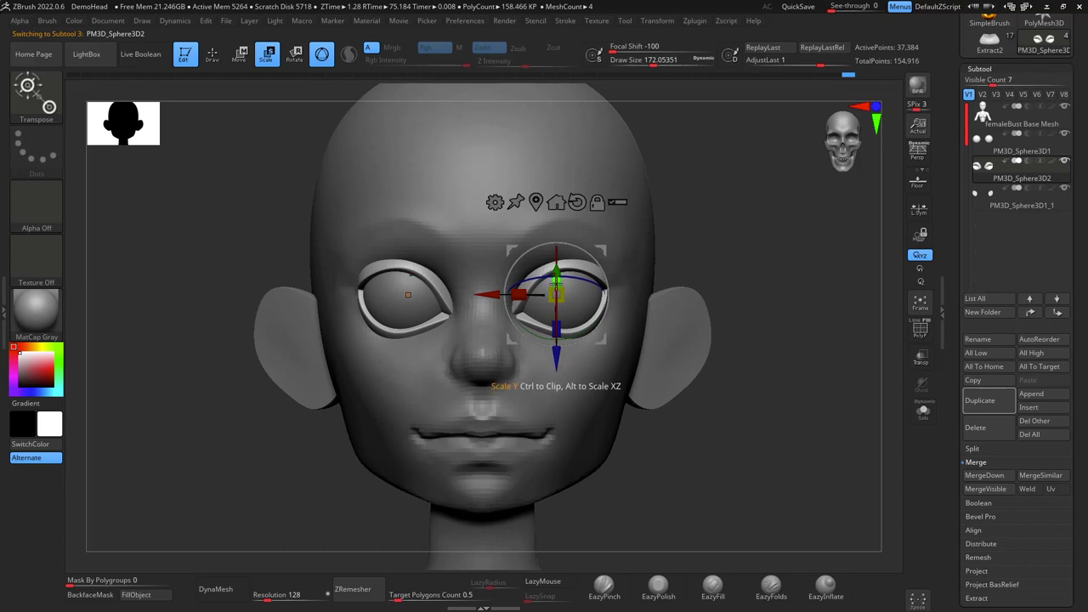
pyautogui.moveTo(556, 295); pyautogui.dragTo(563, 300)
pyautogui.keyDown('shift'); pyautogui.moveTo(755, 396); pyautogui.dragTo(714, 434); pyautogui.keyUp('shift')
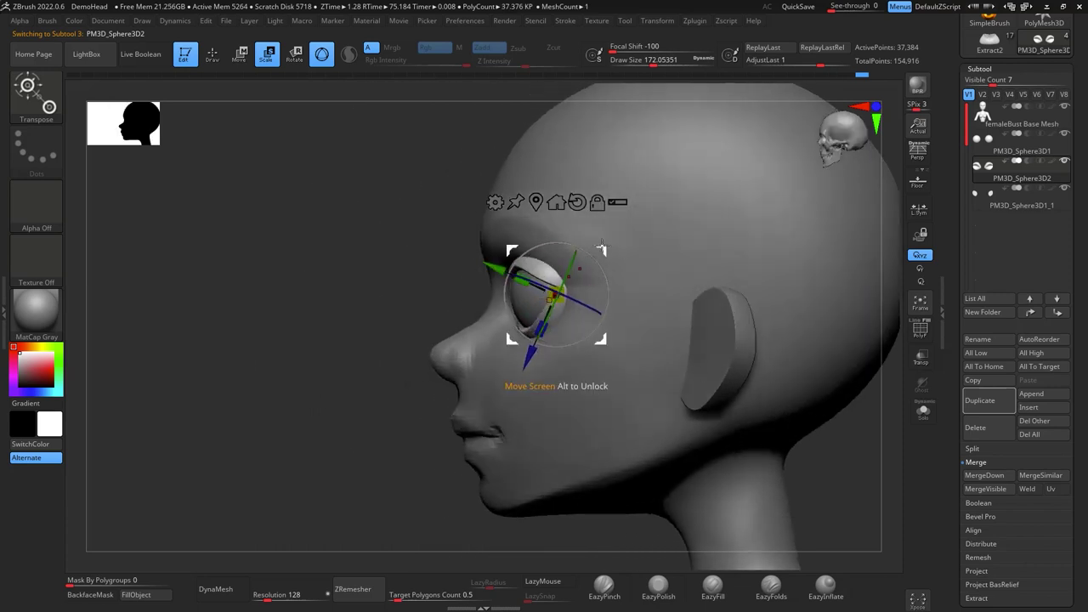
pyautogui.moveTo(602, 246); pyautogui.dragTo(606, 247)
pyautogui.keyDown('shift'); pyautogui.moveTo(803, 457); pyautogui.dragTo(880, 465); pyautogui.keyUp('shift')
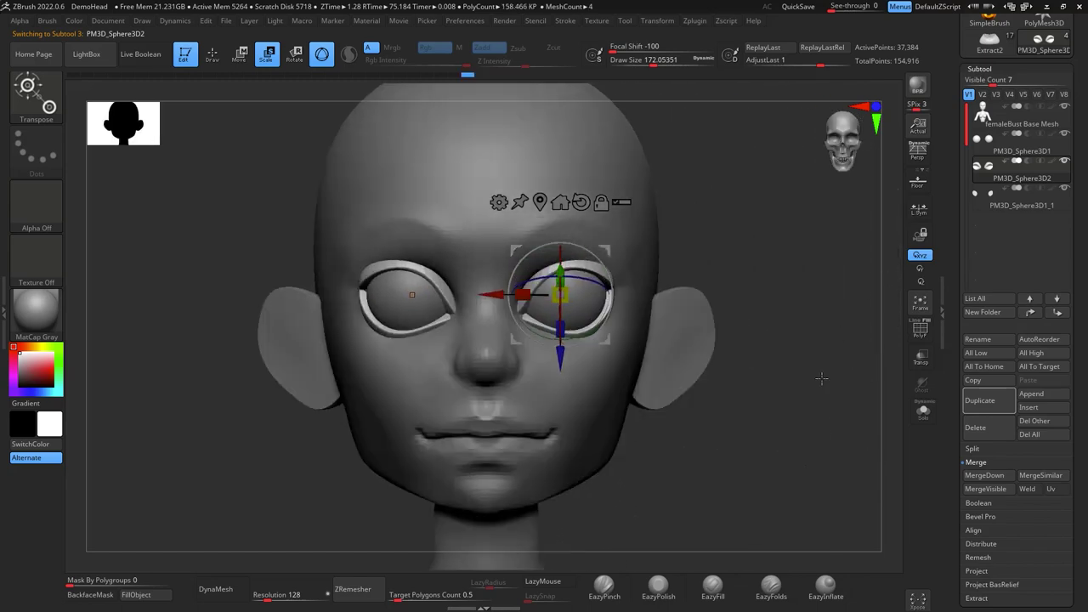
# Refine the upper and lower eyelid shapes around the eyeballs with the Move brush at draw size about 145
pyautogui.moveTo(821, 378); pyautogui.dragTo(824, 318)
pyautogui.press('b')
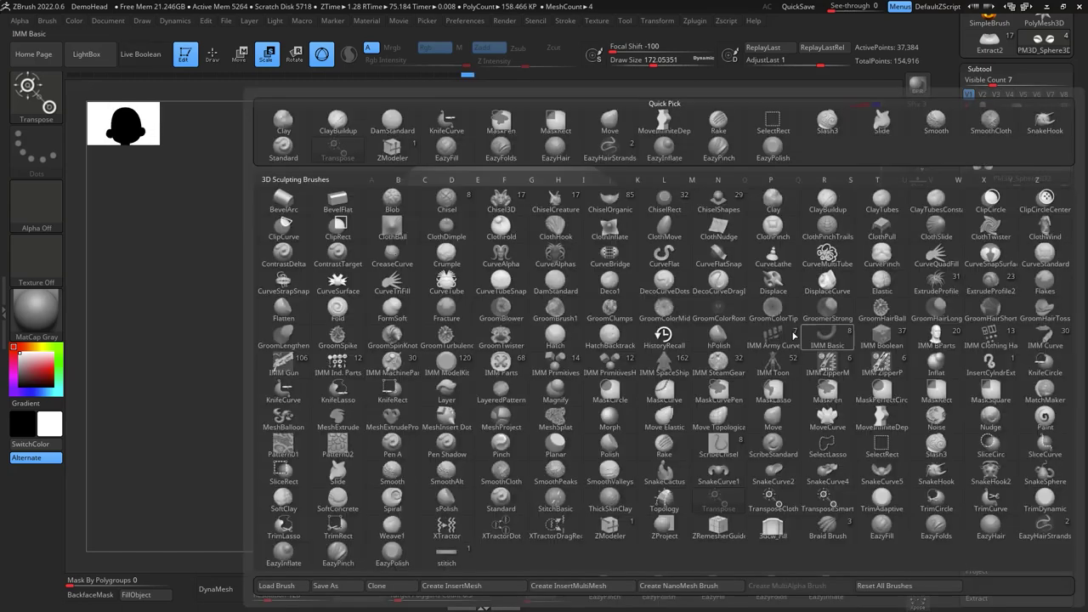
pyautogui.press('m')
pyautogui.press('v')
pyautogui.press('space')
pyautogui.moveTo(547, 253); pyautogui.dragTo(542, 253)
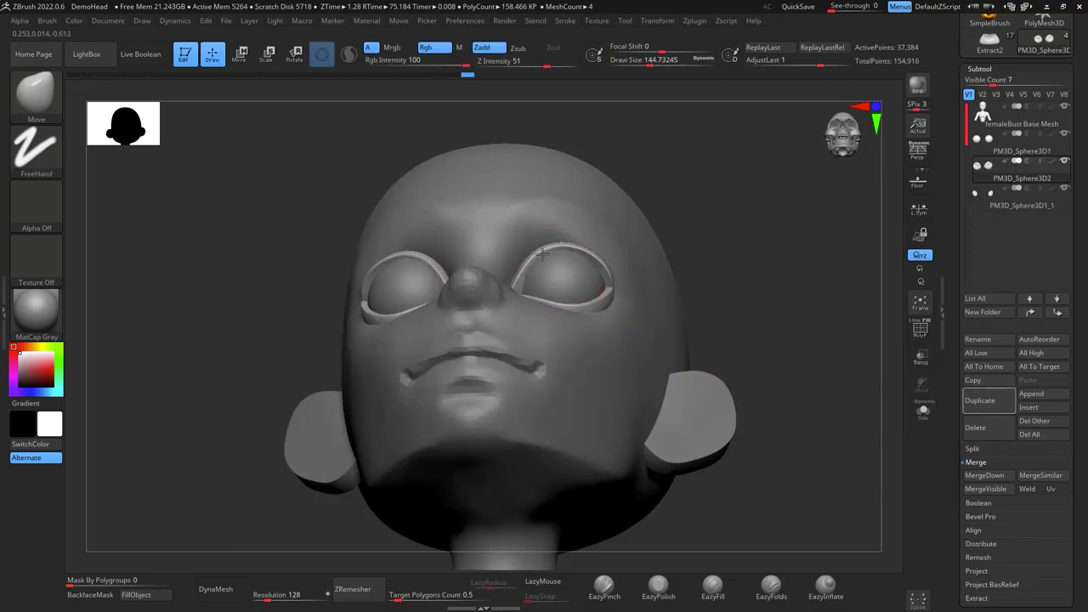
pyautogui.moveTo(748, 306); pyautogui.dragTo(748, 366)
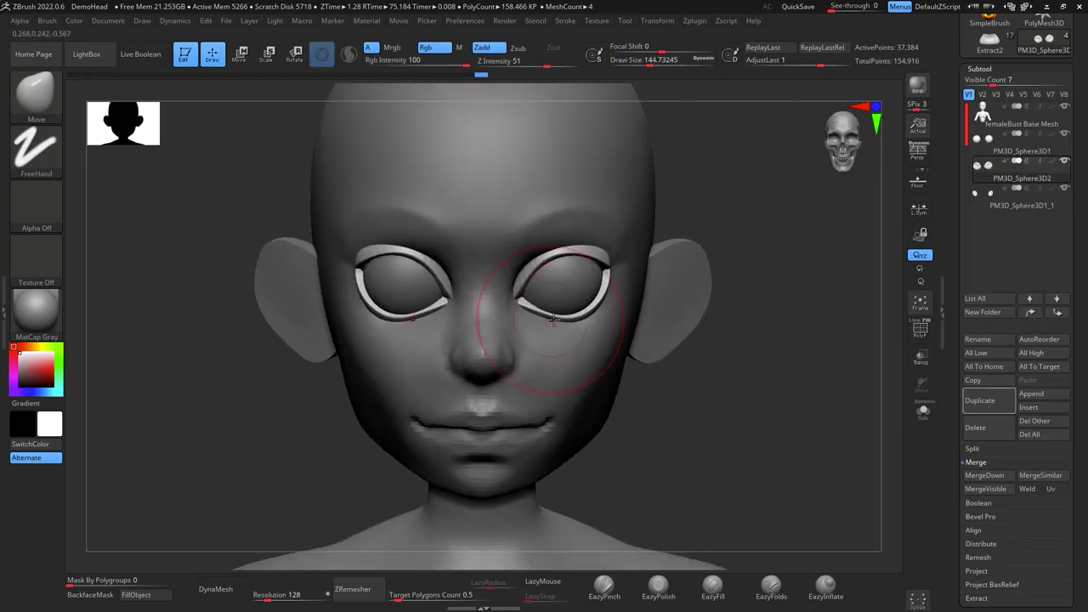
pyautogui.moveTo(784, 308); pyautogui.dragTo(659, 301)
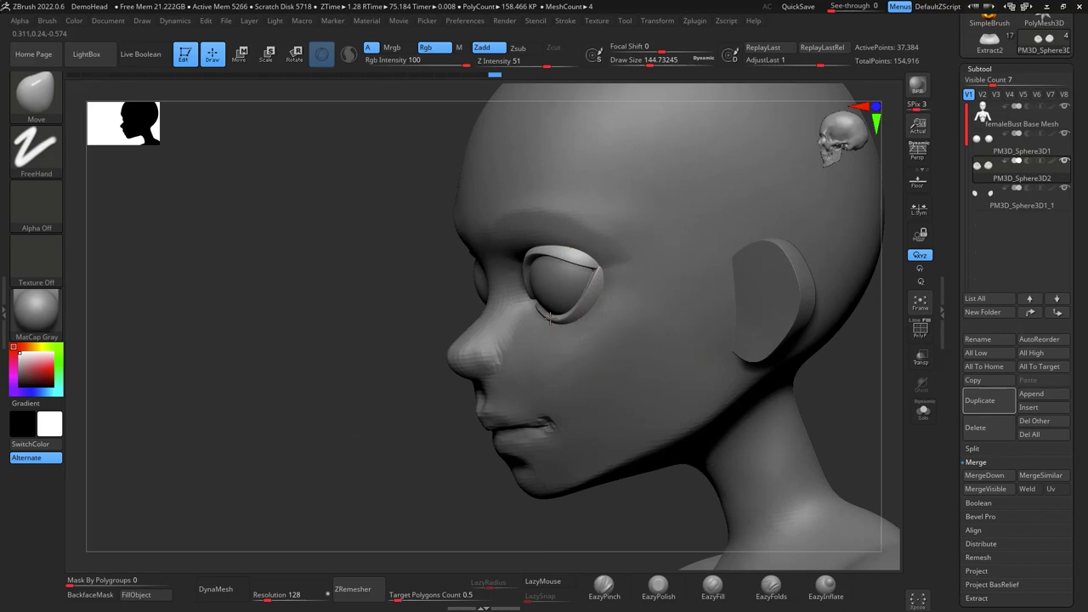
pyautogui.keyDown('shift'); pyautogui.moveTo(587, 512); pyautogui.dragTo(786, 404); pyautogui.keyUp('shift')
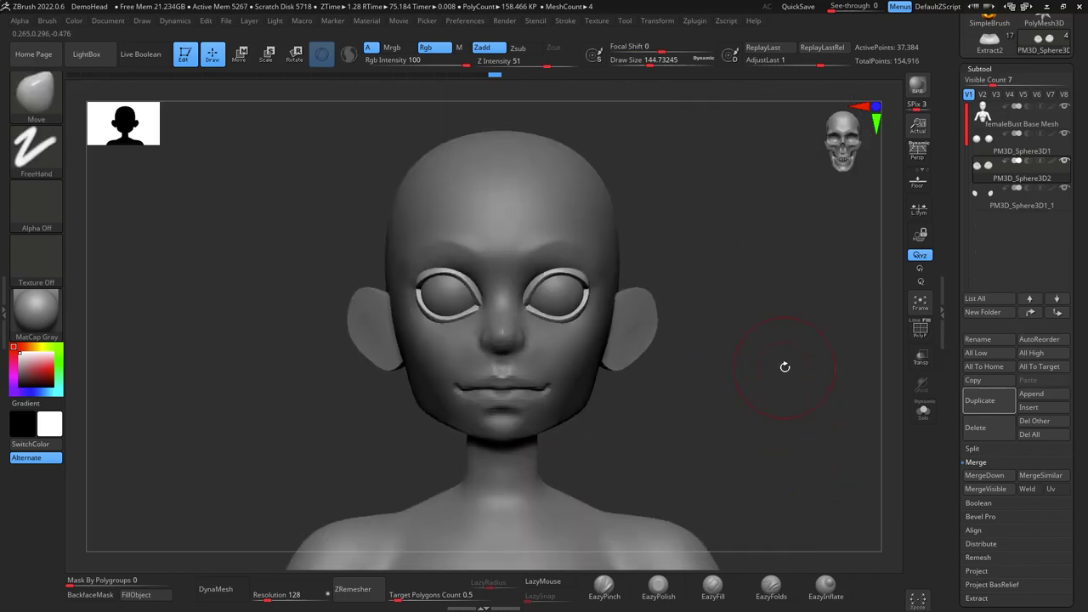
# Select the female bust mesh and refine the jaw and sides of the head with the Move brush at draw size about 331
pyautogui.moveTo(741, 313)
pyautogui.keyDown('alt'); pyautogui.mouseDown()
pyautogui.moveTo(760, 328)
pyautogui.moveTo(763, 306)
pyautogui.moveTo(774, 330)
pyautogui.moveTo(765, 304)
pyautogui.moveTo(784, 337)
pyautogui.mouseUp(); pyautogui.keyUp('alt')
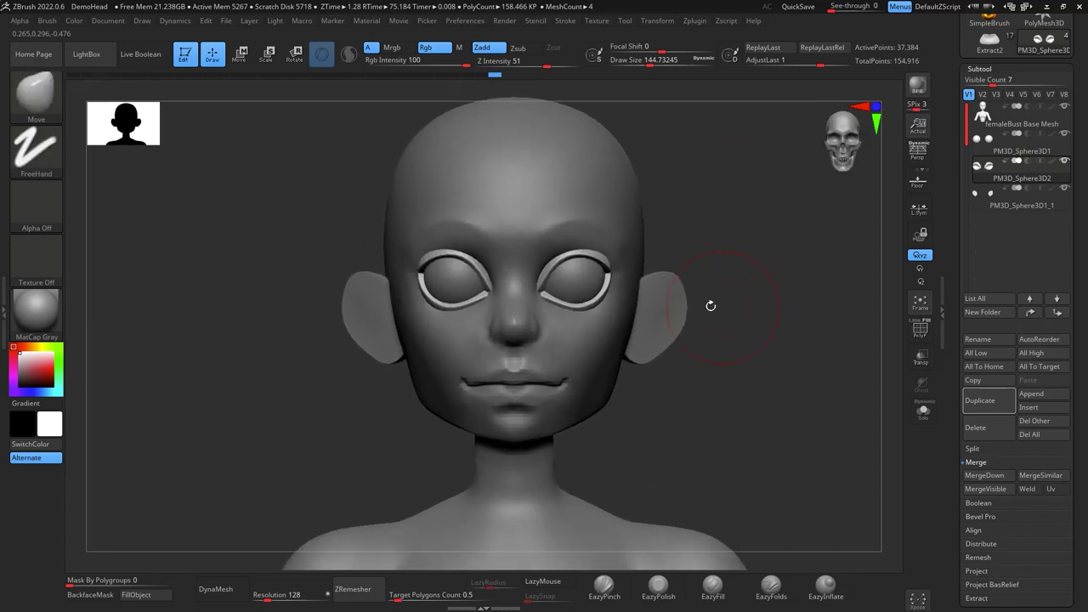
pyautogui.press('space')
pyautogui.moveTo(663, 323); pyautogui.dragTo(678, 323)
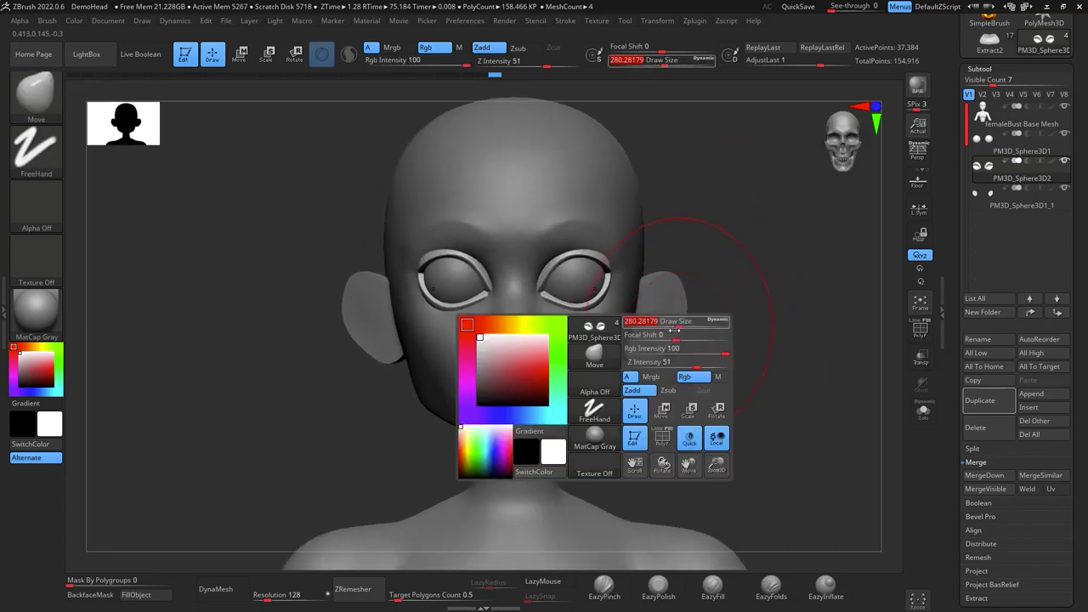
pyautogui.click(984, 116)
pyautogui.press('space')
pyautogui.moveTo(610, 400)
pyautogui.mouseDown()
pyautogui.moveTo(619, 400)
pyautogui.moveTo(605, 409)
pyautogui.mouseUp()
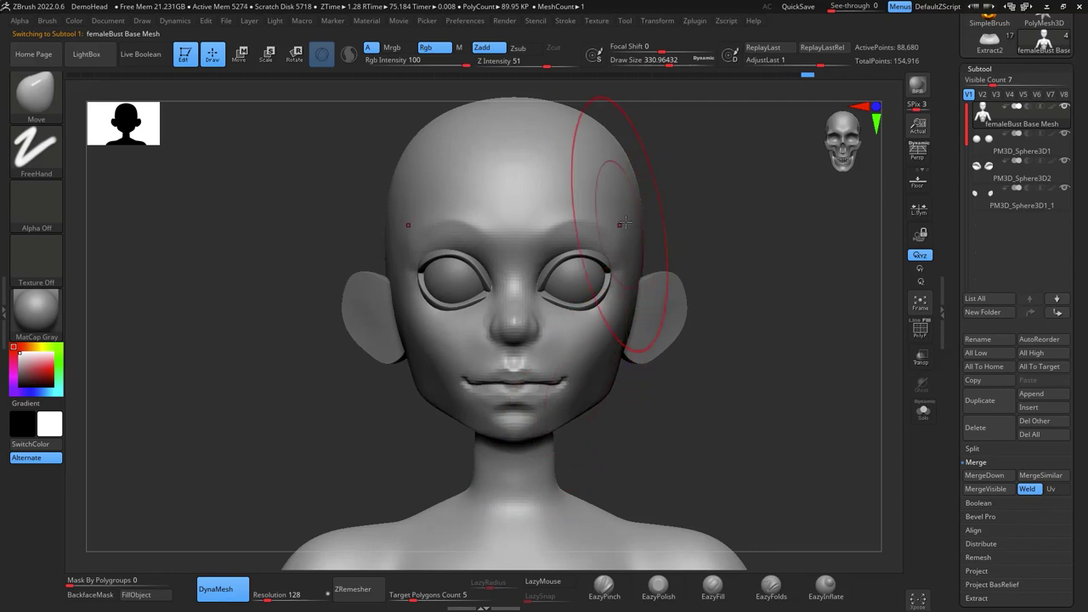
# Polish the temple and side of the head with the EazyPolish brush at draw size about 163 to 192
pyautogui.click(658, 587)
pyautogui.moveTo(689, 386)
pyautogui.mouseDown()
pyautogui.moveTo(712, 279)
pyautogui.moveTo(695, 277)
pyautogui.mouseUp()
pyautogui.press('space')
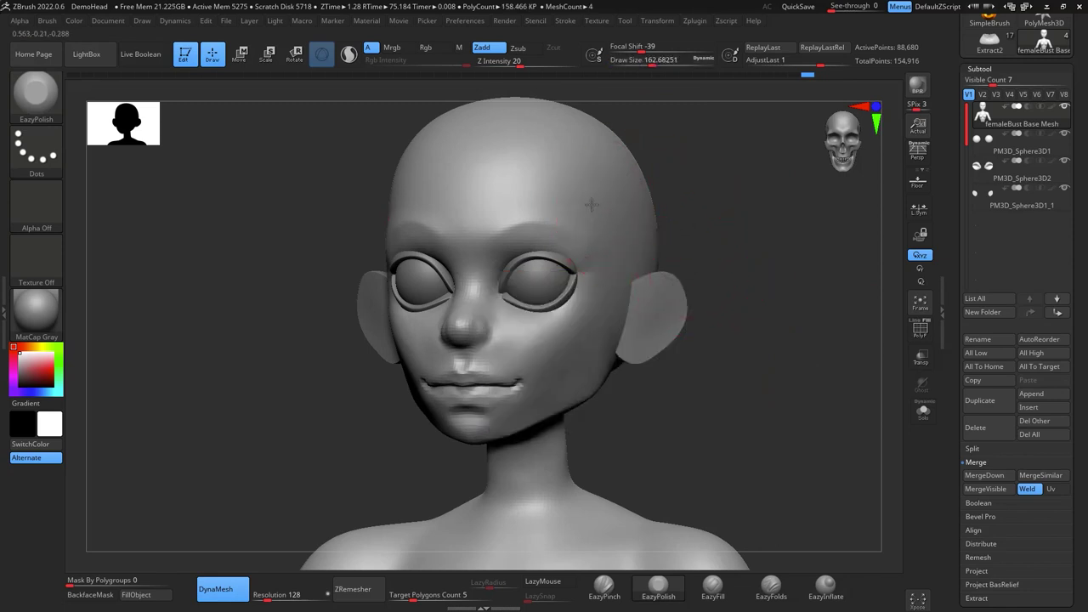
pyautogui.press('space')
pyautogui.moveTo(609, 195); pyautogui.dragTo(589, 191)
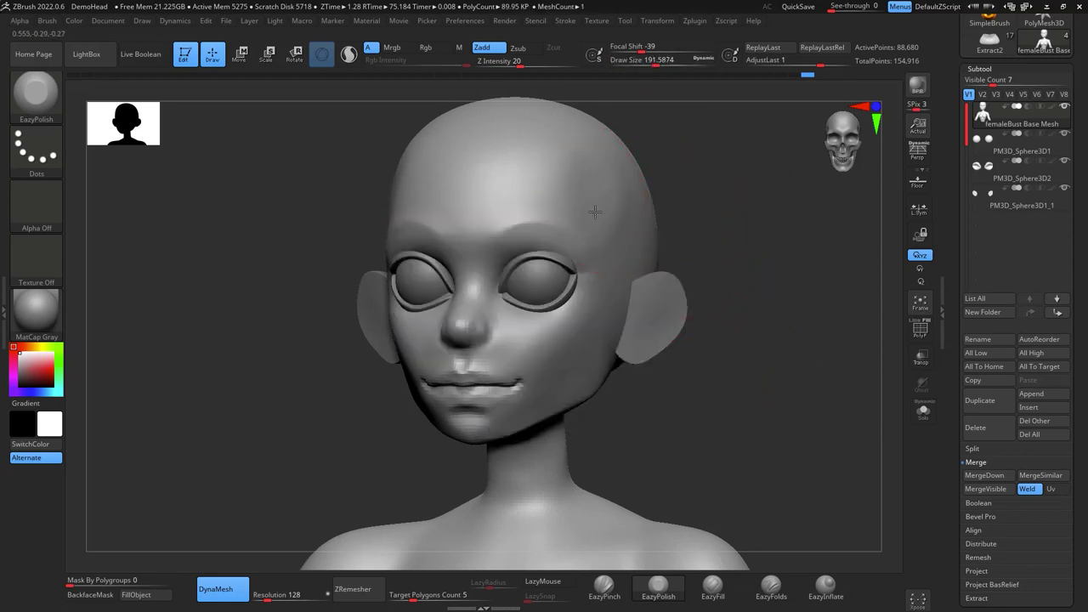
pyautogui.keyDown('shift'); pyautogui.moveTo(670, 189); pyautogui.dragTo(748, 194); pyautogui.keyUp('shift')
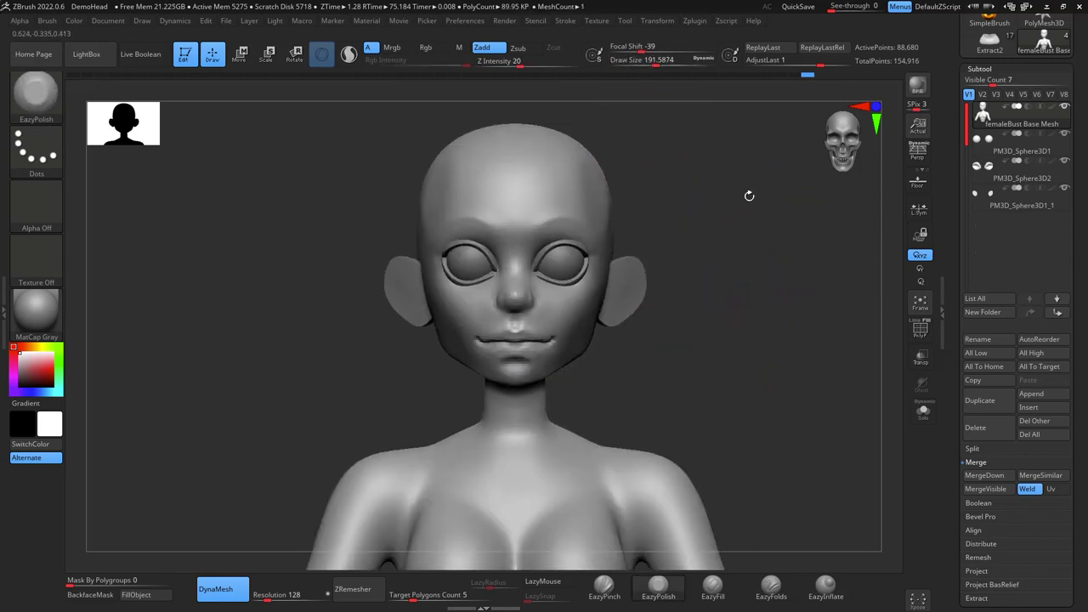
# Turn on perspective display and frame the whole head and shoulders
pyautogui.click(918, 153)
pyautogui.moveTo(831, 326)
pyautogui.keyDown('alt'); pyautogui.mouseDown()
pyautogui.moveTo(808, 299)
pyautogui.moveTo(750, 312)
pyautogui.moveTo(765, 293)
pyautogui.mouseUp(); pyautogui.keyUp('alt')
pyautogui.moveTo(785, 247)
pyautogui.mouseDown()
pyautogui.moveTo(821, 301)
pyautogui.moveTo(805, 284)
pyautogui.moveTo(798, 313)
pyautogui.moveTo(844, 316)
pyautogui.moveTo(757, 277)
pyautogui.moveTo(805, 296)
pyautogui.moveTo(824, 284)
pyautogui.moveTo(755, 287)
pyautogui.mouseUp()
pyautogui.press('space')
pyautogui.moveTo(755, 286)
pyautogui.keyDown('alt'); pyautogui.mouseDown()
pyautogui.moveTo(830, 309)
pyautogui.moveTo(778, 265)
pyautogui.mouseUp(); pyautogui.keyUp('alt')
# Reshape the cranium in front and side views with the Move brush at draw size about 517
pyautogui.press('space')
pyautogui.moveTo(675, 254); pyautogui.dragTo(681, 253)
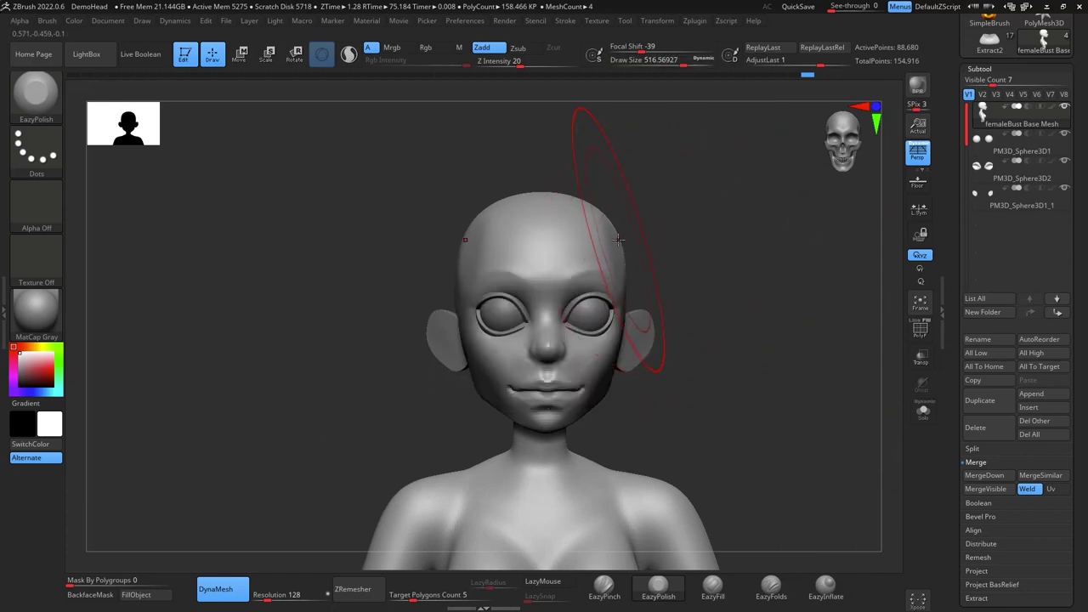
pyautogui.press('b')
pyautogui.press('m')
pyautogui.press('v')
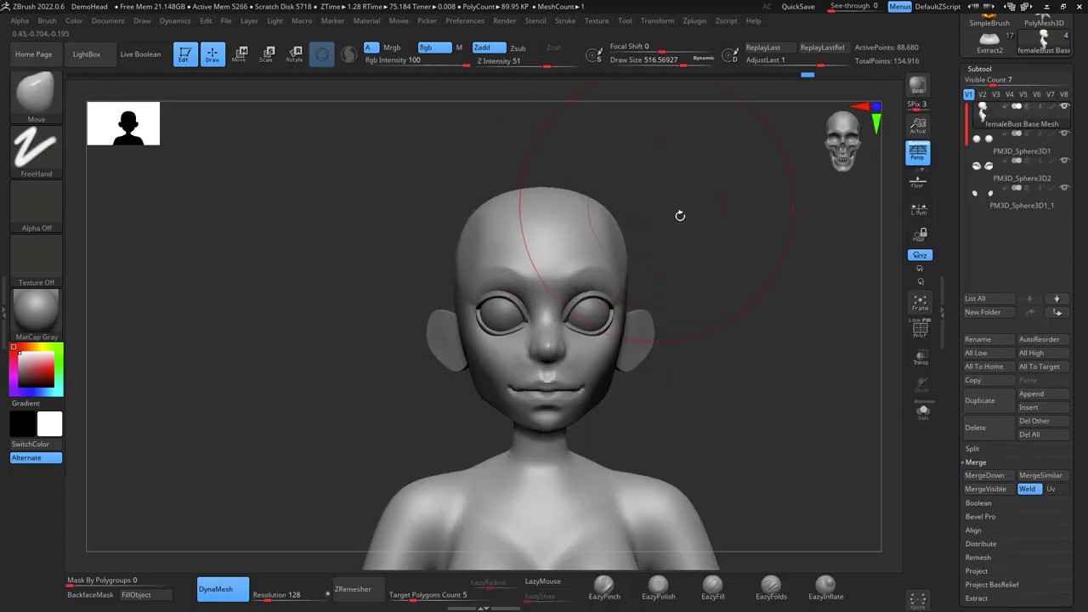
pyautogui.moveTo(680, 216); pyautogui.dragTo(717, 217)
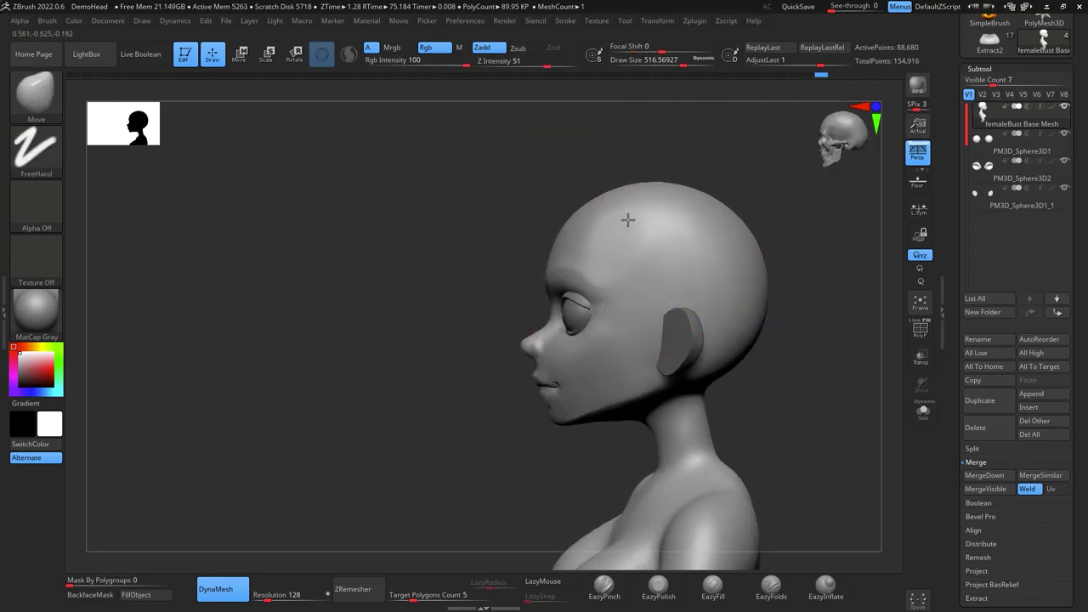
pyautogui.keyDown('shift'); pyautogui.moveTo(822, 313); pyautogui.dragTo(700, 252); pyautogui.keyUp('shift')
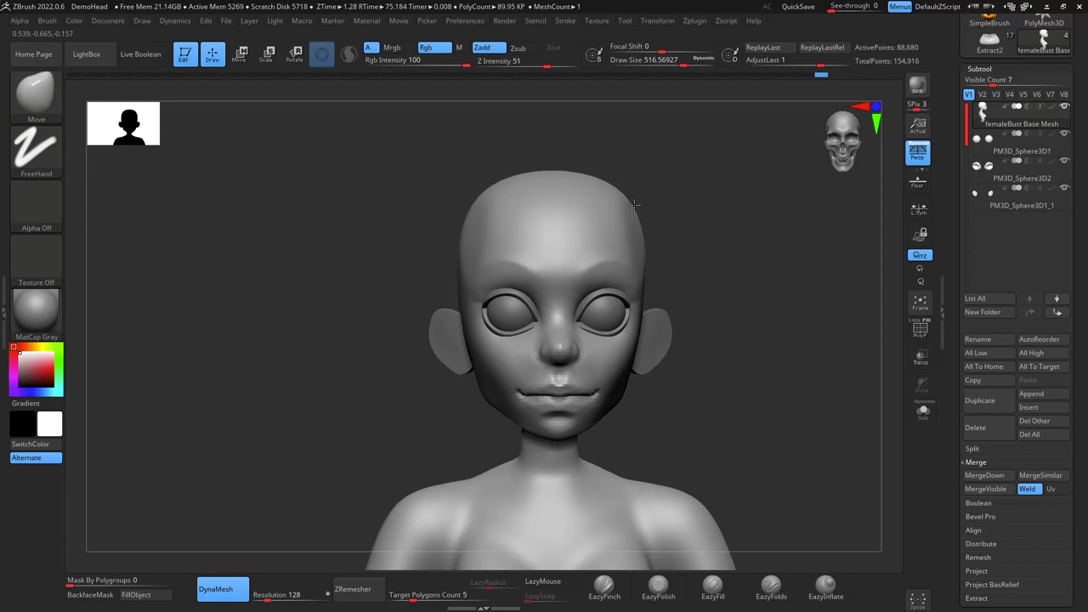
pyautogui.moveTo(824, 263); pyautogui.dragTo(680, 287)
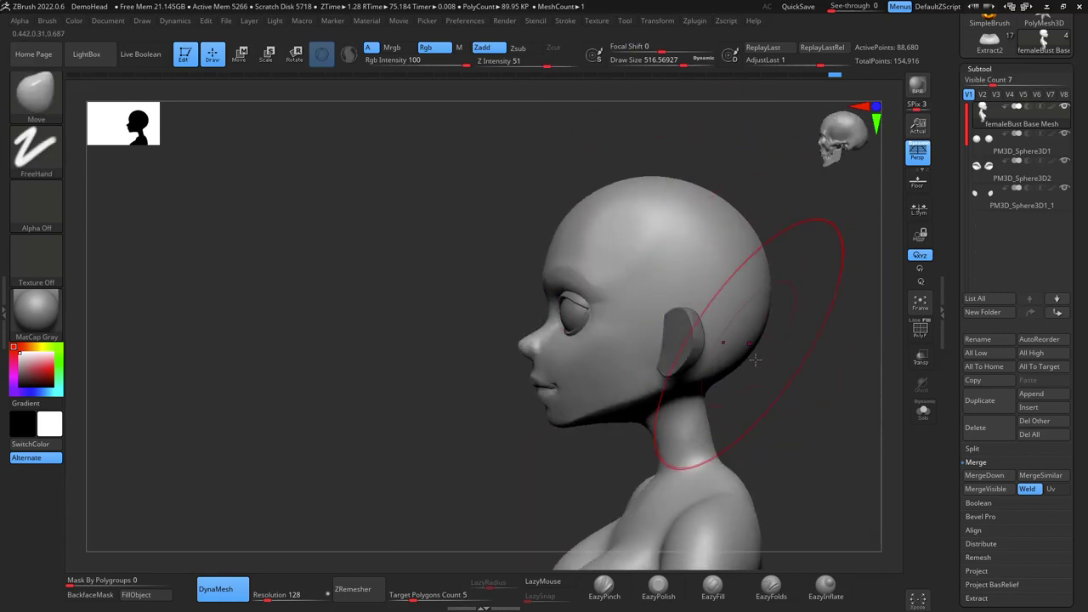
pyautogui.moveTo(755, 359); pyautogui.dragTo(841, 377)
pyautogui.keyDown('alt'); pyautogui.moveTo(842, 376); pyautogui.dragTo(757, 245); pyautogui.keyUp('alt')
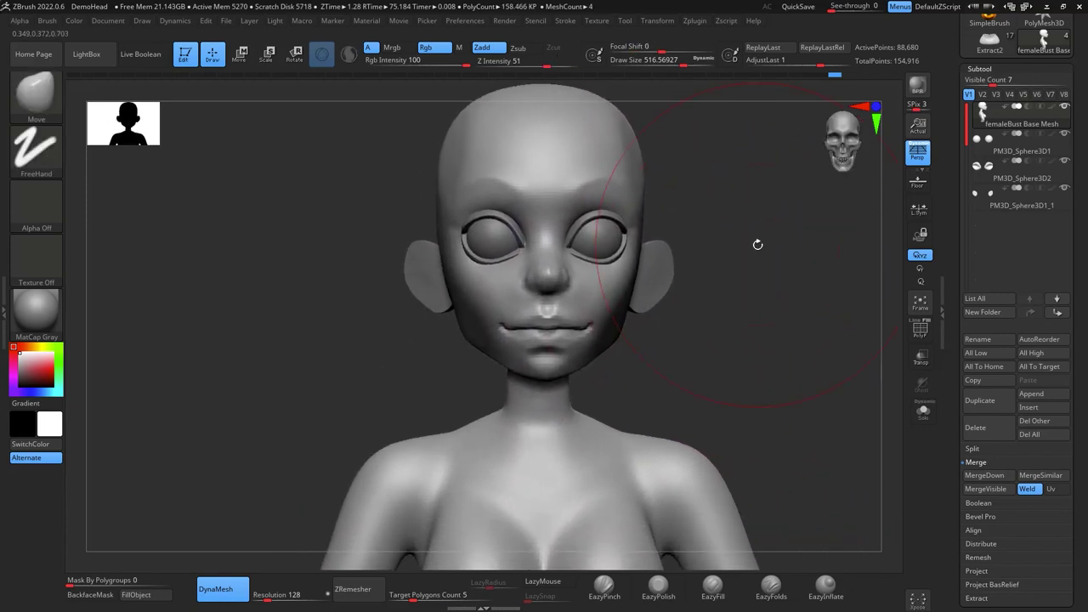
pyautogui.moveTo(705, 323); pyautogui.dragTo(763, 347)
pyautogui.moveTo(729, 323)
pyautogui.mouseDown()
pyautogui.moveTo(764, 325)
pyautogui.moveTo(741, 324)
pyautogui.mouseUp()
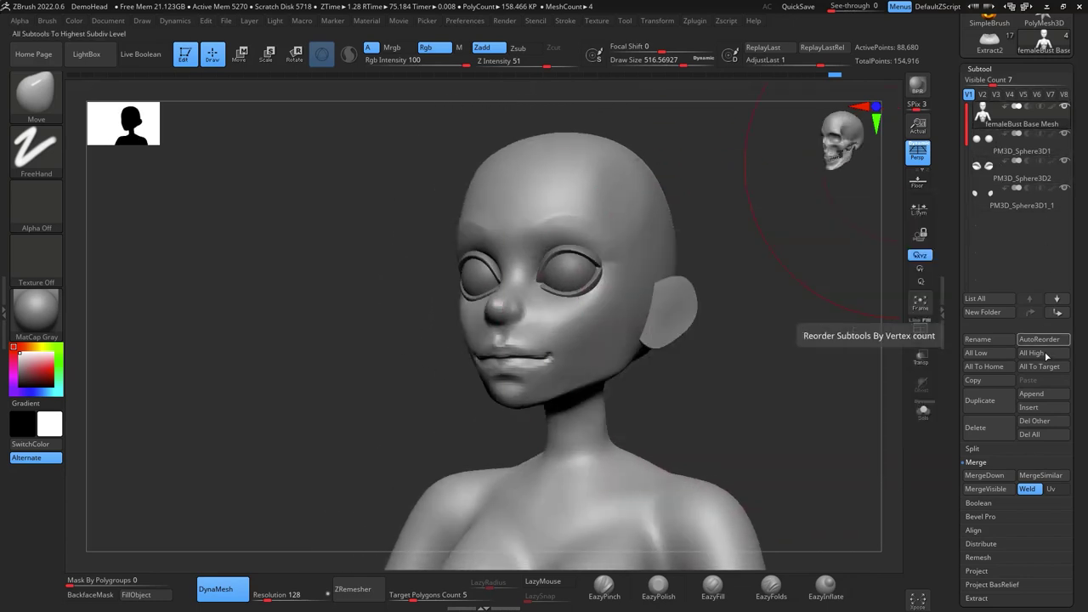
# Move the bust mesh below the eyeballs in the subtool order and merge the eyelids and ears into it
pyautogui.click(1057, 313)
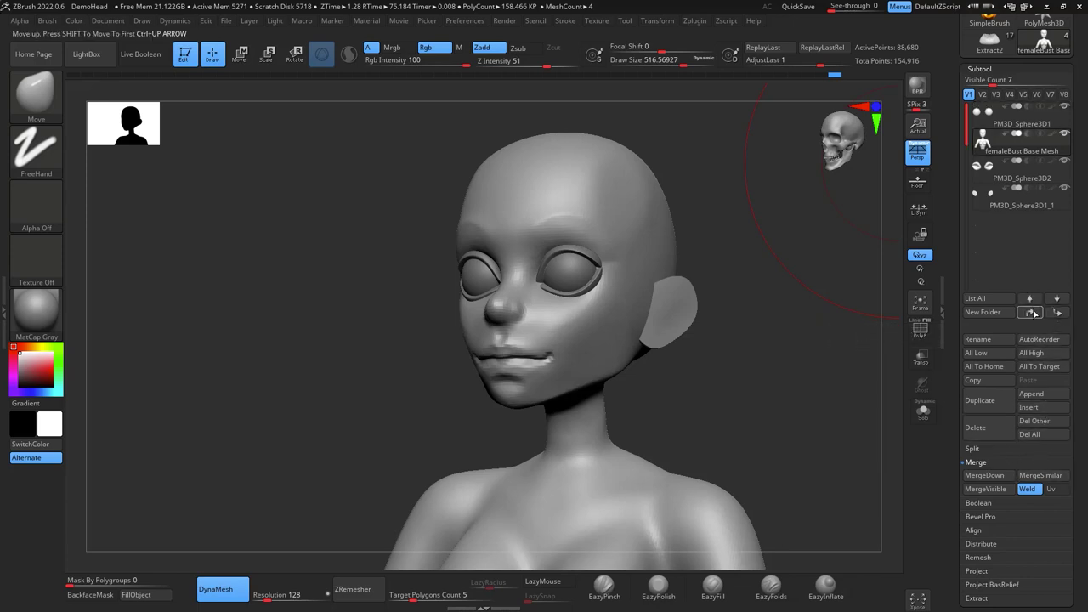
pyautogui.click(1006, 475)
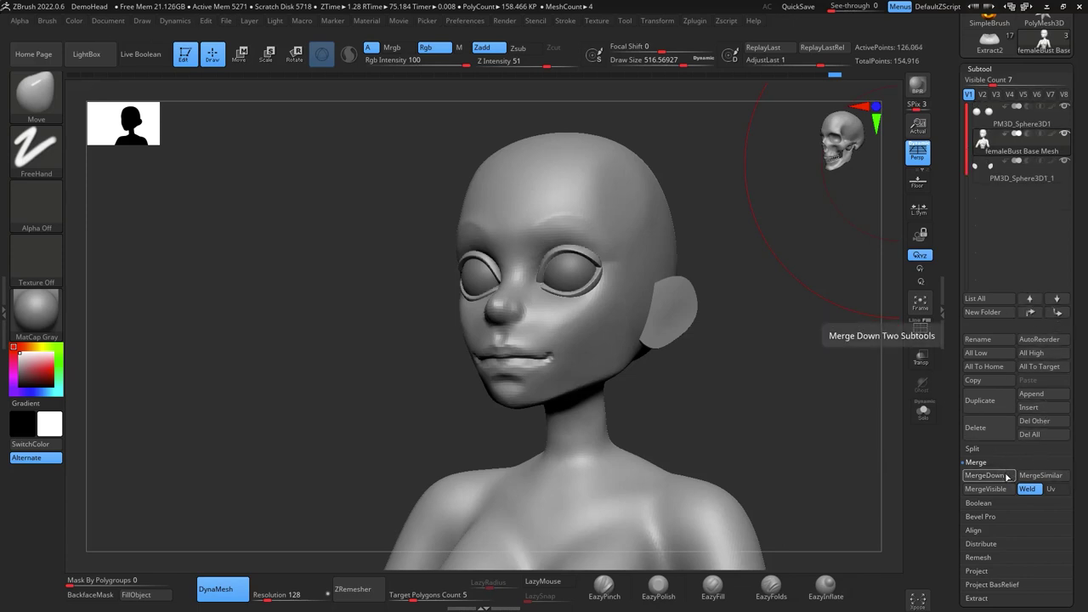
pyautogui.click(1009, 477)
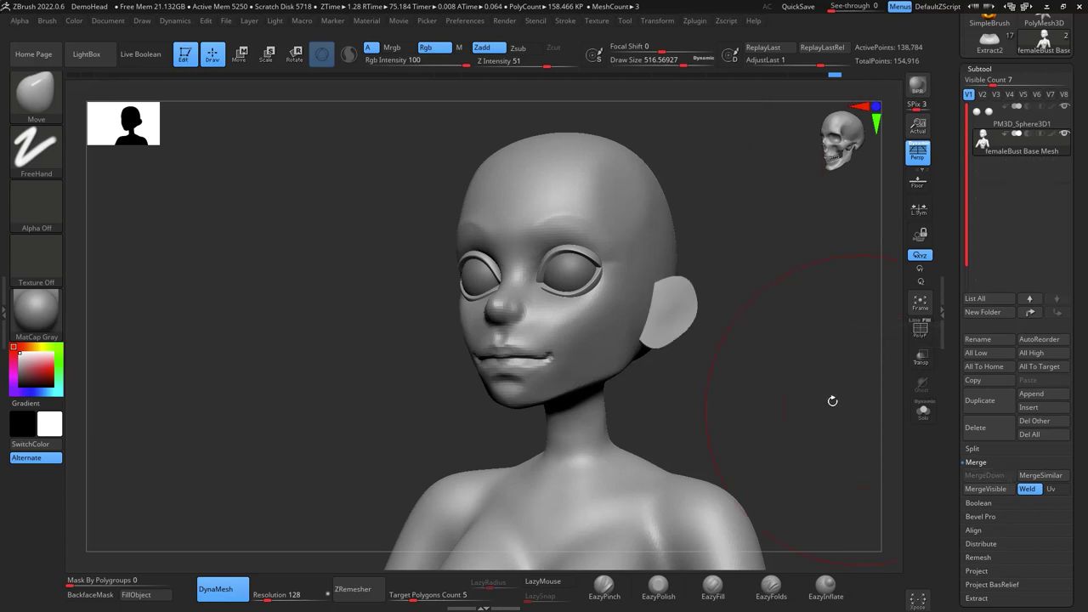
# Set the DynaMesh resolution to 256 and remesh the merged bust, eyelids and ears
pyautogui.keyDown('shift'); pyautogui.moveTo(830, 400); pyautogui.dragTo(747, 316); pyautogui.keyUp('shift')
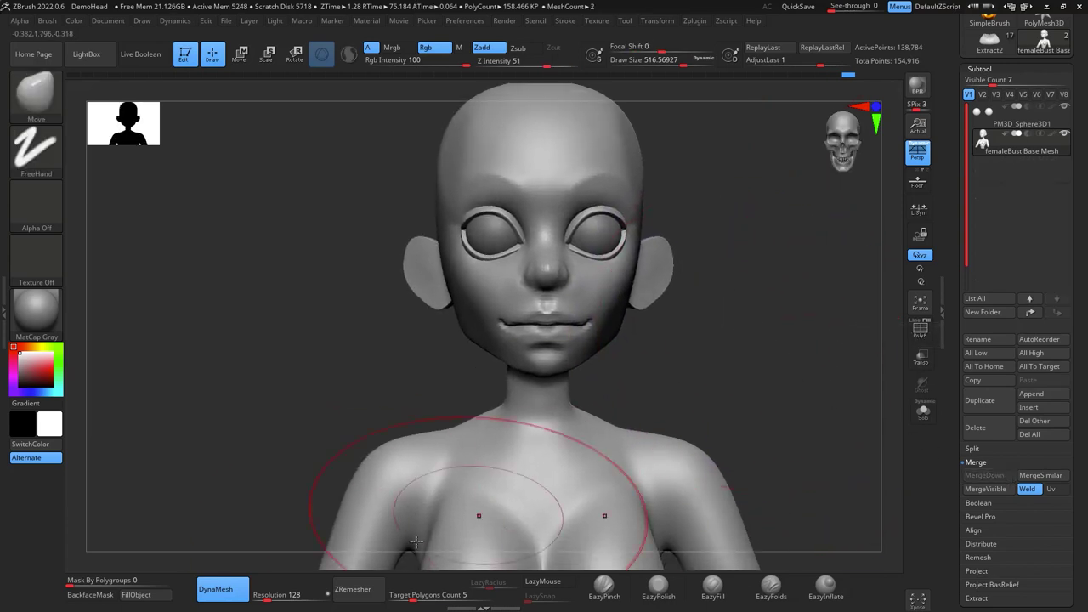
pyautogui.click(291, 594)
pyautogui.write('256')
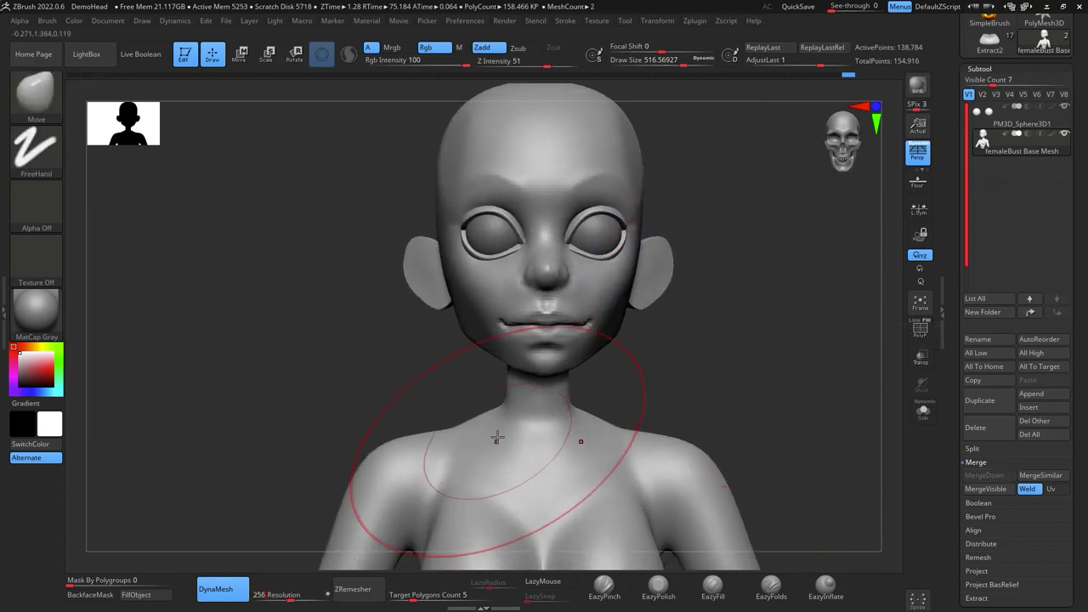
pyautogui.keyDown('ctrl'); pyautogui.moveTo(769, 287); pyautogui.dragTo(758, 314); pyautogui.keyUp('ctrl')
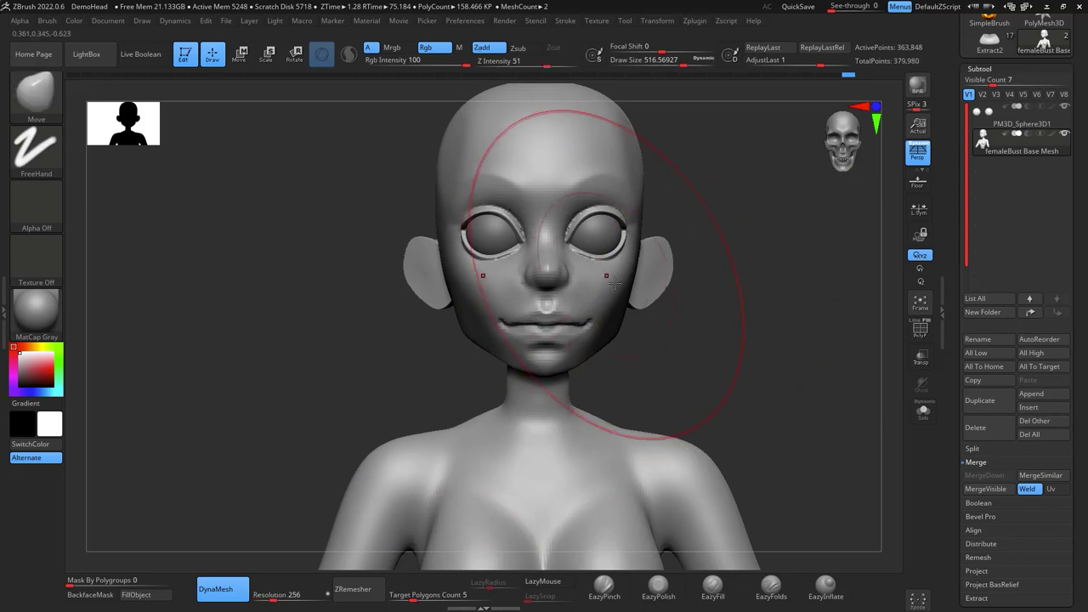
# Smooth the seams where the eyelids join the face at draw size about 68
pyautogui.moveTo(603, 275); pyautogui.dragTo(780, 258, button='right')
pyautogui.moveTo(780, 258)
pyautogui.mouseDown()
pyautogui.moveTo(824, 330)
pyautogui.moveTo(804, 316)
pyautogui.moveTo(794, 279)
pyautogui.moveTo(805, 300)
pyautogui.moveTo(784, 315)
pyautogui.moveTo(740, 317)
pyautogui.mouseUp()
pyautogui.press('space')
pyautogui.moveTo(513, 270)
pyautogui.keyDown('shift'); pyautogui.mouseDown()
pyautogui.moveTo(513, 293)
pyautogui.moveTo(537, 234)
pyautogui.moveTo(566, 220)
pyautogui.mouseUp(); pyautogui.keyUp('shift')
pyautogui.moveTo(507, 295)
pyautogui.keyDown('shift'); pyautogui.mouseDown()
pyautogui.moveTo(618, 269)
pyautogui.moveTo(577, 317)
pyautogui.mouseUp(); pyautogui.keyUp('shift')
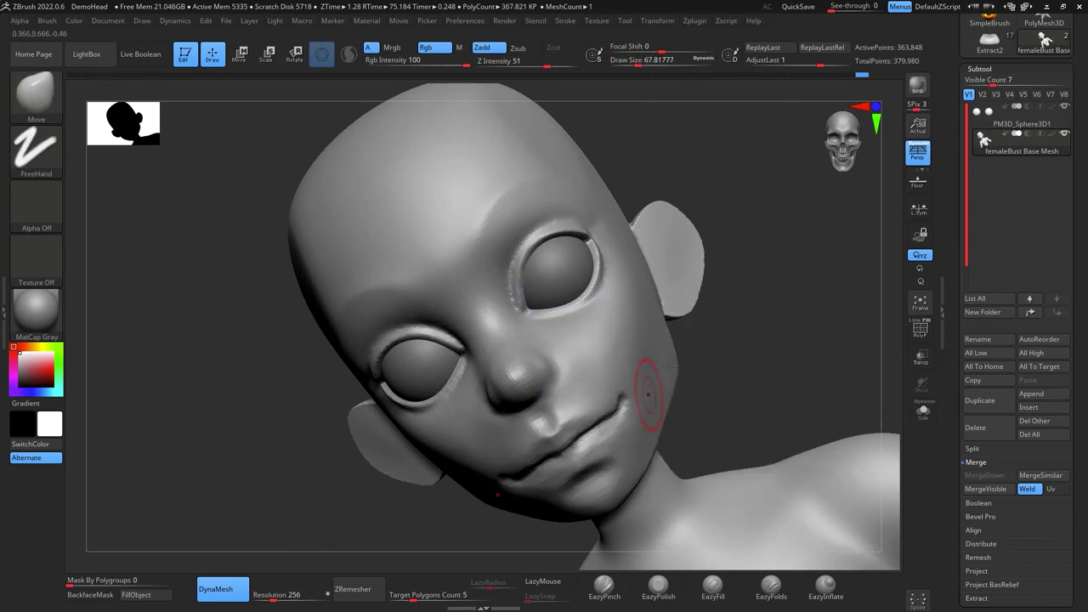
pyautogui.moveTo(755, 304); pyautogui.dragTo(685, 243)
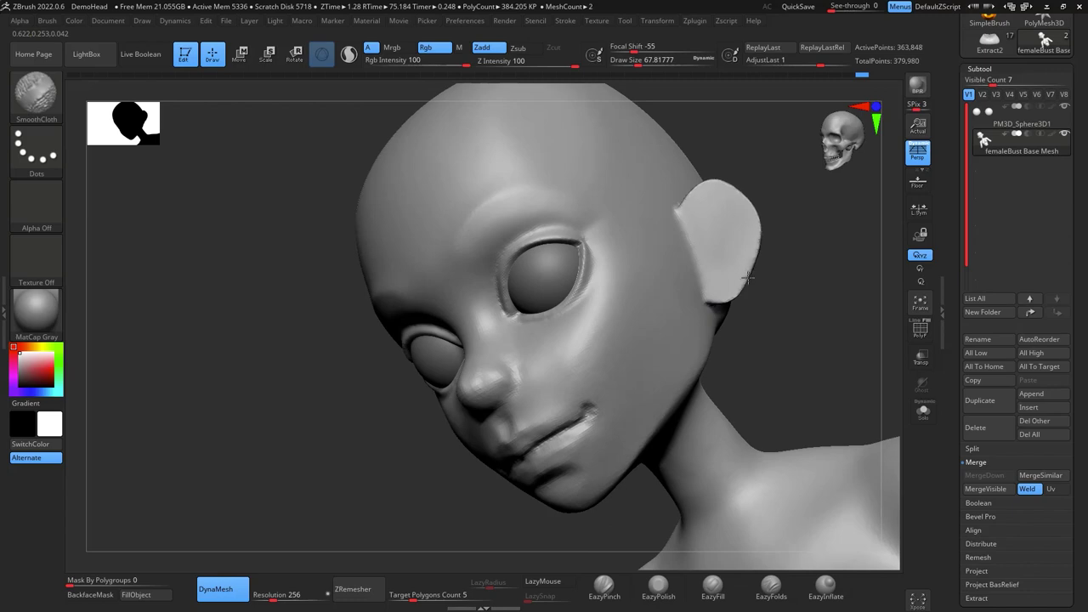
# Carve the hollow of the ear with the ClayBuildup brush at draw size about 37, then smooth it
pyautogui.moveTo(775, 276)
pyautogui.mouseDown()
pyautogui.moveTo(828, 292)
pyautogui.moveTo(787, 294)
pyautogui.moveTo(778, 316)
pyautogui.moveTo(789, 323)
pyautogui.mouseUp()
pyautogui.press('b')
pyautogui.press('c')
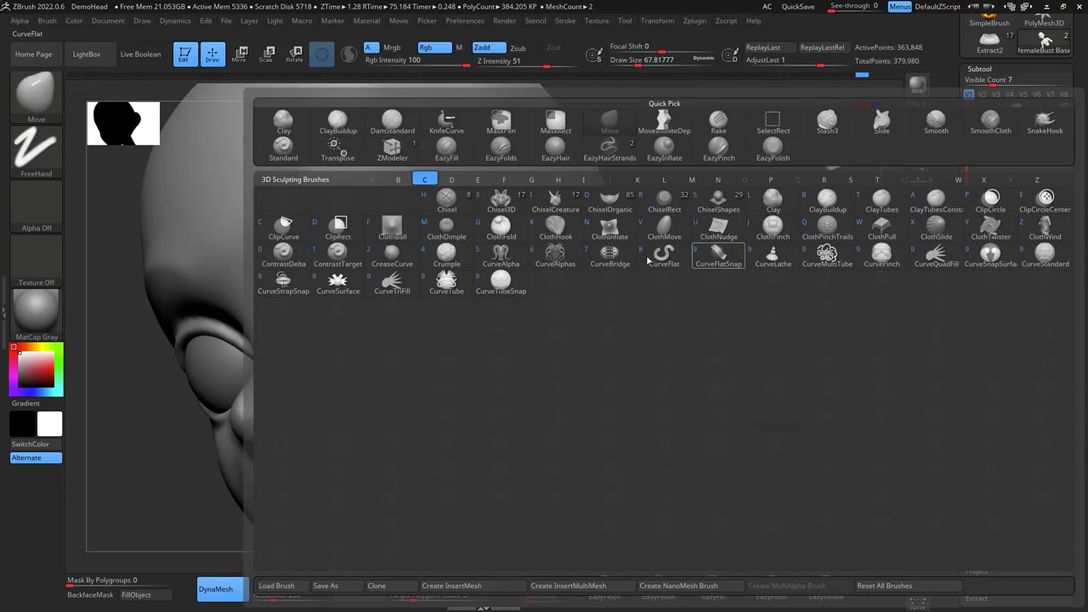
pyautogui.press('b')
pyautogui.press('space')
pyautogui.moveTo(630, 272)
pyautogui.mouseDown()
pyautogui.moveTo(619, 272)
pyautogui.moveTo(619, 249)
pyautogui.moveTo(621, 292)
pyautogui.mouseUp()
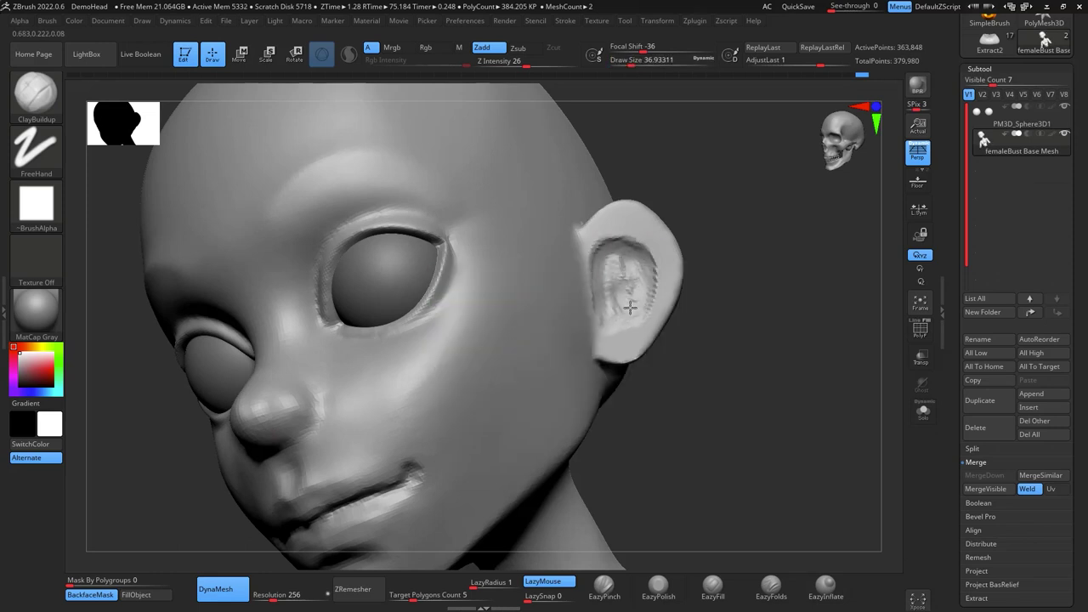
pyautogui.moveTo(629, 269); pyautogui.dragTo(635, 301)
pyautogui.moveTo(754, 327)
pyautogui.mouseDown()
pyautogui.moveTo(648, 342)
pyautogui.moveTo(757, 326)
pyautogui.moveTo(667, 311)
pyautogui.mouseUp()
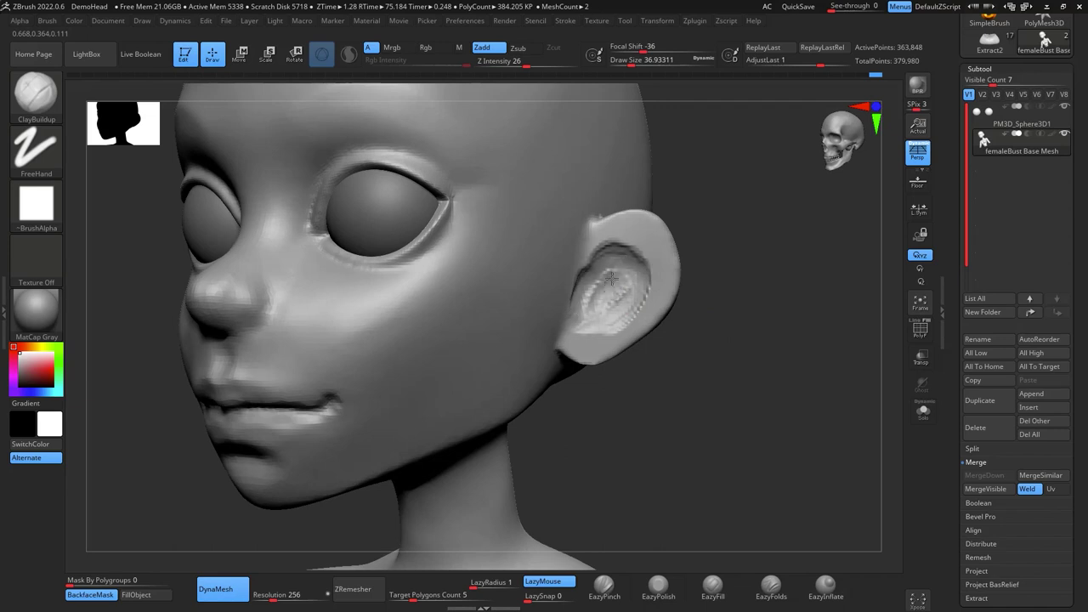
pyautogui.moveTo(611, 279); pyautogui.dragTo(615, 293)
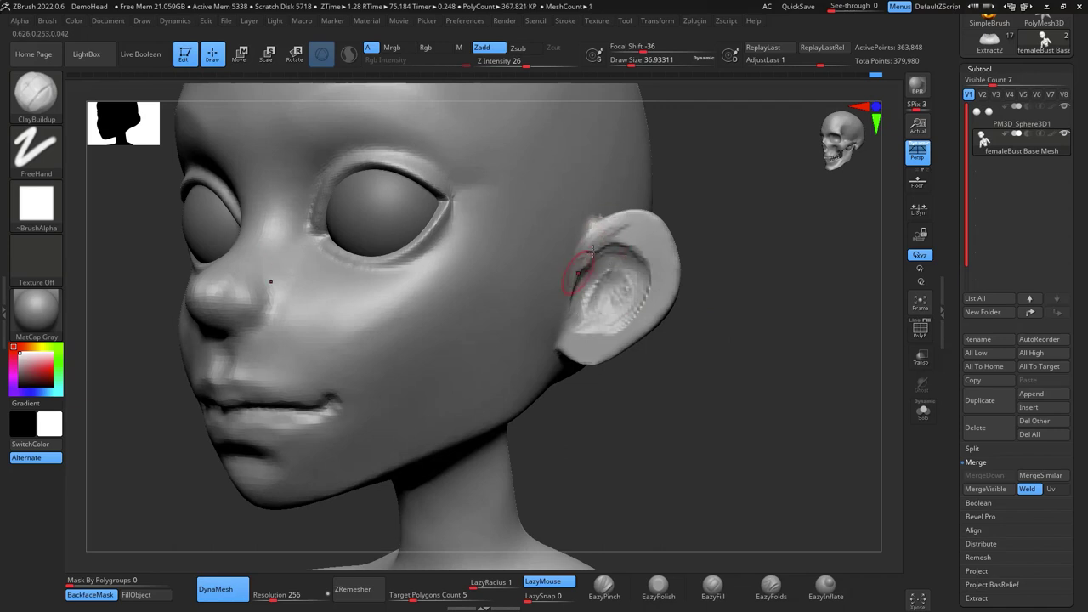
pyautogui.press('shift')
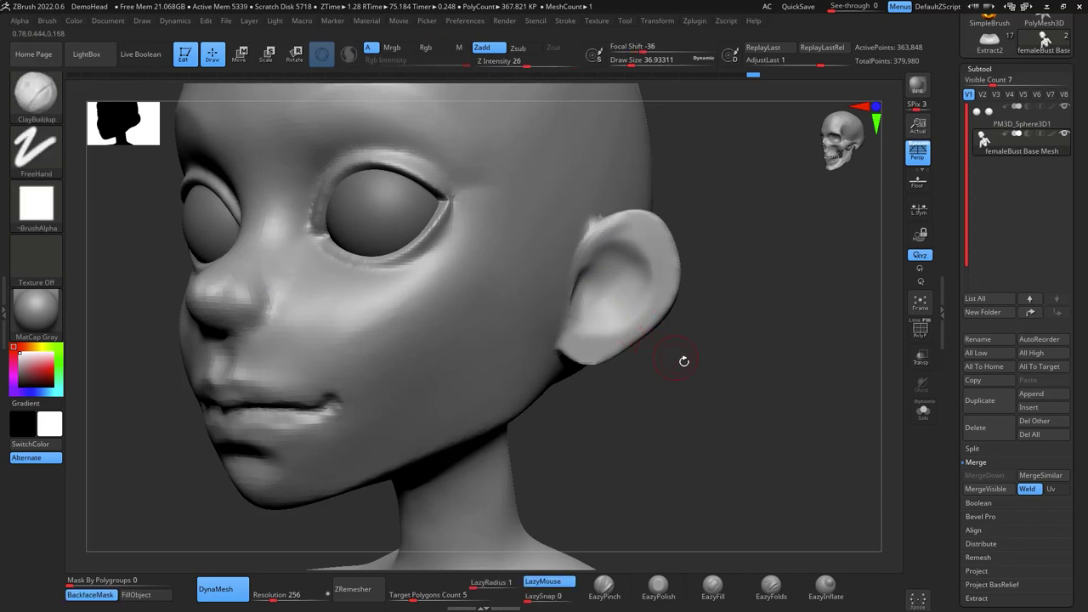
# Dig the ear canal opening with ClayBuildup at draw size about 29, remesh with DynaMesh and smooth the hole
pyautogui.moveTo(683, 361)
pyautogui.mouseDown()
pyautogui.moveTo(610, 336)
pyautogui.moveTo(600, 306)
pyautogui.mouseUp()
pyautogui.press('space')
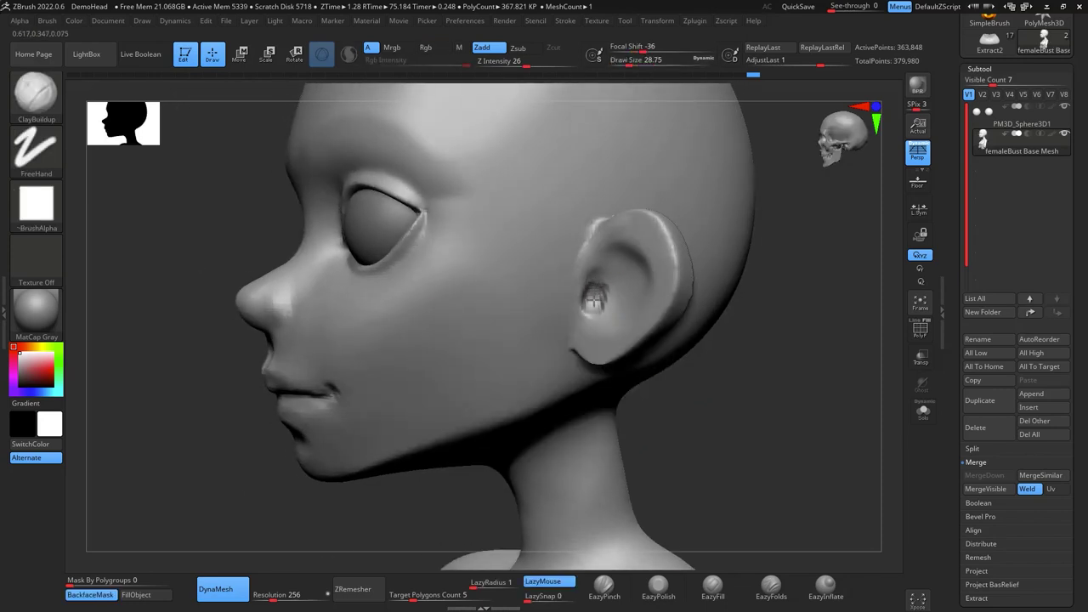
pyautogui.keyDown('ctrl'); pyautogui.moveTo(744, 332); pyautogui.dragTo(767, 372); pyautogui.keyUp('ctrl')
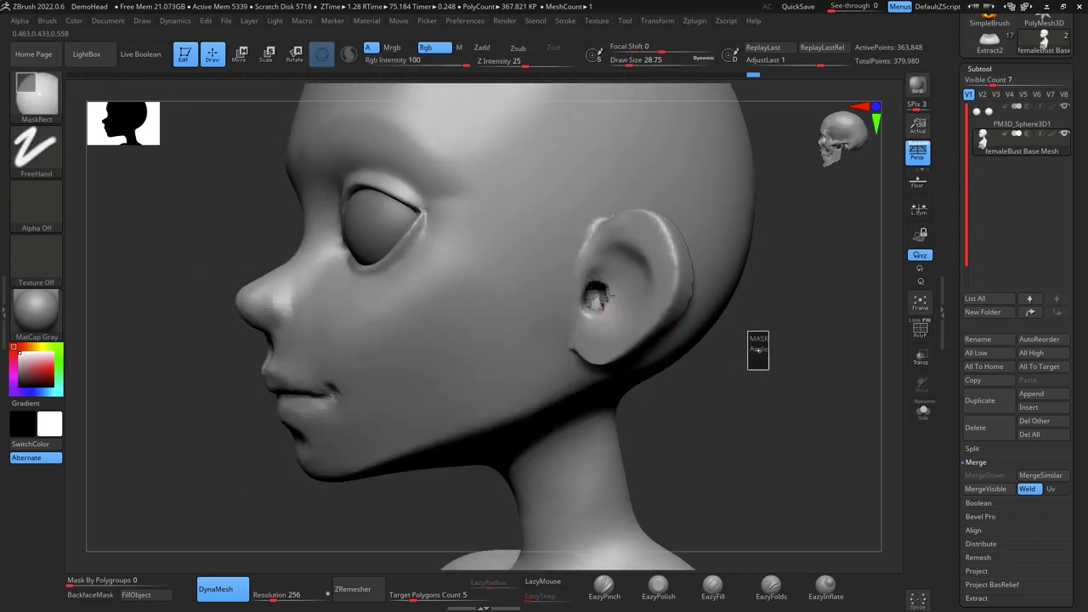
pyautogui.press('shift')
pyautogui.moveTo(760, 325)
pyautogui.mouseDown()
pyautogui.moveTo(796, 321)
pyautogui.moveTo(770, 308)
pyautogui.moveTo(762, 332)
pyautogui.mouseUp()
pyautogui.press('space')
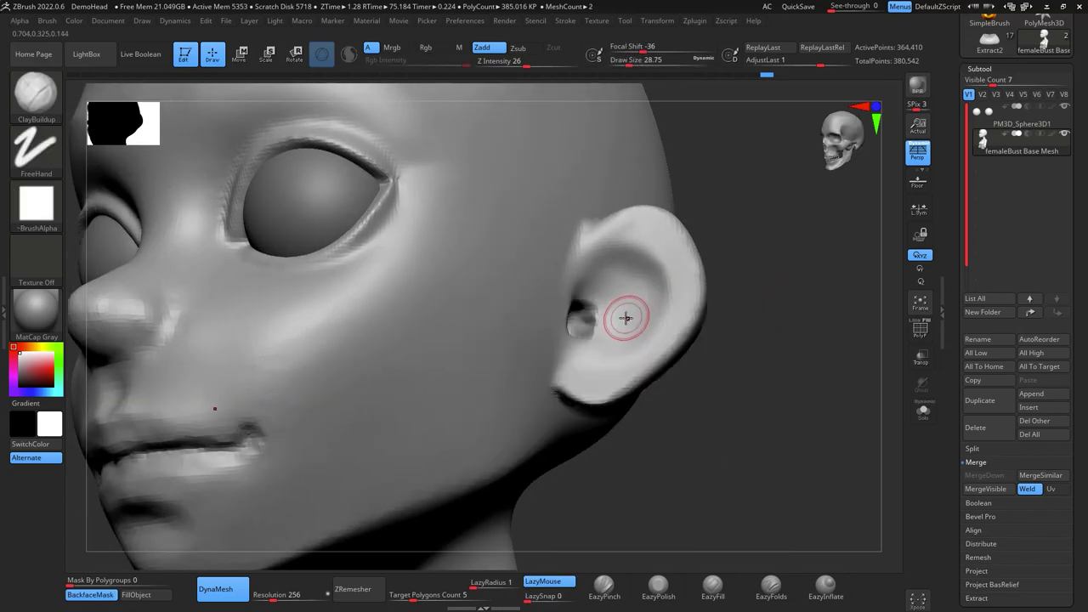
# Crease the inner edge of the ear rim with the DamStandard brush and soften the line
pyautogui.press('b')
pyautogui.press('d')
pyautogui.press('s')
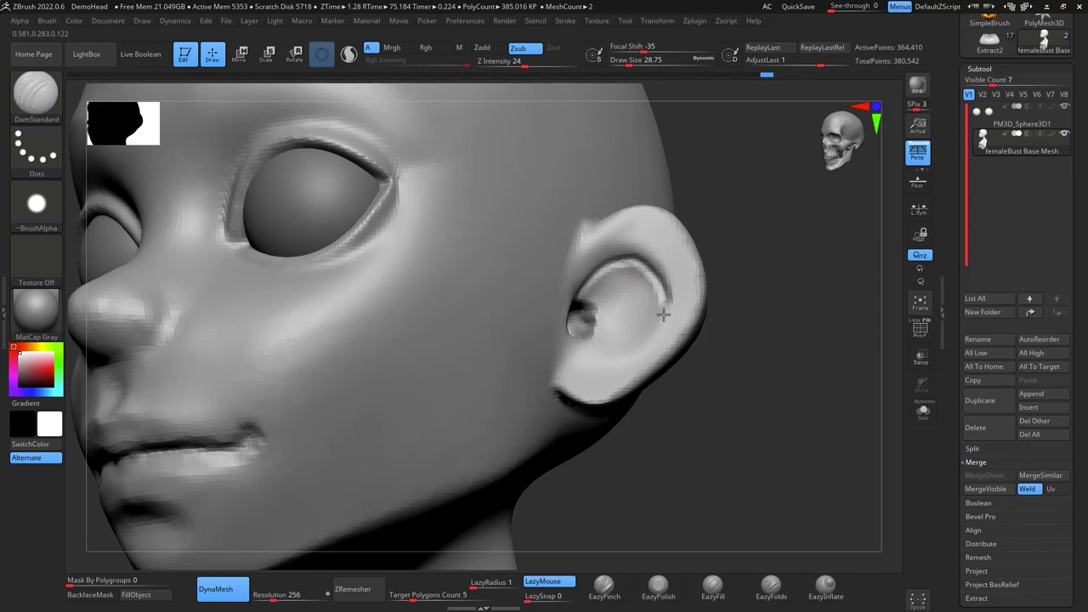
pyautogui.moveTo(664, 314); pyautogui.dragTo(670, 330)
pyautogui.moveTo(779, 311); pyautogui.dragTo(767, 306)
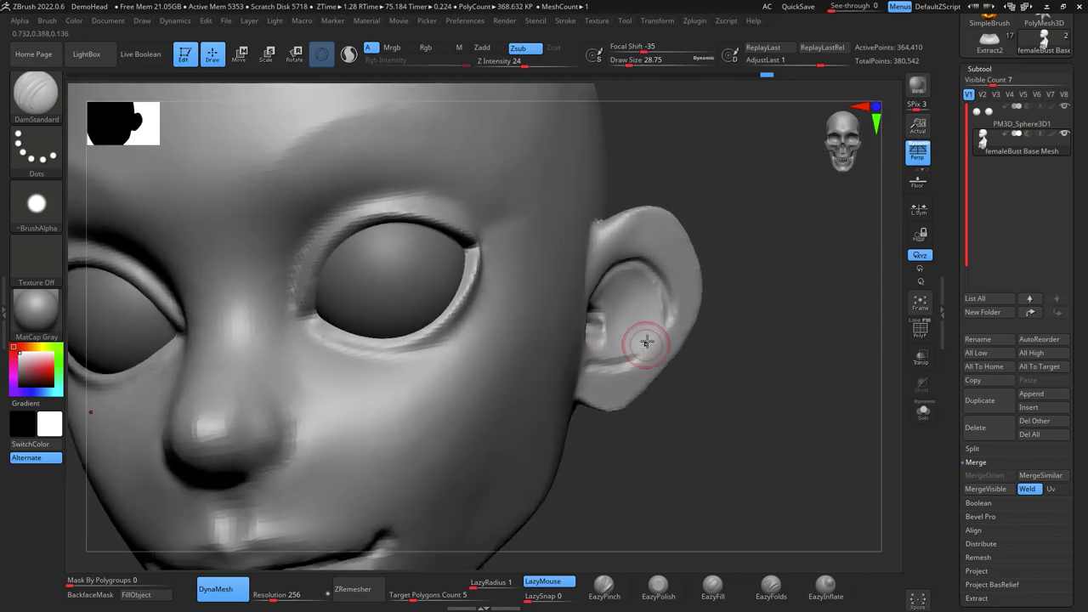
pyautogui.keyDown('shift'); pyautogui.moveTo(663, 312); pyautogui.dragTo(660, 301); pyautogui.keyUp('shift')
# Build up the inner fold inside the ear with the ClayBuildup brush at draw size about 29, then smooth it
pyautogui.press('b')
pyautogui.press('c')
pyautogui.press('b')
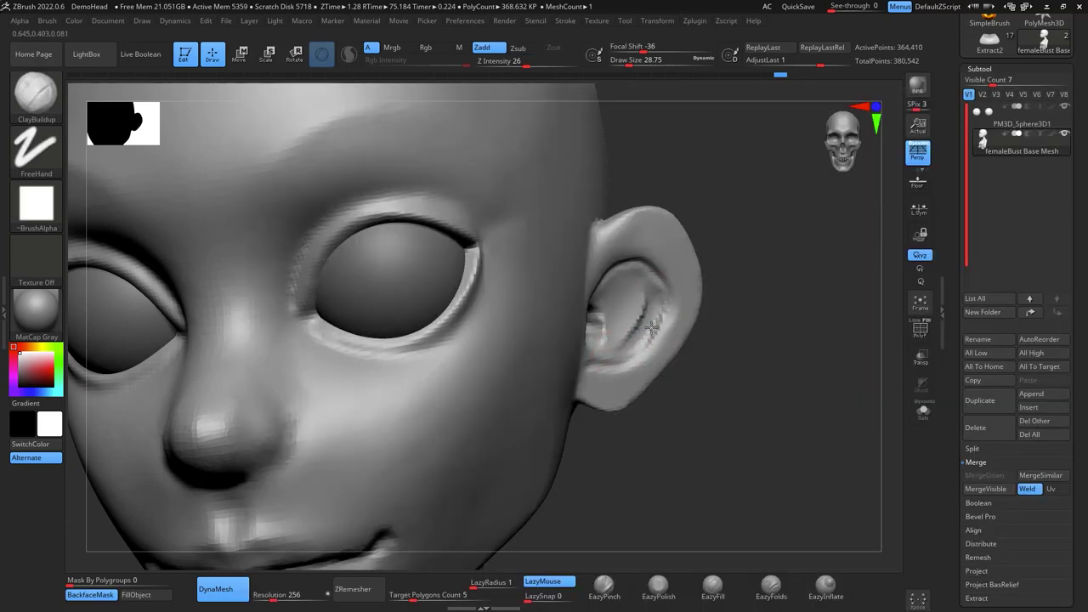
pyautogui.press('shift')
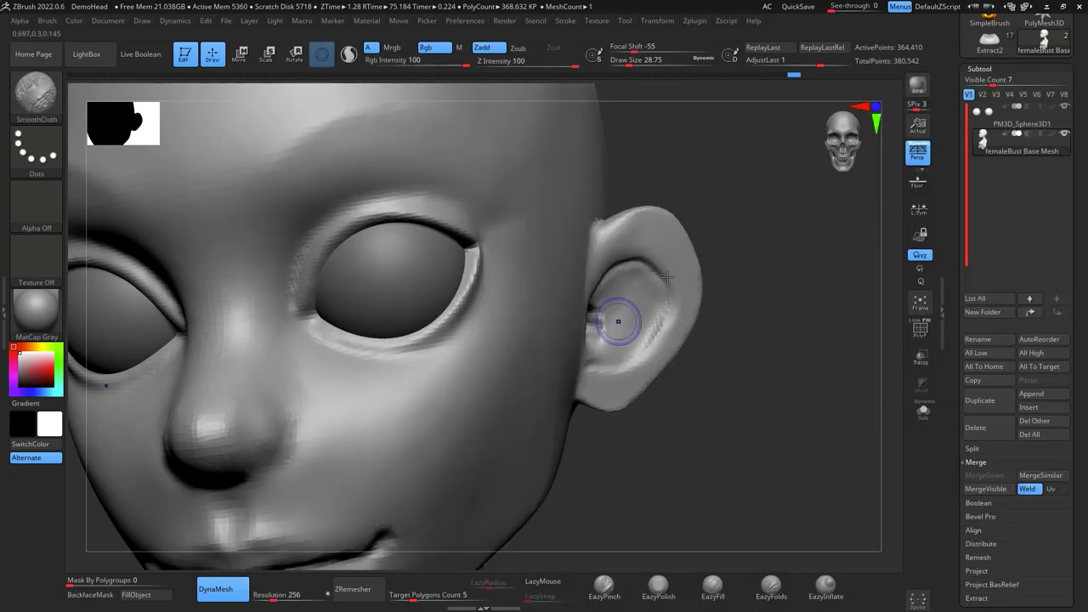
pyautogui.moveTo(738, 299)
pyautogui.mouseDown()
pyautogui.moveTo(785, 323)
pyautogui.moveTo(762, 340)
pyautogui.moveTo(720, 285)
pyautogui.mouseUp()
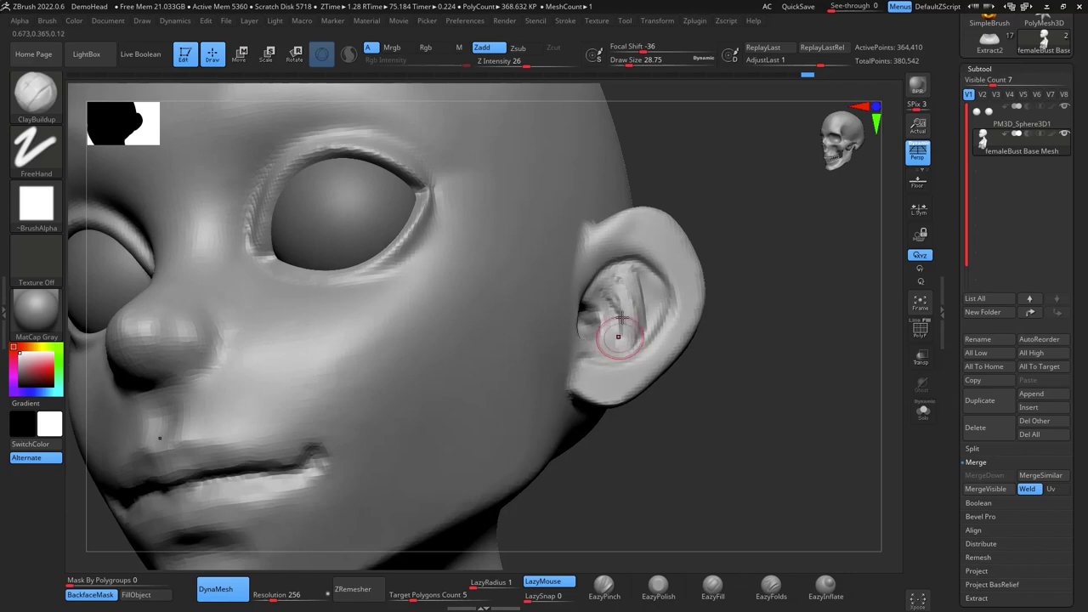
pyautogui.moveTo(621, 332)
pyautogui.keyDown('shift'); pyautogui.mouseDown()
pyautogui.moveTo(614, 345)
pyautogui.moveTo(628, 333)
pyautogui.mouseUp(); pyautogui.keyUp('shift')
# Crease the groove alongside the ear's inner fold with the DamStandard brush
pyautogui.press('b')
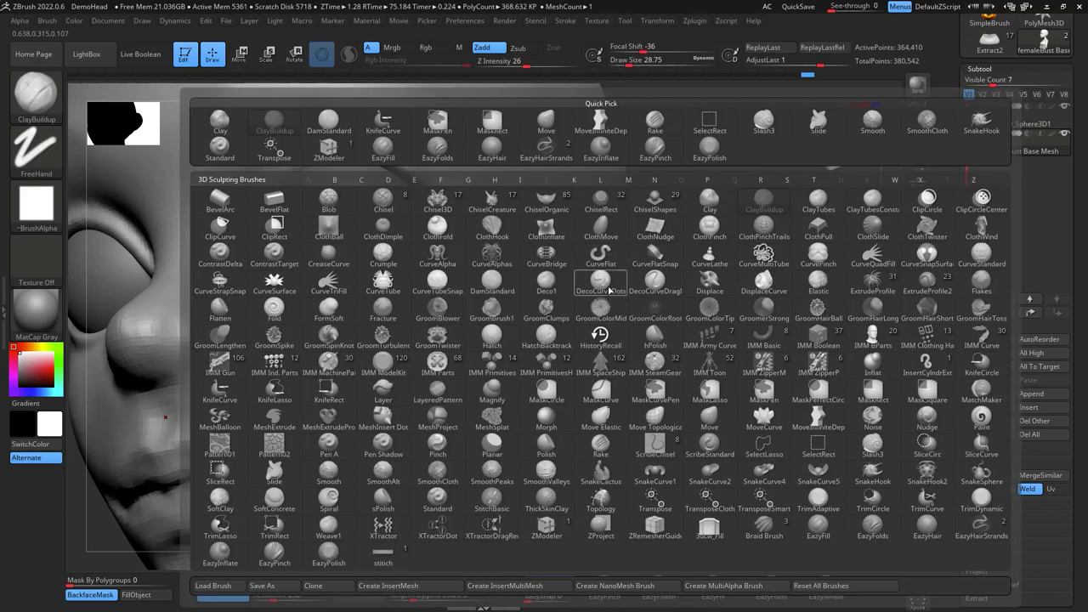
pyautogui.press('d')
pyautogui.press('s')
pyautogui.moveTo(640, 272); pyautogui.dragTo(632, 340)
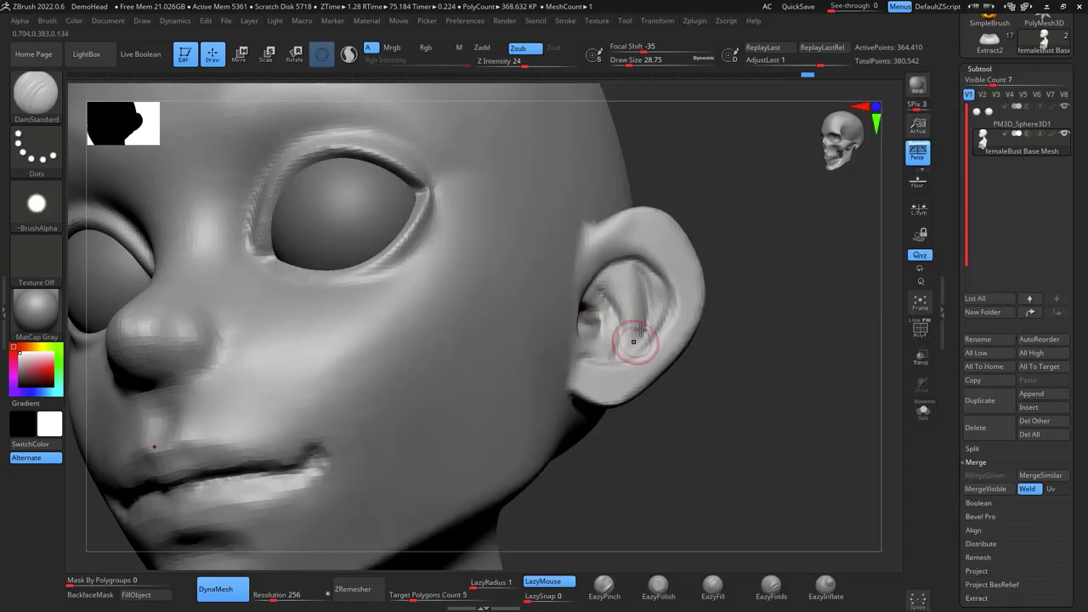
# Shape the area around the ear canal with the ClayBuildup brush and smooth the inner ear
pyautogui.press('b')
pyautogui.press('c')
pyautogui.press('b')
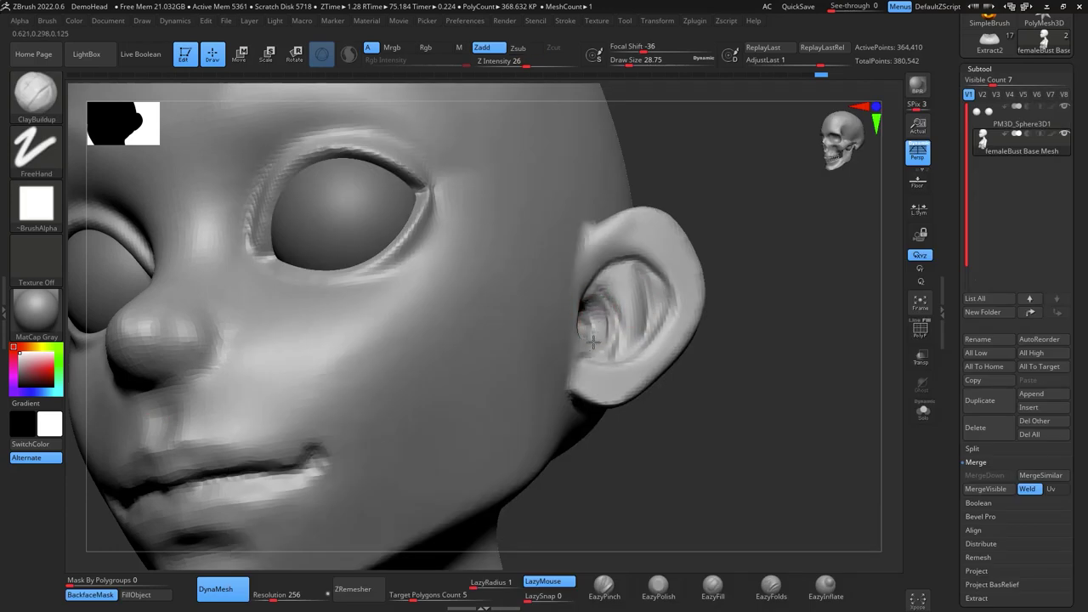
pyautogui.moveTo(837, 364); pyautogui.dragTo(748, 374)
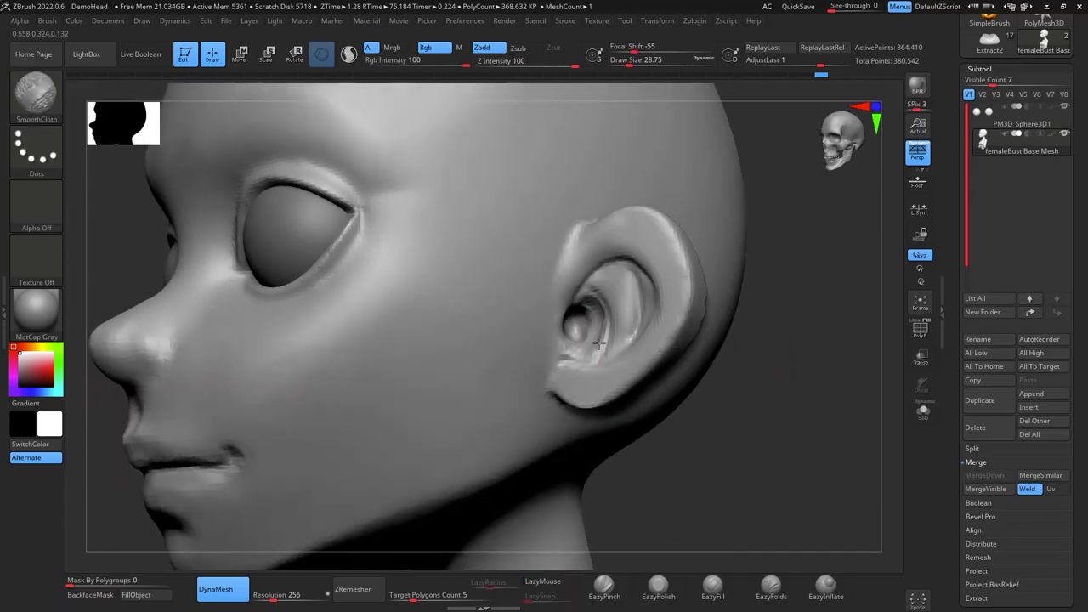
pyautogui.moveTo(652, 348); pyautogui.dragTo(833, 433, button='right')
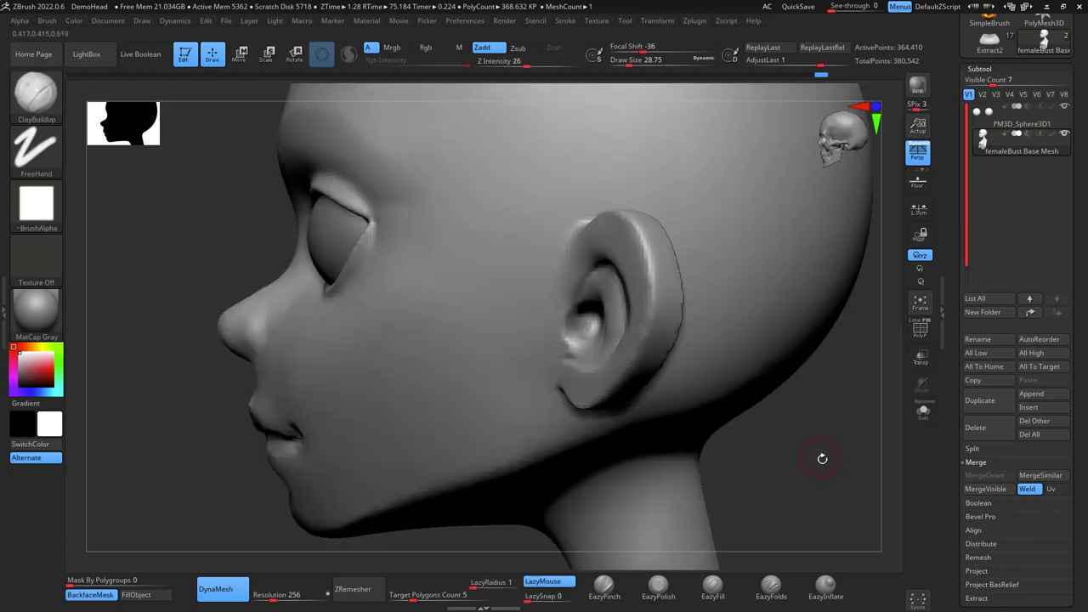
# Adjust the shape of the ear's inner fold with the Move brush at draw size about 62
pyautogui.moveTo(826, 451)
pyautogui.mouseDown(button='right')
pyautogui.moveTo(804, 452)
pyautogui.moveTo(799, 347)
pyautogui.mouseUp(button='right')
pyautogui.keyDown('alt'); pyautogui.moveTo(799, 347); pyautogui.dragTo(748, 322); pyautogui.keyUp('alt')
pyautogui.press('b')
pyautogui.press('m')
pyautogui.press('v')
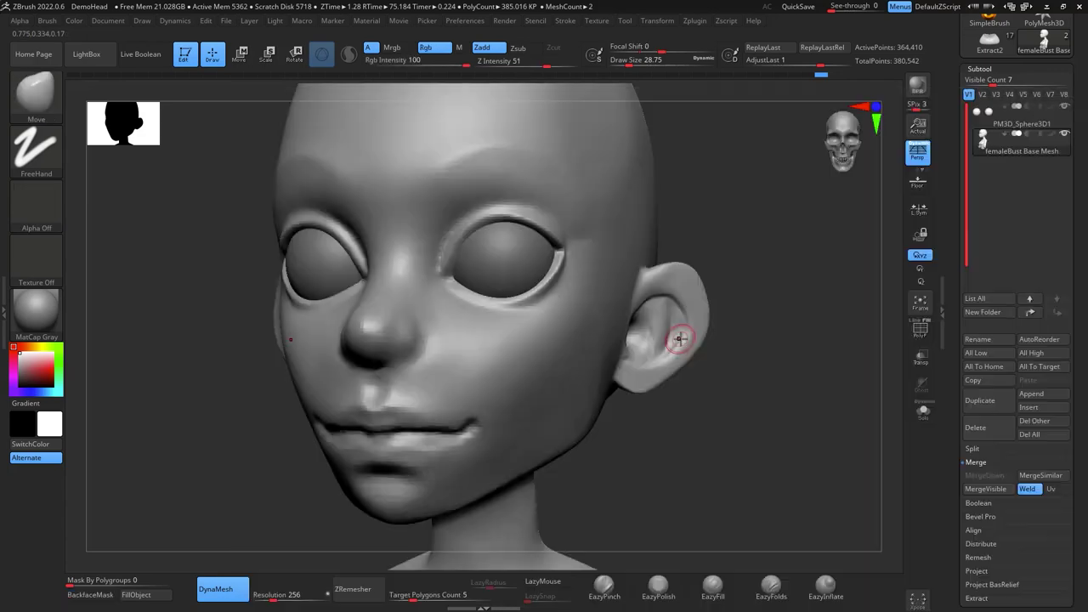
pyautogui.press('space')
pyautogui.moveTo(679, 334); pyautogui.dragTo(664, 326)
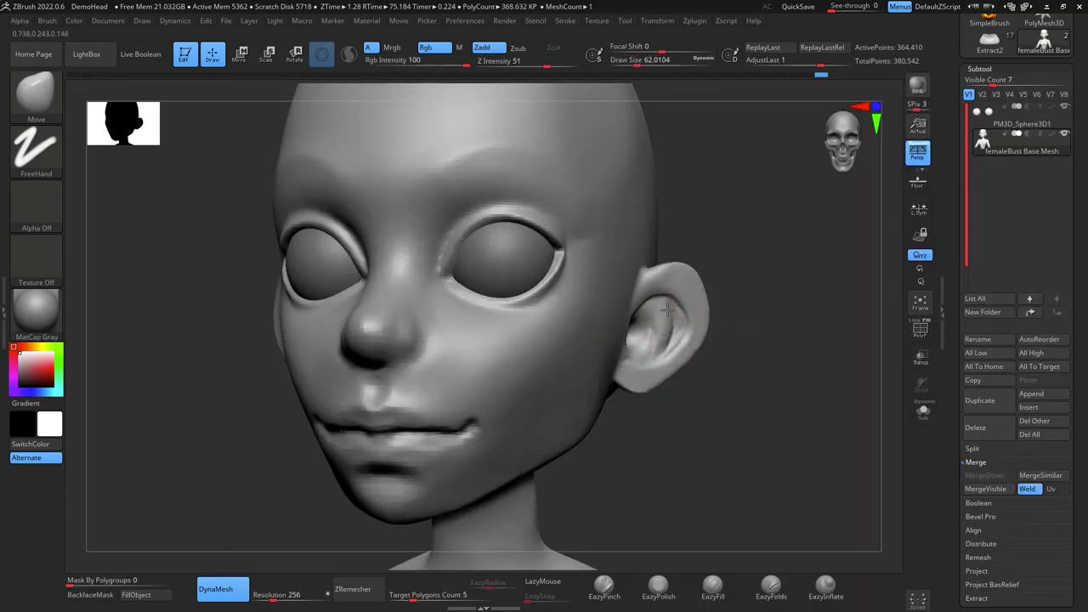
# Reshape the front of the neck in profile with the Move brush at draw size about 172 and smooth it
pyautogui.keyDown('shift'); pyautogui.moveTo(759, 266); pyautogui.dragTo(792, 317); pyautogui.keyUp('shift')
pyautogui.keyDown('alt'); pyautogui.moveTo(761, 406); pyautogui.dragTo(757, 378); pyautogui.keyUp('alt')
pyautogui.moveTo(761, 391)
pyautogui.mouseDown()
pyautogui.moveTo(740, 400)
pyautogui.moveTo(750, 397)
pyautogui.mouseUp()
pyautogui.moveTo(750, 396); pyautogui.dragTo(755, 338, button='right')
pyautogui.moveTo(754, 337)
pyautogui.mouseDown()
pyautogui.moveTo(718, 361)
pyautogui.moveTo(670, 314)
pyautogui.moveTo(637, 304)
pyautogui.mouseUp()
pyautogui.moveTo(714, 304)
pyautogui.keyDown('shift'); pyautogui.mouseDown()
pyautogui.moveTo(727, 320)
pyautogui.moveTo(728, 291)
pyautogui.moveTo(734, 352)
pyautogui.mouseUp(); pyautogui.keyUp('shift')
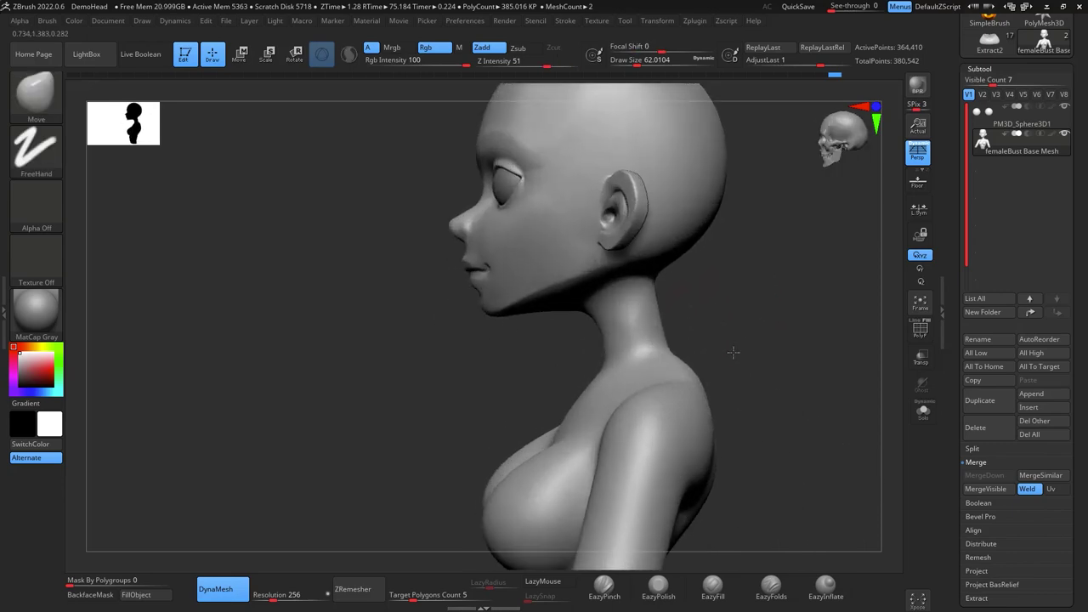
pyautogui.press('b')
pyautogui.press('m')
pyautogui.press('v')
pyautogui.press('space')
pyautogui.moveTo(633, 371); pyautogui.dragTo(651, 371)
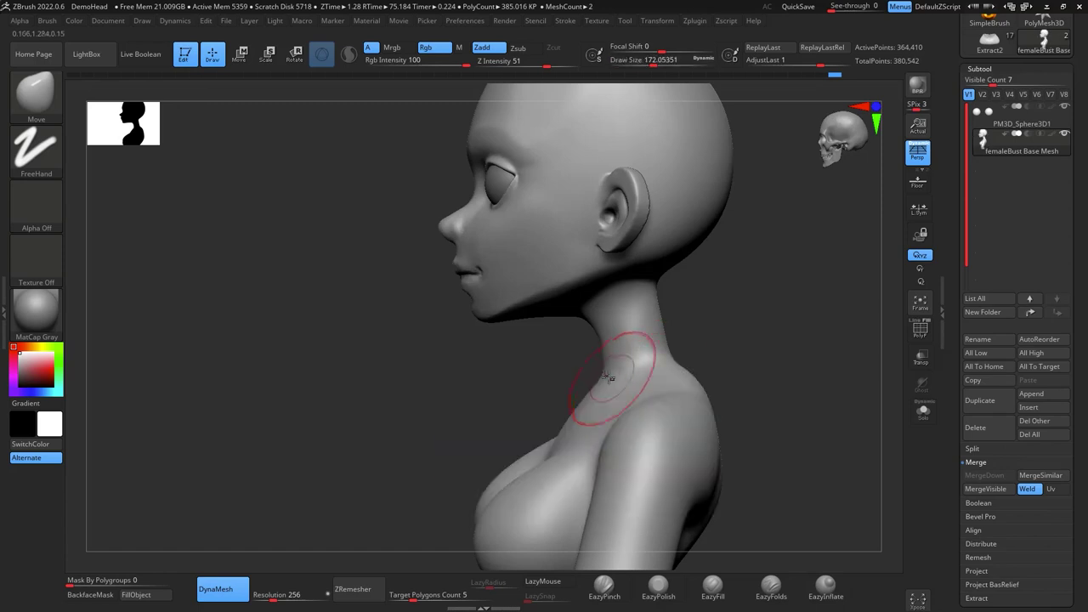
pyautogui.press('shift')
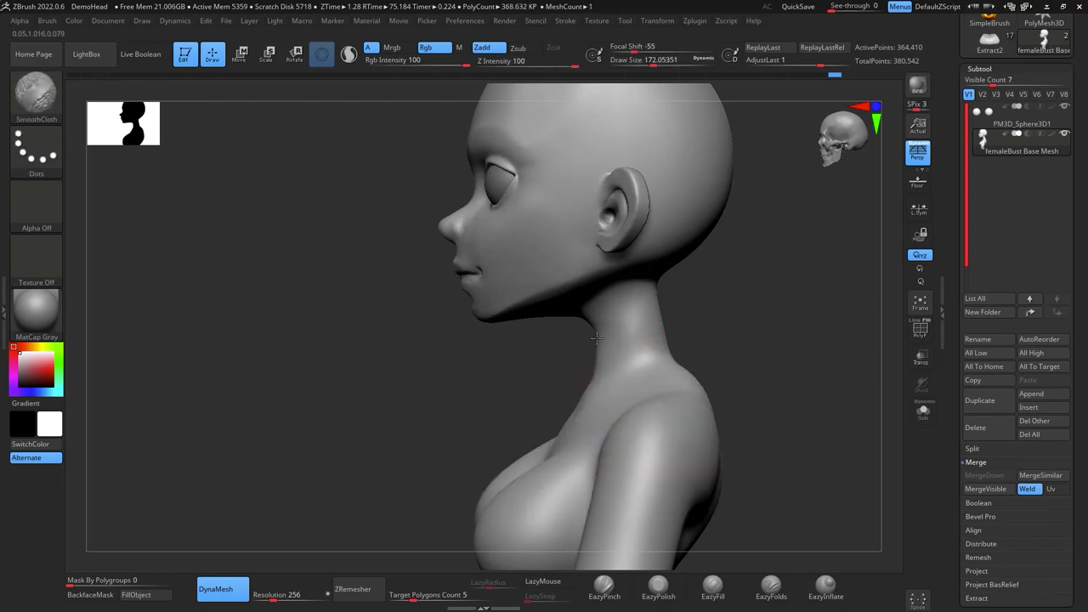
pyautogui.press('shift')
# Smooth the transition from the neck into the shoulders at the front and back at draw size about 172
pyautogui.moveTo(702, 330); pyautogui.dragTo(795, 327)
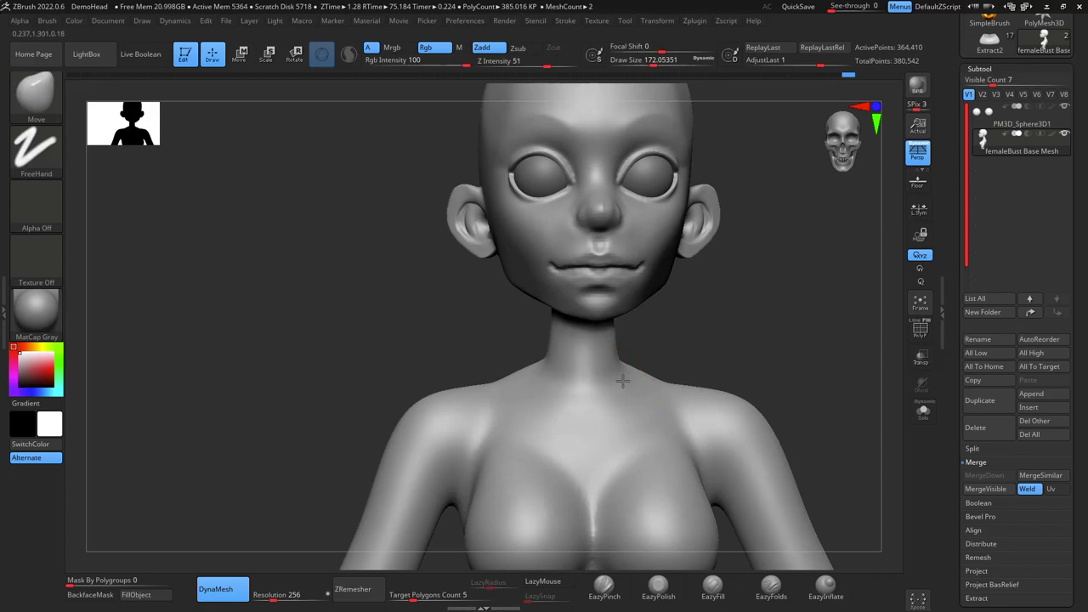
pyautogui.keyDown('shift'); pyautogui.moveTo(626, 380); pyautogui.dragTo(631, 417); pyautogui.keyUp('shift')
pyautogui.moveTo(769, 316)
pyautogui.mouseDown()
pyautogui.moveTo(829, 302)
pyautogui.moveTo(836, 331)
pyautogui.moveTo(771, 253)
pyautogui.moveTo(796, 299)
pyautogui.moveTo(762, 304)
pyautogui.mouseUp()
pyautogui.press('shift')
pyautogui.moveTo(684, 302); pyautogui.dragTo(783, 311)
pyautogui.keyDown('shift'); pyautogui.moveTo(552, 374); pyautogui.dragTo(538, 404); pyautogui.keyUp('shift')
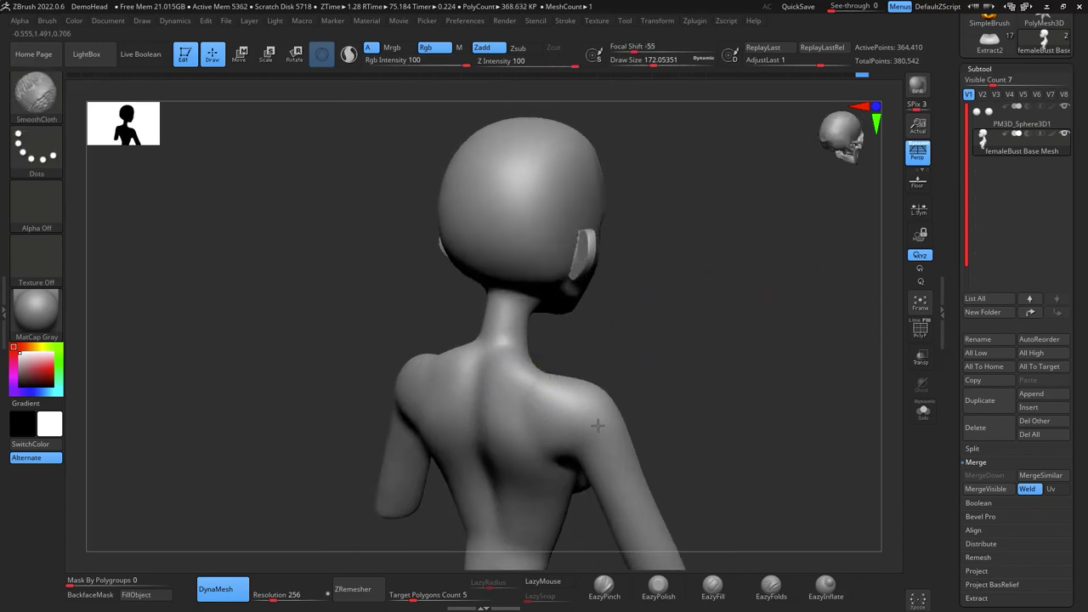
# Select the eyeball subtool PM3D_Sphere1 and nudge the eyeballs slightly back into their sockets
pyautogui.moveTo(700, 315)
pyautogui.mouseDown()
pyautogui.moveTo(748, 301)
pyautogui.moveTo(730, 312)
pyautogui.moveTo(750, 367)
pyautogui.moveTo(763, 335)
pyautogui.moveTo(760, 359)
pyautogui.moveTo(694, 342)
pyautogui.moveTo(779, 368)
pyautogui.moveTo(845, 348)
pyautogui.mouseUp()
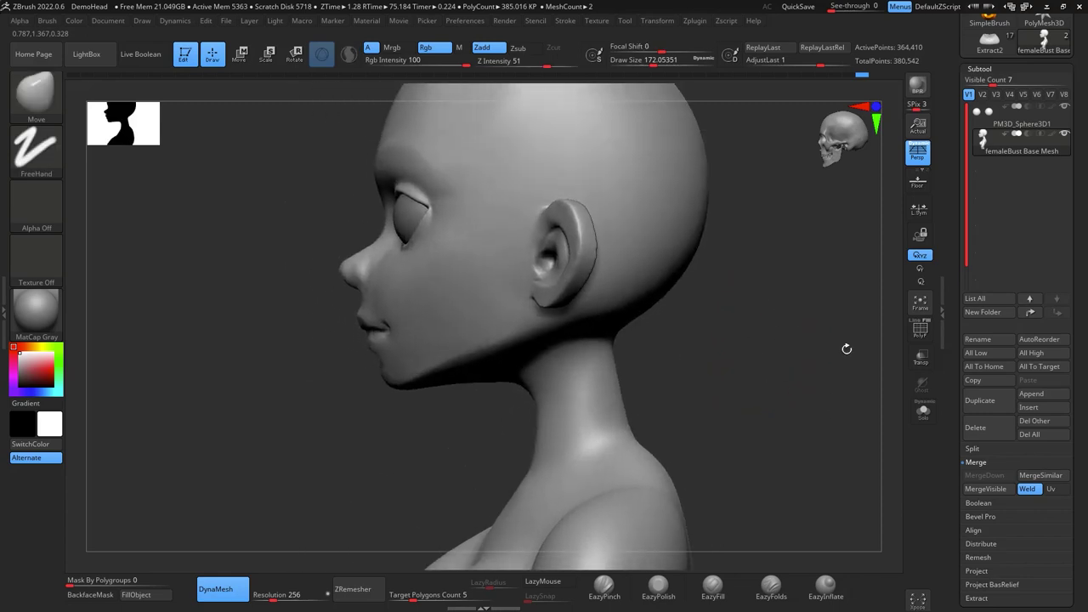
pyautogui.click(1020, 121)
pyautogui.keyDown('alt'); pyautogui.moveTo(779, 272); pyautogui.dragTo(868, 372); pyautogui.keyUp('alt')
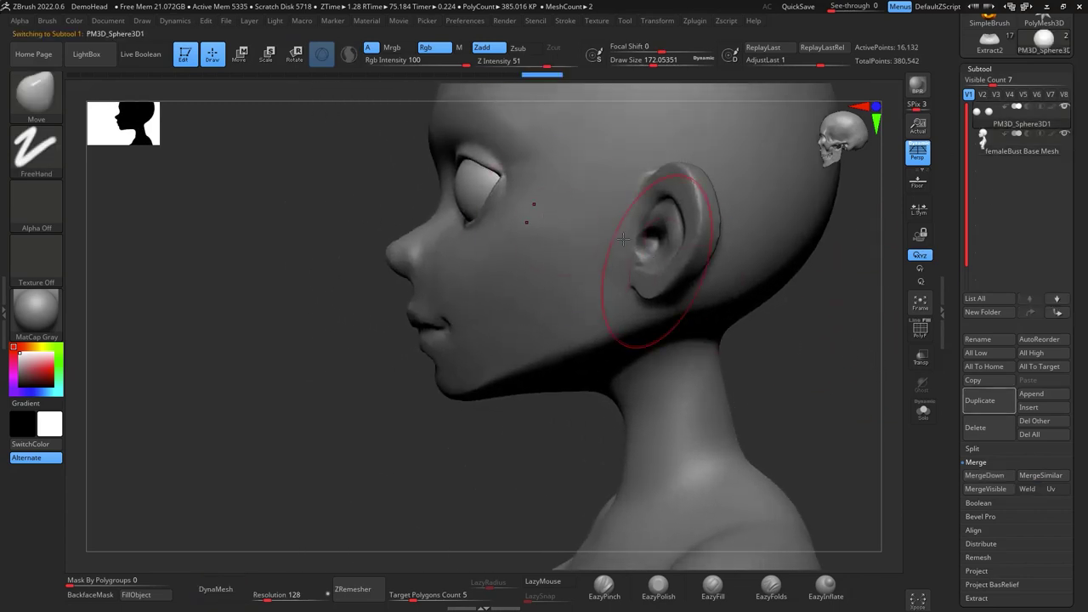
pyautogui.press('w')
pyautogui.moveTo(434, 189); pyautogui.dragTo(439, 190)
pyautogui.keyDown('shift'); pyautogui.moveTo(486, 425); pyautogui.dragTo(629, 411); pyautogui.keyUp('shift')
pyautogui.keyDown('alt'); pyautogui.moveTo(740, 347); pyautogui.dragTo(739, 360); pyautogui.keyUp('alt')
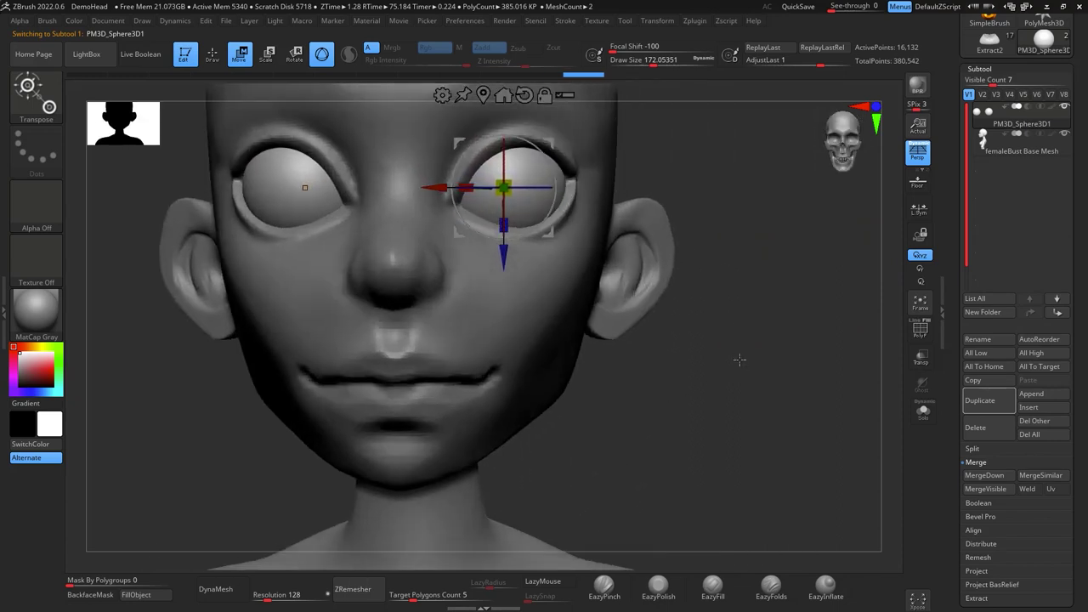
pyautogui.press('q')
pyautogui.moveTo(731, 403)
pyautogui.keyDown('alt'); pyautogui.mouseDown()
pyautogui.moveTo(777, 382)
pyautogui.moveTo(804, 437)
pyautogui.mouseUp(); pyautogui.keyUp('alt')
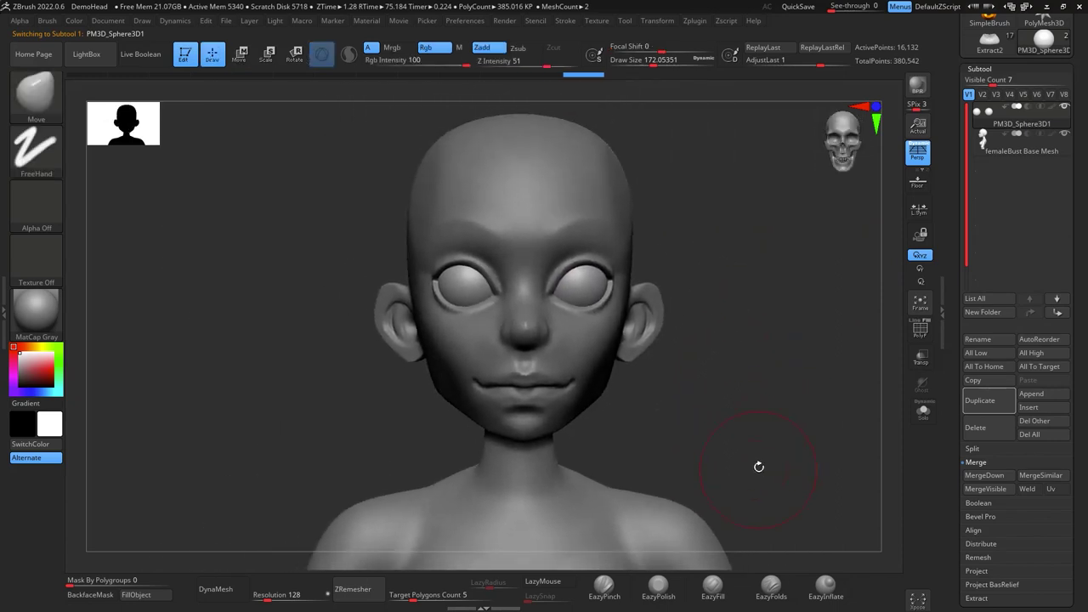
# On the bust mesh, draw a smile crease from the nose to the mouth corner with DamStandard at draw size 28.75
pyautogui.moveTo(742, 347)
pyautogui.mouseDown()
pyautogui.moveTo(782, 367)
pyautogui.moveTo(813, 363)
pyautogui.moveTo(793, 367)
pyautogui.moveTo(803, 322)
pyautogui.moveTo(784, 360)
pyautogui.moveTo(765, 361)
pyautogui.moveTo(827, 346)
pyautogui.mouseUp()
pyautogui.press('space')
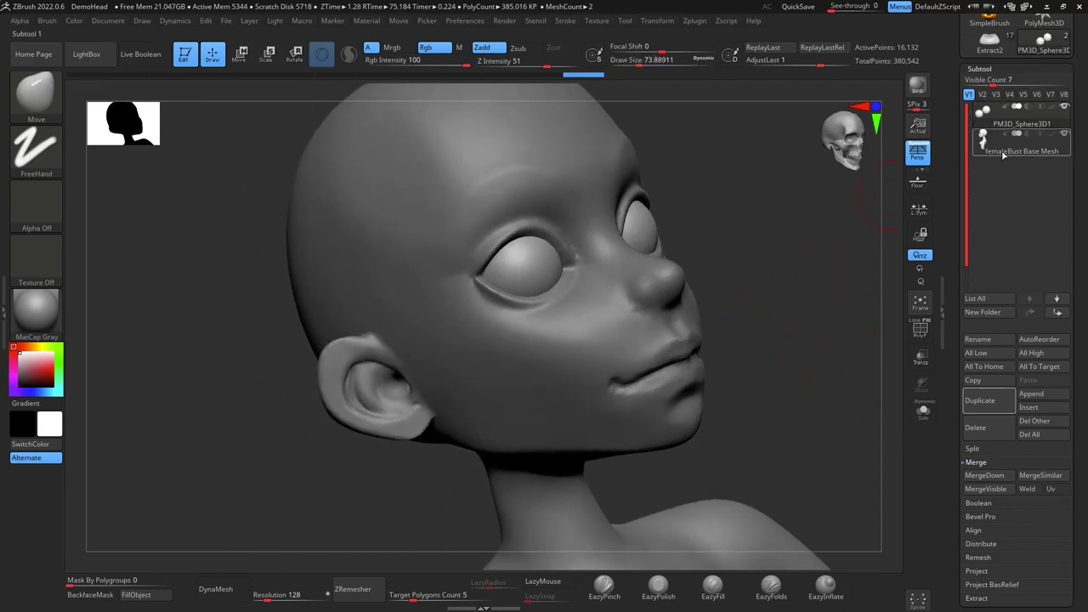
pyautogui.click(1003, 156)
pyautogui.moveTo(754, 332); pyautogui.dragTo(751, 338)
pyautogui.press('b')
pyautogui.press('d')
pyautogui.press('s')
pyautogui.press('space')
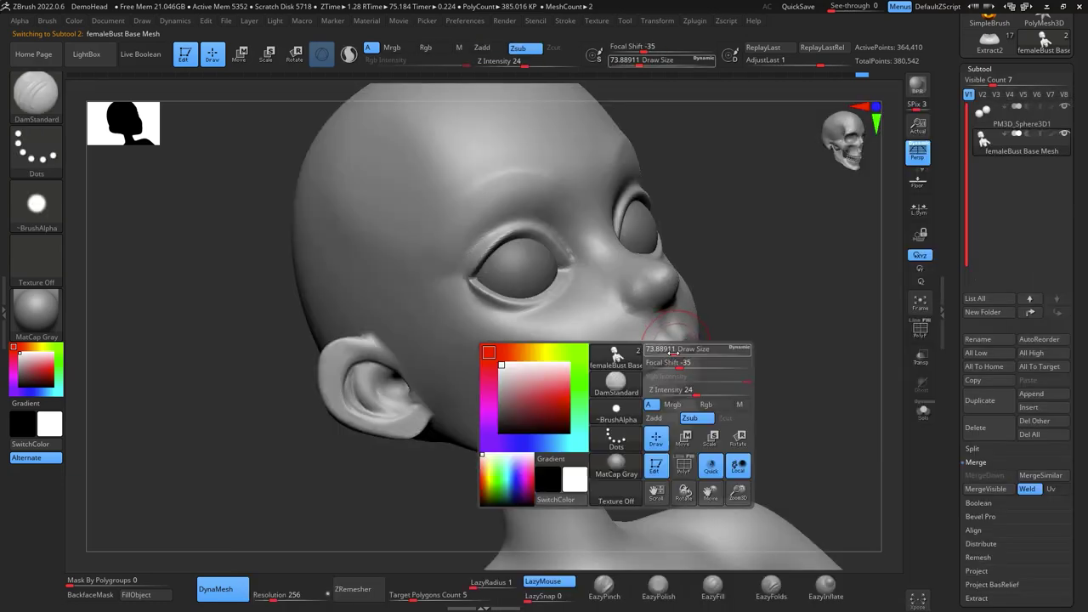
pyautogui.moveTo(673, 350); pyautogui.dragTo(650, 310)
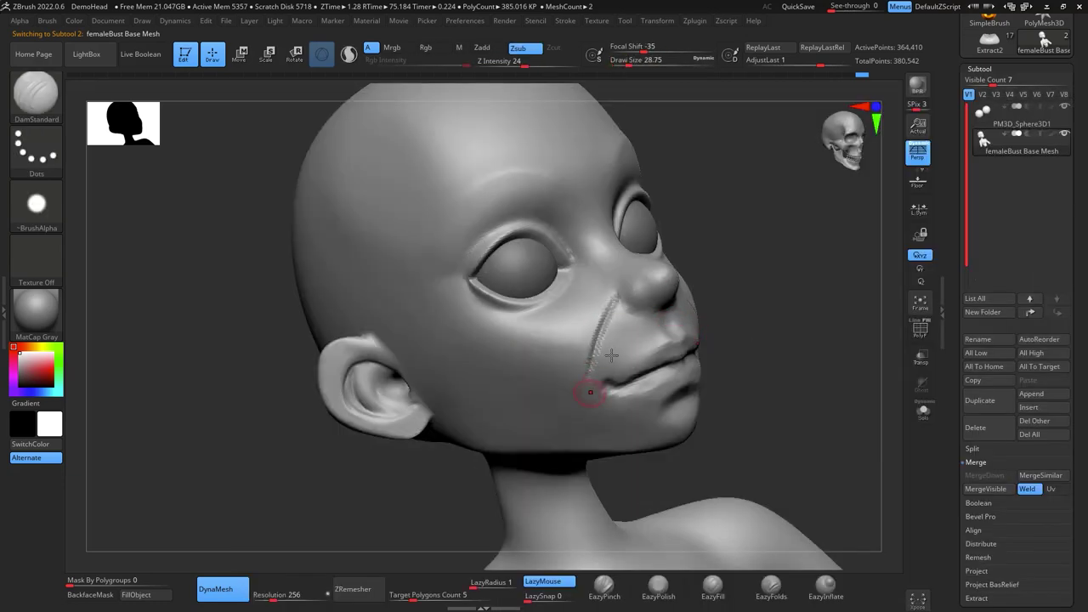
# Build up the skin beside the smile crease with ClayBuildup at draw size about 35, then smooth the fold
pyautogui.moveTo(803, 325)
pyautogui.mouseDown()
pyautogui.moveTo(754, 333)
pyautogui.moveTo(793, 314)
pyautogui.mouseUp()
pyautogui.press('b')
pyautogui.press('c')
pyautogui.press('b')
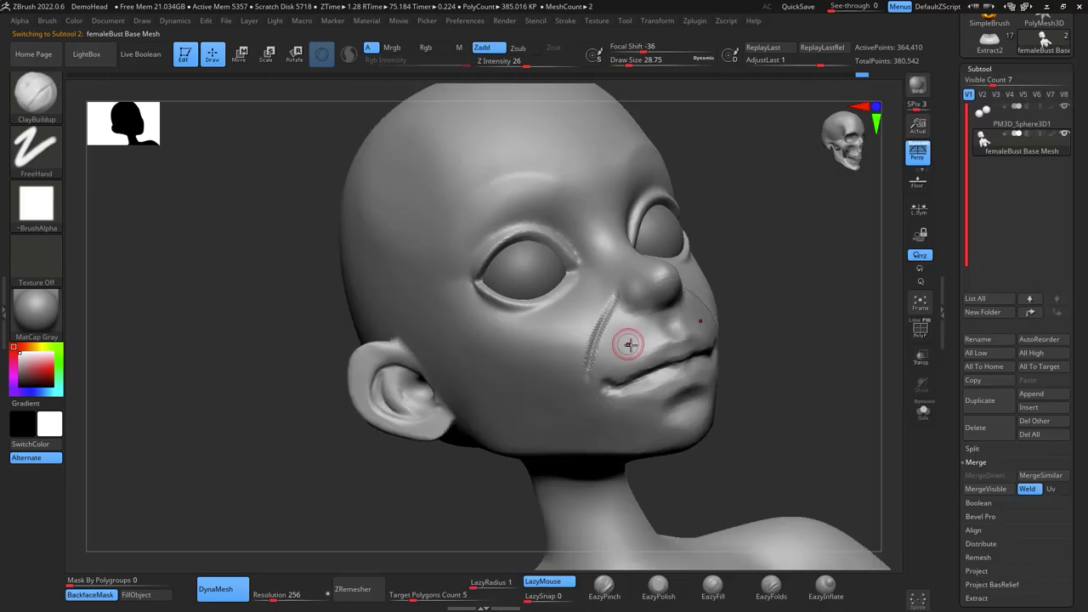
pyautogui.press('space')
pyautogui.moveTo(629, 344); pyautogui.dragTo(637, 339)
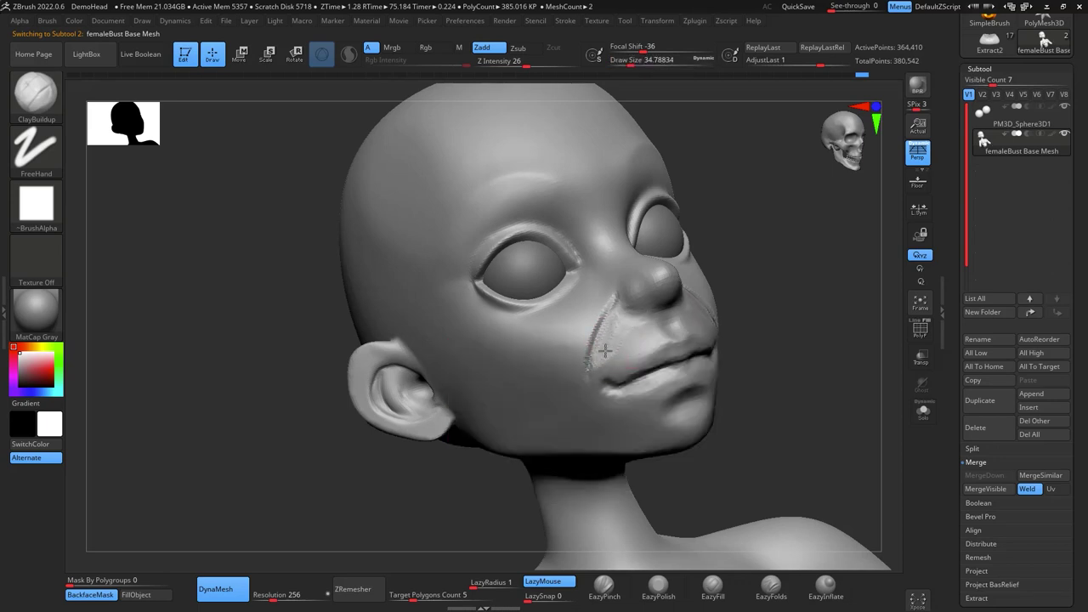
pyautogui.press('shift')
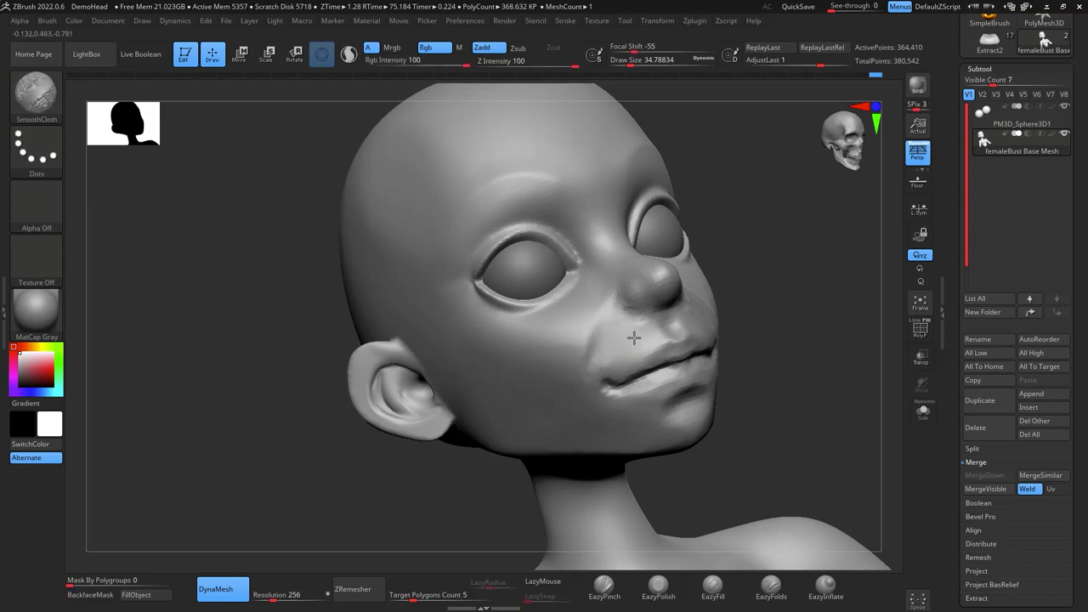
# Refine the cheek along the smile fold with ClayBuildup at draw size about 44 and smooth both cheeks
pyautogui.keyDown('shift'); pyautogui.moveTo(797, 322); pyautogui.dragTo(757, 340); pyautogui.keyUp('shift')
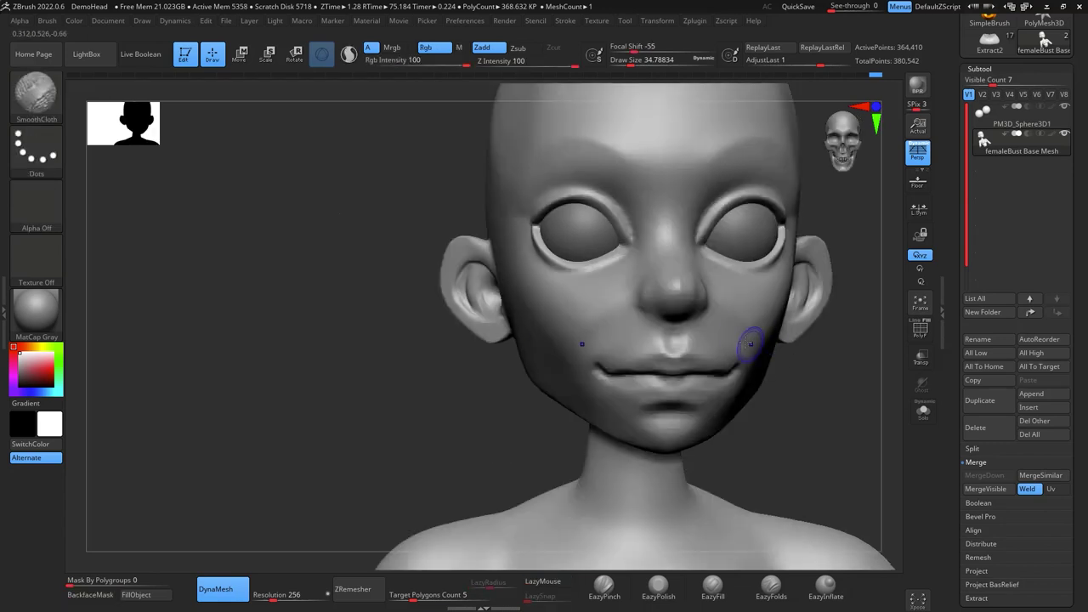
pyautogui.moveTo(786, 398); pyautogui.dragTo(818, 390)
pyautogui.press('space')
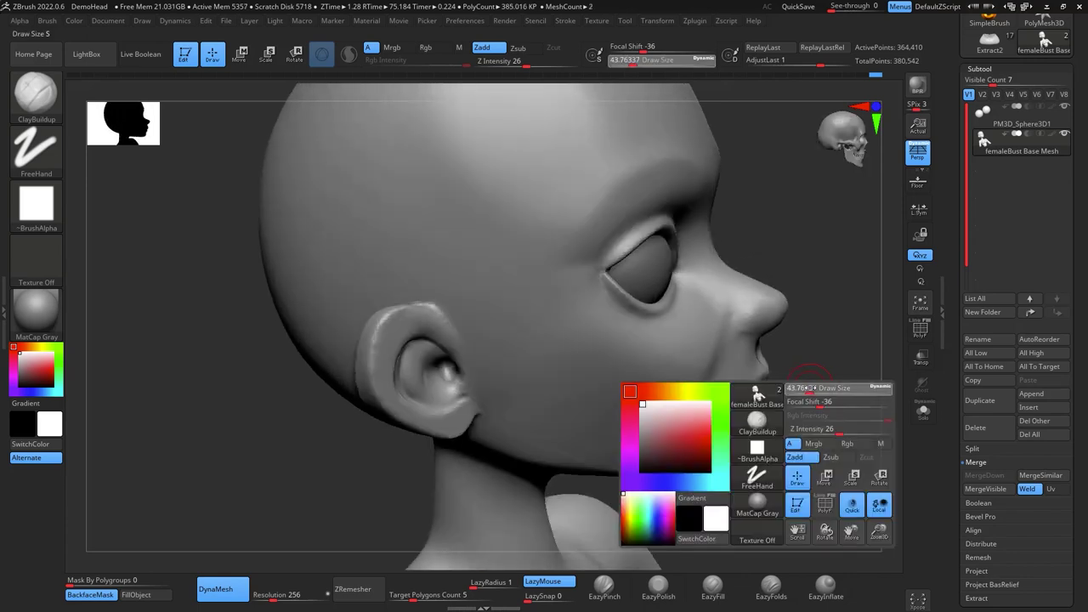
pyautogui.press('space')
pyautogui.moveTo(729, 299); pyautogui.dragTo(681, 401)
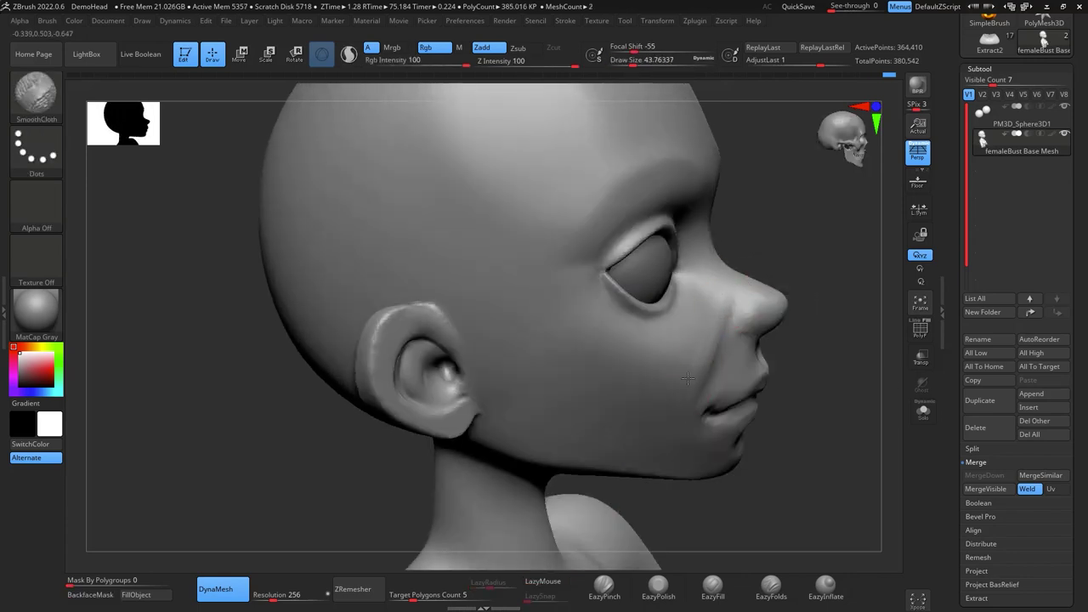
pyautogui.moveTo(792, 345)
pyautogui.mouseDown()
pyautogui.moveTo(738, 361)
pyautogui.moveTo(732, 332)
pyautogui.moveTo(729, 343)
pyautogui.mouseUp()
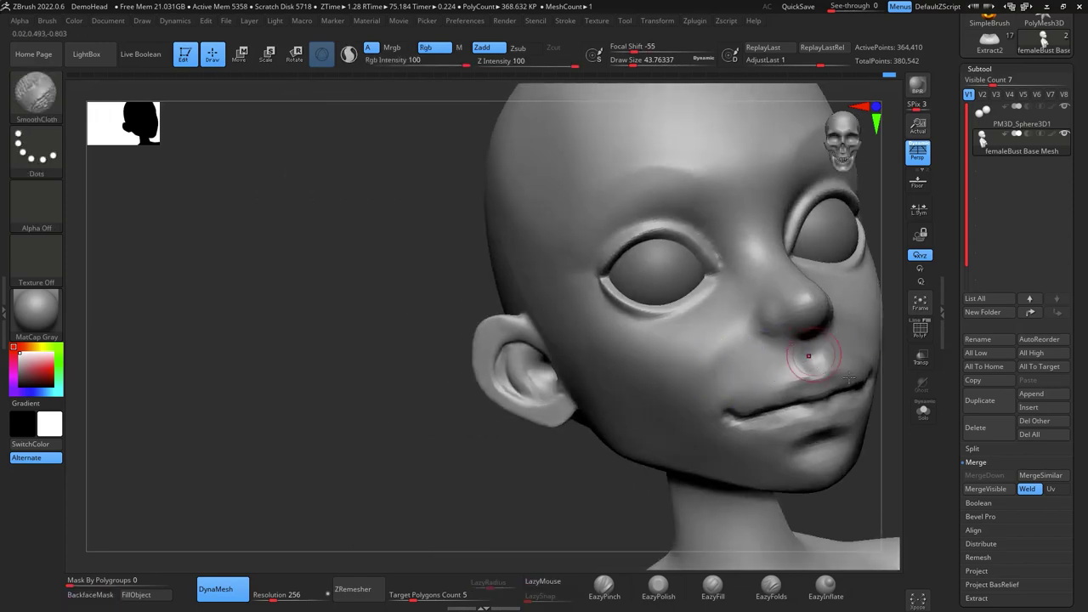
pyautogui.moveTo(872, 425)
pyautogui.mouseDown()
pyautogui.moveTo(875, 448)
pyautogui.moveTo(671, 355)
pyautogui.moveTo(772, 357)
pyautogui.moveTo(743, 349)
pyautogui.mouseUp()
pyautogui.press('shift')
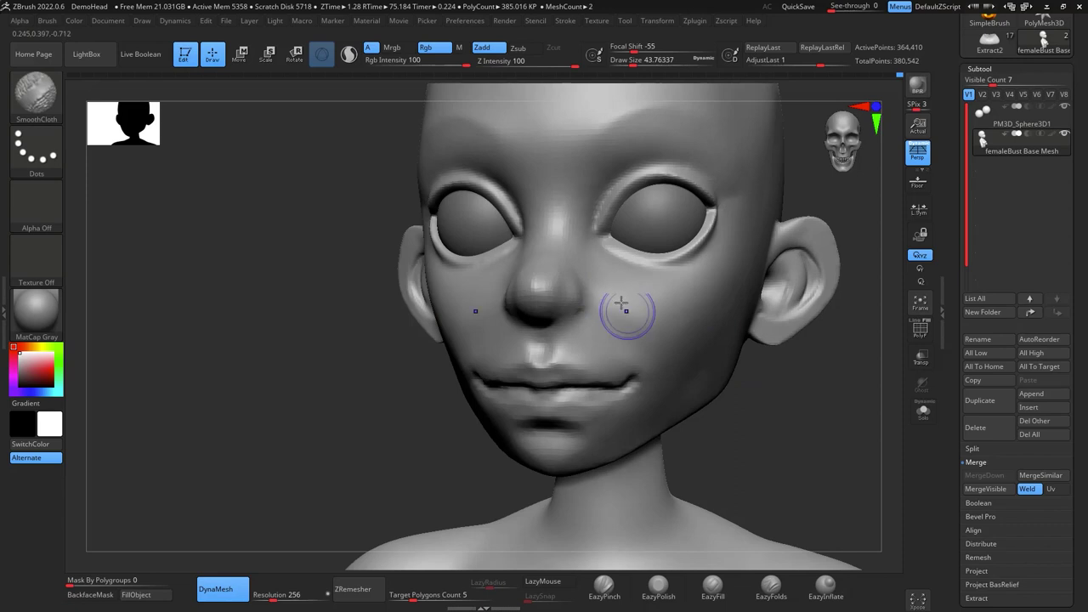
# Examine the head's overall shape from the side, from below and from the front
pyautogui.moveTo(719, 414)
pyautogui.mouseDown()
pyautogui.moveTo(821, 396)
pyautogui.moveTo(825, 369)
pyautogui.moveTo(739, 345)
pyautogui.mouseUp()
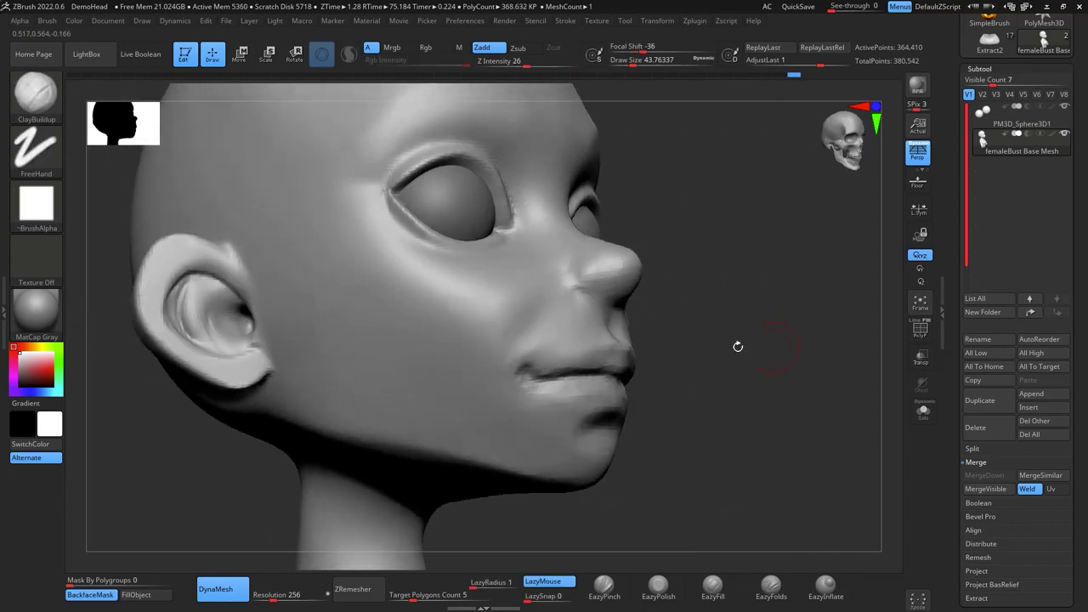
pyautogui.moveTo(759, 428); pyautogui.dragTo(639, 411, button='right')
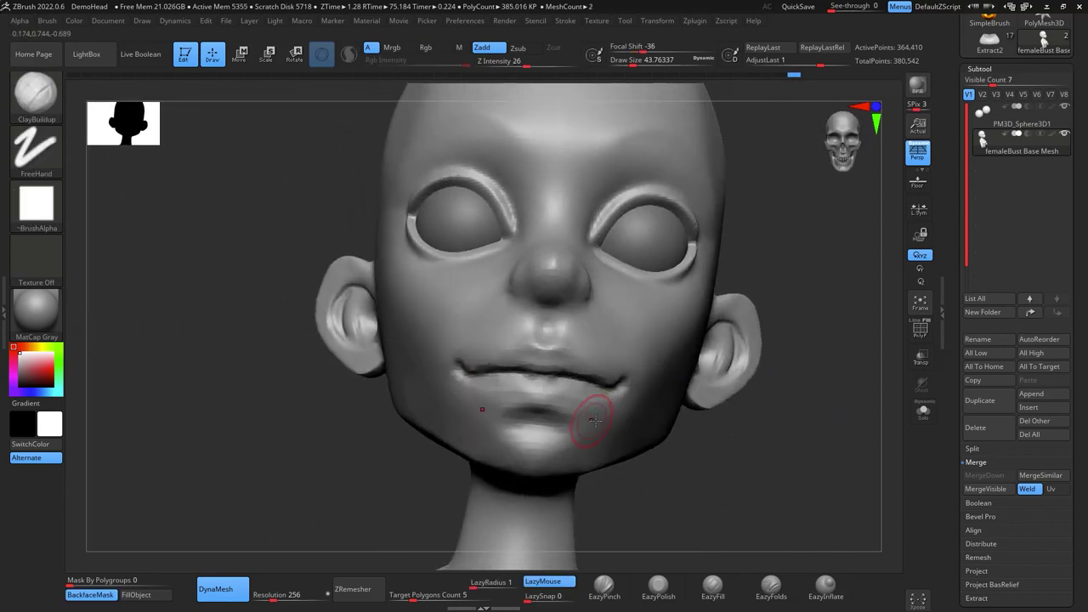
pyautogui.moveTo(784, 313); pyautogui.dragTo(860, 295)
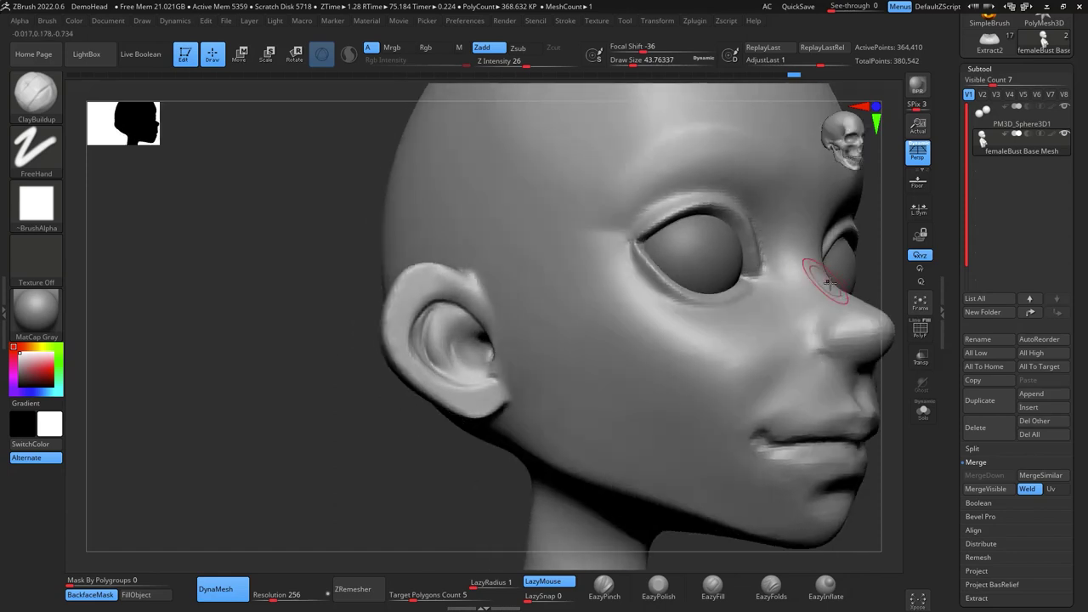
pyautogui.keyDown('shift'); pyautogui.moveTo(883, 383); pyautogui.dragTo(716, 318); pyautogui.keyUp('shift')
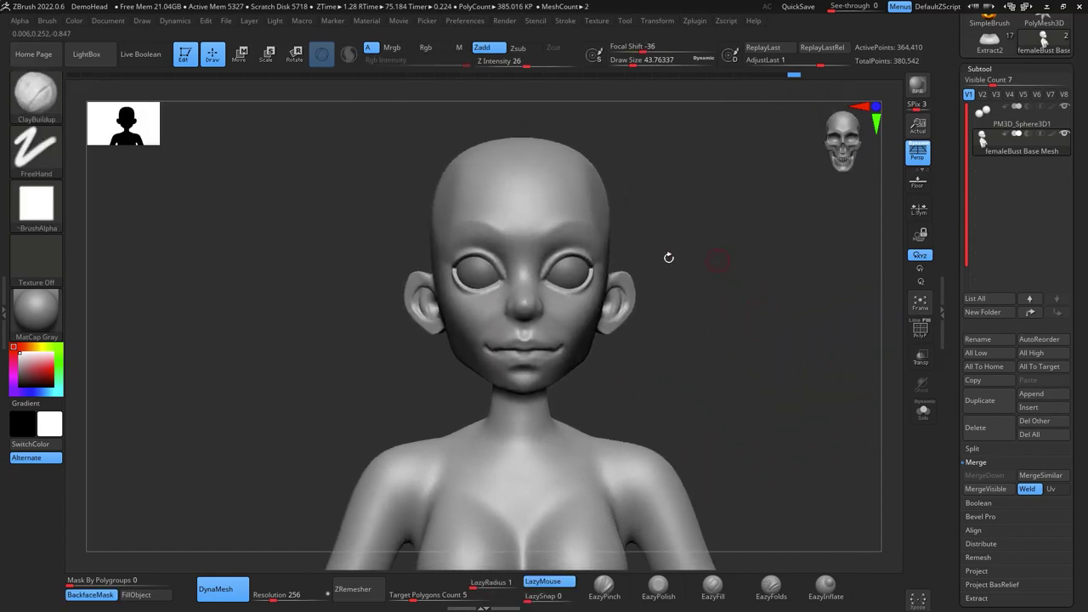
pyautogui.moveTo(731, 280); pyautogui.dragTo(802, 281)
pyautogui.moveTo(802, 280); pyautogui.dragTo(787, 238, button='right')
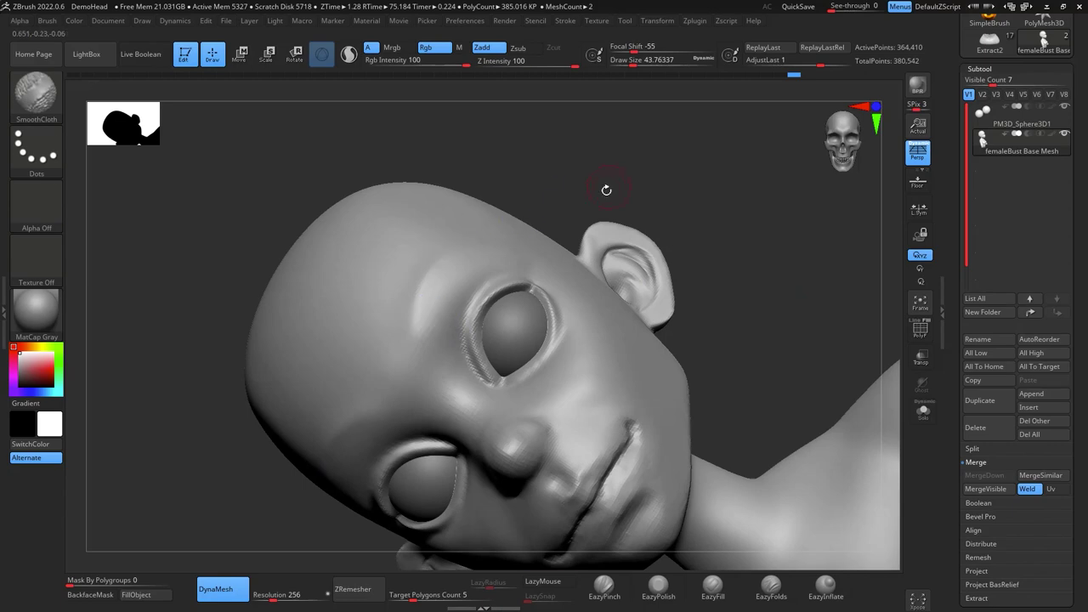
# With the ZRemesherGuides brush at draw size 28.75, draw a guide curve from the forehead's centre around the brow and outer eye to the nose bridge
pyautogui.click(36, 94)
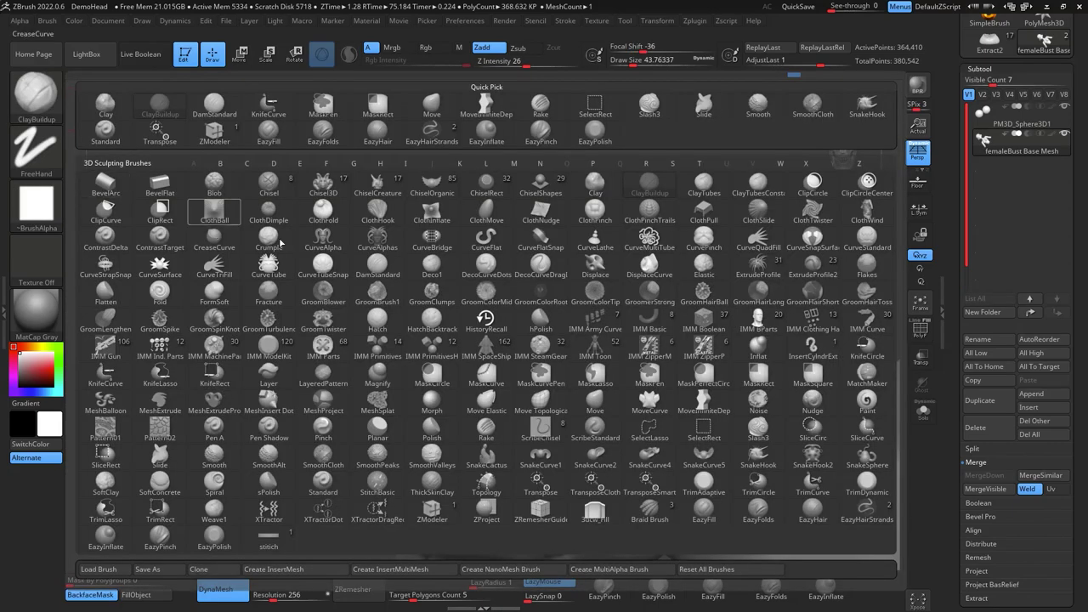
pyautogui.click(541, 510)
pyautogui.moveTo(736, 274)
pyautogui.mouseDown(button='right')
pyautogui.moveTo(757, 291)
pyautogui.moveTo(769, 259)
pyautogui.mouseUp(button='right')
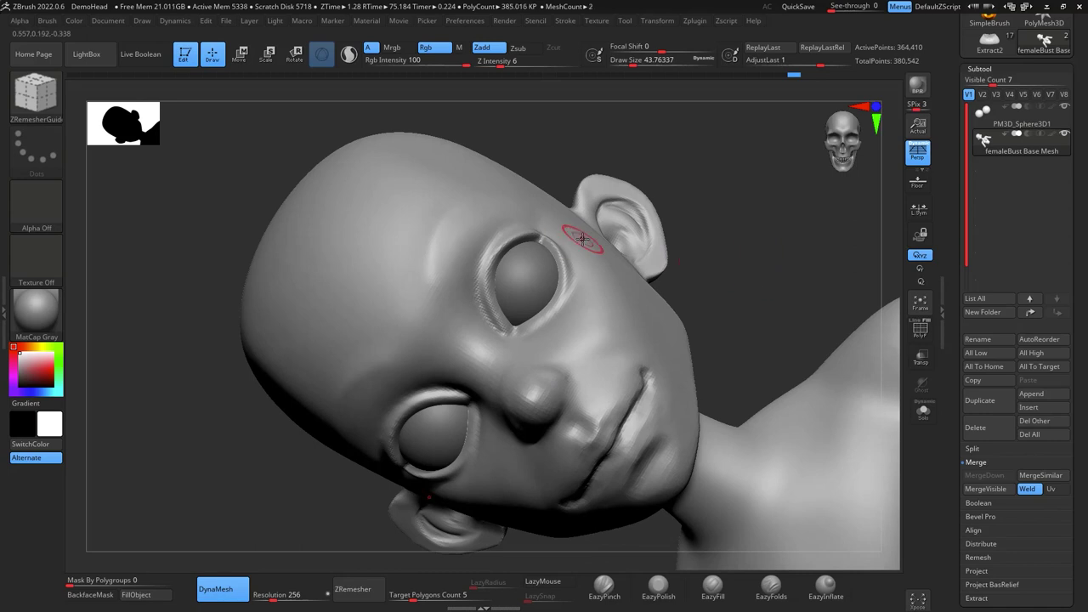
pyautogui.moveTo(432, 303)
pyautogui.mouseDown()
pyautogui.moveTo(432, 280)
pyautogui.moveTo(501, 179)
pyautogui.mouseUp()
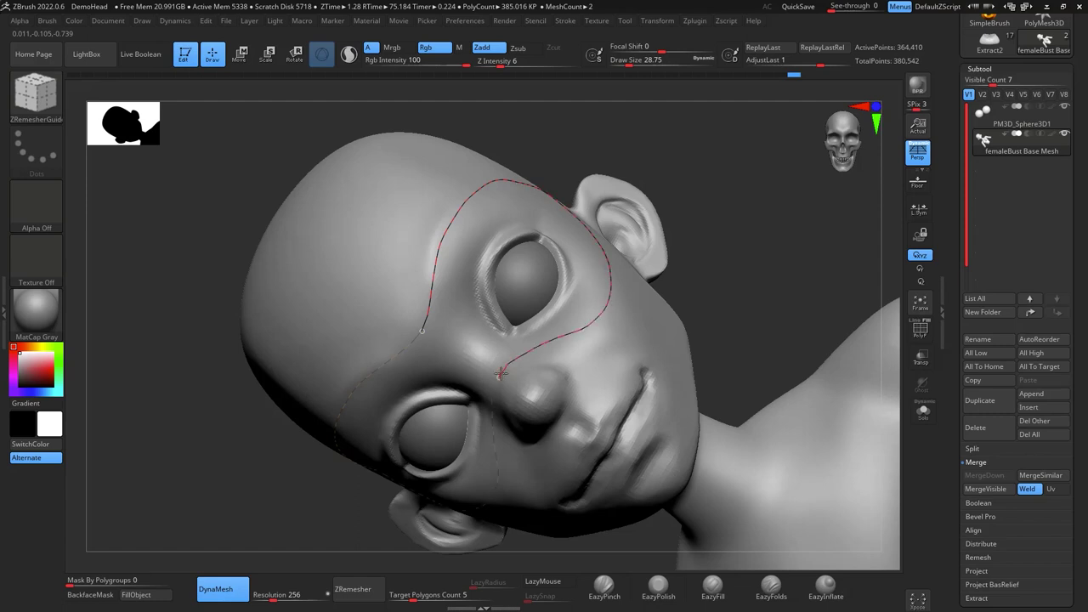
pyautogui.moveTo(742, 254)
pyautogui.mouseDown()
pyautogui.moveTo(790, 246)
pyautogui.moveTo(813, 283)
pyautogui.moveTo(782, 246)
pyautogui.mouseUp()
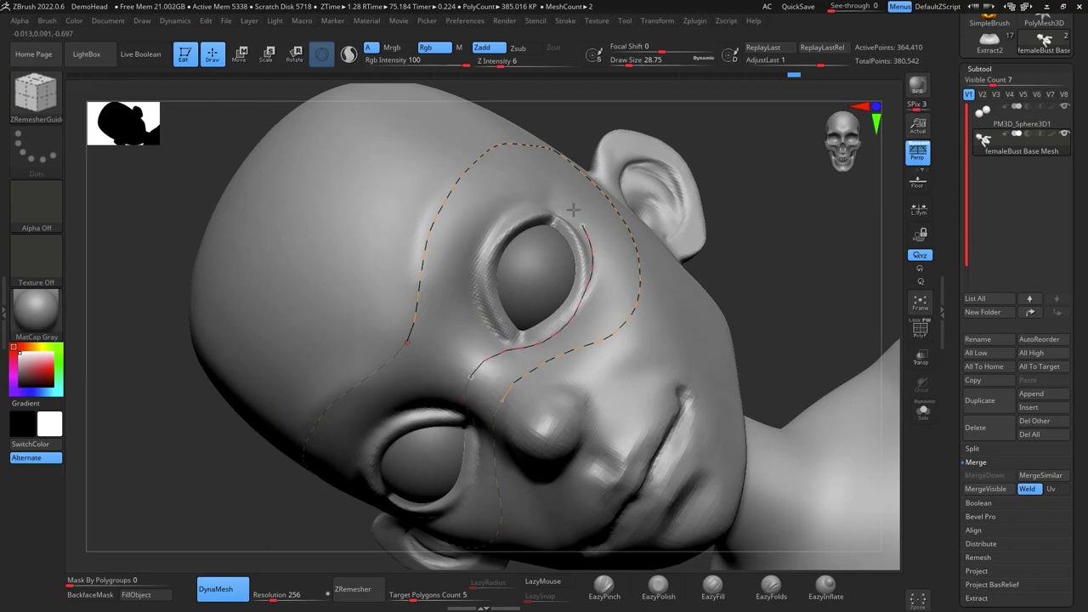
pyautogui.moveTo(764, 229); pyautogui.dragTo(824, 225)
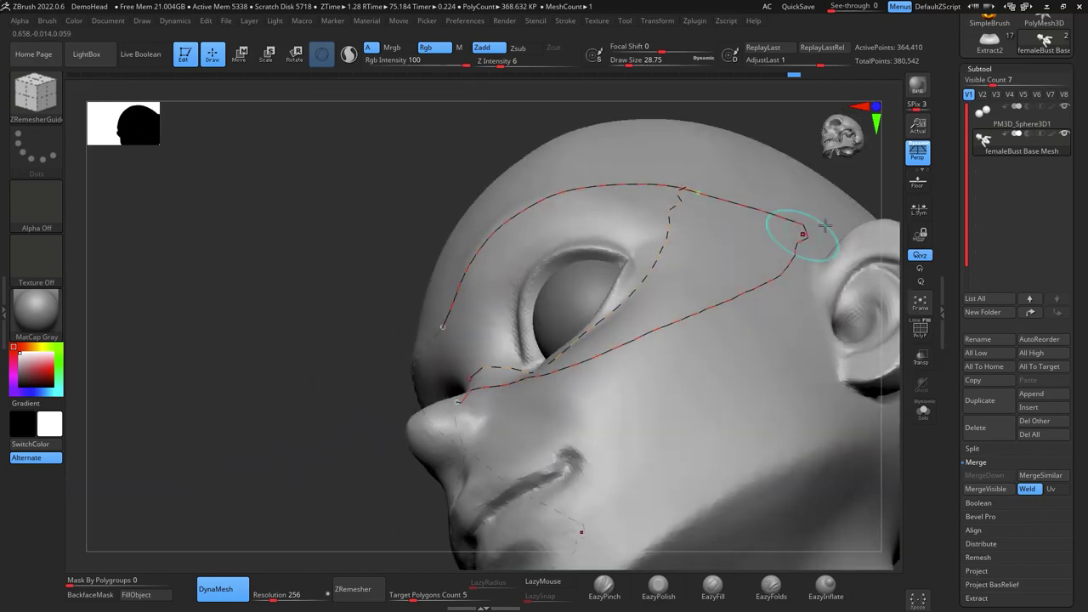
pyautogui.moveTo(889, 256); pyautogui.dragTo(811, 245)
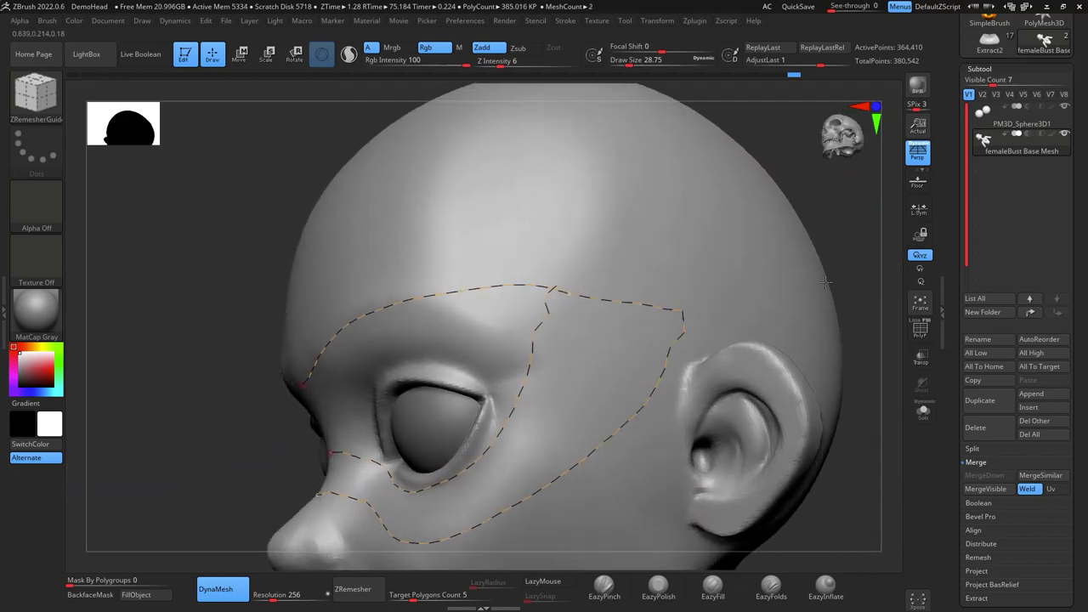
pyautogui.hotkey('ctrl', 'z')
pyautogui.moveTo(753, 215); pyautogui.dragTo(774, 211)
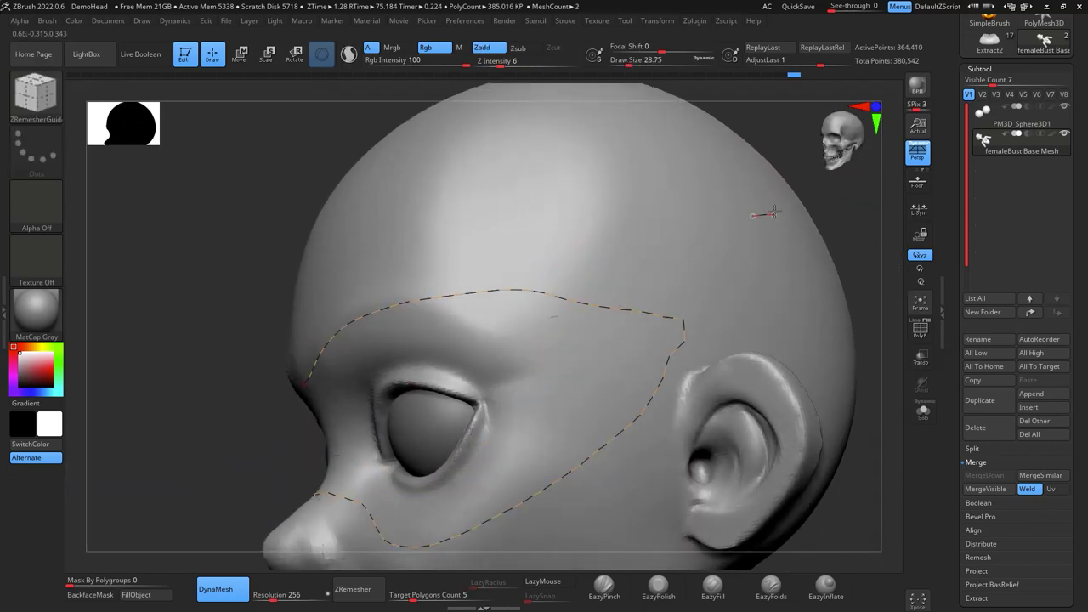
pyautogui.hotkey('ctrl', 'z')
# Reroute the eye guide's outer side from cheek to brow at draw size 64 and add an inner guide from the nose bridge under the eye
pyautogui.moveTo(869, 236); pyautogui.dragTo(725, 230)
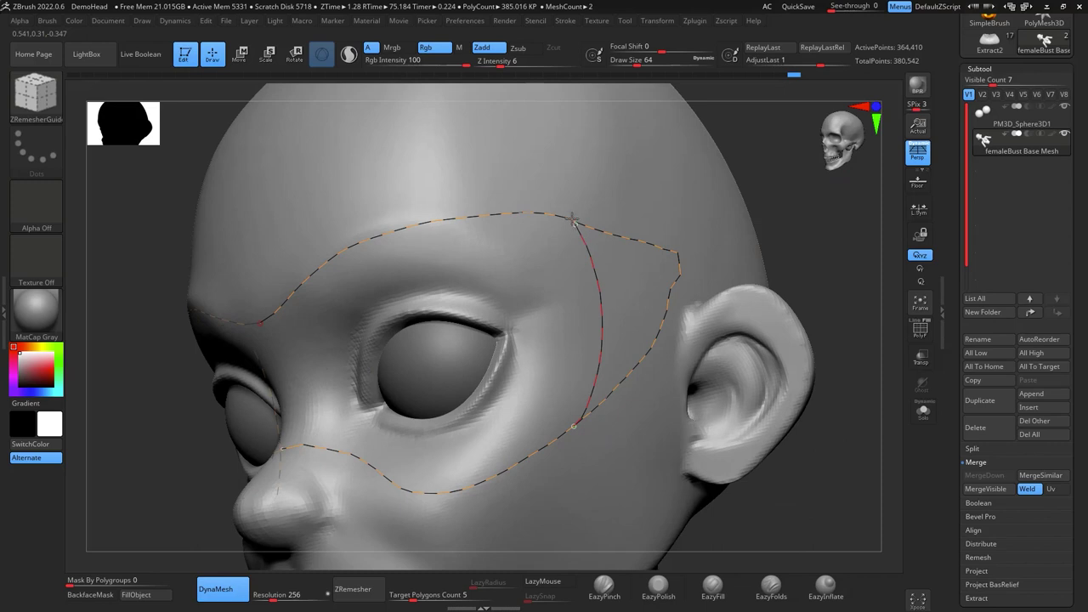
pyautogui.moveTo(572, 219); pyautogui.dragTo(575, 221)
pyautogui.moveTo(651, 245)
pyautogui.keyDown('shift'); pyautogui.mouseDown()
pyautogui.moveTo(653, 317)
pyautogui.moveTo(655, 235)
pyautogui.mouseUp(); pyautogui.keyUp('shift')
pyautogui.moveTo(813, 199); pyautogui.dragTo(813, 181)
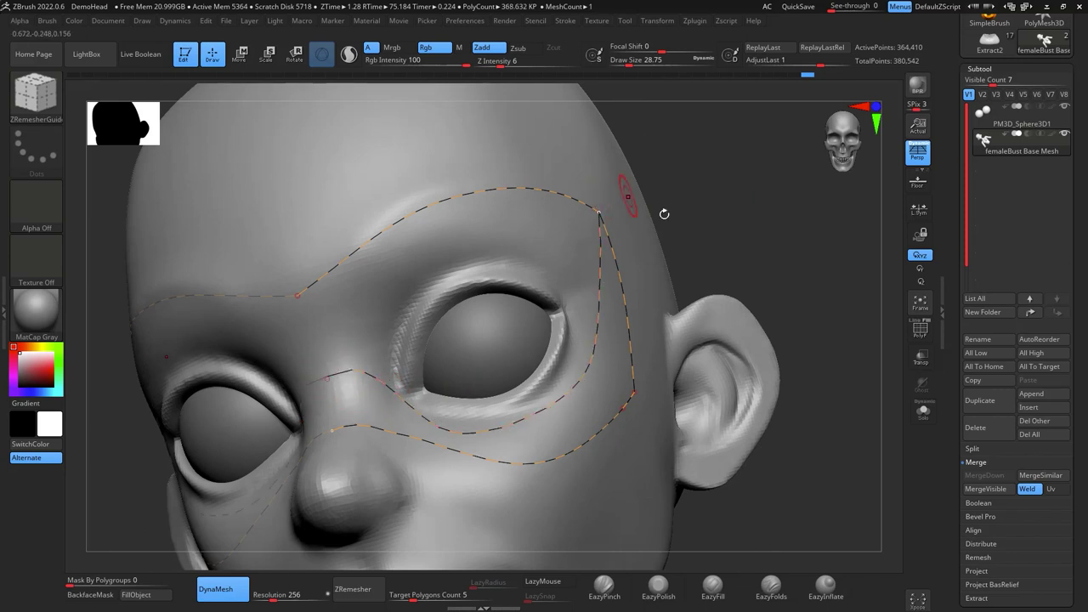
# Draw guide curves from the brow's outer end up the side of the skull and from under the nose over the eye towards the ear
pyautogui.moveTo(808, 261); pyautogui.dragTo(786, 269)
pyautogui.moveTo(886, 371)
pyautogui.keyDown('alt'); pyautogui.mouseDown()
pyautogui.moveTo(889, 274)
pyautogui.moveTo(857, 365)
pyautogui.moveTo(839, 379)
pyautogui.mouseUp(); pyautogui.keyUp('alt')
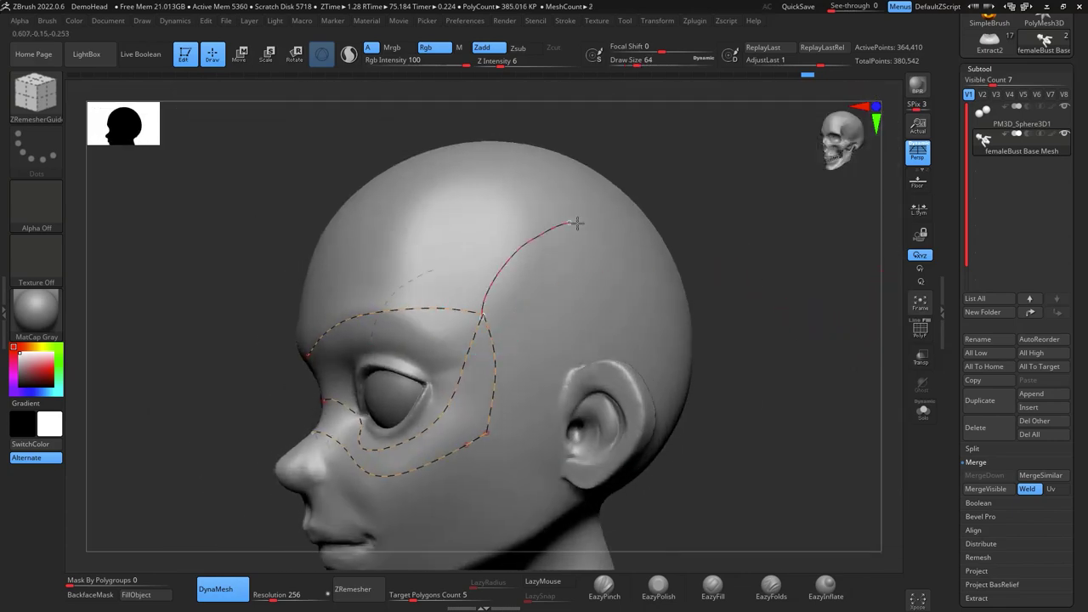
pyautogui.moveTo(734, 260)
pyautogui.mouseDown()
pyautogui.moveTo(770, 243)
pyautogui.moveTo(764, 260)
pyautogui.moveTo(789, 283)
pyautogui.moveTo(697, 273)
pyautogui.mouseUp()
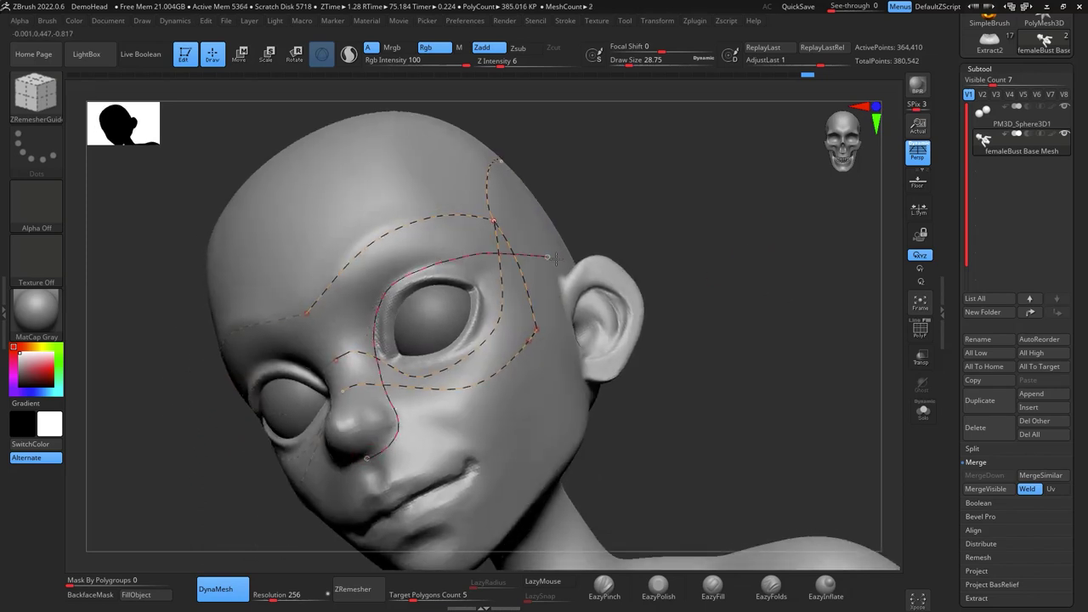
# Draw guide curves at draw size 28.75 from the nose around the mouth to the chin, around the lips, and from the mouth to the earlobe
pyautogui.moveTo(746, 304)
pyautogui.mouseDown()
pyautogui.moveTo(777, 342)
pyautogui.moveTo(804, 275)
pyautogui.moveTo(702, 228)
pyautogui.moveTo(637, 231)
pyautogui.moveTo(710, 182)
pyautogui.moveTo(704, 197)
pyautogui.mouseUp()
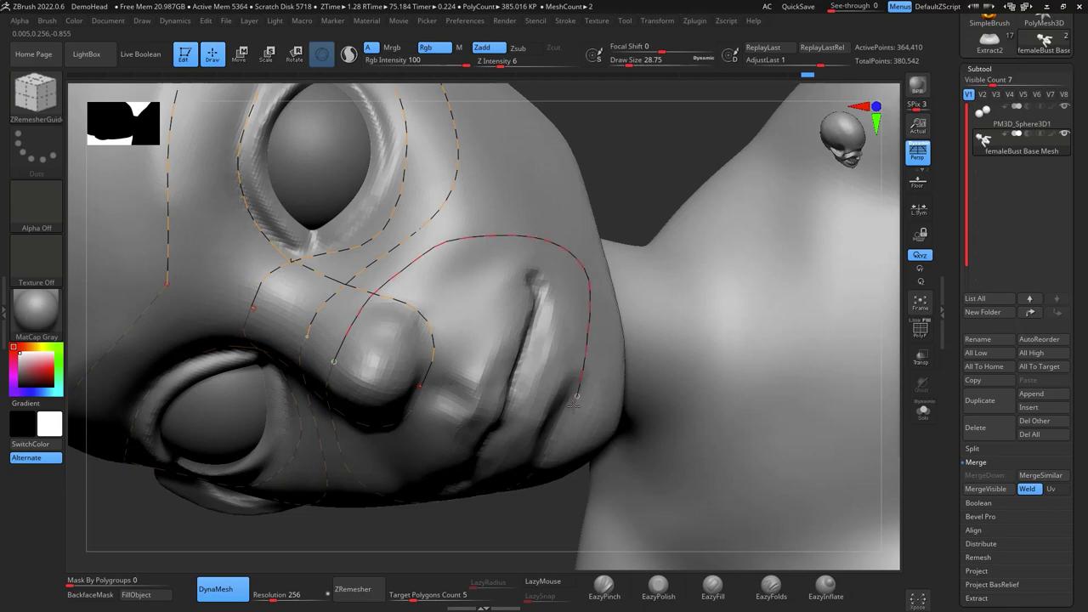
pyautogui.moveTo(677, 150); pyautogui.dragTo(655, 230)
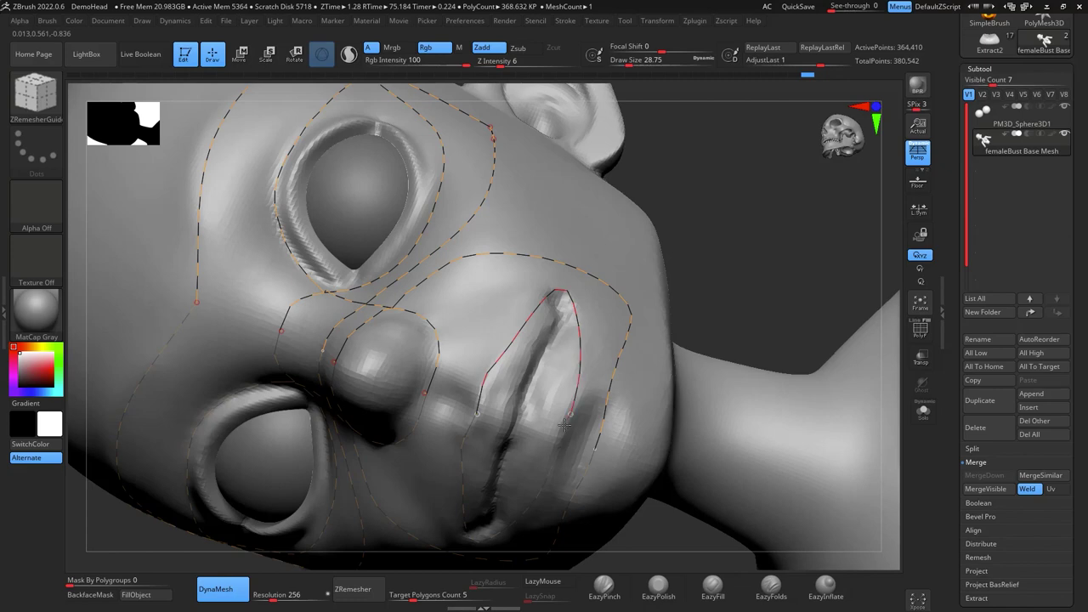
pyautogui.moveTo(741, 241); pyautogui.dragTo(732, 278)
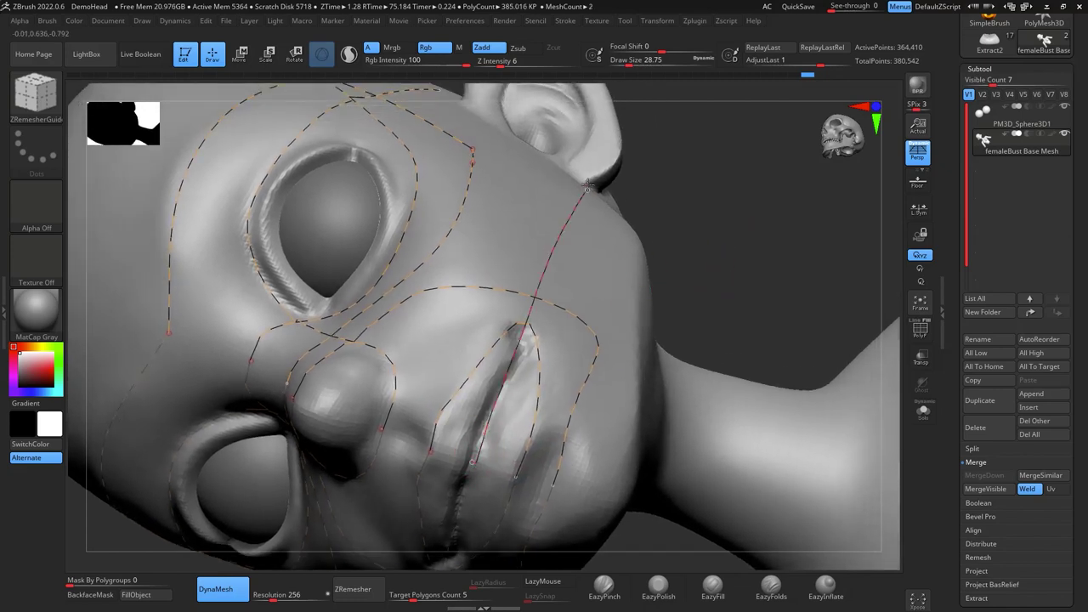
# Carve the two nostrils under the nose with DamStandard at draw size about 20 and smooth them
pyautogui.moveTo(721, 151); pyautogui.dragTo(750, 184)
pyautogui.moveTo(743, 234); pyautogui.dragTo(784, 387)
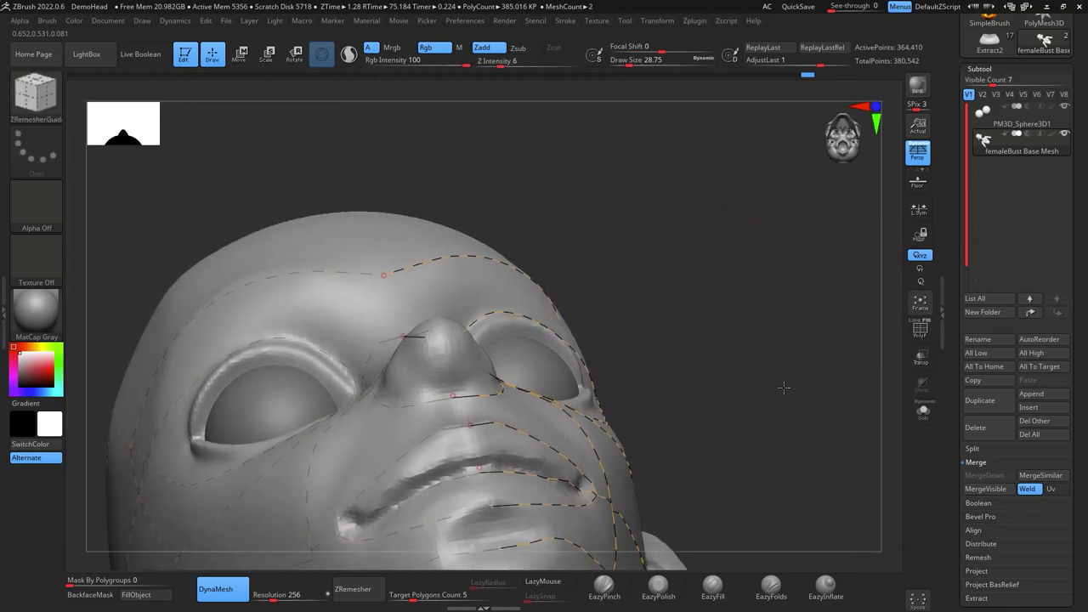
pyautogui.moveTo(773, 343)
pyautogui.keyDown('alt'); pyautogui.mouseDown()
pyautogui.moveTo(833, 250)
pyautogui.moveTo(810, 260)
pyautogui.mouseUp(); pyautogui.keyUp('alt')
pyautogui.press('b')
pyautogui.press('d')
pyautogui.press('s')
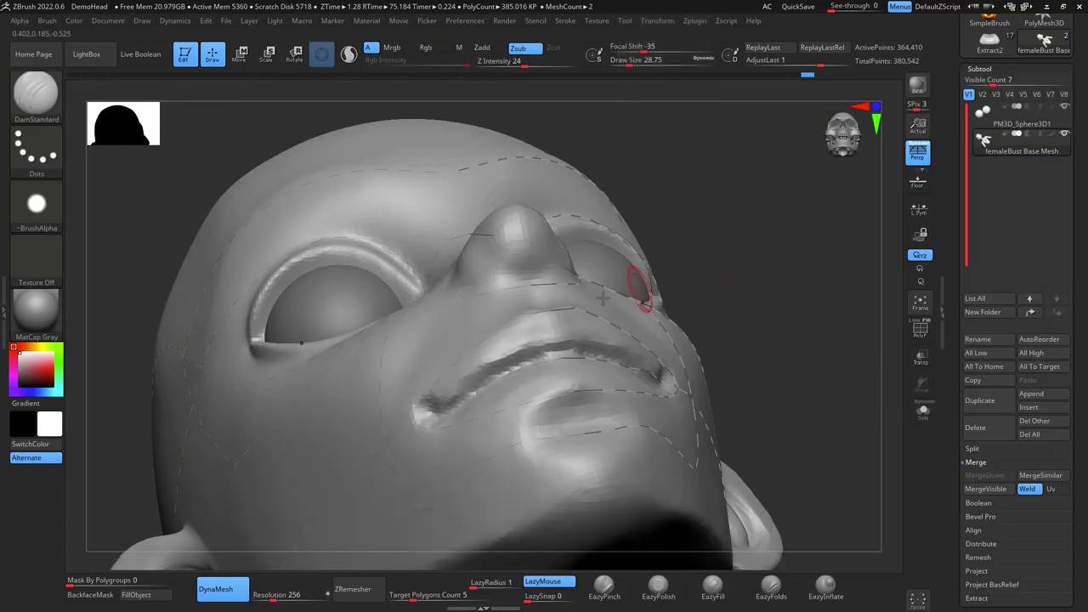
pyautogui.press('space')
pyautogui.moveTo(527, 260); pyautogui.dragTo(517, 260)
pyautogui.moveTo(784, 277); pyautogui.dragTo(790, 229)
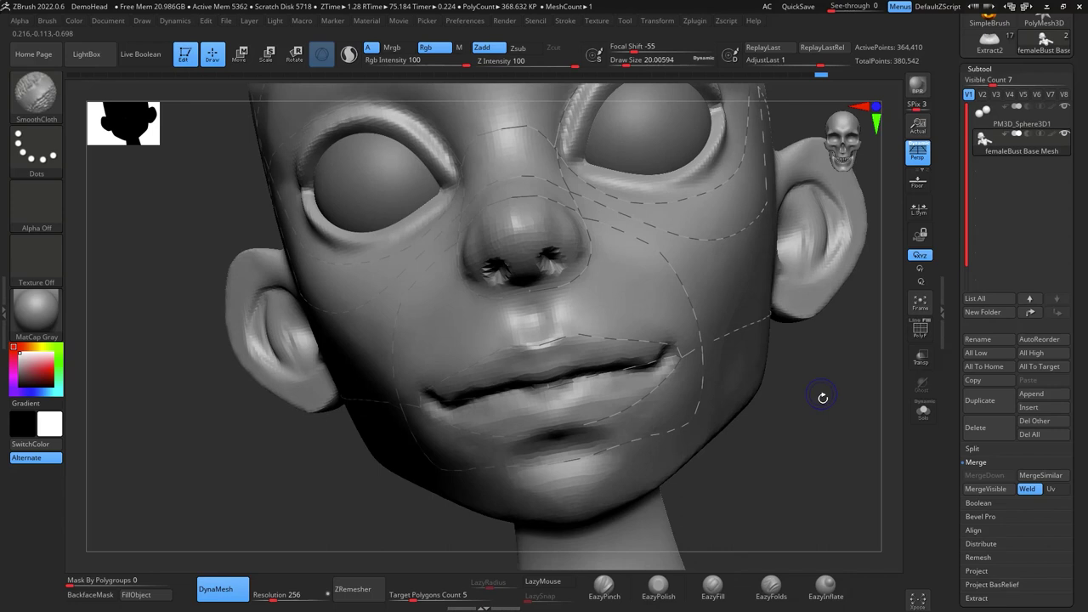
pyautogui.moveTo(821, 394); pyautogui.dragTo(819, 408)
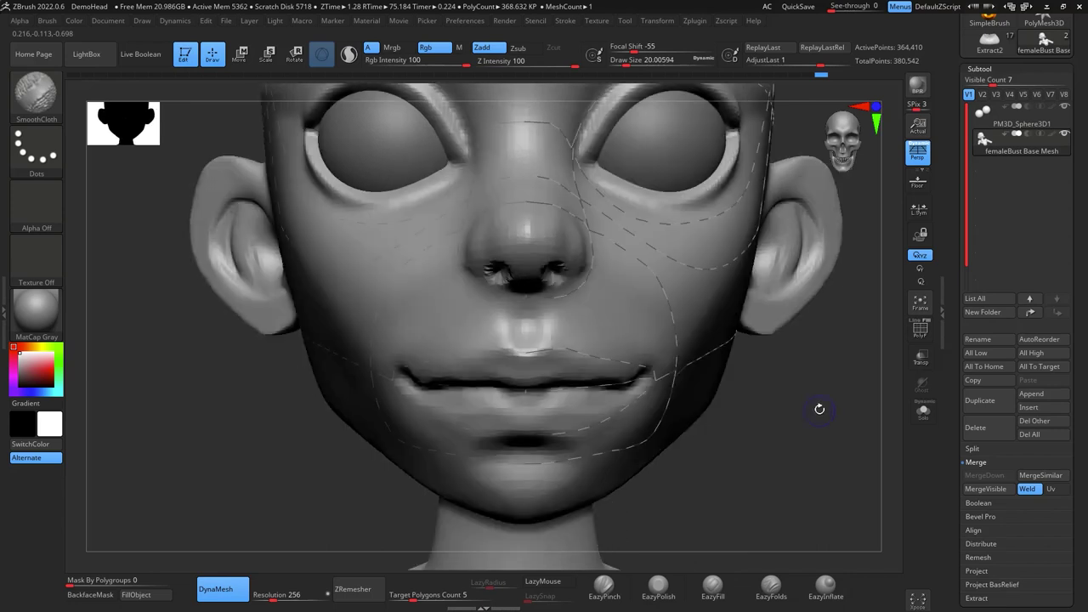
pyautogui.keyDown('shift'); pyautogui.moveTo(553, 277); pyautogui.dragTo(555, 270); pyautogui.keyUp('shift')
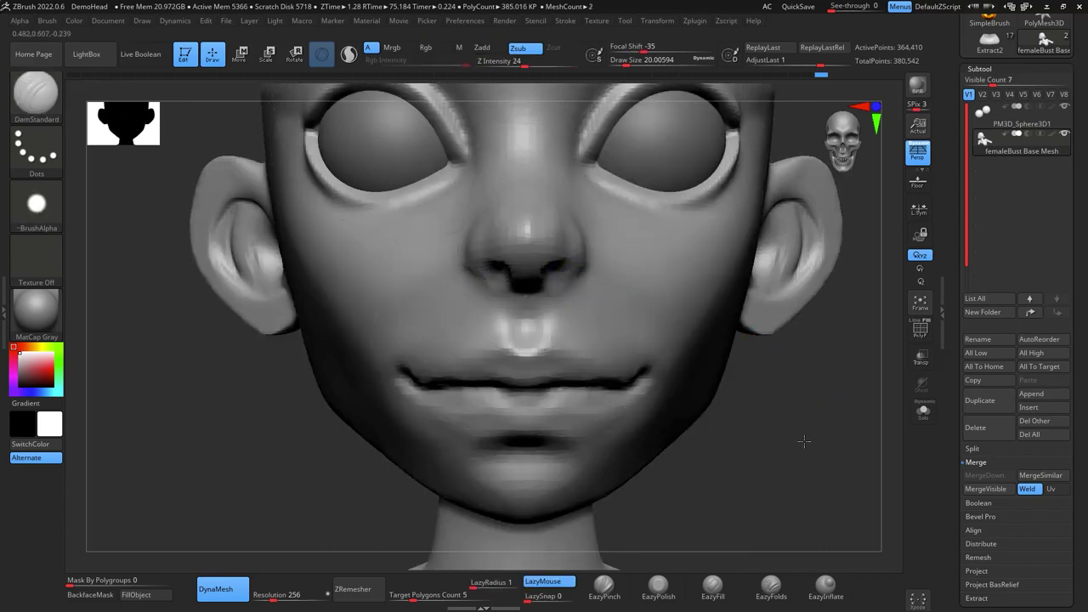
# Deepen and widen both nostril openings from below with DamStandard at draw size about 20
pyautogui.moveTo(804, 440)
pyautogui.keyDown('alt'); pyautogui.mouseDown()
pyautogui.moveTo(755, 387)
pyautogui.moveTo(749, 340)
pyautogui.moveTo(770, 349)
pyautogui.moveTo(759, 387)
pyautogui.mouseUp(); pyautogui.keyUp('alt')
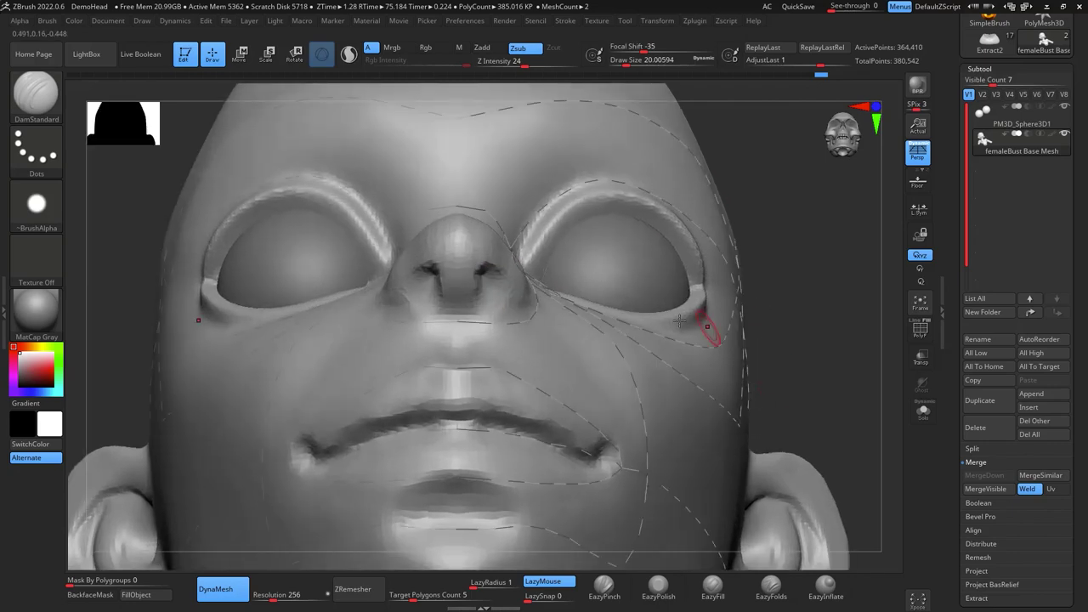
pyautogui.press('b')
pyautogui.press('d')
pyautogui.press('s')
pyautogui.moveTo(488, 275); pyautogui.dragTo(500, 285)
pyautogui.moveTo(805, 329)
pyautogui.mouseDown()
pyautogui.moveTo(835, 318)
pyautogui.moveTo(759, 329)
pyautogui.mouseUp()
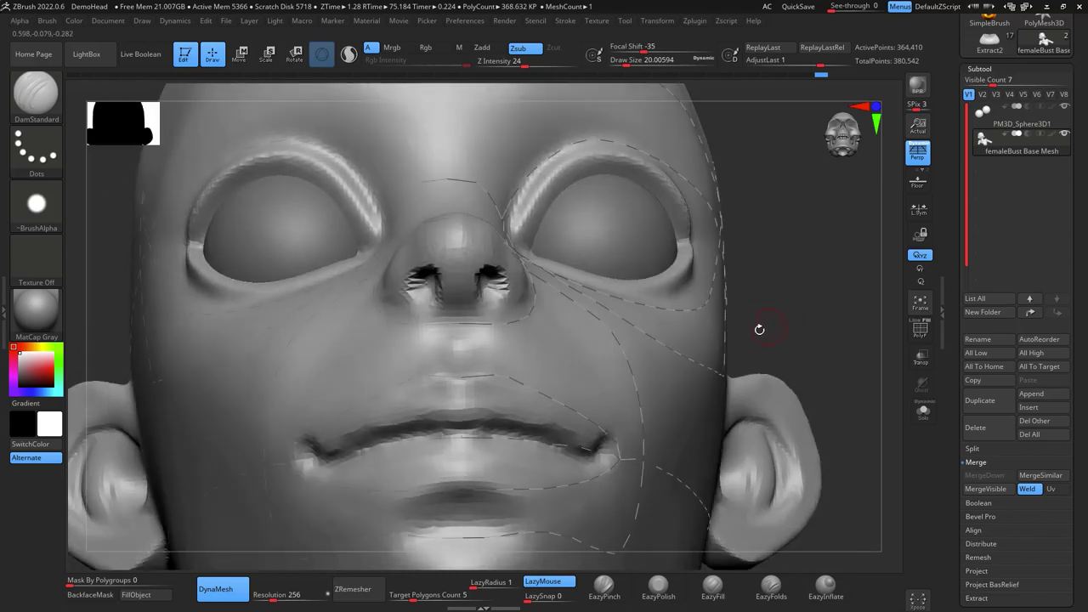
# With the ZRemesherGuides brush at draw size about 15.55, draw a guide loop around the nostril
pyautogui.press('b')
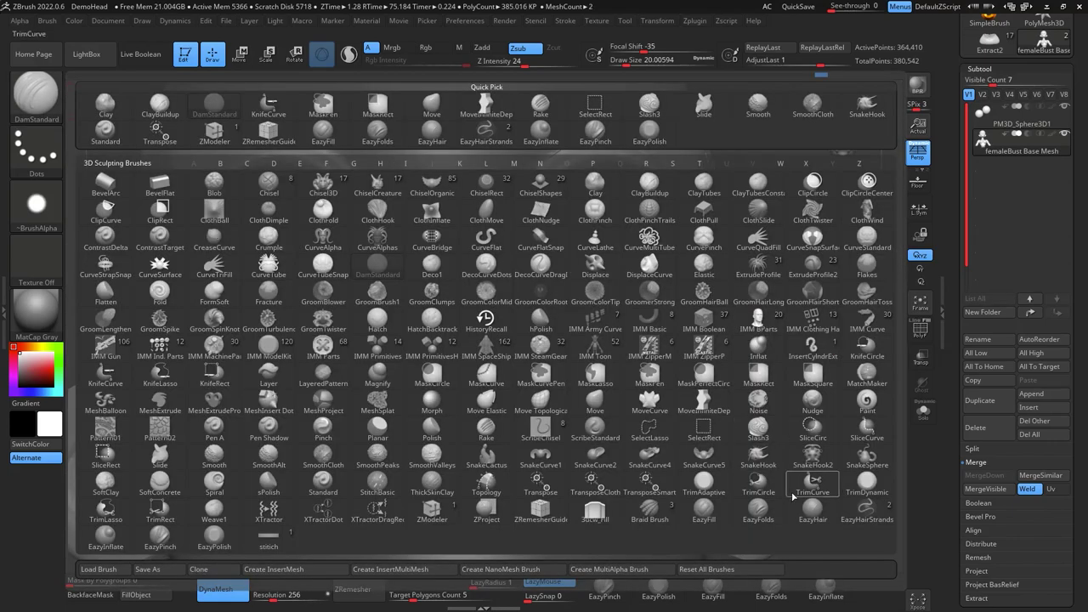
pyautogui.click(541, 508)
pyautogui.moveTo(802, 289); pyautogui.dragTo(794, 313)
pyautogui.press('space')
pyautogui.moveTo(481, 283); pyautogui.dragTo(484, 259)
pyautogui.moveTo(475, 296); pyautogui.dragTo(474, 289)
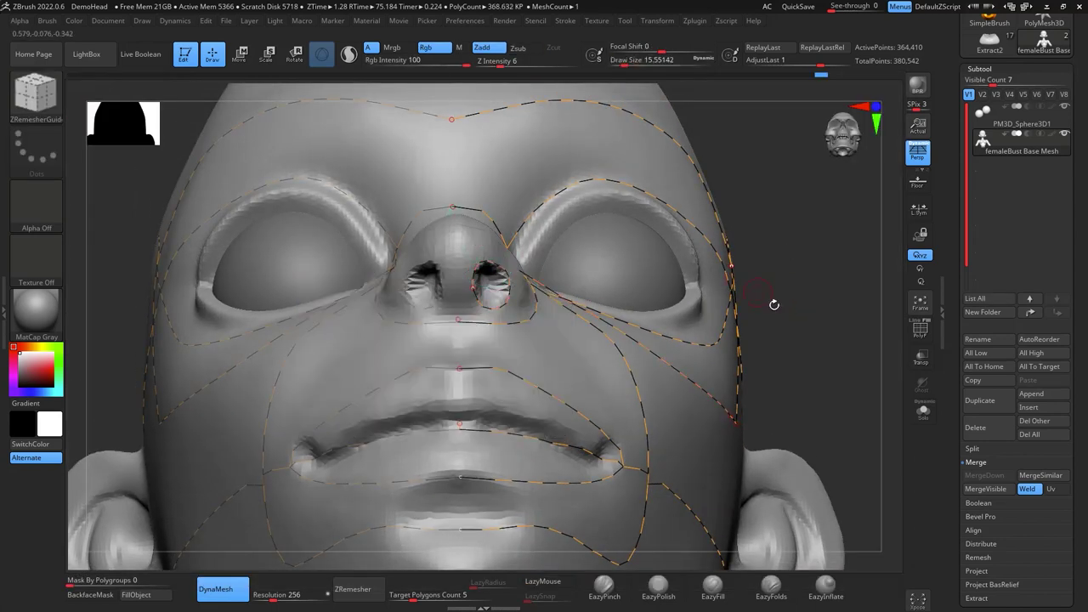
# Draw a guide curve along the jawline from the chin to below the ear and continue it up the front of the ear
pyautogui.moveTo(833, 322)
pyautogui.mouseDown()
pyautogui.moveTo(850, 350)
pyautogui.moveTo(814, 370)
pyautogui.moveTo(832, 375)
pyautogui.moveTo(755, 391)
pyautogui.moveTo(833, 345)
pyautogui.moveTo(728, 463)
pyautogui.moveTo(782, 231)
pyautogui.moveTo(774, 250)
pyautogui.mouseUp()
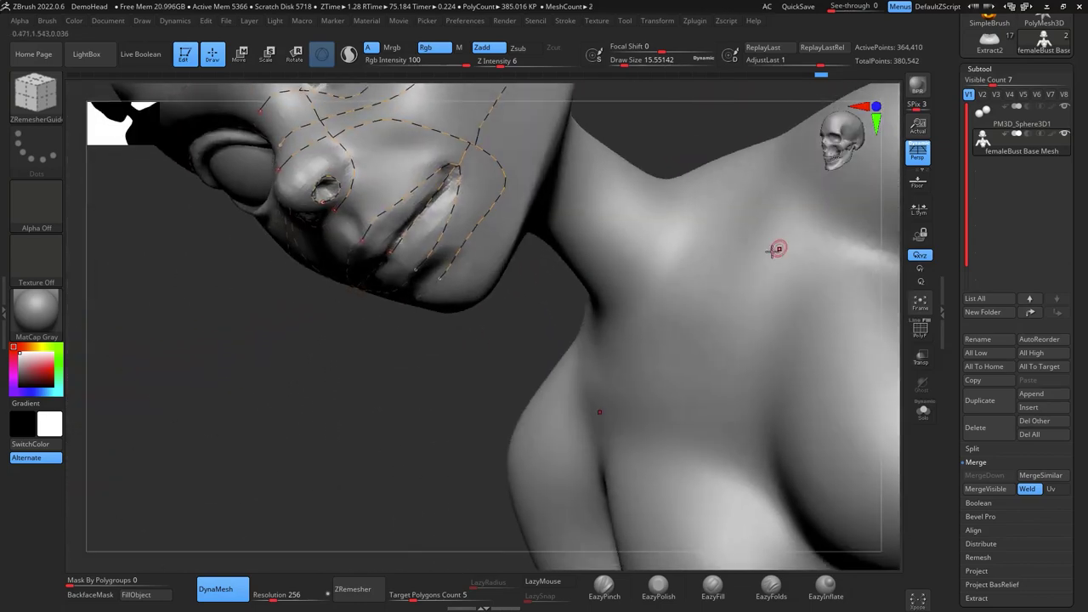
pyautogui.moveTo(463, 393)
pyautogui.mouseDown()
pyautogui.moveTo(469, 405)
pyautogui.moveTo(644, 187)
pyautogui.moveTo(606, 219)
pyautogui.mouseUp()
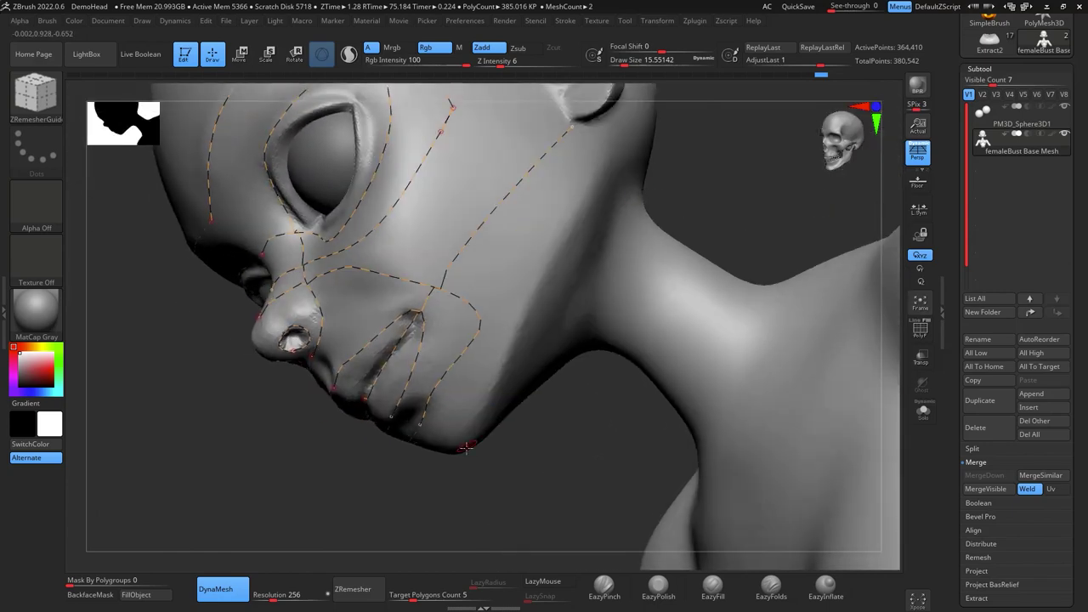
pyautogui.moveTo(733, 138)
pyautogui.mouseDown()
pyautogui.moveTo(796, 161)
pyautogui.moveTo(747, 255)
pyautogui.moveTo(837, 311)
pyautogui.mouseUp()
pyautogui.moveTo(804, 458)
pyautogui.mouseDown()
pyautogui.moveTo(719, 388)
pyautogui.moveTo(532, 355)
pyautogui.mouseUp()
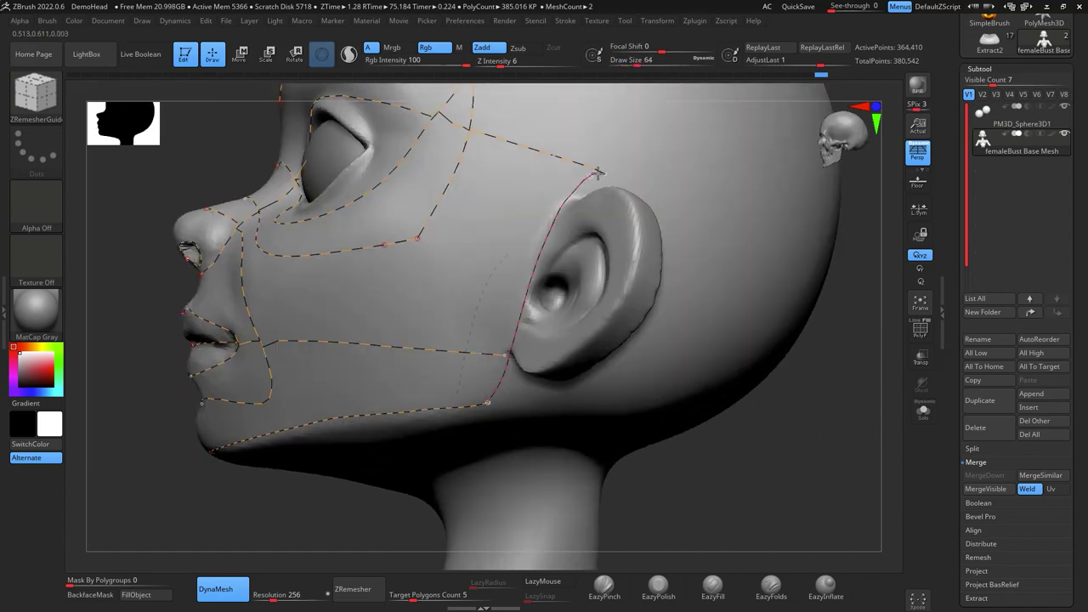
pyautogui.moveTo(597, 173); pyautogui.dragTo(599, 172)
# Draw a guide curve from above the ear, behind it and down the side of the neck to the shoulder
pyautogui.moveTo(853, 453); pyautogui.dragTo(812, 418)
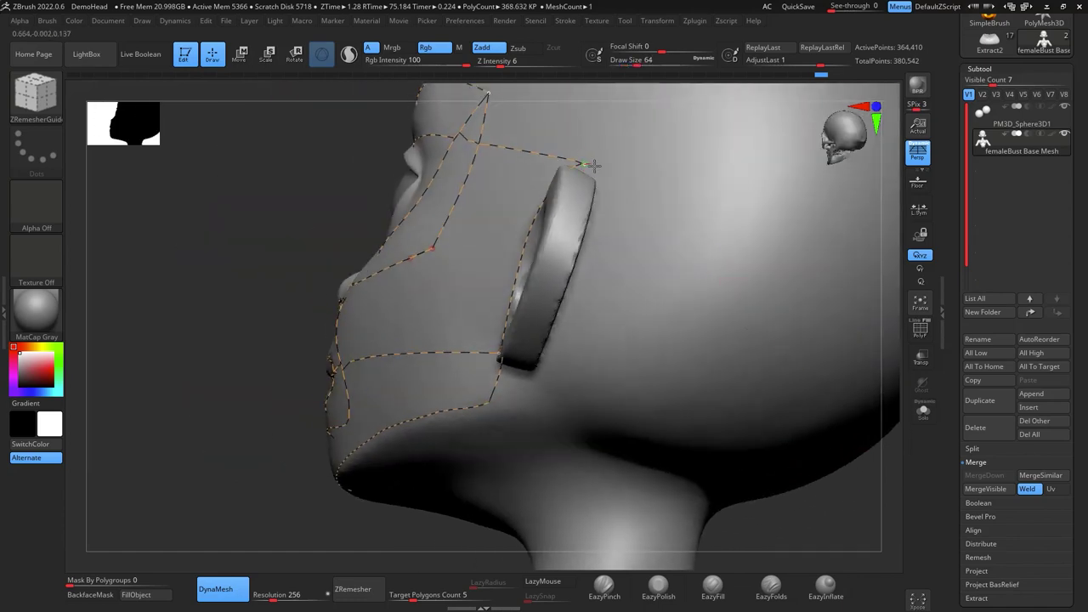
pyautogui.moveTo(577, 534); pyautogui.dragTo(577, 537)
pyautogui.moveTo(800, 468)
pyautogui.mouseDown()
pyautogui.moveTo(844, 493)
pyautogui.moveTo(802, 284)
pyautogui.mouseUp()
pyautogui.moveTo(802, 284); pyautogui.dragTo(768, 294)
pyautogui.moveTo(504, 391); pyautogui.dragTo(505, 443)
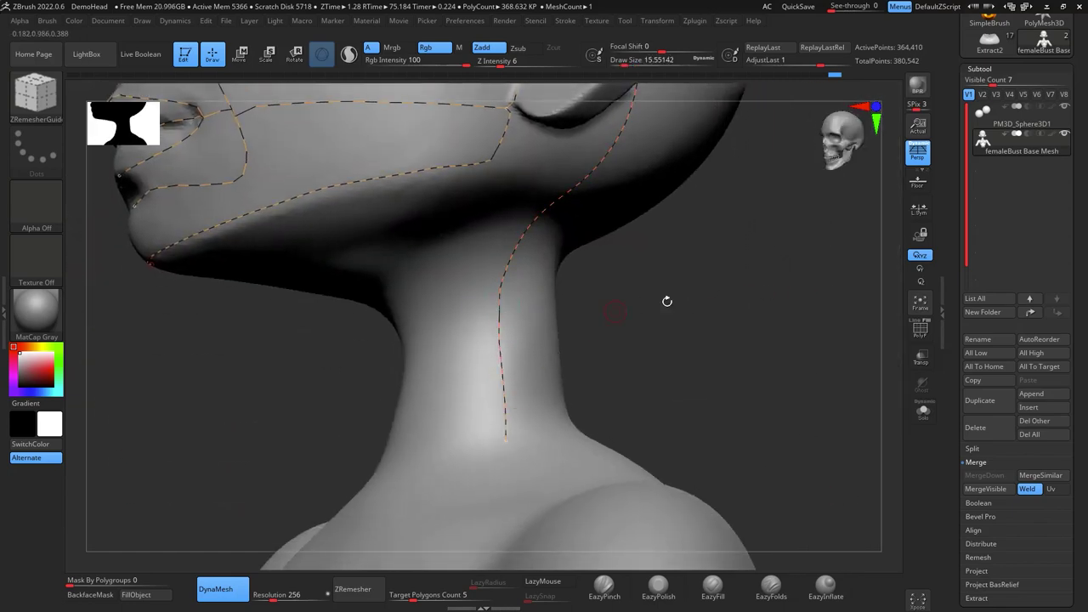
# Draw a guide curve across the front of the neck to meet the side neck guide
pyautogui.moveTo(668, 301)
pyautogui.mouseDown()
pyautogui.moveTo(787, 281)
pyautogui.moveTo(643, 328)
pyautogui.mouseUp()
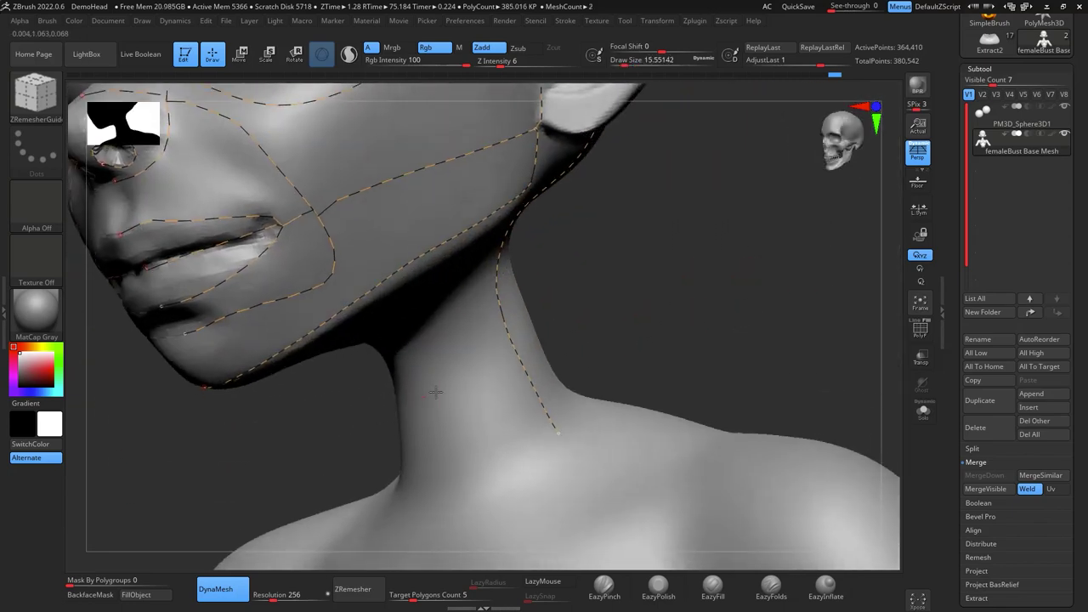
pyautogui.moveTo(510, 334); pyautogui.dragTo(511, 332)
pyautogui.moveTo(670, 298); pyautogui.dragTo(531, 330)
pyautogui.moveTo(455, 370); pyautogui.dragTo(465, 362)
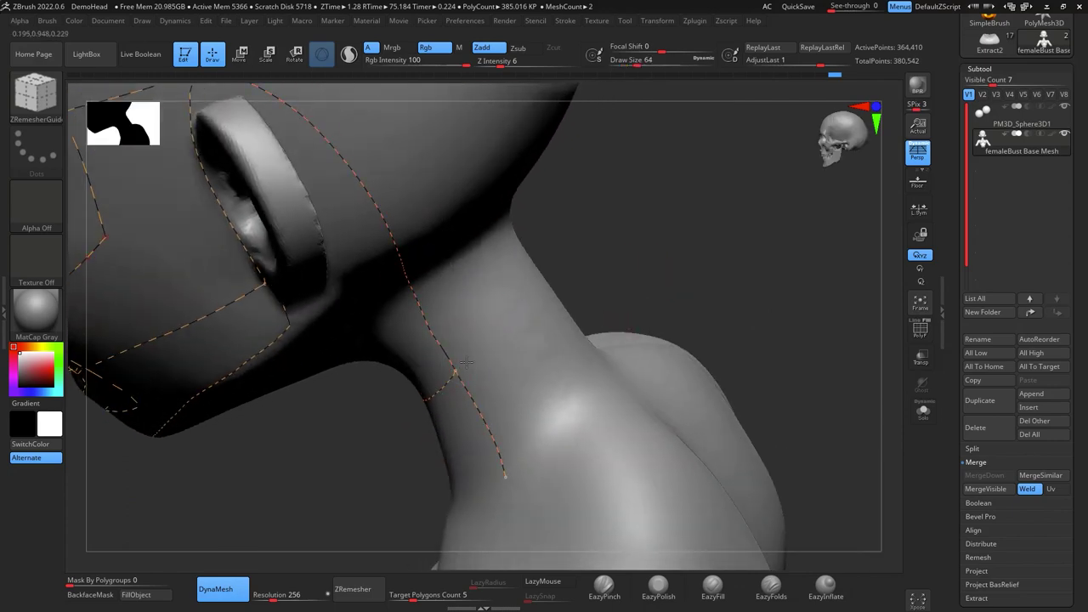
# Remesh the bust with ZRemesher at a target polygon count of 5 and turn on the polyframe display
pyautogui.moveTo(717, 275)
pyautogui.mouseDown()
pyautogui.moveTo(775, 311)
pyautogui.moveTo(770, 411)
pyautogui.moveTo(762, 251)
pyautogui.moveTo(790, 250)
pyautogui.moveTo(773, 341)
pyautogui.mouseUp()
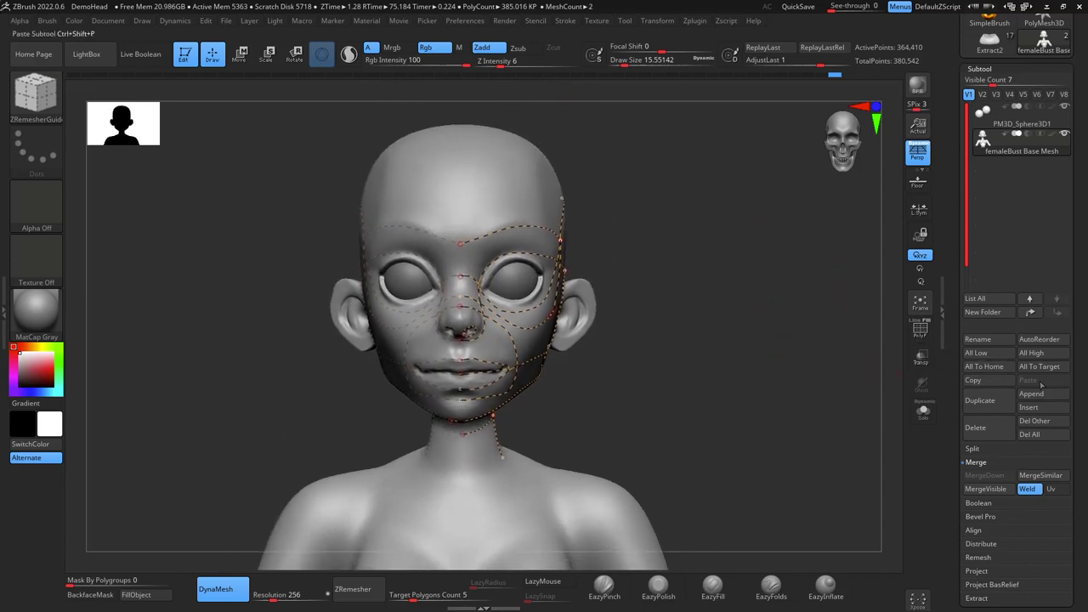
pyautogui.moveTo(1086, 399); pyautogui.dragTo(1085, 393)
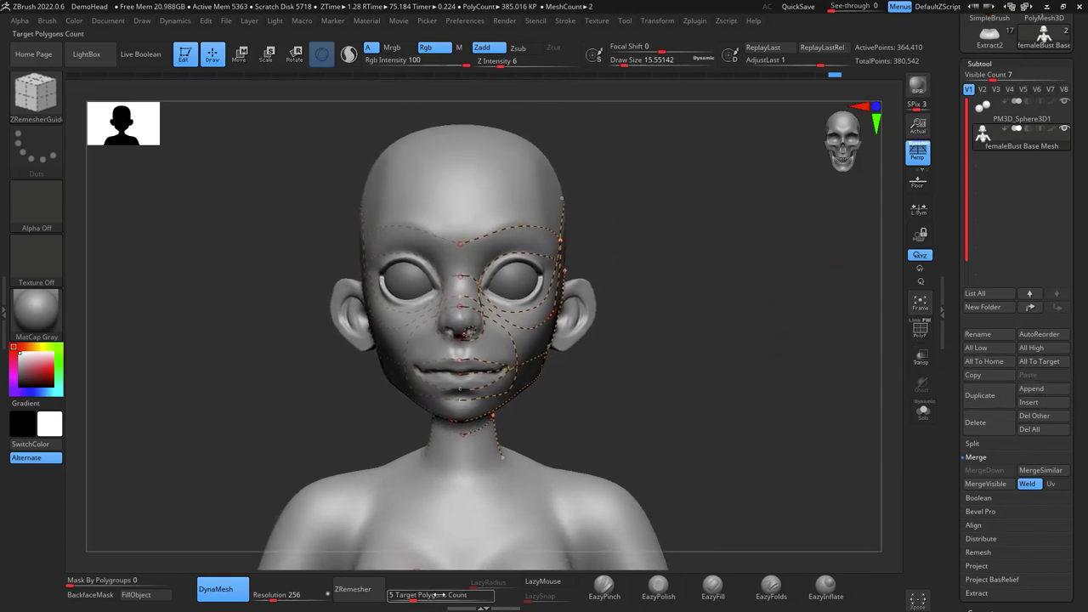
pyautogui.click(353, 589)
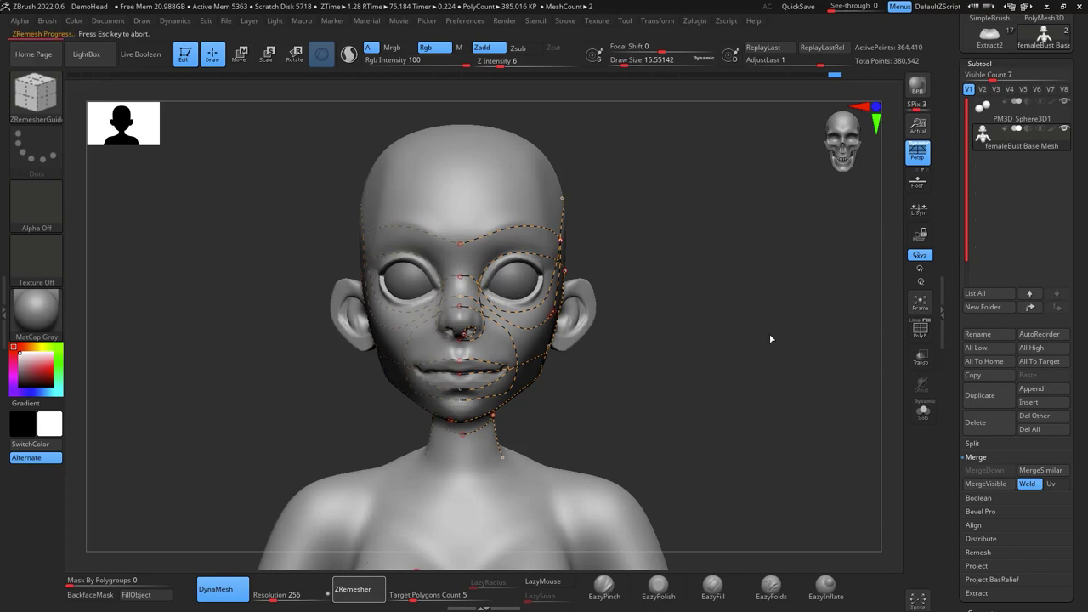
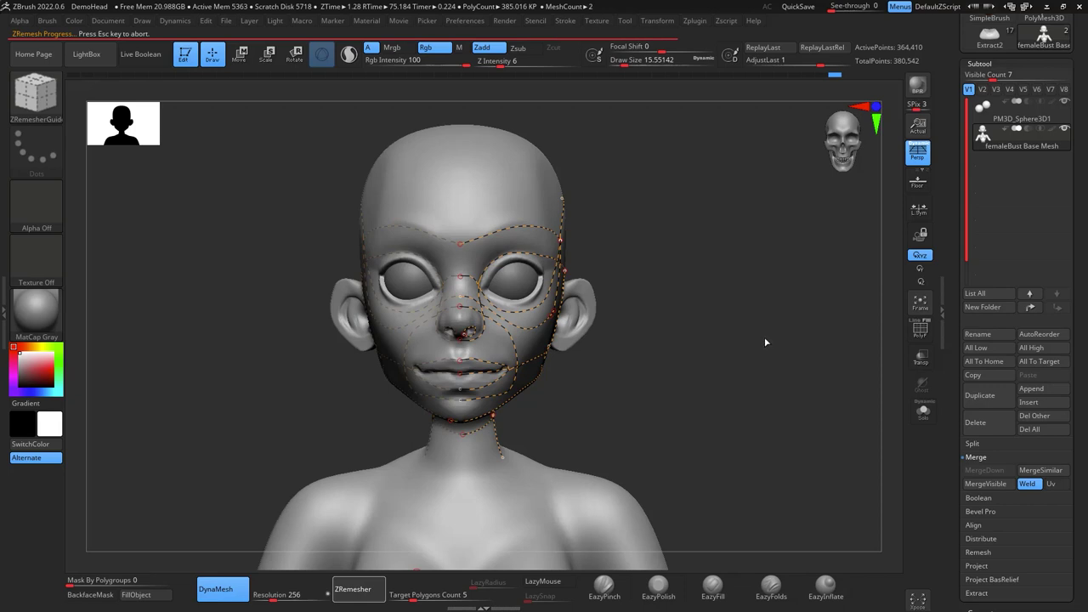
pyautogui.moveTo(761, 302); pyautogui.dragTo(634, 357)
pyautogui.click(920, 331)
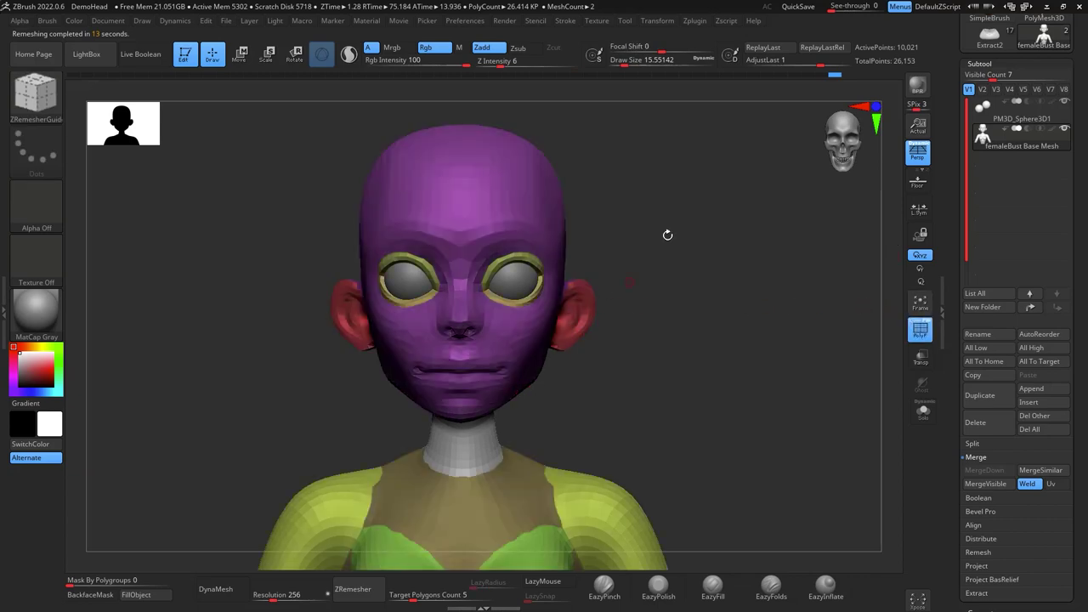
# Hide the polyframe wireframe and subdivide the remeshed bust three times to subdivision level 4
pyautogui.click(920, 327)
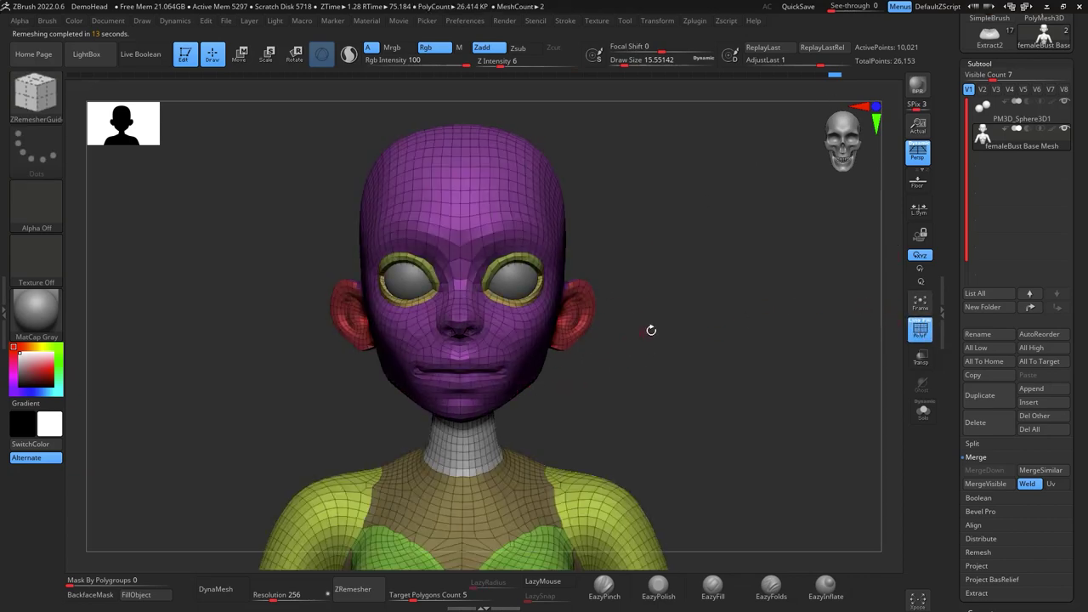
pyautogui.moveTo(651, 330)
pyautogui.keyDown('alt'); pyautogui.mouseDown()
pyautogui.moveTo(672, 379)
pyautogui.moveTo(706, 356)
pyautogui.moveTo(672, 399)
pyautogui.moveTo(741, 279)
pyautogui.moveTo(769, 294)
pyautogui.mouseUp(); pyautogui.keyUp('alt')
pyautogui.click(927, 328)
pyautogui.moveTo(807, 367); pyautogui.dragTo(806, 315)
pyautogui.hotkey('ctrl', 'd')
pyautogui.hotkey('ctrl', 'd')
pyautogui.hotkey('ctrl', 'd')
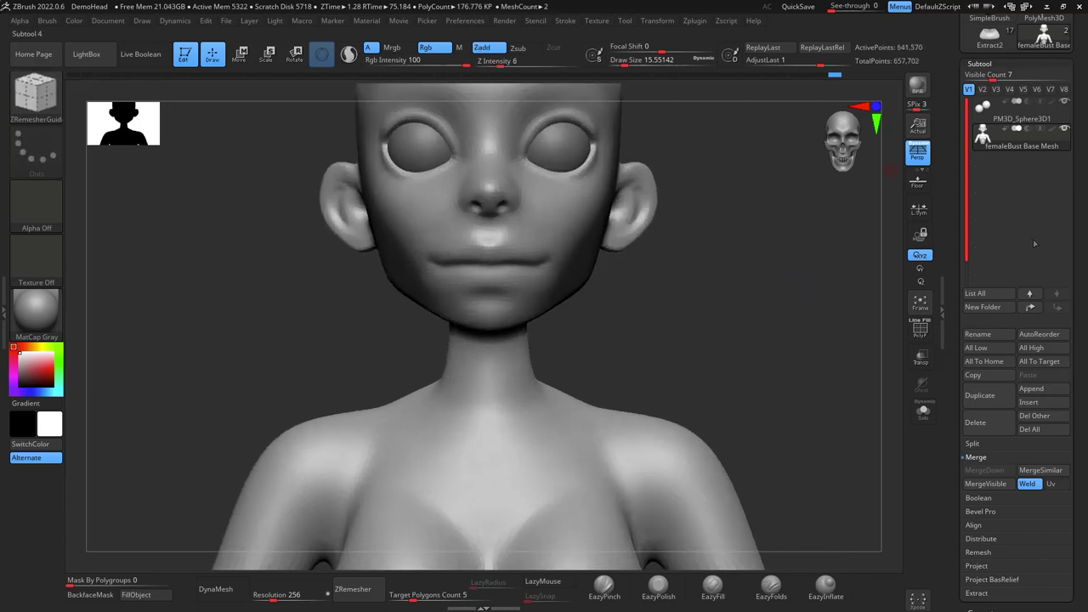
pyautogui.moveTo(1081, 348); pyautogui.dragTo(1076, 195)
pyautogui.click(995, 305)
pyautogui.click(985, 168)
# Carve the line between the lips out to the mouth corners with the DamStandard brush at draw size about 25
pyautogui.moveTo(767, 295); pyautogui.dragTo(747, 268)
pyautogui.keyDown('alt'); pyautogui.moveTo(712, 204); pyautogui.dragTo(794, 247); pyautogui.keyUp('alt')
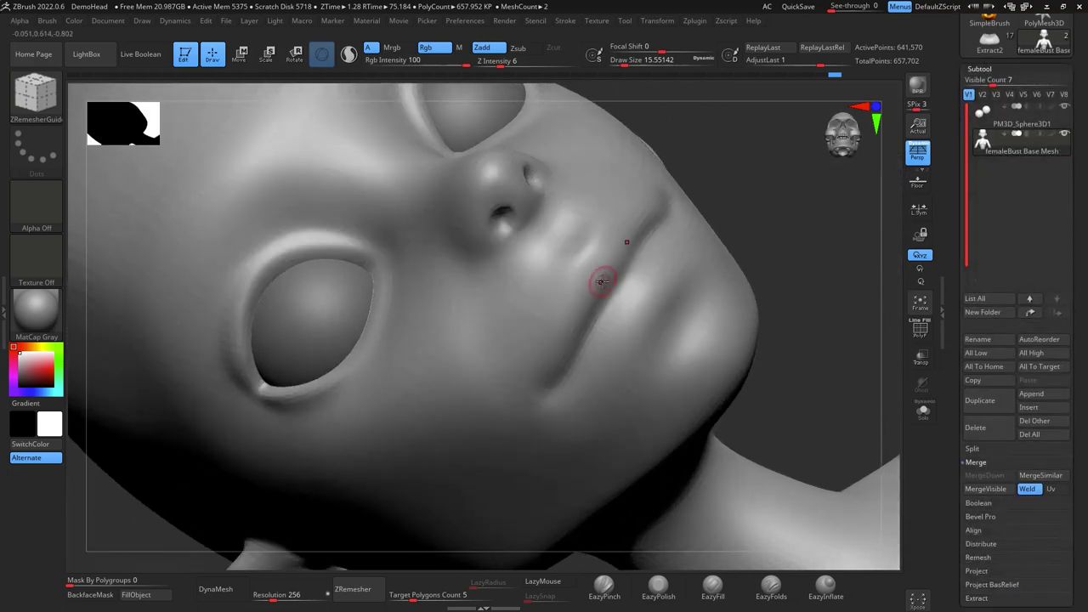
pyautogui.press('b')
pyautogui.press('d')
pyautogui.press('s')
pyautogui.press('space')
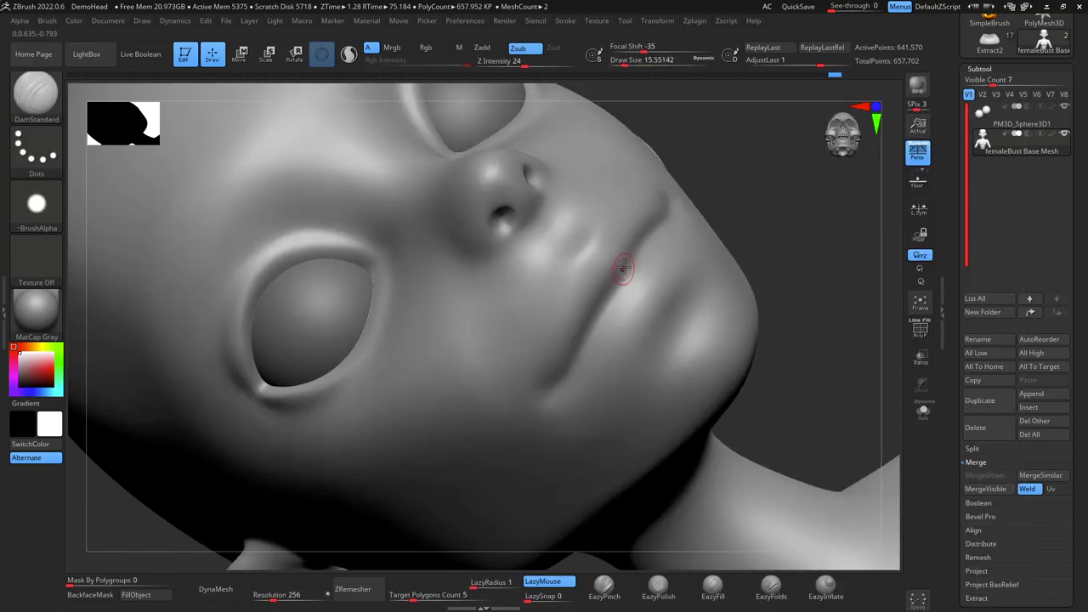
pyautogui.moveTo(600, 302)
pyautogui.mouseDown()
pyautogui.moveTo(596, 312)
pyautogui.moveTo(632, 294)
pyautogui.mouseUp()
pyautogui.hotkey('ctrl', 'z')
pyautogui.press('space')
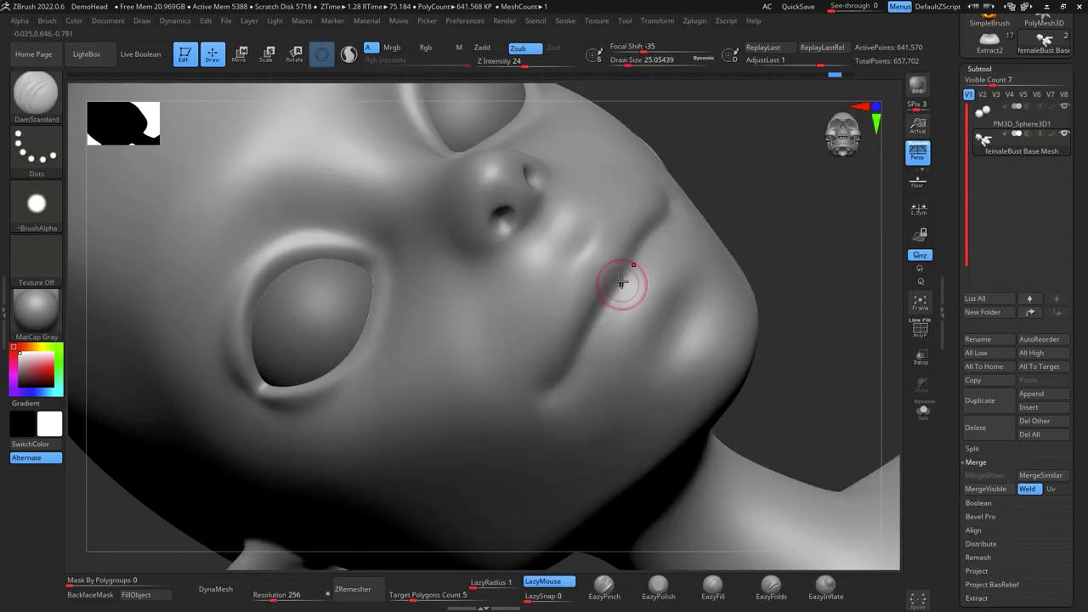
pyautogui.moveTo(634, 257); pyautogui.dragTo(609, 296)
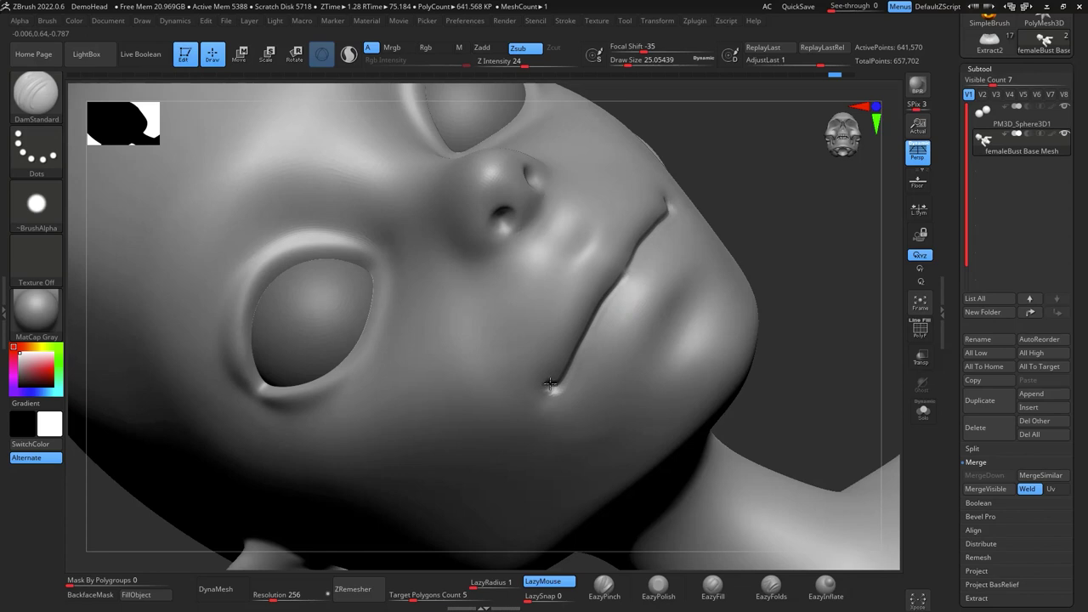
pyautogui.moveTo(549, 383)
pyautogui.mouseDown()
pyautogui.moveTo(619, 275)
pyautogui.moveTo(586, 340)
pyautogui.mouseUp()
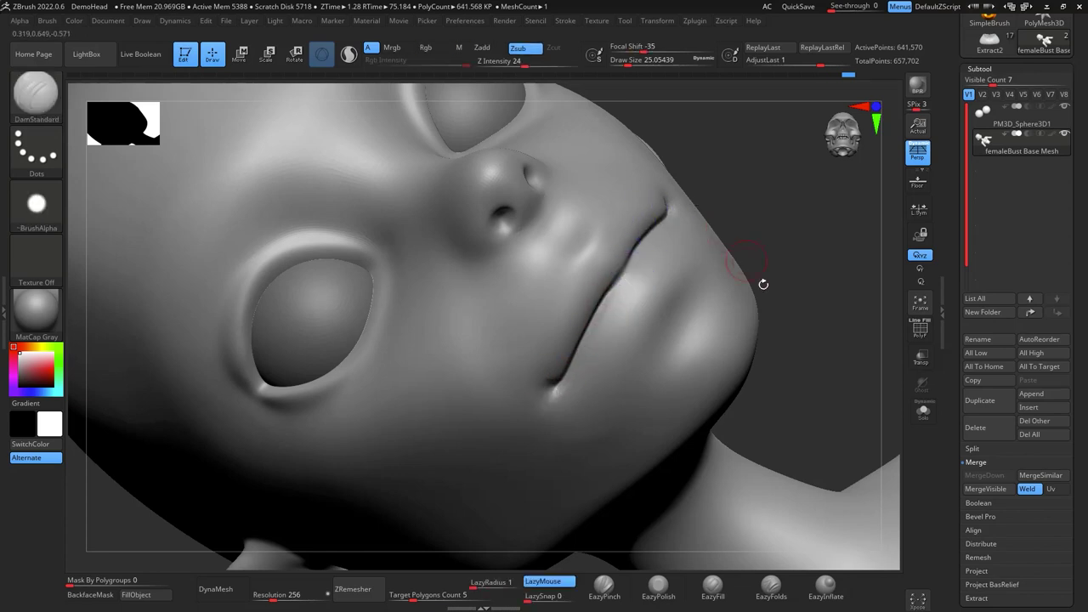
# Sharpen the upper lip's border with the EazyPinch brush at draw size about 39
pyautogui.click(604, 583)
pyautogui.press('space')
pyautogui.moveTo(577, 303); pyautogui.dragTo(582, 301)
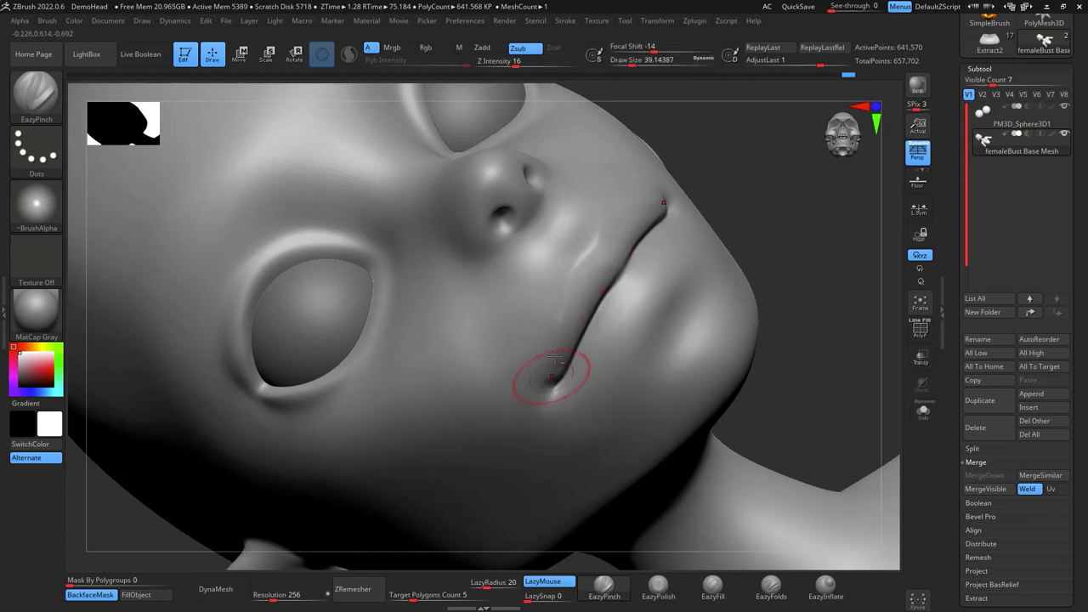
pyautogui.moveTo(598, 245); pyautogui.dragTo(573, 272)
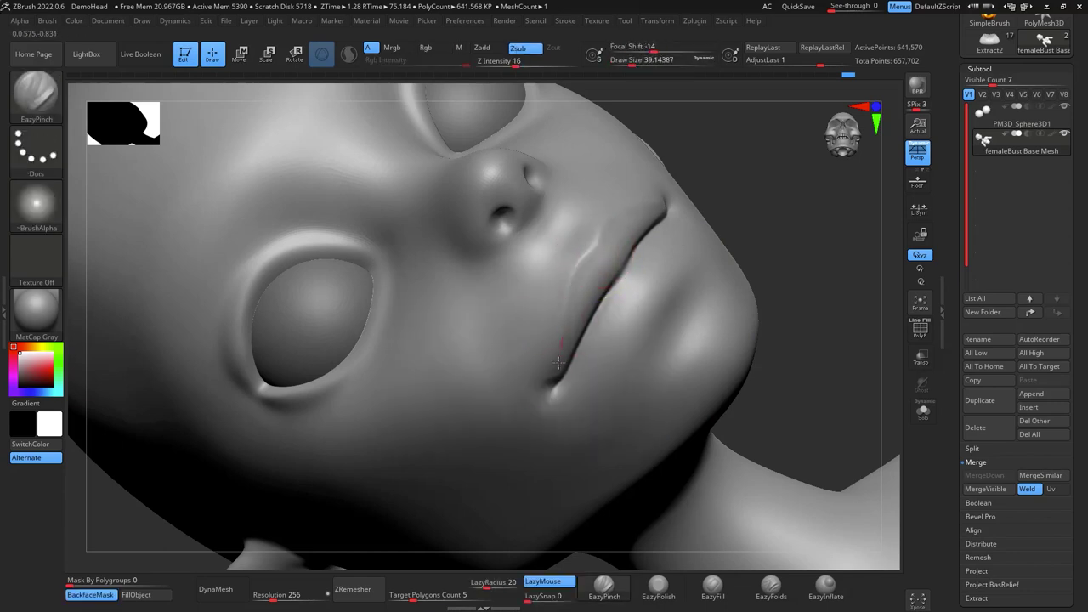
# Define the lower lip's outline with EazyPinch, enlarging the draw size to about 68, and smooth the edge
pyautogui.moveTo(723, 206); pyautogui.dragTo(795, 281)
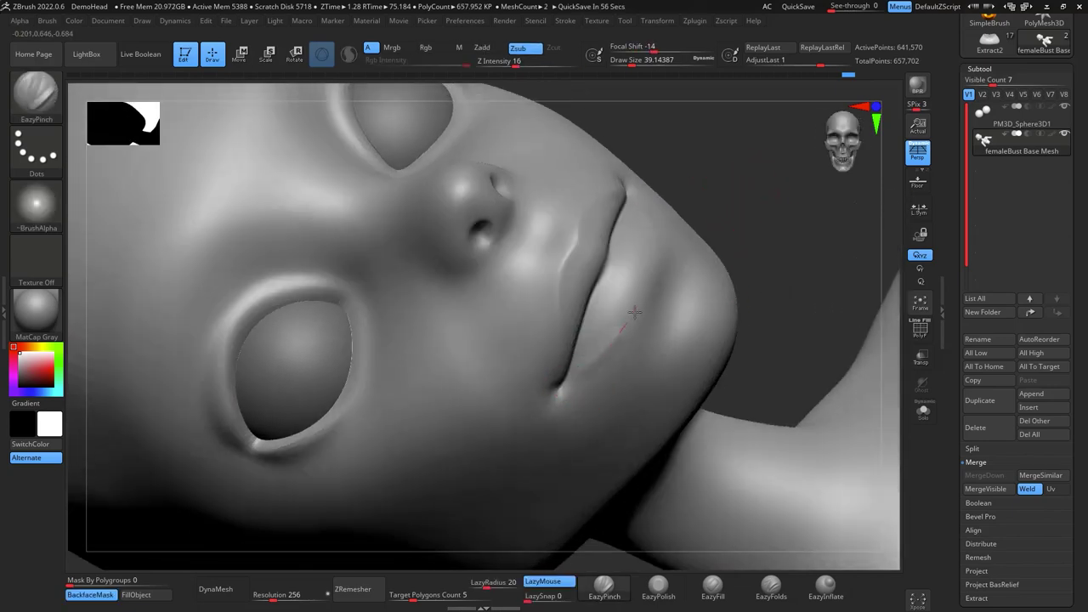
pyautogui.moveTo(634, 312); pyautogui.dragTo(656, 242)
pyautogui.keyDown('shift'); pyautogui.moveTo(618, 318); pyautogui.dragTo(649, 260); pyautogui.keyUp('shift')
pyautogui.moveTo(775, 206); pyautogui.dragTo(748, 241)
pyautogui.press('space')
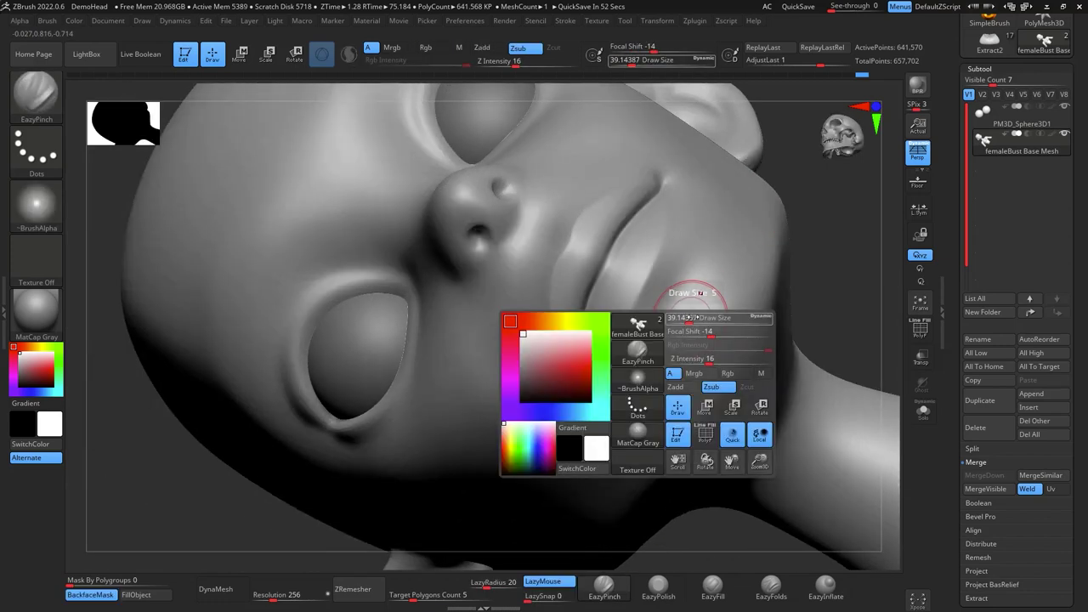
pyautogui.moveTo(691, 294); pyautogui.dragTo(697, 294)
pyautogui.moveTo(662, 358); pyautogui.dragTo(709, 257)
pyautogui.moveTo(667, 338)
pyautogui.mouseDown()
pyautogui.moveTo(689, 275)
pyautogui.moveTo(710, 253)
pyautogui.mouseUp()
pyautogui.keyDown('shift'); pyautogui.moveTo(702, 284); pyautogui.dragTo(676, 327); pyautogui.keyUp('shift')
# Carve the crease around the nostril wings with the DamStandard brush at draw size about 22
pyautogui.keyDown('shift'); pyautogui.moveTo(834, 137); pyautogui.dragTo(875, 252); pyautogui.keyUp('shift')
pyautogui.keyDown('alt'); pyautogui.moveTo(706, 485); pyautogui.dragTo(714, 365); pyautogui.keyUp('alt')
pyautogui.keyDown('shift'); pyautogui.moveTo(833, 323); pyautogui.dragTo(790, 316); pyautogui.keyUp('shift')
pyautogui.moveTo(769, 297)
pyautogui.keyDown('alt'); pyautogui.mouseDown()
pyautogui.moveTo(756, 289)
pyautogui.moveTo(803, 327)
pyautogui.moveTo(828, 243)
pyautogui.moveTo(777, 267)
pyautogui.moveTo(789, 301)
pyautogui.moveTo(814, 242)
pyautogui.moveTo(776, 282)
pyautogui.mouseUp(); pyautogui.keyUp('alt')
pyautogui.moveTo(776, 282)
pyautogui.keyDown('alt'); pyautogui.mouseDown()
pyautogui.moveTo(778, 337)
pyautogui.moveTo(794, 322)
pyautogui.mouseUp(); pyautogui.keyUp('alt')
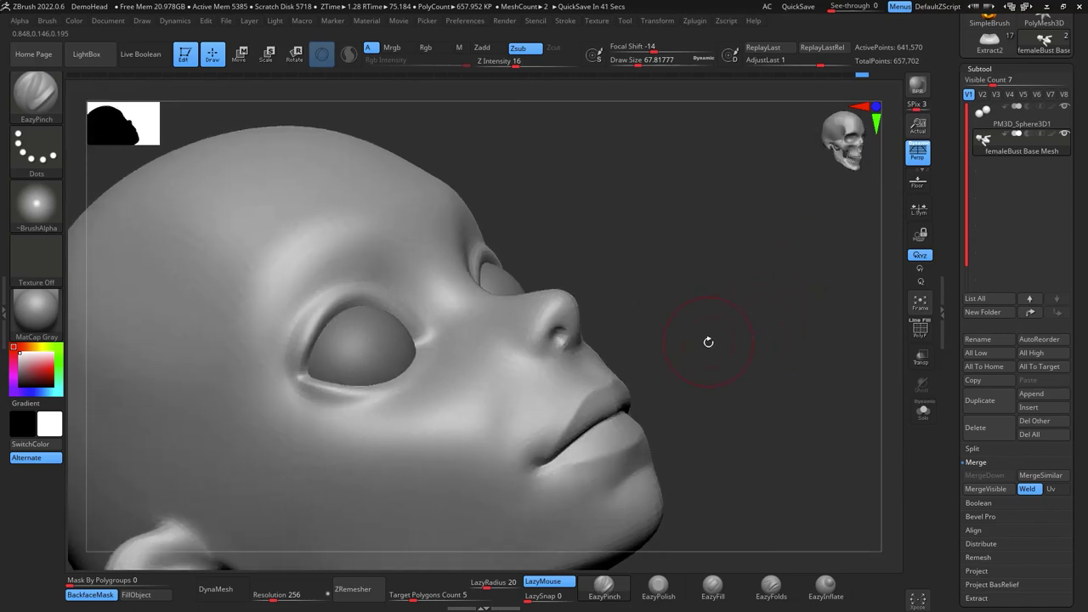
pyautogui.press('b')
pyautogui.press('d')
pyautogui.press('s')
pyautogui.press('space')
pyautogui.moveTo(718, 346); pyautogui.dragTo(711, 347)
pyautogui.keyDown('alt'); pyautogui.moveTo(717, 306); pyautogui.dragTo(682, 243); pyautogui.keyUp('alt')
pyautogui.keyDown('alt'); pyautogui.moveTo(681, 243); pyautogui.dragTo(733, 315); pyautogui.keyUp('alt')
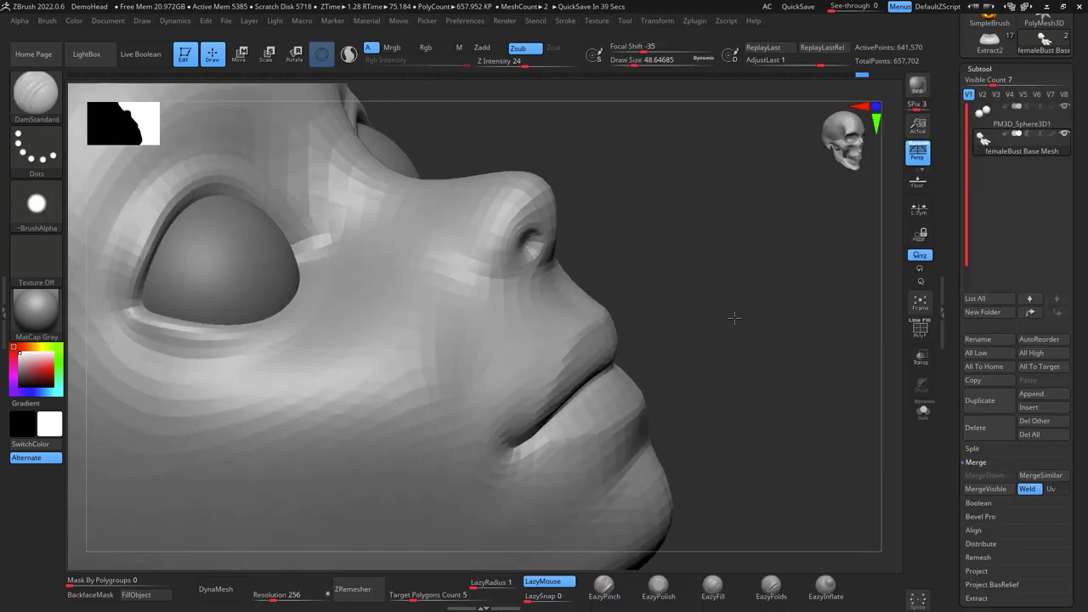
pyautogui.moveTo(460, 228); pyautogui.dragTo(462, 227)
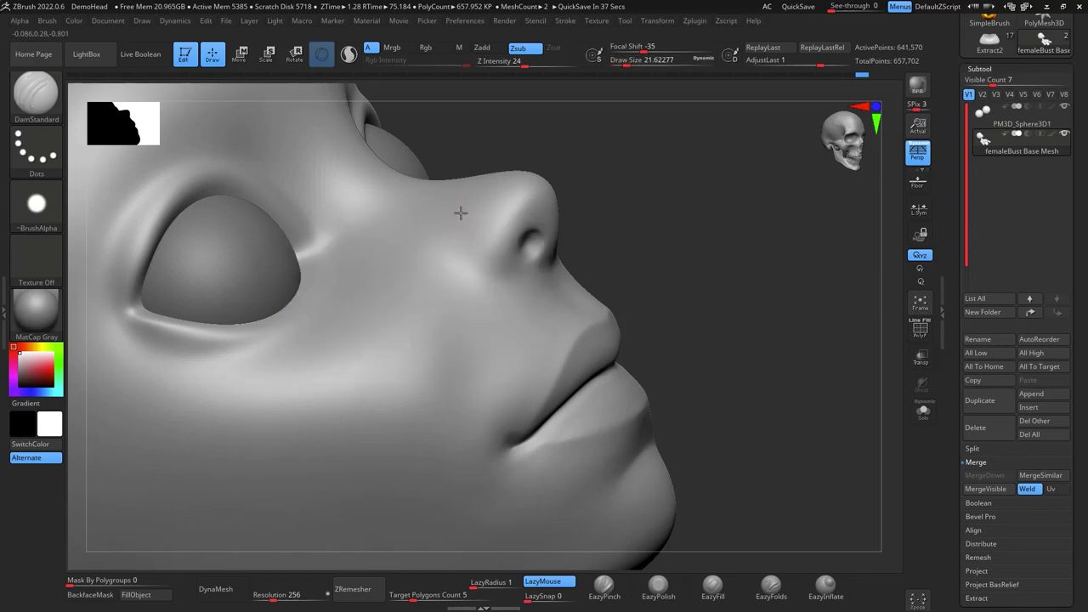
pyautogui.moveTo(488, 277); pyautogui.dragTo(511, 277)
pyautogui.moveTo(700, 239); pyautogui.dragTo(679, 300)
pyautogui.moveTo(483, 487); pyautogui.dragTo(503, 481)
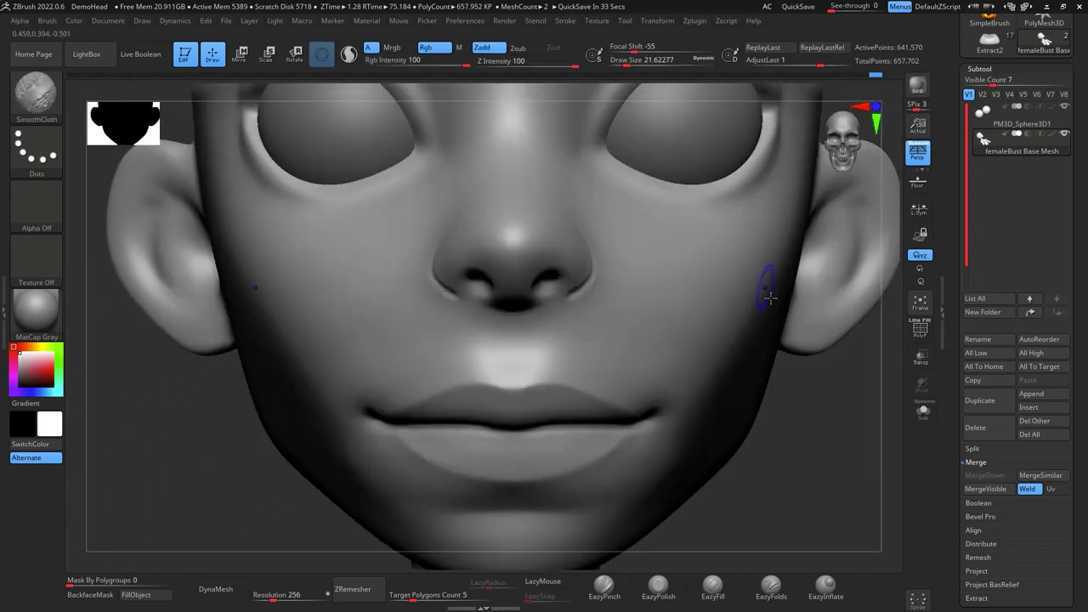
# Reshape the nostril wings with the Move brush at draw size about 37
pyautogui.moveTo(814, 434)
pyautogui.mouseDown()
pyautogui.moveTo(787, 437)
pyautogui.moveTo(781, 406)
pyautogui.mouseUp()
pyautogui.moveTo(564, 292)
pyautogui.mouseDown()
pyautogui.moveTo(597, 255)
pyautogui.moveTo(583, 253)
pyautogui.mouseUp()
pyautogui.press('b')
pyautogui.press('m')
pyautogui.press('v')
pyautogui.press('space')
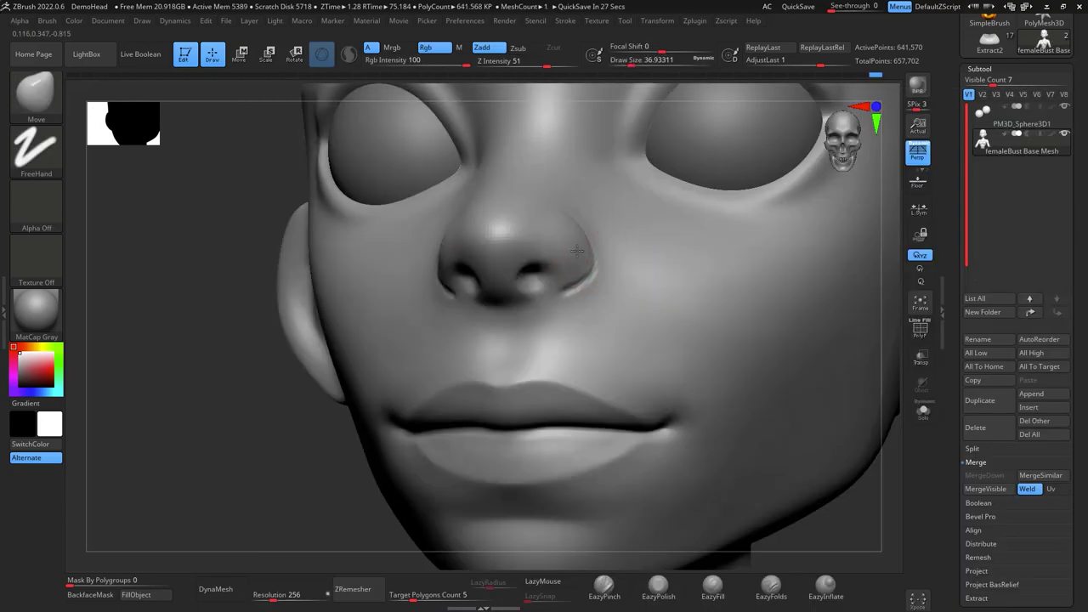
pyautogui.moveTo(579, 223); pyautogui.dragTo(584, 226)
pyautogui.moveTo(600, 281); pyautogui.dragTo(579, 284)
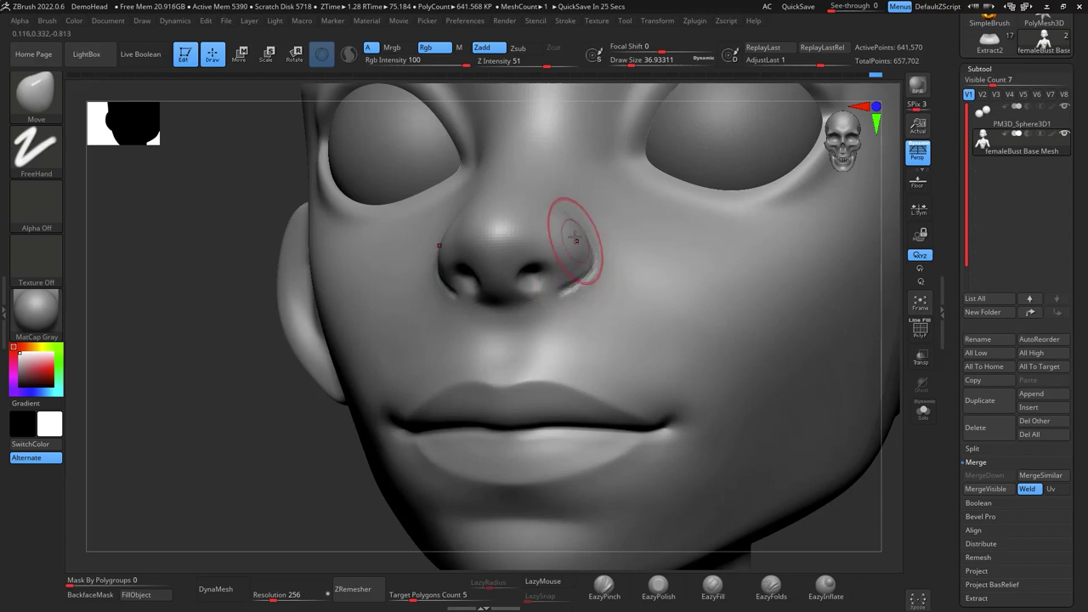
# Smooth the nostril wings and the creases where they meet the cheeks and upper lip
pyautogui.keyDown('shift'); pyautogui.moveTo(889, 502); pyautogui.dragTo(811, 405); pyautogui.keyUp('shift')
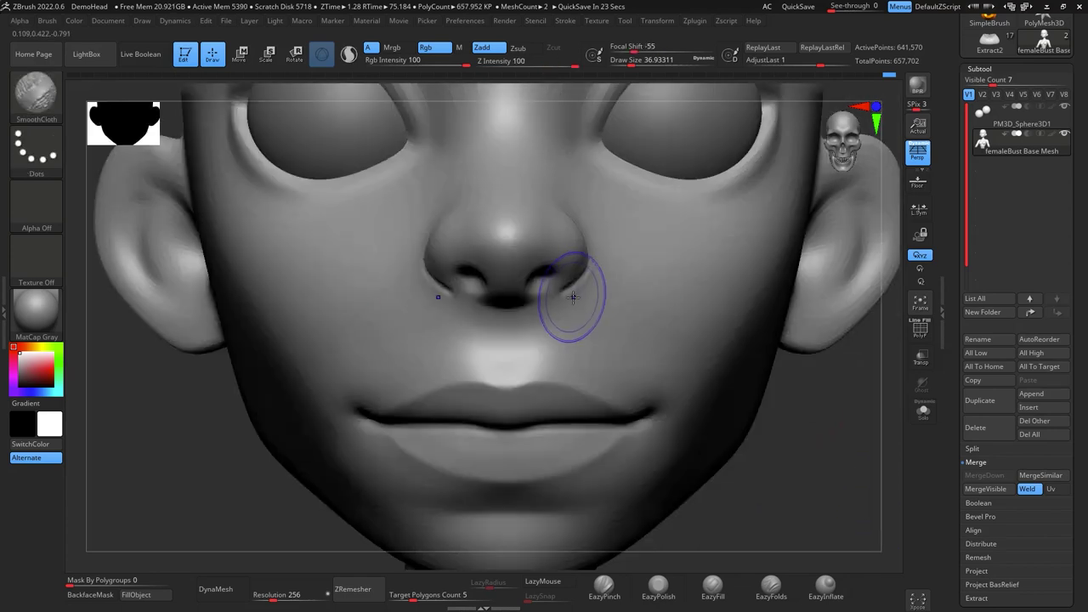
pyautogui.keyDown('shift'); pyautogui.moveTo(594, 283); pyautogui.dragTo(590, 227); pyautogui.keyUp('shift')
pyautogui.moveTo(784, 398); pyautogui.dragTo(819, 409)
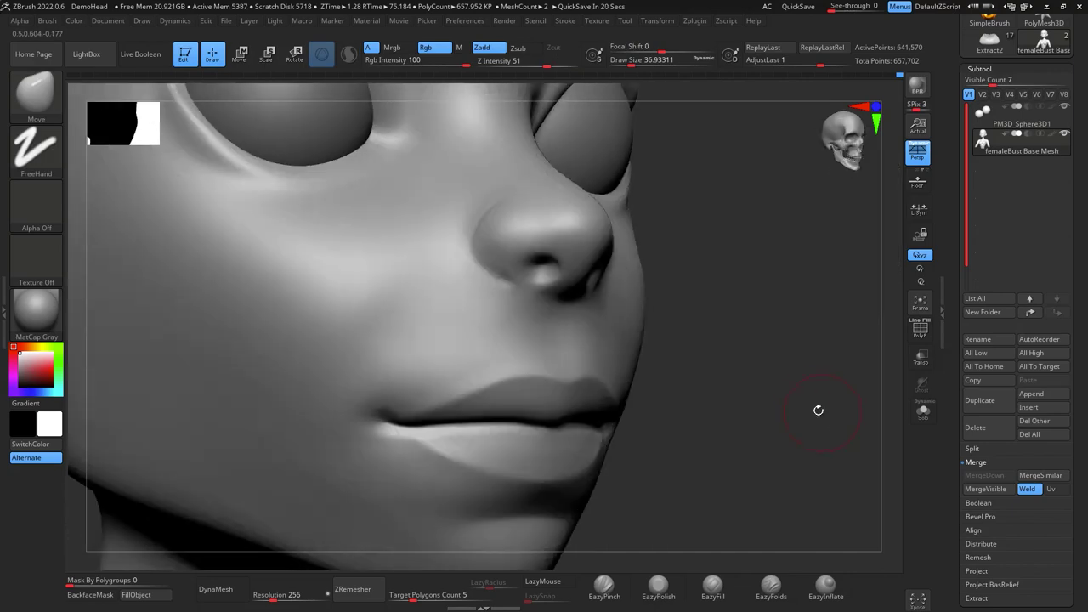
pyautogui.keyDown('shift'); pyautogui.moveTo(493, 303); pyautogui.dragTo(500, 293); pyautogui.keyUp('shift')
pyautogui.keyDown('shift'); pyautogui.moveTo(775, 421); pyautogui.dragTo(763, 457); pyautogui.keyUp('shift')
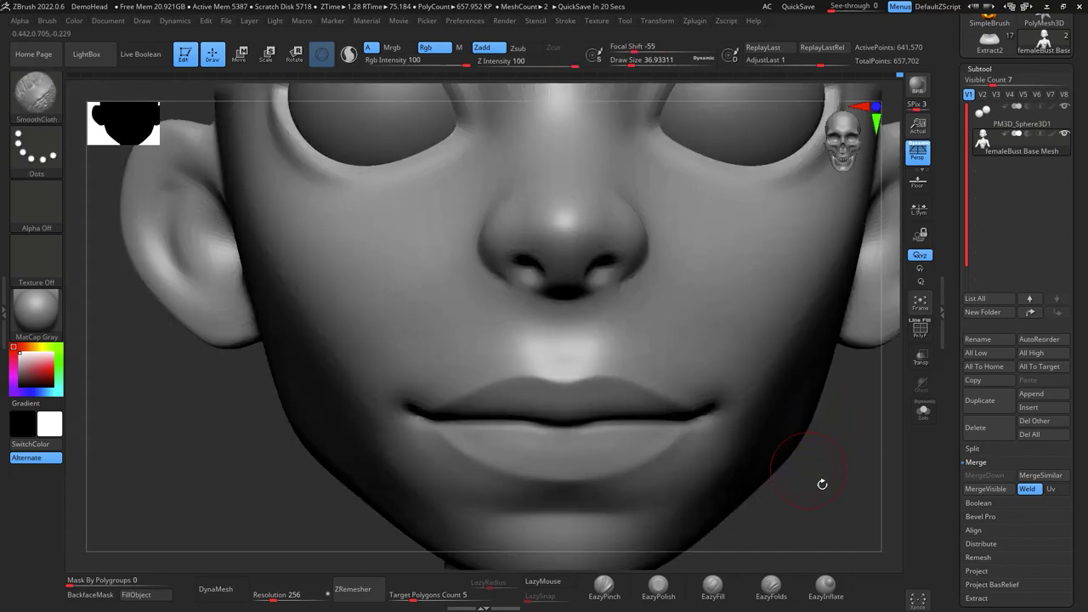
# Pinch the eyelid rim with EazyPinch from the inner eye corner over the upper lid to the outer corner
pyautogui.moveTo(821, 484)
pyautogui.keyDown('alt'); pyautogui.mouseDown()
pyautogui.moveTo(824, 341)
pyautogui.moveTo(782, 343)
pyautogui.moveTo(799, 331)
pyautogui.moveTo(791, 281)
pyautogui.moveTo(819, 249)
pyautogui.moveTo(825, 357)
pyautogui.moveTo(816, 327)
pyautogui.mouseUp(); pyautogui.keyUp('alt')
pyautogui.click(604, 584)
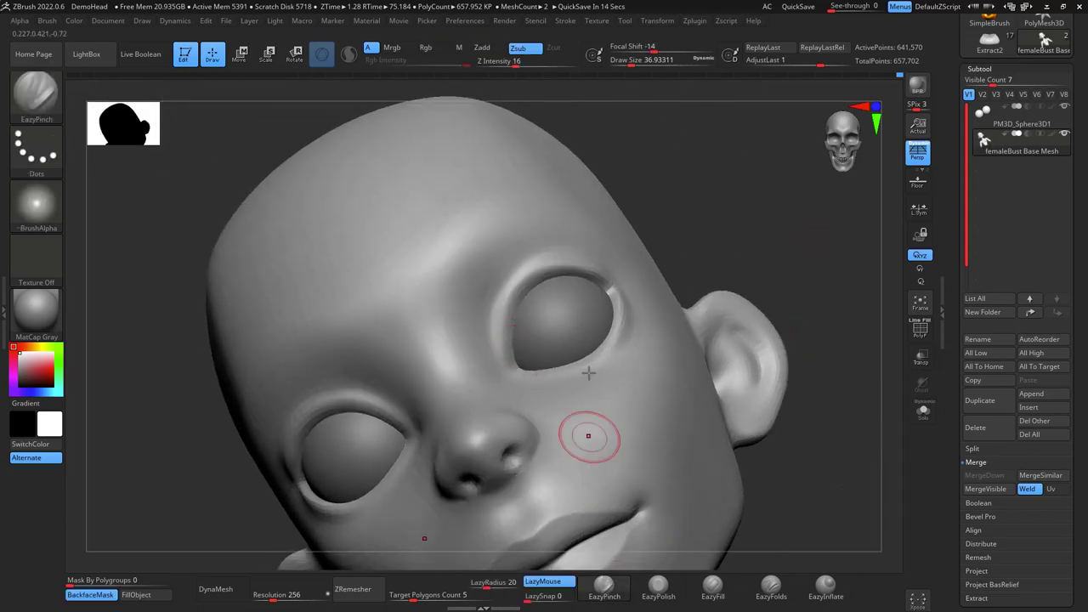
pyautogui.moveTo(510, 366); pyautogui.dragTo(504, 348)
pyautogui.moveTo(507, 296); pyautogui.dragTo(541, 267)
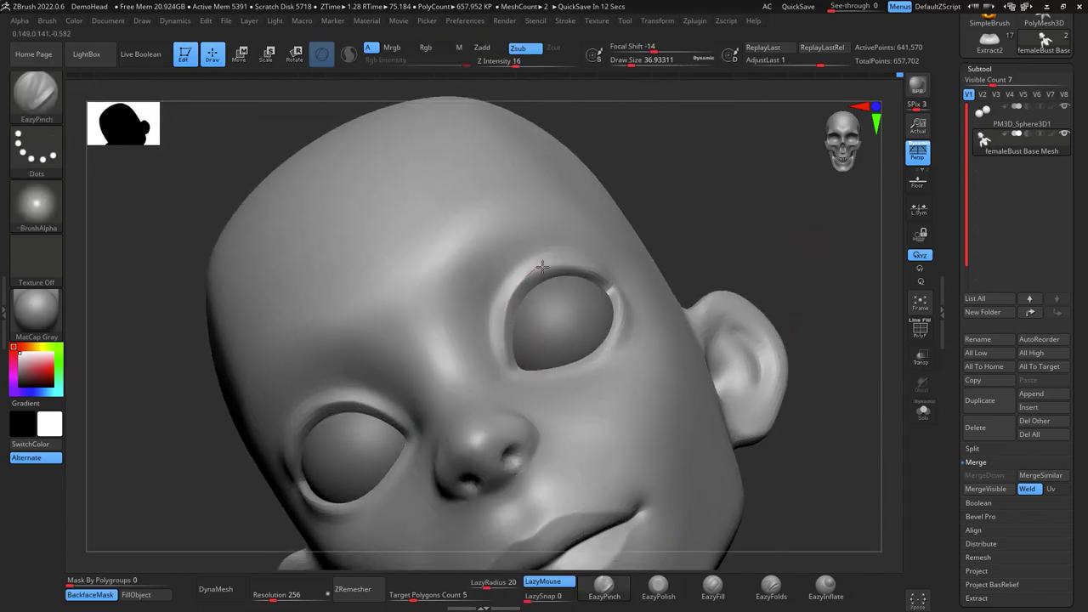
pyautogui.moveTo(620, 286); pyautogui.dragTo(624, 293)
# Sharpen the lower eyelid rim, the outer eye corner and the upper lid's inner fold with EazyPinch
pyautogui.moveTo(812, 355)
pyautogui.mouseDown()
pyautogui.moveTo(861, 368)
pyautogui.moveTo(839, 368)
pyautogui.moveTo(841, 347)
pyautogui.moveTo(801, 338)
pyautogui.mouseUp()
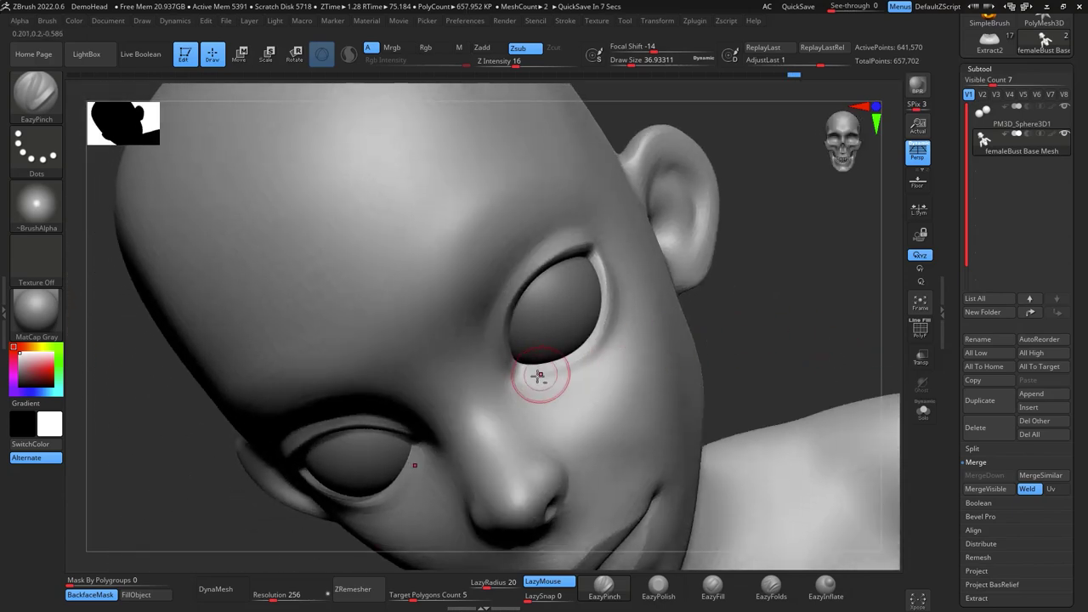
pyautogui.moveTo(526, 378); pyautogui.dragTo(531, 374)
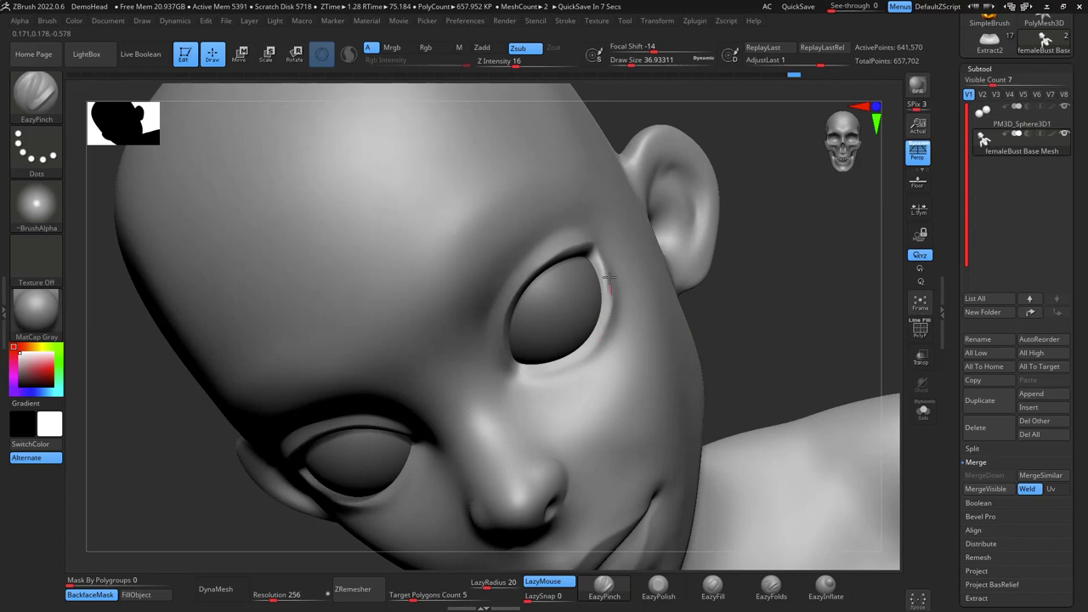
pyautogui.moveTo(595, 247); pyautogui.dragTo(565, 252)
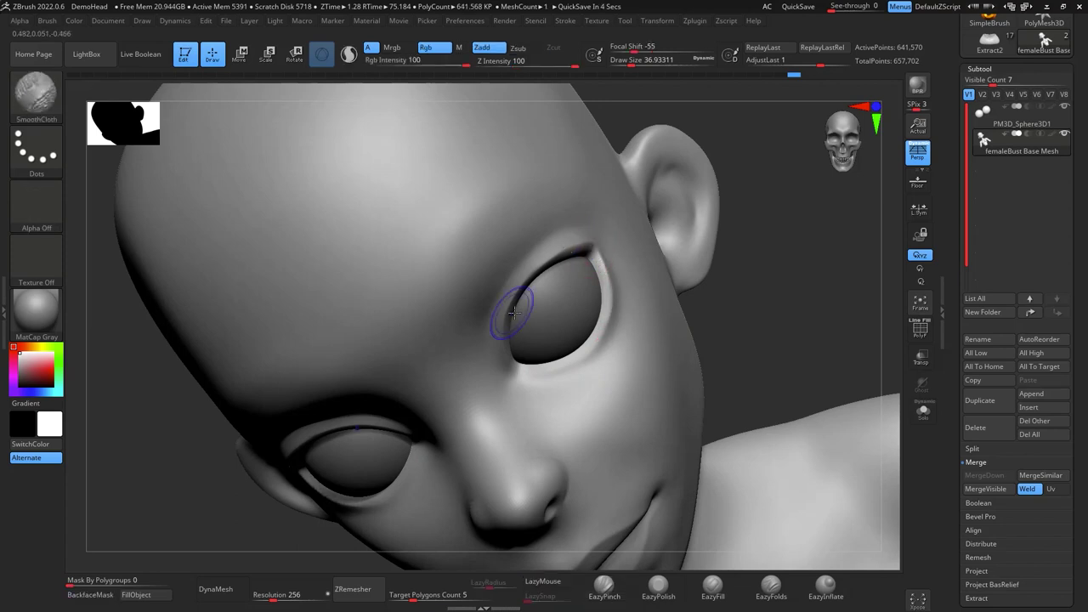
pyautogui.moveTo(784, 230); pyautogui.dragTo(770, 204)
pyautogui.moveTo(496, 364); pyautogui.dragTo(482, 320)
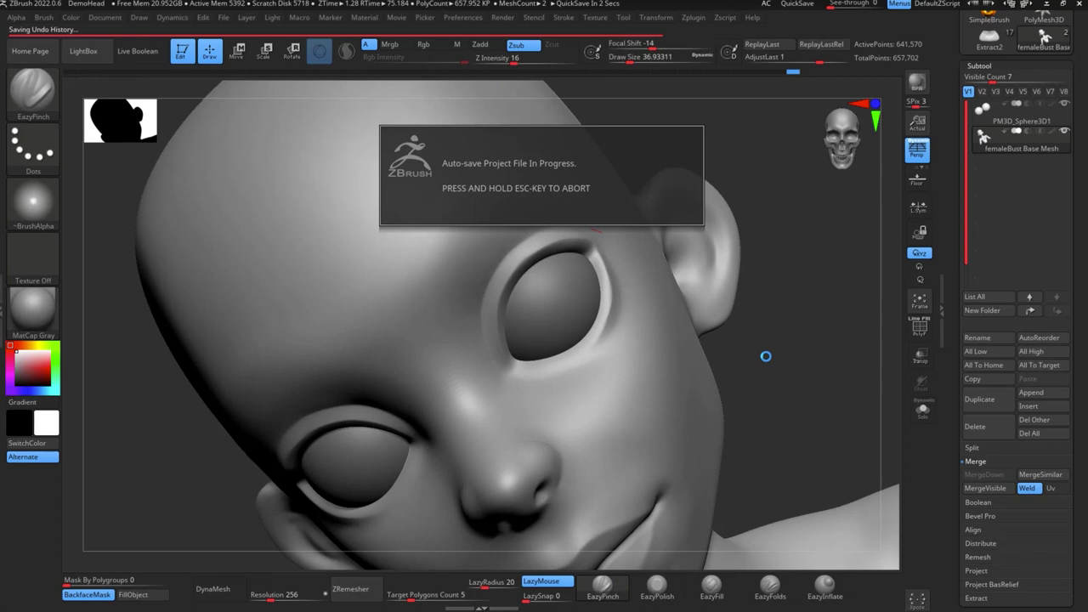
# Pinch the outer edge of the lower eyelid with EazyPinch and smooth its transition into the cheek
pyautogui.moveTo(765, 355); pyautogui.dragTo(780, 333)
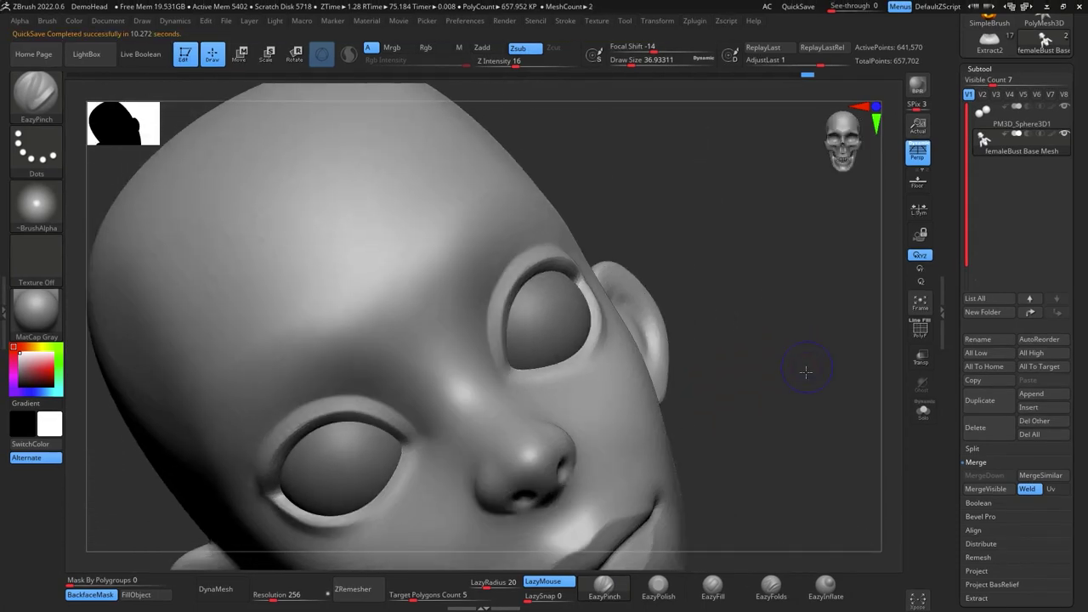
pyautogui.moveTo(738, 287); pyautogui.dragTo(710, 280)
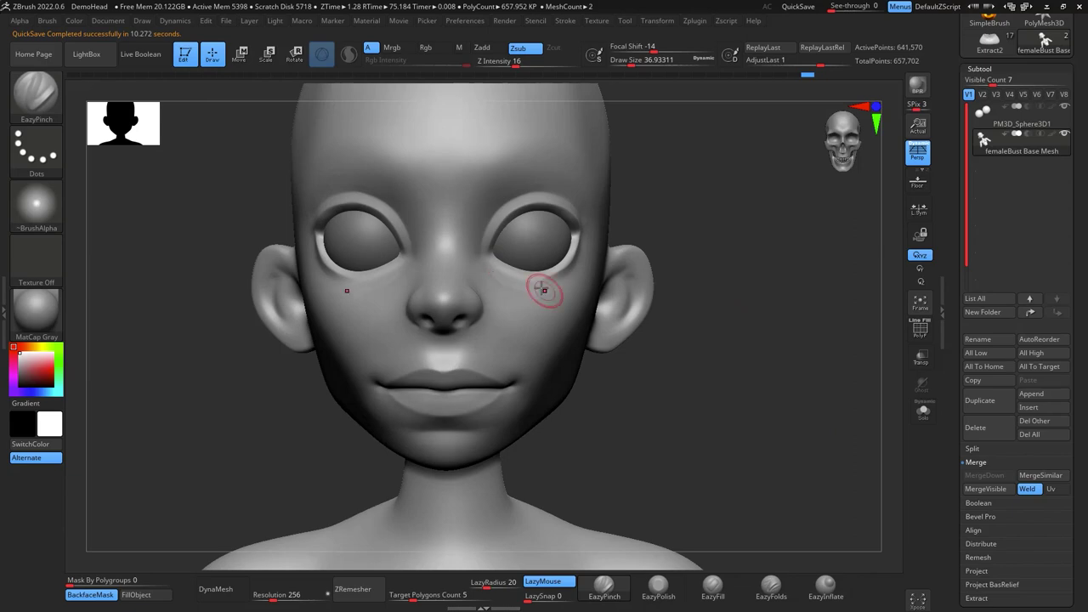
pyautogui.keyDown('shift'); pyautogui.moveTo(513, 289); pyautogui.dragTo(496, 285); pyautogui.keyUp('shift')
pyautogui.moveTo(722, 316)
pyautogui.mouseDown()
pyautogui.moveTo(789, 306)
pyautogui.moveTo(818, 285)
pyautogui.moveTo(753, 317)
pyautogui.moveTo(660, 231)
pyautogui.moveTo(629, 223)
pyautogui.mouseUp()
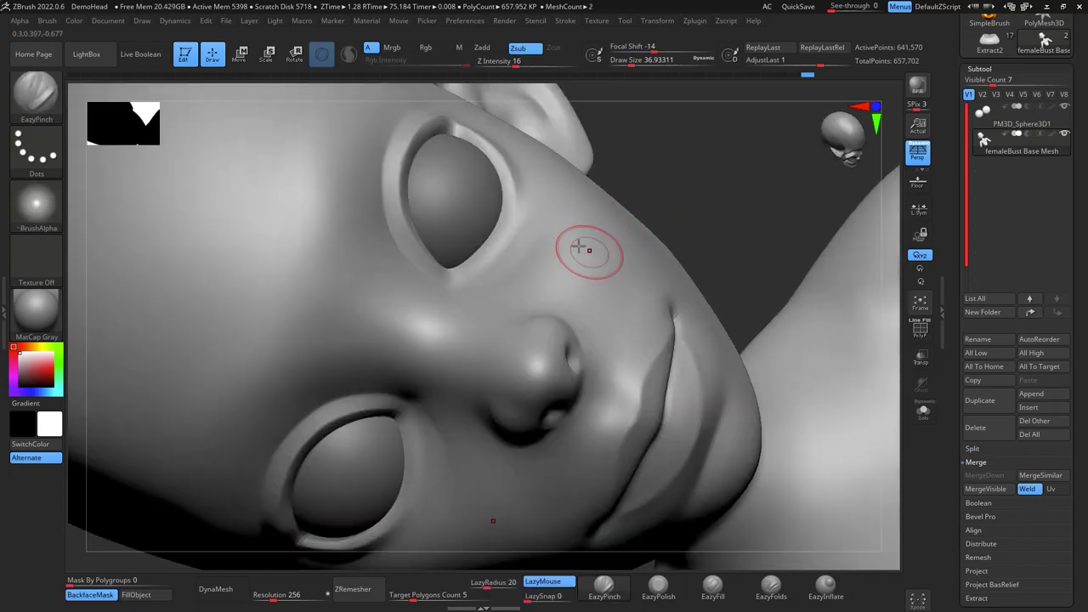
pyautogui.moveTo(473, 284); pyautogui.dragTo(508, 263)
pyautogui.press('shift')
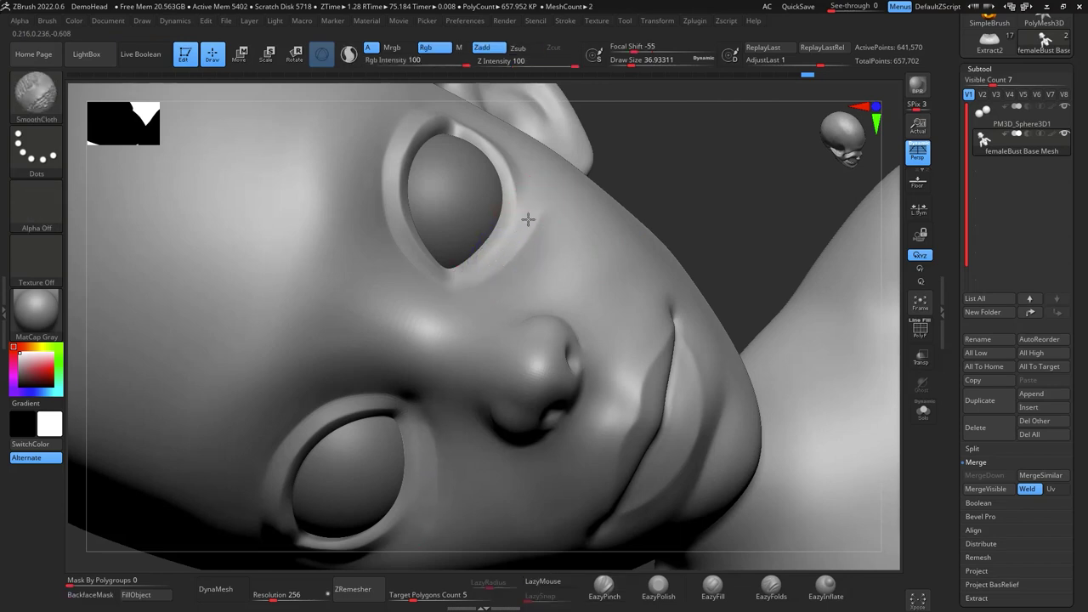
pyautogui.keyDown('shift'); pyautogui.moveTo(533, 221); pyautogui.dragTo(543, 206); pyautogui.keyUp('shift')
pyautogui.moveTo(608, 154); pyautogui.dragTo(670, 145)
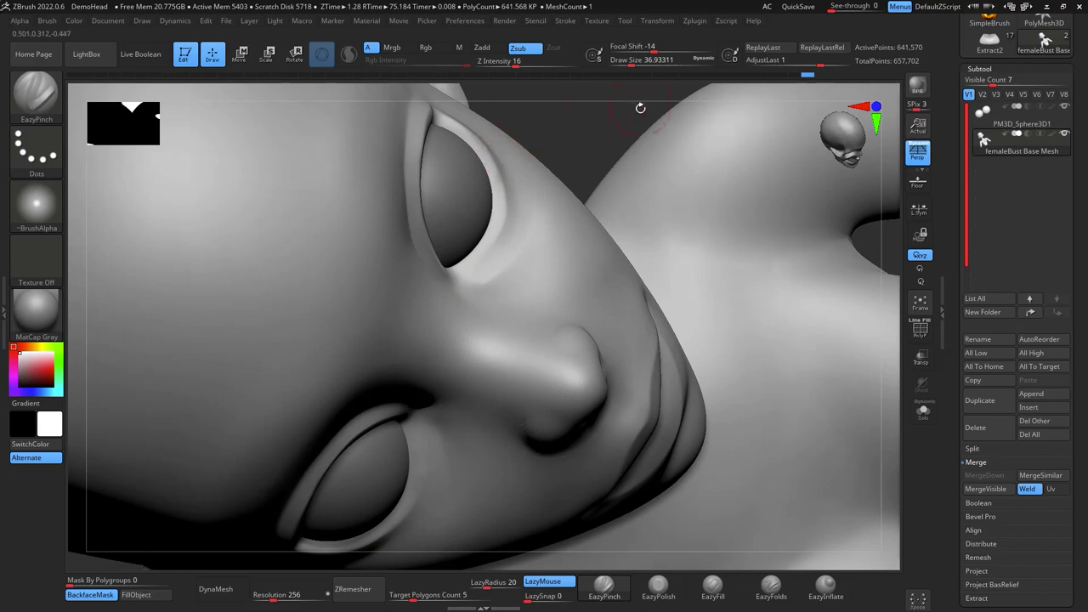
# Refine the lower eyelid edge and smooth the upper cheek just beneath it with the SmoothCloth brush
pyautogui.moveTo(640, 108); pyautogui.dragTo(612, 108)
pyautogui.moveTo(509, 215)
pyautogui.mouseDown()
pyautogui.moveTo(520, 148)
pyautogui.moveTo(530, 228)
pyautogui.mouseUp()
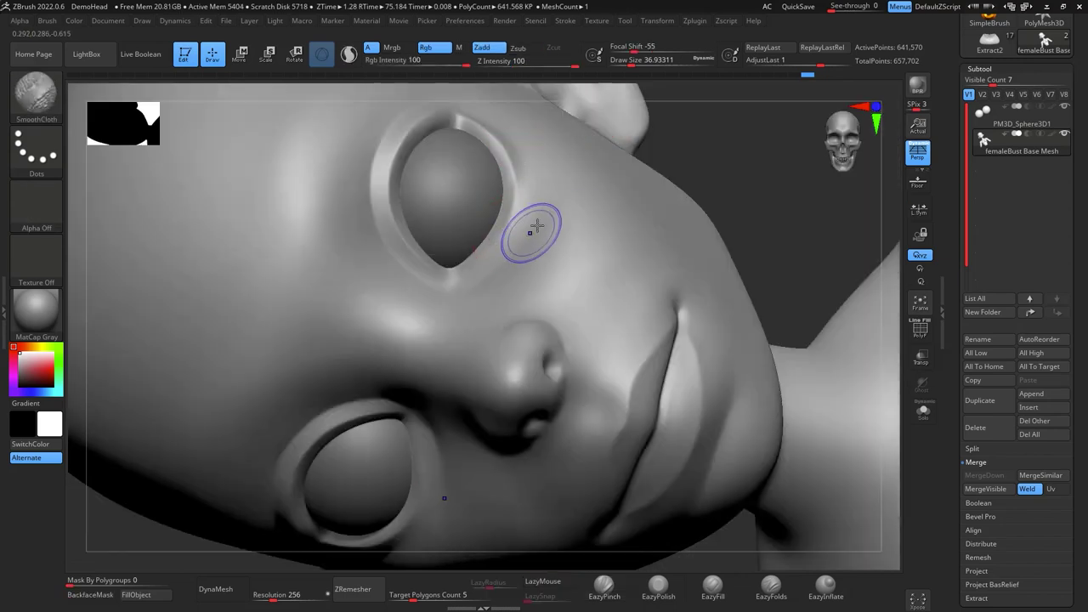
pyautogui.moveTo(790, 170)
pyautogui.keyDown('shift'); pyautogui.mouseDown()
pyautogui.moveTo(798, 192)
pyautogui.moveTo(761, 140)
pyautogui.mouseUp(); pyautogui.keyUp('shift')
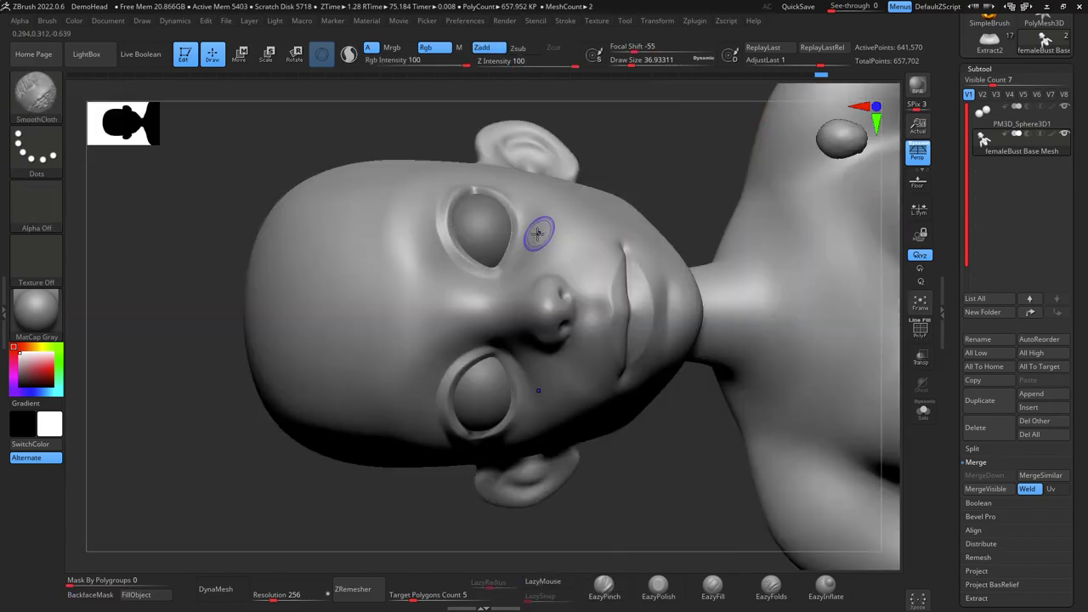
# Smooth the crease on the cheek between the nostril and the mouth corner with the SmoothCloth brush
pyautogui.moveTo(650, 136); pyautogui.dragTo(784, 127)
pyautogui.moveTo(793, 277)
pyautogui.mouseDown()
pyautogui.moveTo(809, 219)
pyautogui.moveTo(807, 255)
pyautogui.moveTo(787, 246)
pyautogui.moveTo(819, 238)
pyautogui.moveTo(815, 222)
pyautogui.mouseUp()
pyautogui.keyDown('alt'); pyautogui.moveTo(513, 281); pyautogui.dragTo(517, 324); pyautogui.keyUp('alt')
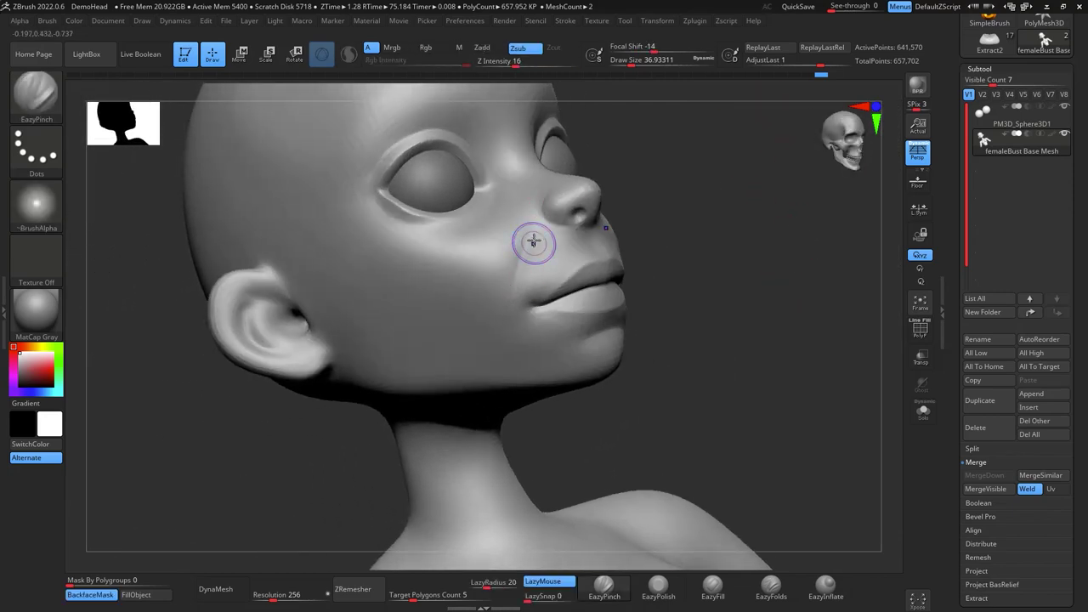
pyautogui.keyDown('shift'); pyautogui.moveTo(532, 235); pyautogui.dragTo(512, 283); pyautogui.keyUp('shift')
pyautogui.keyDown('shift'); pyautogui.moveTo(533, 217); pyautogui.dragTo(512, 284); pyautogui.keyUp('shift')
pyautogui.keyDown('shift'); pyautogui.moveTo(736, 299); pyautogui.dragTo(755, 313); pyautogui.keyUp('shift')
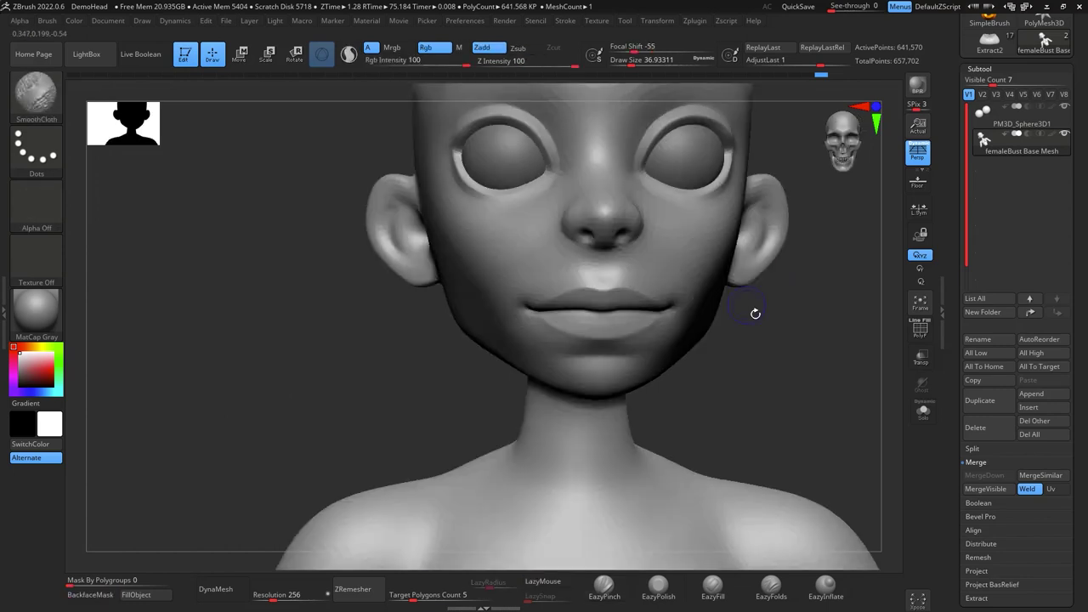
# Fill the eyeball subtool PM3D_Sphere3D1 with the ToyPlastic material, using the Standard brush with Mrgb enabled
pyautogui.keyDown('alt'); pyautogui.moveTo(819, 349); pyautogui.dragTo(716, 325); pyautogui.keyUp('alt')
pyautogui.moveTo(736, 368)
pyautogui.keyDown('alt'); pyautogui.mouseDown()
pyautogui.moveTo(734, 322)
pyautogui.moveTo(665, 342)
pyautogui.moveTo(672, 365)
pyautogui.moveTo(743, 267)
pyautogui.moveTo(718, 285)
pyautogui.mouseUp(); pyautogui.keyUp('alt')
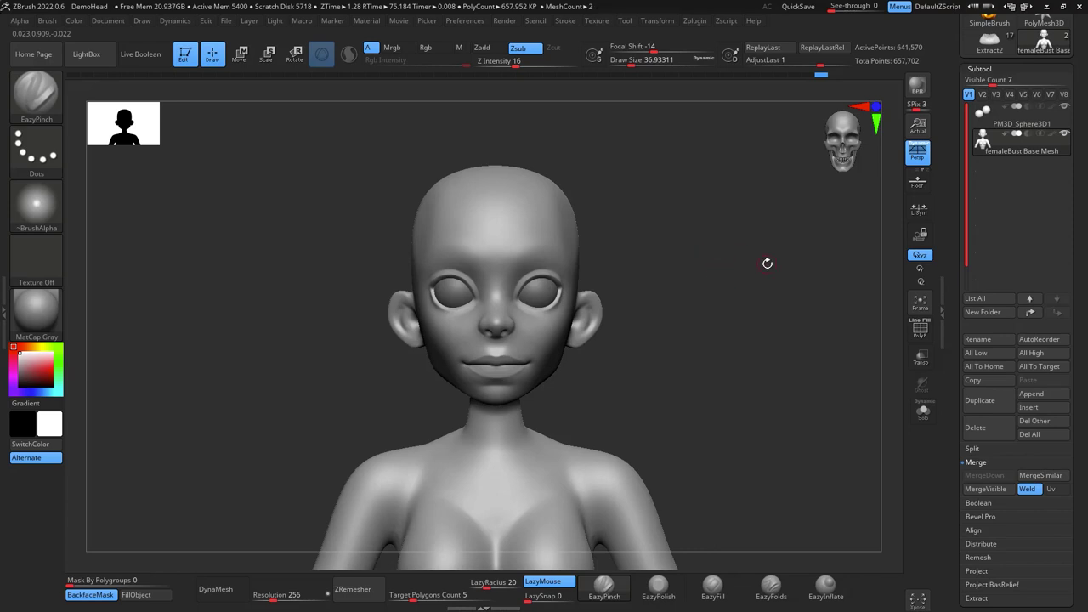
pyautogui.keyDown('alt'); pyautogui.moveTo(714, 248); pyautogui.dragTo(739, 203); pyautogui.keyUp('alt')
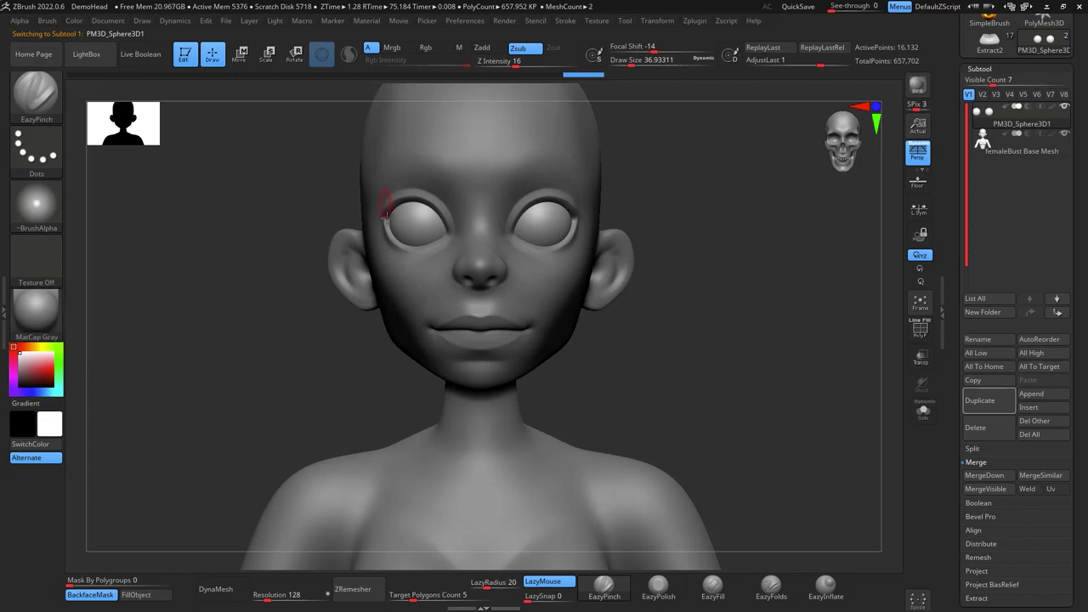
pyautogui.press('b')
pyautogui.press('s')
pyautogui.press('t')
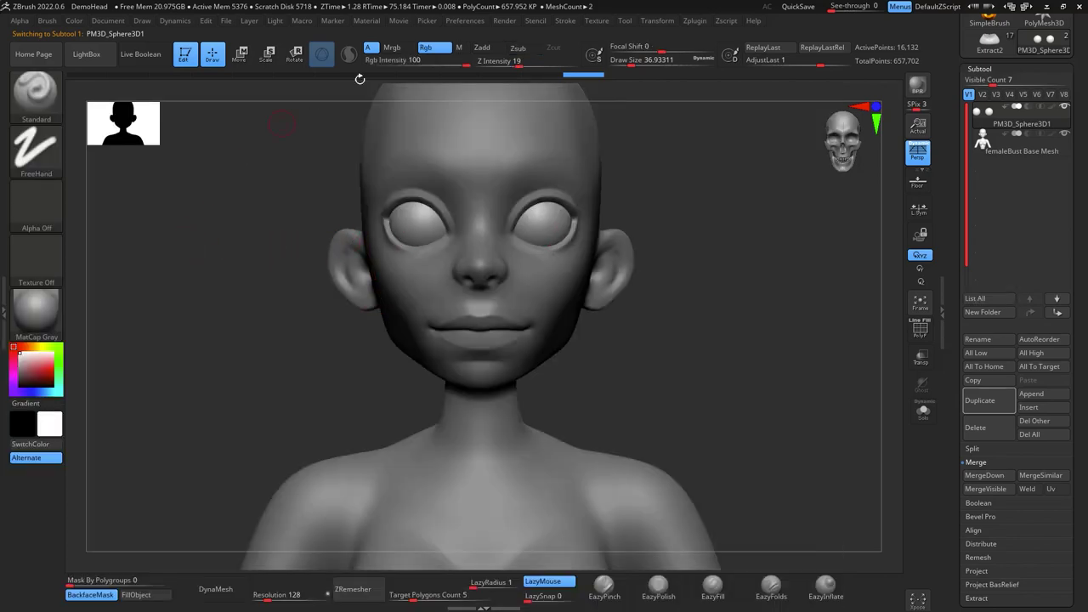
pyautogui.click(392, 47)
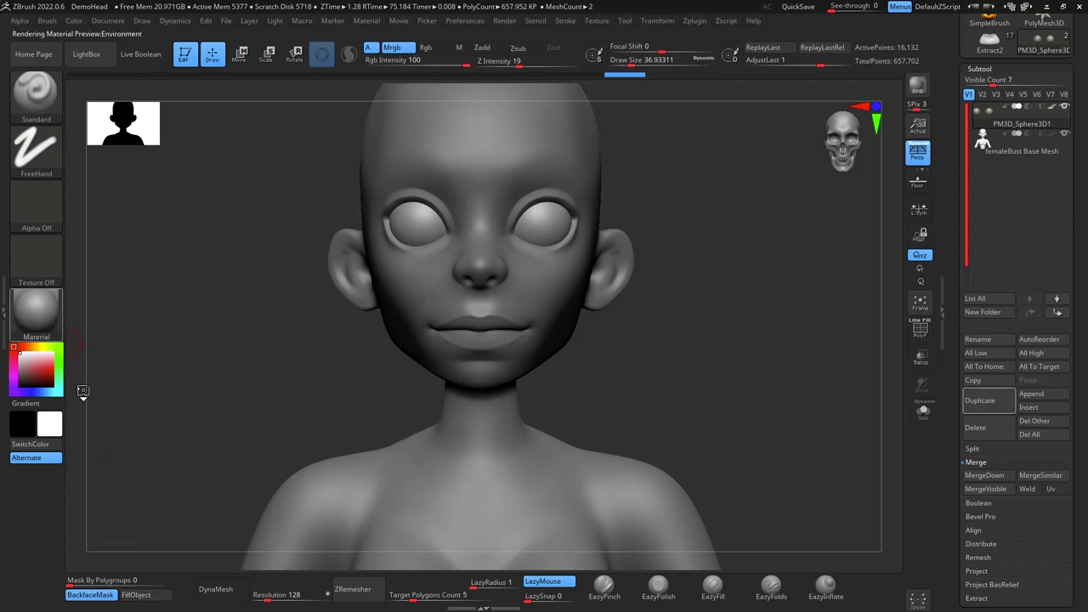
pyautogui.click(51, 316)
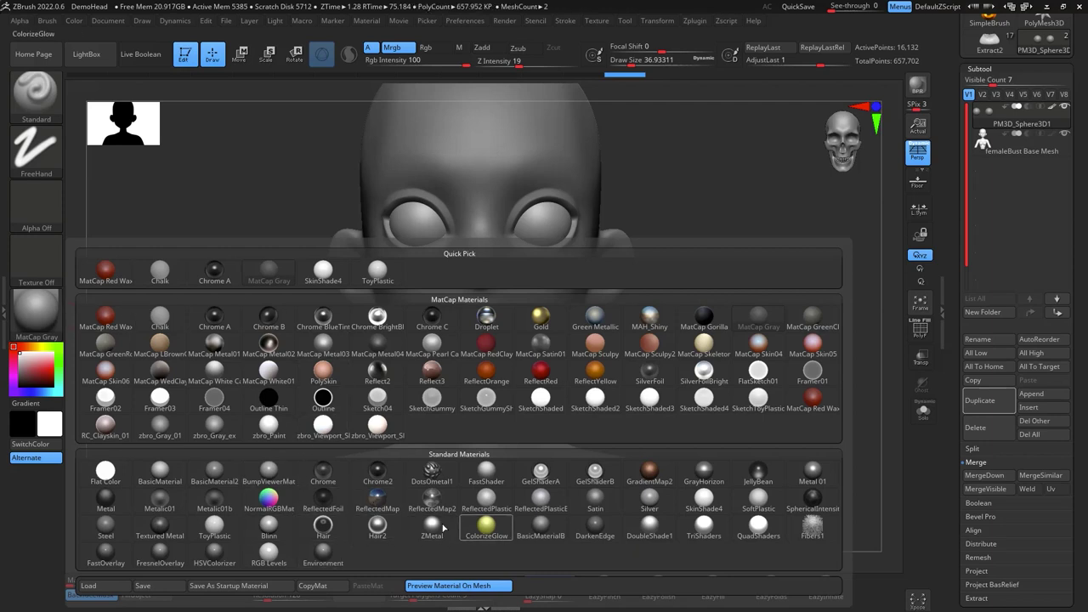
pyautogui.click(217, 530)
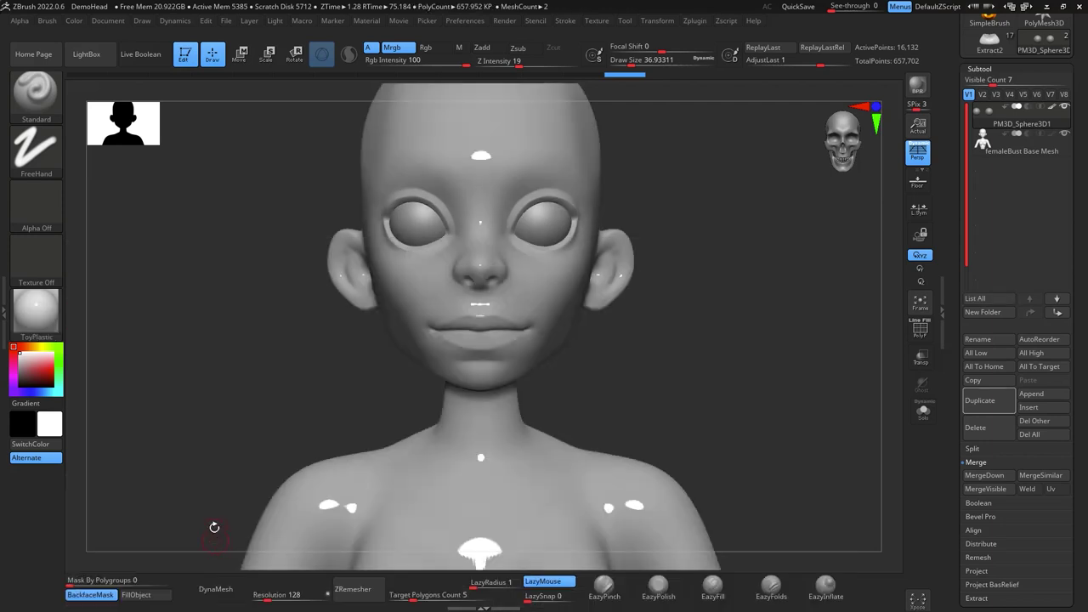
pyautogui.click(165, 597)
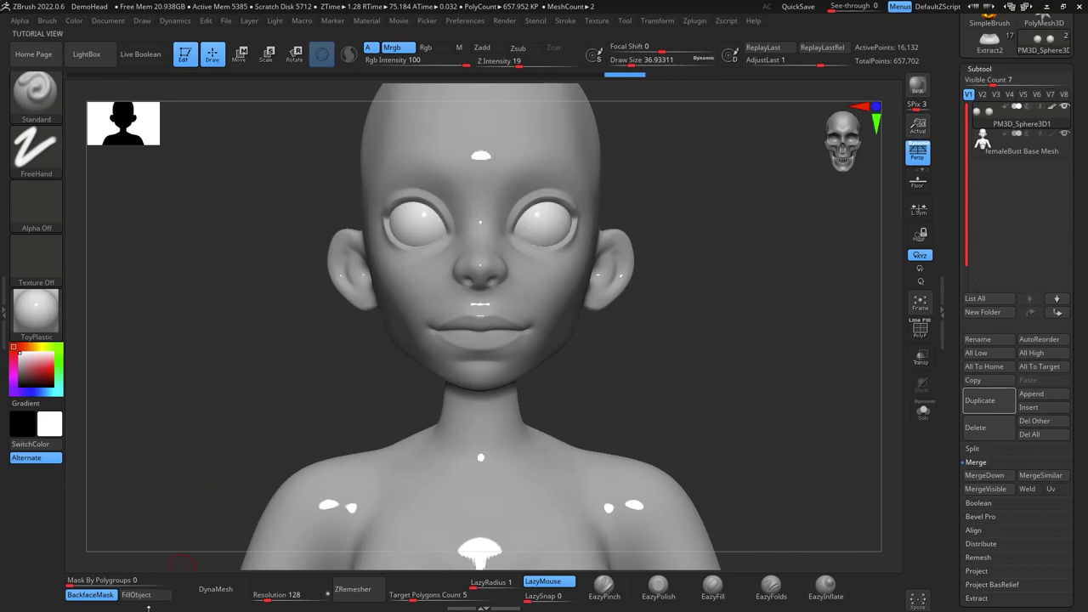
# Fill the femaleBust Base Mesh subtool with the SkinShade4 material and a light tan skin color
pyautogui.click(997, 152)
pyautogui.click(36, 312)
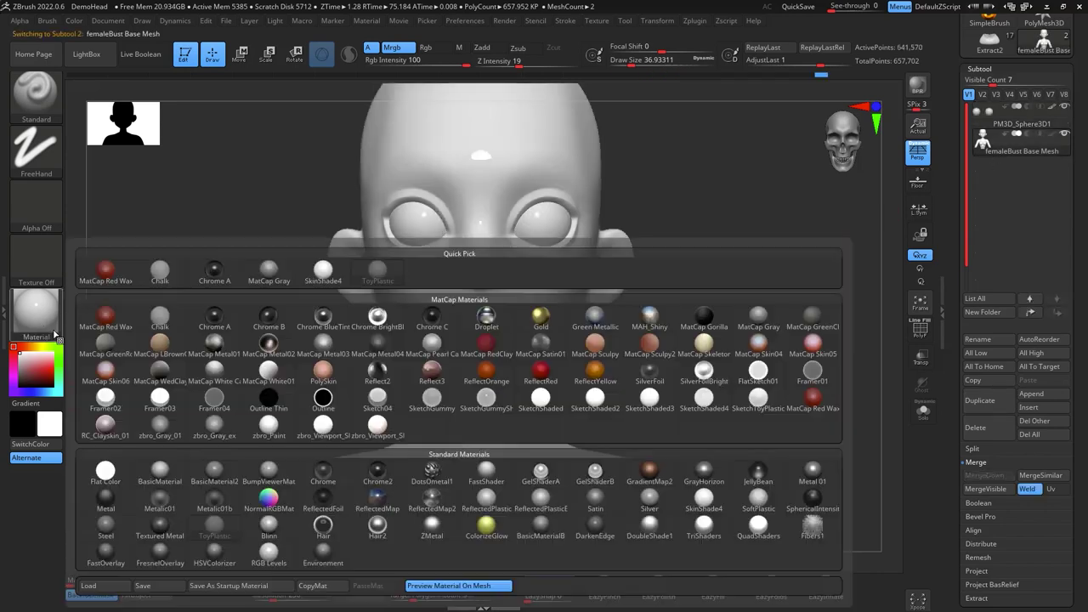
pyautogui.click(703, 502)
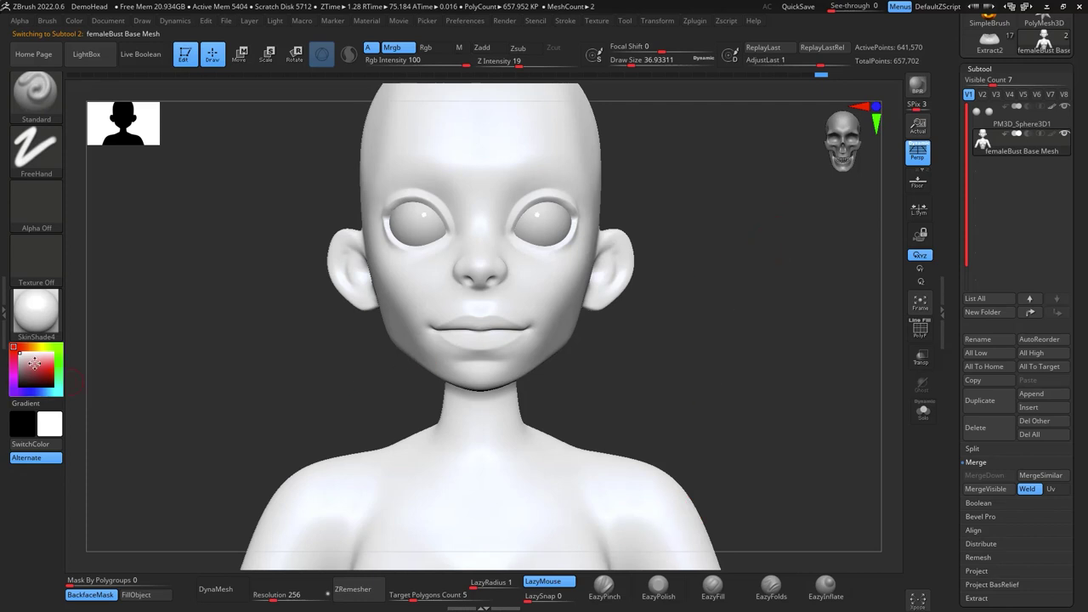
pyautogui.click(34, 364)
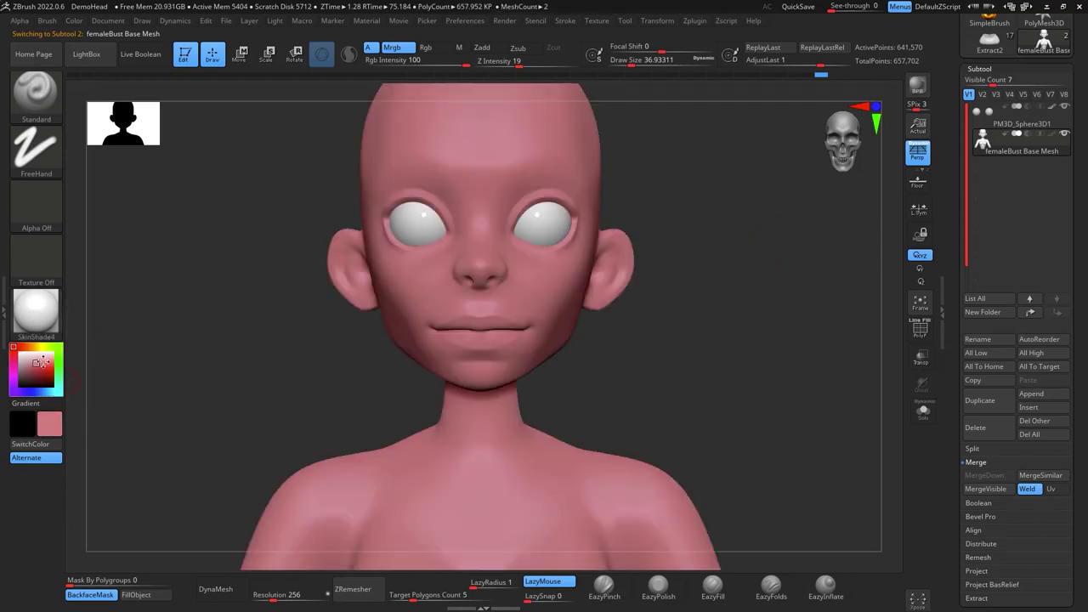
pyautogui.click(28, 347)
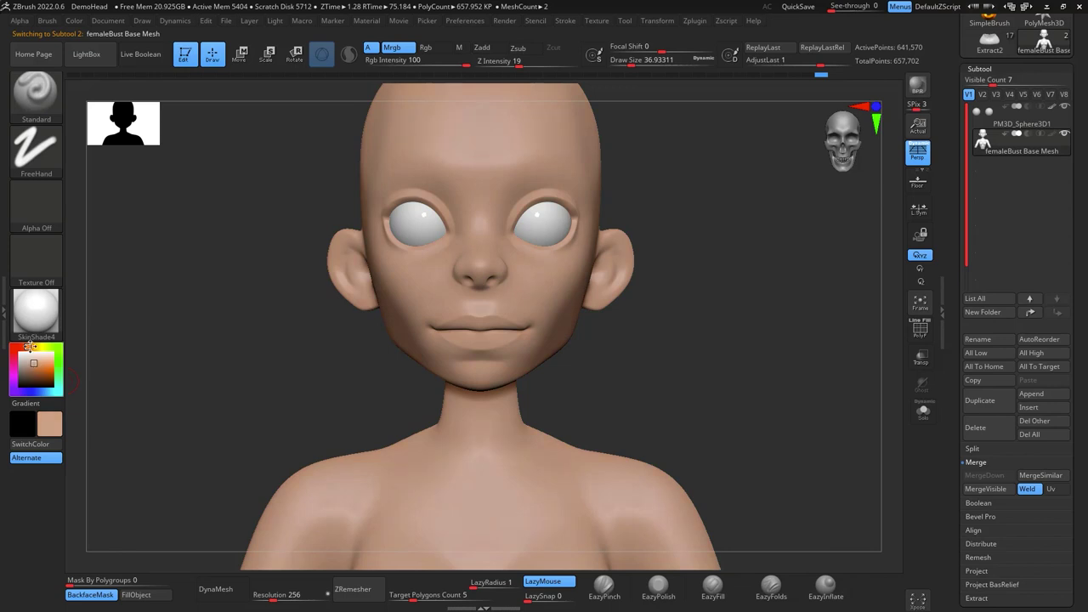
pyautogui.click(154, 596)
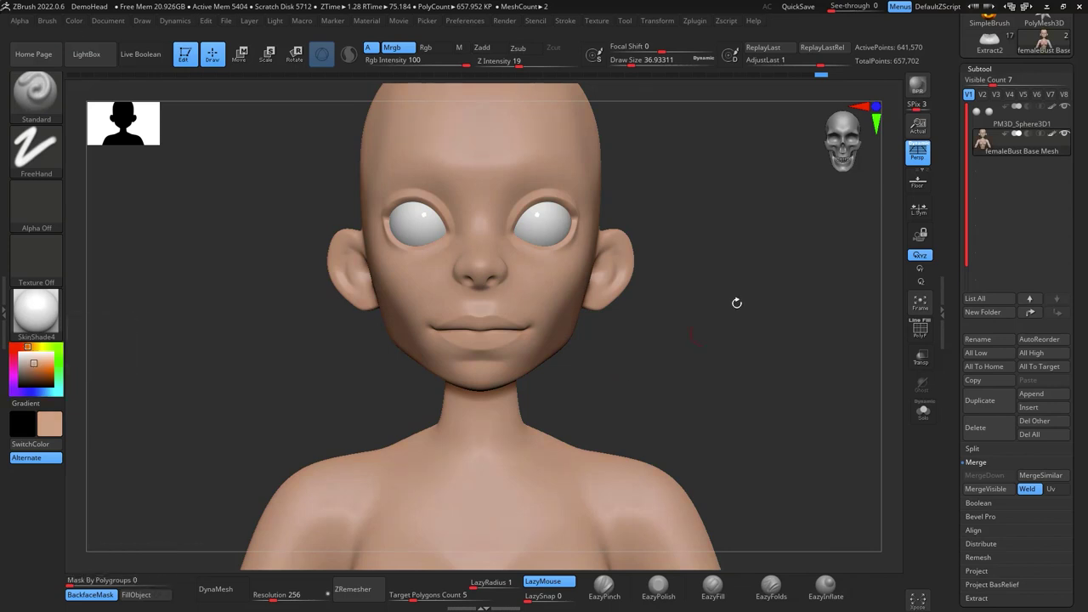
# Frame the ear closely and switch to the DamStandard brush with a draw size of about 46
pyautogui.keyDown('alt'); pyautogui.moveTo(719, 298); pyautogui.dragTo(743, 283); pyautogui.keyUp('alt')
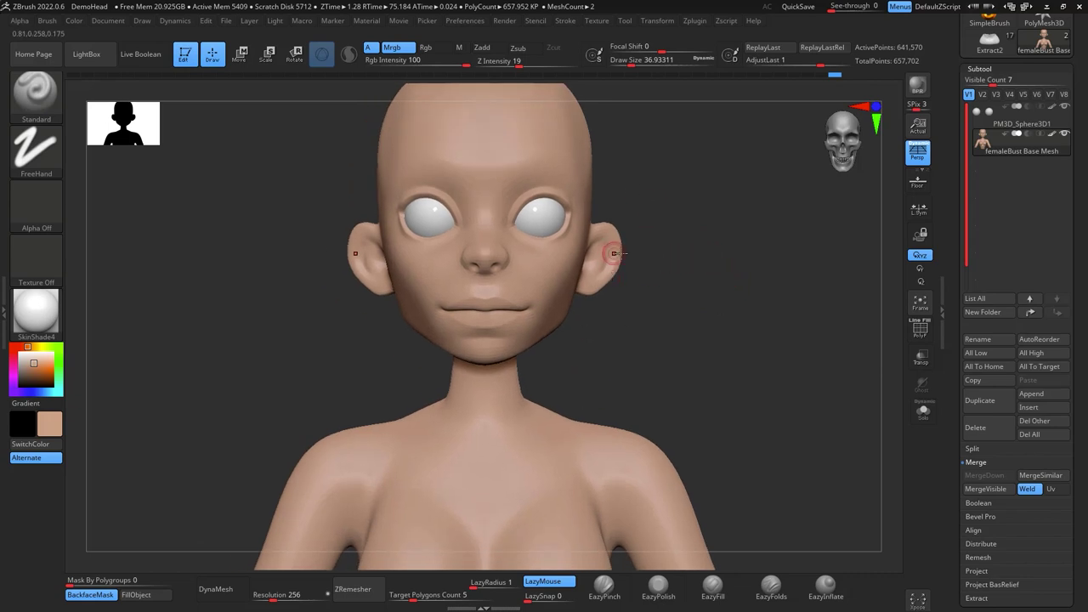
pyautogui.moveTo(767, 248); pyautogui.dragTo(719, 291)
pyautogui.keyDown('alt'); pyautogui.moveTo(719, 291); pyautogui.dragTo(757, 306); pyautogui.keyUp('alt')
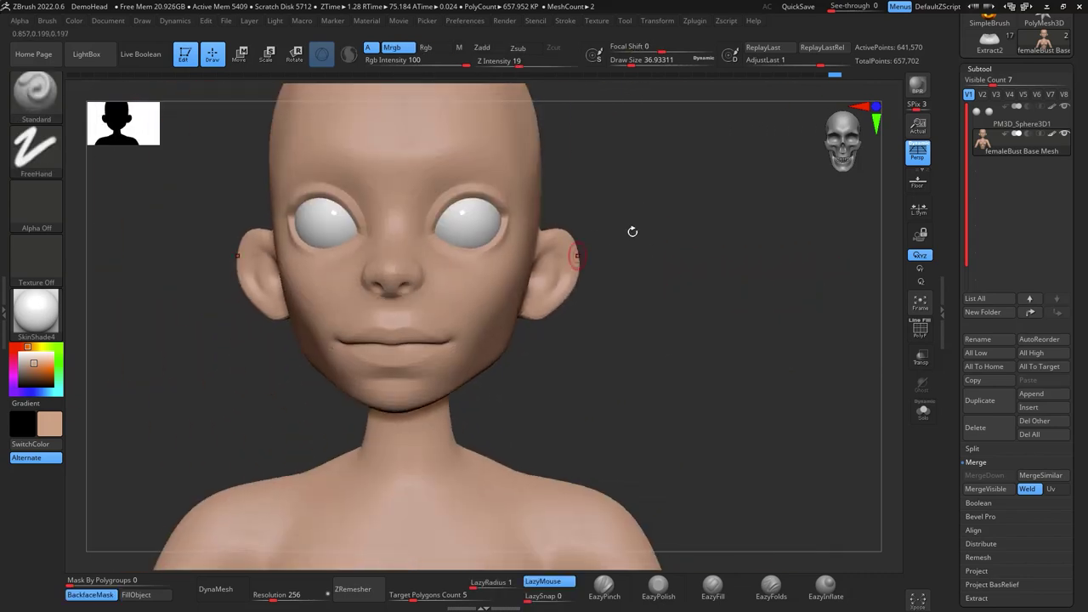
pyautogui.moveTo(632, 231)
pyautogui.keyDown('alt'); pyautogui.mouseDown()
pyautogui.moveTo(738, 350)
pyautogui.moveTo(770, 326)
pyautogui.moveTo(748, 355)
pyautogui.moveTo(778, 354)
pyautogui.moveTo(755, 323)
pyautogui.moveTo(759, 379)
pyautogui.moveTo(741, 429)
pyautogui.moveTo(694, 291)
pyautogui.moveTo(727, 301)
pyautogui.moveTo(748, 292)
pyautogui.mouseUp(); pyautogui.keyUp('alt')
pyautogui.press('b')
pyautogui.press('d')
pyautogui.press('s')
pyautogui.press('space')
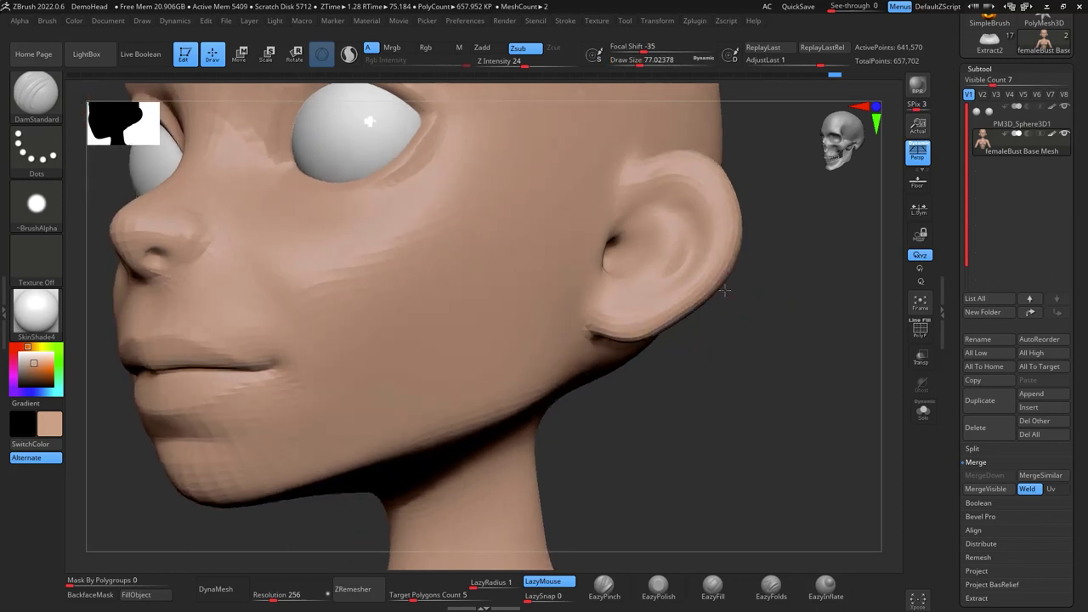
pyautogui.press('space')
pyautogui.moveTo(718, 225); pyautogui.dragTo(706, 224)
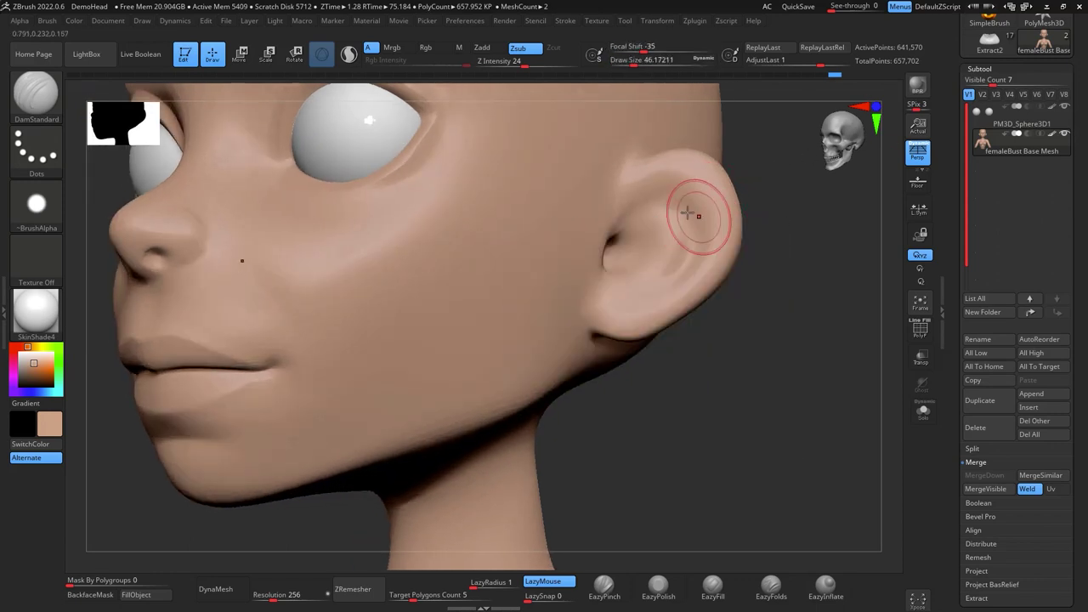
# Sharpen the inner folds and the inner rim of the ear with the EazyPinch brush
pyautogui.click(604, 585)
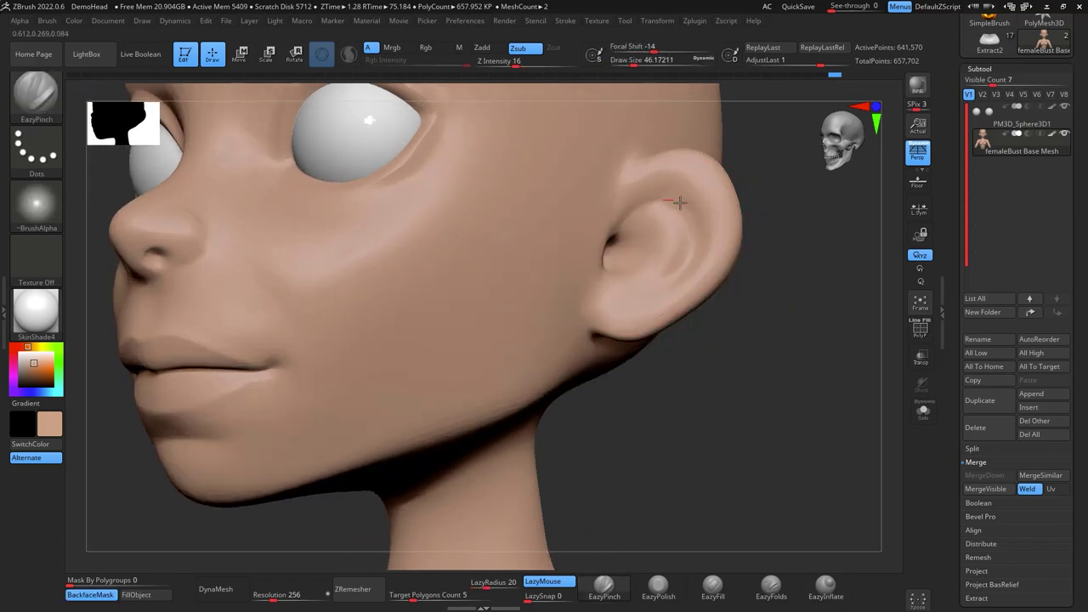
pyautogui.moveTo(692, 249); pyautogui.dragTo(670, 286)
pyautogui.moveTo(642, 216)
pyautogui.mouseDown()
pyautogui.moveTo(662, 235)
pyautogui.moveTo(658, 278)
pyautogui.moveTo(669, 177)
pyautogui.mouseUp()
pyautogui.moveTo(708, 245)
pyautogui.mouseDown()
pyautogui.moveTo(626, 308)
pyautogui.moveTo(616, 289)
pyautogui.mouseUp()
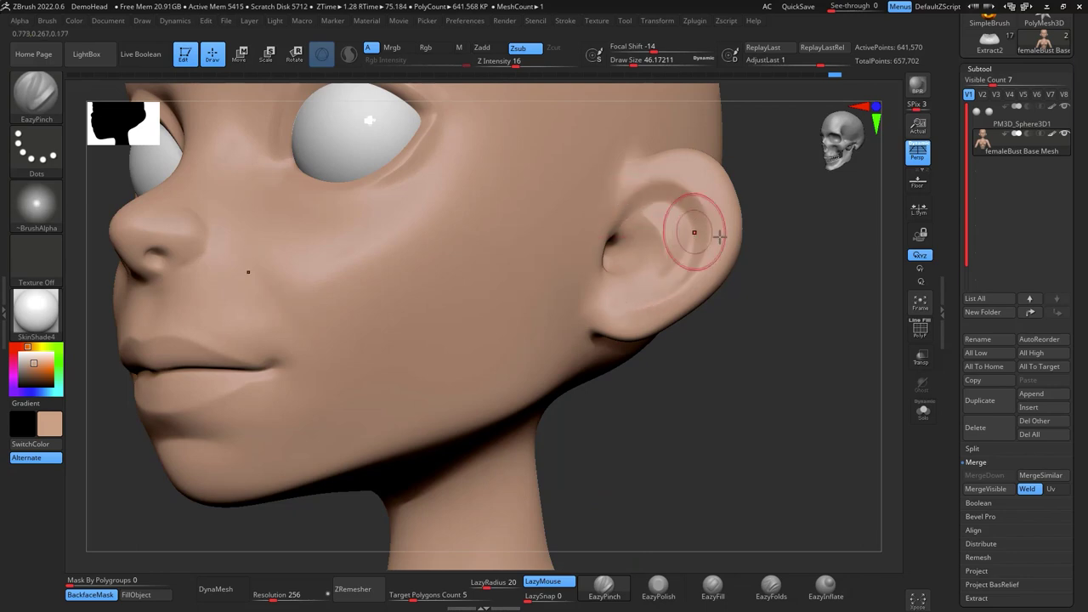
# Define the brow ridge above both eyes with EazyPinch at a draw size of about 71, and soften it
pyautogui.keyDown('shift'); pyautogui.moveTo(767, 280); pyautogui.dragTo(845, 306); pyautogui.keyUp('shift')
pyautogui.keyDown('ctrl'); pyautogui.moveTo(809, 374); pyautogui.dragTo(791, 263, button='right'); pyautogui.keyUp('ctrl')
pyautogui.keyDown('alt'); pyautogui.moveTo(791, 263); pyautogui.dragTo(791, 342); pyautogui.keyUp('alt')
pyautogui.moveTo(784, 300); pyautogui.dragTo(824, 258)
pyautogui.moveTo(795, 361)
pyautogui.mouseDown()
pyautogui.moveTo(791, 348)
pyautogui.moveTo(791, 363)
pyautogui.mouseUp()
pyautogui.moveTo(791, 277); pyautogui.dragTo(786, 281)
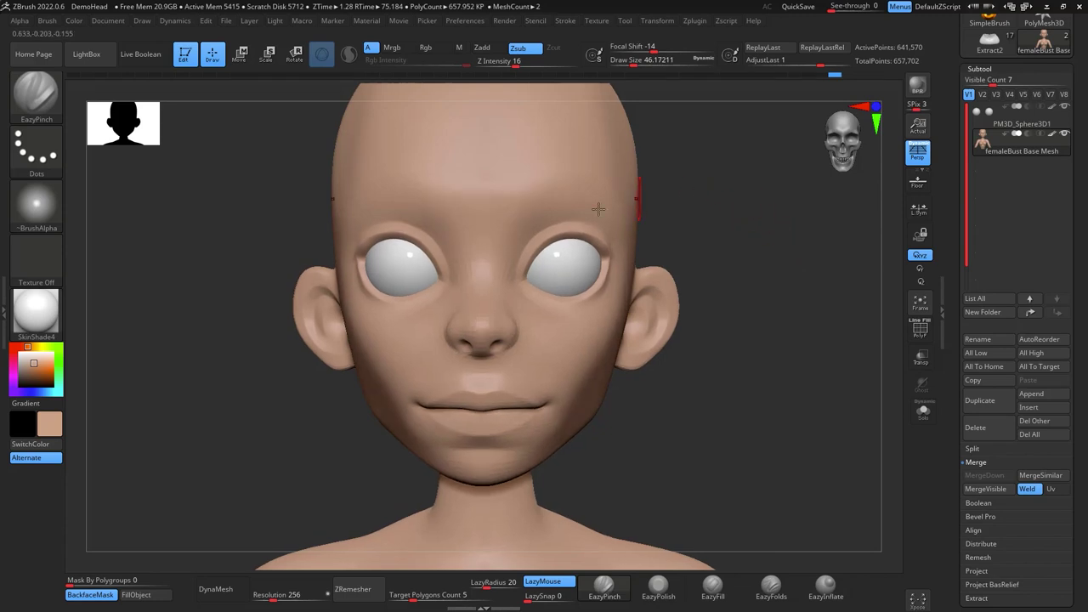
pyautogui.press('space')
pyautogui.moveTo(522, 216); pyautogui.dragTo(509, 213)
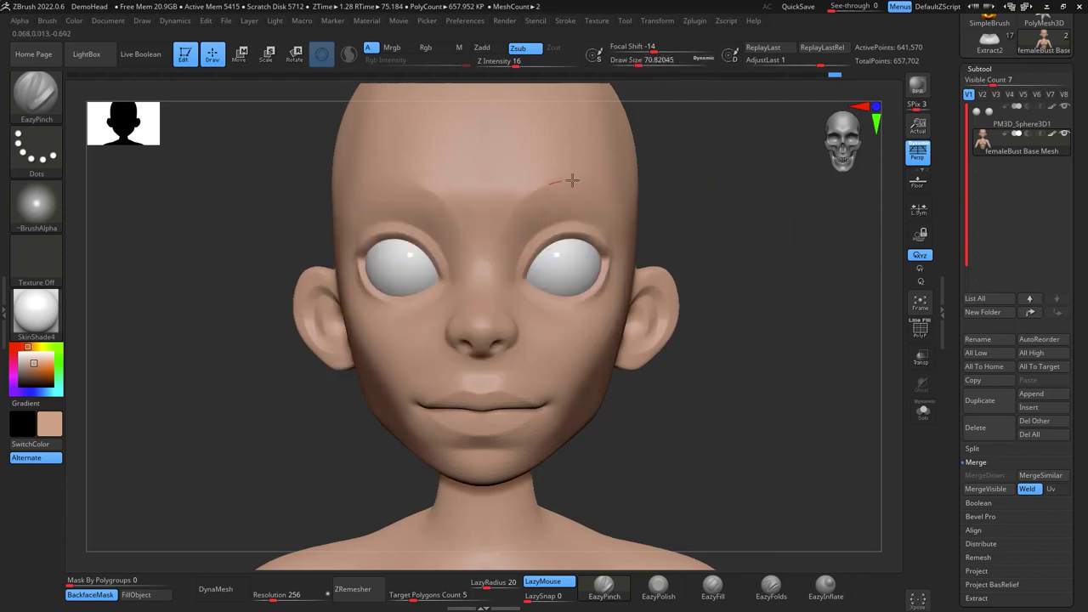
pyautogui.moveTo(624, 223); pyautogui.dragTo(627, 227)
pyautogui.keyDown('shift'); pyautogui.moveTo(551, 170); pyautogui.dragTo(515, 195); pyautogui.keyUp('shift')
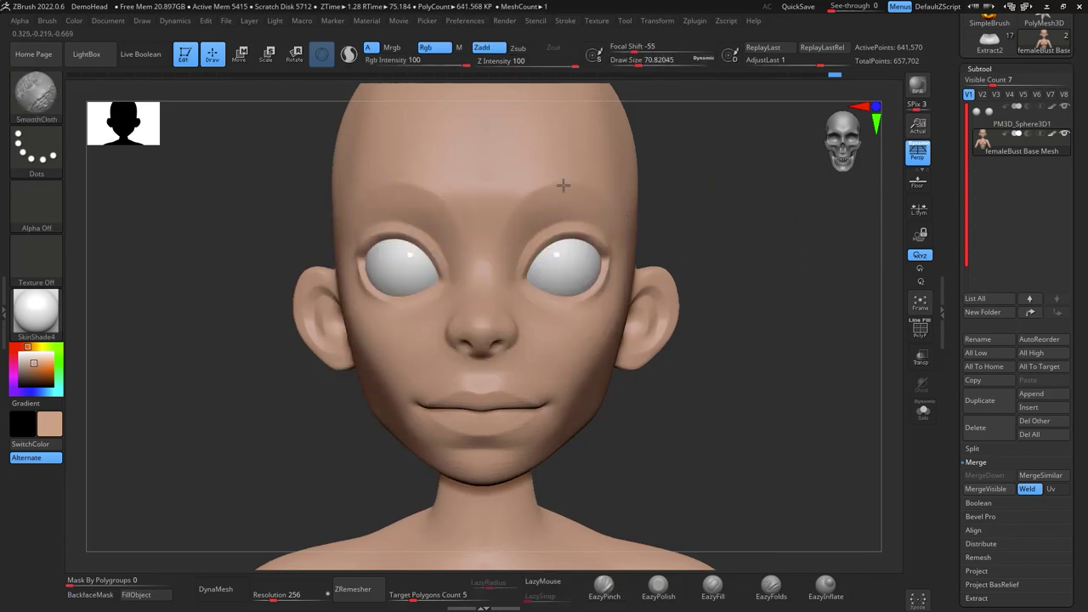
# Refine and smooth the brow ridge from the area above the nose bridge out toward the temples
pyautogui.moveTo(787, 220)
pyautogui.mouseDown()
pyautogui.moveTo(746, 214)
pyautogui.moveTo(792, 204)
pyautogui.moveTo(809, 255)
pyautogui.moveTo(792, 304)
pyautogui.moveTo(793, 199)
pyautogui.moveTo(750, 209)
pyautogui.mouseUp()
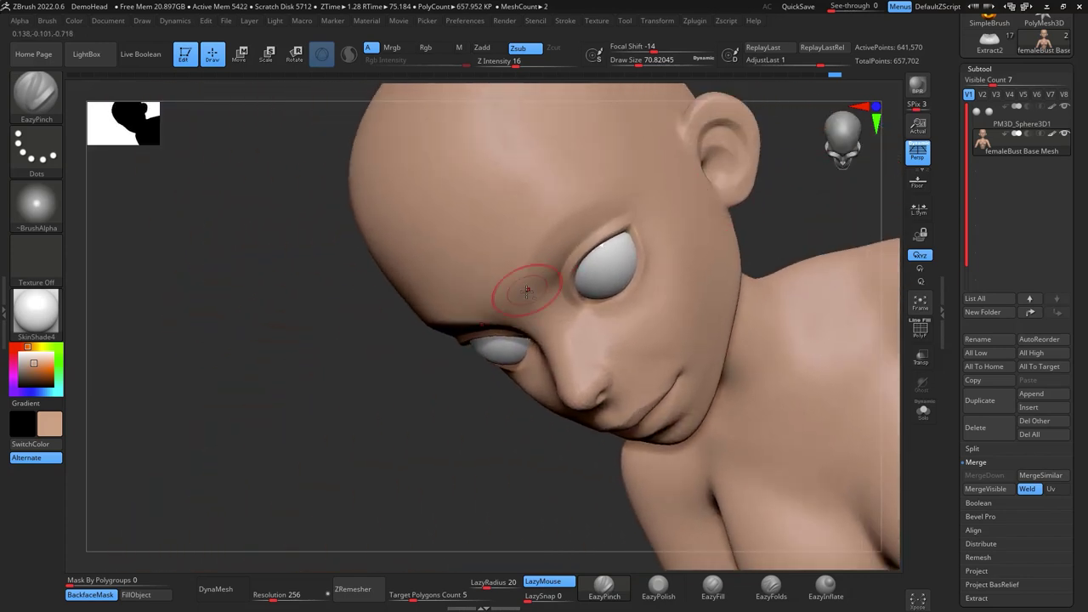
pyautogui.press('shift')
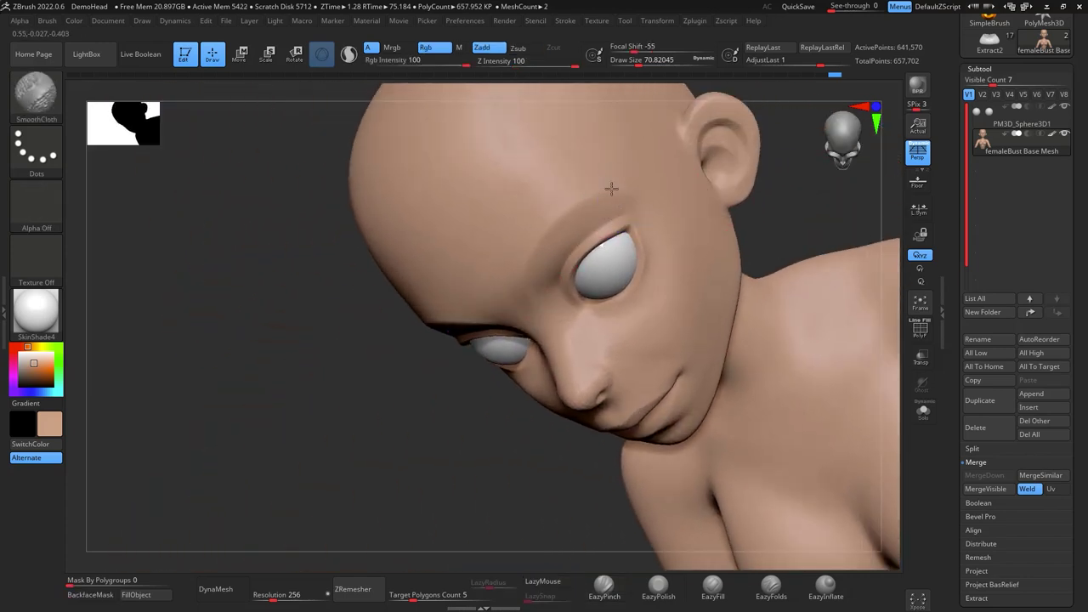
pyautogui.moveTo(819, 245); pyautogui.dragTo(865, 233)
pyautogui.press('shift')
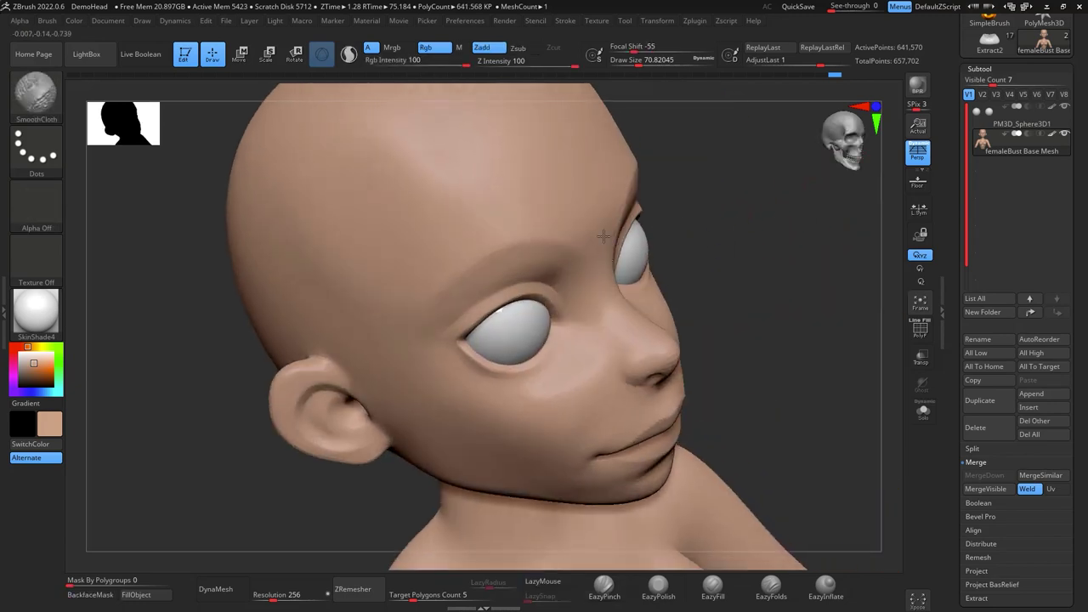
pyautogui.keyDown('shift'); pyautogui.moveTo(604, 236); pyautogui.dragTo(608, 238); pyautogui.keyUp('shift')
pyautogui.keyDown('shift'); pyautogui.moveTo(738, 249); pyautogui.dragTo(767, 255); pyautogui.keyUp('shift')
pyautogui.keyDown('alt'); pyautogui.moveTo(814, 303); pyautogui.dragTo(738, 277); pyautogui.keyUp('alt')
pyautogui.moveTo(757, 320)
pyautogui.mouseDown()
pyautogui.moveTo(719, 323)
pyautogui.moveTo(748, 323)
pyautogui.mouseUp()
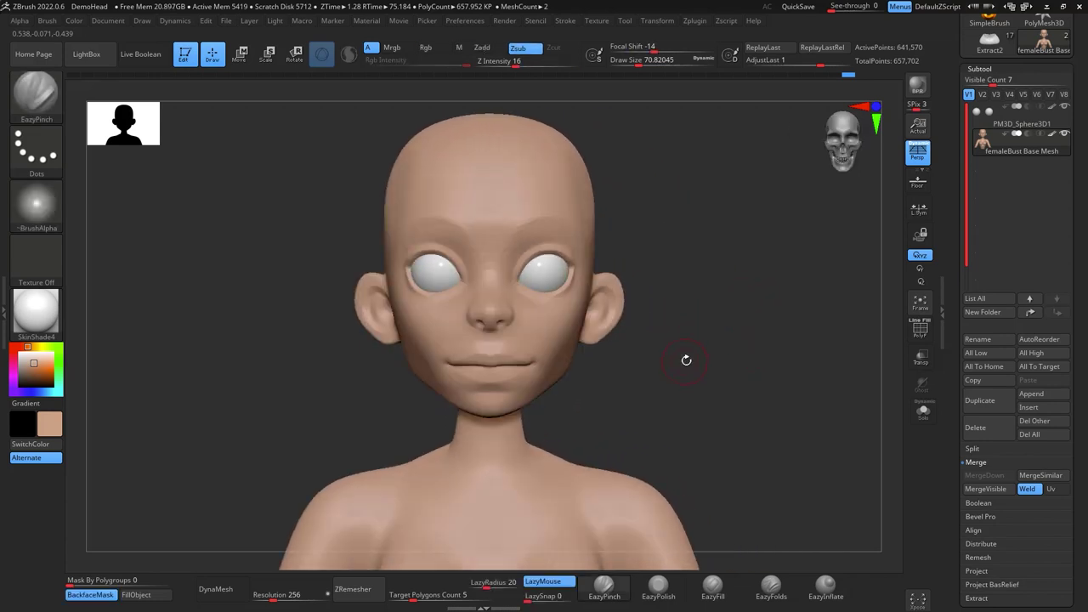
# Adjust the mouth corners and the adjacent cheek with the Move brush
pyautogui.moveTo(685, 360)
pyautogui.keyDown('alt'); pyautogui.mouseDown()
pyautogui.moveTo(694, 377)
pyautogui.moveTo(760, 279)
pyautogui.mouseUp(); pyautogui.keyUp('alt')
pyautogui.press('b')
pyautogui.press('m')
pyautogui.press('v')
pyautogui.press('space')
pyautogui.moveTo(581, 320); pyautogui.dragTo(596, 300)
pyautogui.press('space')
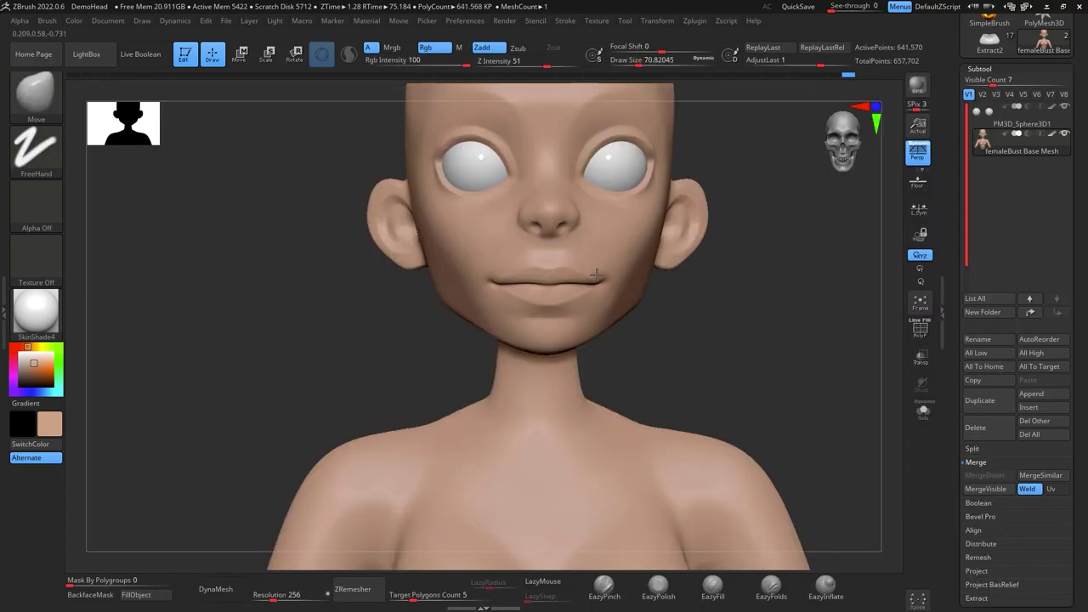
pyautogui.moveTo(617, 286); pyautogui.dragTo(639, 281)
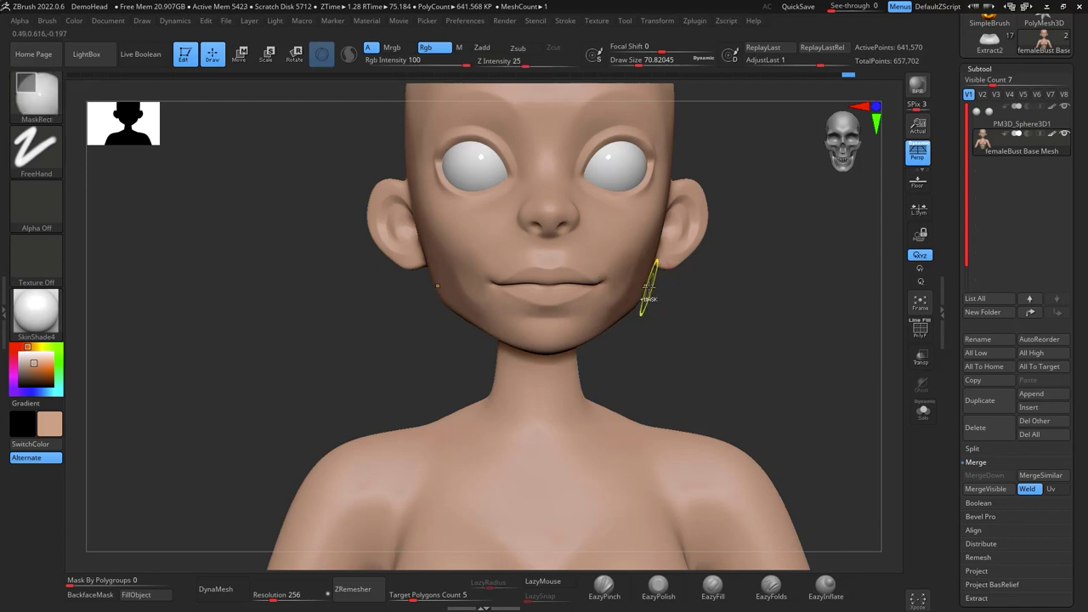
# Push the mouth corners slightly inward with the Move brush at a draw size of about 120, and smooth the lower cheeks
pyautogui.press('space')
pyautogui.moveTo(644, 292); pyautogui.dragTo(652, 292)
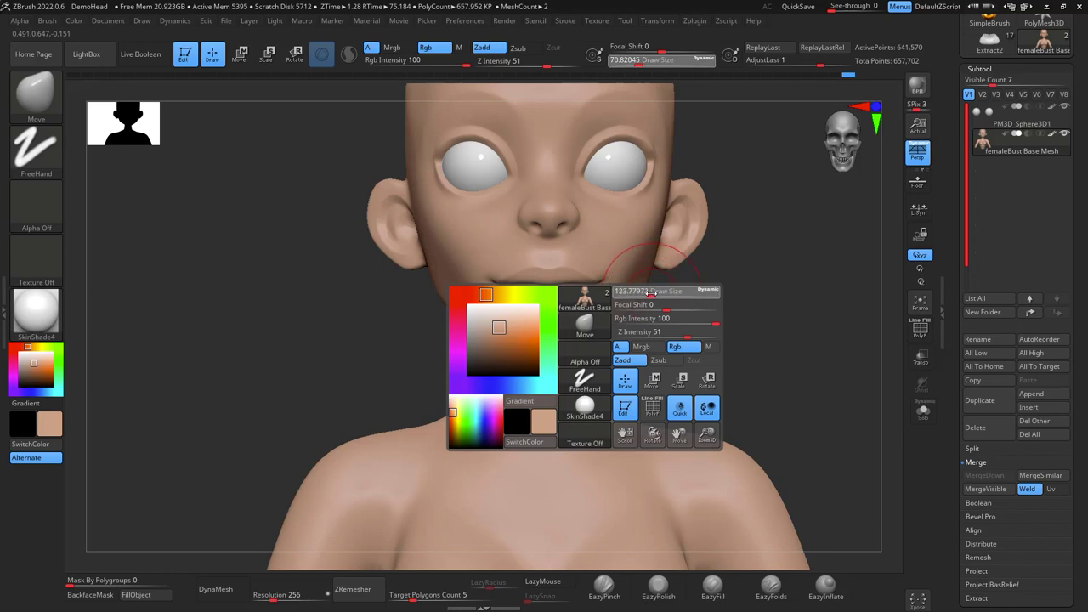
pyautogui.moveTo(743, 319); pyautogui.dragTo(676, 318)
pyautogui.moveTo(606, 283); pyautogui.dragTo(600, 283)
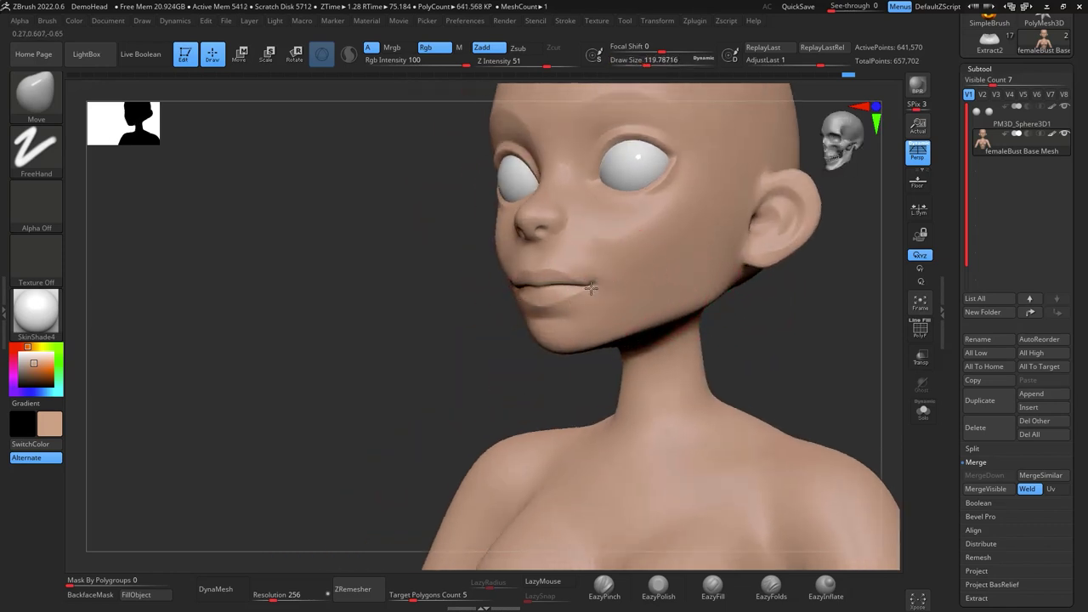
pyautogui.moveTo(591, 289)
pyautogui.mouseDown(button='right')
pyautogui.moveTo(619, 286)
pyautogui.moveTo(610, 283)
pyautogui.mouseUp(button='right')
pyautogui.moveTo(610, 281); pyautogui.dragTo(629, 279)
pyautogui.moveTo(680, 330); pyautogui.dragTo(561, 327)
pyautogui.moveTo(602, 284); pyautogui.dragTo(598, 284)
pyautogui.keyDown('shift'); pyautogui.moveTo(566, 367); pyautogui.dragTo(609, 309); pyautogui.keyUp('shift')
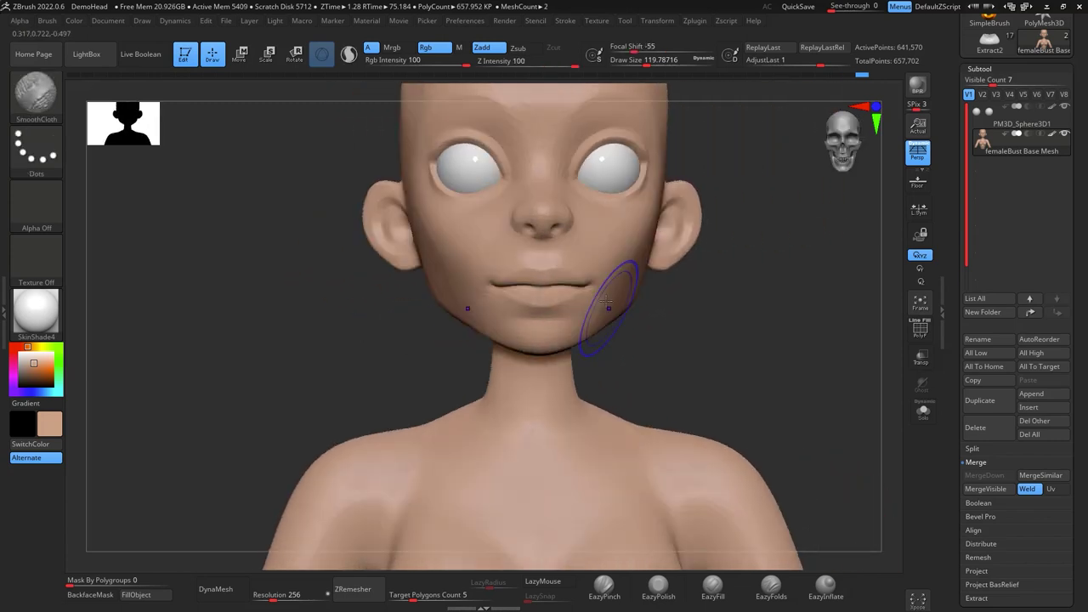
pyautogui.keyDown('alt'); pyautogui.moveTo(712, 329); pyautogui.dragTo(662, 357); pyautogui.keyUp('alt')
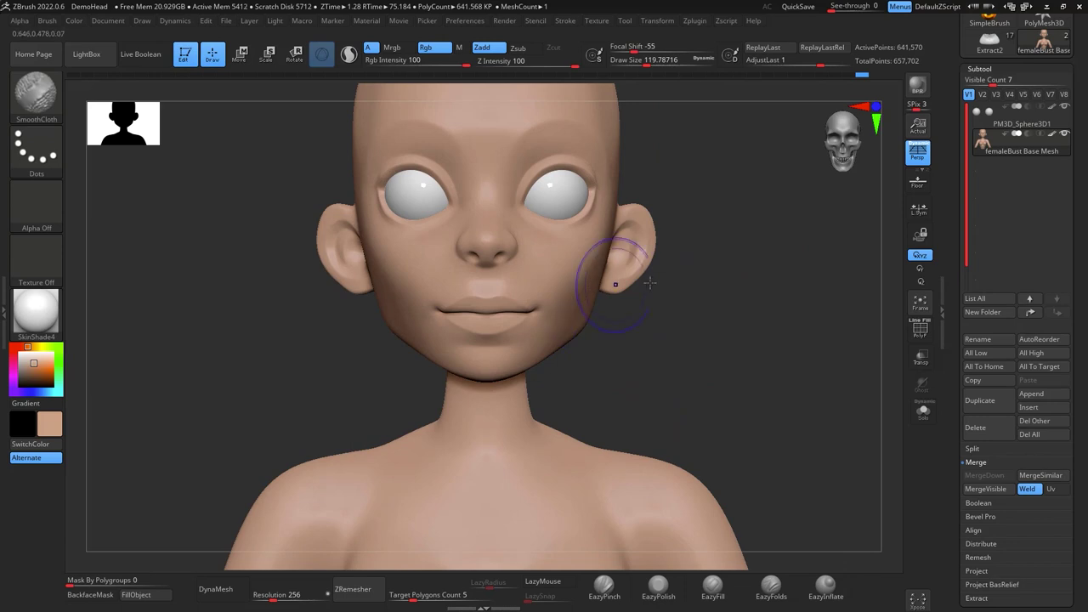
# Make the eye spheres the active subtool and subdivide their geometry three times
pyautogui.moveTo(836, 376)
pyautogui.keyDown('alt'); pyautogui.mouseDown()
pyautogui.moveTo(826, 425)
pyautogui.moveTo(869, 362)
pyautogui.mouseUp(); pyautogui.keyUp('alt')
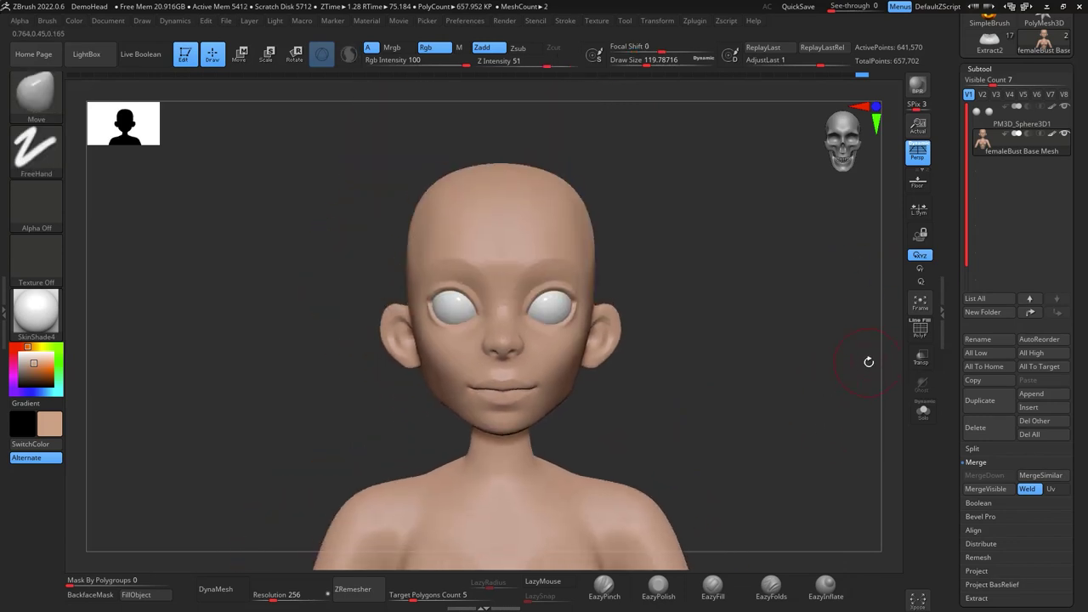
pyautogui.keyDown('alt'); pyautogui.moveTo(743, 329); pyautogui.dragTo(784, 221); pyautogui.keyUp('alt')
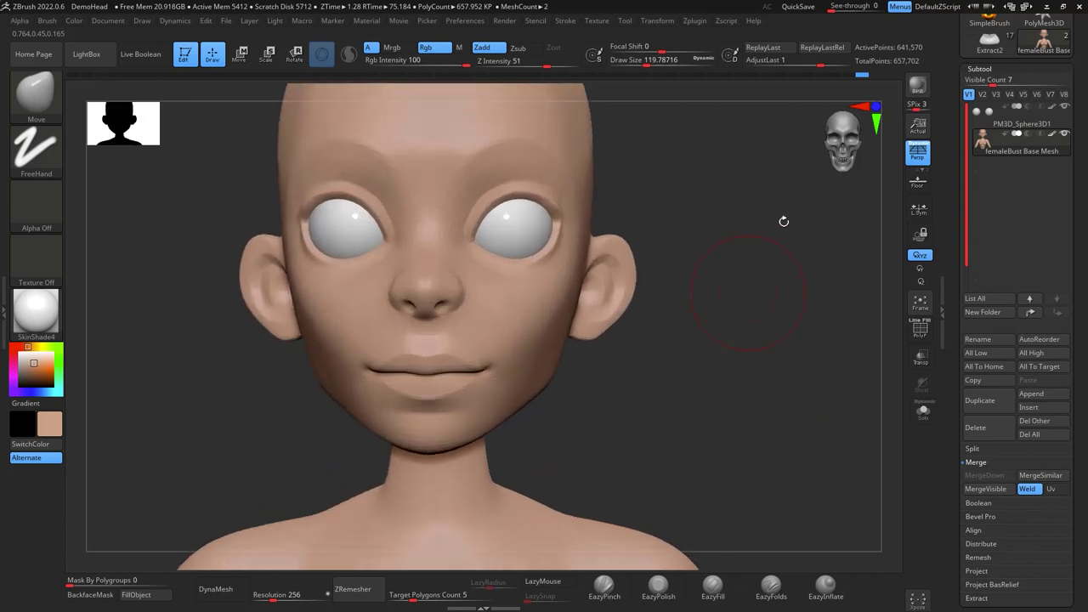
pyautogui.keyDown('alt'); pyautogui.moveTo(750, 275); pyautogui.dragTo(836, 293); pyautogui.keyUp('alt')
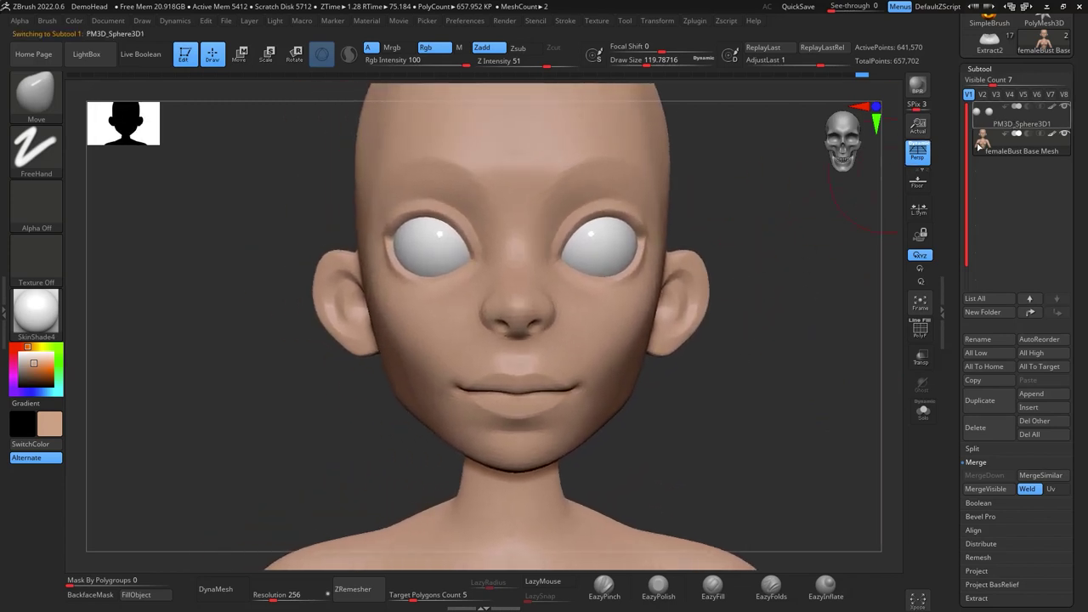
pyautogui.hotkey('ctrl', 'd')
pyautogui.hotkey('ctrl', 'd')
pyautogui.hotkey('ctrl', 'd')
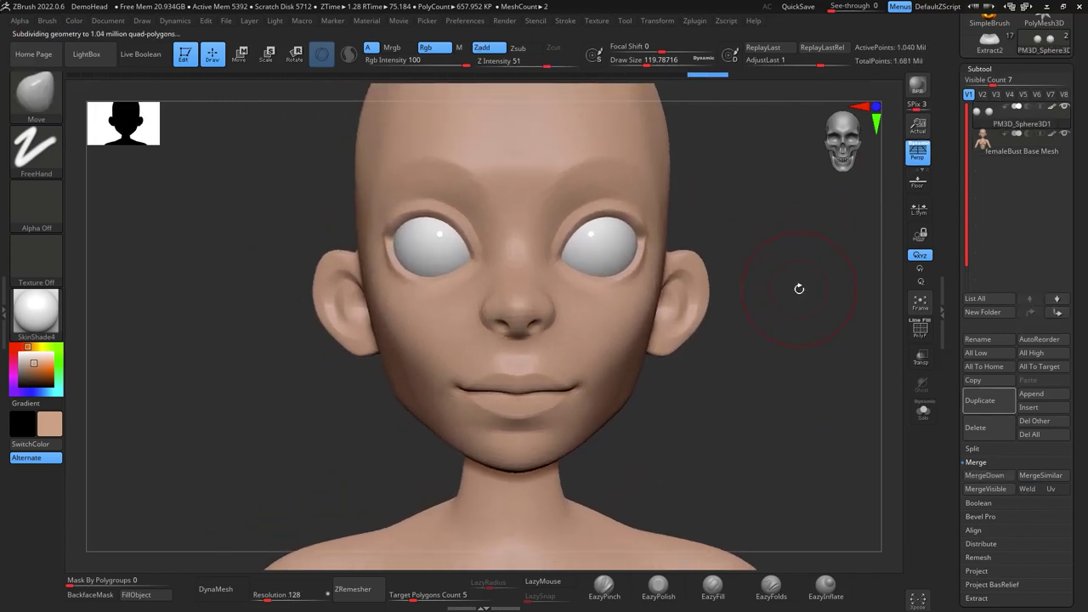
# Paint round black iris bases on both eyes with the Standard brush, color only, at a draw size of about 39
pyautogui.keyDown('alt'); pyautogui.moveTo(798, 289); pyautogui.dragTo(824, 476); pyautogui.keyUp('alt')
pyautogui.press('space')
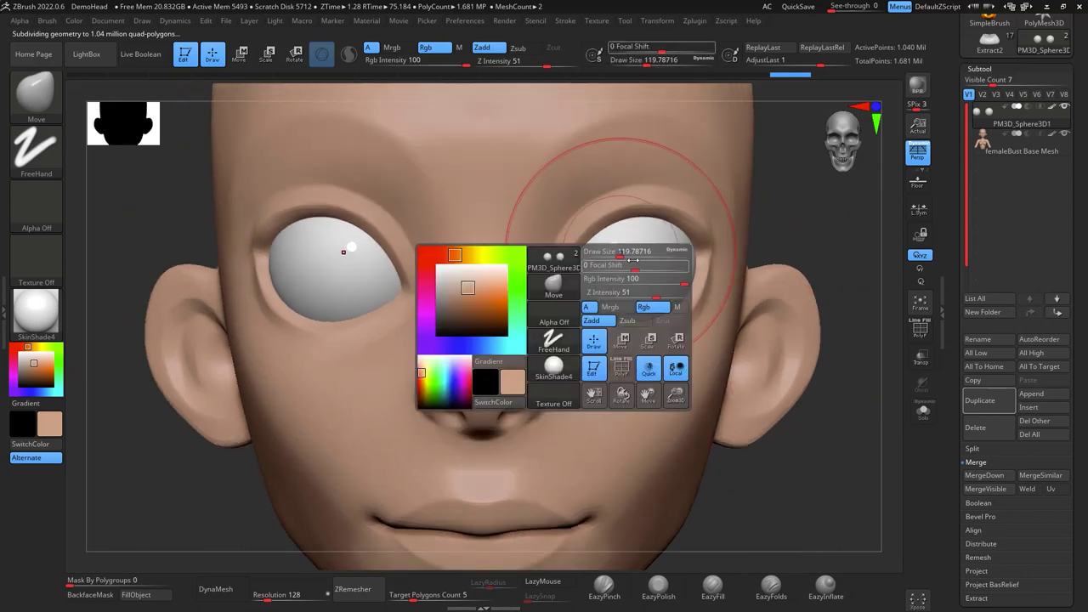
pyautogui.moveTo(623, 253); pyautogui.dragTo(605, 253)
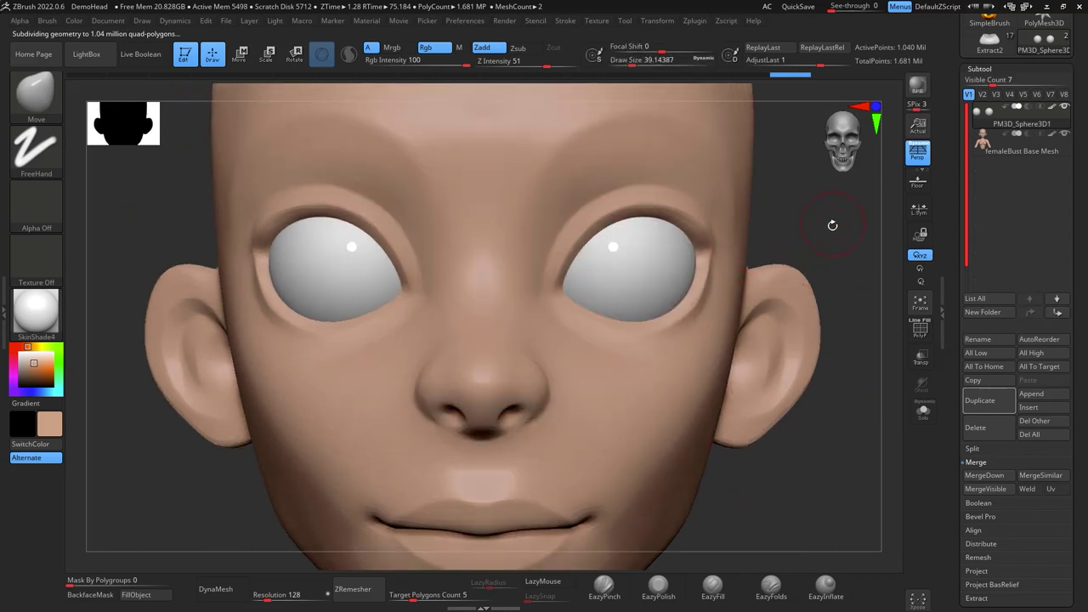
pyautogui.keyDown('alt'); pyautogui.moveTo(832, 225); pyautogui.dragTo(789, 227); pyautogui.keyUp('alt')
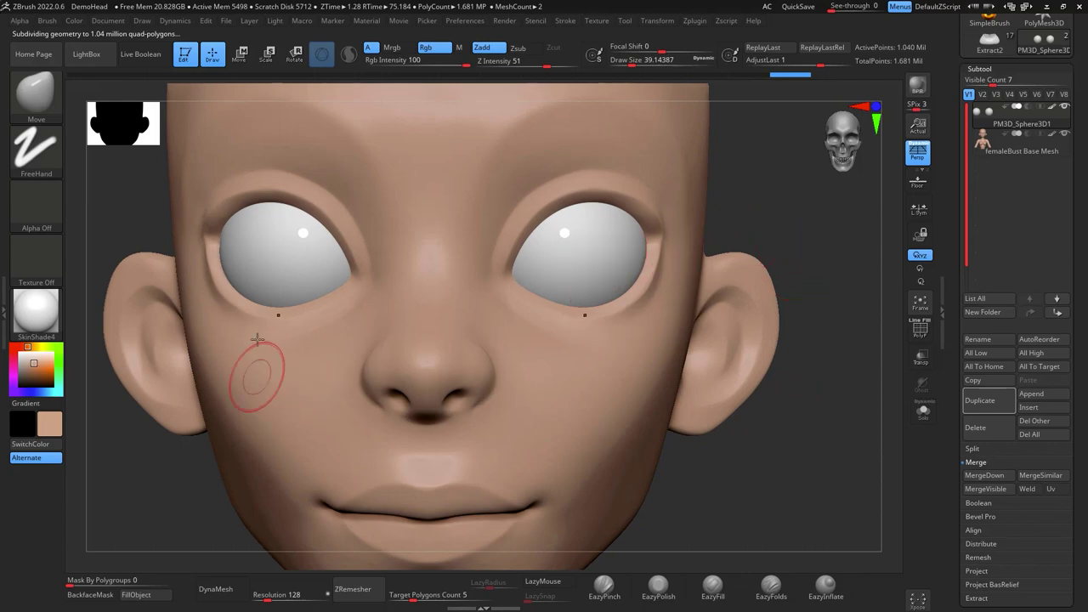
pyautogui.press('b')
pyautogui.press('s')
pyautogui.press('t')
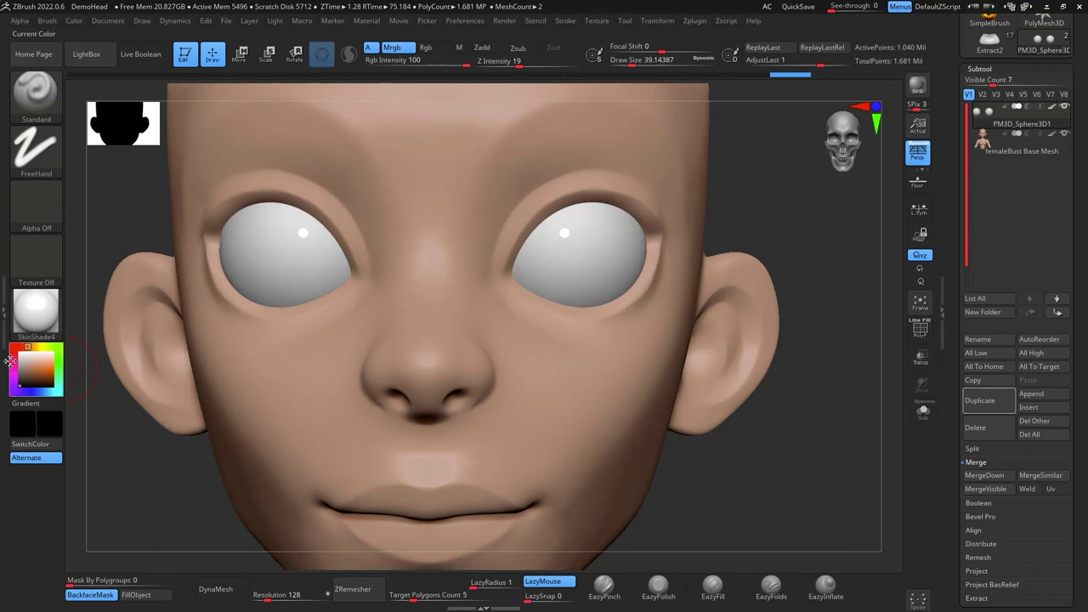
pyautogui.click(435, 47)
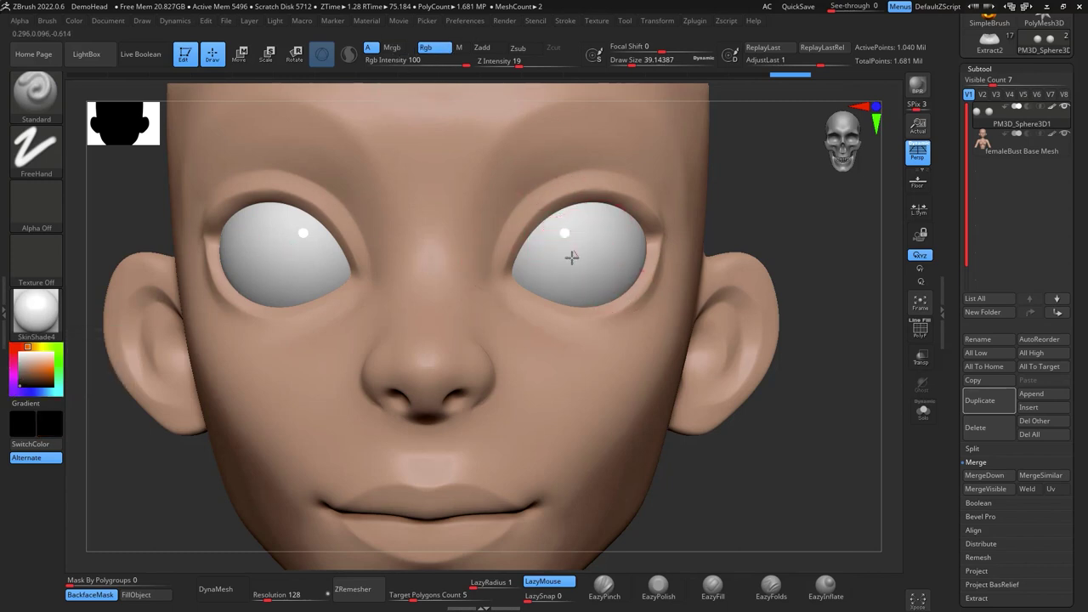
pyautogui.moveTo(571, 257)
pyautogui.mouseDown()
pyautogui.moveTo(571, 246)
pyautogui.moveTo(585, 250)
pyautogui.moveTo(585, 228)
pyautogui.moveTo(562, 262)
pyautogui.moveTo(593, 264)
pyautogui.moveTo(576, 231)
pyautogui.moveTo(572, 245)
pyautogui.moveTo(598, 246)
pyautogui.mouseUp()
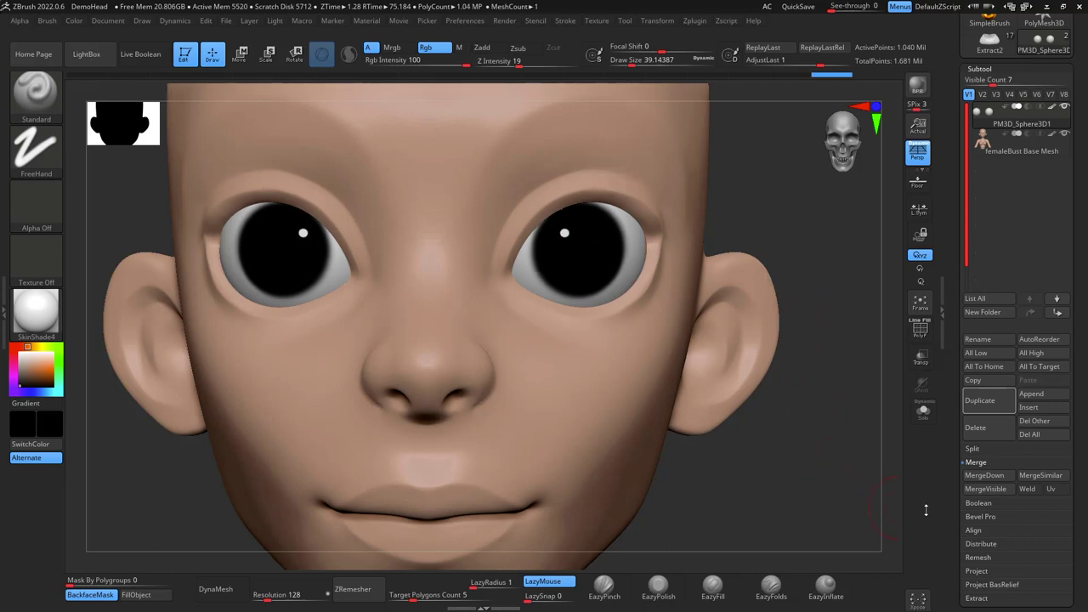
# Fill both irises with bright violet inside their black rims and paint a lighter purple area in their centers
pyautogui.click(15, 392)
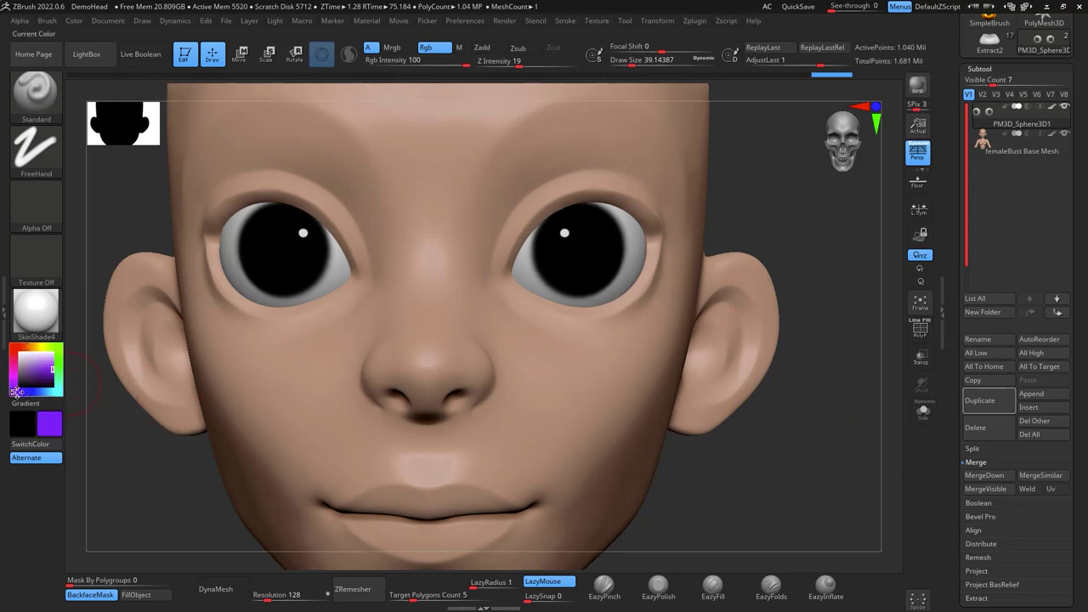
pyautogui.click(13, 380)
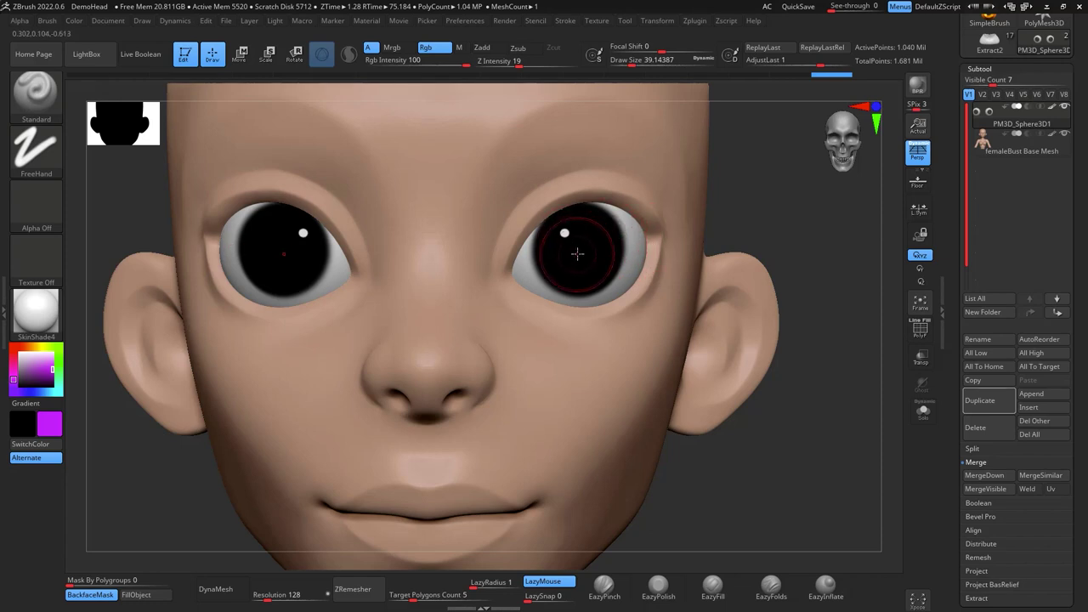
pyautogui.moveTo(577, 253)
pyautogui.mouseDown()
pyautogui.moveTo(572, 264)
pyautogui.moveTo(594, 258)
pyautogui.moveTo(581, 266)
pyautogui.mouseUp()
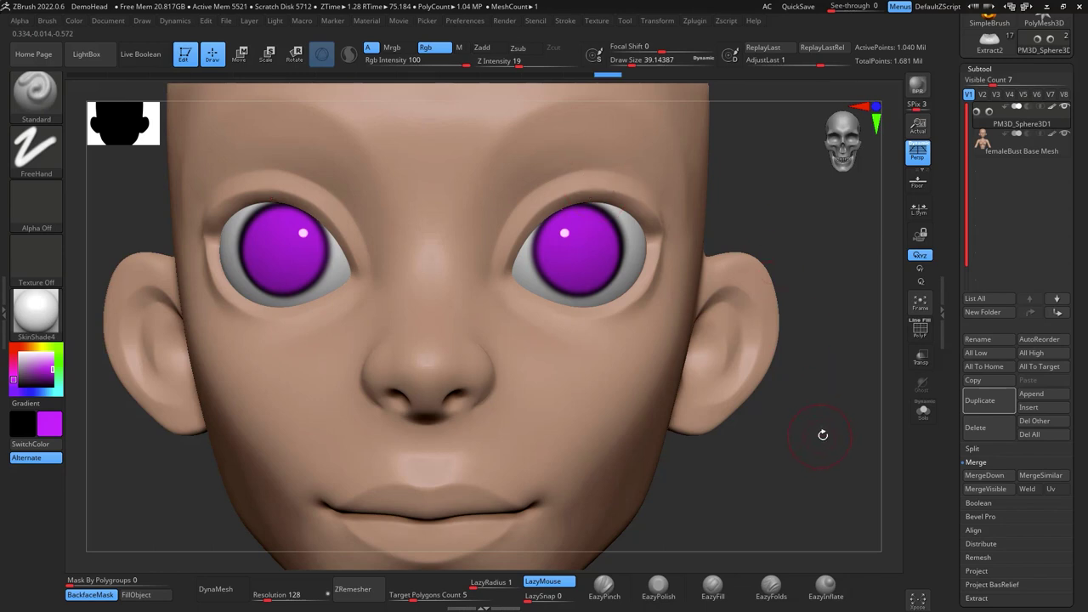
pyautogui.moveTo(49, 365); pyautogui.dragTo(44, 360)
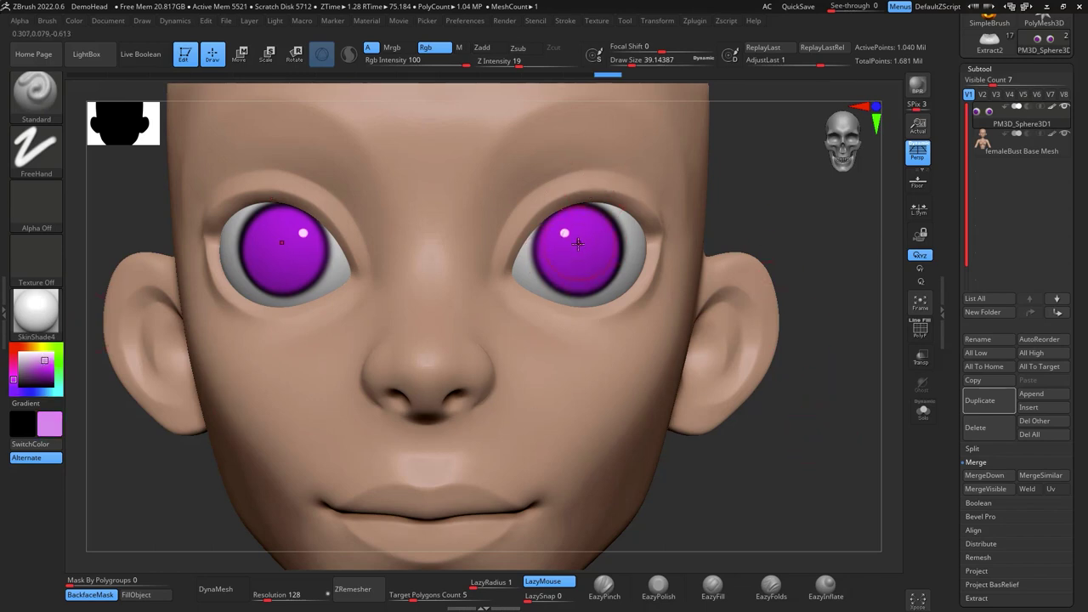
pyautogui.moveTo(579, 254); pyautogui.dragTo(583, 248)
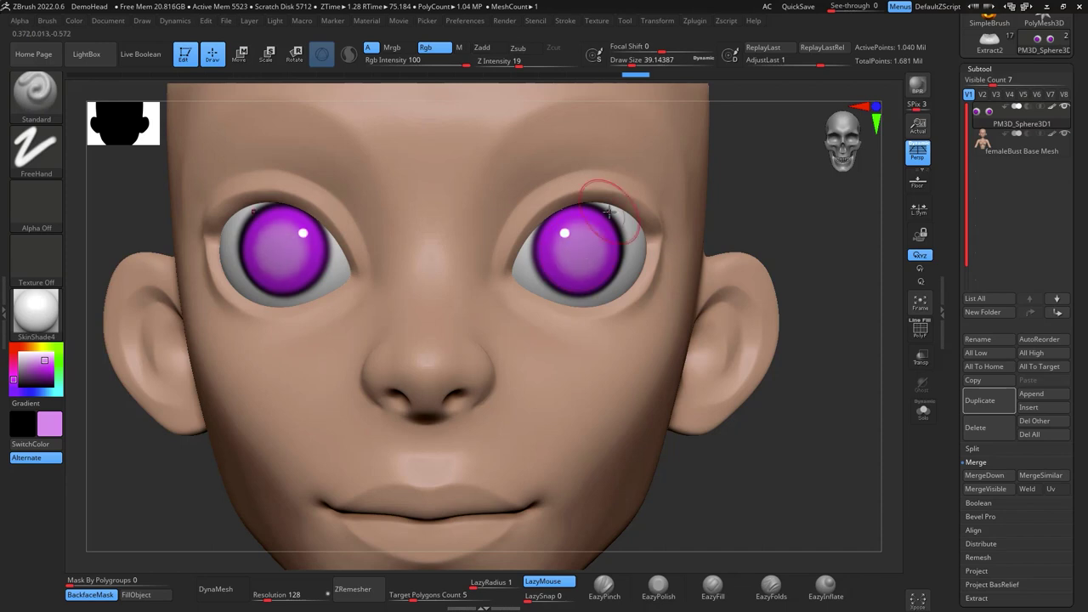
# Shade both irises with pale pink-purple in the lower part and dark purple across the upper part at a draw size of about 25
pyautogui.keyDown('alt'); pyautogui.moveTo(807, 223); pyautogui.dragTo(801, 265); pyautogui.keyUp('alt')
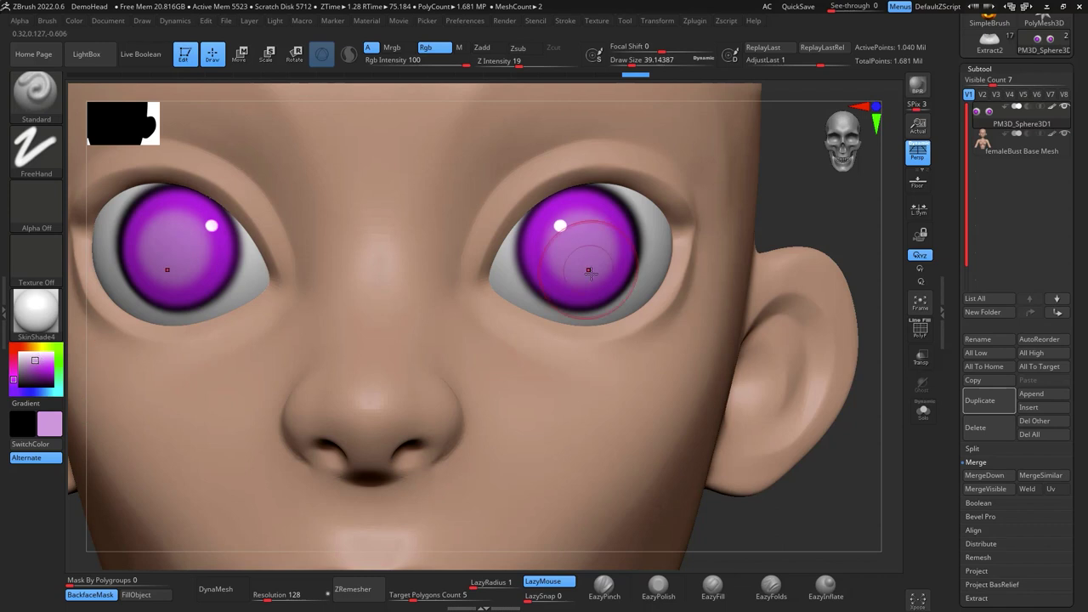
pyautogui.press('space')
pyautogui.moveTo(558, 266)
pyautogui.mouseDown()
pyautogui.moveTo(595, 264)
pyautogui.moveTo(610, 282)
pyautogui.mouseUp()
pyautogui.hotkey('ctrl', 'z')
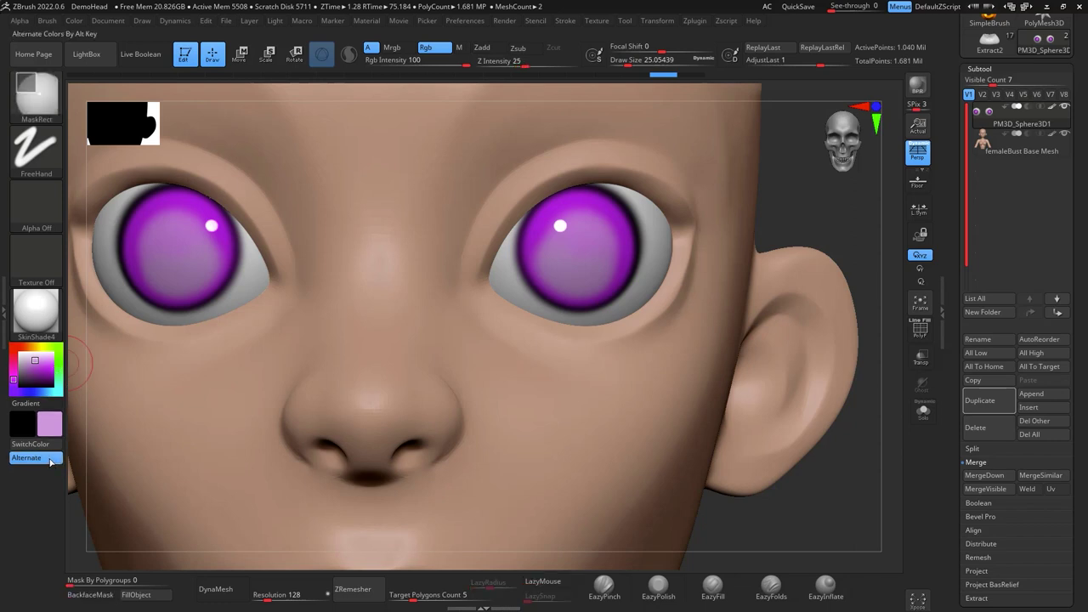
pyautogui.hotkey('ctrl', 'z')
pyautogui.click(20, 353)
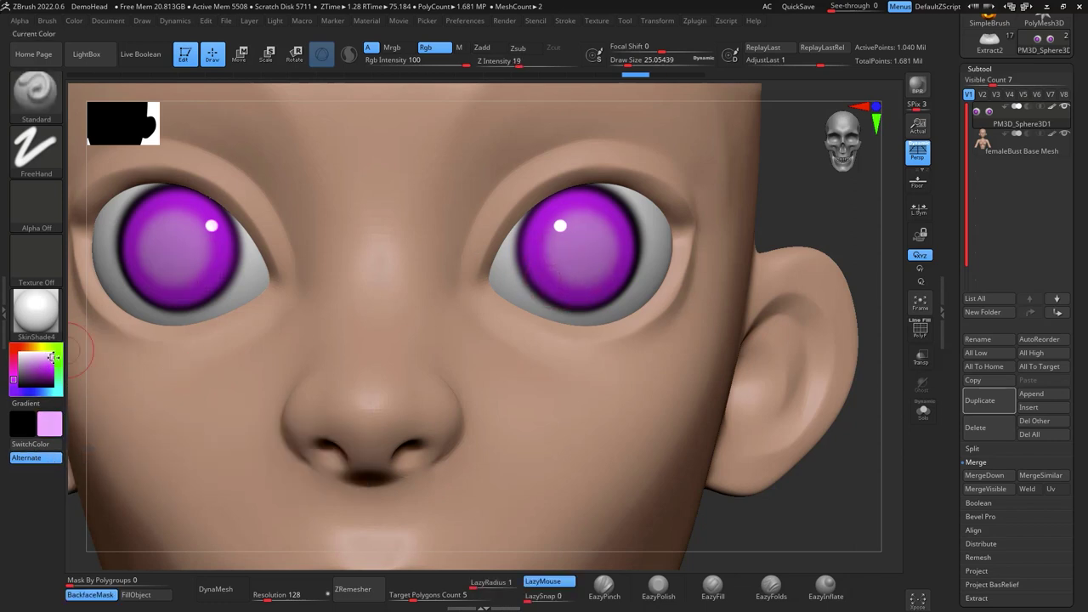
pyautogui.moveTo(558, 280); pyautogui.dragTo(604, 268)
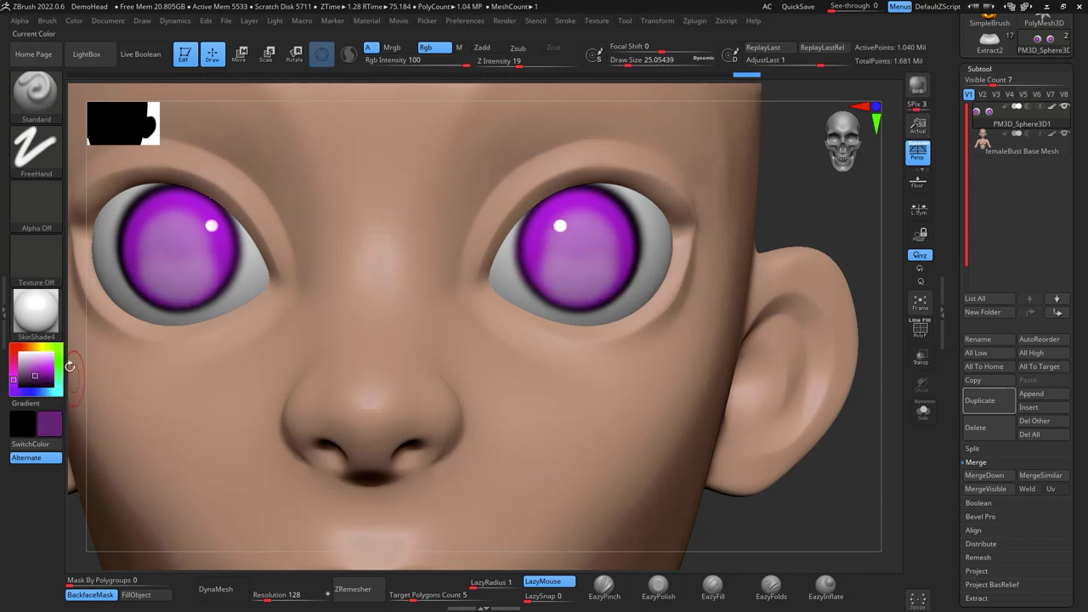
pyautogui.moveTo(546, 236); pyautogui.dragTo(602, 223)
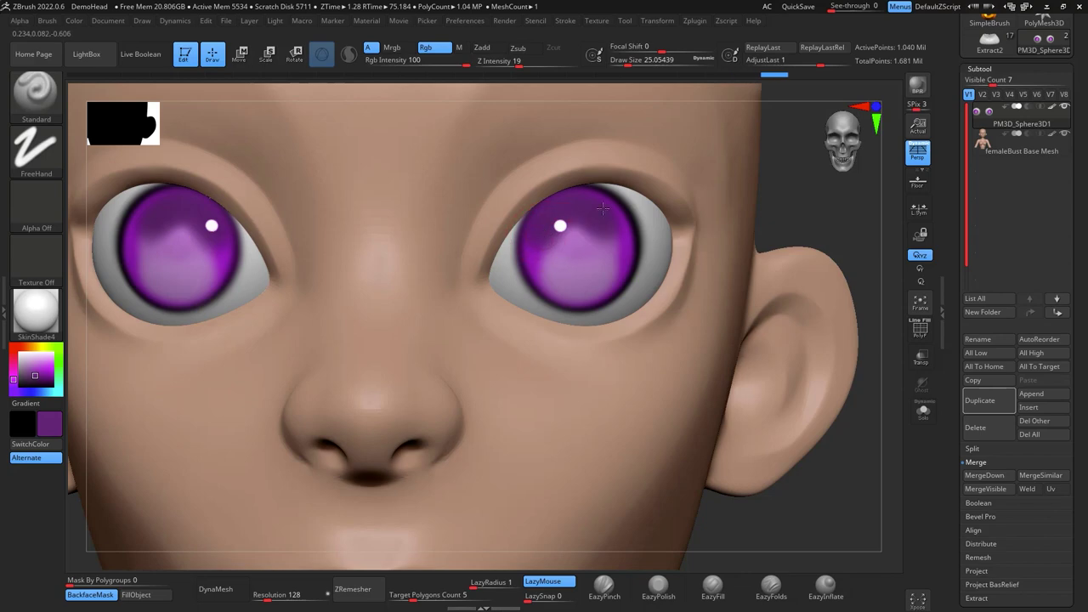
# Paint small near-black pupils (RGB 25, 23, 25) in the center of both irises at a draw size of about 17
pyautogui.keyDown('alt'); pyautogui.moveTo(865, 393); pyautogui.dragTo(802, 340); pyautogui.keyUp('alt')
pyautogui.moveTo(806, 209)
pyautogui.keyDown('alt'); pyautogui.mouseDown()
pyautogui.moveTo(877, 226)
pyautogui.moveTo(814, 217)
pyautogui.moveTo(855, 202)
pyautogui.mouseUp(); pyautogui.keyUp('alt')
pyautogui.click(21, 383)
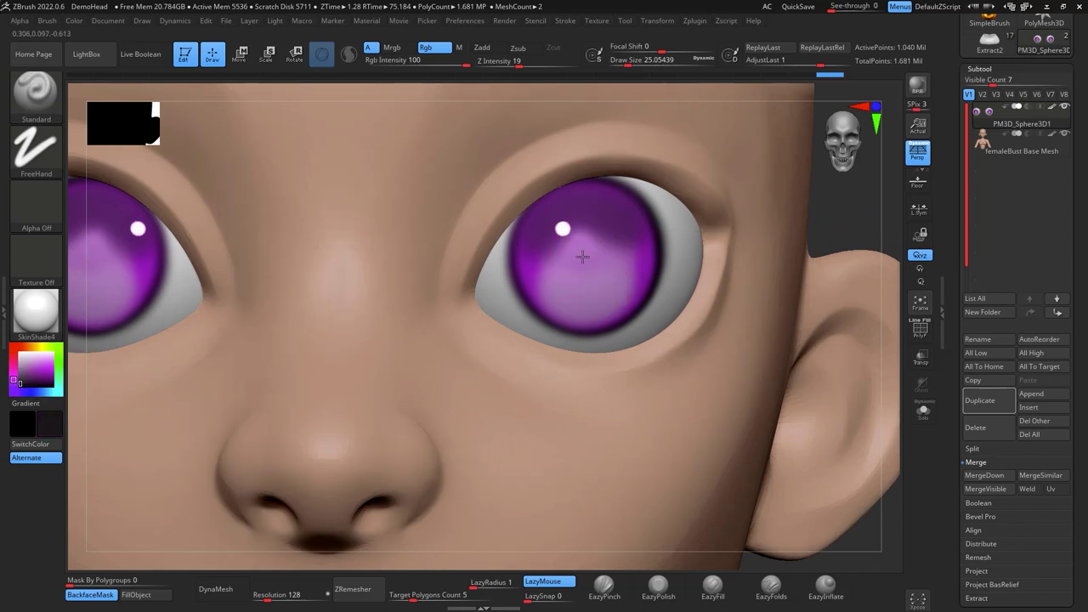
pyautogui.moveTo(581, 263); pyautogui.dragTo(590, 260)
pyautogui.hotkey('ctrl', 'z')
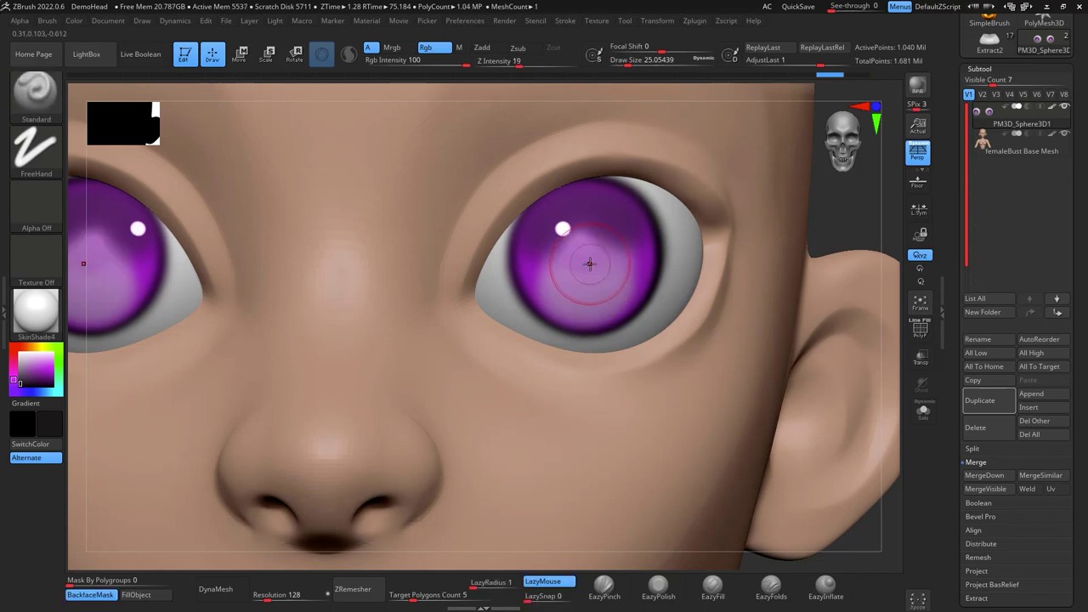
pyautogui.press('[')
pyautogui.press('[')
pyautogui.moveTo(583, 259)
pyautogui.mouseDown()
pyautogui.moveTo(588, 248)
pyautogui.moveTo(589, 261)
pyautogui.mouseUp()
pyautogui.moveTo(880, 236)
pyautogui.keyDown('alt'); pyautogui.mouseDown()
pyautogui.moveTo(883, 173)
pyautogui.moveTo(857, 208)
pyautogui.mouseUp(); pyautogui.keyUp('alt')
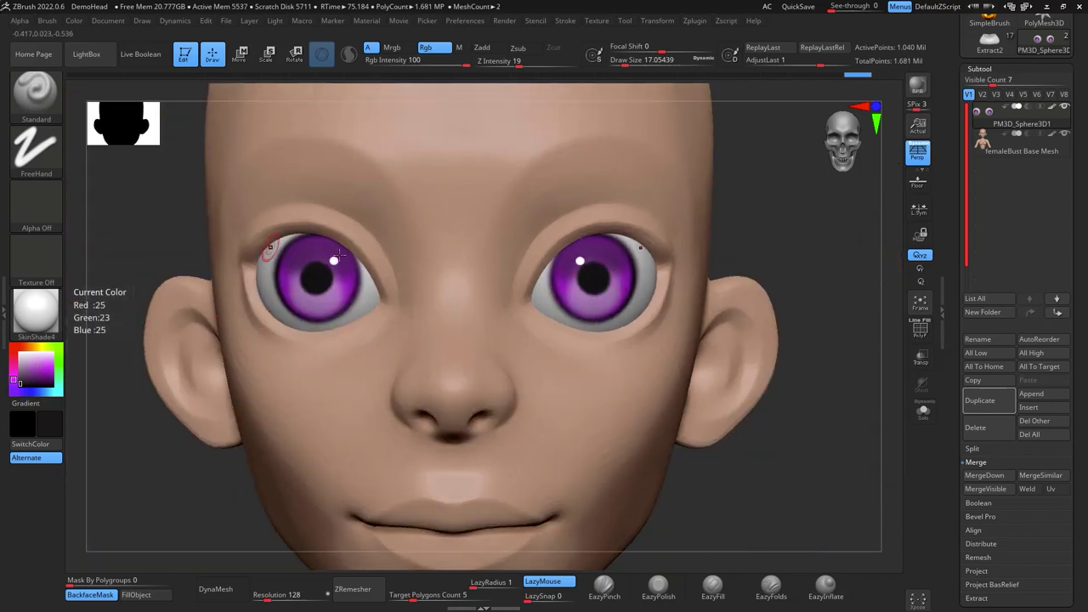
# Tint the pupils and irises with bright violet picked from the eye, at 46 RGB intensity and a draw size of about 56
pyautogui.press('c')
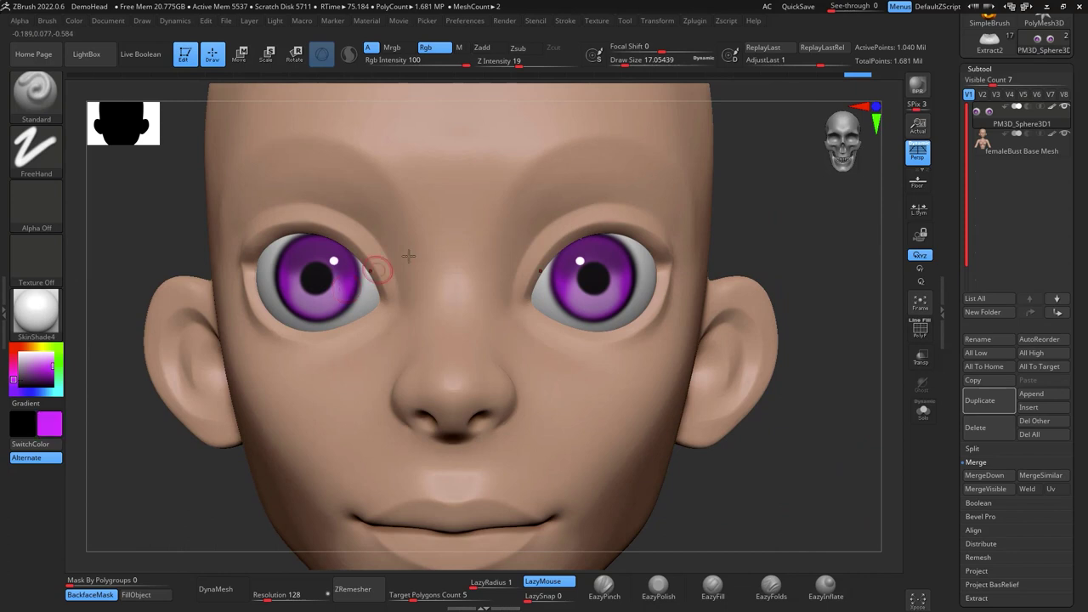
pyautogui.moveTo(465, 64); pyautogui.dragTo(434, 63)
pyautogui.press('space')
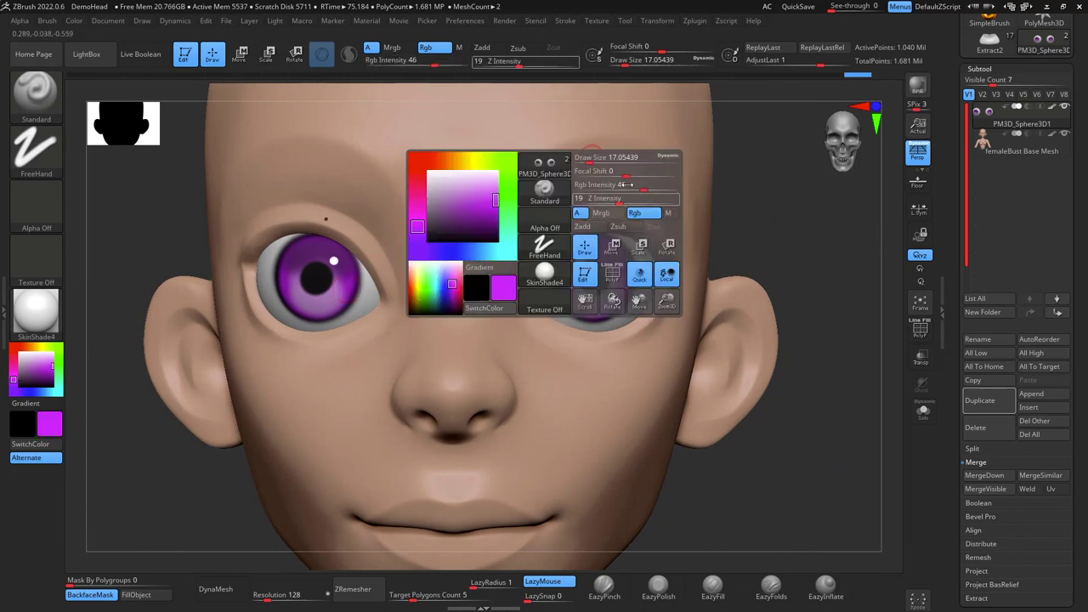
pyautogui.moveTo(587, 160); pyautogui.dragTo(608, 160)
pyautogui.press('space')
pyautogui.moveTo(602, 263); pyautogui.dragTo(591, 263)
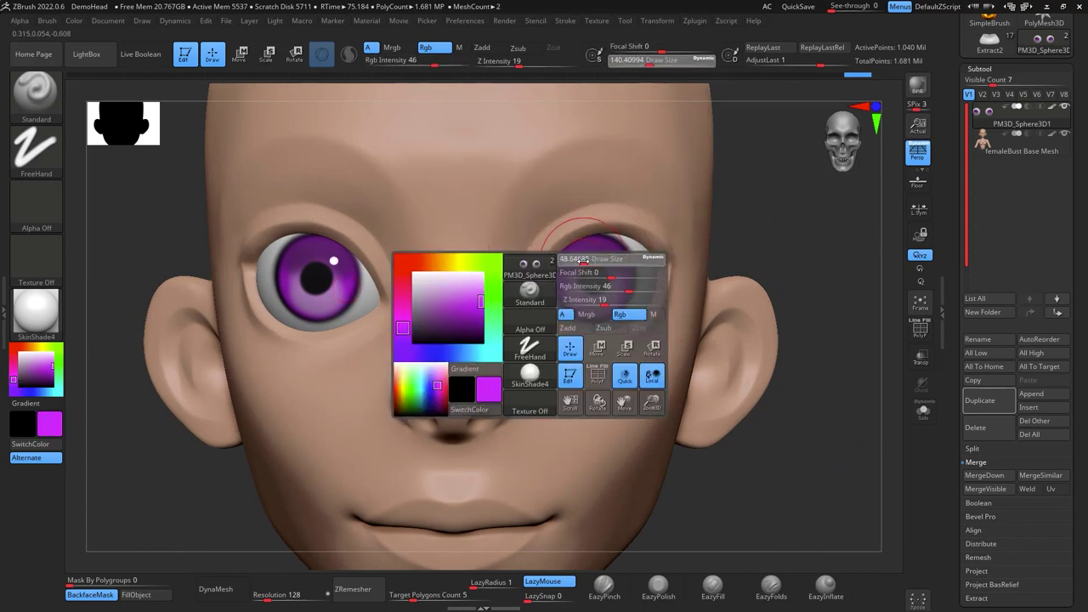
pyautogui.click(596, 277)
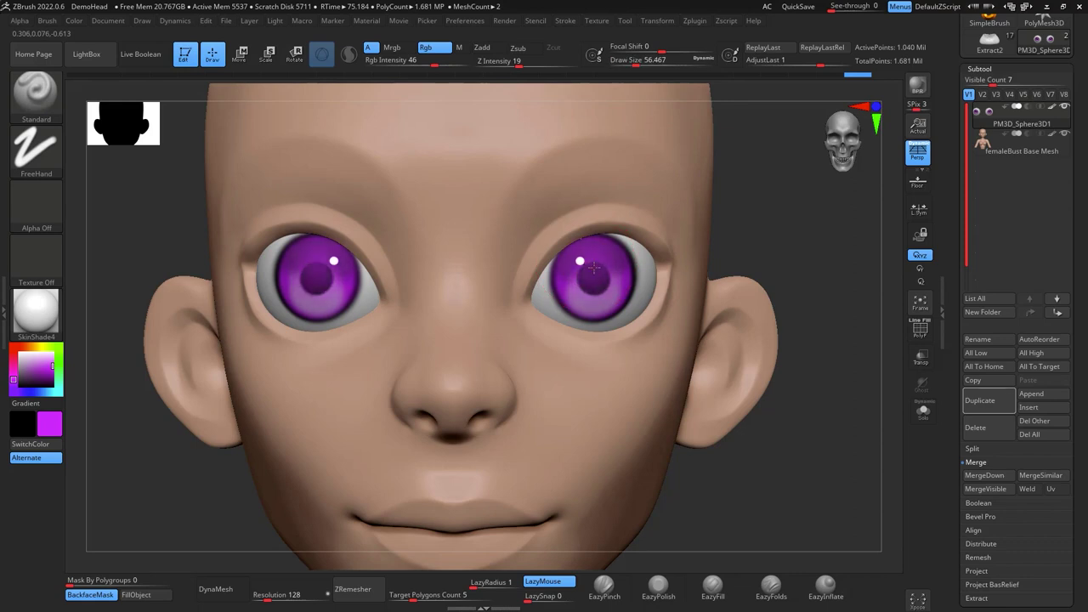
# Nudge the eyeballs slightly back into their sockets from the side and fine-tune their position from the front with the Move gizmo
pyautogui.keyDown('ctrl'); pyautogui.moveTo(800, 415); pyautogui.dragTo(816, 202, button='right'); pyautogui.keyUp('ctrl')
pyautogui.moveTo(799, 255)
pyautogui.keyDown('alt'); pyautogui.mouseDown(button='right')
pyautogui.moveTo(758, 260)
pyautogui.moveTo(790, 332)
pyautogui.moveTo(774, 325)
pyautogui.moveTo(842, 342)
pyautogui.moveTo(821, 318)
pyautogui.moveTo(700, 319)
pyautogui.mouseUp(button='right'); pyautogui.keyUp('alt')
pyautogui.keyDown('shift'); pyautogui.moveTo(851, 436); pyautogui.dragTo(843, 442, button='right'); pyautogui.keyUp('shift')
pyautogui.press('w')
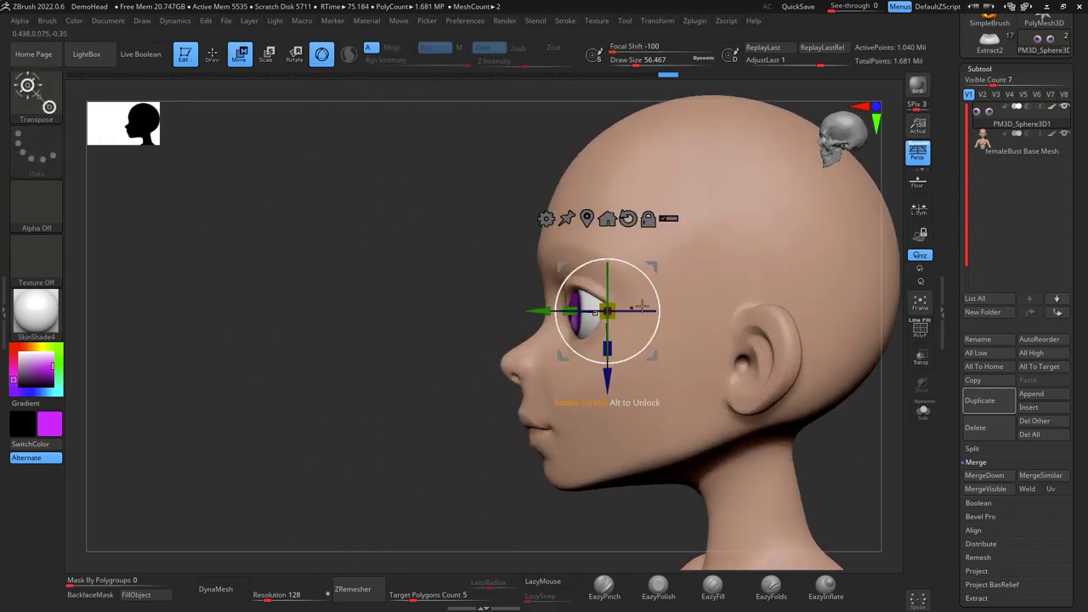
pyautogui.moveTo(546, 311); pyautogui.dragTo(548, 312)
pyautogui.keyDown('shift'); pyautogui.moveTo(555, 452); pyautogui.dragTo(620, 493, button='right'); pyautogui.keyUp('shift')
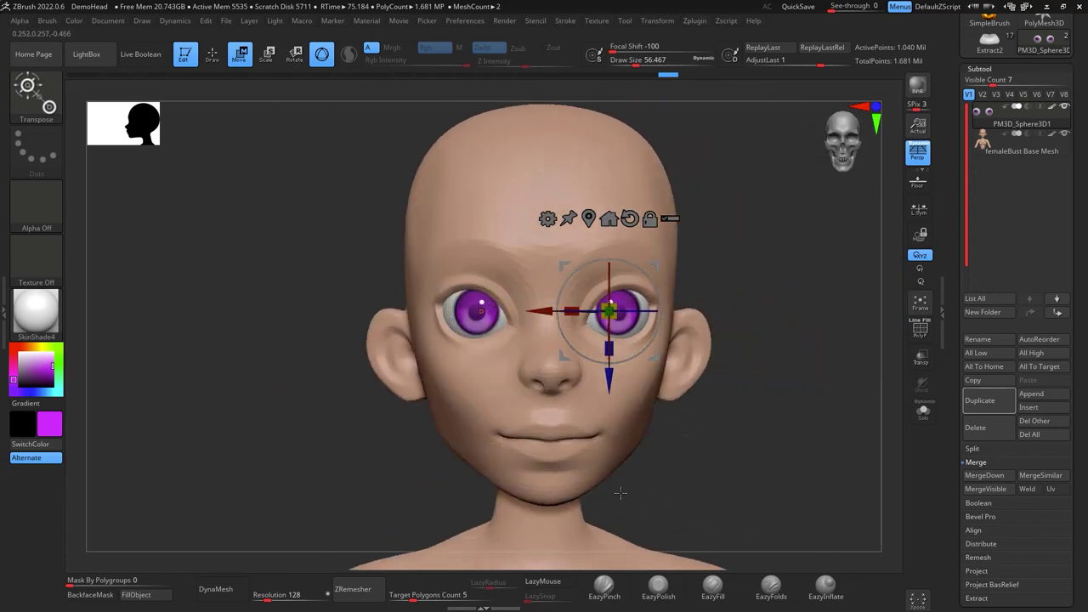
pyautogui.moveTo(655, 266); pyautogui.dragTo(655, 265)
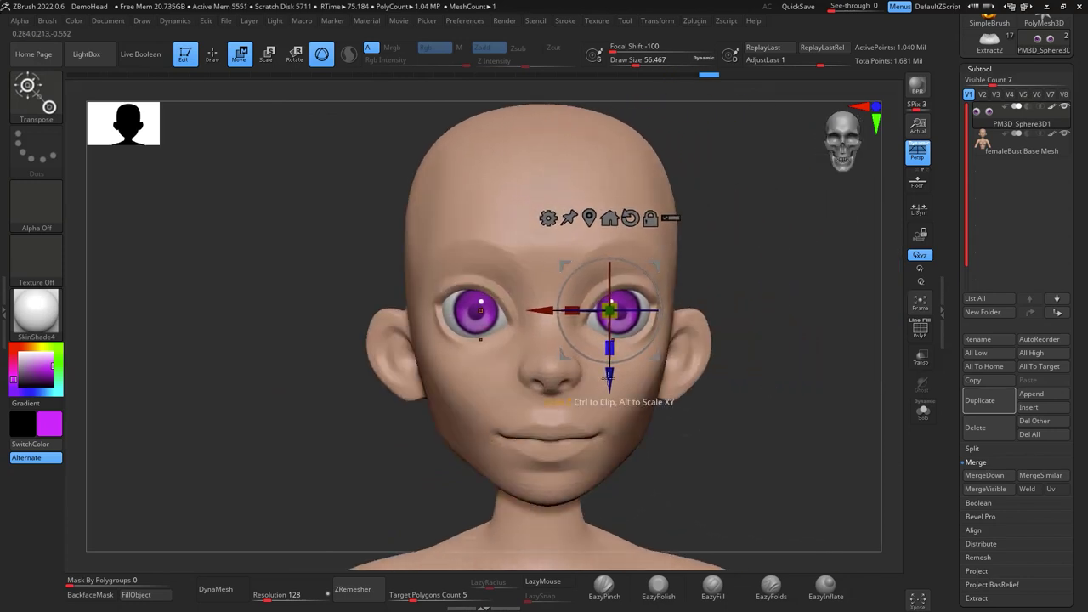
pyautogui.moveTo(610, 377); pyautogui.dragTo(609, 375)
pyautogui.moveTo(780, 327)
pyautogui.mouseDown(button='right')
pyautogui.moveTo(767, 291)
pyautogui.moveTo(741, 271)
pyautogui.moveTo(762, 347)
pyautogui.mouseUp(button='right')
pyautogui.press('q')
pyautogui.moveTo(758, 301)
pyautogui.mouseDown(button='right')
pyautogui.moveTo(804, 255)
pyautogui.moveTo(781, 289)
pyautogui.moveTo(795, 348)
pyautogui.mouseUp(button='right')
pyautogui.moveTo(776, 226)
pyautogui.keyDown('ctrl'); pyautogui.mouseDown(button='right')
pyautogui.moveTo(745, 497)
pyautogui.moveTo(791, 315)
pyautogui.moveTo(799, 340)
pyautogui.moveTo(773, 282)
pyautogui.mouseUp(button='right'); pyautogui.keyUp('ctrl')
pyautogui.moveTo(773, 282); pyautogui.dragTo(814, 337, button='right')
pyautogui.keyDown('shift'); pyautogui.moveTo(771, 376); pyautogui.dragTo(726, 306, button='right'); pyautogui.keyUp('shift')
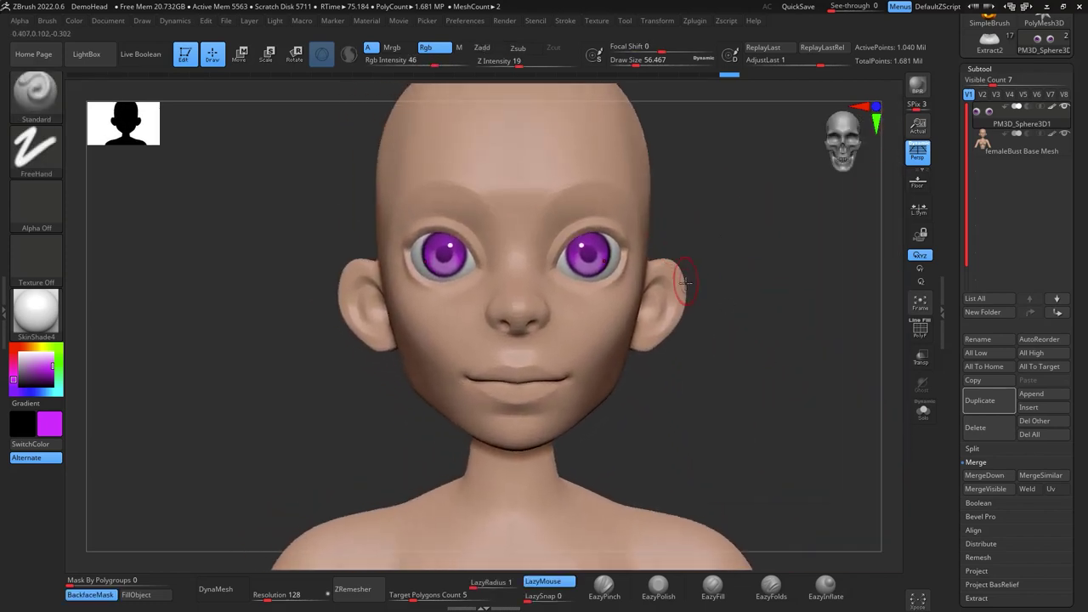
pyautogui.moveTo(764, 312); pyautogui.dragTo(763, 306)
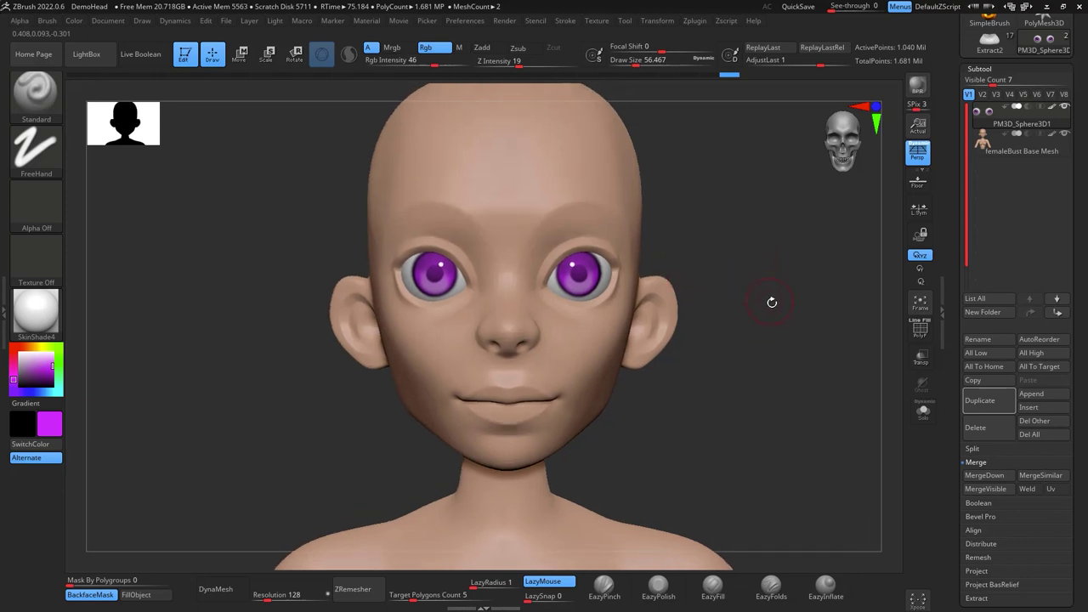
# Adjust the bust's lower eyelids and cheeks around the eyes with the Move brush at a draw size of about 158
pyautogui.click(1001, 127)
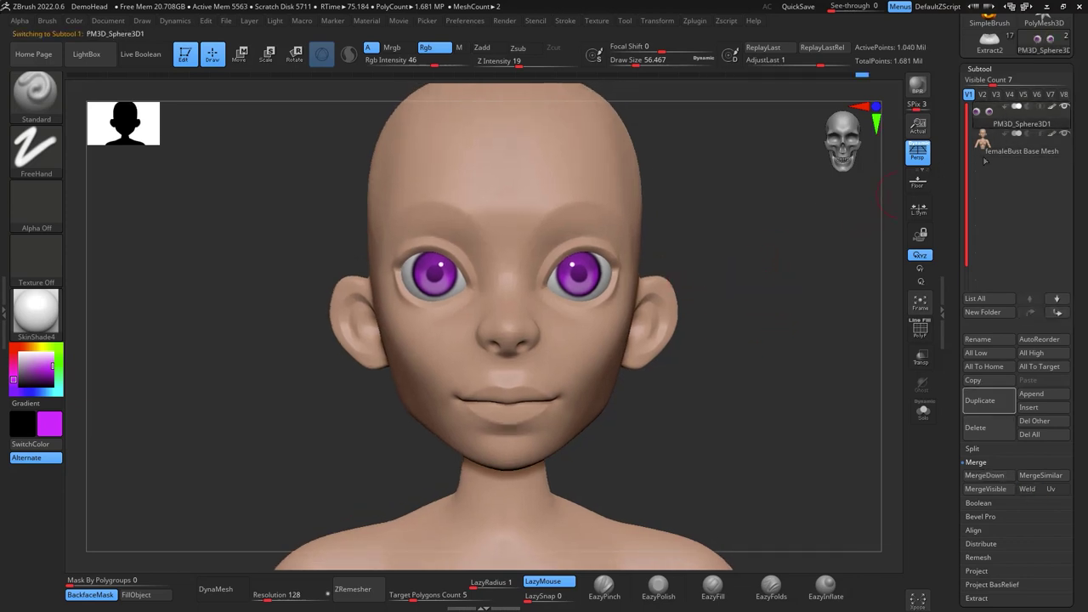
pyautogui.click(985, 158)
pyautogui.press('b')
pyautogui.press('m')
pyautogui.press('v')
pyautogui.press('space')
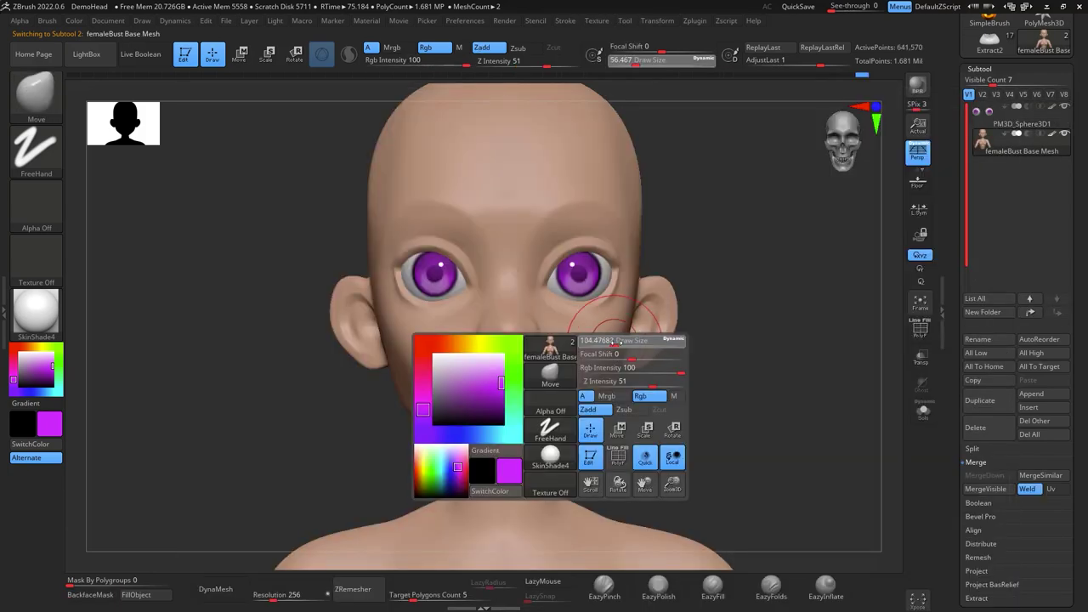
pyautogui.moveTo(620, 342); pyautogui.dragTo(622, 342)
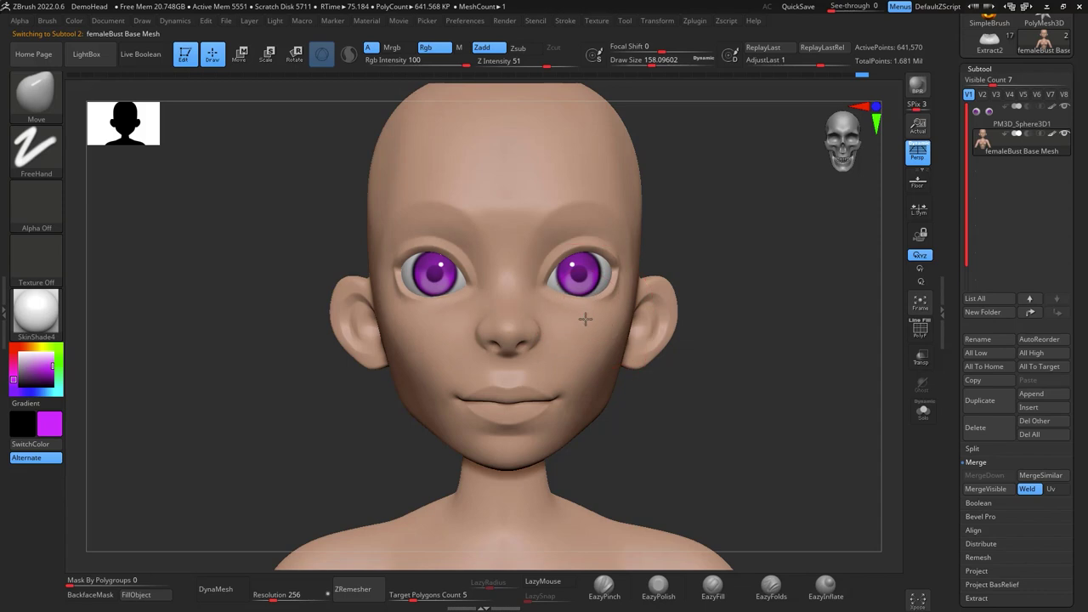
pyautogui.moveTo(756, 211); pyautogui.dragTo(691, 226)
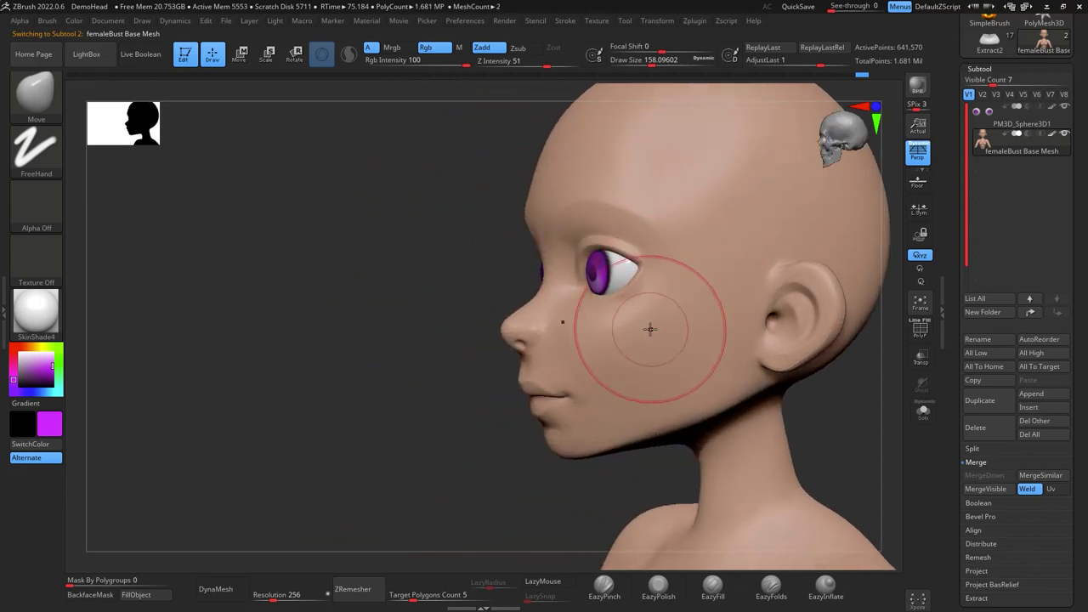
pyautogui.moveTo(587, 493); pyautogui.dragTo(621, 385)
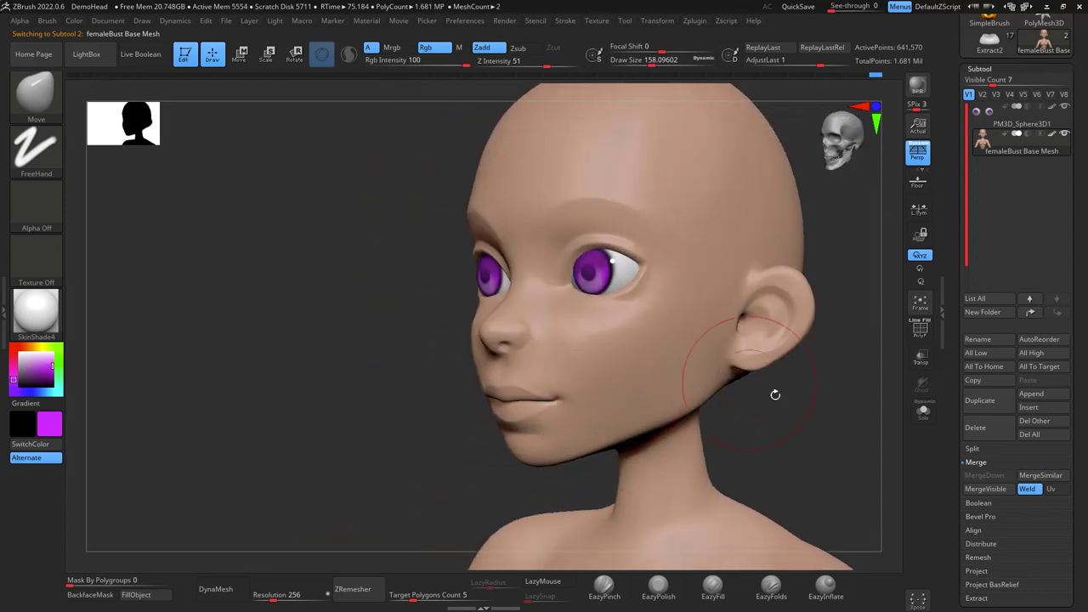
pyautogui.keyDown('shift'); pyautogui.moveTo(775, 395); pyautogui.dragTo(821, 408); pyautogui.keyUp('shift')
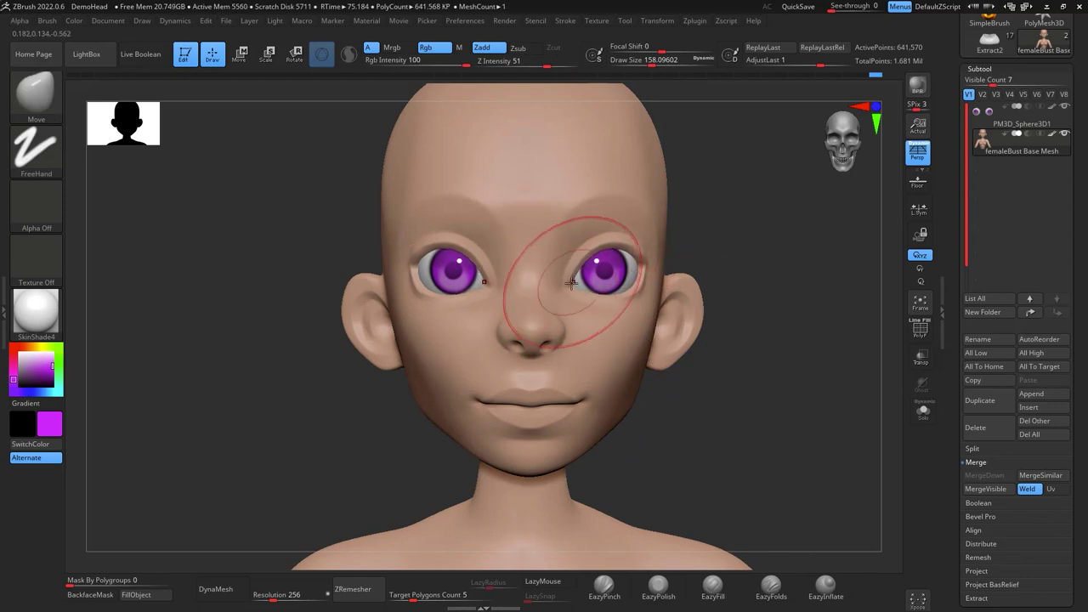
pyautogui.moveTo(750, 253)
pyautogui.mouseDown()
pyautogui.moveTo(757, 243)
pyautogui.moveTo(765, 255)
pyautogui.mouseUp()
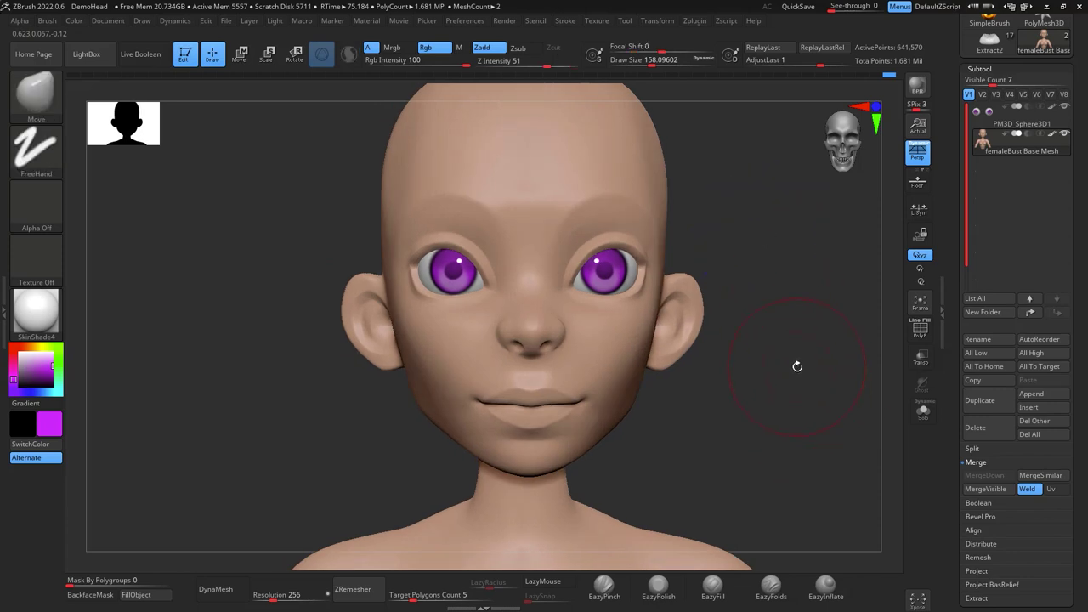
# Mask thick arched eyebrow shapes above both eyes with the MaskPen brush at a draw size of about 33
pyautogui.moveTo(808, 340)
pyautogui.mouseDown()
pyautogui.moveTo(833, 309)
pyautogui.moveTo(808, 326)
pyautogui.moveTo(833, 274)
pyautogui.moveTo(800, 296)
pyautogui.moveTo(790, 263)
pyautogui.moveTo(830, 310)
pyautogui.moveTo(821, 296)
pyautogui.moveTo(691, 277)
pyautogui.mouseUp()
pyautogui.press('space')
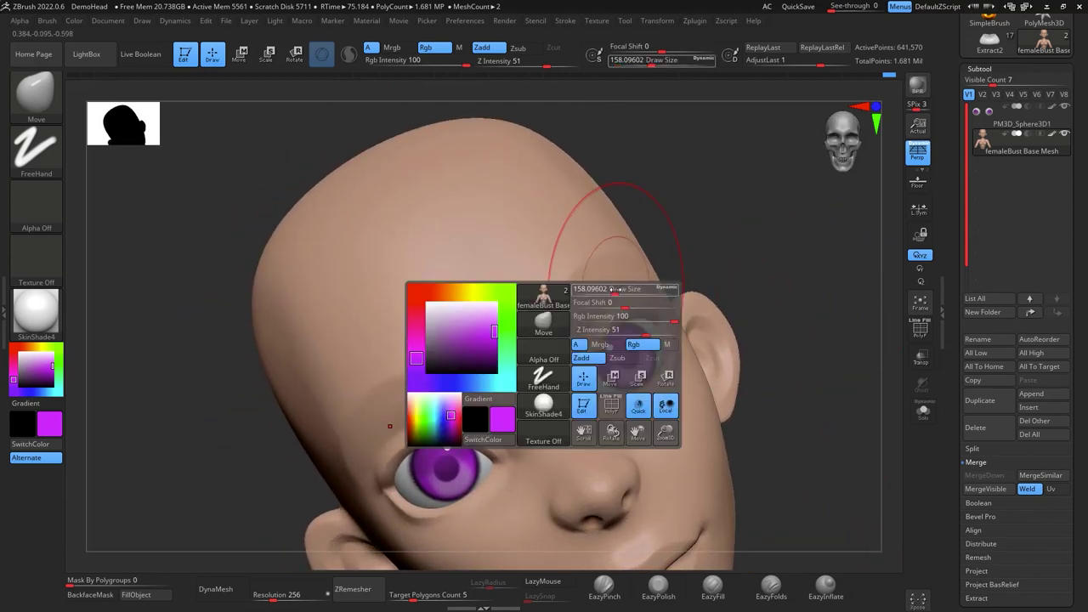
pyautogui.moveTo(615, 289); pyautogui.dragTo(592, 289)
pyautogui.press('ctrl')
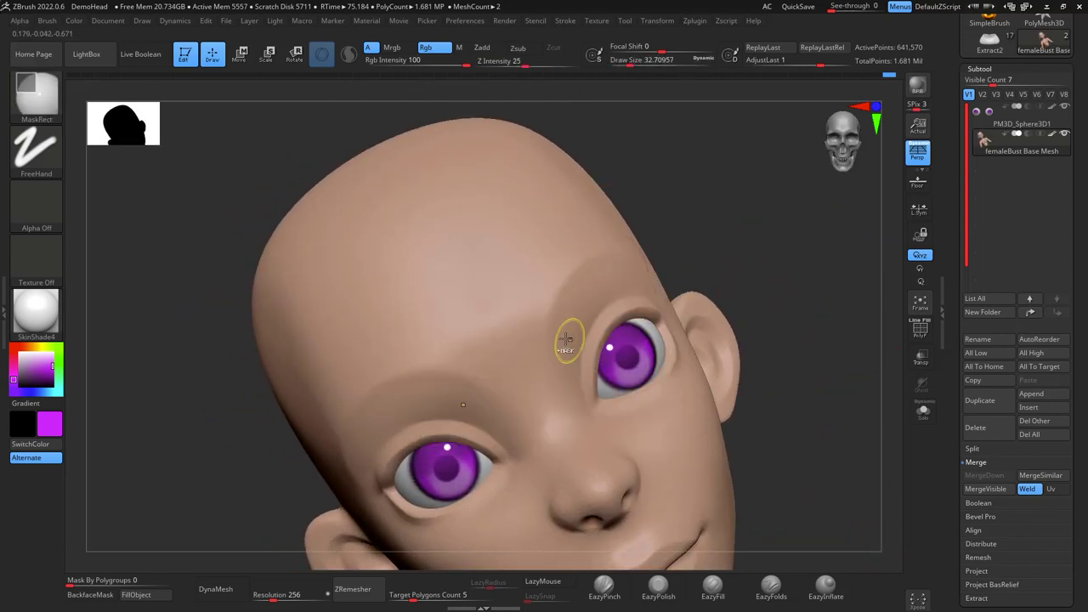
pyautogui.moveTo(546, 317)
pyautogui.keyDown('ctrl'); pyautogui.mouseDown()
pyautogui.moveTo(575, 274)
pyautogui.moveTo(619, 261)
pyautogui.mouseUp(); pyautogui.keyUp('ctrl')
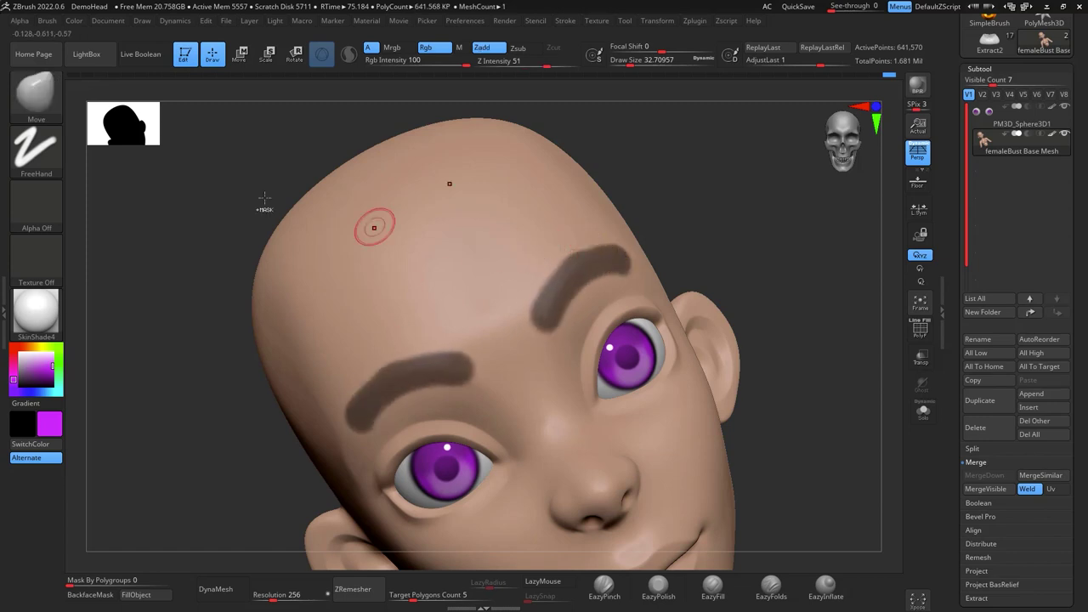
pyautogui.keyDown('ctrl'); pyautogui.click(37, 96); pyautogui.keyUp('ctrl')
pyautogui.click(105, 102)
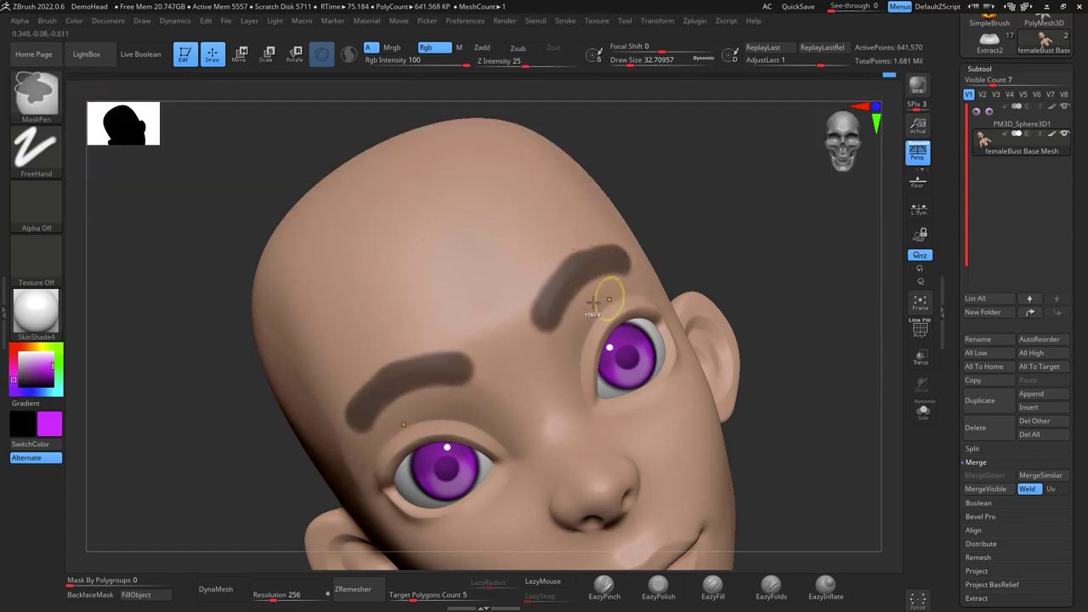
pyautogui.moveTo(566, 268)
pyautogui.keyDown('ctrl'); pyautogui.mouseDown()
pyautogui.moveTo(541, 302)
pyautogui.moveTo(589, 254)
pyautogui.moveTo(613, 255)
pyautogui.mouseUp(); pyautogui.keyUp('ctrl')
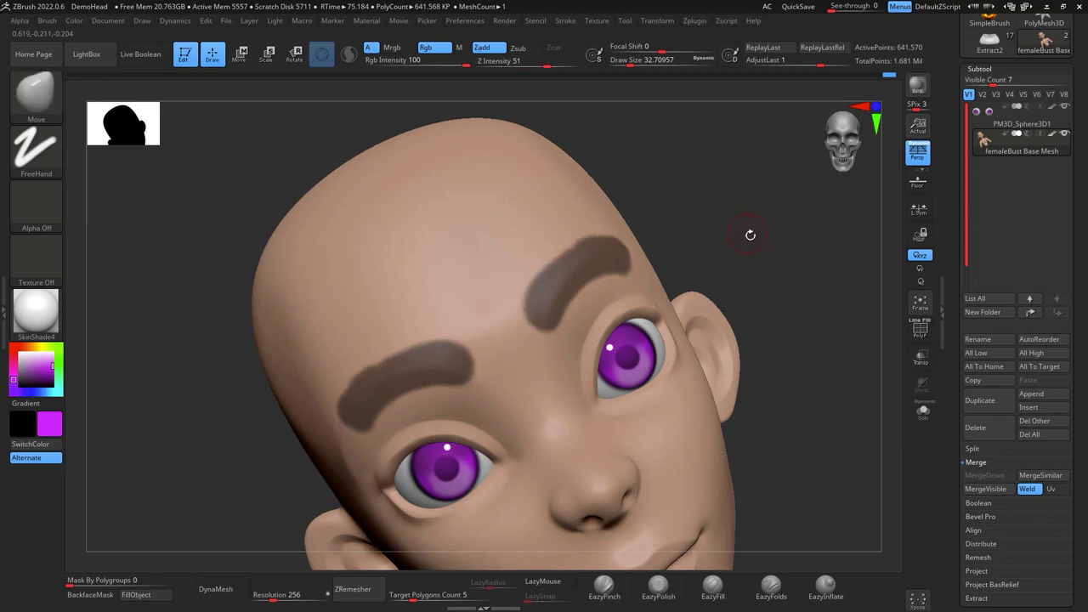
# Erase the edges of the eyebrow masks to slim them and taper their outer ends
pyautogui.moveTo(751, 235)
pyautogui.mouseDown()
pyautogui.moveTo(790, 246)
pyautogui.moveTo(799, 262)
pyautogui.moveTo(768, 282)
pyautogui.moveTo(749, 262)
pyautogui.mouseUp()
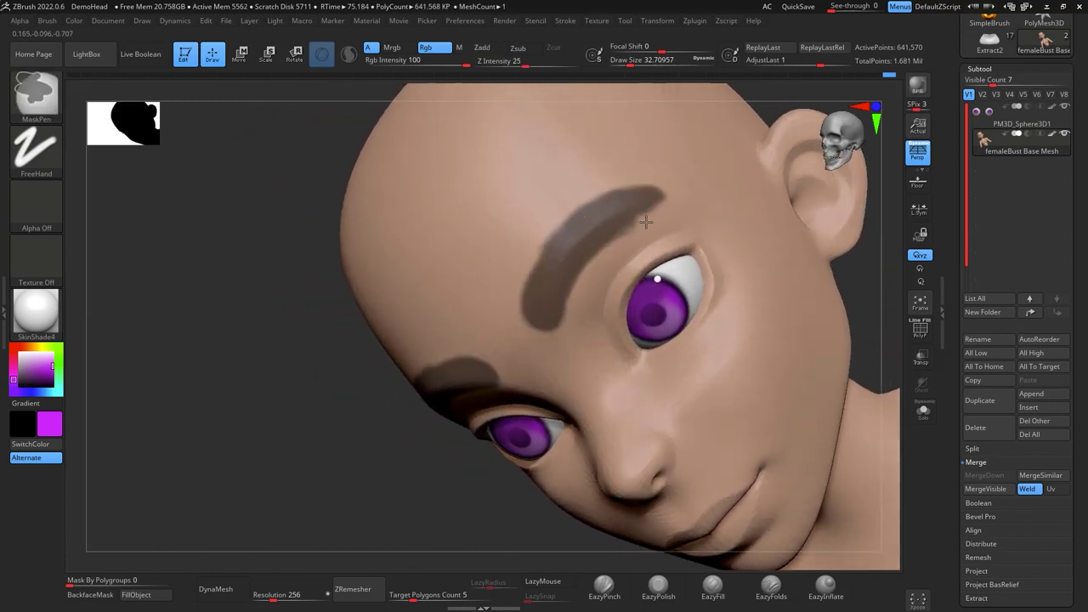
pyautogui.moveTo(646, 222)
pyautogui.keyDown('ctrl'); pyautogui.keyDown('alt'); pyautogui.mouseDown()
pyautogui.moveTo(637, 219)
pyautogui.moveTo(571, 332)
pyautogui.moveTo(671, 203)
pyautogui.mouseUp(); pyautogui.keyUp('alt'); pyautogui.keyUp('ctrl')
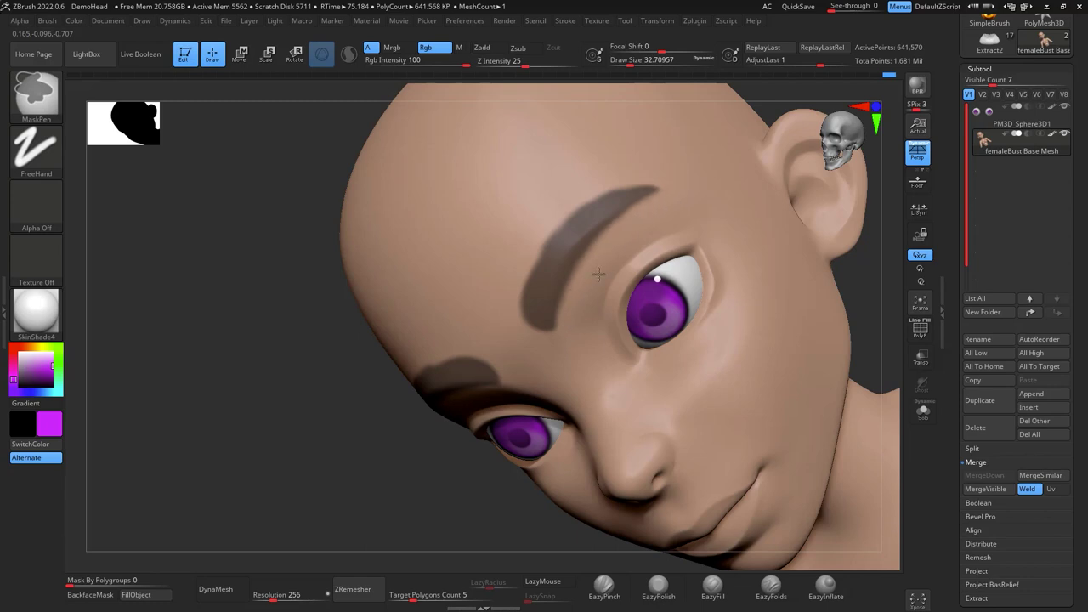
pyautogui.moveTo(504, 303)
pyautogui.keyDown('ctrl'); pyautogui.keyDown('alt'); pyautogui.mouseDown()
pyautogui.moveTo(517, 281)
pyautogui.moveTo(511, 312)
pyautogui.mouseUp(); pyautogui.keyUp('alt'); pyautogui.keyUp('ctrl')
pyautogui.moveTo(585, 202)
pyautogui.keyDown('ctrl'); pyautogui.keyDown('alt'); pyautogui.mouseDown()
pyautogui.moveTo(693, 169)
pyautogui.moveTo(693, 153)
pyautogui.mouseUp(); pyautogui.keyUp('alt'); pyautogui.keyUp('ctrl')
# Extract the masked eyebrows as a separate subtool with a thickness of 0.02 and accept the result
pyautogui.keyDown('shift'); pyautogui.moveTo(889, 274); pyautogui.dragTo(886, 332); pyautogui.keyUp('shift')
pyautogui.keyDown('alt'); pyautogui.moveTo(891, 423); pyautogui.dragTo(892, 323); pyautogui.keyUp('alt')
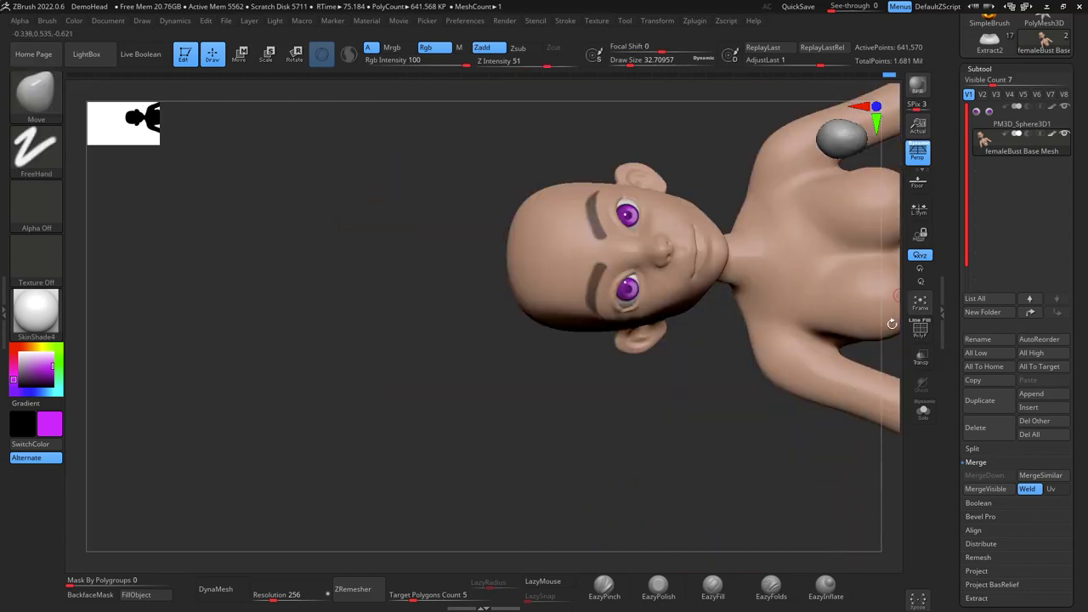
pyautogui.moveTo(793, 489); pyautogui.dragTo(831, 330)
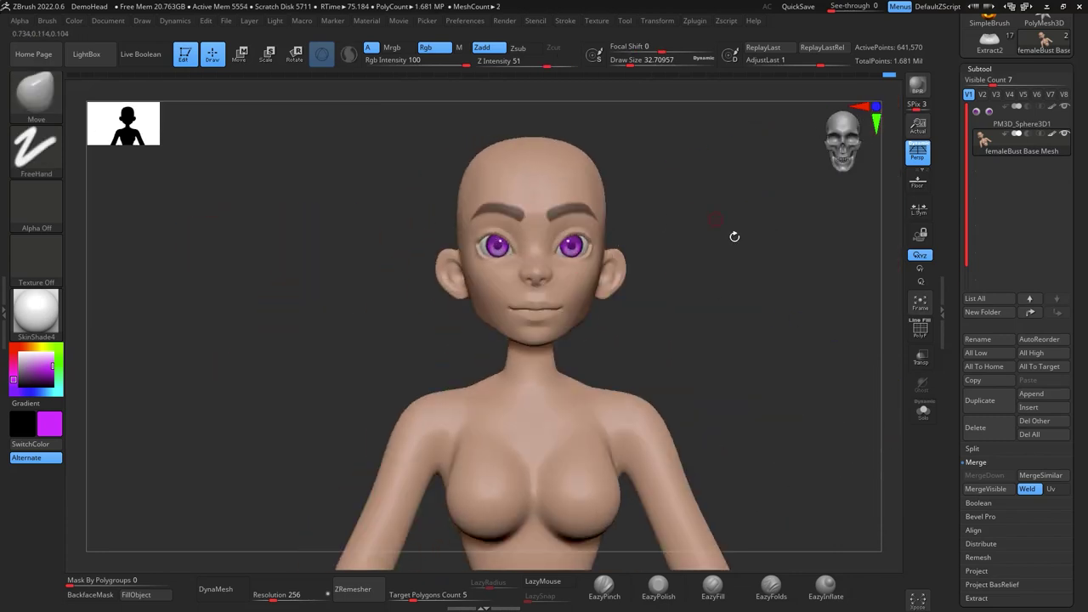
pyautogui.keyDown('alt'); pyautogui.moveTo(734, 236); pyautogui.dragTo(773, 302); pyautogui.keyUp('alt')
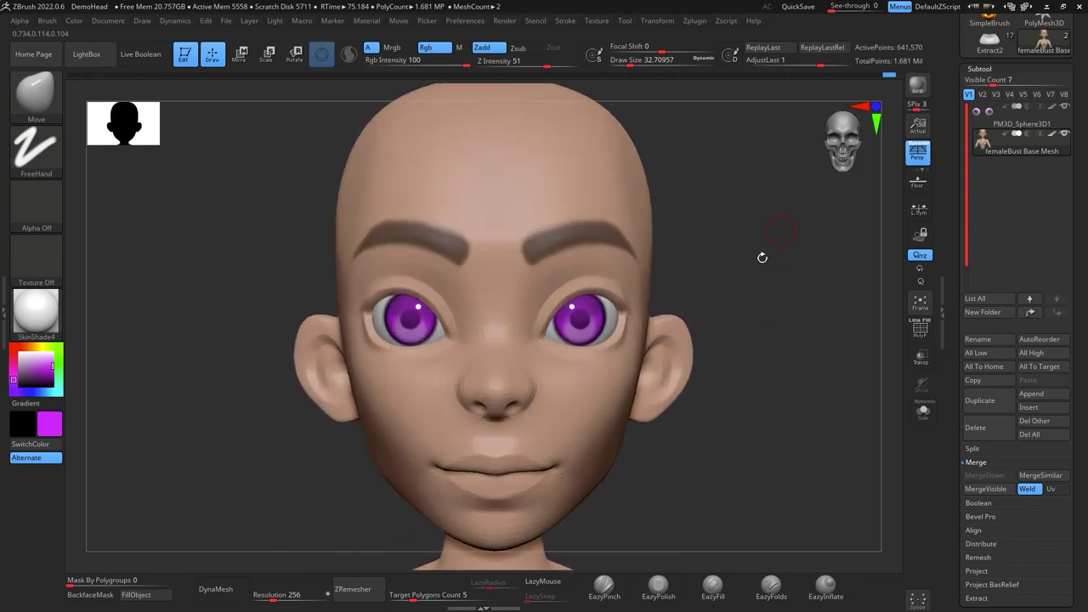
pyautogui.moveTo(762, 257); pyautogui.dragTo(901, 196)
pyautogui.moveTo(1084, 484); pyautogui.dragTo(1083, 450)
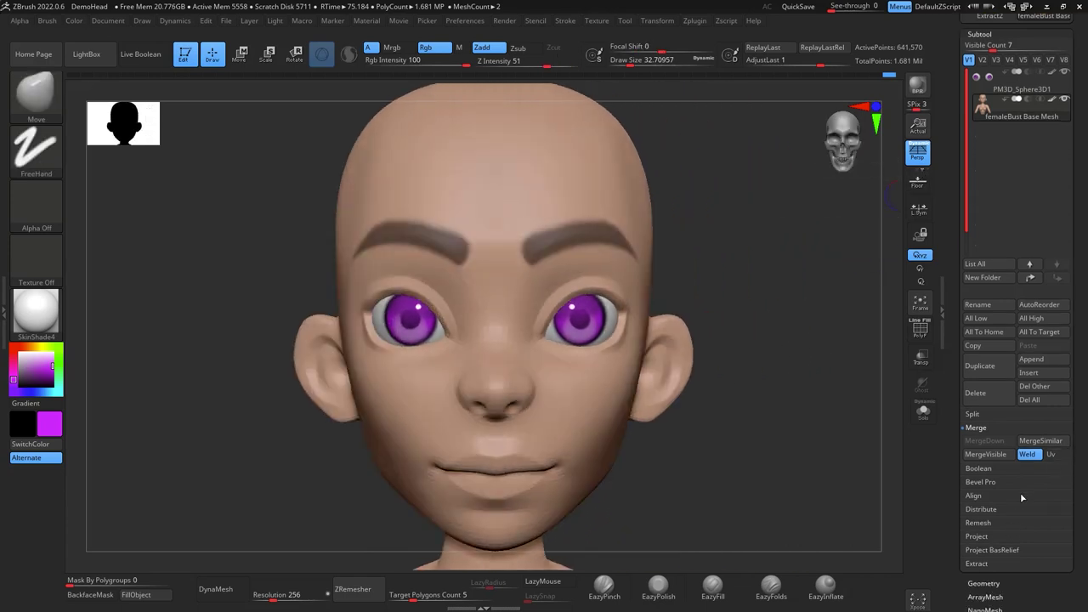
pyautogui.click(987, 564)
pyautogui.click(975, 557)
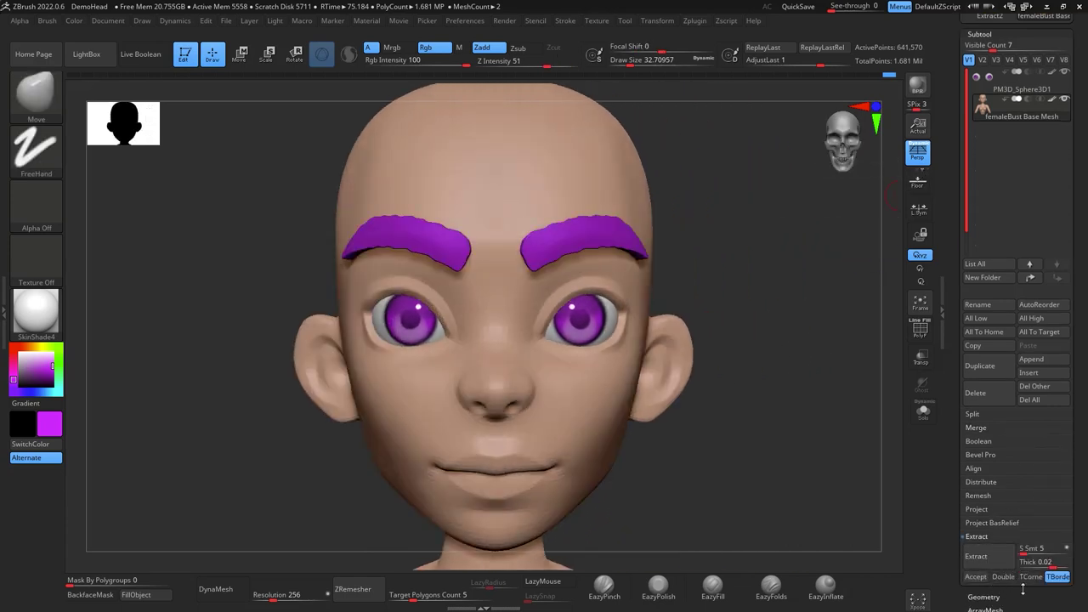
pyautogui.click(975, 576)
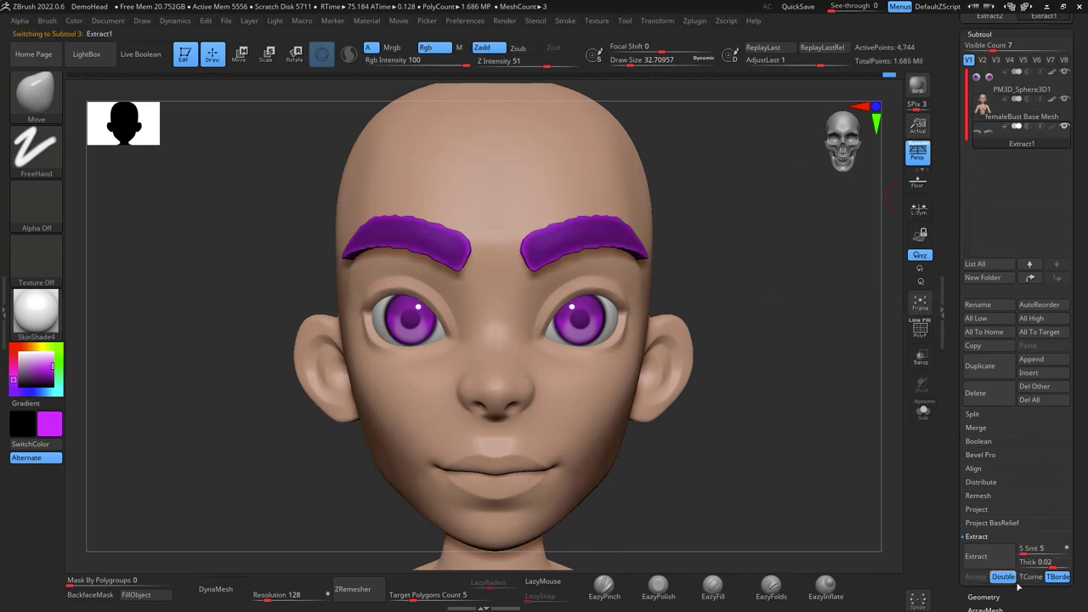
# Remesh the extracted eyebrows with ZRemesher at a target polygon count of 0.1
pyautogui.moveTo(808, 297); pyautogui.dragTo(832, 268)
pyautogui.moveTo(809, 250); pyautogui.dragTo(815, 249)
pyautogui.write('0.1')
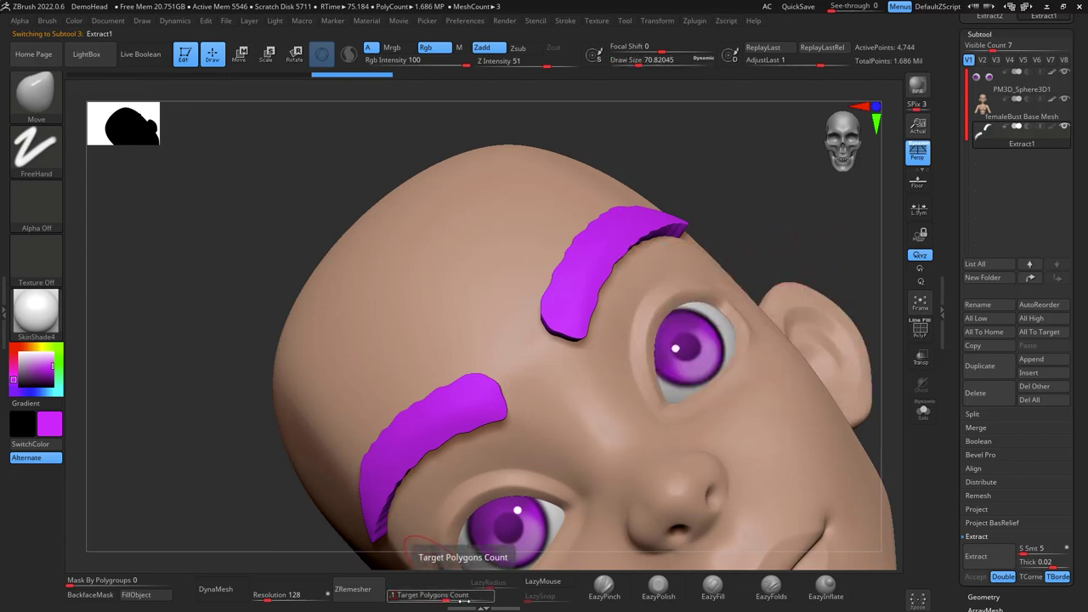
pyautogui.press('Return')
pyautogui.click(355, 589)
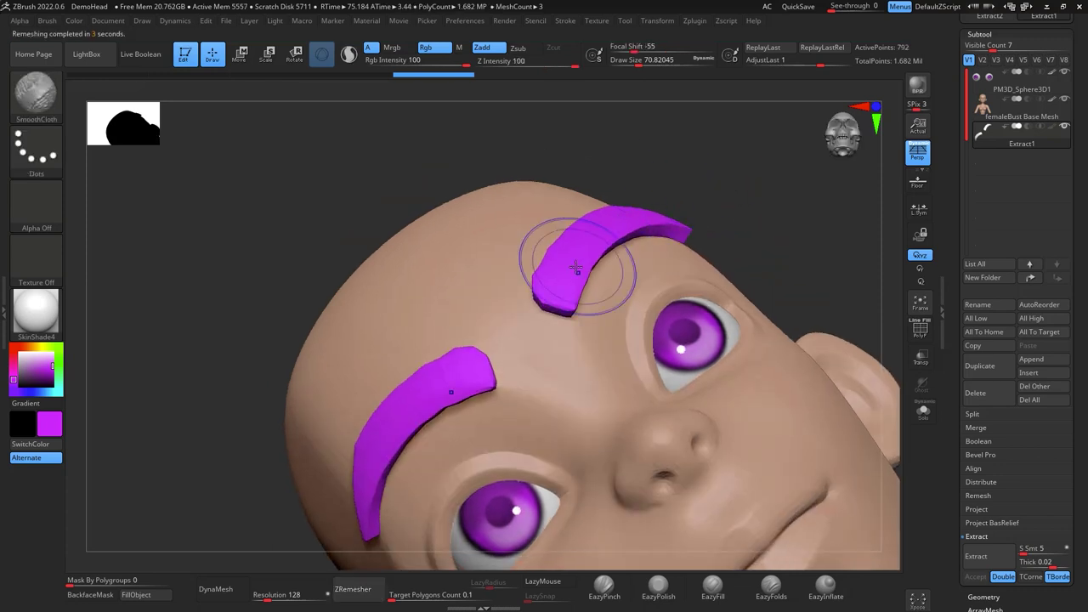
# Smooth the eyebrows and fit their curve to the forehead with the Move brush at a draw size of about 167
pyautogui.moveTo(578, 260)
pyautogui.keyDown('shift'); pyautogui.mouseDown()
pyautogui.moveTo(576, 248)
pyautogui.moveTo(561, 277)
pyautogui.mouseUp(); pyautogui.keyUp('shift')
pyautogui.moveTo(625, 226)
pyautogui.keyDown('shift'); pyautogui.mouseDown()
pyautogui.moveTo(680, 229)
pyautogui.moveTo(757, 169)
pyautogui.moveTo(706, 168)
pyautogui.mouseUp(); pyautogui.keyUp('shift')
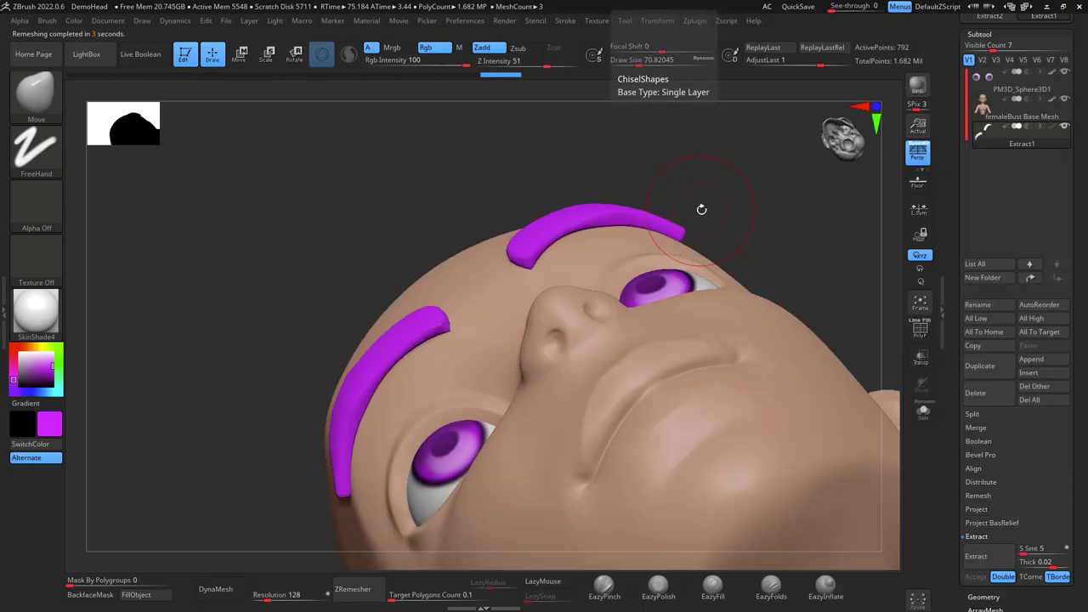
pyautogui.press('space')
pyautogui.moveTo(702, 210); pyautogui.dragTo(717, 210)
pyautogui.moveTo(637, 217); pyautogui.dragTo(637, 226)
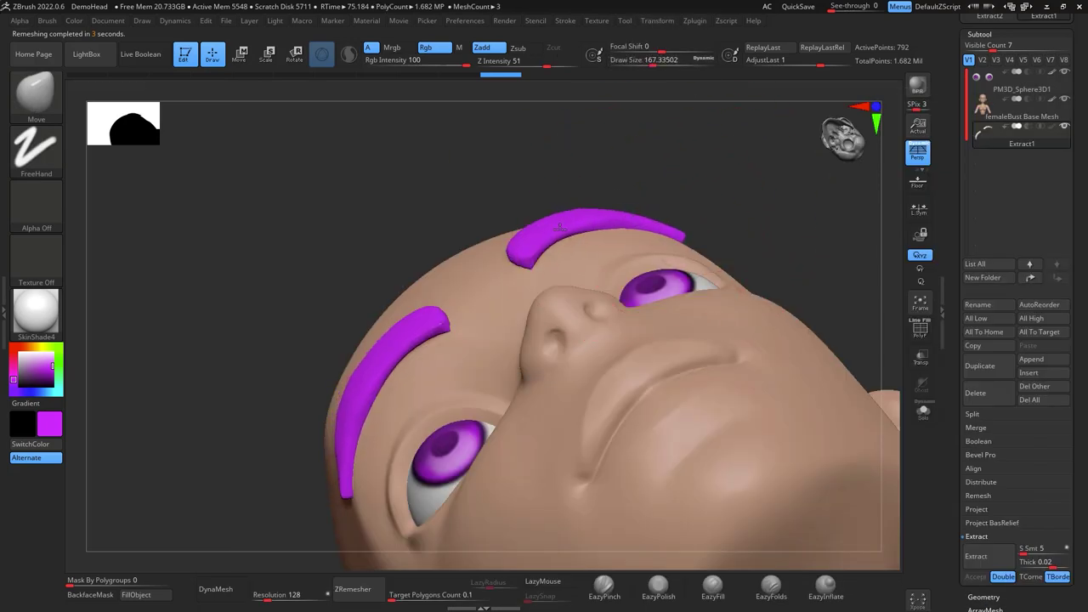
pyautogui.moveTo(559, 227); pyautogui.dragTo(534, 255)
pyautogui.moveTo(642, 214); pyautogui.dragTo(623, 220)
# Reshape the eyebrows' outer ends into downward points with the Move brush at a draw size of about 80
pyautogui.moveTo(747, 179)
pyautogui.mouseDown()
pyautogui.moveTo(758, 245)
pyautogui.moveTo(731, 222)
pyautogui.mouseUp()
pyautogui.press('space')
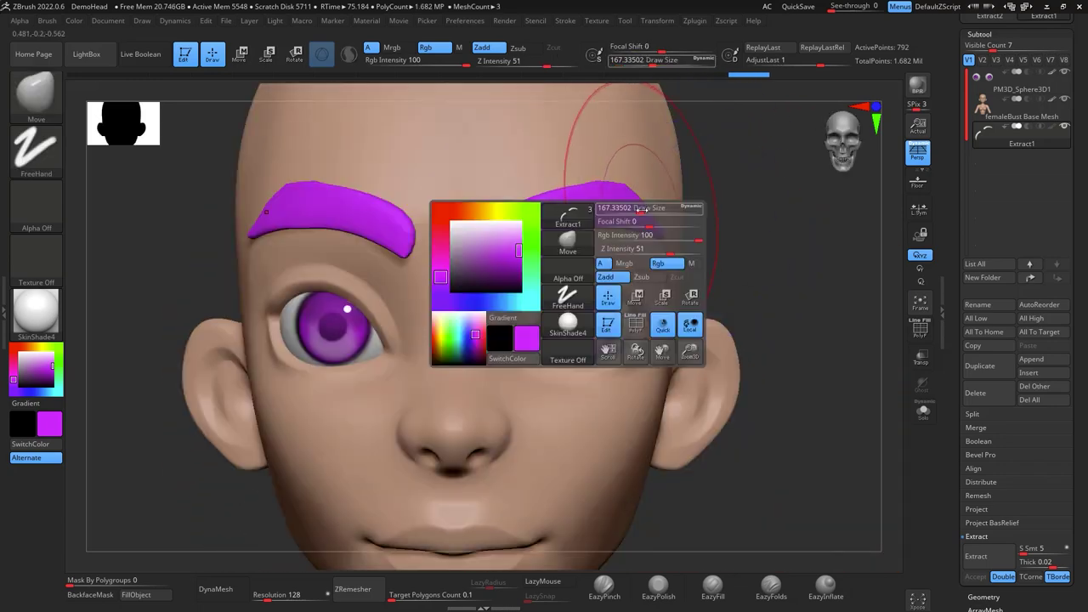
pyautogui.moveTo(642, 209)
pyautogui.mouseDown()
pyautogui.moveTo(628, 209)
pyautogui.moveTo(628, 180)
pyautogui.mouseUp()
pyautogui.moveTo(763, 194); pyautogui.dragTo(722, 207)
pyautogui.moveTo(653, 193); pyautogui.dragTo(661, 186)
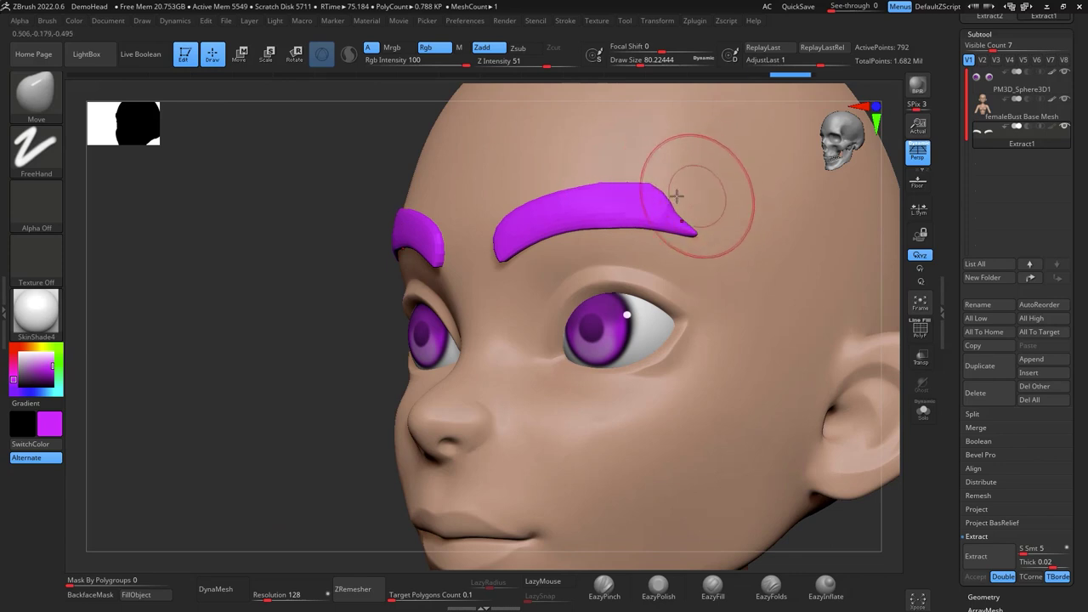
pyautogui.moveTo(696, 231)
pyautogui.mouseDown()
pyautogui.moveTo(699, 260)
pyautogui.moveTo(687, 228)
pyautogui.mouseUp()
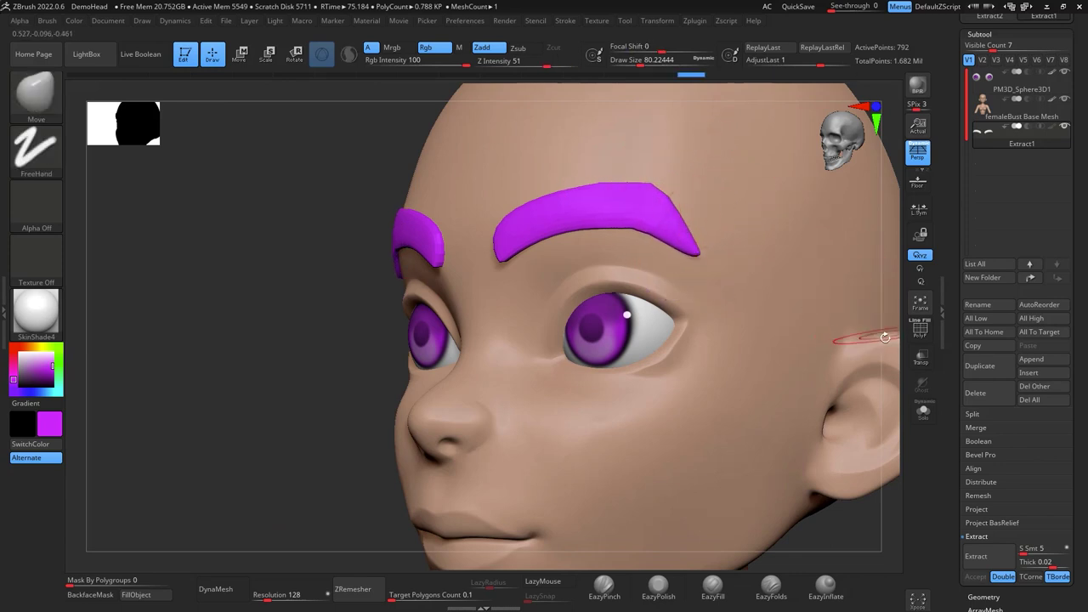
# Fit the eyebrow tips against the temples, then smooth and refine the brows' upper edges
pyautogui.moveTo(863, 321); pyautogui.dragTo(823, 406)
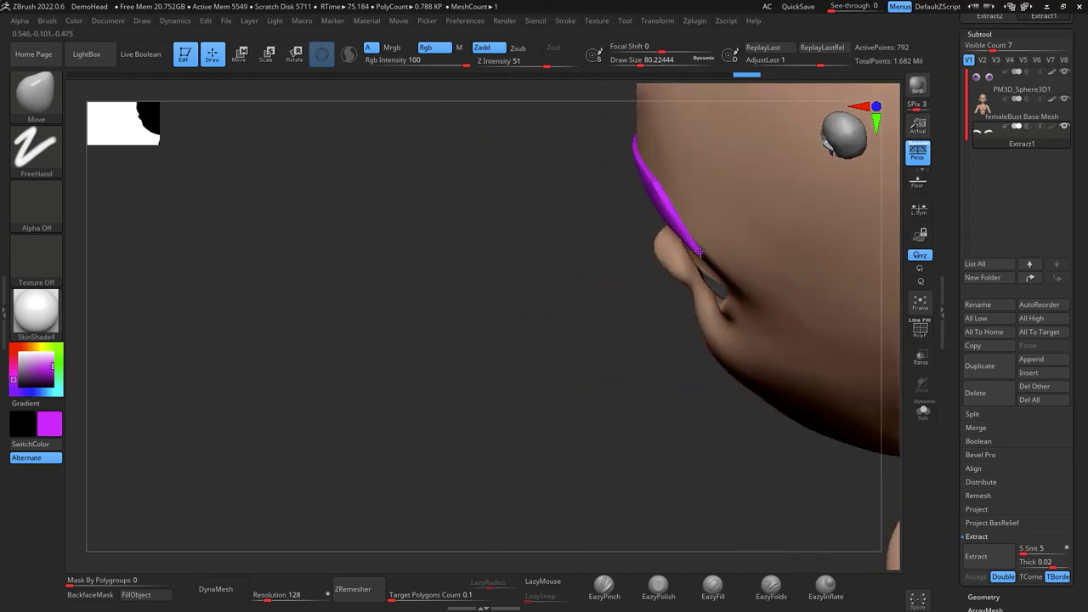
pyautogui.moveTo(586, 327); pyautogui.dragTo(693, 229)
pyautogui.moveTo(649, 224); pyautogui.dragTo(646, 217)
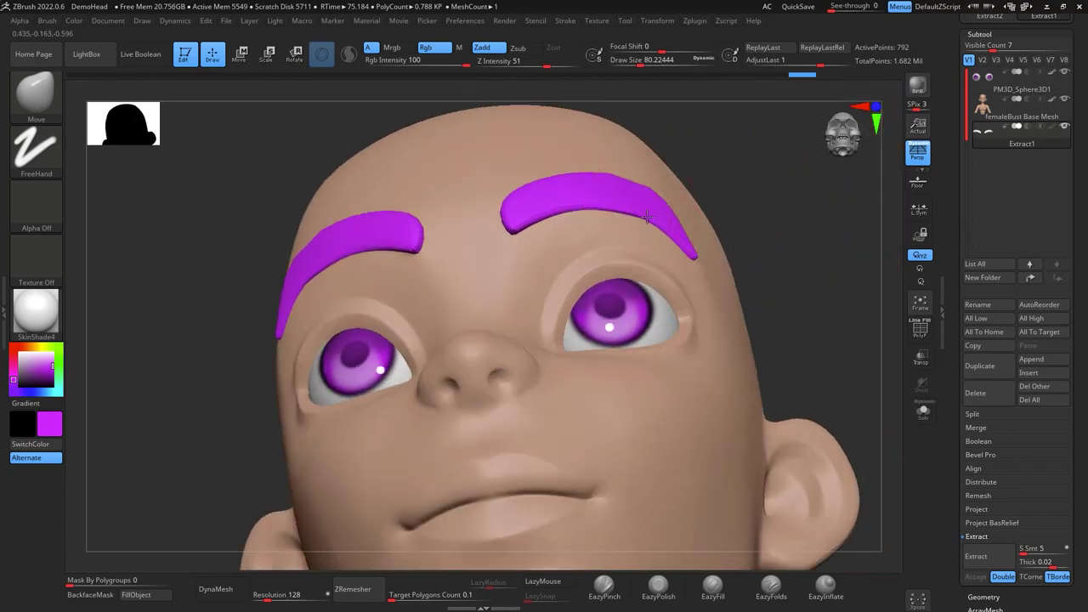
pyautogui.moveTo(579, 174); pyautogui.dragTo(585, 176)
pyautogui.moveTo(804, 219); pyautogui.dragTo(858, 266)
pyautogui.keyDown('shift'); pyautogui.moveTo(568, 201); pyautogui.dragTo(574, 189); pyautogui.keyUp('shift')
pyautogui.moveTo(575, 182); pyautogui.dragTo(575, 172)
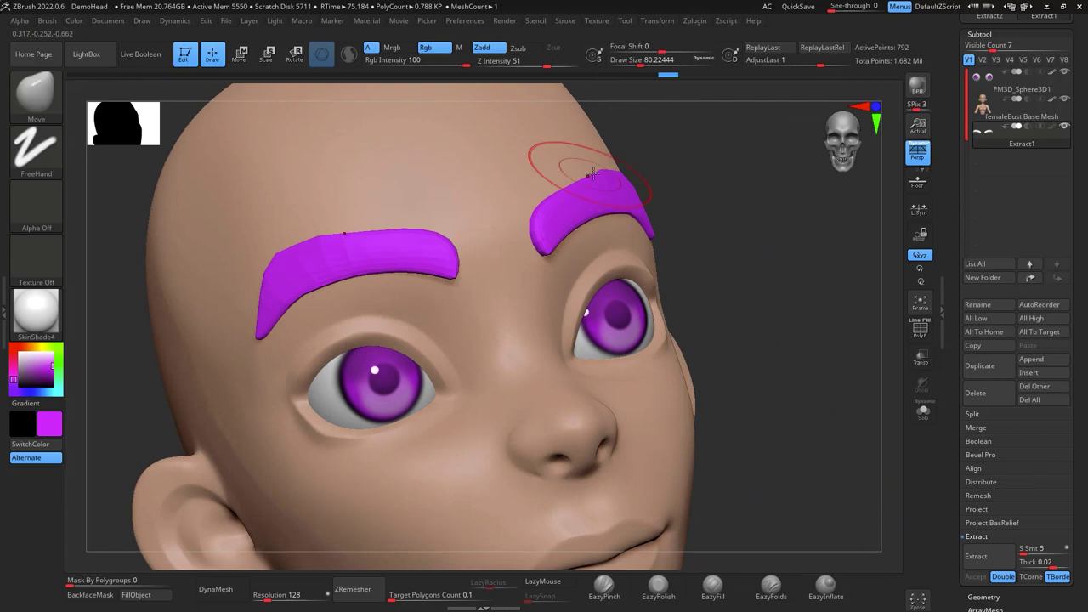
# Refine the eyebrows' inner ends and arches with the Move brush from the side and front
pyautogui.moveTo(539, 233); pyautogui.dragTo(671, 154, button='right')
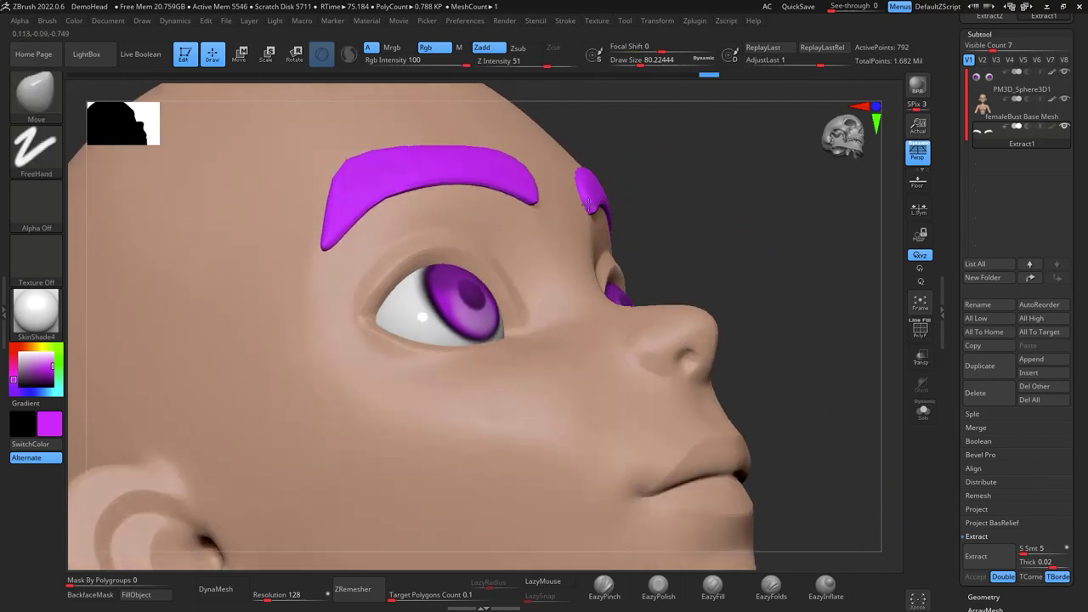
pyautogui.moveTo(714, 197); pyautogui.dragTo(569, 197)
pyautogui.moveTo(719, 193)
pyautogui.keyDown('shift'); pyautogui.mouseDown()
pyautogui.moveTo(668, 181)
pyautogui.moveTo(599, 199)
pyautogui.mouseUp(); pyautogui.keyUp('shift')
pyautogui.keyDown('shift'); pyautogui.moveTo(821, 213); pyautogui.dragTo(875, 246); pyautogui.keyUp('shift')
pyautogui.moveTo(876, 287)
pyautogui.mouseDown()
pyautogui.moveTo(874, 272)
pyautogui.moveTo(858, 402)
pyautogui.mouseUp()
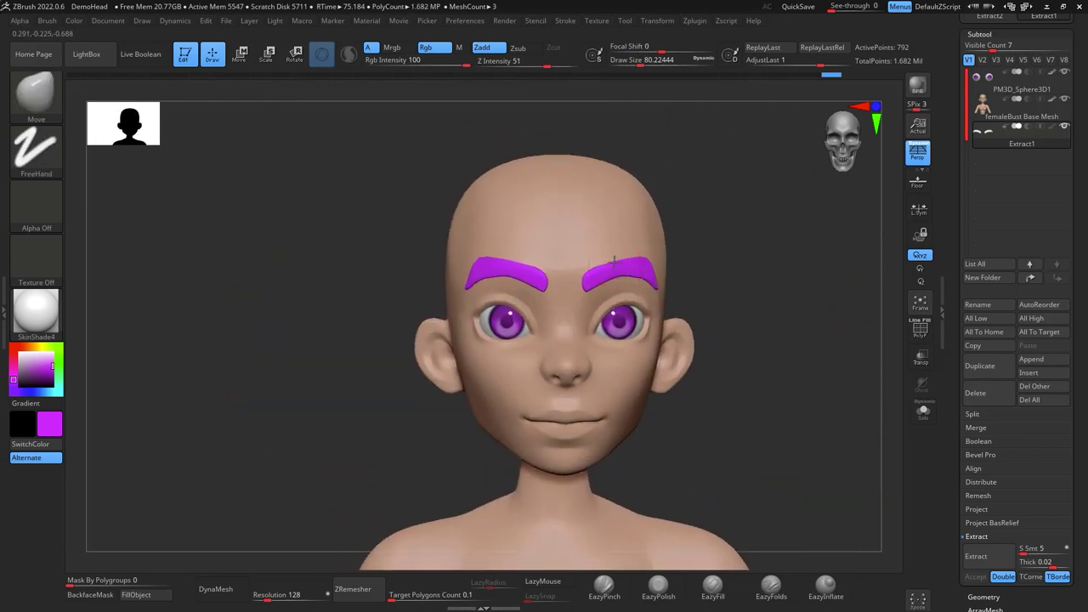
pyautogui.moveTo(726, 255)
pyautogui.mouseDown()
pyautogui.moveTo(840, 249)
pyautogui.moveTo(810, 275)
pyautogui.mouseUp()
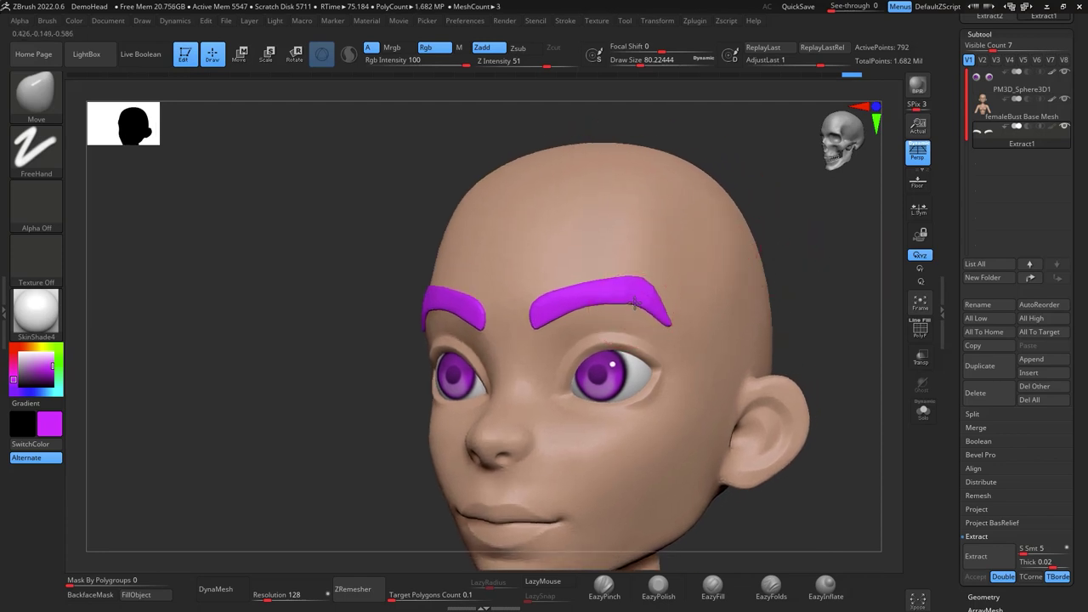
# Smooth and refine the eyebrows' outer corners with the Move brush at a draw size of about 80
pyautogui.moveTo(635, 304); pyautogui.dragTo(650, 310)
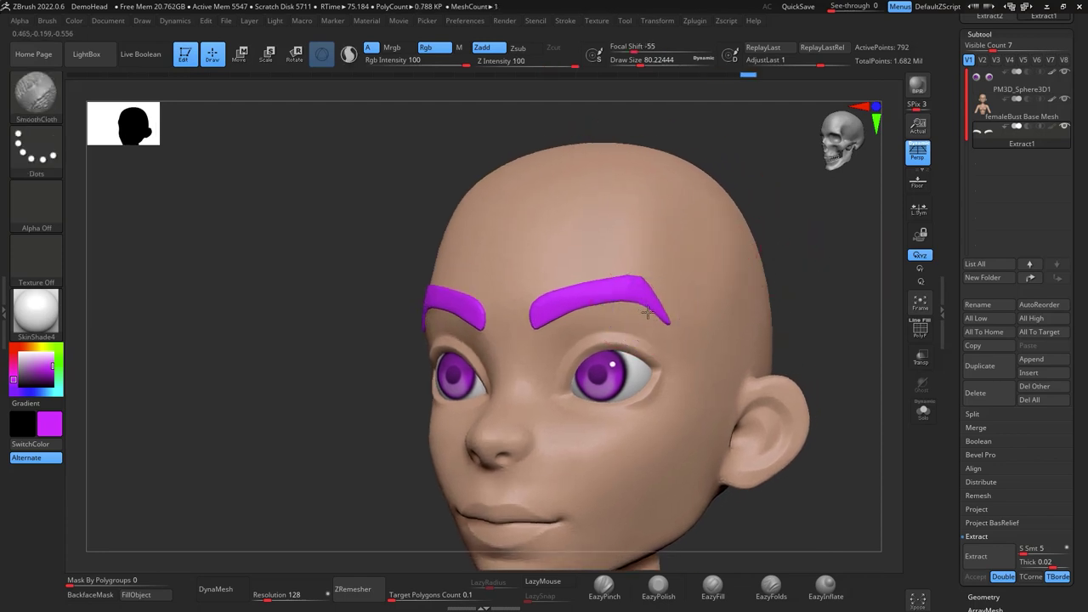
pyautogui.moveTo(803, 243); pyautogui.dragTo(755, 211)
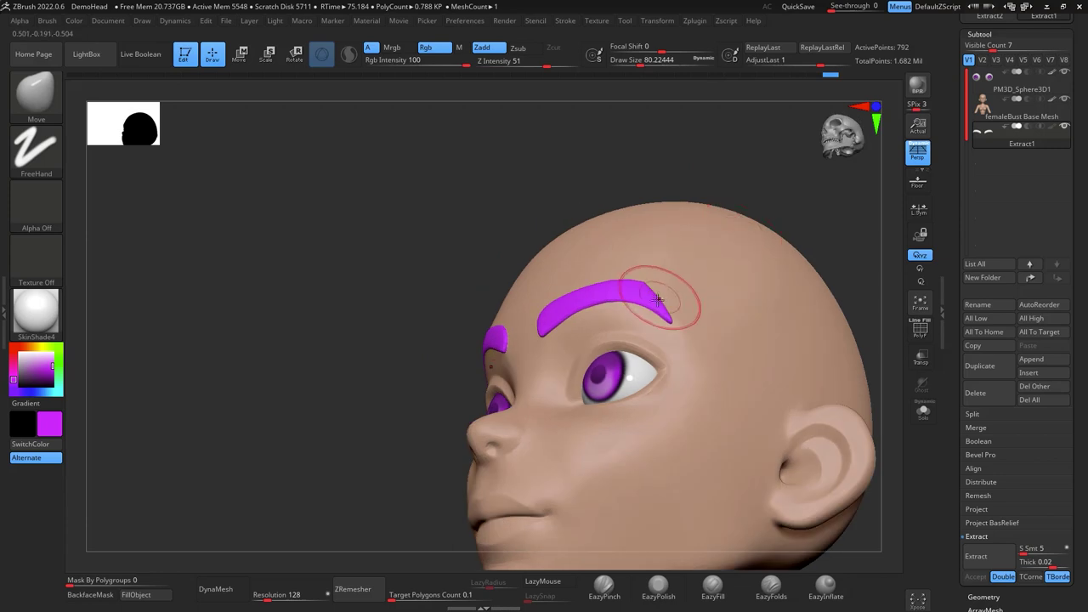
pyautogui.moveTo(657, 296); pyautogui.dragTo(658, 294)
pyautogui.moveTo(777, 219)
pyautogui.mouseDown()
pyautogui.moveTo(838, 249)
pyautogui.moveTo(819, 262)
pyautogui.moveTo(787, 223)
pyautogui.mouseUp()
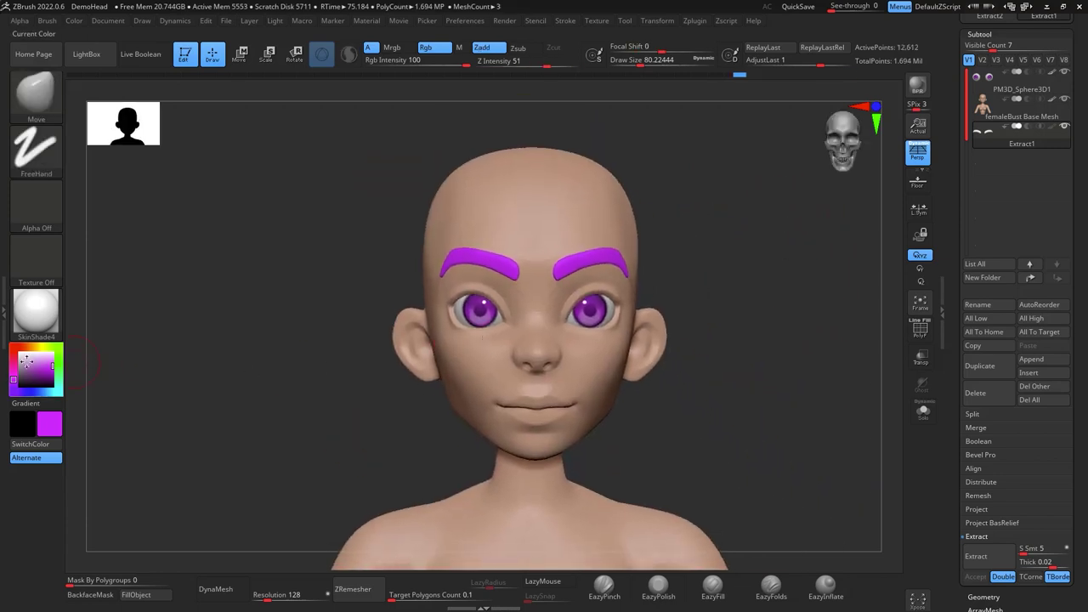
# Fill the eyebrows with near-black and adjust their outer arches with the Move brush at a draw size of about 177
pyautogui.click(17, 385)
pyautogui.click(137, 600)
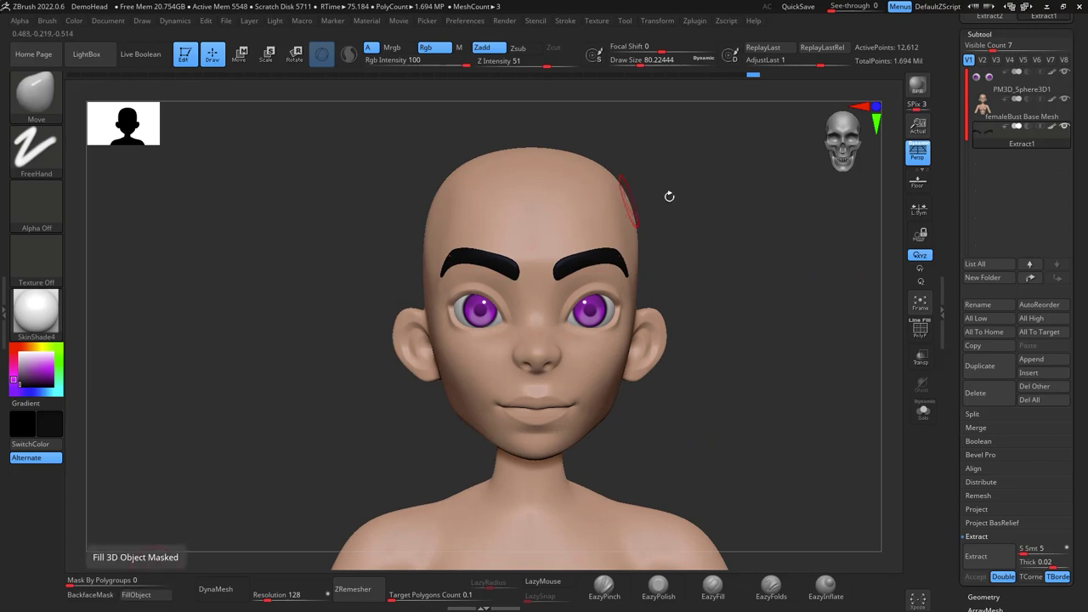
pyautogui.press('b')
pyautogui.press('m')
pyautogui.press('v')
pyautogui.press('space')
pyautogui.moveTo(723, 267); pyautogui.dragTo(736, 264)
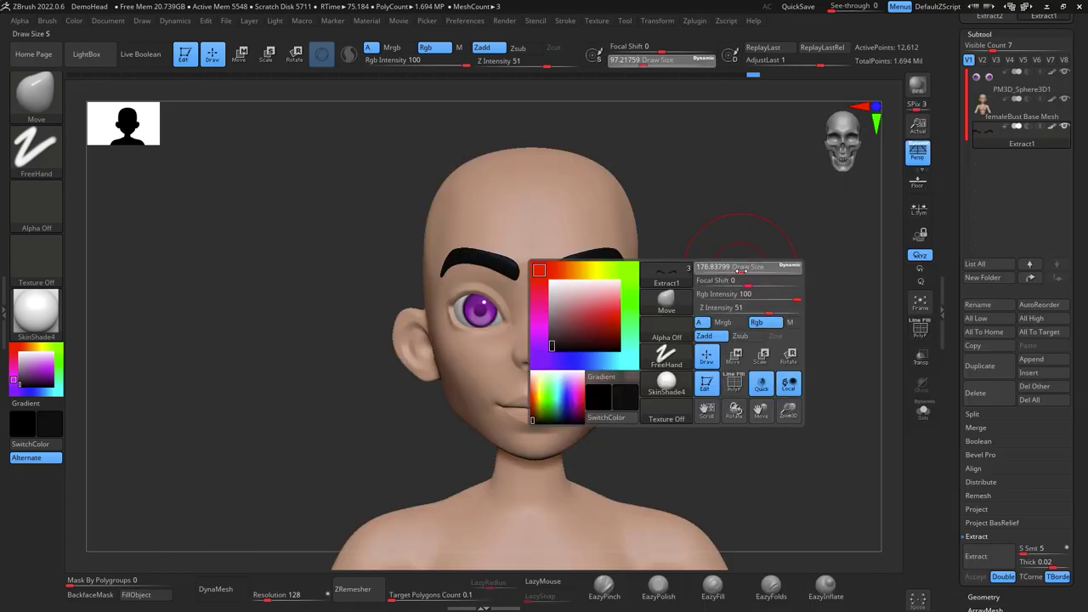
pyautogui.moveTo(598, 251); pyautogui.dragTo(597, 255)
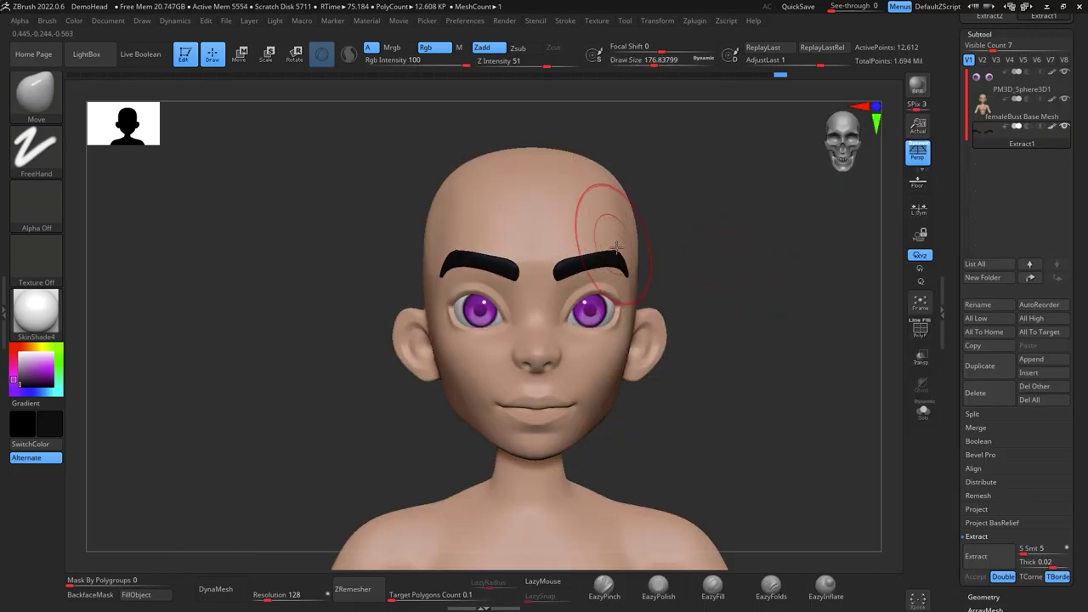
pyautogui.moveTo(740, 265); pyautogui.dragTo(777, 374)
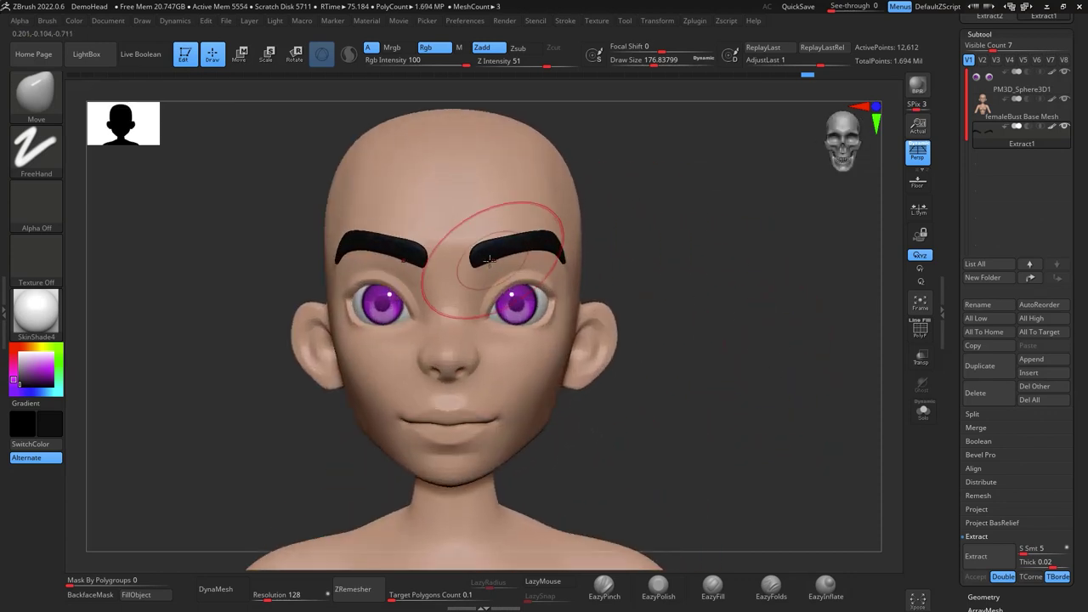
# Square off and smooth the upper corners of the eyebrows' inner ends with the Move brush at a draw size of about 35
pyautogui.press('space')
pyautogui.press('space')
pyautogui.moveTo(483, 258); pyautogui.dragTo(466, 258)
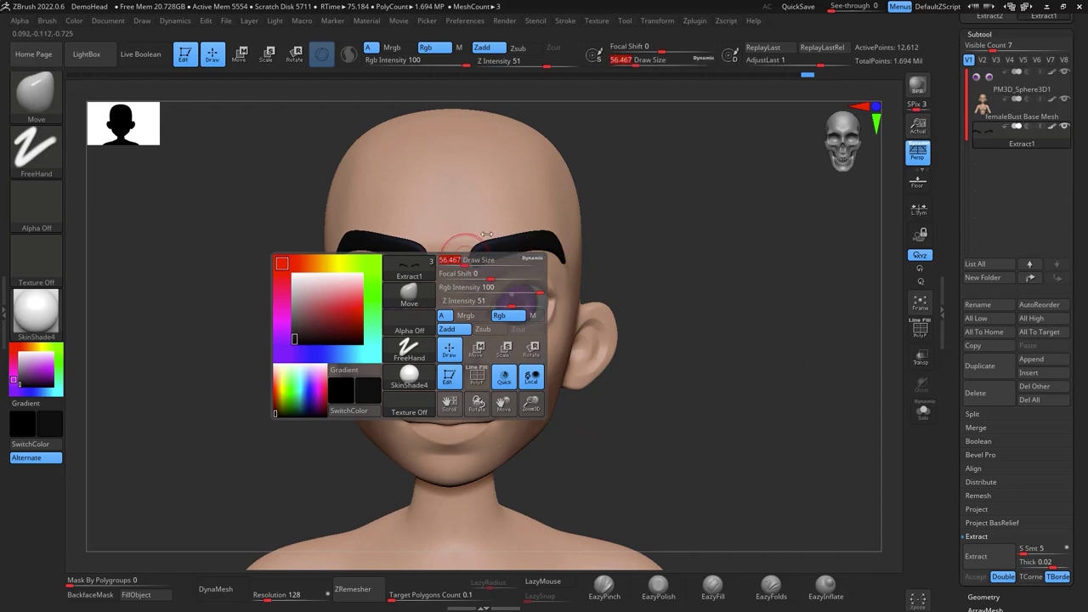
pyautogui.keyDown('alt'); pyautogui.moveTo(660, 230); pyautogui.dragTo(753, 267); pyautogui.keyUp('alt')
pyautogui.press('space')
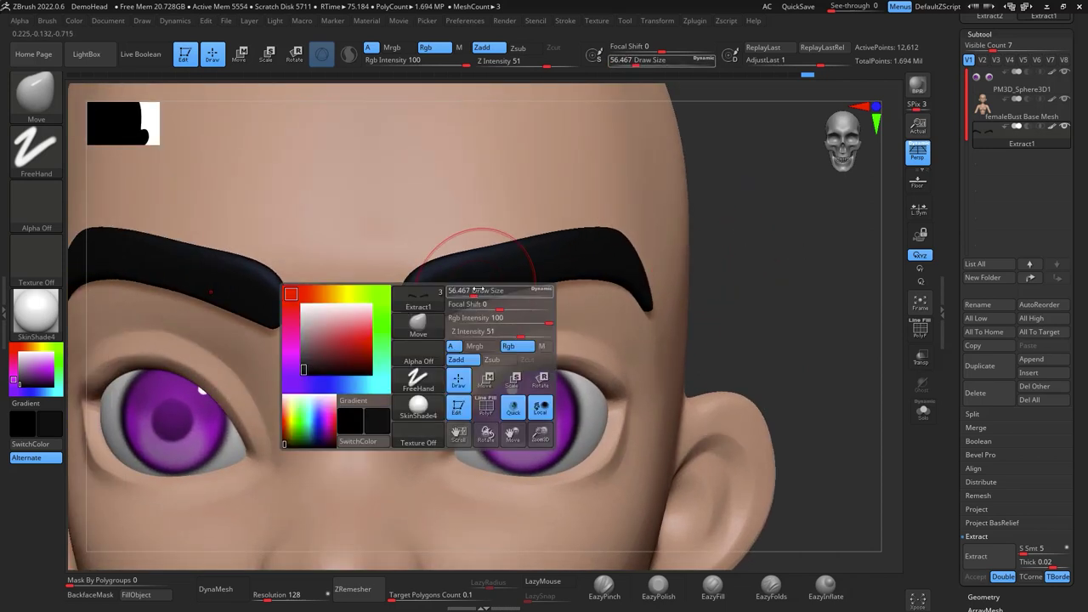
pyautogui.moveTo(479, 290); pyautogui.dragTo(473, 290)
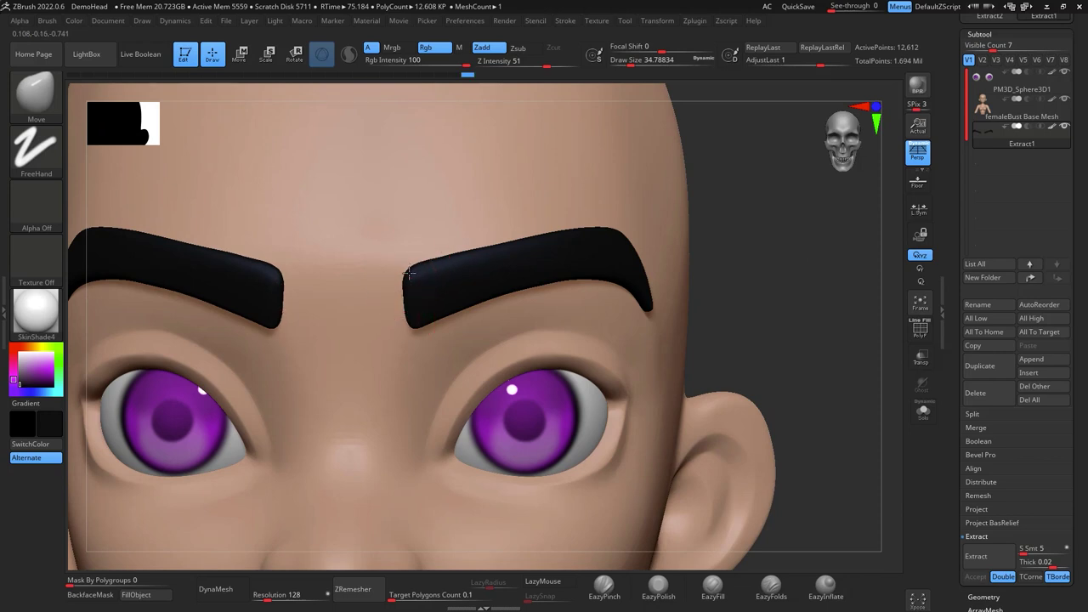
pyautogui.moveTo(412, 266); pyautogui.dragTo(414, 265)
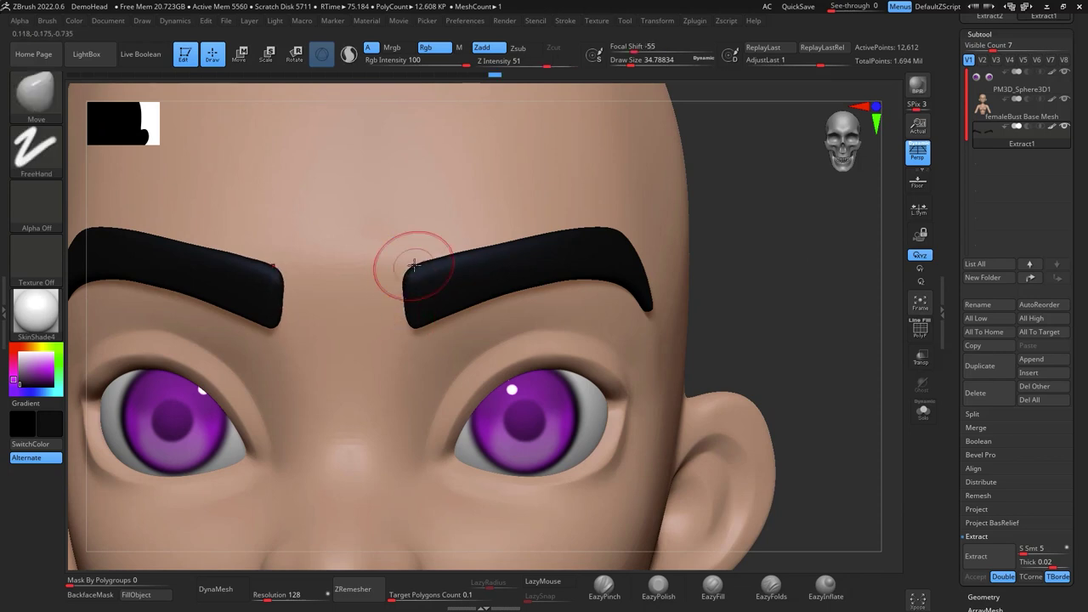
# Select the bust mesh and mask a band along both upper eyelids at a draw size of about 18
pyautogui.moveTo(797, 323); pyautogui.dragTo(828, 303)
pyautogui.moveTo(721, 150); pyautogui.dragTo(603, 180)
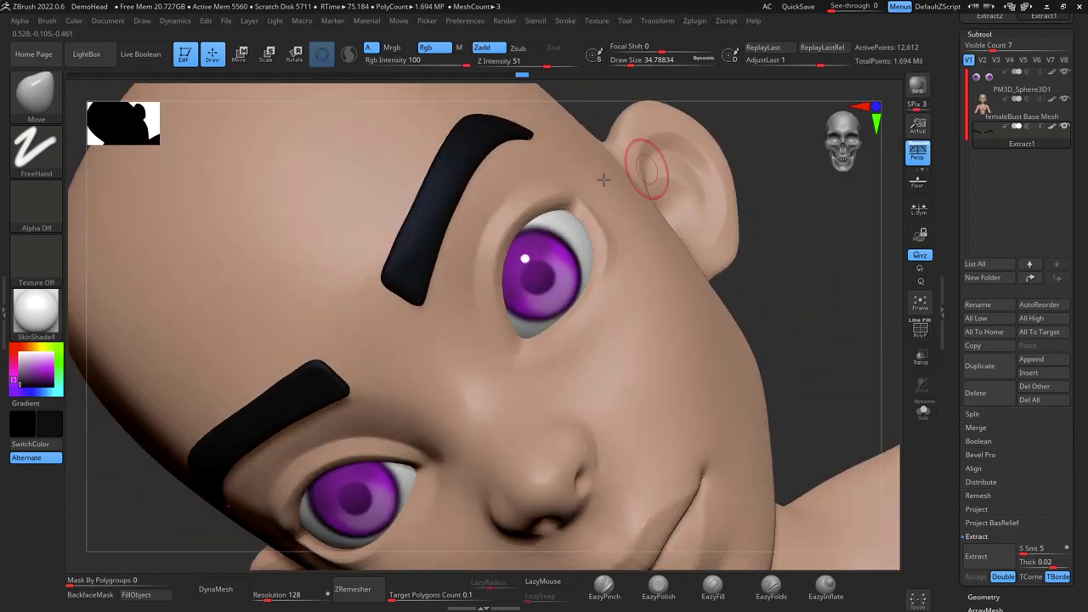
pyautogui.click(1013, 109)
pyautogui.moveTo(763, 275)
pyautogui.mouseDown()
pyautogui.moveTo(804, 267)
pyautogui.moveTo(799, 331)
pyautogui.mouseUp()
pyautogui.press('space')
pyautogui.moveTo(557, 311); pyautogui.dragTo(550, 311)
pyautogui.moveTo(610, 195)
pyautogui.keyDown('ctrl'); pyautogui.mouseDown()
pyautogui.moveTo(553, 204)
pyautogui.moveTo(521, 283)
pyautogui.moveTo(530, 350)
pyautogui.mouseUp(); pyautogui.keyUp('ctrl')
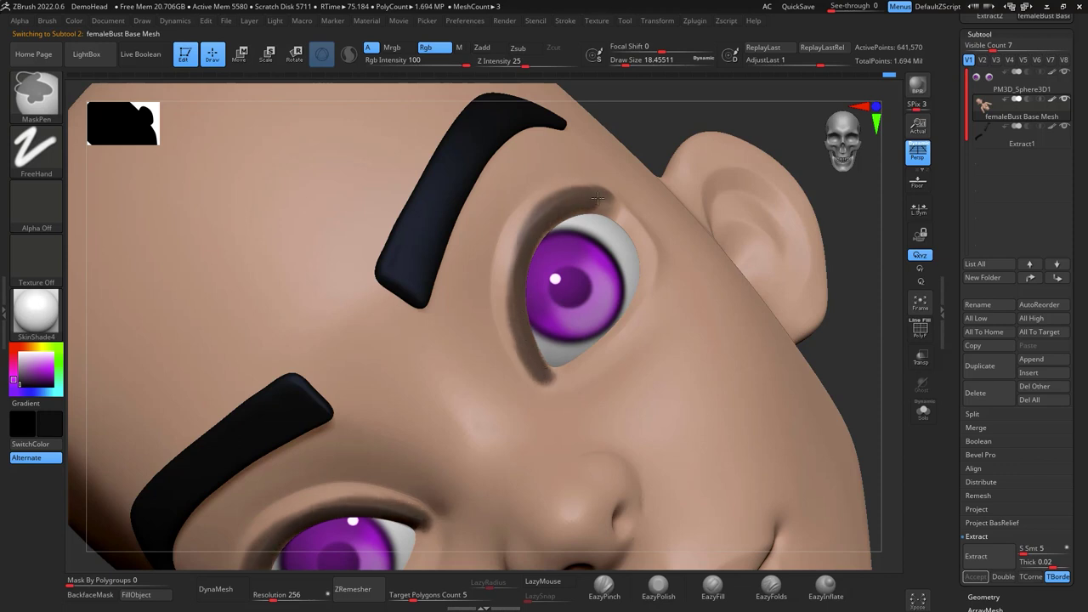
pyautogui.keyDown('ctrl'); pyautogui.moveTo(517, 247); pyautogui.dragTo(523, 331); pyautogui.keyUp('ctrl')
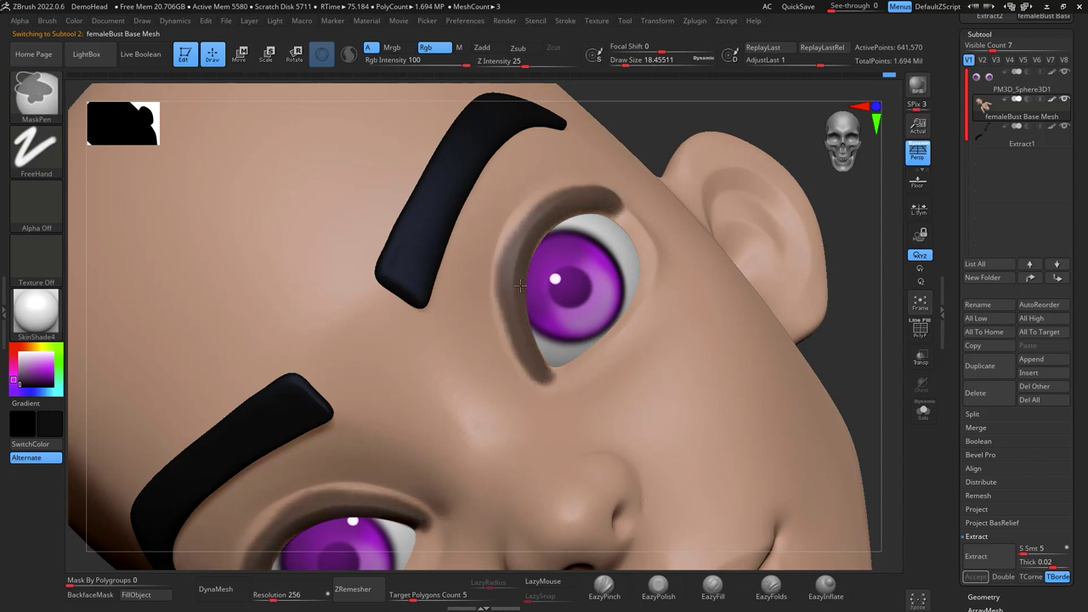
pyautogui.keyDown('ctrl'); pyautogui.moveTo(599, 197); pyautogui.dragTo(612, 202); pyautogui.keyUp('ctrl')
# Extract the masked upper eyelids as a separate eyelash mesh with smoothing 5 and thickness 0.02
pyautogui.moveTo(851, 364); pyautogui.dragTo(859, 386)
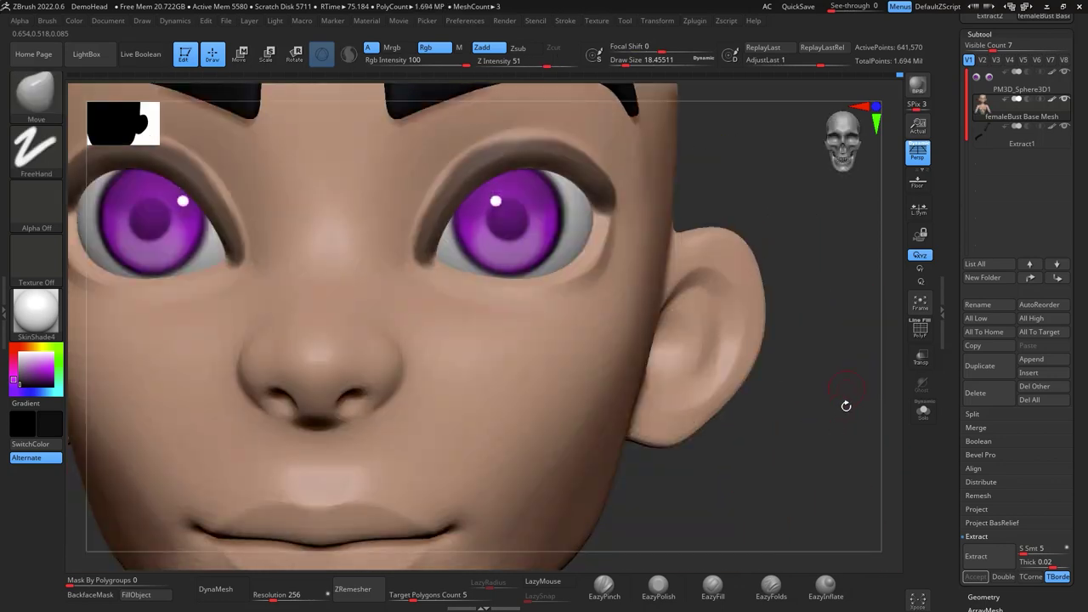
pyautogui.keyDown('alt'); pyautogui.moveTo(865, 467); pyautogui.dragTo(824, 459); pyautogui.keyUp('alt')
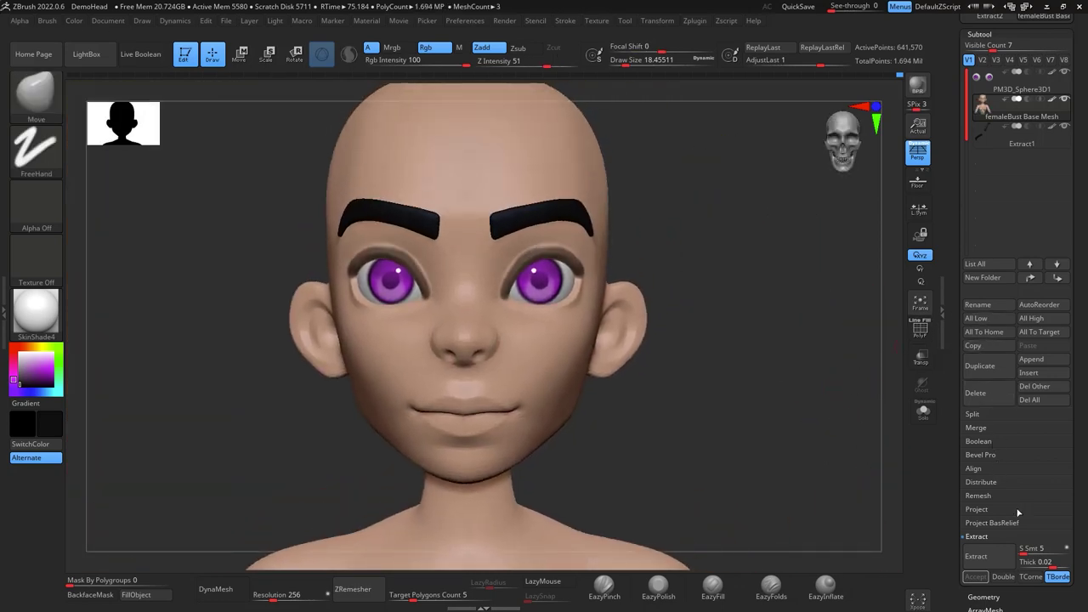
pyautogui.click(1008, 553)
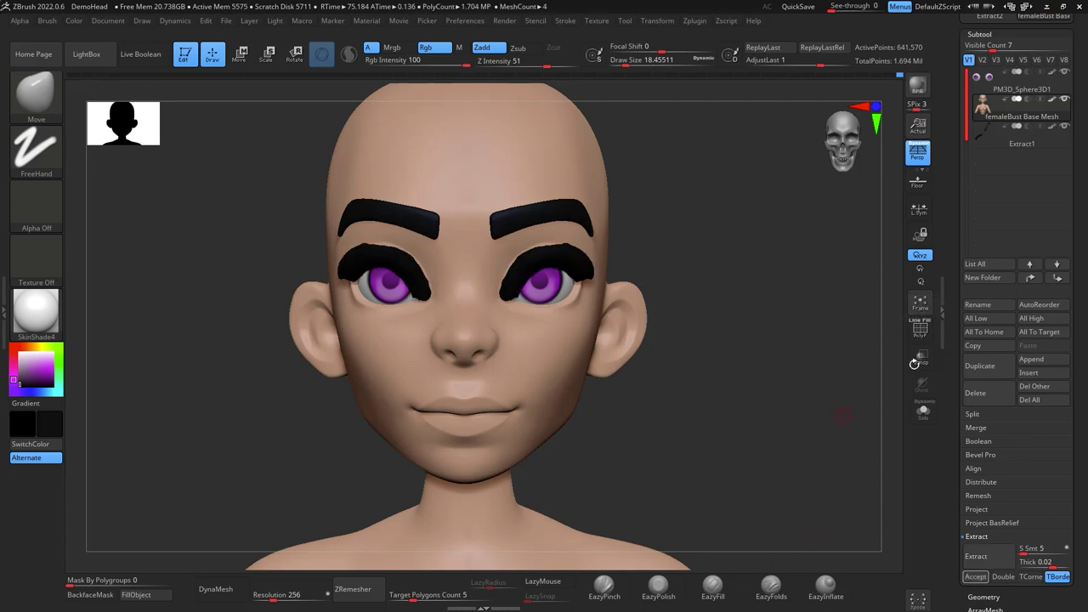
pyautogui.click(974, 578)
# ZRemesh the extracted eyelash mesh with a target polygon count of 0.1
pyautogui.moveTo(855, 439); pyautogui.dragTo(792, 271)
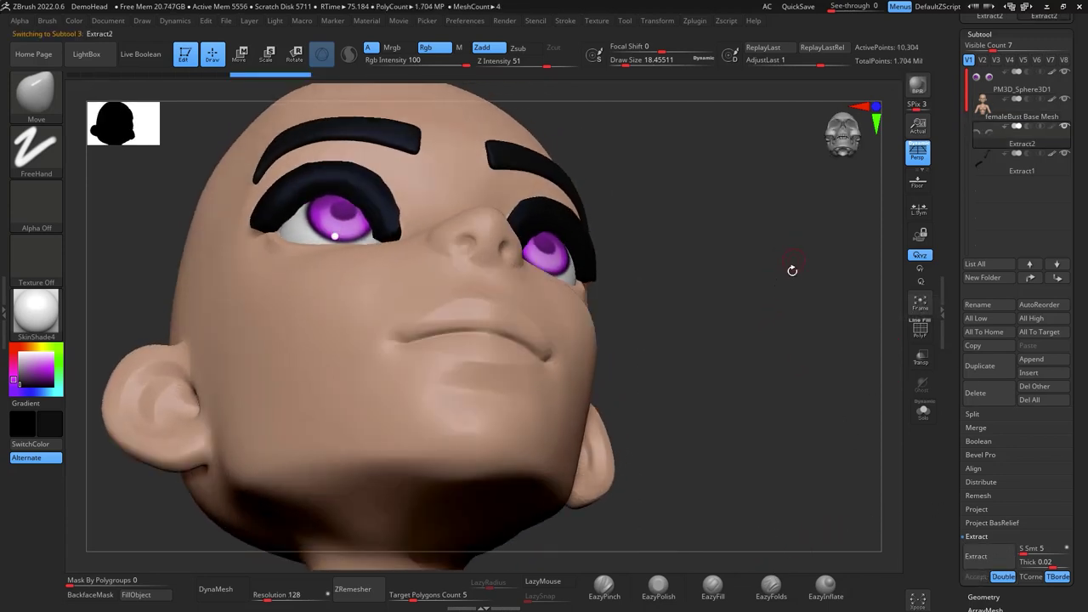
pyautogui.click(438, 594)
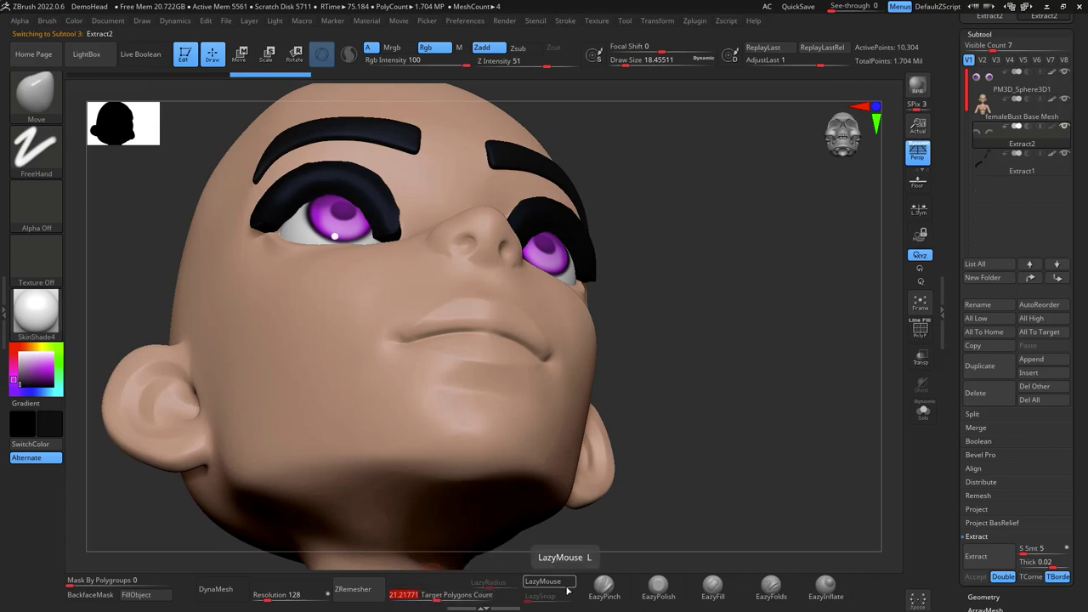
pyautogui.click(352, 589)
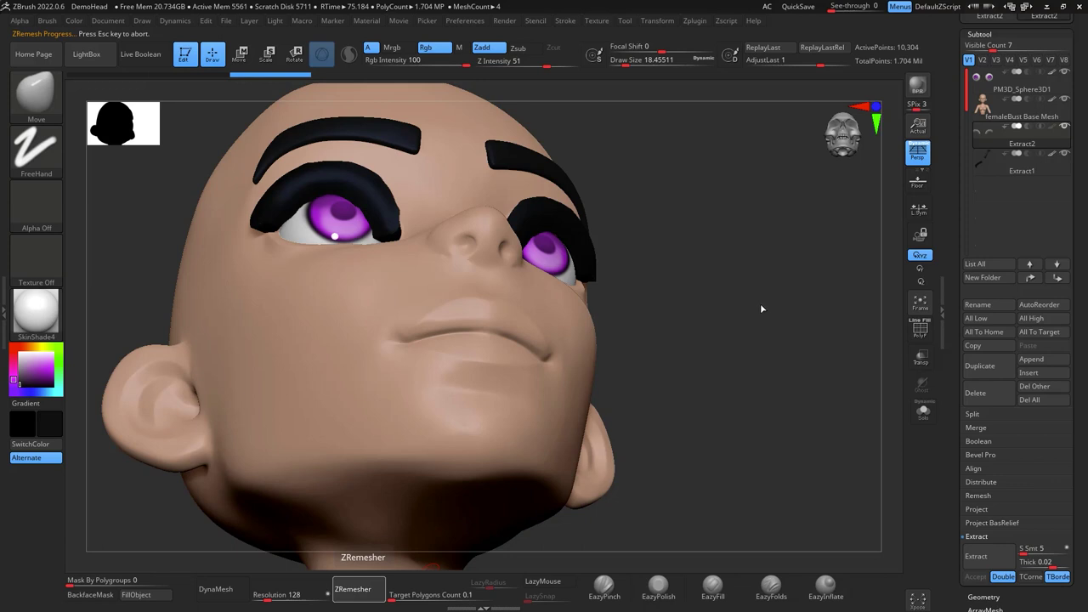
# Shift the middle of the eyelash bands back toward the upper lids with the Move brush at a draw size of 112
pyautogui.moveTo(764, 280)
pyautogui.mouseDown()
pyautogui.moveTo(808, 274)
pyautogui.moveTo(780, 255)
pyautogui.moveTo(770, 300)
pyautogui.mouseUp()
pyautogui.press('space')
pyautogui.moveTo(561, 338)
pyautogui.mouseDown()
pyautogui.moveTo(579, 338)
pyautogui.moveTo(521, 345)
pyautogui.moveTo(523, 299)
pyautogui.moveTo(554, 267)
pyautogui.moveTo(592, 263)
pyautogui.mouseUp()
pyautogui.moveTo(721, 204); pyautogui.dragTo(712, 262)
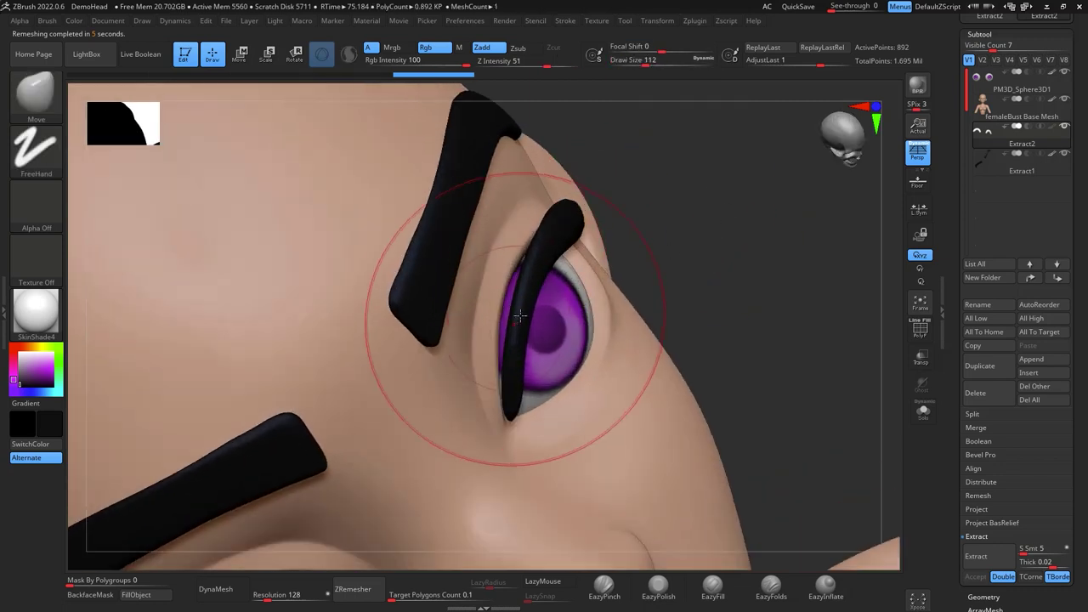
pyautogui.moveTo(520, 318); pyautogui.dragTo(500, 322)
# Fit the eyelash bands to the upper lid curve and taper their inner ends with the Move brush and smoothing
pyautogui.moveTo(689, 246); pyautogui.dragTo(598, 253)
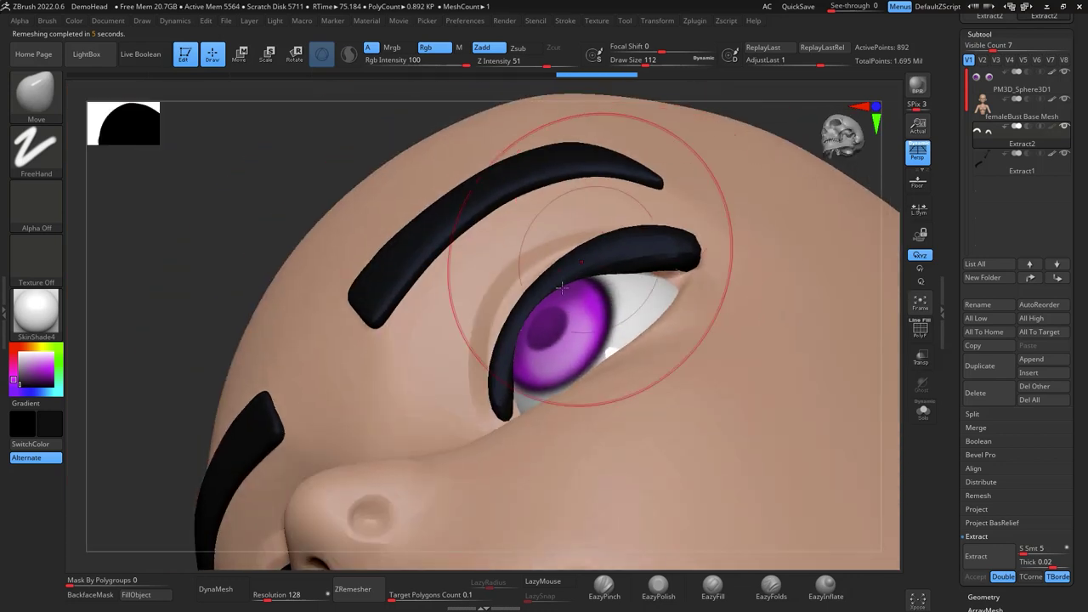
pyautogui.moveTo(524, 316); pyautogui.dragTo(509, 299)
pyautogui.moveTo(498, 377)
pyautogui.keyDown('shift'); pyautogui.mouseDown()
pyautogui.moveTo(490, 405)
pyautogui.moveTo(495, 390)
pyautogui.mouseUp(); pyautogui.keyUp('shift')
pyautogui.moveTo(504, 364); pyautogui.dragTo(497, 367)
pyautogui.moveTo(528, 298); pyautogui.dragTo(515, 291)
pyautogui.moveTo(492, 384); pyautogui.dragTo(486, 383)
pyautogui.moveTo(523, 294); pyautogui.dragTo(507, 286)
# Smooth the eyelash bands' outer ends thinner and subdivide the eyelash mesh
pyautogui.moveTo(892, 227); pyautogui.dragTo(923, 297)
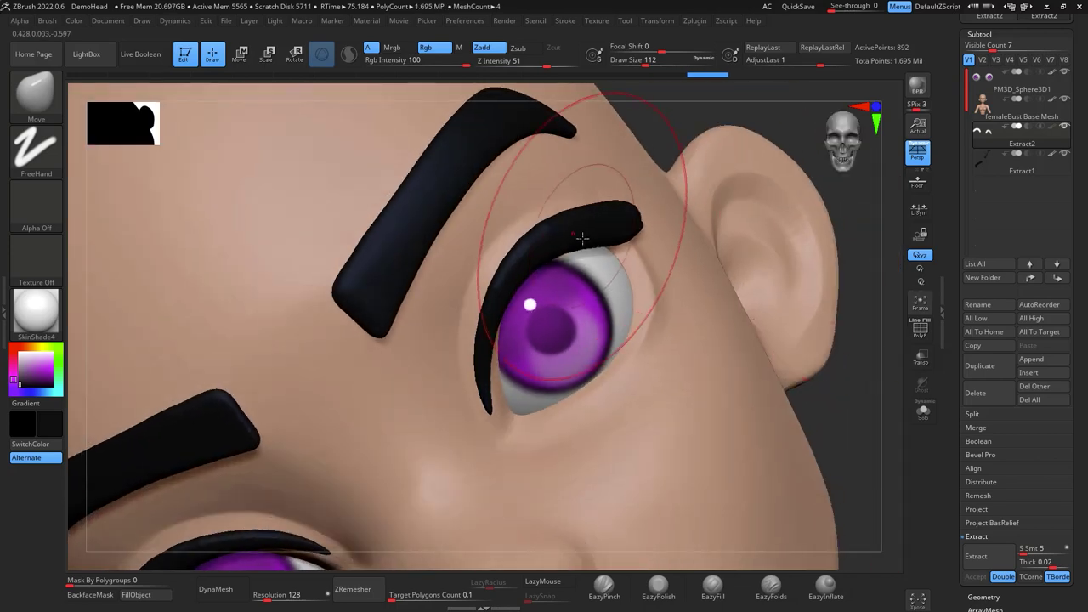
pyautogui.moveTo(585, 229)
pyautogui.keyDown('shift'); pyautogui.mouseDown()
pyautogui.moveTo(580, 210)
pyautogui.moveTo(634, 224)
pyautogui.mouseUp(); pyautogui.keyUp('shift')
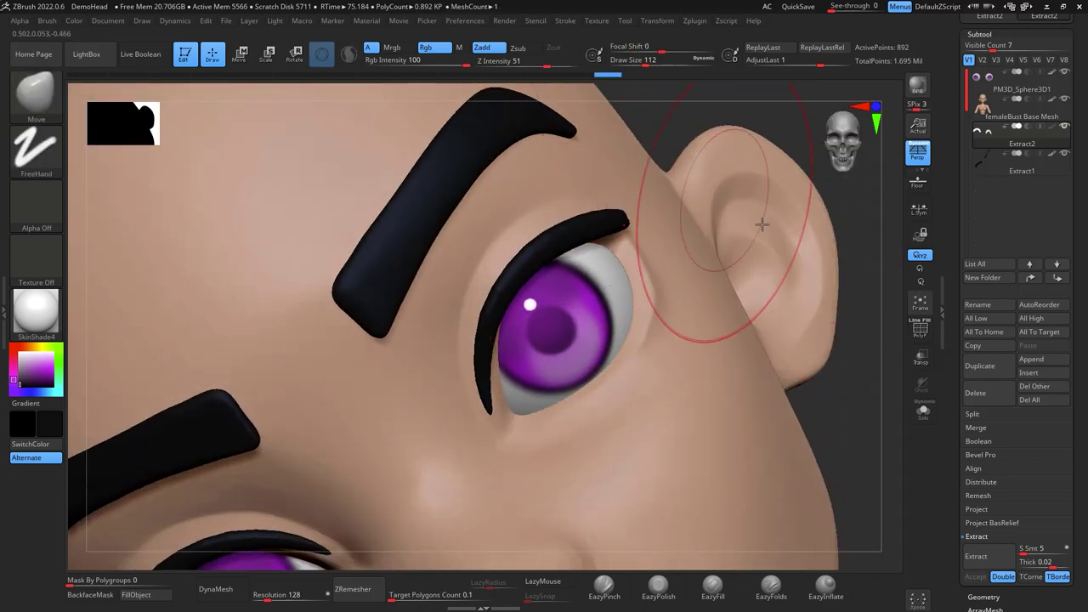
pyautogui.moveTo(860, 298)
pyautogui.mouseDown()
pyautogui.moveTo(855, 221)
pyautogui.moveTo(829, 213)
pyautogui.mouseUp()
pyautogui.moveTo(697, 181)
pyautogui.mouseDown()
pyautogui.moveTo(732, 174)
pyautogui.moveTo(655, 187)
pyautogui.moveTo(606, 251)
pyautogui.mouseUp()
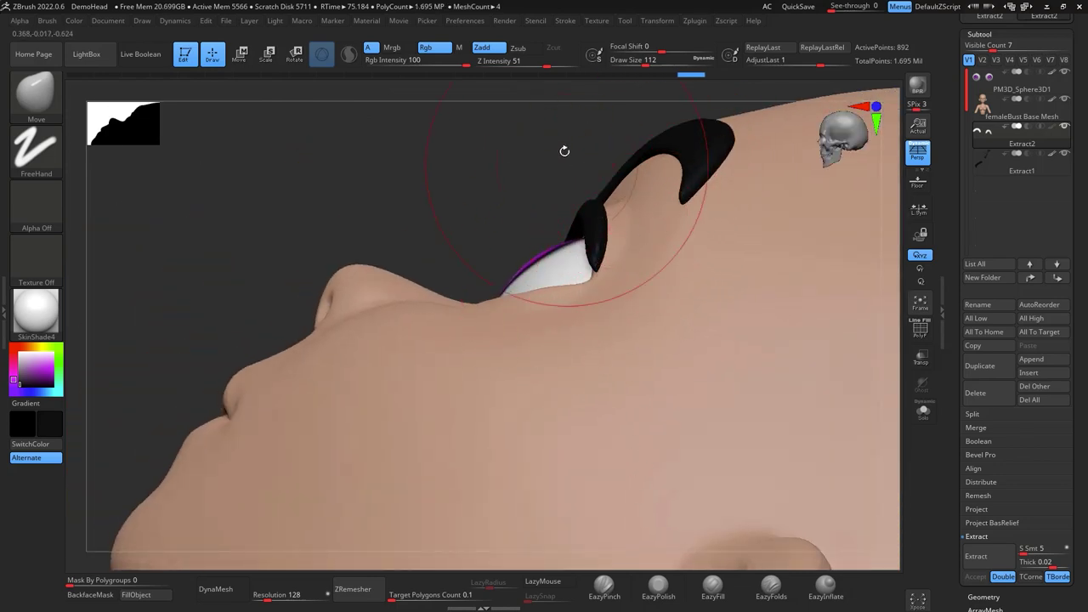
pyautogui.moveTo(564, 151)
pyautogui.mouseDown()
pyautogui.moveTo(782, 221)
pyautogui.moveTo(791, 287)
pyautogui.moveTo(775, 257)
pyautogui.moveTo(765, 267)
pyautogui.moveTo(811, 238)
pyautogui.moveTo(782, 231)
pyautogui.moveTo(819, 228)
pyautogui.moveTo(808, 245)
pyautogui.mouseUp()
pyautogui.hotkey('ctrl', 'd')
# Switch to the DamStandard brush and reduce the draw size to about 17 for detailing the eyelashes
pyautogui.press('b')
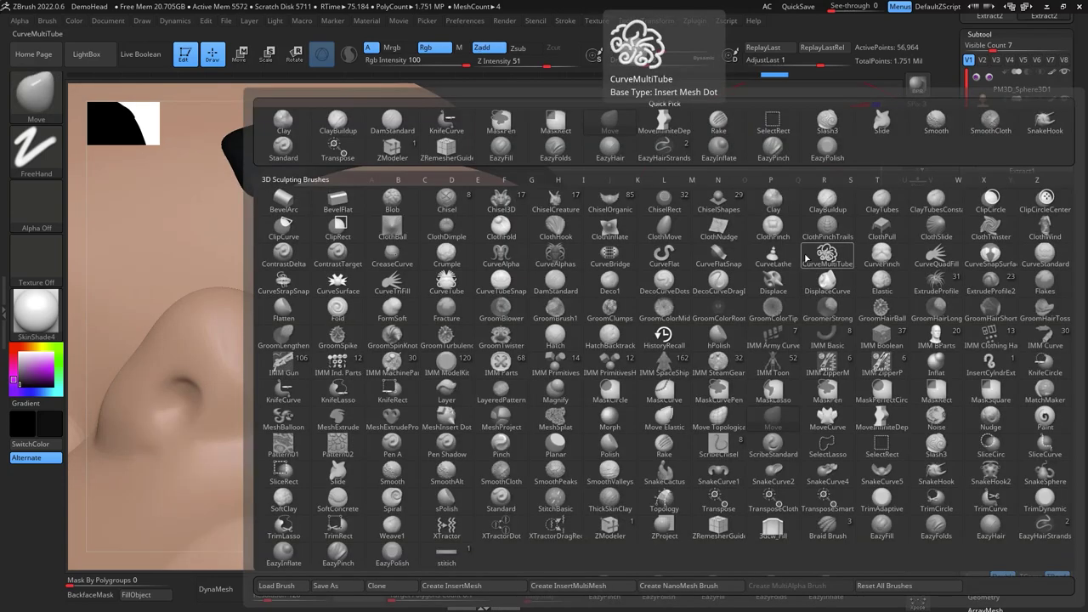
pyautogui.press('d')
pyautogui.press('s')
pyautogui.press('space')
pyautogui.moveTo(785, 247); pyautogui.dragTo(790, 248)
pyautogui.moveTo(791, 245)
pyautogui.mouseDown()
pyautogui.moveTo(793, 224)
pyautogui.moveTo(794, 260)
pyautogui.moveTo(792, 228)
pyautogui.mouseUp()
pyautogui.press('space')
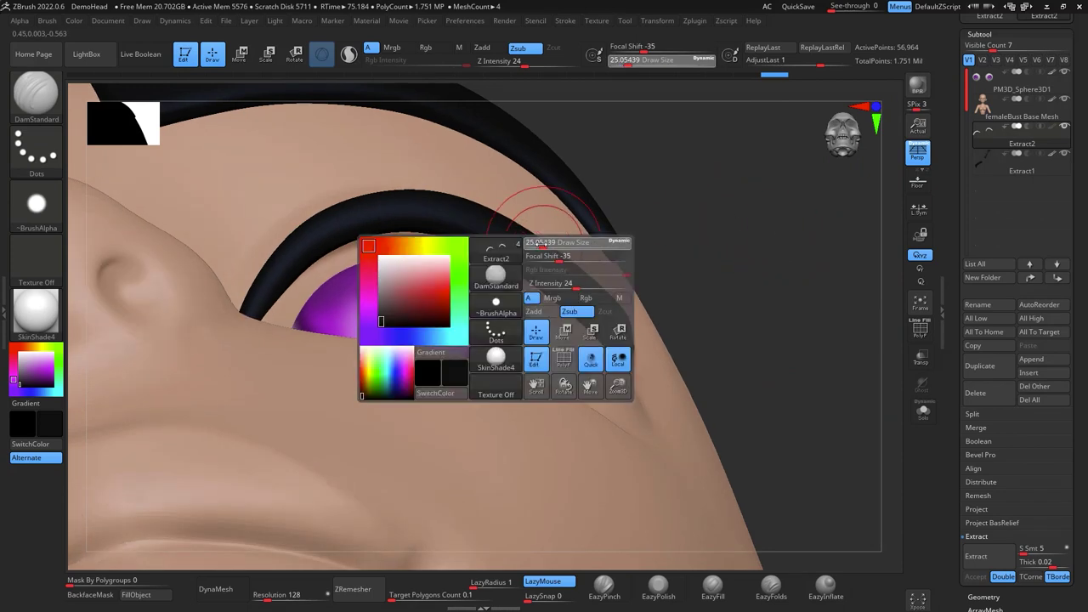
pyautogui.moveTo(546, 240); pyautogui.dragTo(542, 237)
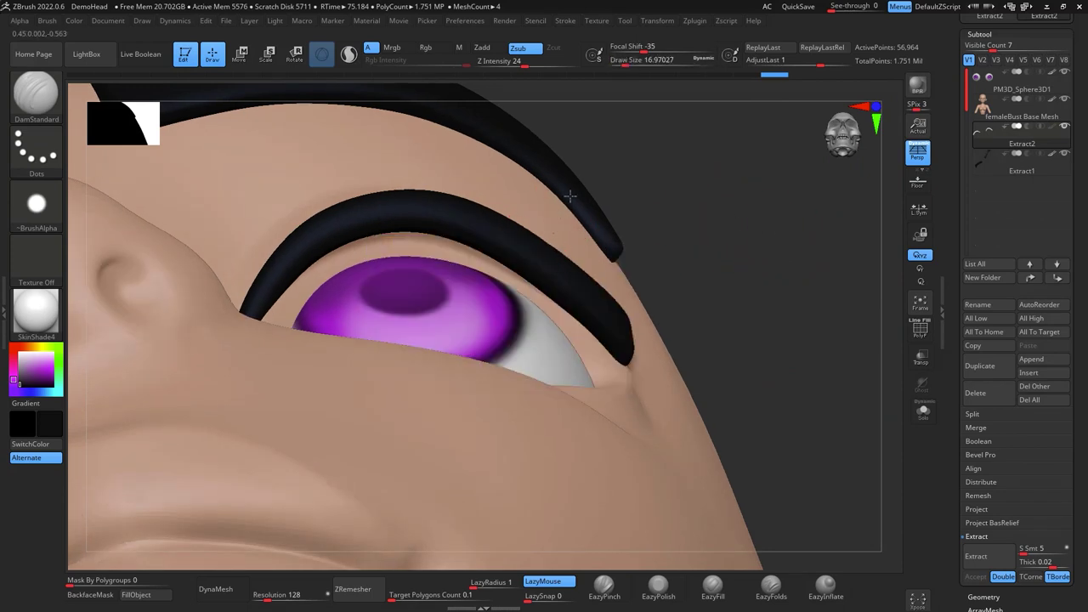
pyautogui.moveTo(715, 204); pyautogui.dragTo(733, 283)
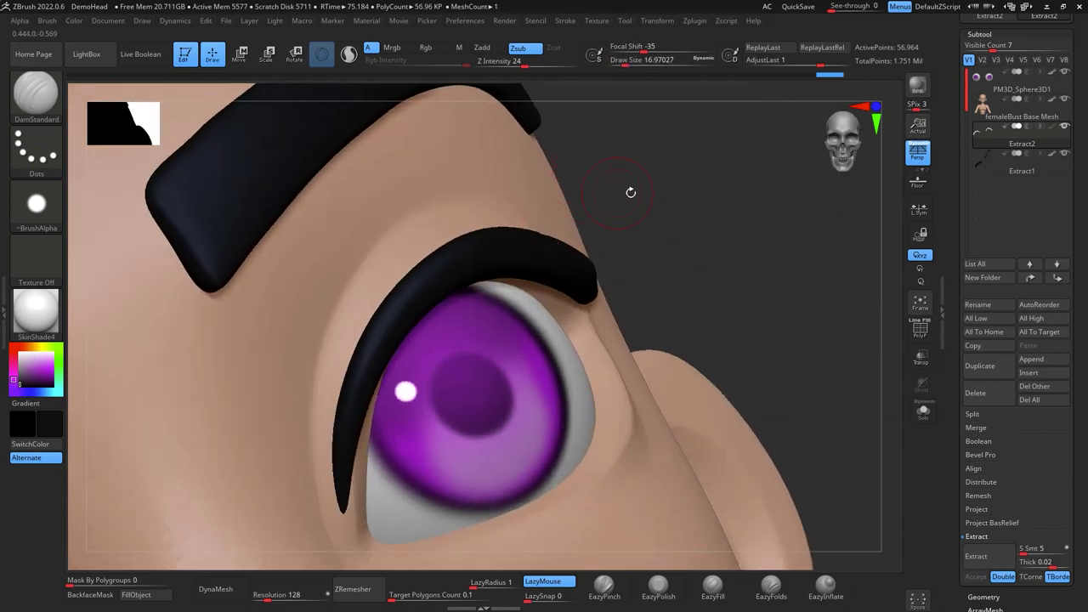
pyautogui.moveTo(630, 192); pyautogui.dragTo(675, 182)
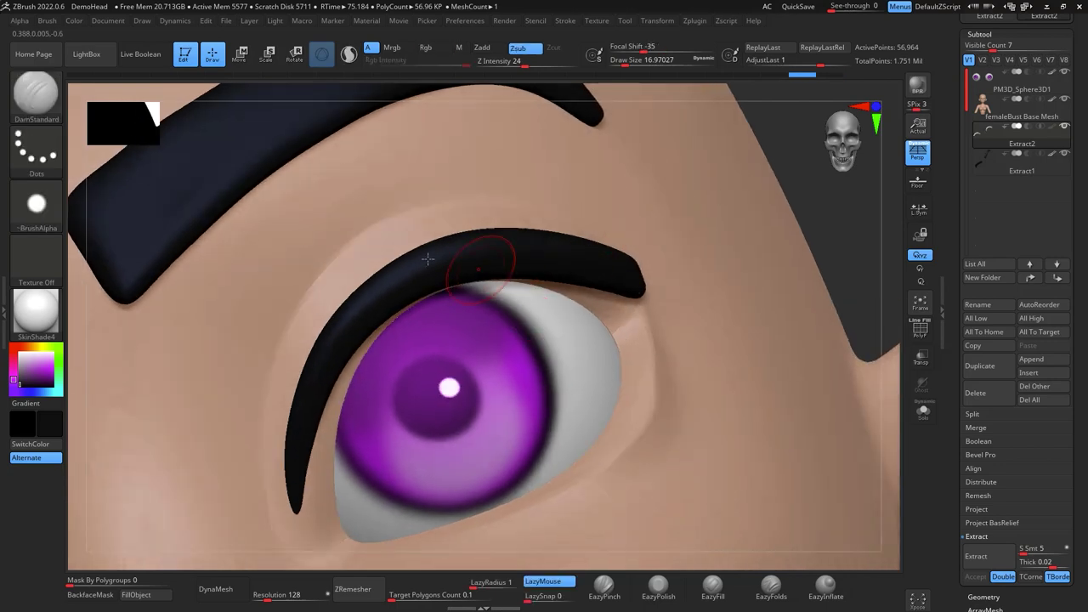
# Pull three pointed lashes out of each eyelash band's outer end with the SnakeHook brush at a draw size of about 17
pyautogui.click(49, 109)
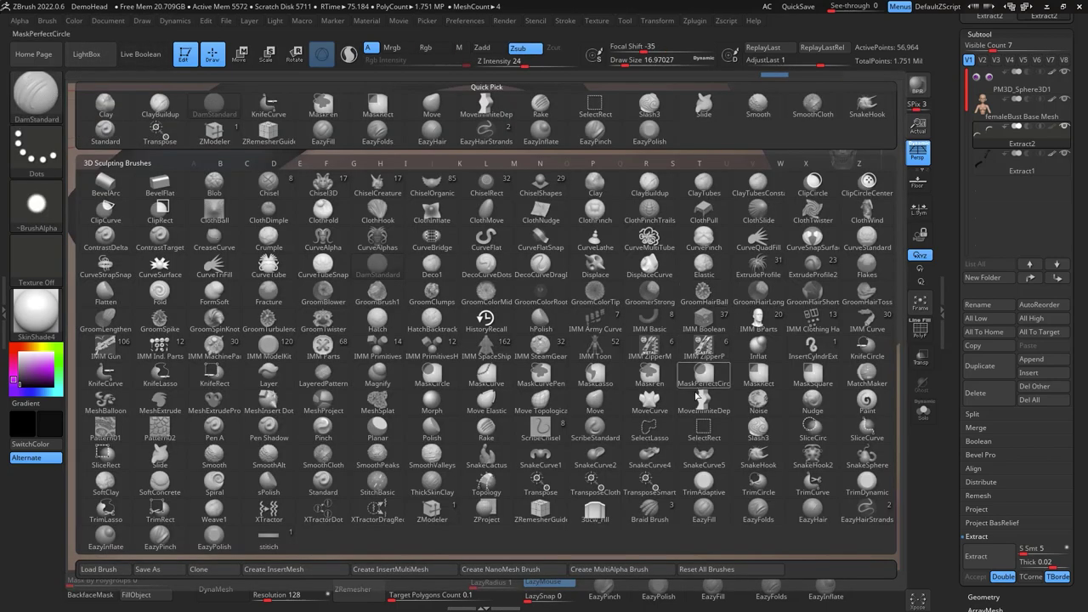
pyautogui.press('b')
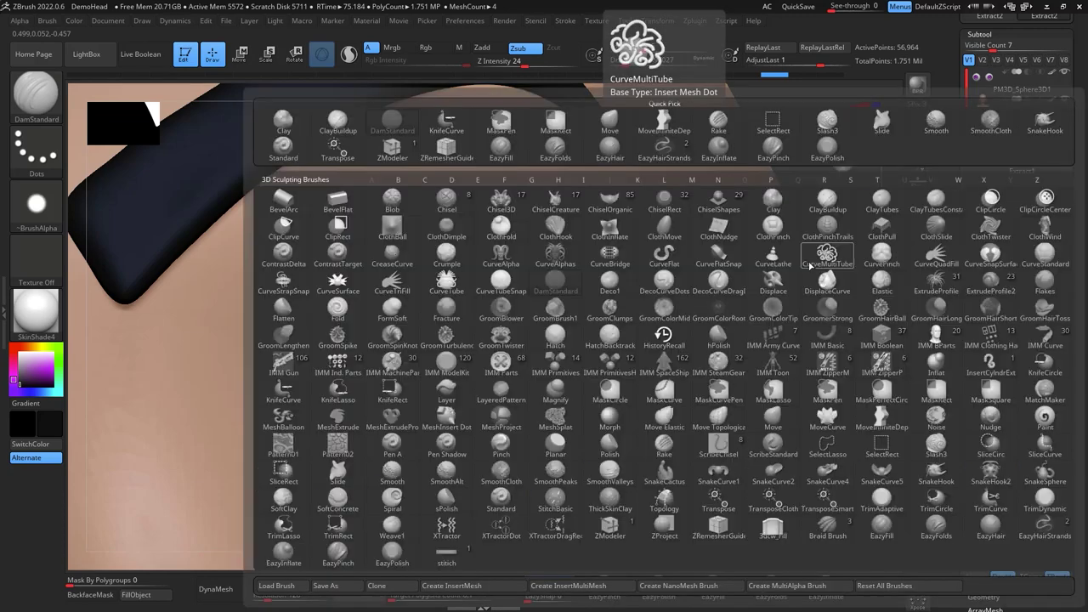
pyautogui.press('s')
pyautogui.press('h')
pyautogui.moveTo(843, 212); pyautogui.dragTo(829, 166)
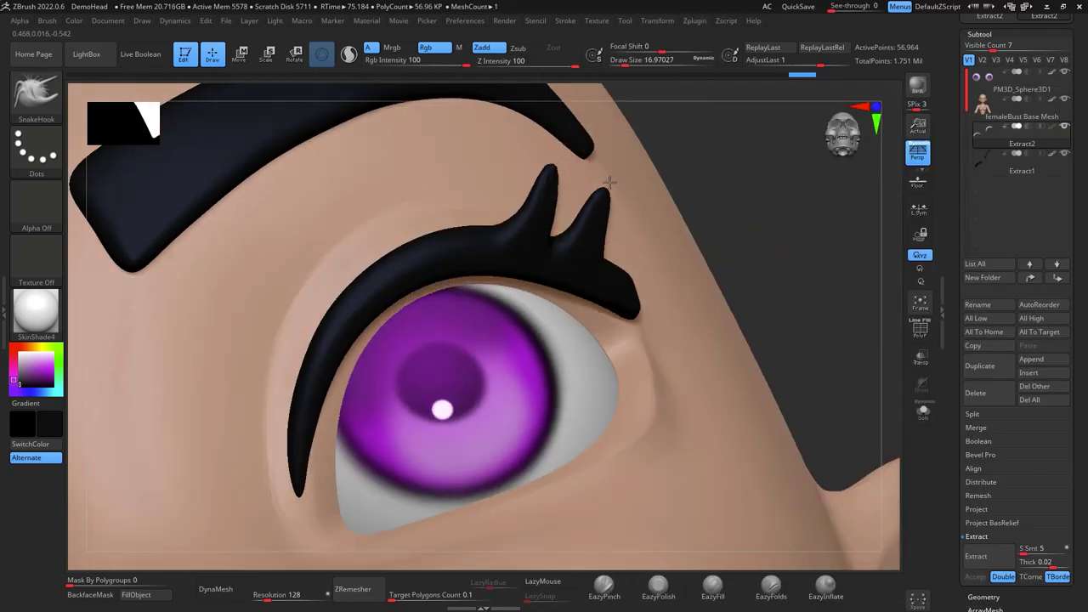
pyautogui.moveTo(641, 272); pyautogui.dragTo(663, 176)
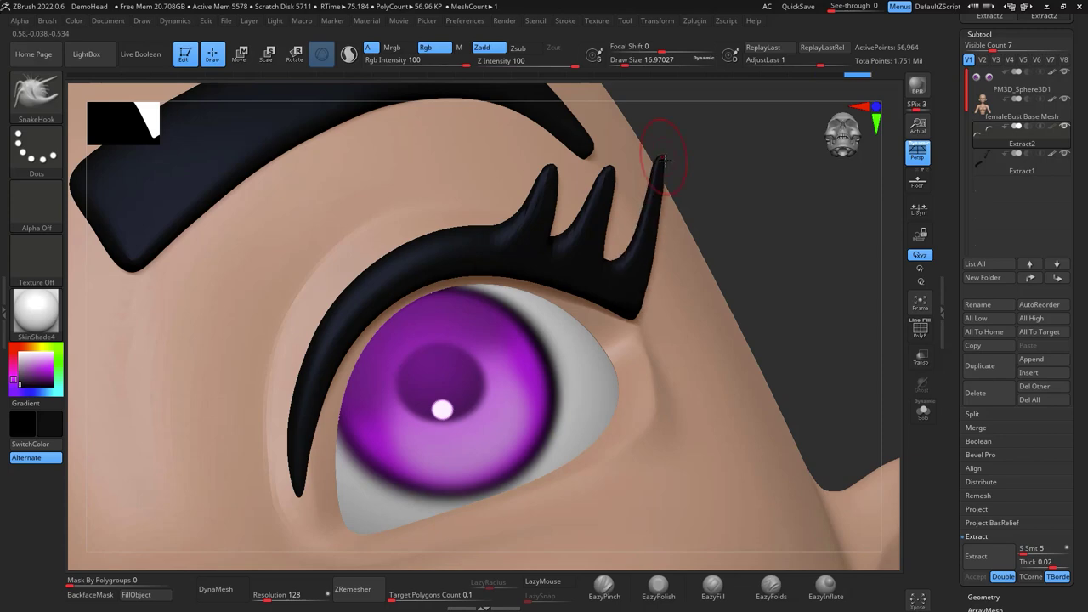
pyautogui.moveTo(741, 179); pyautogui.dragTo(732, 233)
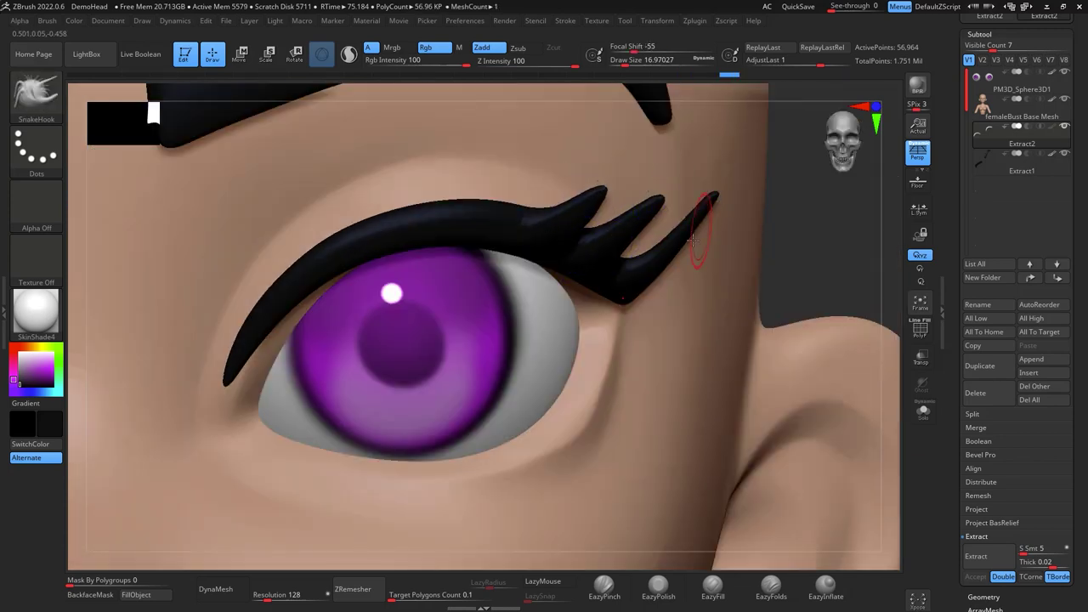
# Adjust the pointed lashes at the eyelash bands' outer ends with the Move brush at a draw size of about 41
pyautogui.press('b')
pyautogui.press('m')
pyautogui.press('v')
pyautogui.press('space')
pyautogui.moveTo(713, 255)
pyautogui.mouseDown()
pyautogui.moveTo(730, 255)
pyautogui.moveTo(681, 249)
pyautogui.mouseUp()
pyautogui.press('space')
pyautogui.moveTo(684, 256); pyautogui.dragTo(678, 252)
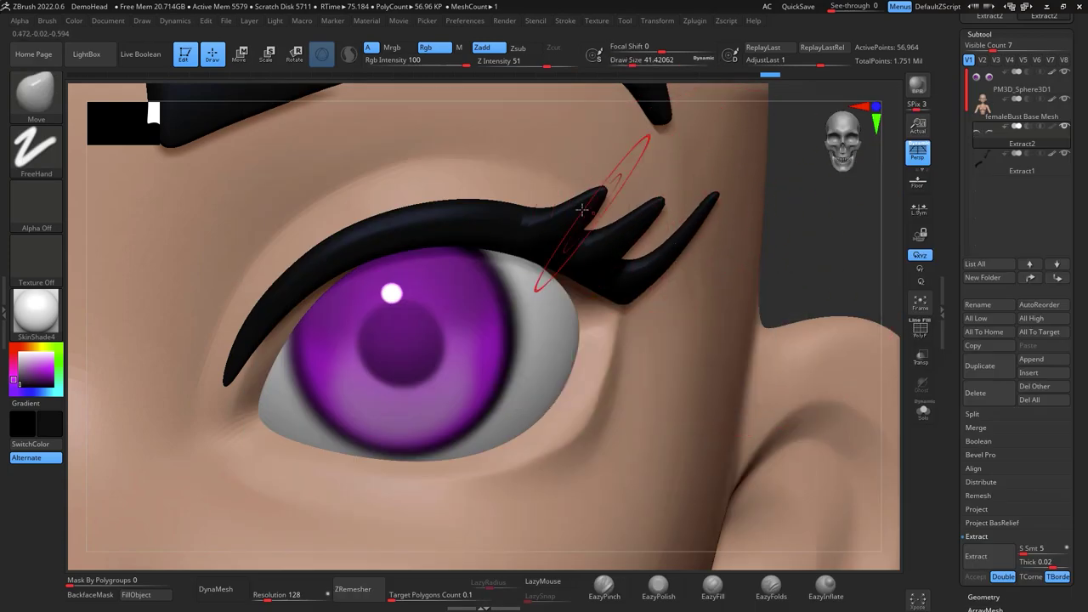
pyautogui.moveTo(814, 284); pyautogui.dragTo(806, 365)
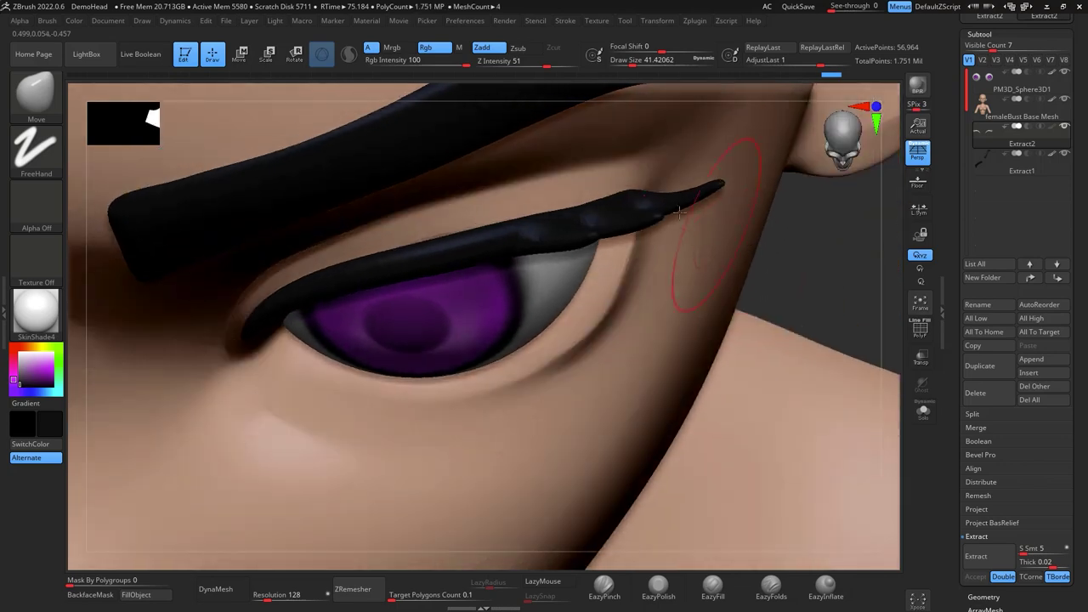
pyautogui.moveTo(611, 196); pyautogui.dragTo(608, 188)
pyautogui.moveTo(853, 318)
pyautogui.keyDown('shift'); pyautogui.mouseDown()
pyautogui.moveTo(884, 357)
pyautogui.moveTo(874, 277)
pyautogui.moveTo(891, 348)
pyautogui.moveTo(845, 218)
pyautogui.moveTo(838, 313)
pyautogui.moveTo(878, 246)
pyautogui.mouseUp(); pyautogui.keyUp('shift')
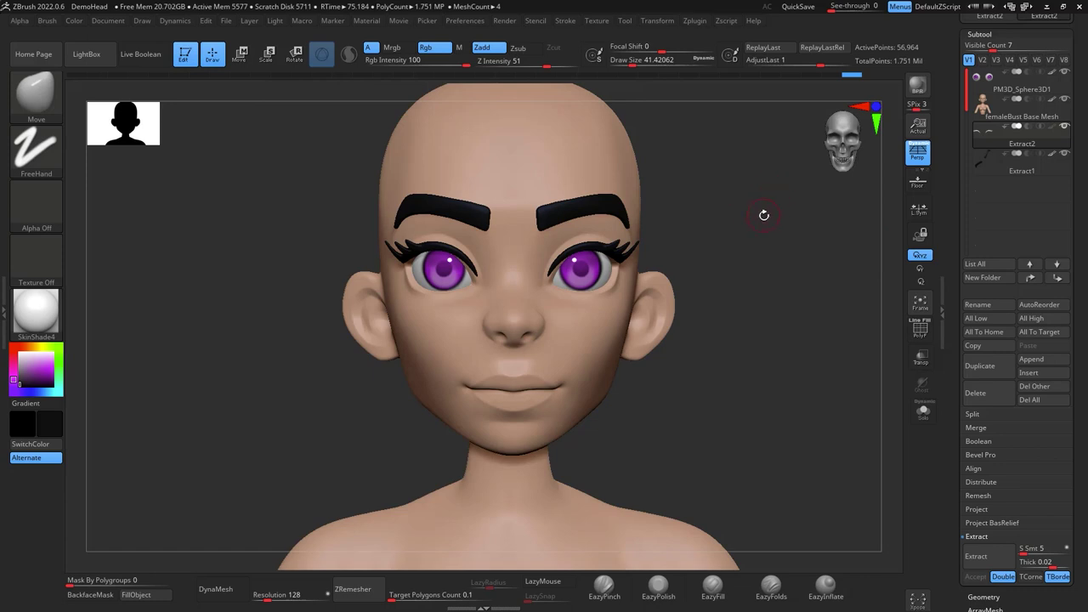
pyautogui.moveTo(764, 215); pyautogui.dragTo(780, 263, button='right')
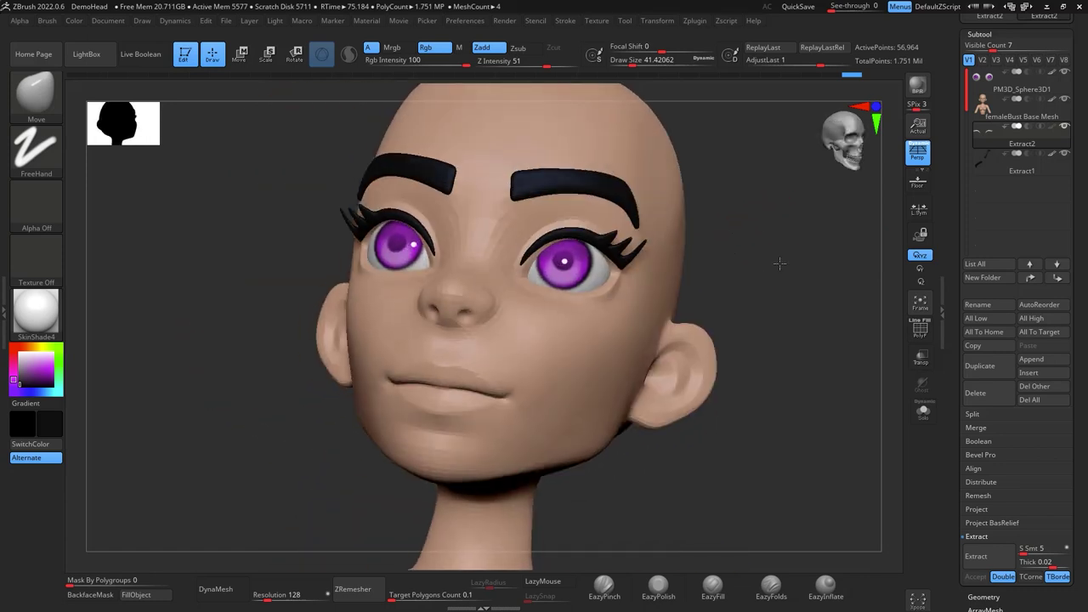
pyautogui.moveTo(780, 263)
pyautogui.keyDown('shift'); pyautogui.mouseDown()
pyautogui.moveTo(791, 286)
pyautogui.moveTo(782, 266)
pyautogui.moveTo(782, 288)
pyautogui.moveTo(751, 281)
pyautogui.moveTo(761, 268)
pyautogui.mouseUp(); pyautogui.keyUp('shift')
# Try to carve a vertical slit near the eyebrows' inner ends with the DamStandard brush at a draw size of about 20
pyautogui.press('b')
pyautogui.press('d')
pyautogui.press('s')
pyautogui.press('space')
pyautogui.moveTo(723, 215); pyautogui.dragTo(709, 205)
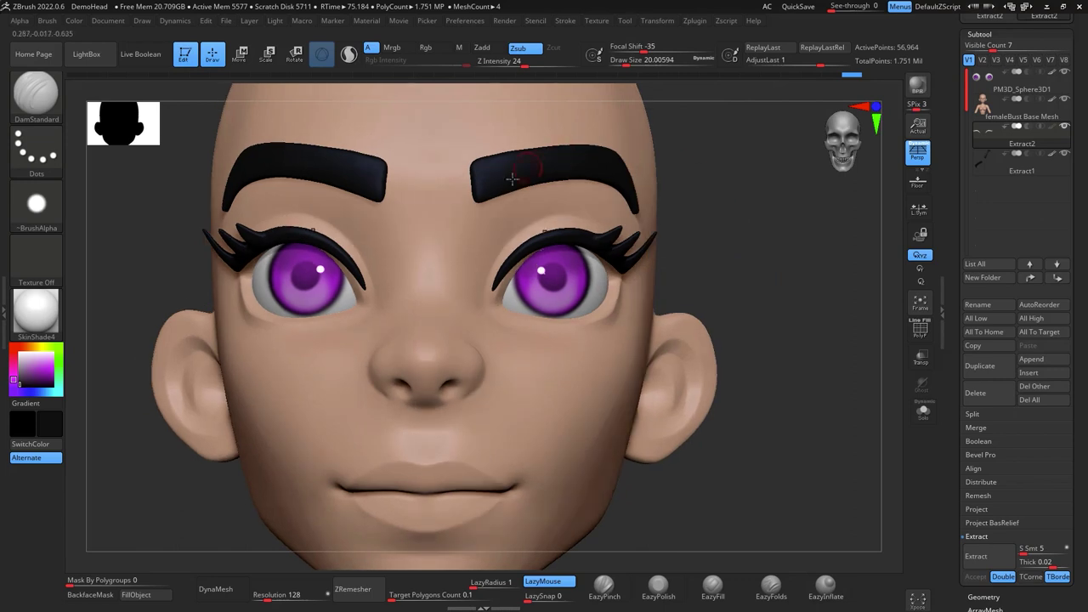
pyautogui.click(999, 171)
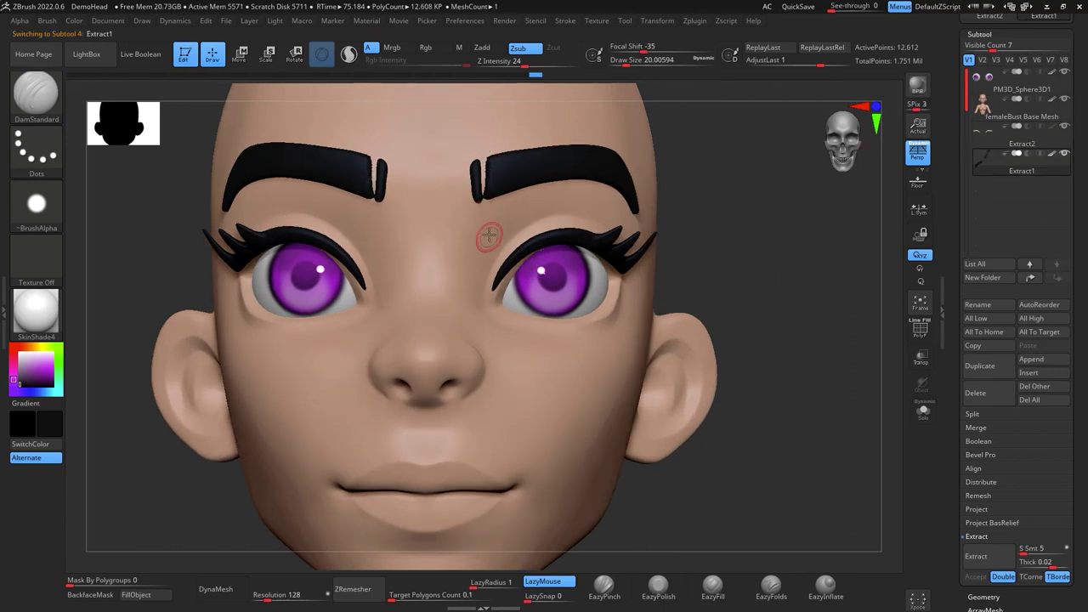
pyautogui.hotkey('ctrl', 'z')
# Try to carve and smooth slits near the eyebrows' inner ends at a draw size of about 16, and undo them
pyautogui.press('space')
pyautogui.moveTo(492, 192); pyautogui.dragTo(485, 198)
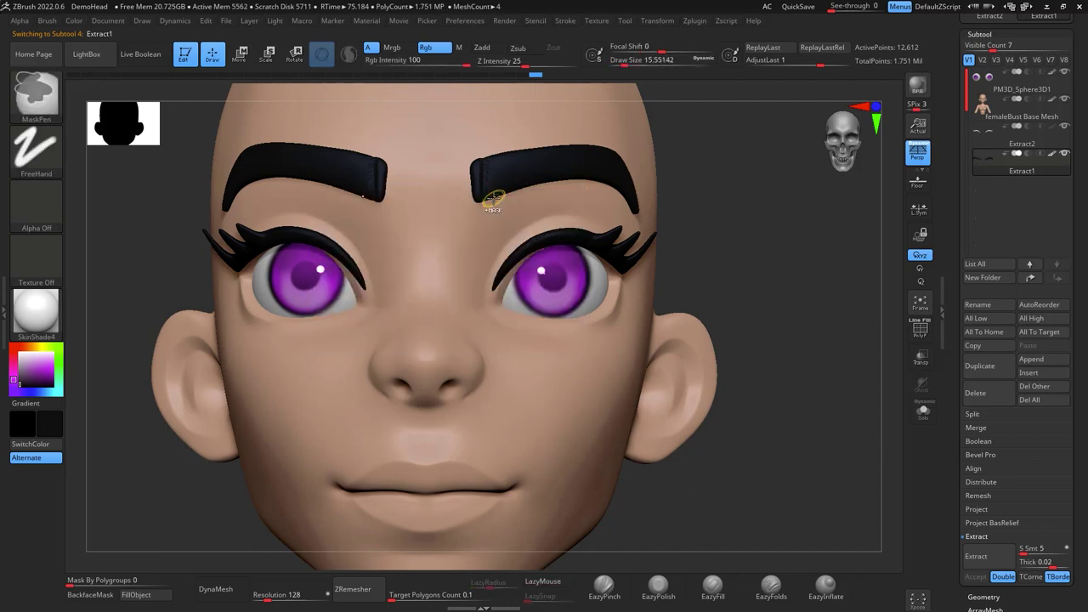
pyautogui.hotkey('ctrl', 'z')
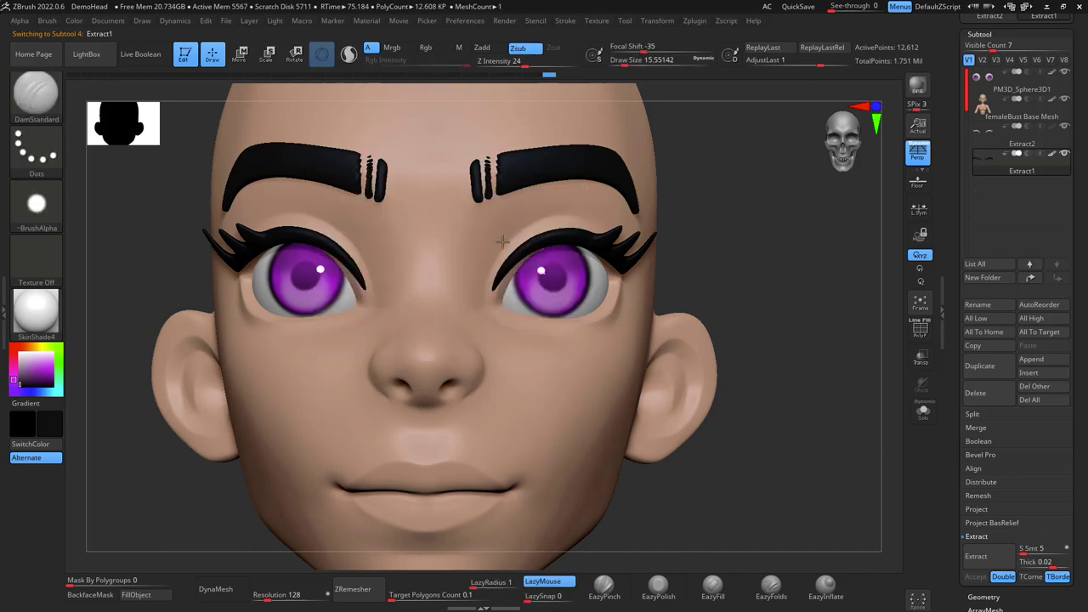
pyautogui.keyDown('shift'); pyautogui.moveTo(493, 207); pyautogui.dragTo(485, 128); pyautogui.keyUp('shift')
pyautogui.keyDown('shift'); pyautogui.moveTo(784, 374); pyautogui.dragTo(785, 418); pyautogui.keyUp('shift')
pyautogui.press('shift')
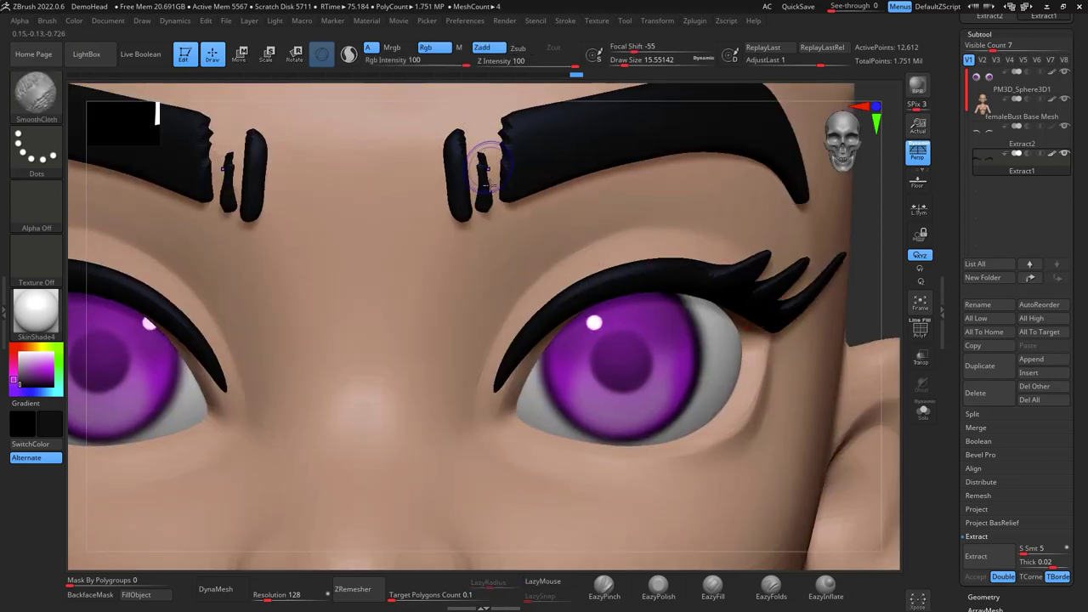
pyautogui.keyDown('shift'); pyautogui.moveTo(489, 186); pyautogui.dragTo(489, 222); pyautogui.keyUp('shift')
pyautogui.hotkey('ctrl', 'z')
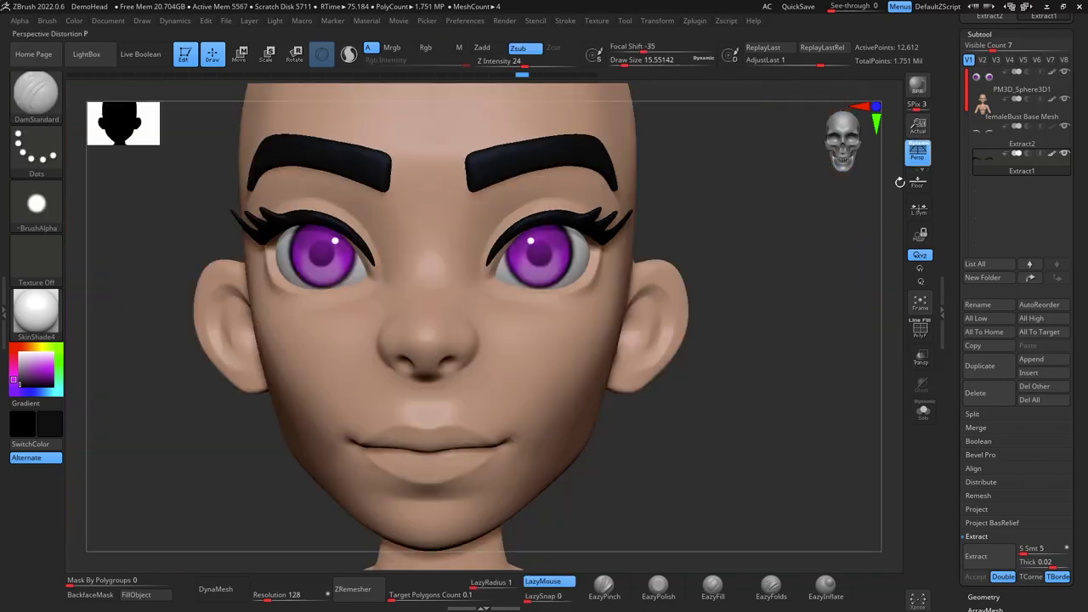
# Make the bust mesh active and reshape the side of the nose with the Move brush at a draw size of about 51, smoothing it
pyautogui.keyDown('alt'); pyautogui.moveTo(821, 249); pyautogui.dragTo(838, 293); pyautogui.keyUp('alt')
pyautogui.keyDown('alt'); pyautogui.moveTo(832, 346); pyautogui.dragTo(845, 211); pyautogui.keyUp('alt')
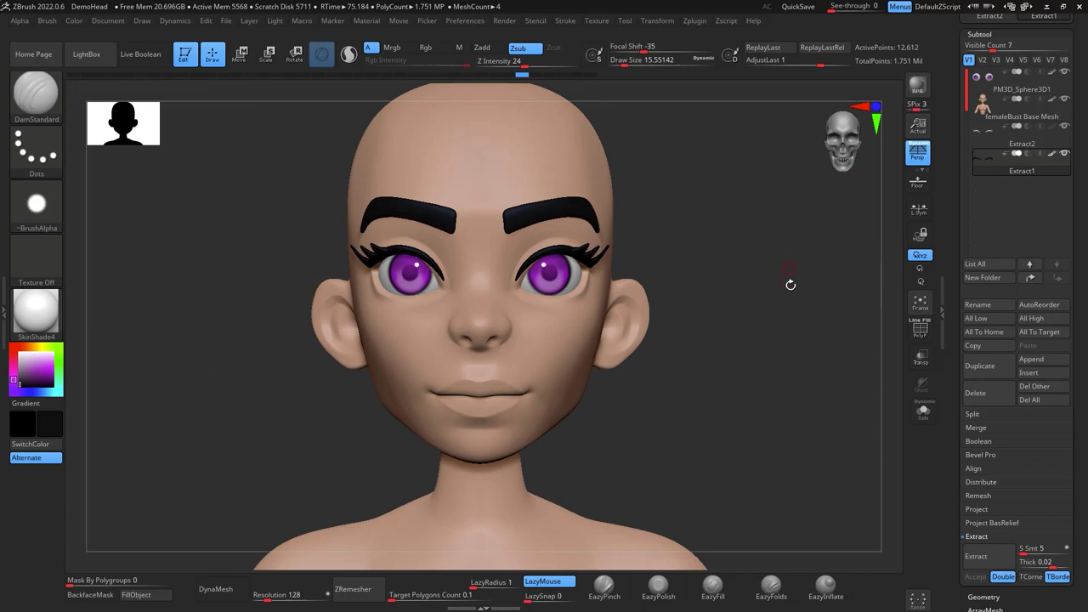
pyautogui.moveTo(791, 285); pyautogui.dragTo(824, 333)
pyautogui.moveTo(824, 333); pyautogui.dragTo(757, 241)
pyautogui.press('b')
pyautogui.press('m')
pyautogui.press('v')
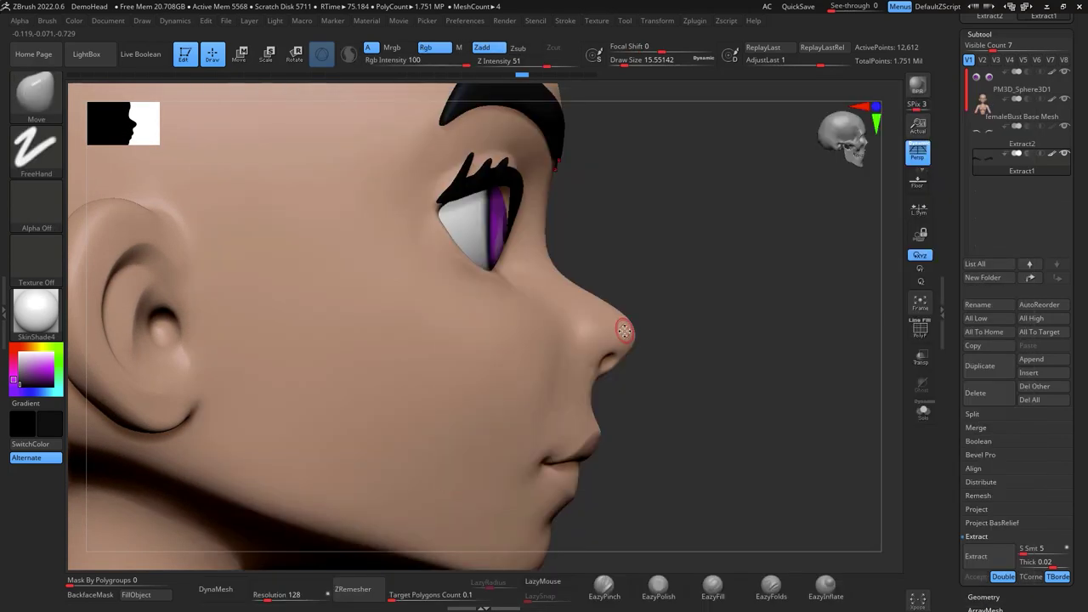
pyautogui.press('space')
pyautogui.moveTo(624, 329); pyautogui.dragTo(598, 313)
pyautogui.keyDown('alt'); pyautogui.click(599, 321); pyautogui.keyUp('alt')
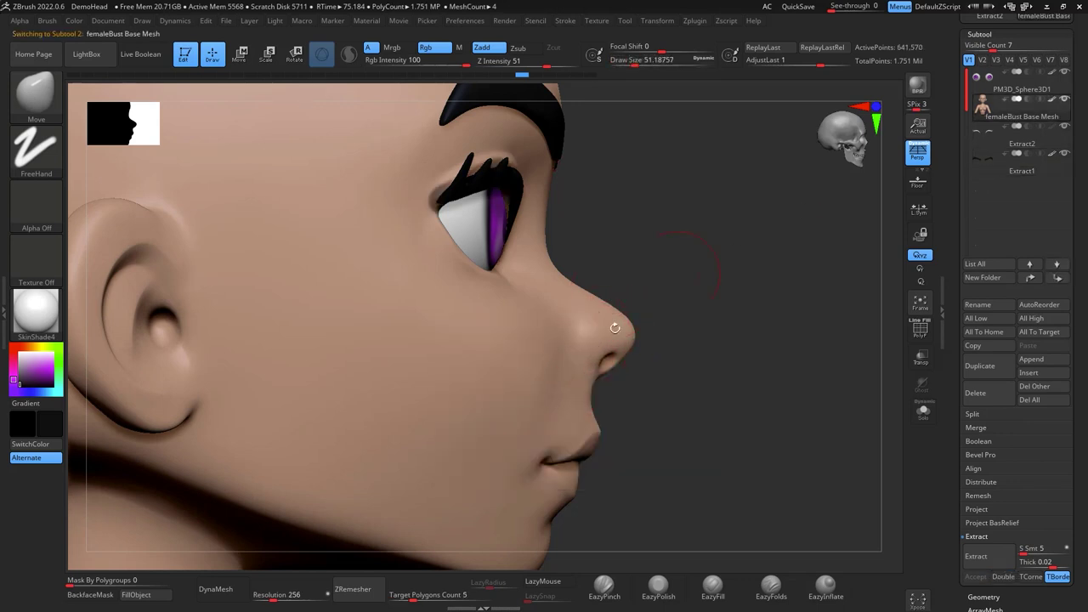
pyautogui.moveTo(592, 358); pyautogui.dragTo(591, 346)
pyautogui.moveTo(717, 289); pyautogui.dragTo(627, 299)
pyautogui.keyDown('shift'); pyautogui.moveTo(612, 343); pyautogui.dragTo(576, 352); pyautogui.keyUp('shift')
pyautogui.moveTo(818, 293); pyautogui.dragTo(779, 302)
pyautogui.moveTo(771, 434)
pyautogui.mouseDown()
pyautogui.moveTo(867, 453)
pyautogui.moveTo(811, 434)
pyautogui.mouseUp()
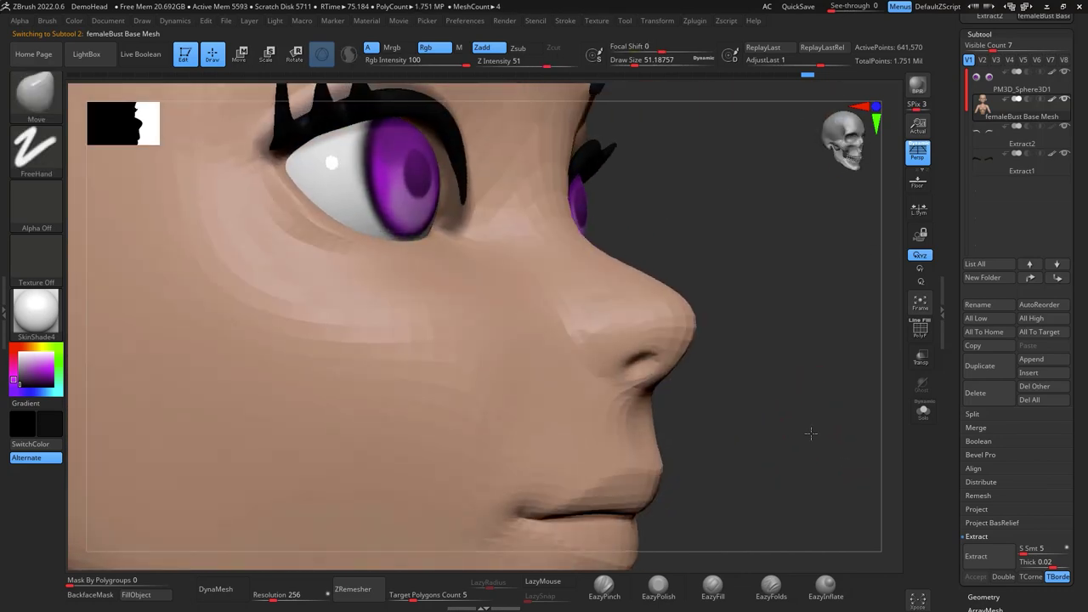
# Carve the crease around the nostril wings with the DamStandard brush at a draw size of about 35 and smooth it
pyautogui.press('b')
pyautogui.press('d')
pyautogui.press('s')
pyautogui.press('space')
pyautogui.moveTo(690, 329); pyautogui.dragTo(668, 330)
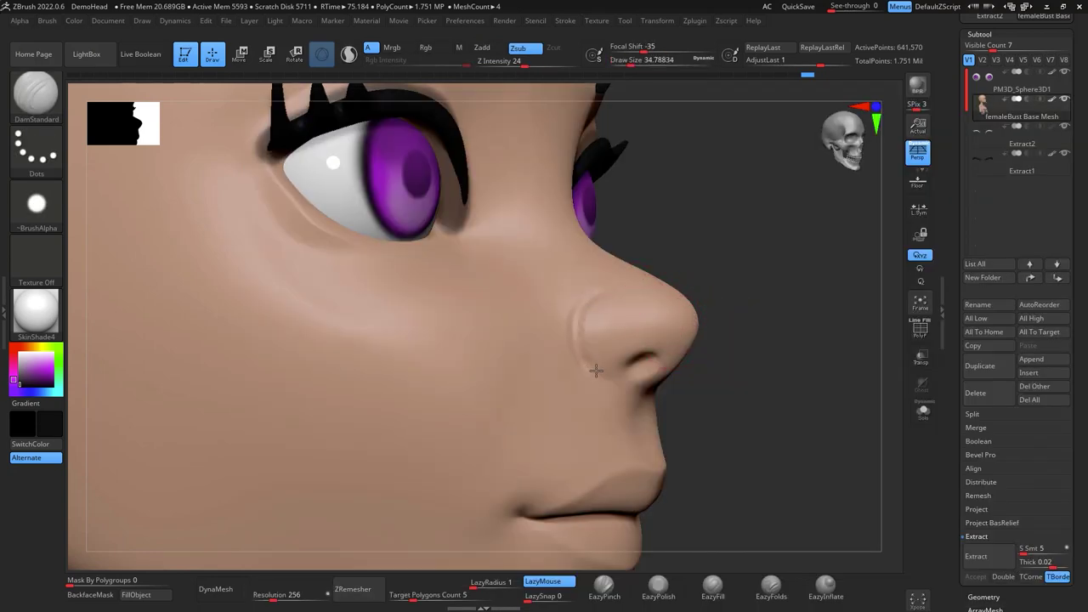
pyautogui.moveTo(720, 297); pyautogui.dragTo(622, 308)
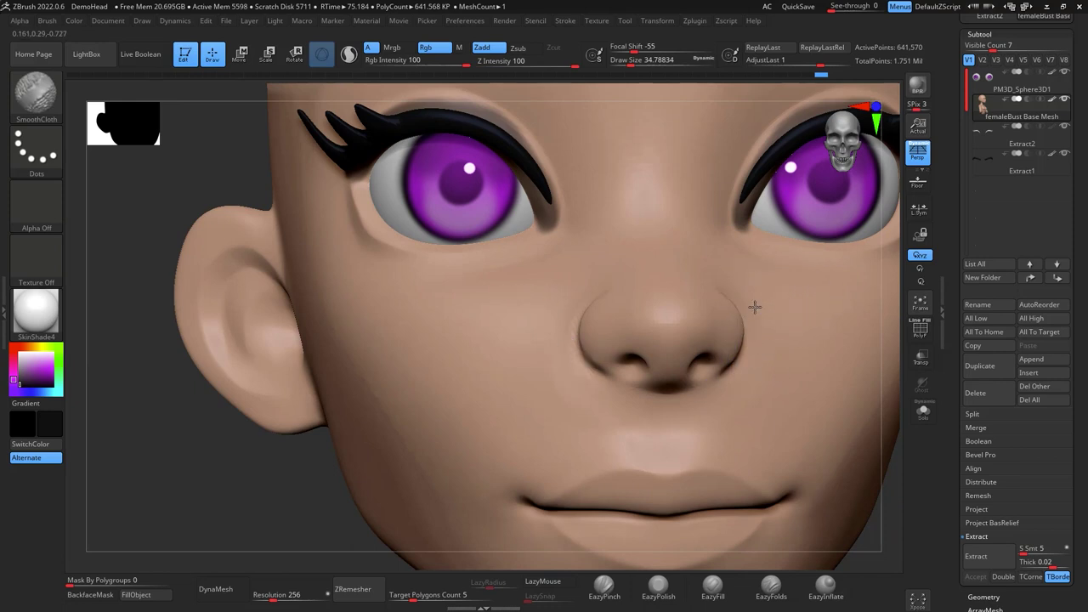
pyautogui.keyDown('shift'); pyautogui.moveTo(904, 425); pyautogui.dragTo(900, 478); pyautogui.keyUp('shift')
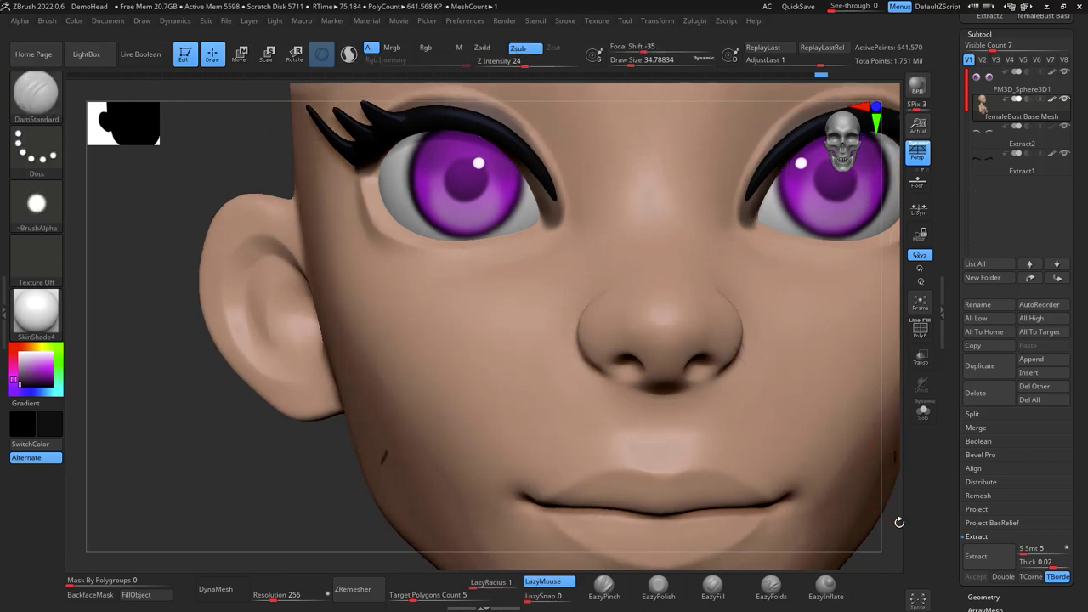
pyautogui.keyDown('alt'); pyautogui.moveTo(898, 521); pyautogui.dragTo(880, 392); pyautogui.keyUp('alt')
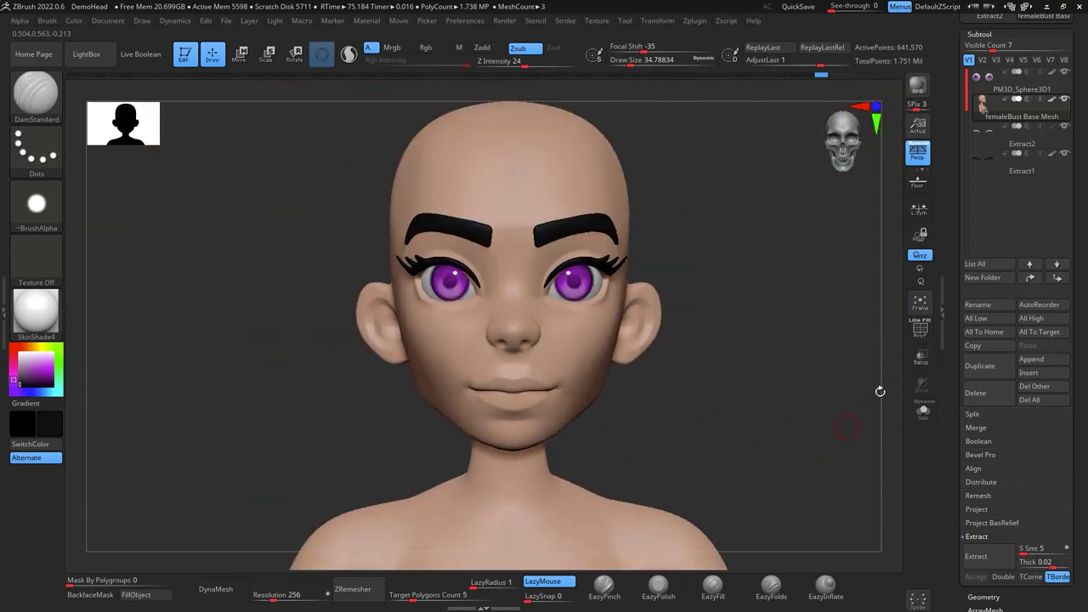
# Adjust the nose profile with the Move brush at a draw size of about 128
pyautogui.moveTo(803, 328); pyautogui.dragTo(705, 336)
pyautogui.keyDown('alt'); pyautogui.moveTo(857, 414); pyautogui.dragTo(647, 437); pyautogui.keyUp('alt')
pyautogui.keyDown('alt'); pyautogui.moveTo(723, 379); pyautogui.dragTo(796, 365); pyautogui.keyUp('alt')
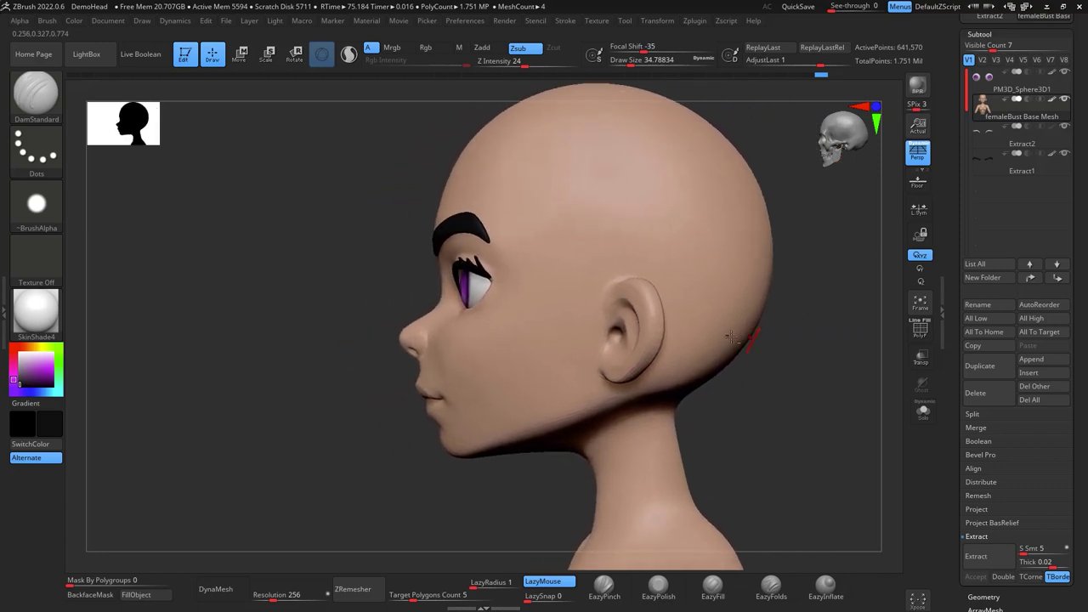
pyautogui.keyDown('alt'); pyautogui.moveTo(374, 425); pyautogui.dragTo(488, 417); pyautogui.keyUp('alt')
pyautogui.press('space')
pyautogui.moveTo(633, 303); pyautogui.dragTo(654, 305)
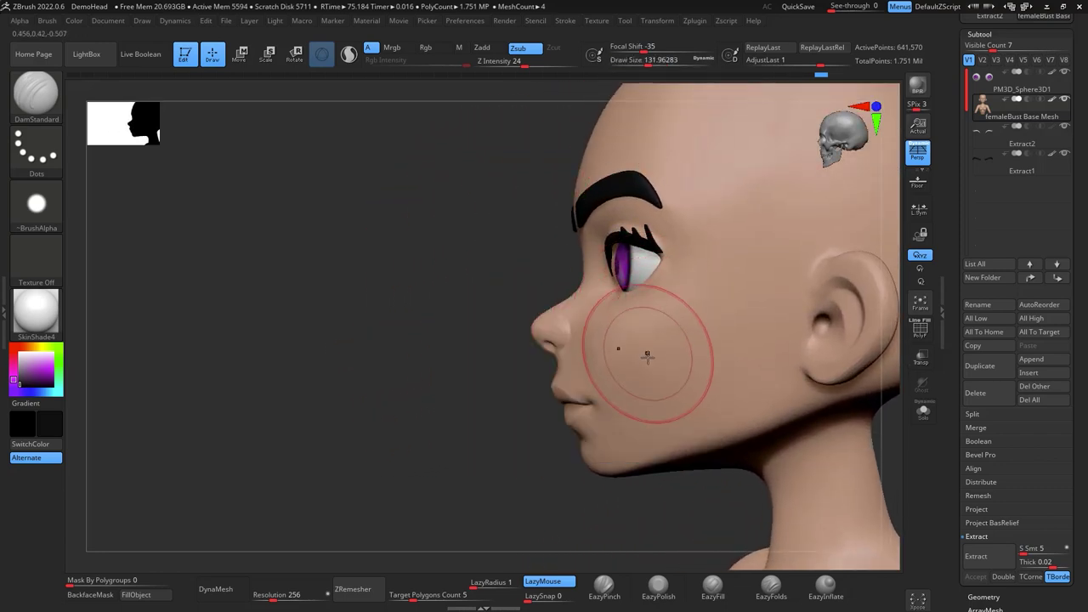
pyautogui.press('b')
pyautogui.press('m')
pyautogui.press('v')
pyautogui.press('space')
pyautogui.moveTo(647, 350); pyautogui.dragTo(649, 351)
pyautogui.press('space')
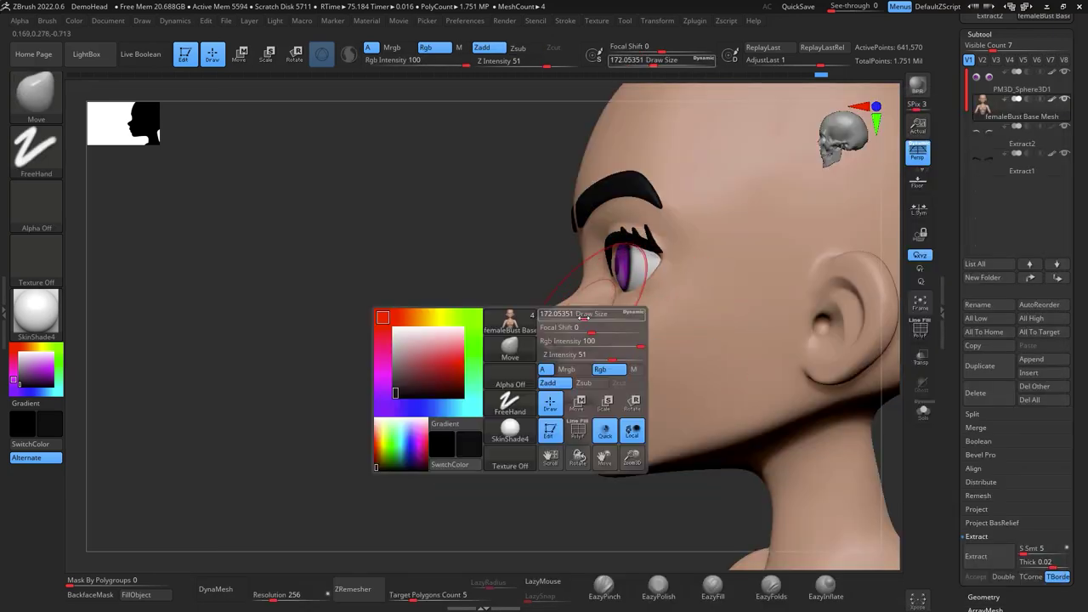
pyautogui.moveTo(581, 315); pyautogui.dragTo(576, 315)
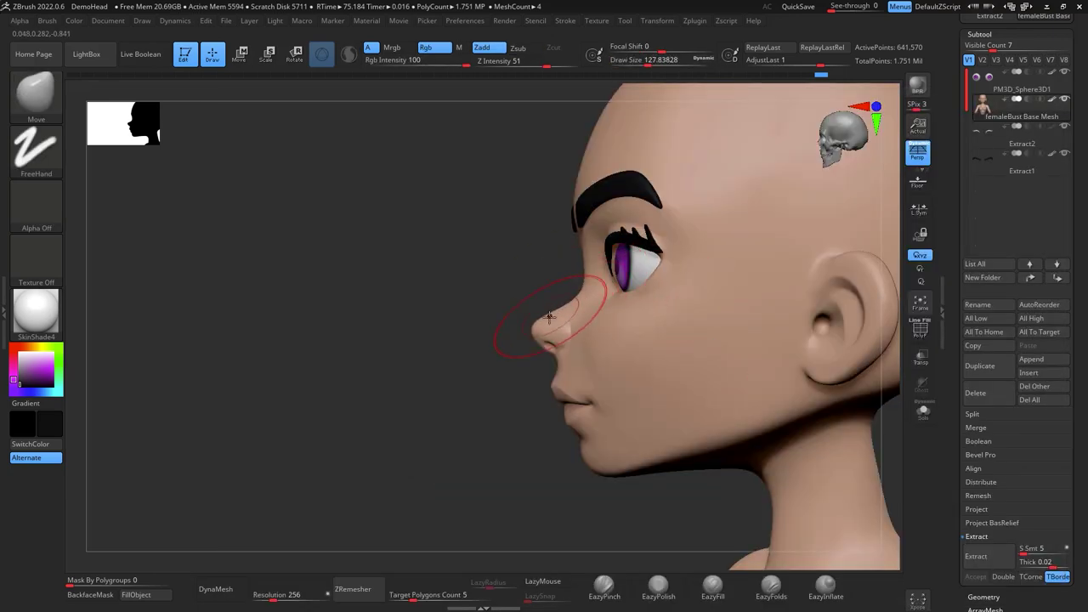
pyautogui.moveTo(513, 433); pyautogui.dragTo(595, 493)
pyautogui.keyDown('alt'); pyautogui.moveTo(761, 423); pyautogui.dragTo(819, 368); pyautogui.keyUp('alt')
# Reduce the draw size to about 31 and smooth the skin just beneath the nostrils
pyautogui.press('space')
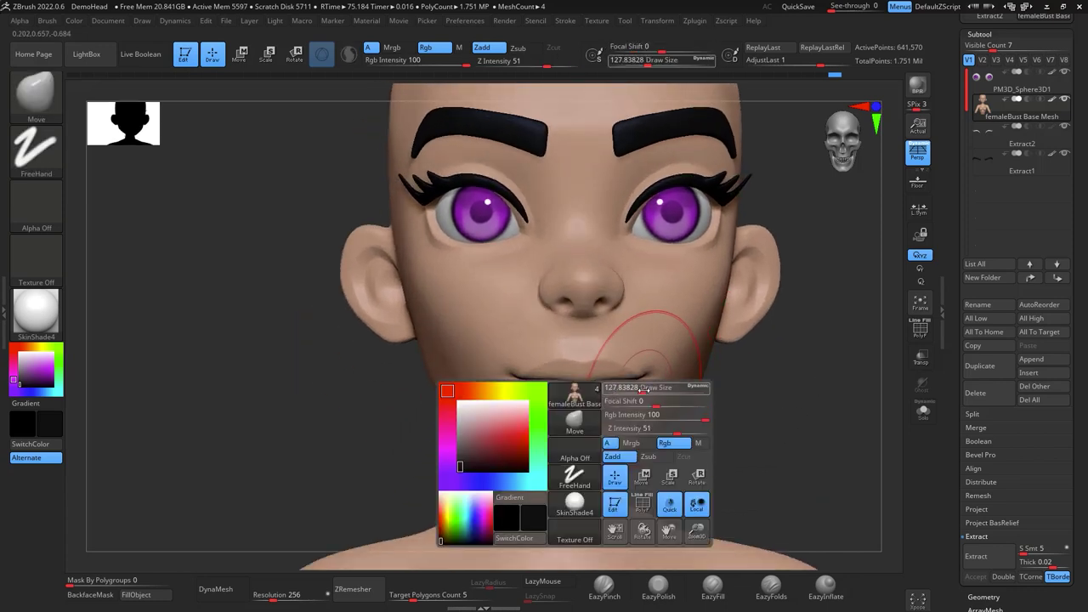
pyautogui.moveTo(643, 389); pyautogui.dragTo(628, 389)
pyautogui.press('space')
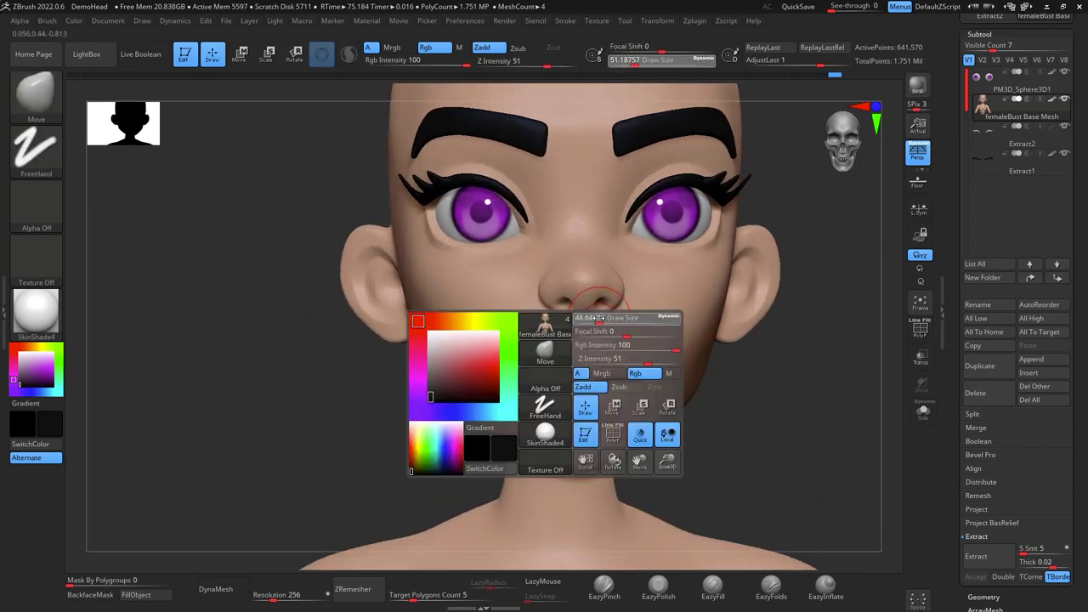
pyautogui.press('shift')
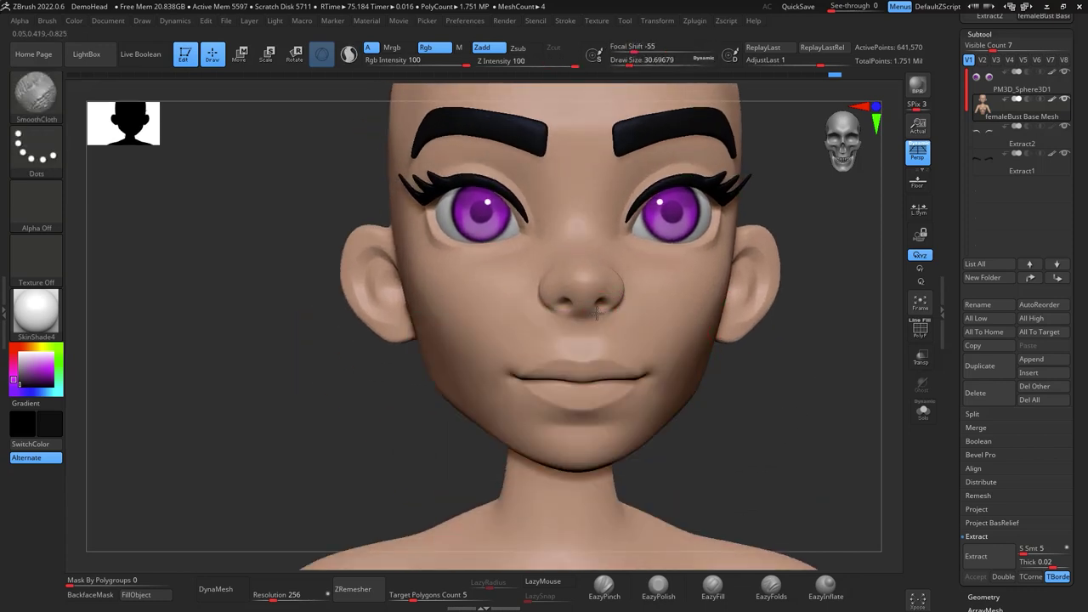
pyautogui.keyDown('shift'); pyautogui.moveTo(596, 312); pyautogui.dragTo(598, 330); pyautogui.keyUp('shift')
pyautogui.press('shift')
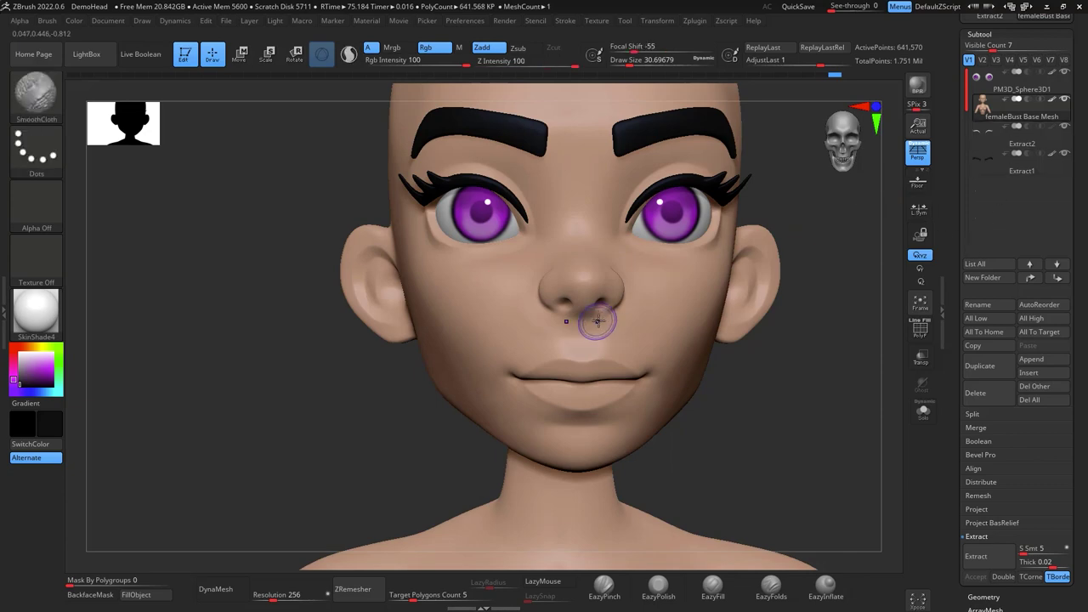
pyautogui.press('shift')
# Build up the lower edge of the nostrils with the ClayBuildup brush and smooth it
pyautogui.press('b')
pyautogui.press('c')
pyautogui.press('b')
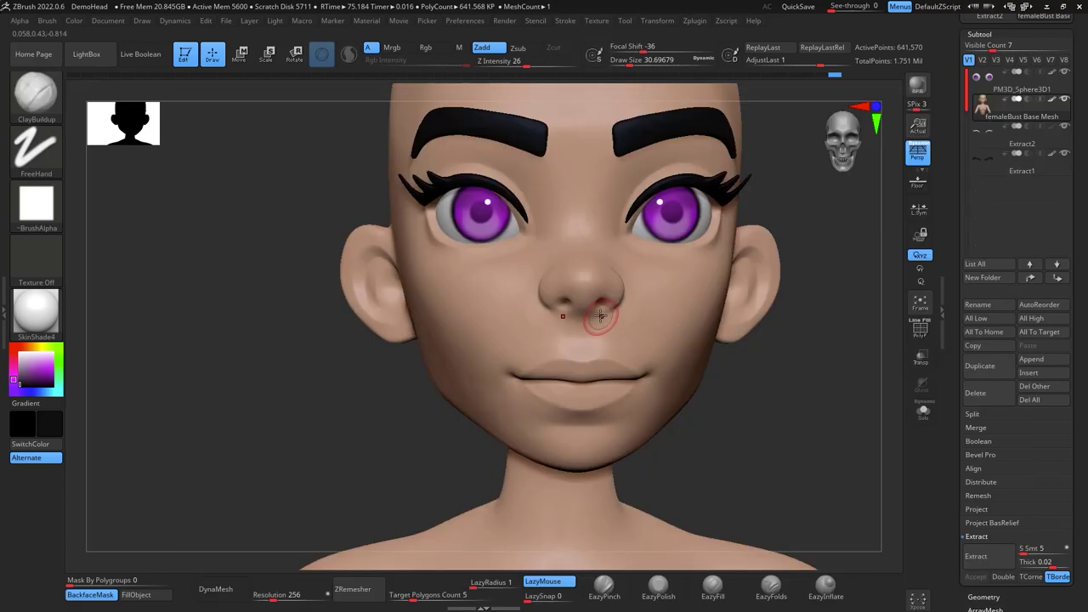
pyautogui.press('shift')
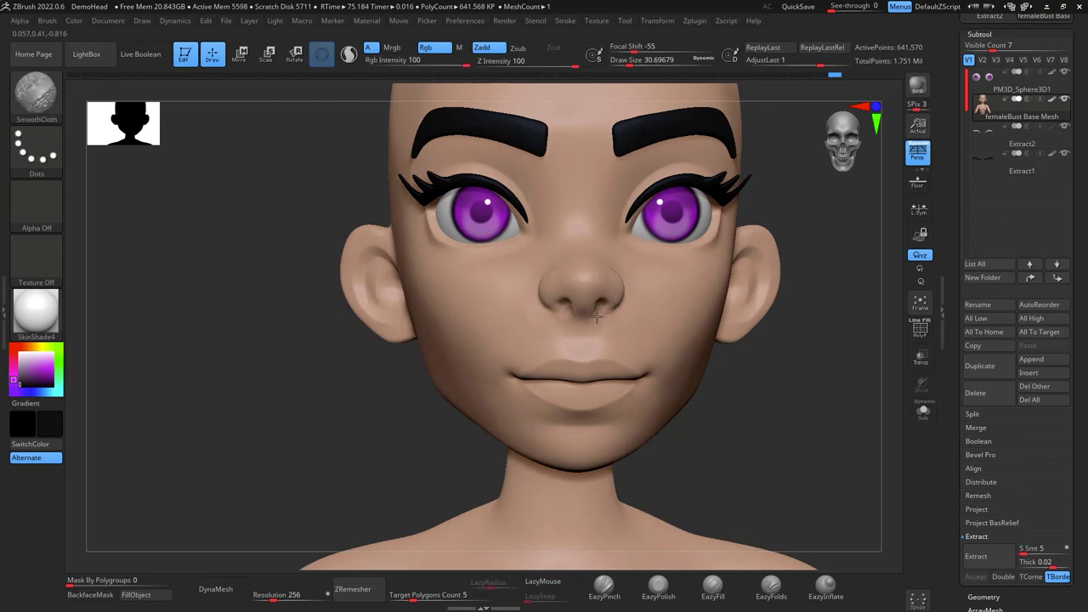
# Deepen the nostril openings with the DamStandard brush at a draw size of about 33 and smooth the skin beneath them
pyautogui.moveTo(803, 307)
pyautogui.mouseDown()
pyautogui.moveTo(813, 236)
pyautogui.moveTo(786, 323)
pyautogui.mouseUp()
pyautogui.press('b')
pyautogui.press('d')
pyautogui.press('s')
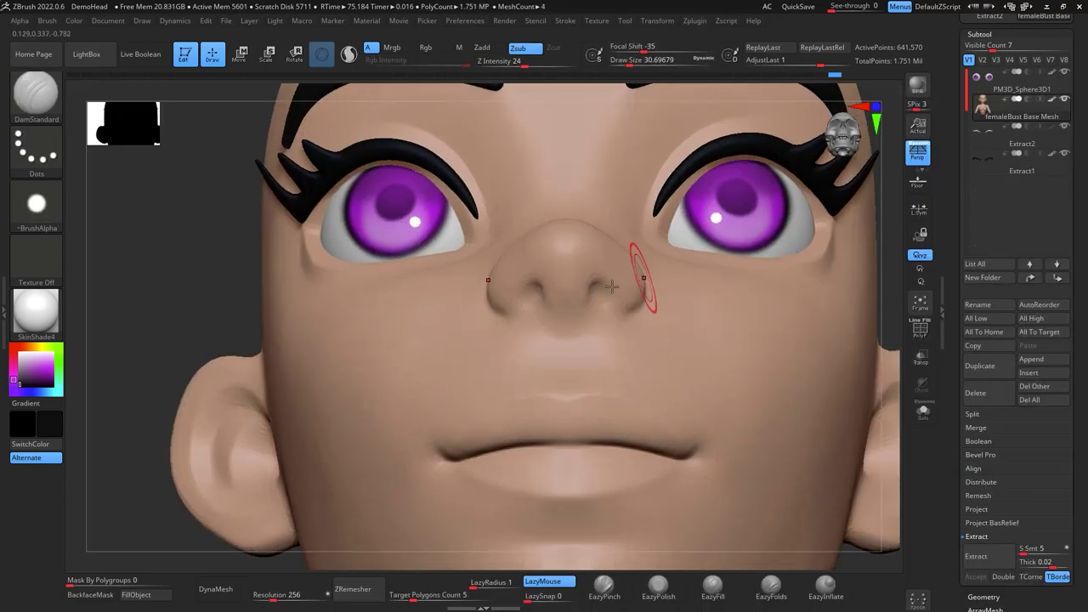
pyautogui.press('space')
pyautogui.moveTo(595, 301); pyautogui.dragTo(597, 301)
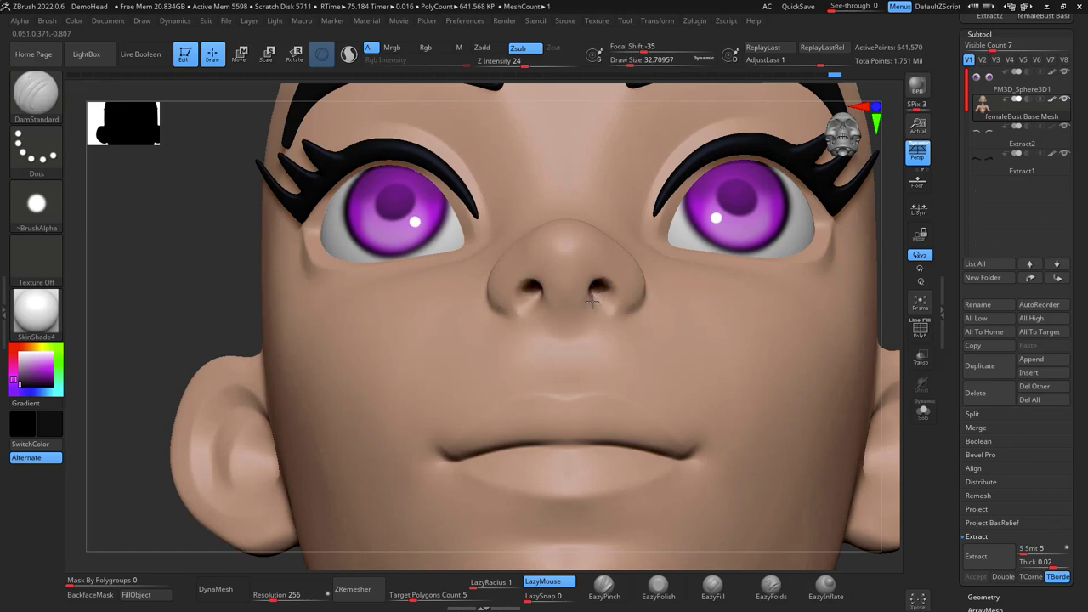
pyautogui.press('shift')
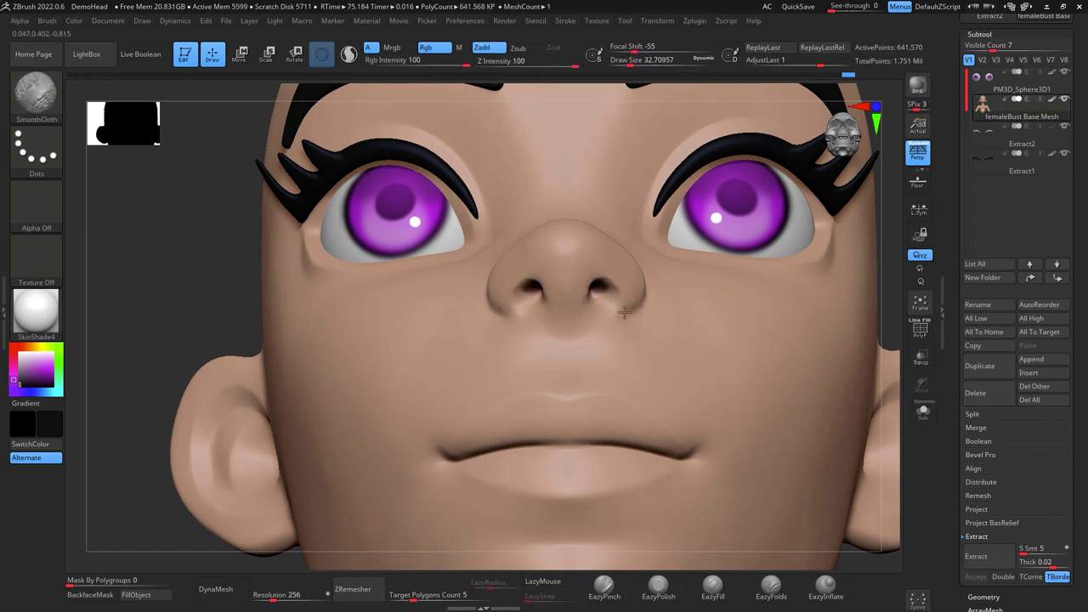
pyautogui.moveTo(901, 439)
pyautogui.keyDown('shift'); pyautogui.mouseDown()
pyautogui.moveTo(898, 488)
pyautogui.moveTo(868, 412)
pyautogui.mouseUp(); pyautogui.keyUp('shift')
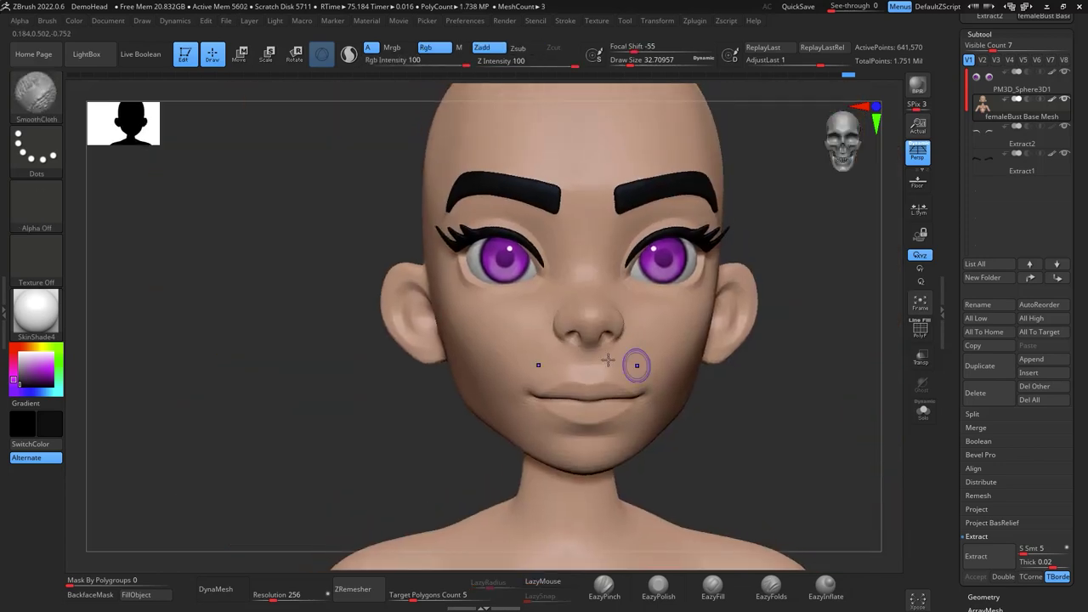
# Refine the nostril wings in profile with the Move brush at a draw size of about 39 and smooth them
pyautogui.keyDown('alt'); pyautogui.moveTo(746, 453); pyautogui.dragTo(673, 446); pyautogui.keyUp('alt')
pyautogui.moveTo(753, 393); pyautogui.dragTo(603, 379)
pyautogui.keyDown('shift'); pyautogui.moveTo(843, 415); pyautogui.dragTo(852, 469); pyautogui.keyUp('shift')
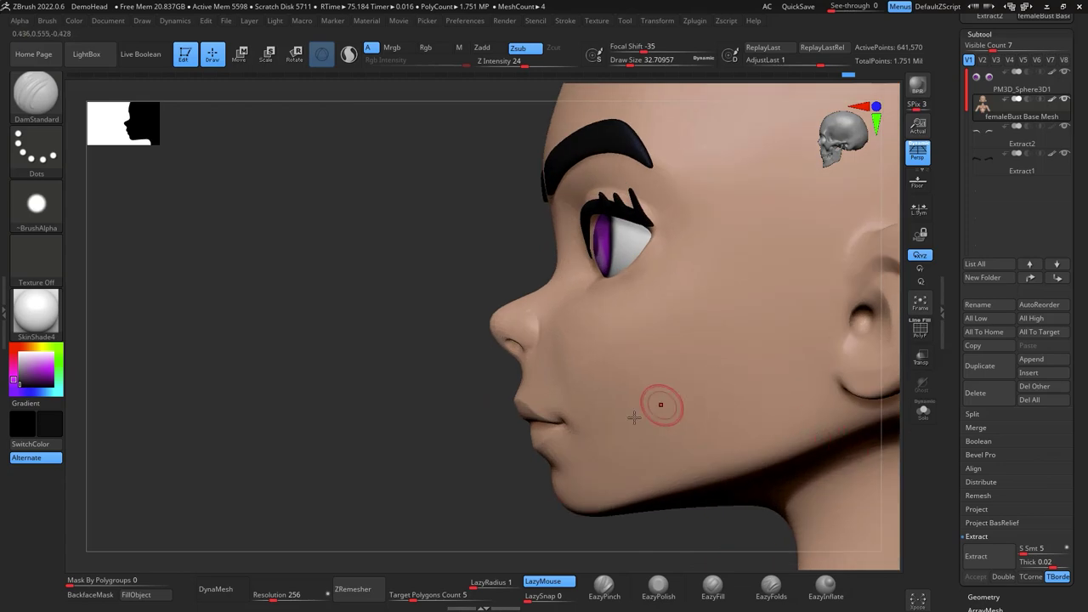
pyautogui.press('b')
pyautogui.press('m')
pyautogui.press('v')
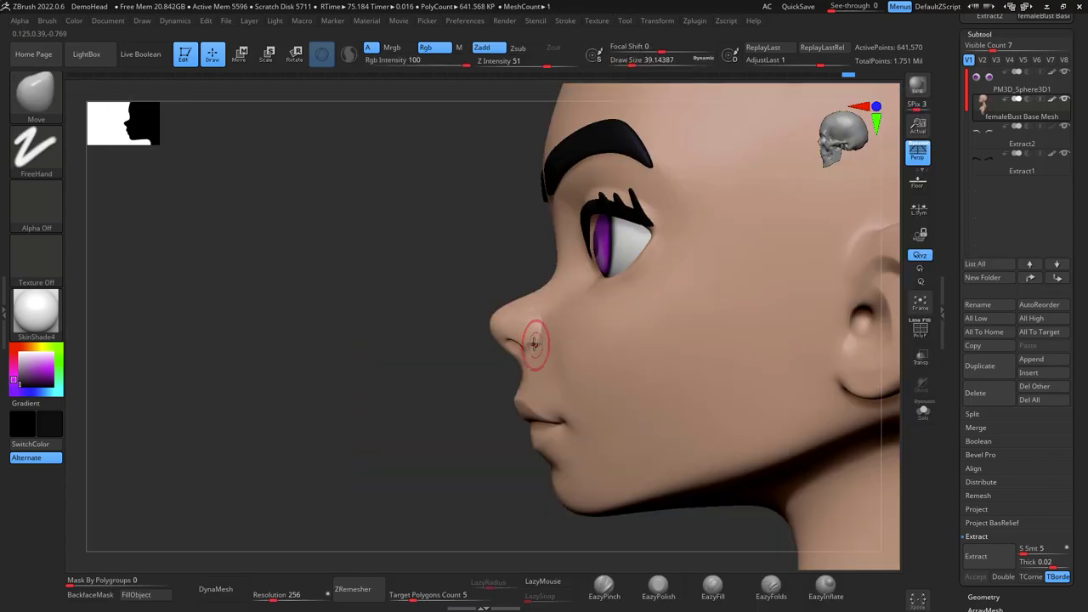
pyautogui.press('shift')
pyautogui.moveTo(472, 433); pyautogui.dragTo(537, 434)
pyautogui.moveTo(748, 348)
pyautogui.keyDown('alt'); pyautogui.mouseDown()
pyautogui.moveTo(760, 379)
pyautogui.moveTo(763, 343)
pyautogui.mouseUp(); pyautogui.keyUp('alt')
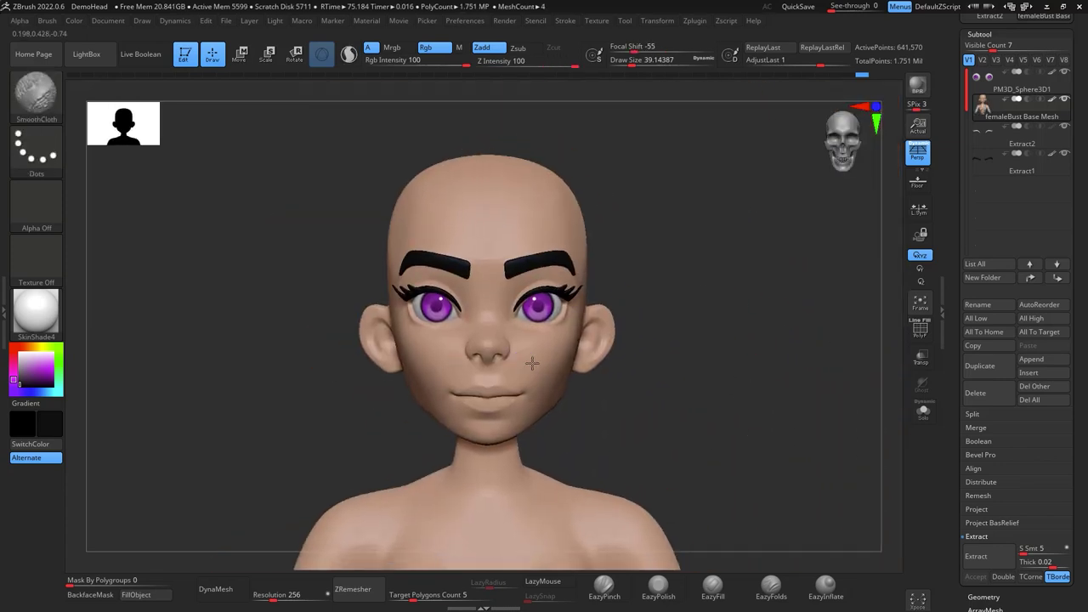
# Adjust the corners of the mouth with the Move brush at a draw size of about 154
pyautogui.moveTo(667, 323)
pyautogui.mouseDown()
pyautogui.moveTo(763, 294)
pyautogui.moveTo(736, 351)
pyautogui.moveTo(739, 383)
pyautogui.moveTo(753, 318)
pyautogui.mouseUp()
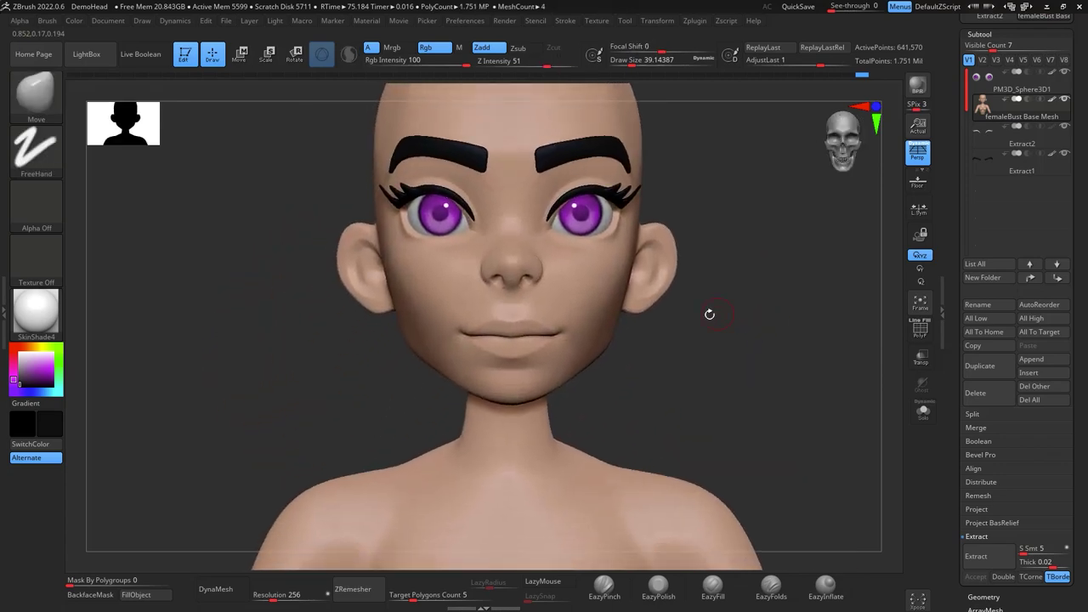
pyautogui.press('b')
pyautogui.press('m')
pyautogui.press('v')
pyautogui.press('space')
pyautogui.moveTo(595, 333); pyautogui.dragTo(638, 335)
pyautogui.moveTo(639, 335); pyautogui.dragTo(564, 335)
pyautogui.press('space')
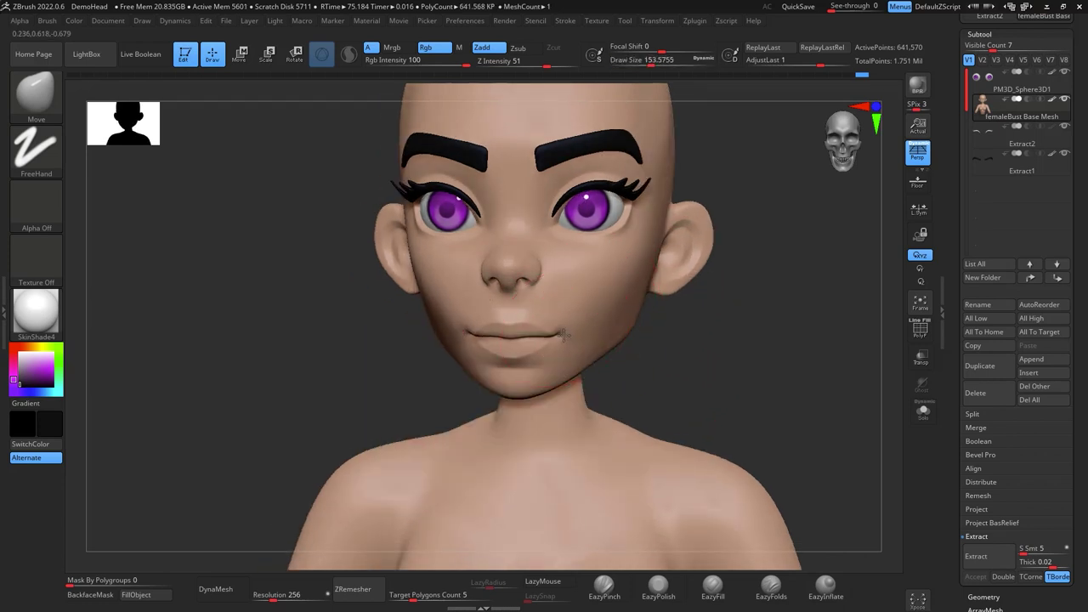
pyautogui.moveTo(674, 344); pyautogui.dragTo(707, 328)
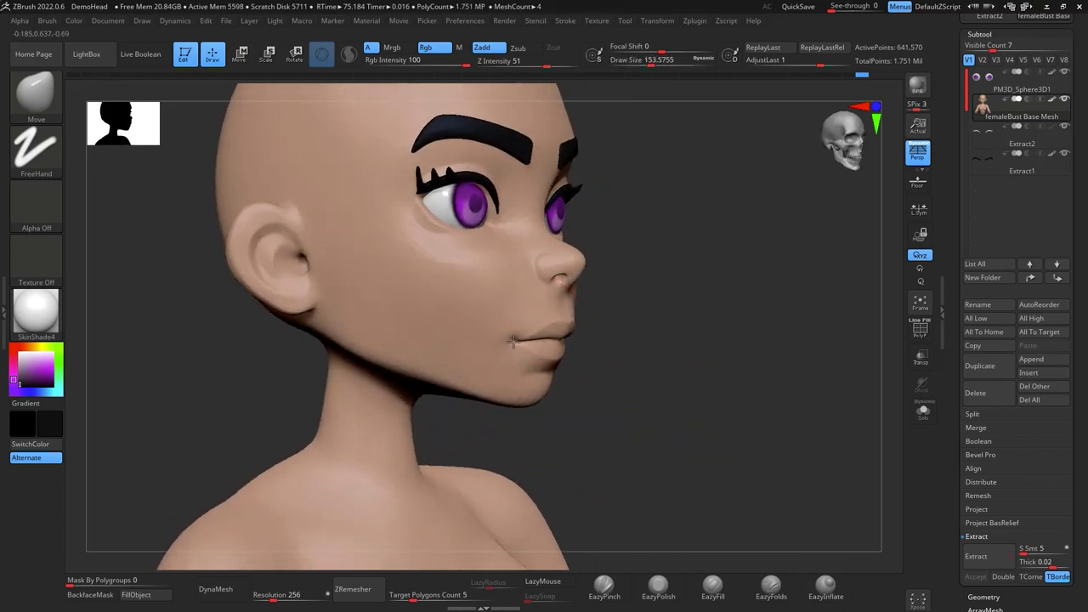
pyautogui.moveTo(513, 342); pyautogui.dragTo(519, 339)
# Refine the cheek and jaw contour with the Move brush at a draw size of about 158
pyautogui.moveTo(670, 337); pyautogui.dragTo(597, 331)
pyautogui.moveTo(763, 313); pyautogui.dragTo(803, 310)
pyautogui.moveTo(708, 340)
pyautogui.keyDown('shift'); pyautogui.mouseDown()
pyautogui.moveTo(782, 326)
pyautogui.moveTo(688, 333)
pyautogui.moveTo(665, 320)
pyautogui.mouseUp(); pyautogui.keyUp('shift')
pyautogui.press('space')
pyautogui.press('space')
pyautogui.press('space')
pyautogui.moveTo(772, 367); pyautogui.dragTo(698, 377)
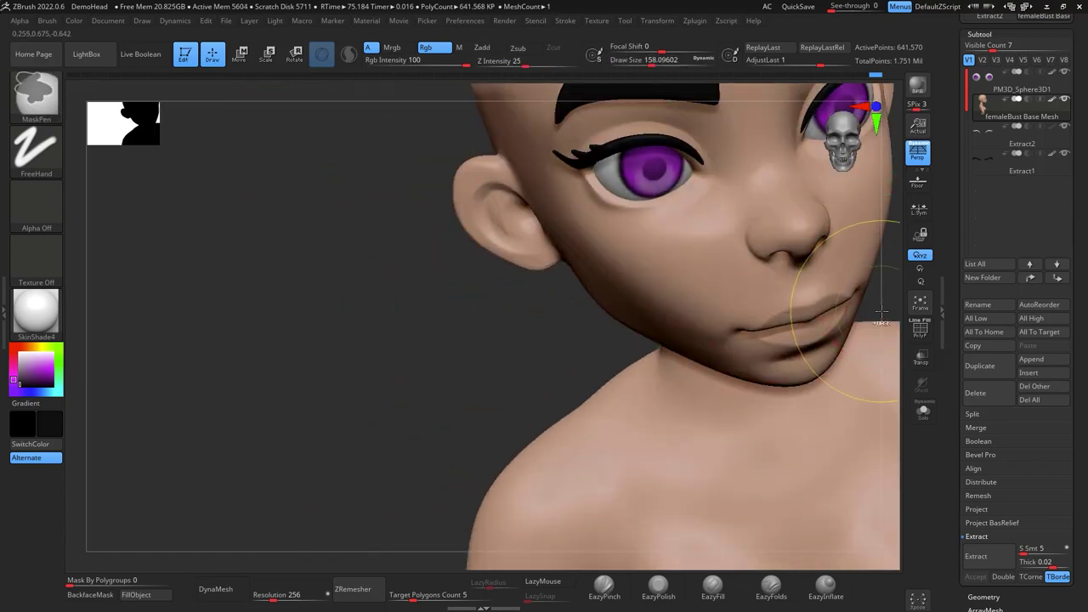
pyautogui.keyDown('alt'); pyautogui.moveTo(881, 311); pyautogui.dragTo(525, 384); pyautogui.keyUp('alt')
pyautogui.keyDown('shift'); pyautogui.moveTo(681, 281); pyautogui.dragTo(673, 289); pyautogui.keyUp('shift')
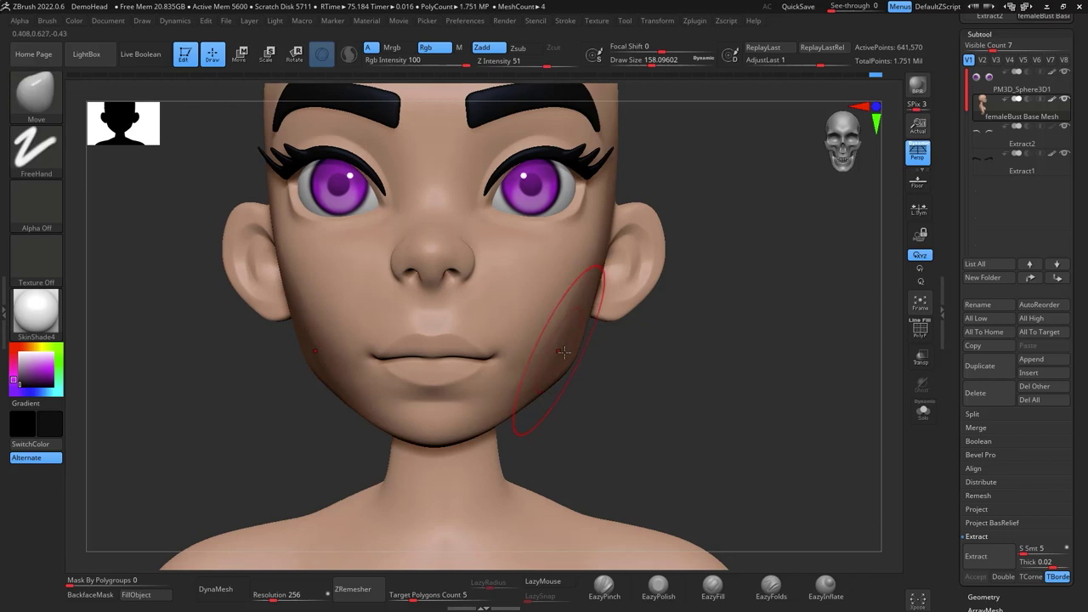
pyautogui.press('shift')
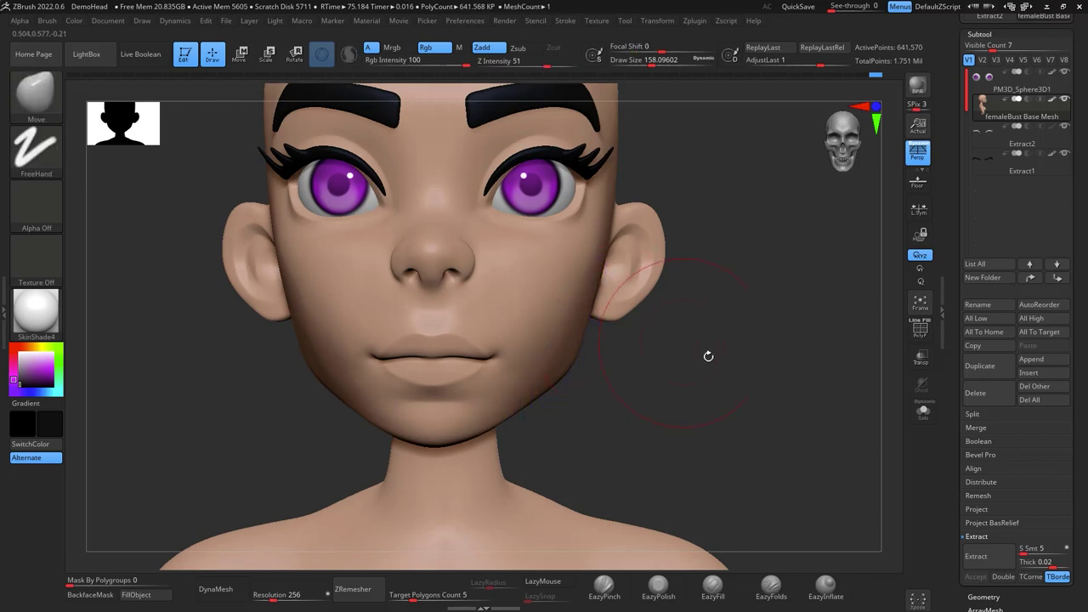
# Reduce the draw size to about 17 and mask a curved strip beneath the outer half of the eyes for lower eyelashes
pyautogui.moveTo(708, 355)
pyautogui.keyDown('alt'); pyautogui.mouseDown()
pyautogui.moveTo(736, 341)
pyautogui.moveTo(759, 364)
pyautogui.moveTo(784, 301)
pyautogui.moveTo(772, 314)
pyautogui.moveTo(768, 291)
pyautogui.moveTo(776, 359)
pyautogui.moveTo(850, 318)
pyautogui.moveTo(780, 318)
pyautogui.mouseUp(); pyautogui.keyUp('alt')
pyautogui.press('space')
pyautogui.moveTo(602, 282); pyautogui.dragTo(578, 279)
pyautogui.moveTo(740, 241)
pyautogui.mouseDown()
pyautogui.moveTo(748, 235)
pyautogui.moveTo(790, 285)
pyautogui.moveTo(805, 188)
pyautogui.mouseUp()
pyautogui.press('space')
pyautogui.moveTo(591, 222); pyautogui.dragTo(584, 221)
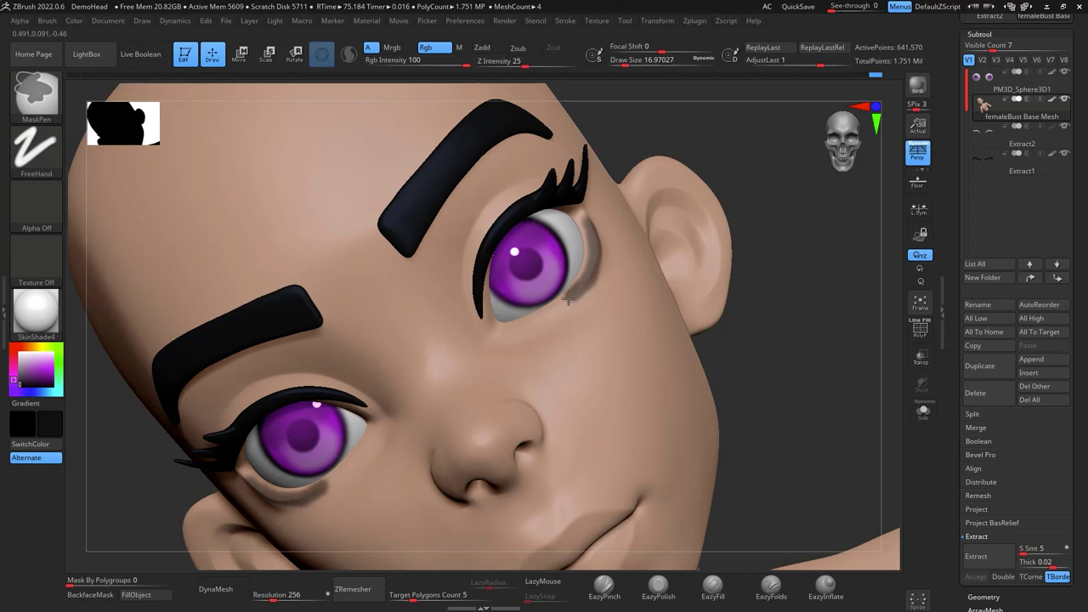
pyautogui.keyDown('ctrl'); pyautogui.moveTo(569, 299); pyautogui.dragTo(553, 310); pyautogui.keyUp('ctrl')
pyautogui.moveTo(801, 368)
pyautogui.mouseDown()
pyautogui.moveTo(824, 383)
pyautogui.moveTo(806, 367)
pyautogui.mouseUp()
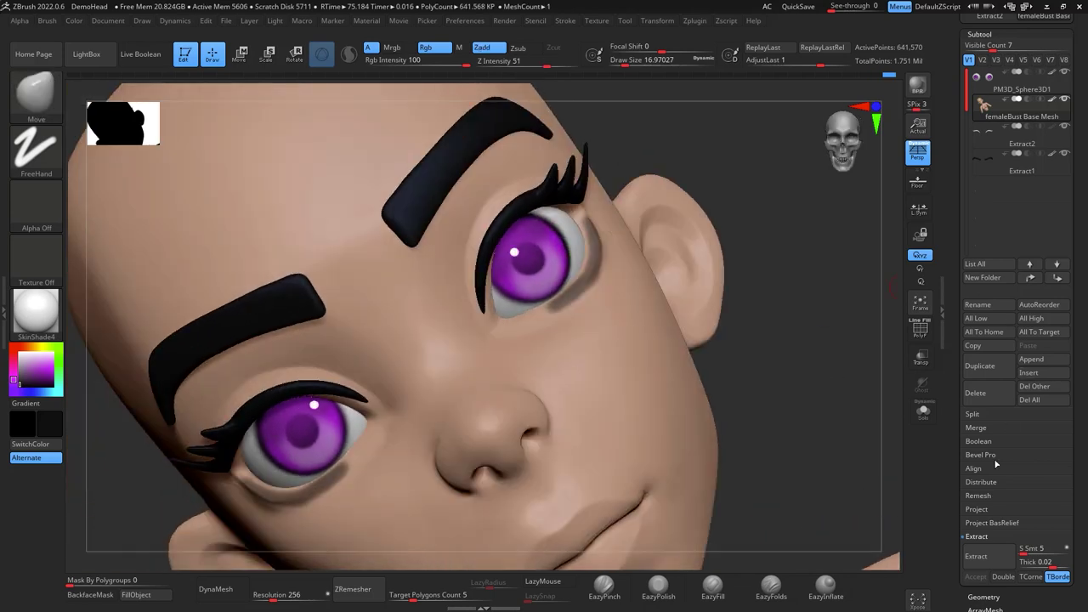
# Extract the masked strips as a new subtool with a thickness of 0.02 and ZRemesh it to a target polygon count of 0.1
pyautogui.click(1000, 564)
pyautogui.click(975, 576)
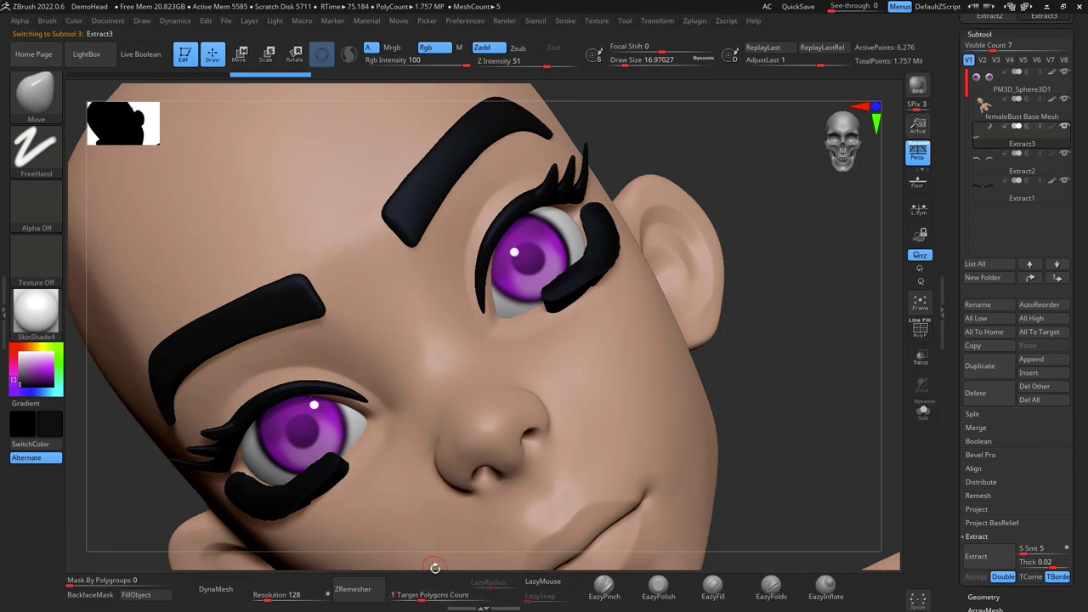
pyautogui.click(366, 576)
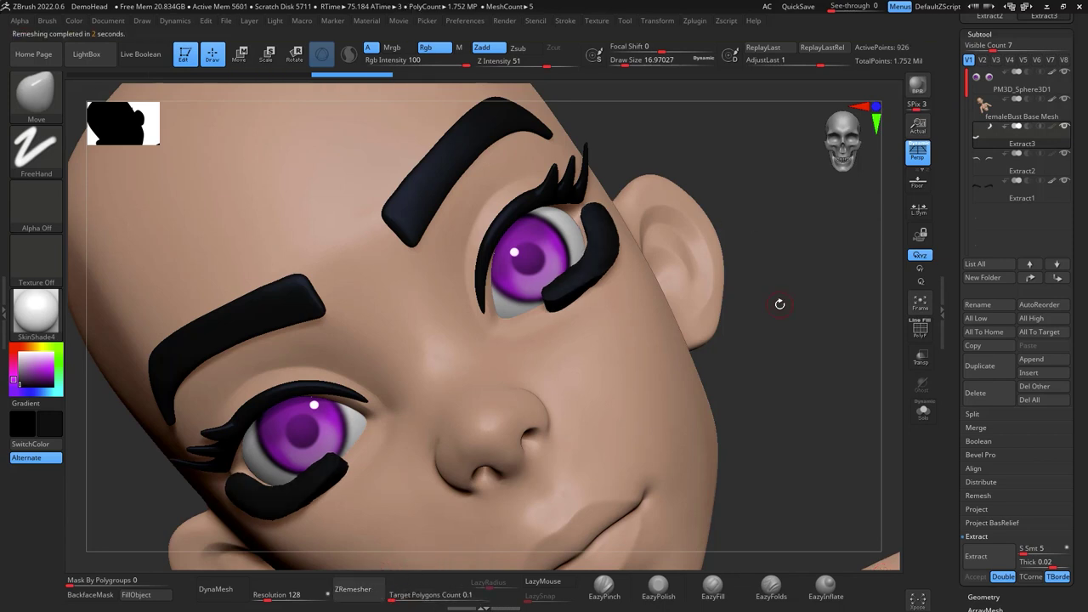
# Smooth the extracted lower eyelash strips at a draw size of about 62
pyautogui.press('space')
pyautogui.moveTo(777, 286); pyautogui.dragTo(787, 286)
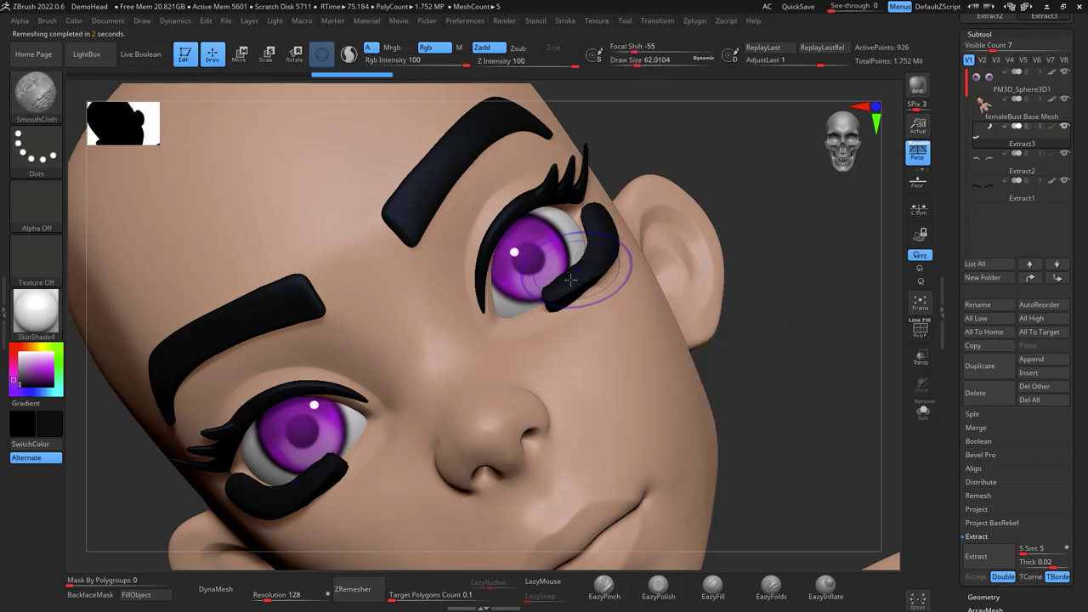
pyautogui.keyDown('shift'); pyautogui.moveTo(588, 269); pyautogui.dragTo(598, 223); pyautogui.keyUp('shift')
pyautogui.moveTo(781, 251); pyautogui.dragTo(821, 204)
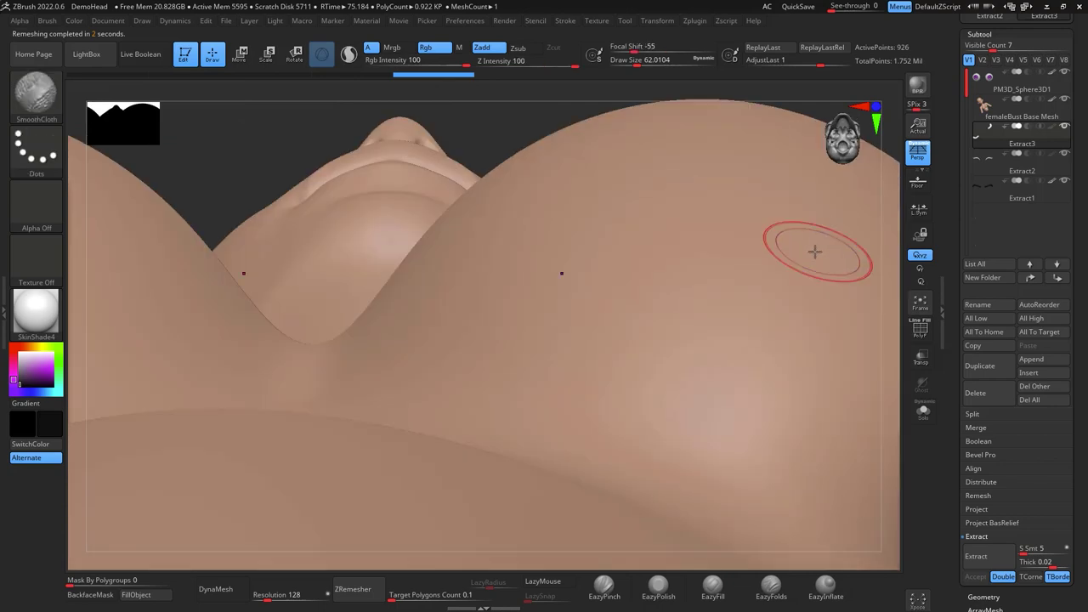
pyautogui.moveTo(889, 249)
pyautogui.mouseDown()
pyautogui.moveTo(860, 308)
pyautogui.moveTo(857, 269)
pyautogui.moveTo(787, 284)
pyautogui.mouseUp()
# Shape the lower eyelash strips along the lid with the Move brush at a draw size of about 54 and smooth their ends
pyautogui.press('b')
pyautogui.press('m')
pyautogui.press('v')
pyautogui.press('space')
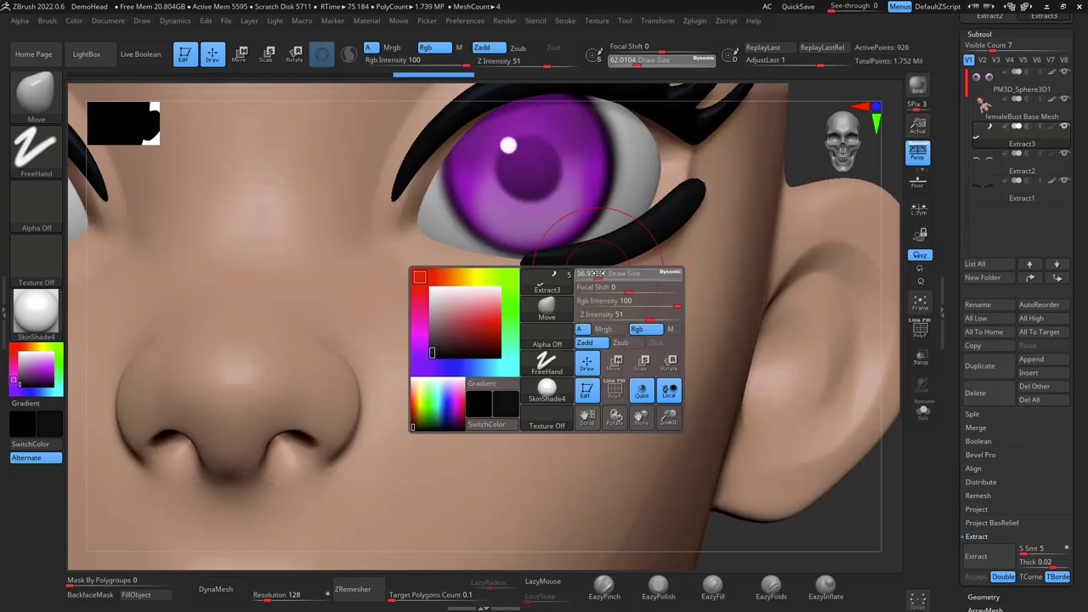
pyautogui.moveTo(604, 274)
pyautogui.mouseDown()
pyautogui.moveTo(599, 255)
pyautogui.moveTo(595, 267)
pyautogui.moveTo(541, 266)
pyautogui.moveTo(551, 266)
pyautogui.mouseUp()
pyautogui.keyDown('shift'); pyautogui.moveTo(683, 199); pyautogui.dragTo(678, 209); pyautogui.keyUp('shift')
pyautogui.moveTo(839, 155)
pyautogui.mouseDown()
pyautogui.moveTo(799, 109)
pyautogui.moveTo(777, 106)
pyautogui.mouseUp()
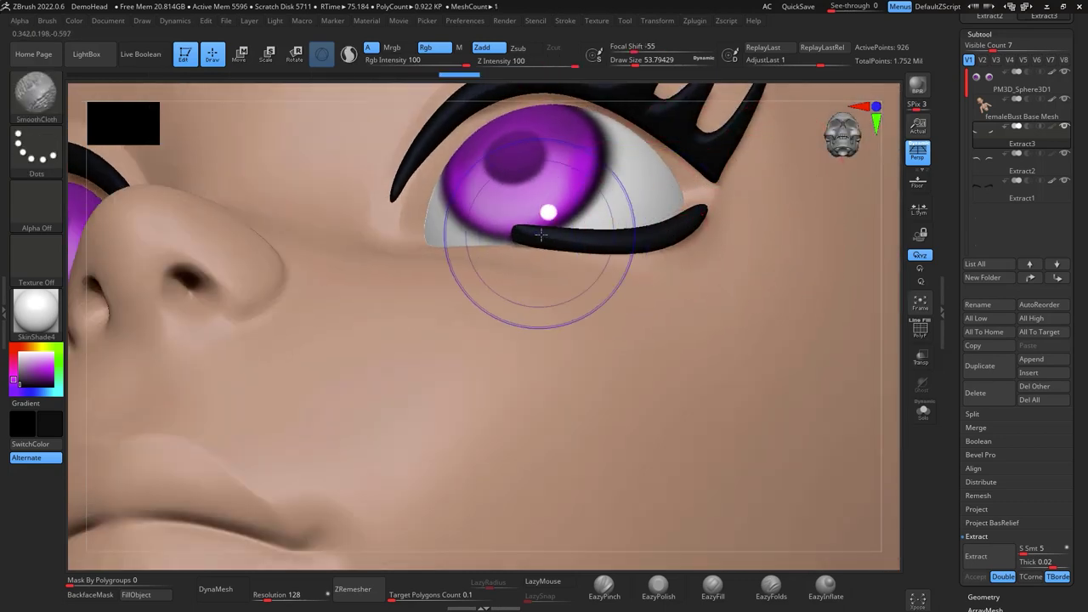
pyautogui.keyDown('shift'); pyautogui.moveTo(536, 239); pyautogui.dragTo(516, 240); pyautogui.keyUp('shift')
pyautogui.moveTo(903, 405); pyautogui.dragTo(738, 294)
pyautogui.moveTo(633, 311); pyautogui.dragTo(649, 304)
# Try to reposition the inner end of the lower eyelash strips with the Move brush and undo those strokes
pyautogui.moveTo(758, 246)
pyautogui.mouseDown()
pyautogui.moveTo(821, 328)
pyautogui.moveTo(757, 284)
pyautogui.moveTo(769, 320)
pyautogui.mouseUp()
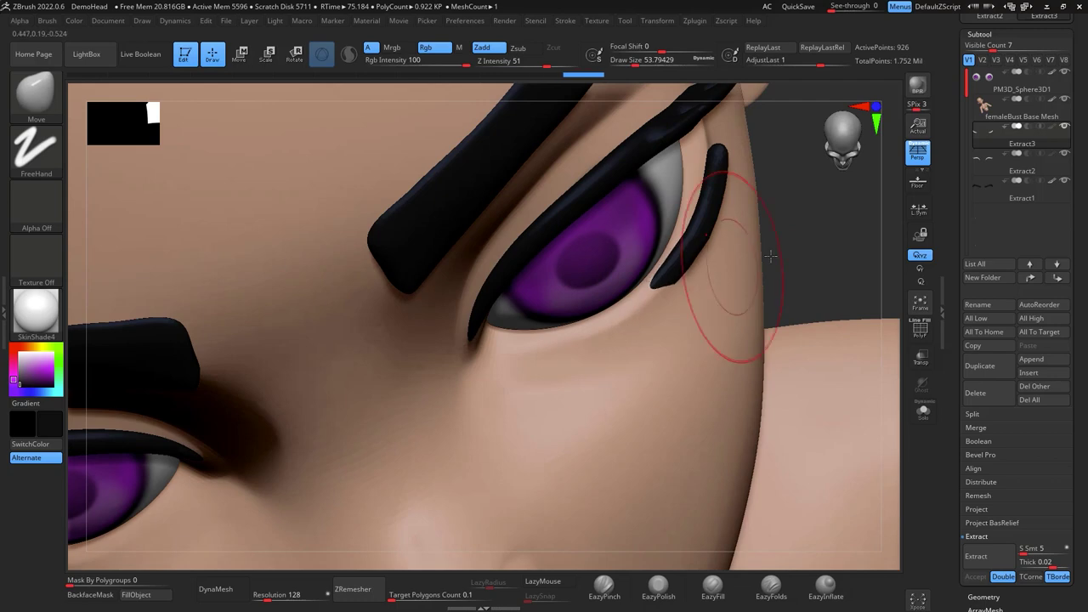
pyautogui.moveTo(794, 254); pyautogui.dragTo(756, 175)
pyautogui.moveTo(626, 304); pyautogui.dragTo(639, 291)
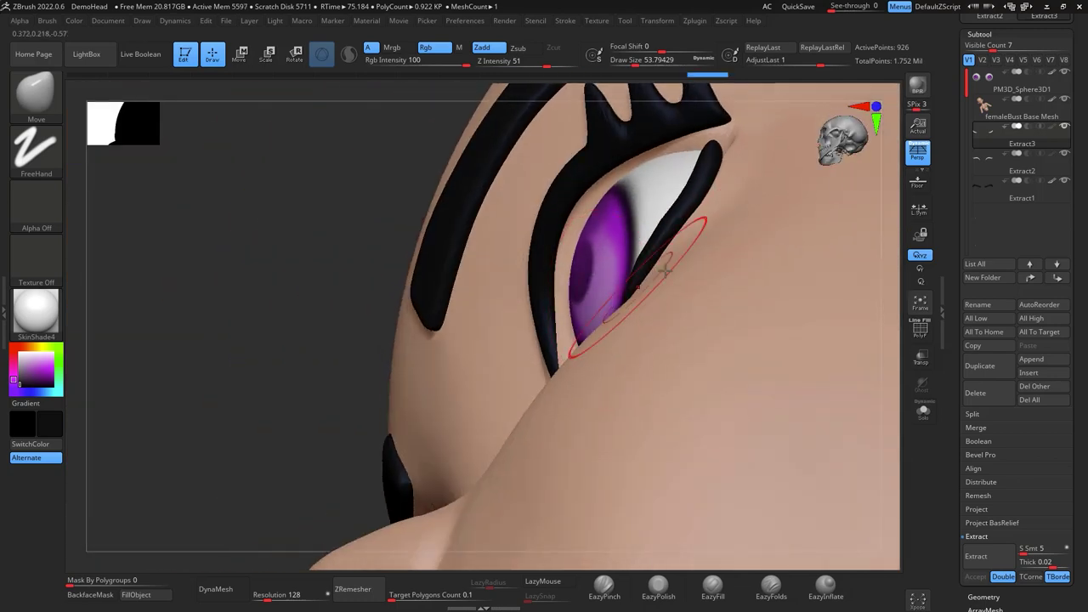
pyautogui.moveTo(898, 373); pyautogui.dragTo(786, 272)
pyautogui.hotkey('ctrl', 'z')
pyautogui.hotkey('ctrl', 'z')
pyautogui.hotkey('ctrl', 'z')
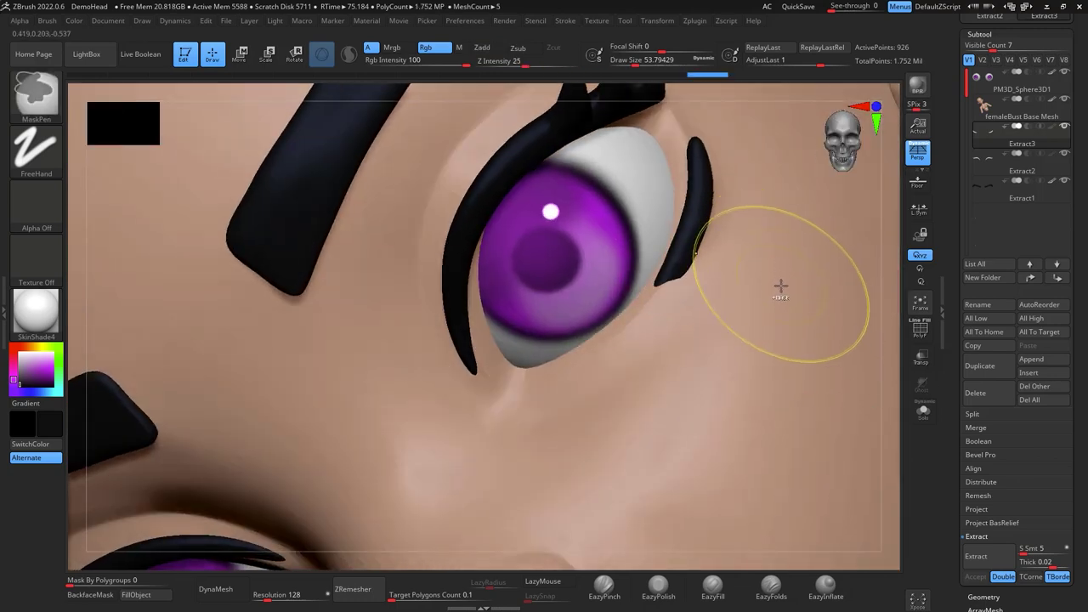
pyautogui.hotkey('ctrl', 'z')
pyautogui.hotkey('ctrl', 'z')
# Extend the inner end of the lower eyelash strips along the lid and smooth it to a thin point
pyautogui.moveTo(886, 366); pyautogui.dragTo(883, 372)
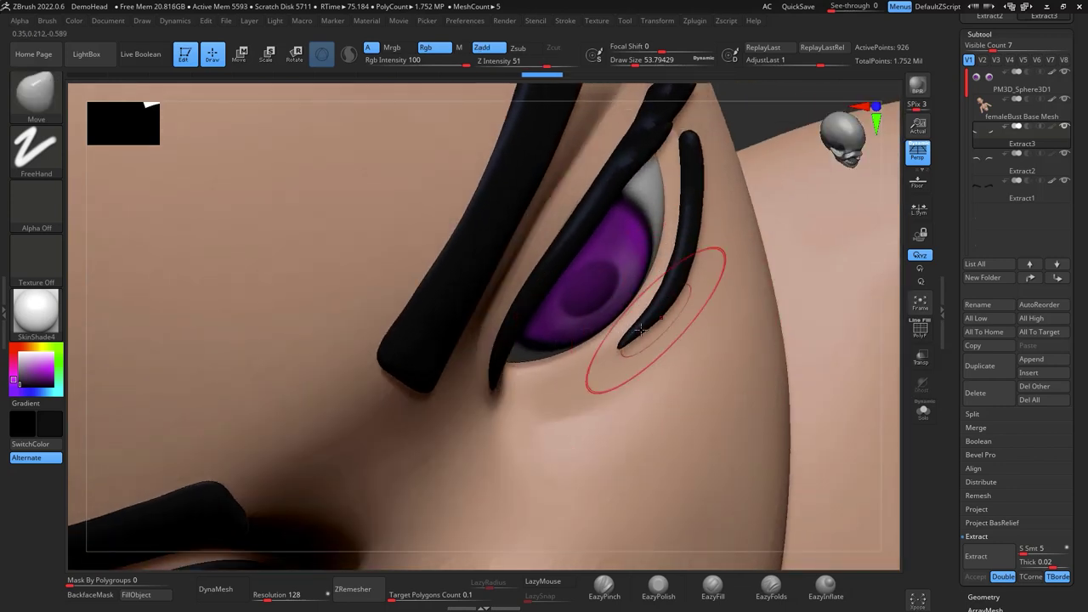
pyautogui.moveTo(642, 329); pyautogui.dragTo(622, 340)
pyautogui.moveTo(889, 265); pyautogui.dragTo(840, 232)
pyautogui.moveTo(607, 333)
pyautogui.keyDown('shift'); pyautogui.mouseDown()
pyautogui.moveTo(685, 231)
pyautogui.moveTo(610, 341)
pyautogui.mouseUp(); pyautogui.keyUp('shift')
pyautogui.keyDown('shift'); pyautogui.moveTo(704, 187); pyautogui.dragTo(728, 151); pyautogui.keyUp('shift')
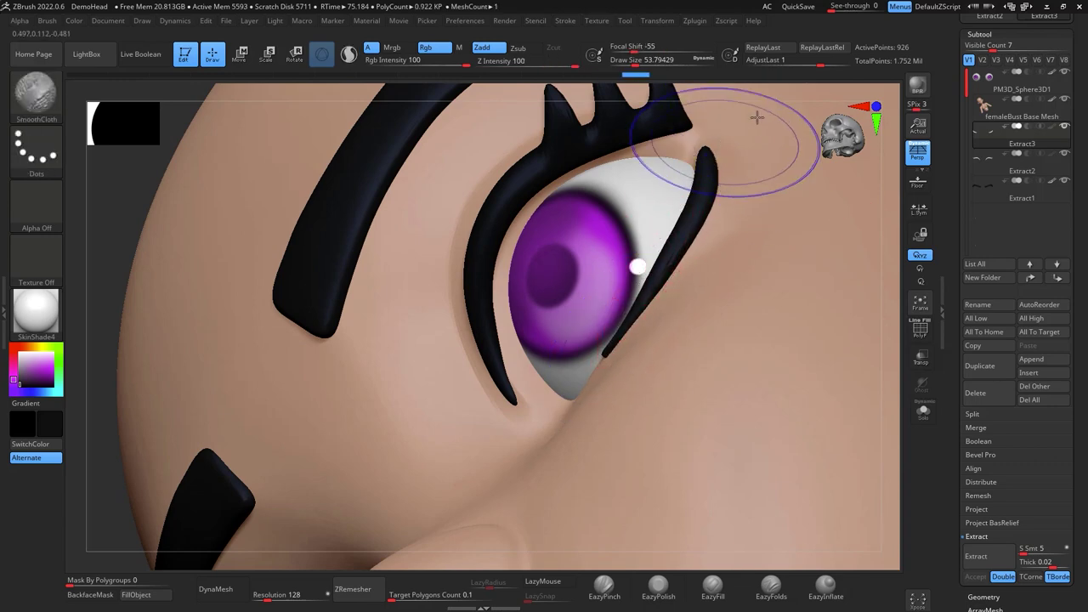
# Fit the outer end of the lower eyelash strips against the eye corner with the Move brush
pyautogui.moveTo(895, 340); pyautogui.dragTo(874, 263)
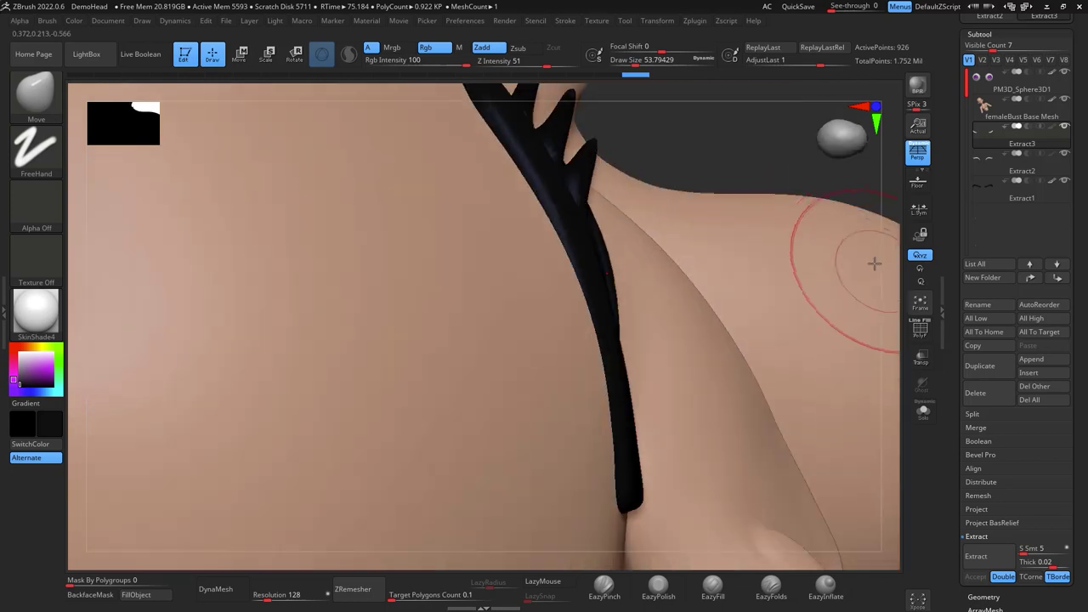
pyautogui.moveTo(777, 165); pyautogui.dragTo(753, 163)
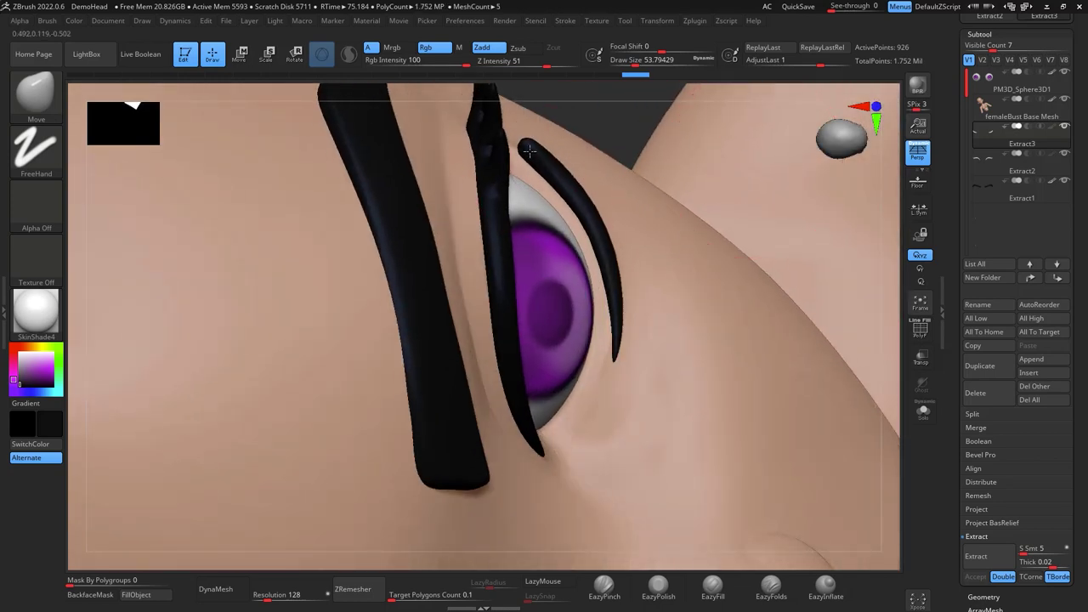
pyautogui.moveTo(537, 153)
pyautogui.mouseDown()
pyautogui.moveTo(525, 149)
pyautogui.moveTo(695, 204)
pyautogui.mouseUp()
pyautogui.moveTo(639, 111)
pyautogui.mouseDown()
pyautogui.moveTo(616, 109)
pyautogui.moveTo(692, 156)
pyautogui.mouseUp()
# Pull three pointed lashes from the outer part of the lower eyelash strips with the SnakeHook brush at a draw size of about 11, and remesh
pyautogui.press('b')
pyautogui.press('s')
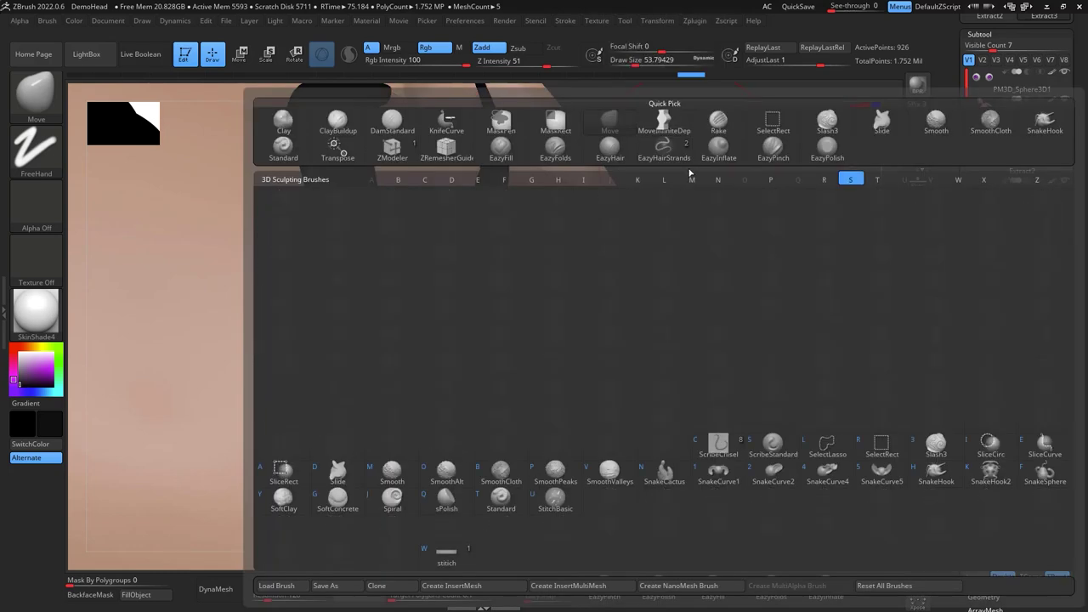
pyautogui.press('h')
pyautogui.press('space')
pyautogui.moveTo(685, 194); pyautogui.dragTo(673, 194)
pyautogui.moveTo(701, 155); pyautogui.dragTo(668, 130)
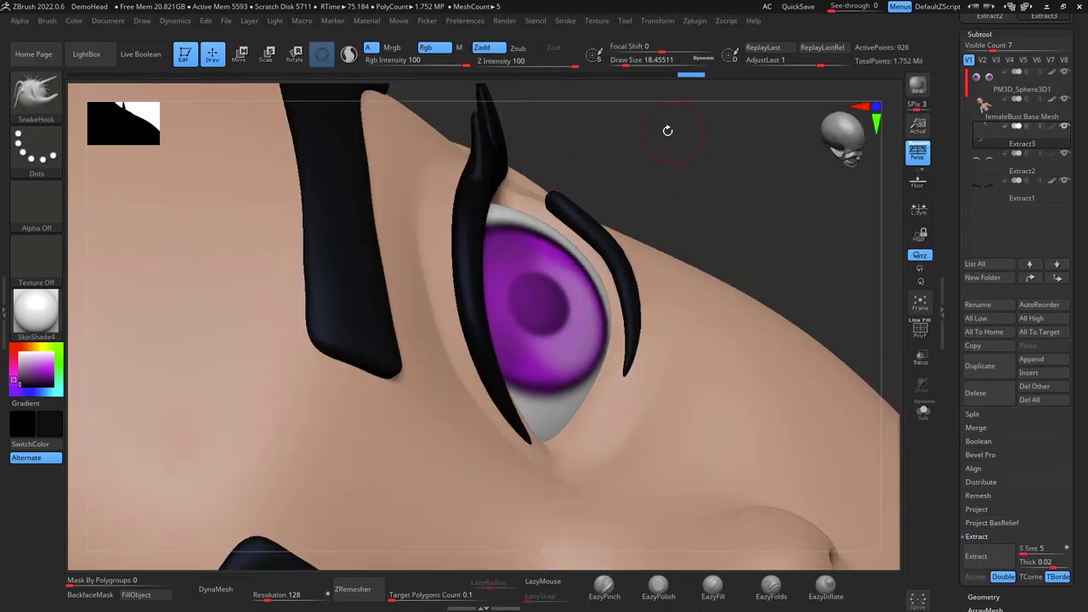
pyautogui.press('space')
pyautogui.moveTo(587, 203); pyautogui.dragTo(575, 203)
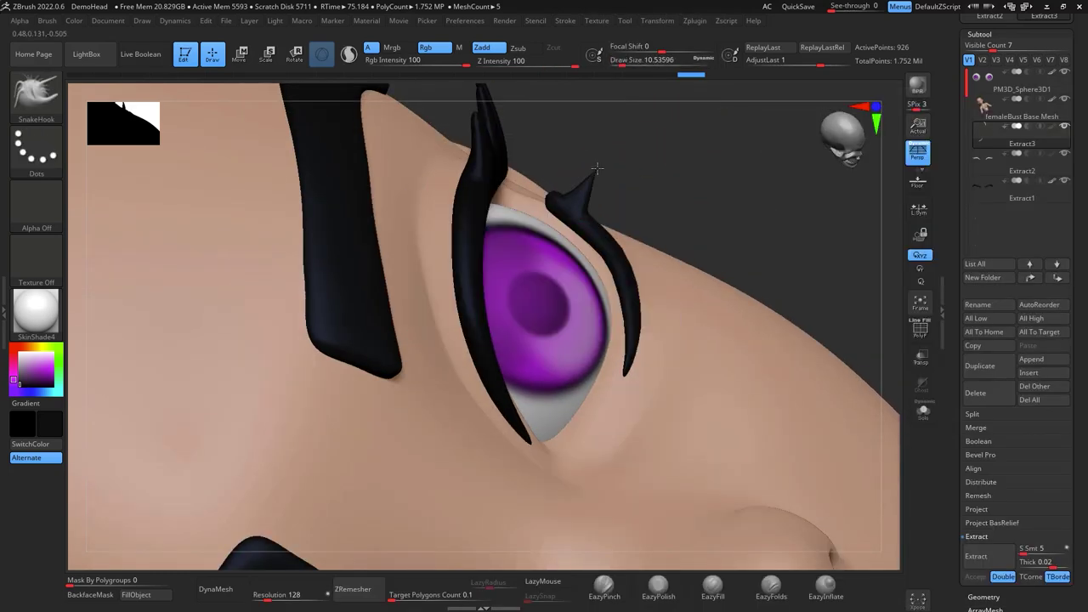
pyautogui.moveTo(597, 168); pyautogui.dragTo(598, 167)
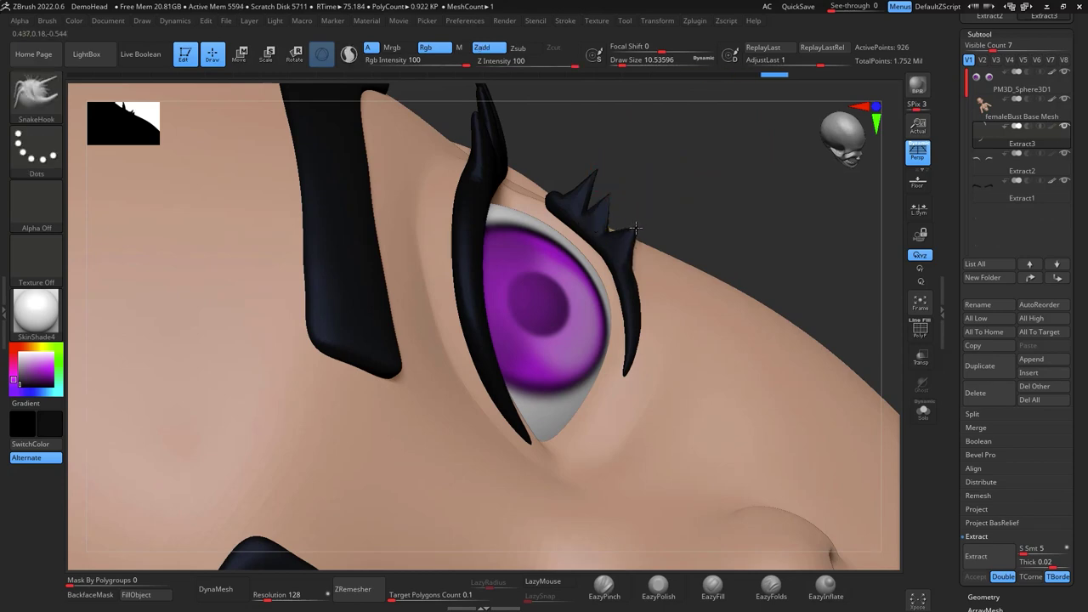
pyautogui.moveTo(690, 165); pyautogui.dragTo(767, 174)
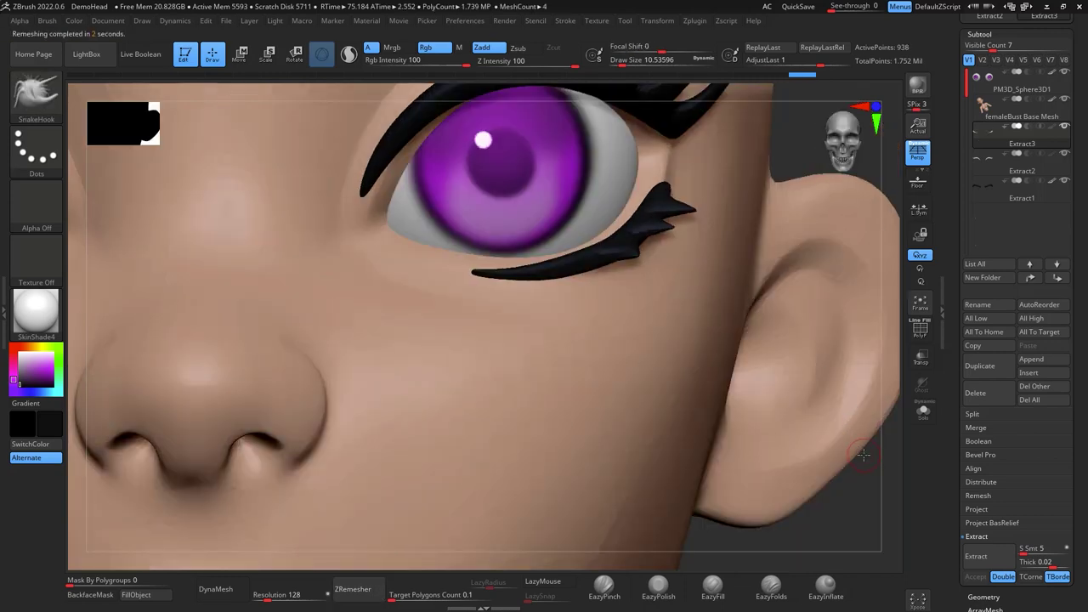
# Adjust the pointed lower lashes with the Move brush at a draw size of about 17 so they follow the face
pyautogui.moveTo(863, 456); pyautogui.dragTo(888, 497)
pyautogui.keyDown('shift'); pyautogui.moveTo(764, 224); pyautogui.dragTo(794, 231); pyautogui.keyUp('shift')
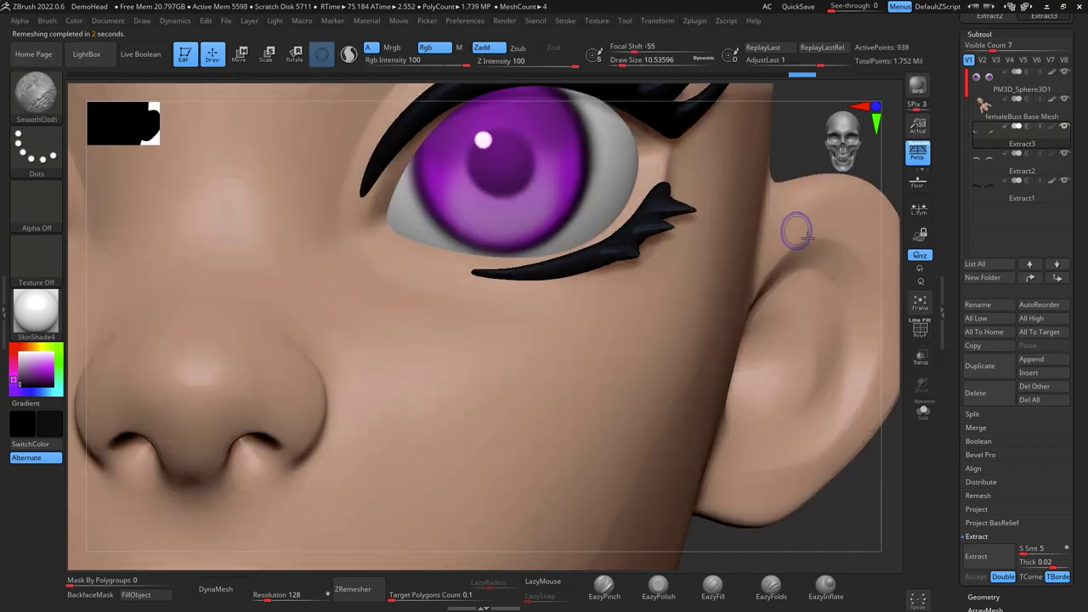
pyautogui.press('b')
pyautogui.press('m')
pyautogui.press('v')
pyautogui.press('space')
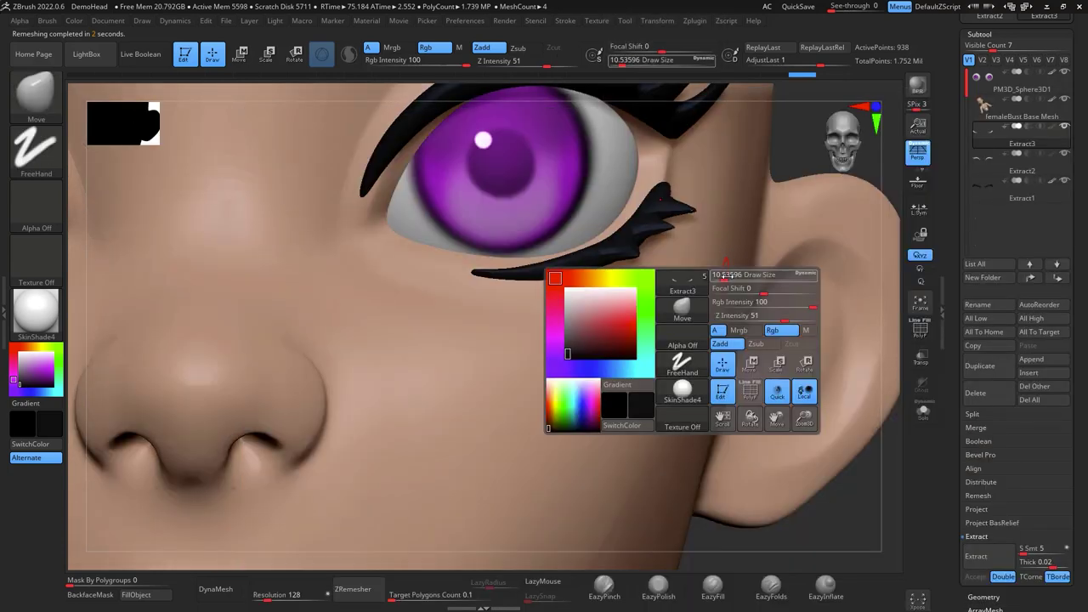
pyautogui.moveTo(724, 277); pyautogui.dragTo(736, 276)
pyautogui.moveTo(902, 421); pyautogui.dragTo(897, 311)
pyautogui.press('space')
pyautogui.moveTo(773, 257); pyautogui.dragTo(759, 256)
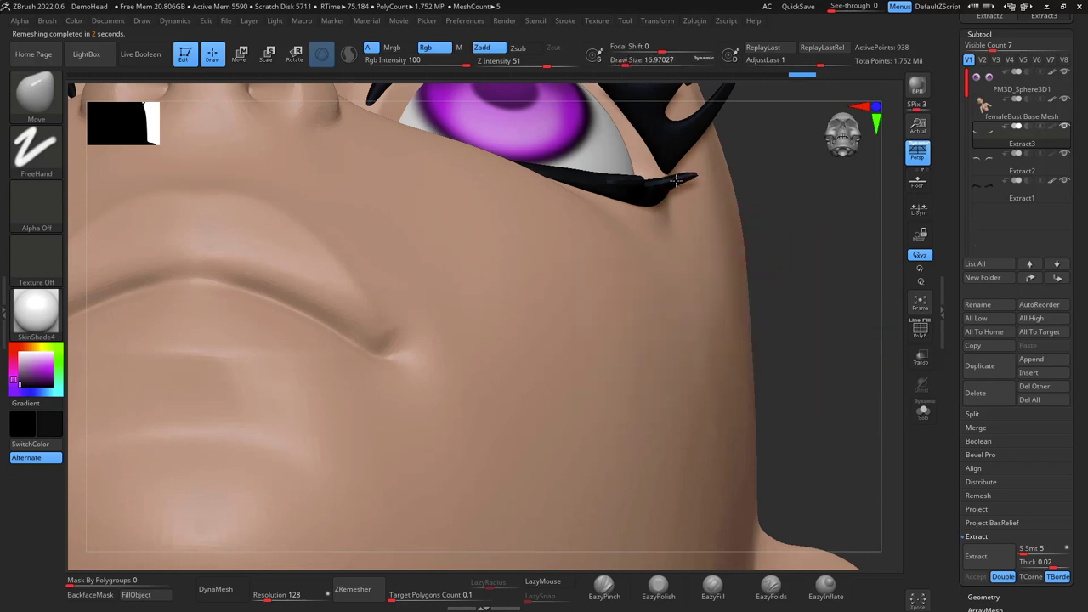
pyautogui.moveTo(676, 180); pyautogui.dragTo(635, 182)
pyautogui.moveTo(824, 225); pyautogui.dragTo(838, 345)
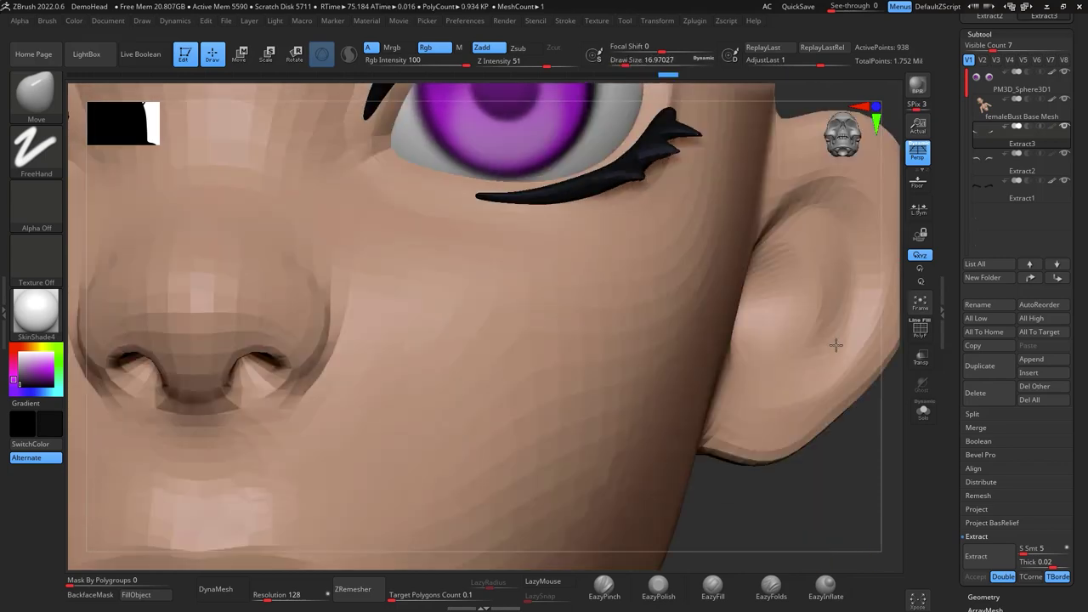
pyautogui.moveTo(872, 434)
pyautogui.keyDown('alt'); pyautogui.mouseDown()
pyautogui.moveTo(831, 289)
pyautogui.moveTo(845, 349)
pyautogui.moveTo(819, 316)
pyautogui.moveTo(822, 345)
pyautogui.mouseUp(); pyautogui.keyUp('alt')
# Refine and smooth the inner part of the lower eyelashes at a draw size of about 33, and check the whole bust
pyautogui.press('b')
pyautogui.press('m')
pyautogui.press('v')
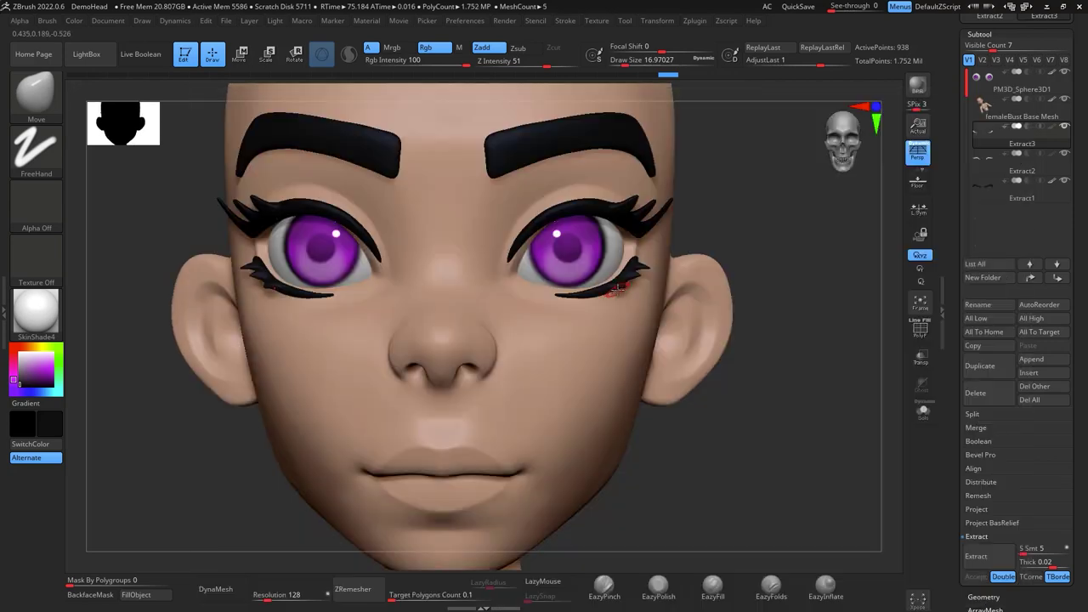
pyautogui.press('space')
pyautogui.click(620, 287)
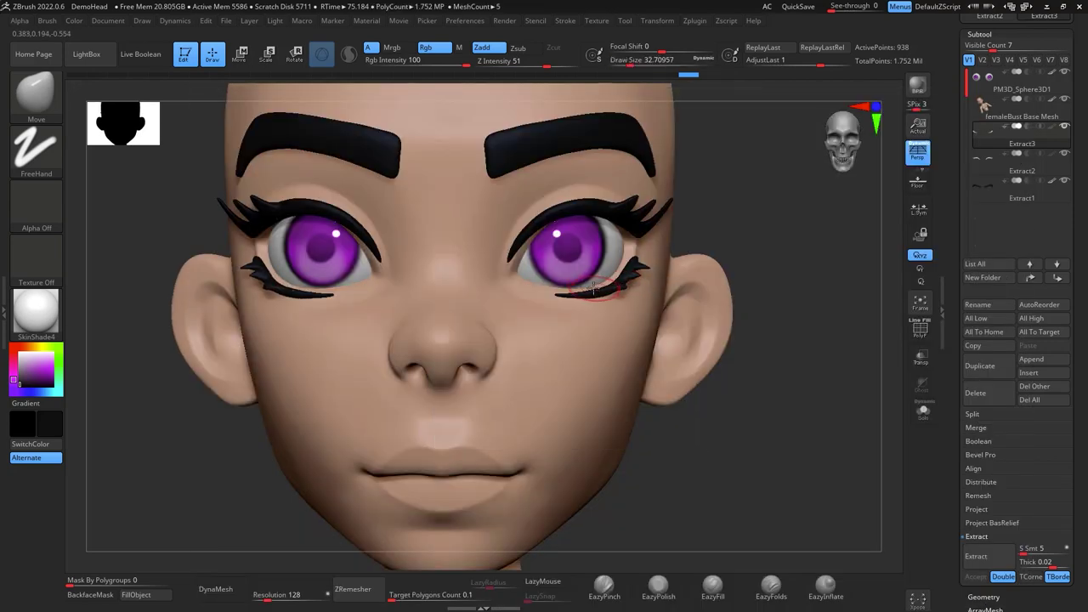
pyautogui.press('shift')
pyautogui.keyDown('shift'); pyautogui.moveTo(553, 295); pyautogui.dragTo(588, 291); pyautogui.keyUp('shift')
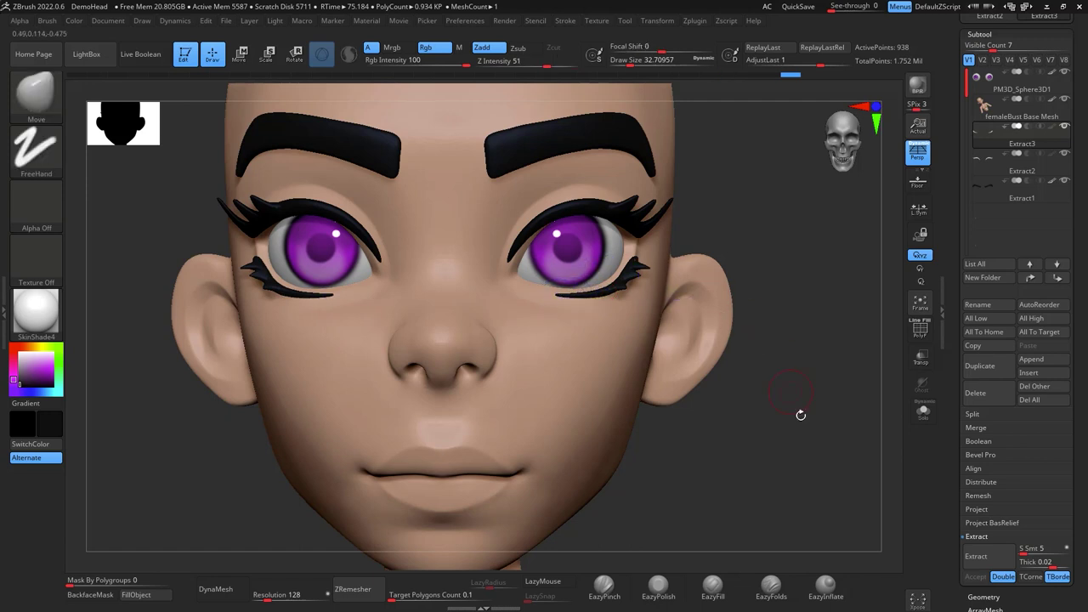
pyautogui.moveTo(799, 413)
pyautogui.keyDown('alt'); pyautogui.mouseDown()
pyautogui.moveTo(808, 316)
pyautogui.moveTo(814, 360)
pyautogui.mouseUp(); pyautogui.keyUp('alt')
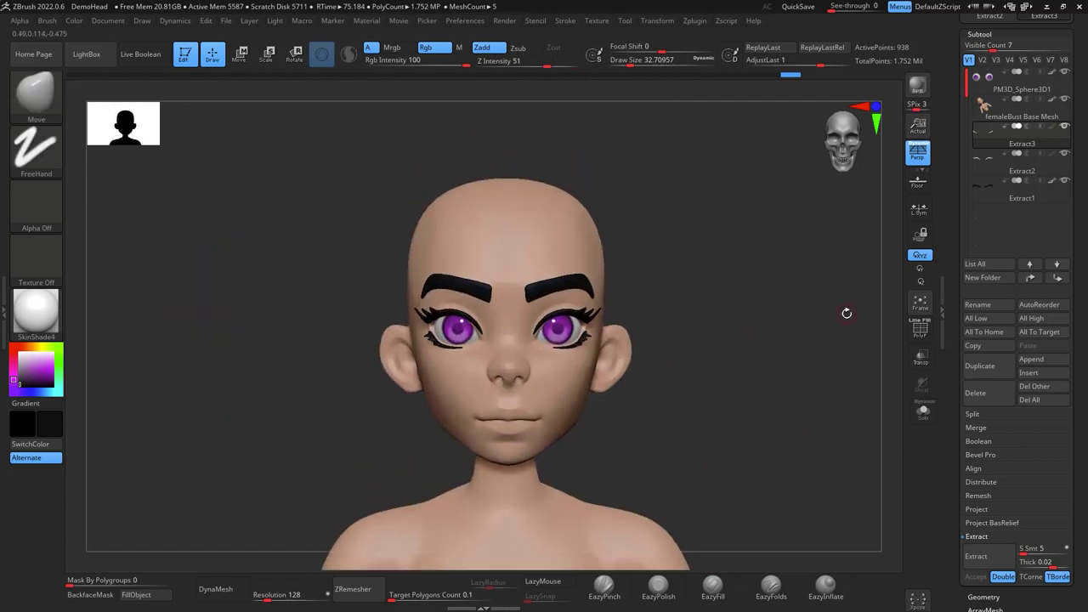
pyautogui.keyDown('alt'); pyautogui.moveTo(753, 326); pyautogui.dragTo(750, 220); pyautogui.keyUp('alt')
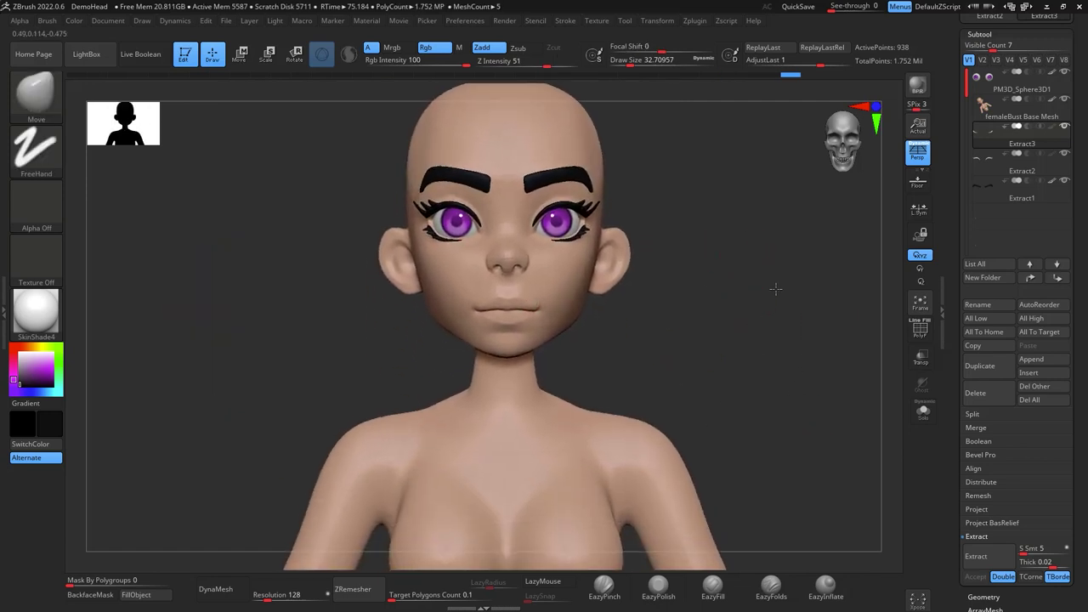
# Show the bust in side profile and set the MaskPen brush's stroke to Lasso
pyautogui.moveTo(774, 290); pyautogui.dragTo(723, 307)
pyautogui.keyDown('alt'); pyautogui.moveTo(834, 315); pyautogui.dragTo(774, 351); pyautogui.keyUp('alt')
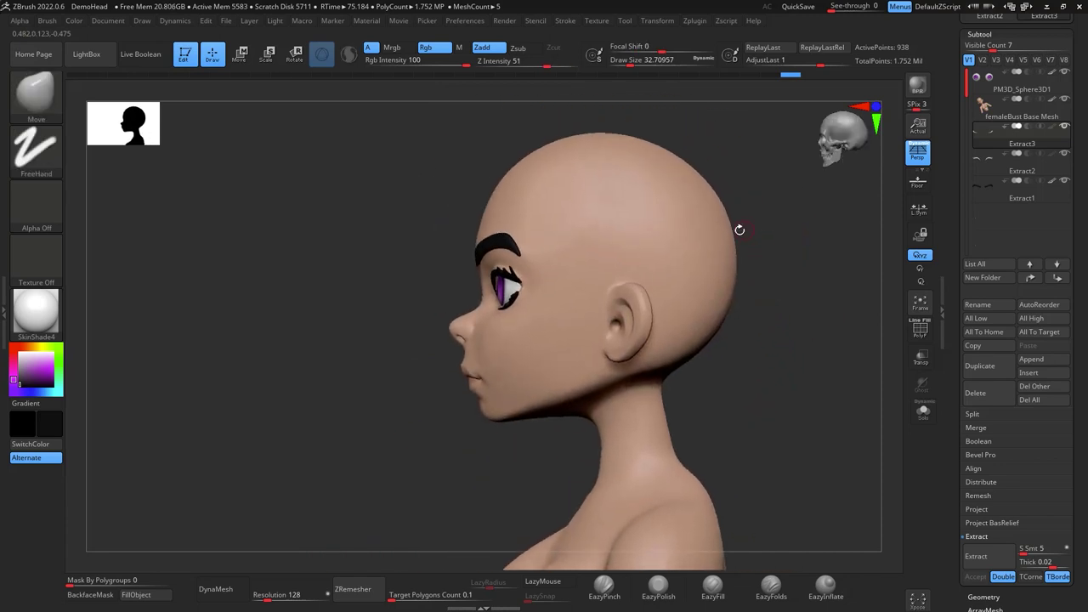
pyautogui.moveTo(800, 336)
pyautogui.keyDown('shift'); pyautogui.mouseDown()
pyautogui.moveTo(855, 338)
pyautogui.moveTo(821, 311)
pyautogui.moveTo(848, 342)
pyautogui.moveTo(801, 328)
pyautogui.moveTo(807, 300)
pyautogui.moveTo(812, 314)
pyautogui.moveTo(800, 316)
pyautogui.mouseUp(); pyautogui.keyUp('shift')
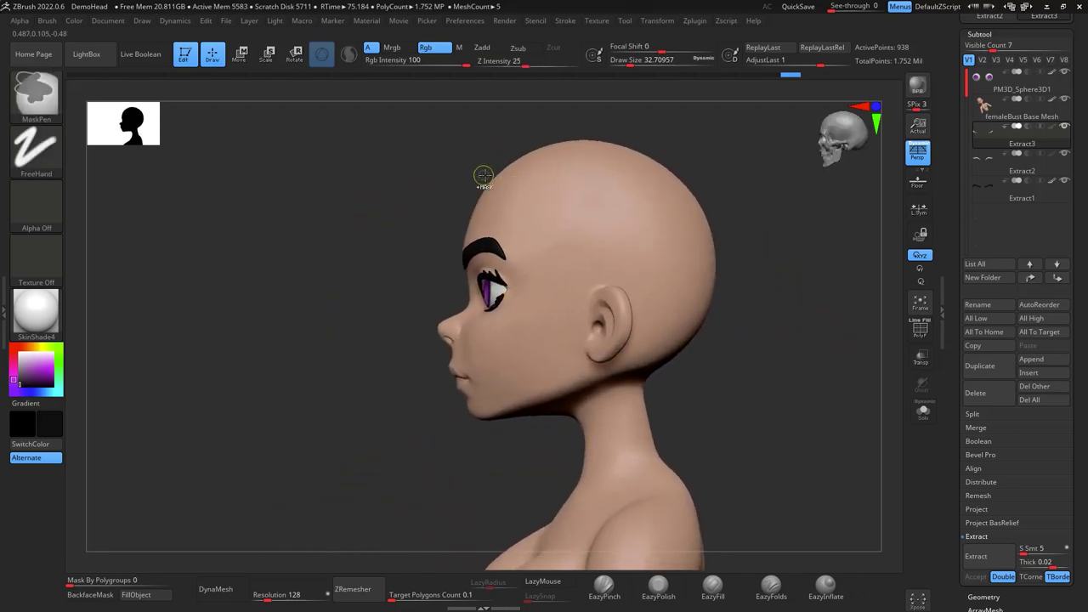
pyautogui.click(1012, 114)
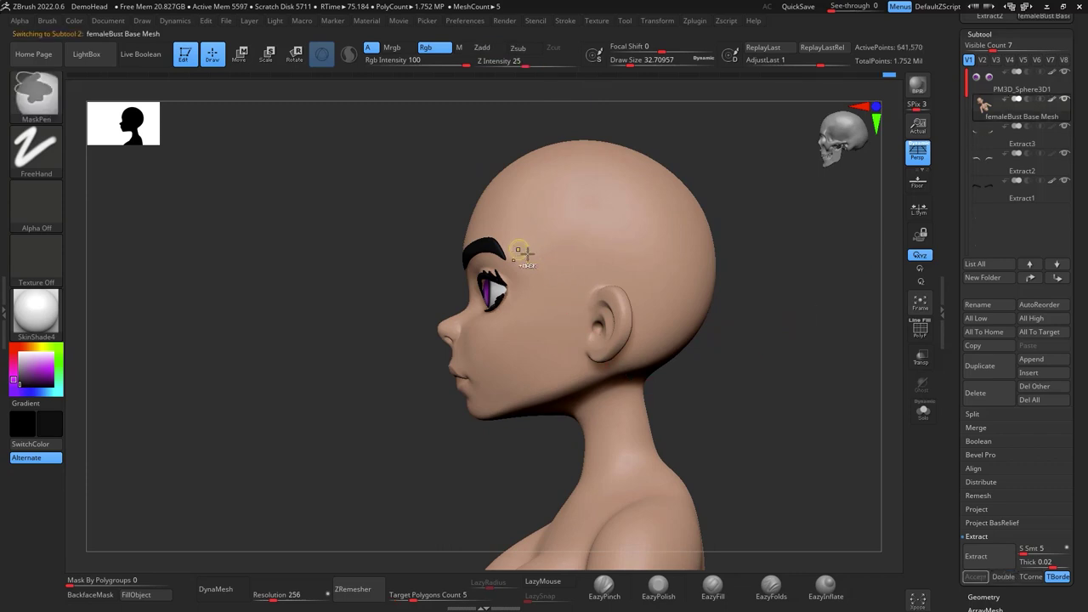
pyautogui.moveTo(801, 320); pyautogui.dragTo(858, 317)
pyautogui.click(1013, 144)
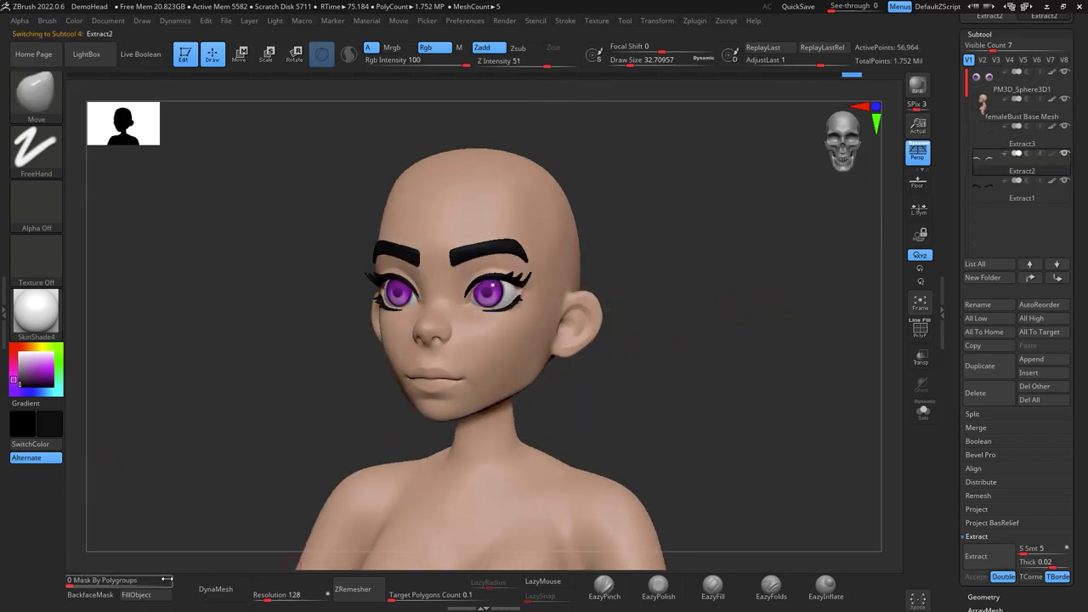
pyautogui.moveTo(718, 340)
pyautogui.mouseDown()
pyautogui.moveTo(736, 350)
pyautogui.moveTo(739, 296)
pyautogui.moveTo(775, 318)
pyautogui.moveTo(791, 311)
pyautogui.moveTo(759, 323)
pyautogui.moveTo(765, 343)
pyautogui.moveTo(774, 309)
pyautogui.mouseUp()
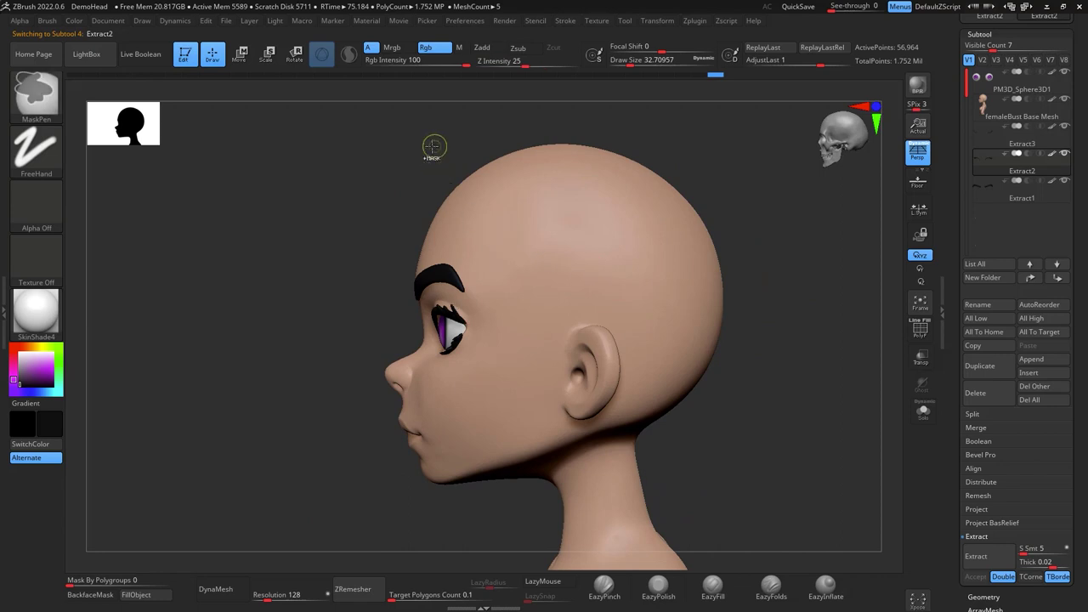
pyautogui.moveTo(432, 147)
pyautogui.keyDown('ctrl'); pyautogui.mouseDown()
pyautogui.moveTo(484, 220)
pyautogui.moveTo(520, 230)
pyautogui.mouseUp(); pyautogui.keyUp('ctrl')
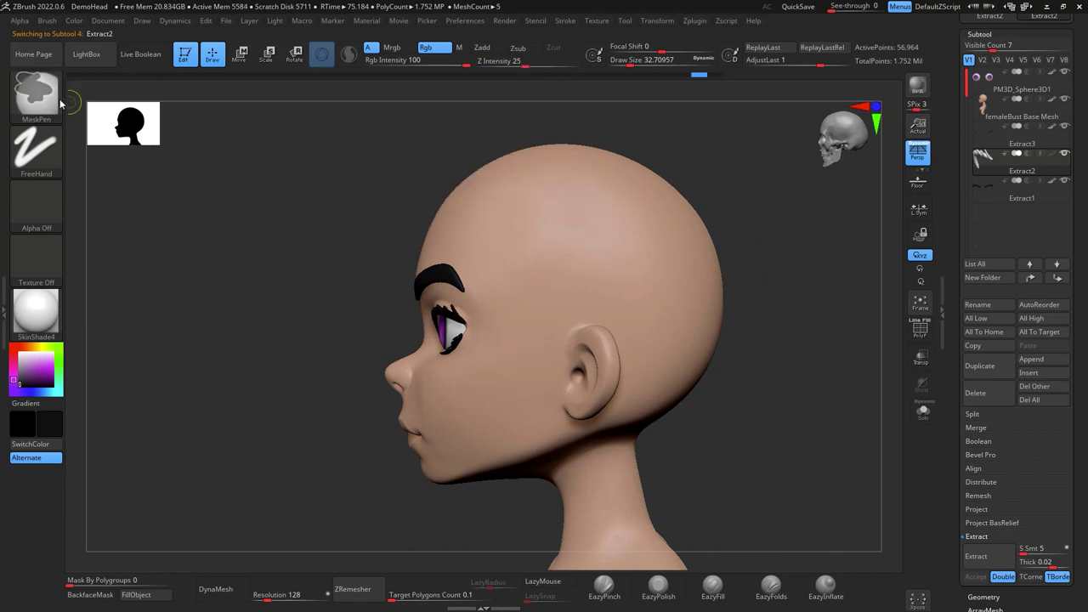
pyautogui.keyDown('ctrl'); pyautogui.click(58, 141); pyautogui.keyUp('ctrl')
pyautogui.keyDown('ctrl'); pyautogui.click(215, 186); pyautogui.keyUp('ctrl')
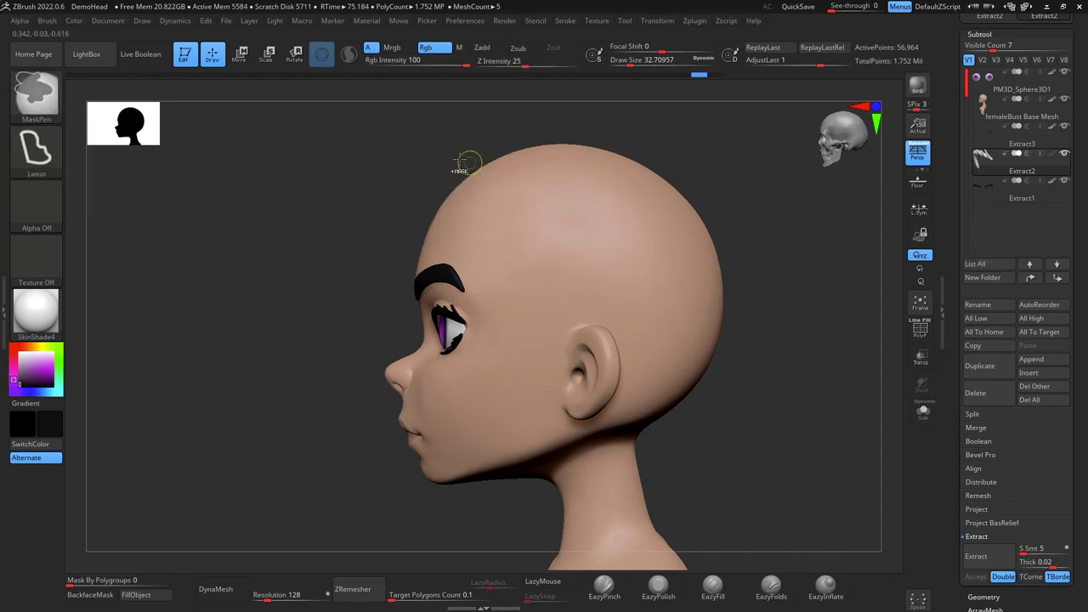
pyautogui.keyDown('ctrl'); pyautogui.moveTo(413, 189); pyautogui.dragTo(493, 213); pyautogui.keyUp('ctrl')
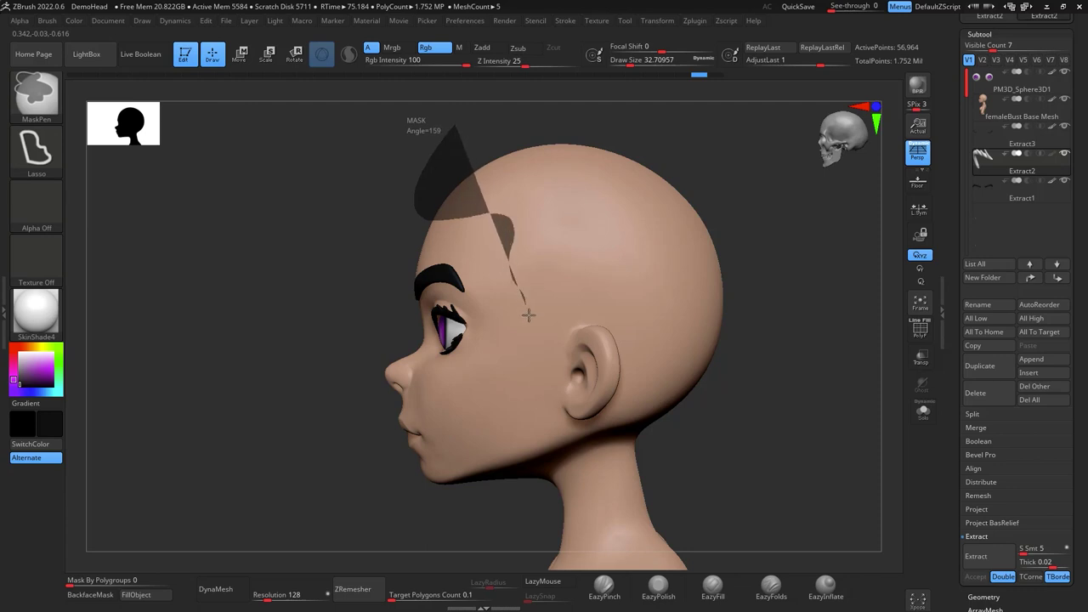
pyautogui.moveTo(527, 315)
pyautogui.keyDown('ctrl'); pyautogui.mouseDown()
pyautogui.moveTo(625, 340)
pyautogui.moveTo(729, 433)
pyautogui.moveTo(602, 101)
pyautogui.moveTo(590, 97)
pyautogui.mouseUp(); pyautogui.keyUp('ctrl')
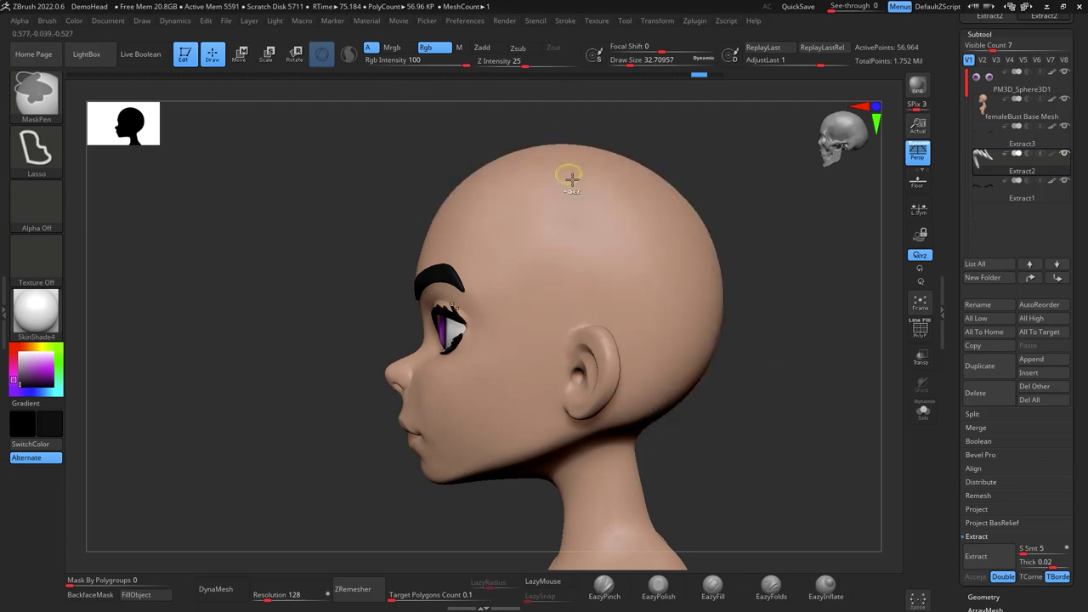
pyautogui.click(1018, 116)
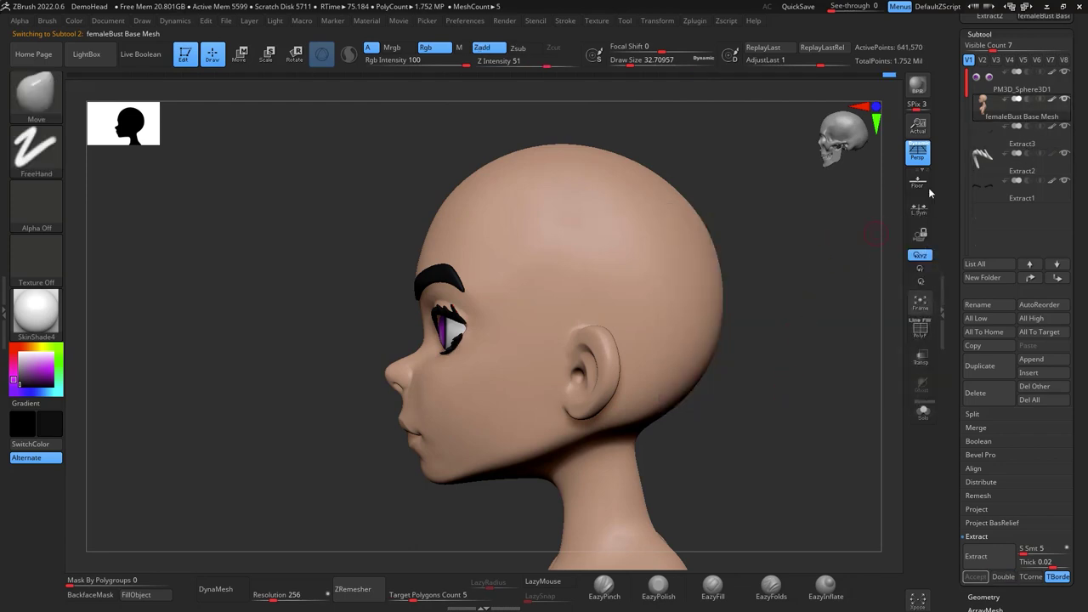
pyautogui.click(1009, 173)
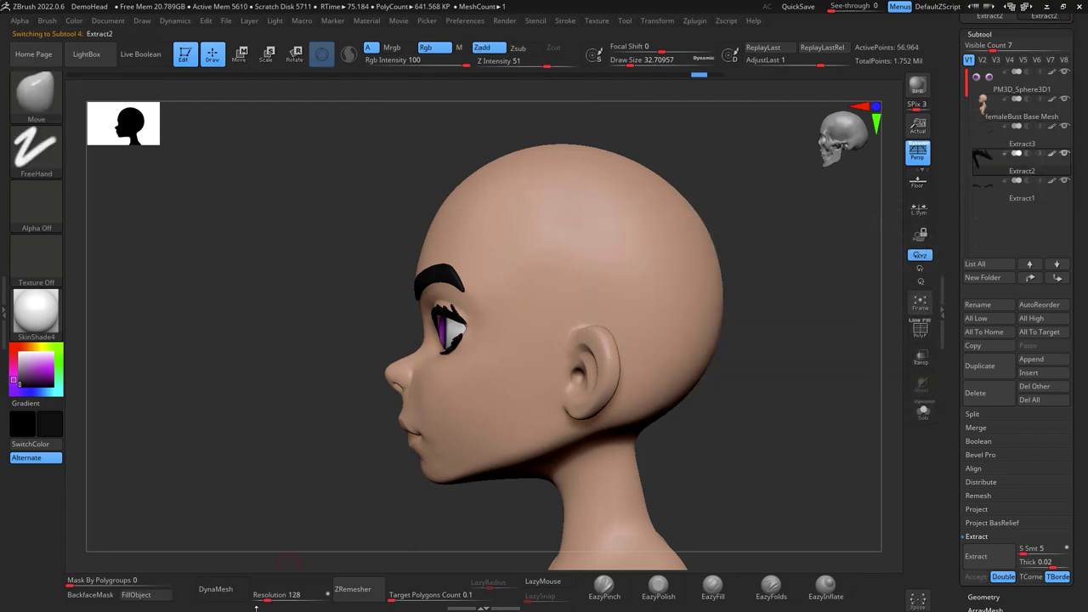
# Lasso-mask the scalp on the female bust base mesh along the hairline and behind the ear, in profile with perspective turned off
pyautogui.click(1015, 116)
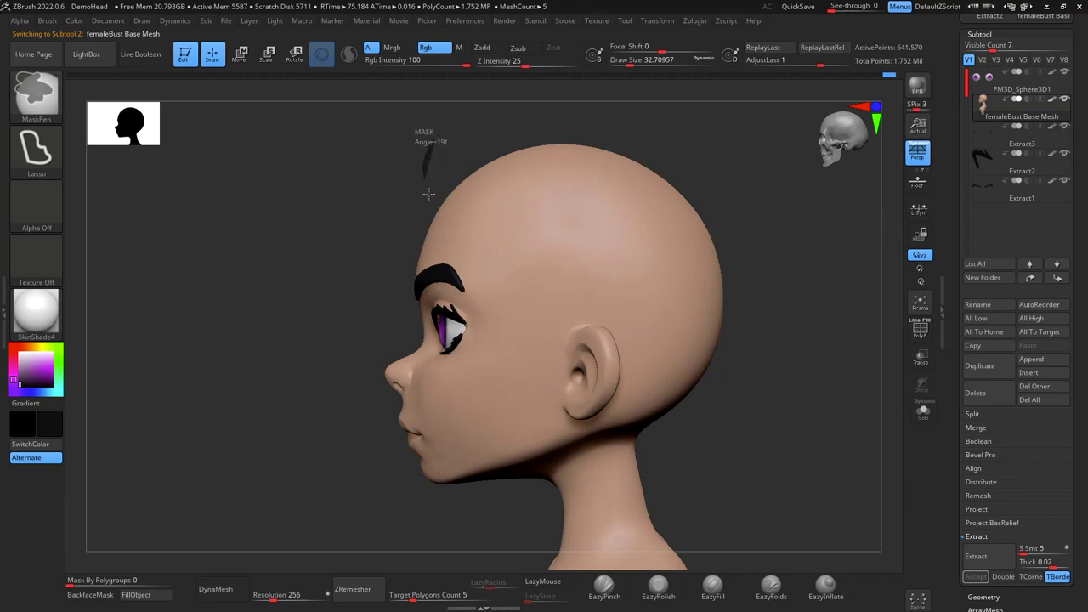
pyautogui.moveTo(429, 194); pyautogui.dragTo(537, 289)
pyautogui.moveTo(552, 330)
pyautogui.keyDown('ctrl'); pyautogui.mouseDown()
pyautogui.moveTo(593, 323)
pyautogui.moveTo(622, 379)
pyautogui.moveTo(783, 219)
pyautogui.moveTo(726, 114)
pyautogui.mouseUp(); pyautogui.keyUp('ctrl')
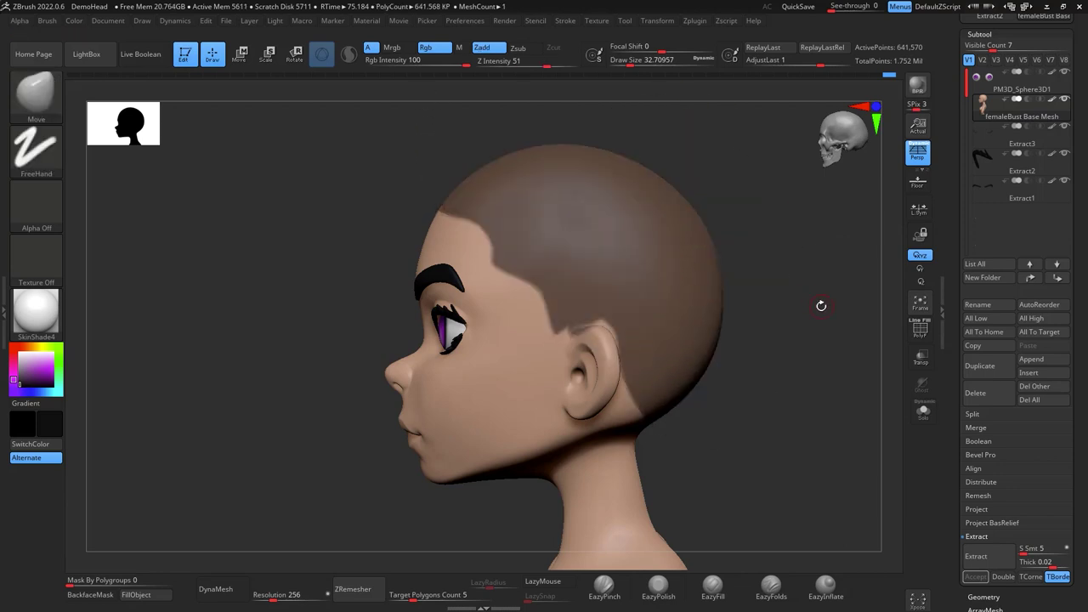
pyautogui.moveTo(821, 306); pyautogui.dragTo(831, 316)
pyautogui.keyDown('shift'); pyautogui.moveTo(791, 284); pyautogui.dragTo(784, 286); pyautogui.keyUp('shift')
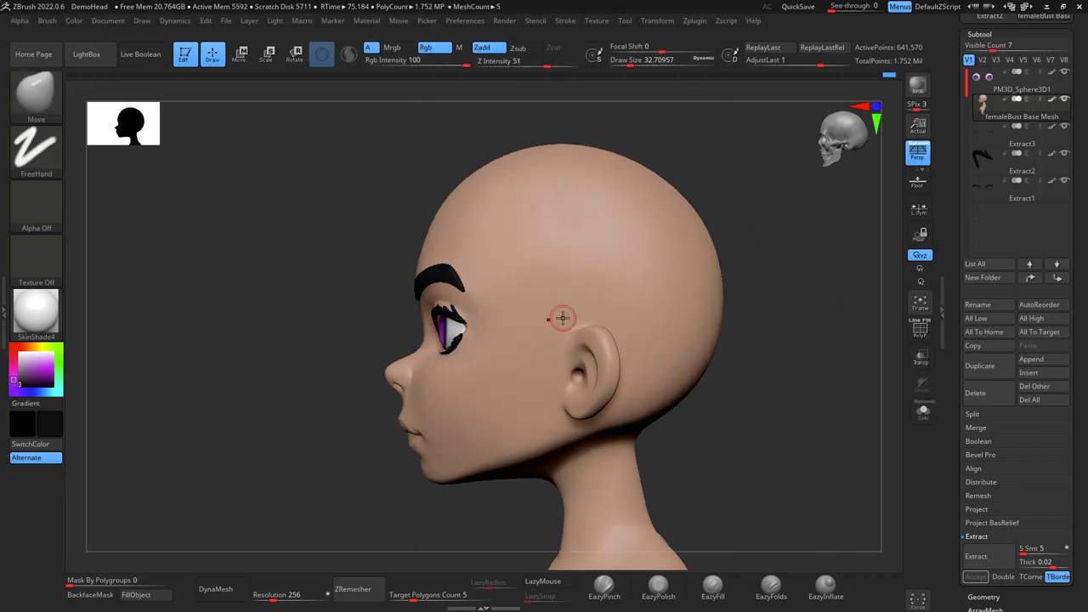
pyautogui.click(918, 152)
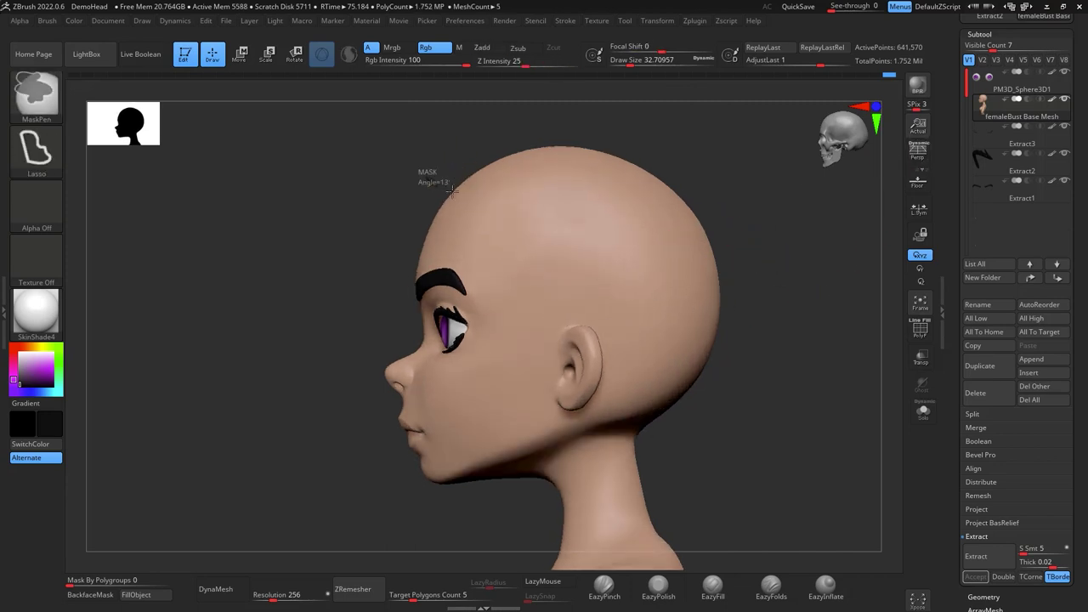
pyautogui.keyDown('ctrl'); pyautogui.moveTo(452, 190); pyautogui.dragTo(495, 268); pyautogui.keyUp('ctrl')
pyautogui.moveTo(532, 317)
pyautogui.keyDown('ctrl'); pyautogui.mouseDown()
pyautogui.moveTo(586, 349)
pyautogui.moveTo(625, 400)
pyautogui.moveTo(748, 213)
pyautogui.moveTo(515, 120)
pyautogui.moveTo(480, 138)
pyautogui.mouseUp(); pyautogui.keyUp('ctrl')
pyautogui.keyDown('shift'); pyautogui.moveTo(785, 294); pyautogui.dragTo(860, 323); pyautogui.keyUp('shift')
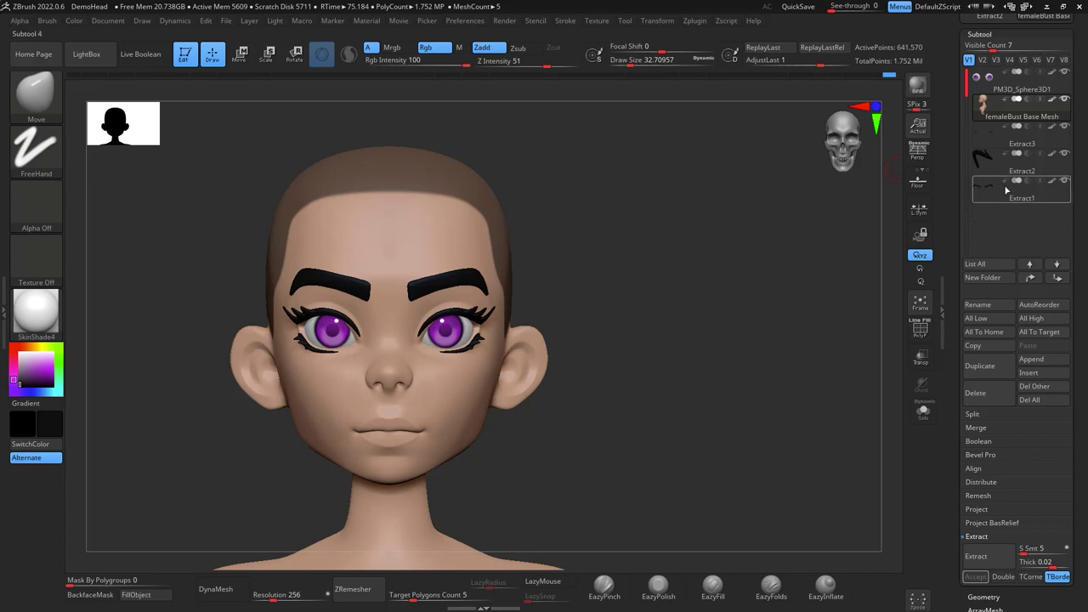
# Turn perspective on again and extract the masked scalp as a separate hair cap with a thickness of 0.04
pyautogui.click(917, 152)
pyautogui.keyDown('shift'); pyautogui.moveTo(785, 364); pyautogui.dragTo(862, 357); pyautogui.keyUp('shift')
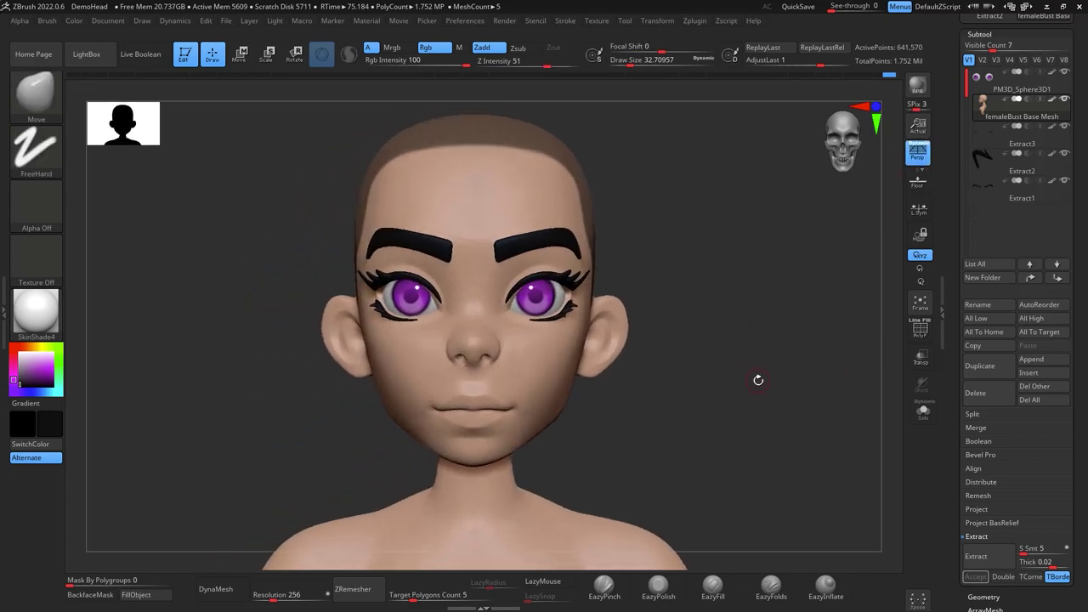
pyautogui.keyDown('alt'); pyautogui.moveTo(790, 369); pyautogui.dragTo(792, 407); pyautogui.keyUp('alt')
pyautogui.moveTo(850, 391); pyautogui.dragTo(777, 377)
pyautogui.moveTo(1077, 403); pyautogui.dragTo(1078, 295)
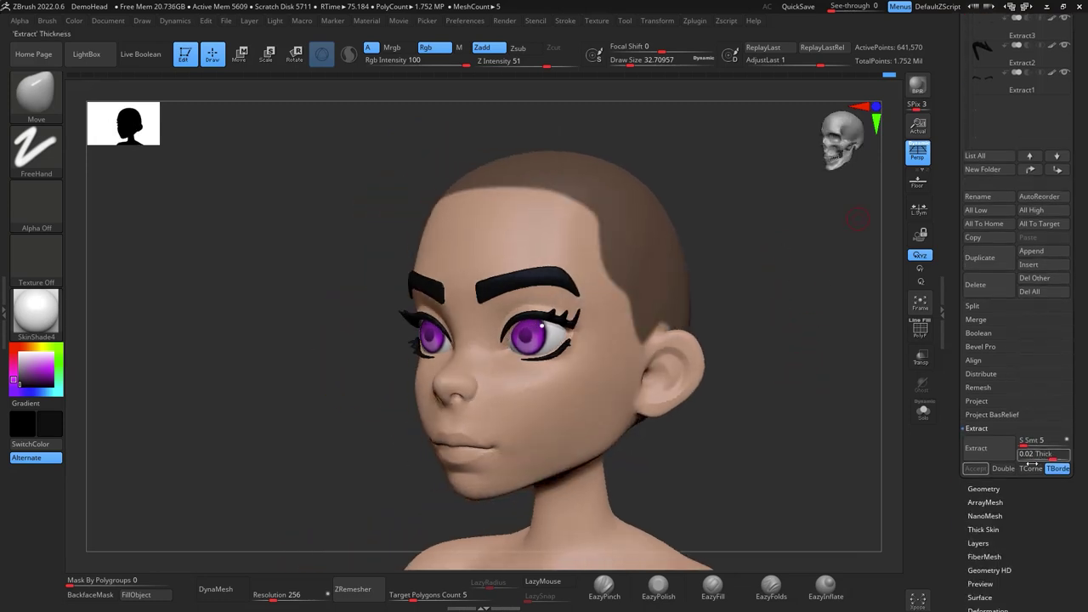
pyautogui.click(984, 451)
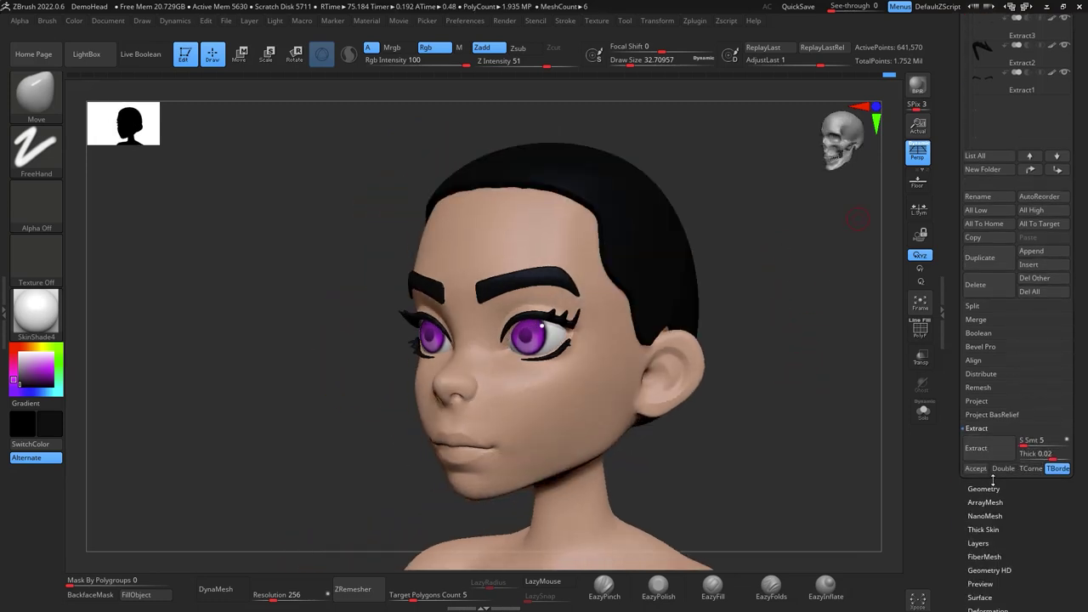
pyautogui.click(1040, 455)
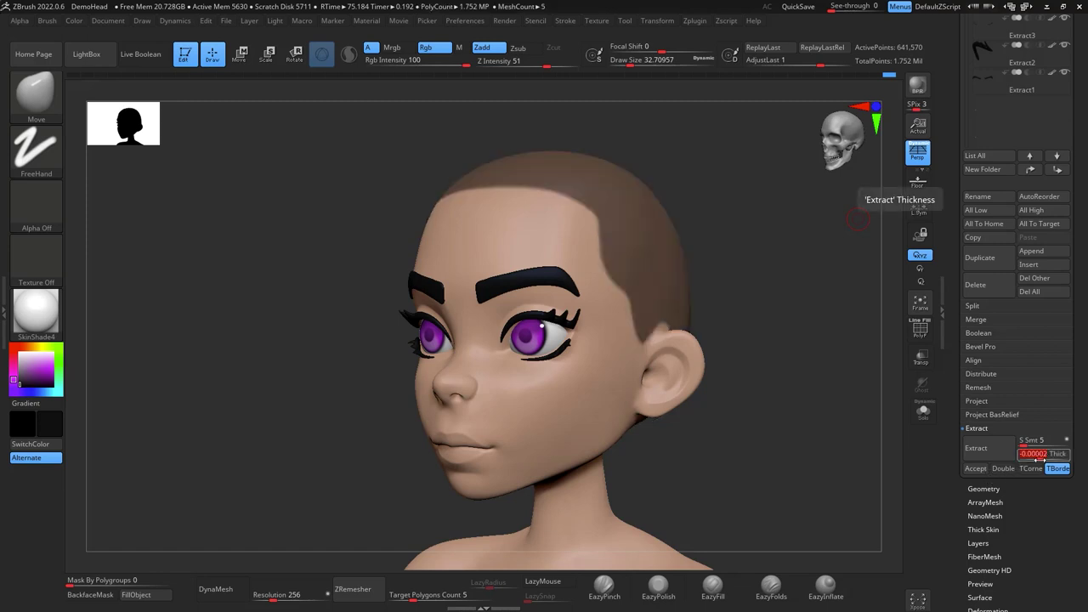
pyautogui.press('Return')
pyautogui.click(1008, 451)
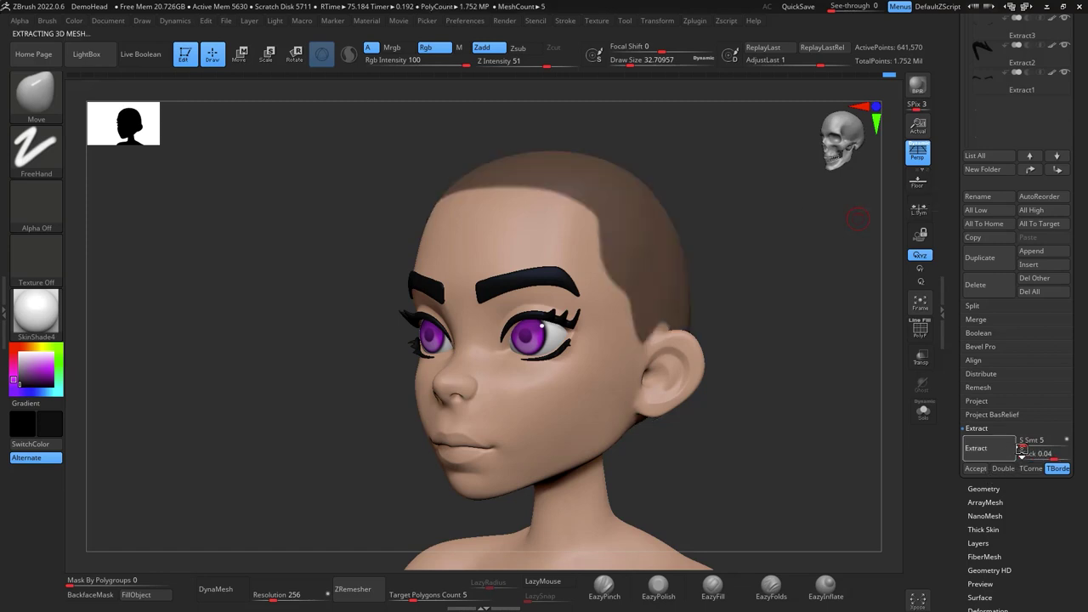
pyautogui.click(975, 469)
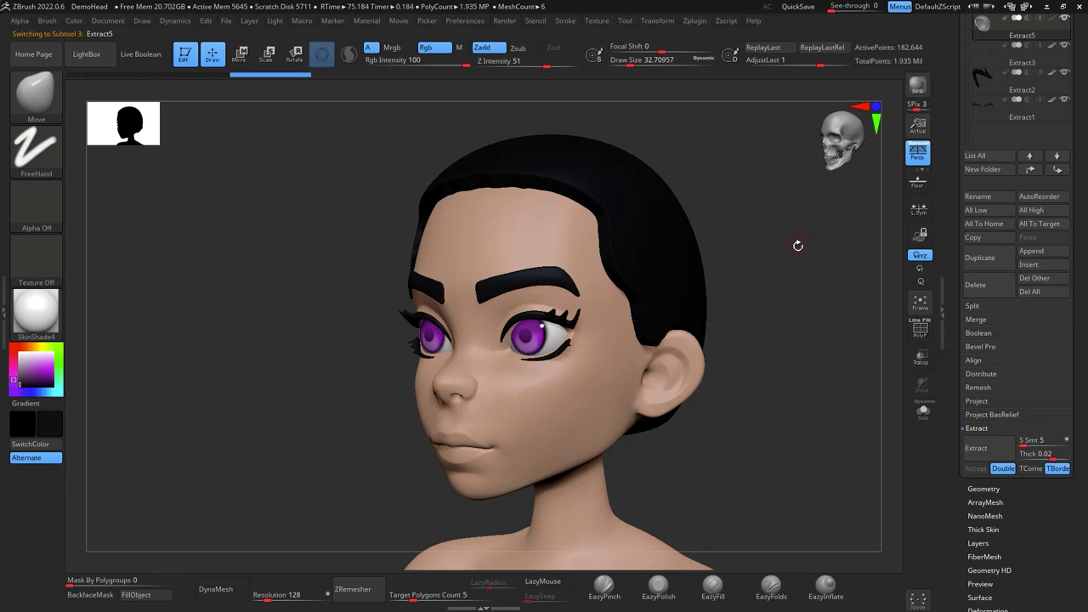
# Set the camera focal length to 85 mm and view the bust from the front
pyautogui.moveTo(797, 243); pyautogui.dragTo(807, 265)
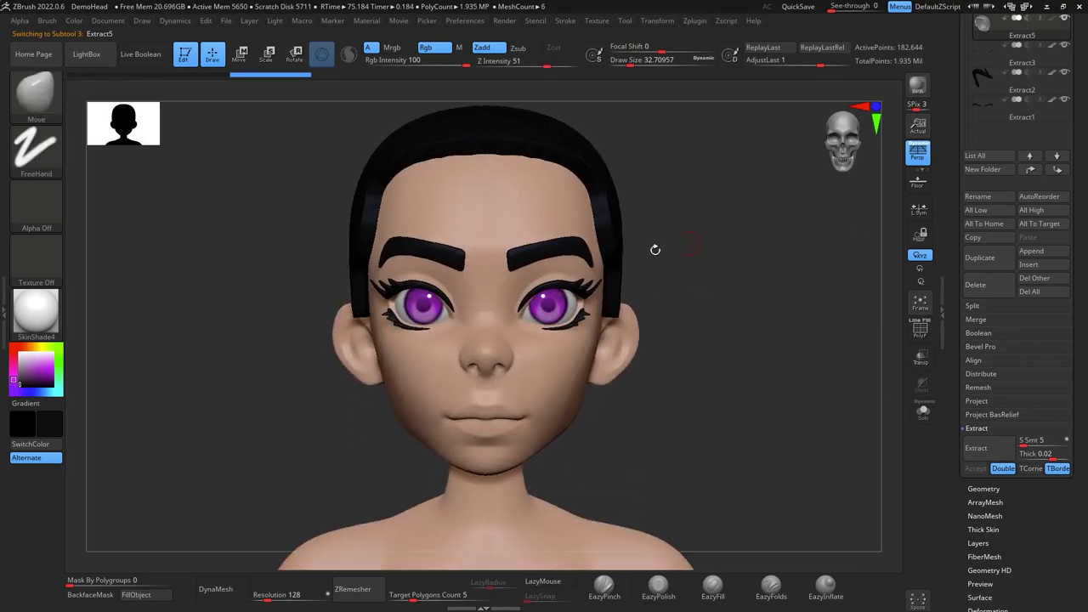
pyautogui.keyDown('alt'); pyautogui.moveTo(745, 303); pyautogui.dragTo(744, 327); pyautogui.keyUp('alt')
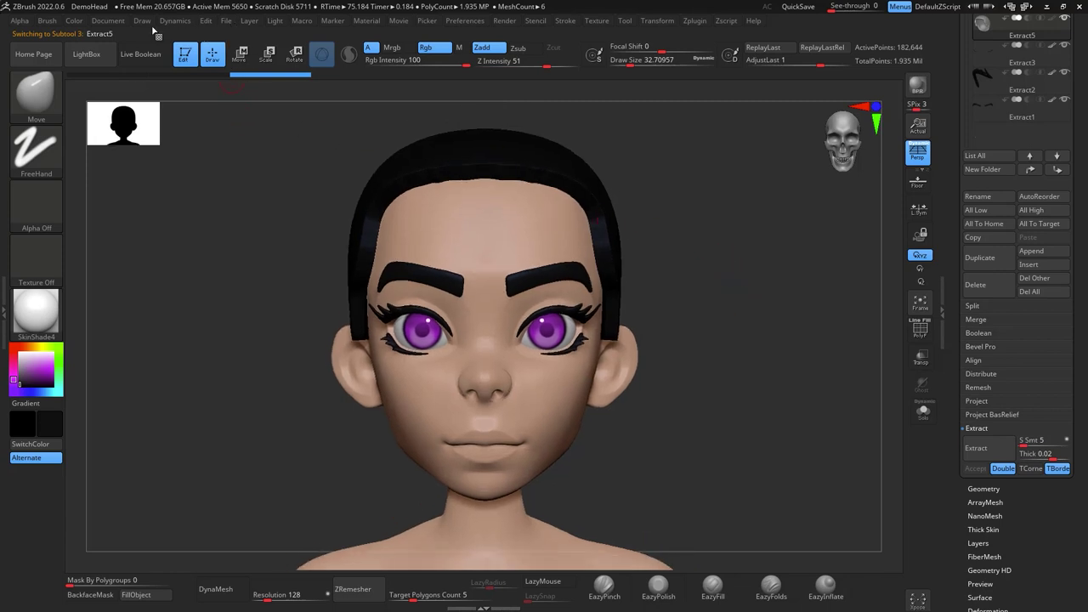
pyautogui.click(141, 20)
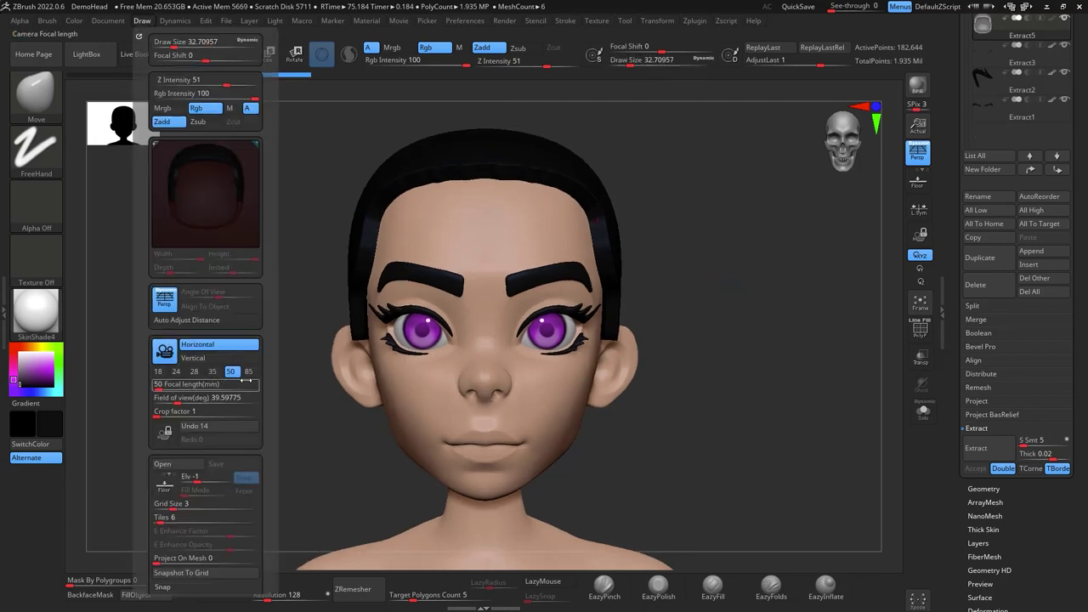
pyautogui.click(249, 372)
pyautogui.moveTo(736, 362)
pyautogui.mouseDown()
pyautogui.moveTo(706, 354)
pyautogui.moveTo(768, 349)
pyautogui.moveTo(680, 361)
pyautogui.moveTo(752, 380)
pyautogui.moveTo(731, 345)
pyautogui.mouseUp()
pyautogui.keyDown('alt'); pyautogui.moveTo(742, 300); pyautogui.dragTo(754, 347); pyautogui.keyUp('alt')
pyautogui.moveTo(771, 345); pyautogui.dragTo(763, 342)
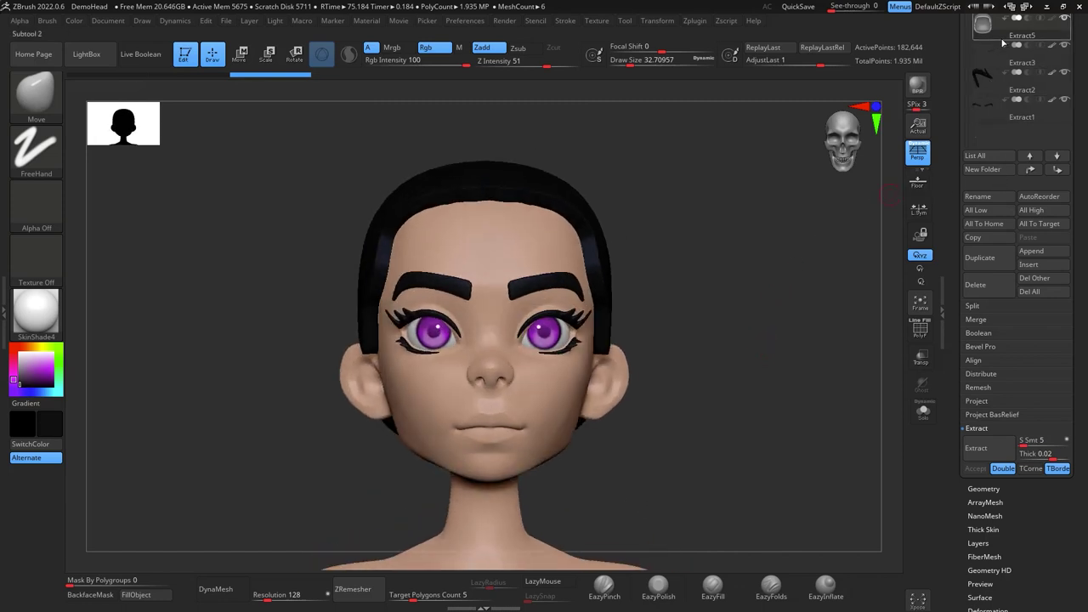
# Clear the scalp mask from the female bust base mesh and make the extracted hair cap the active subtool
pyautogui.keyDown('ctrl'); pyautogui.moveTo(763, 229); pyautogui.dragTo(698, 376); pyautogui.keyUp('ctrl')
pyautogui.moveTo(1076, 103); pyautogui.dragTo(1076, 236)
pyautogui.click(1023, 132)
pyautogui.moveTo(761, 313)
pyautogui.keyDown('ctrl'); pyautogui.mouseDown()
pyautogui.moveTo(783, 299)
pyautogui.moveTo(747, 311)
pyautogui.mouseUp(); pyautogui.keyUp('ctrl')
pyautogui.click(1027, 168)
pyautogui.click(1066, 153)
# Push the sides of the hair cap closer to the head with the Move brush at a draw size of about 324
pyautogui.keyDown('alt'); pyautogui.moveTo(748, 311); pyautogui.dragTo(801, 207); pyautogui.keyUp('alt')
pyautogui.press('space')
pyautogui.moveTo(678, 318); pyautogui.dragTo(711, 318)
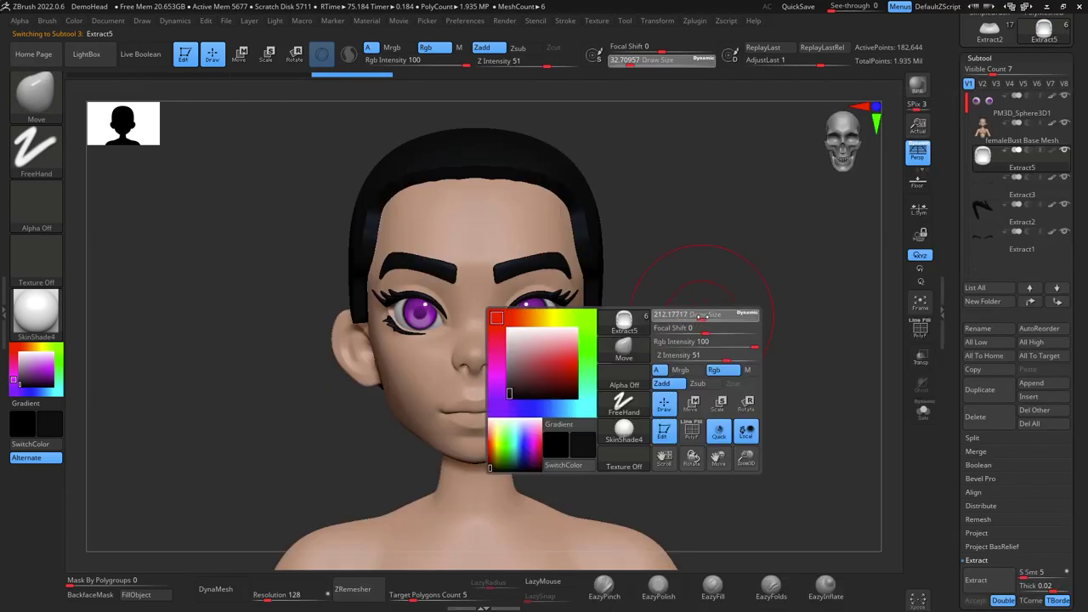
pyautogui.moveTo(597, 318); pyautogui.dragTo(590, 321)
pyautogui.moveTo(595, 316); pyautogui.dragTo(588, 328)
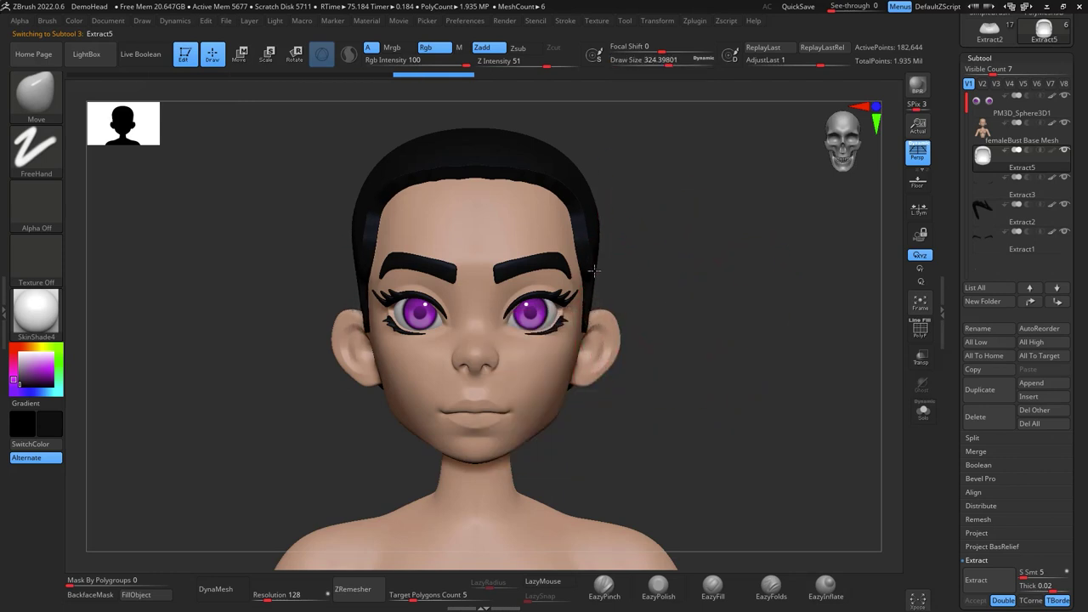
pyautogui.moveTo(598, 255); pyautogui.dragTo(591, 237)
# Reshape the back of the hair cap above the nape in side view and smooth its lower edge
pyautogui.moveTo(690, 206); pyautogui.dragTo(607, 209)
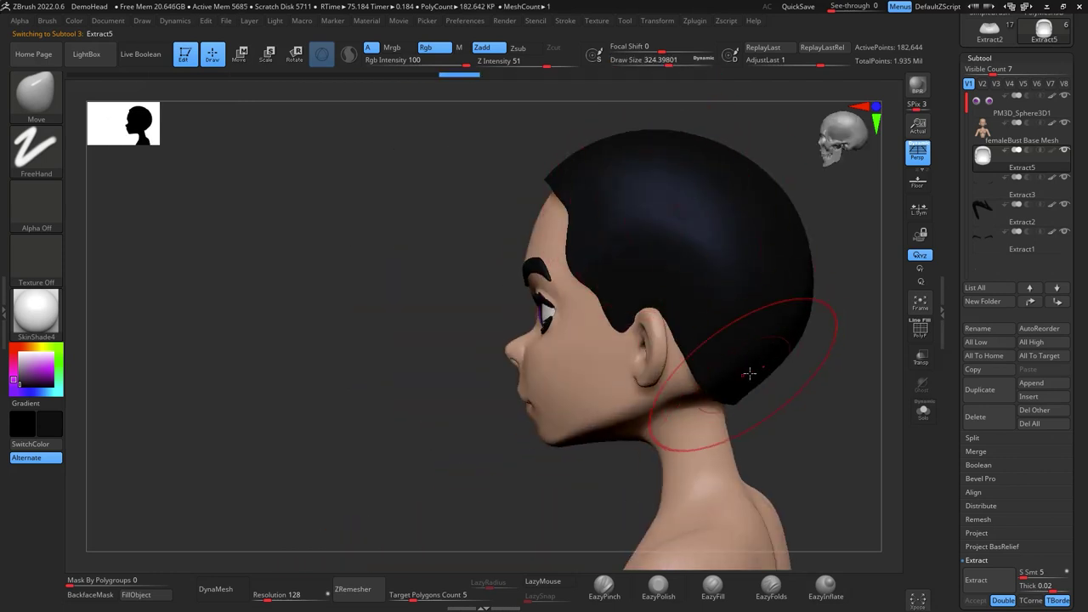
pyautogui.moveTo(837, 374); pyautogui.dragTo(759, 311)
pyautogui.moveTo(756, 400)
pyautogui.keyDown('shift'); pyautogui.mouseDown()
pyautogui.moveTo(778, 448)
pyautogui.moveTo(748, 436)
pyautogui.moveTo(727, 410)
pyautogui.moveTo(719, 432)
pyautogui.mouseUp(); pyautogui.keyUp('shift')
pyautogui.keyDown('shift'); pyautogui.moveTo(723, 425); pyautogui.dragTo(790, 420); pyautogui.keyUp('shift')
pyautogui.moveTo(578, 383); pyautogui.dragTo(676, 395)
pyautogui.moveTo(791, 366); pyautogui.dragTo(809, 304)
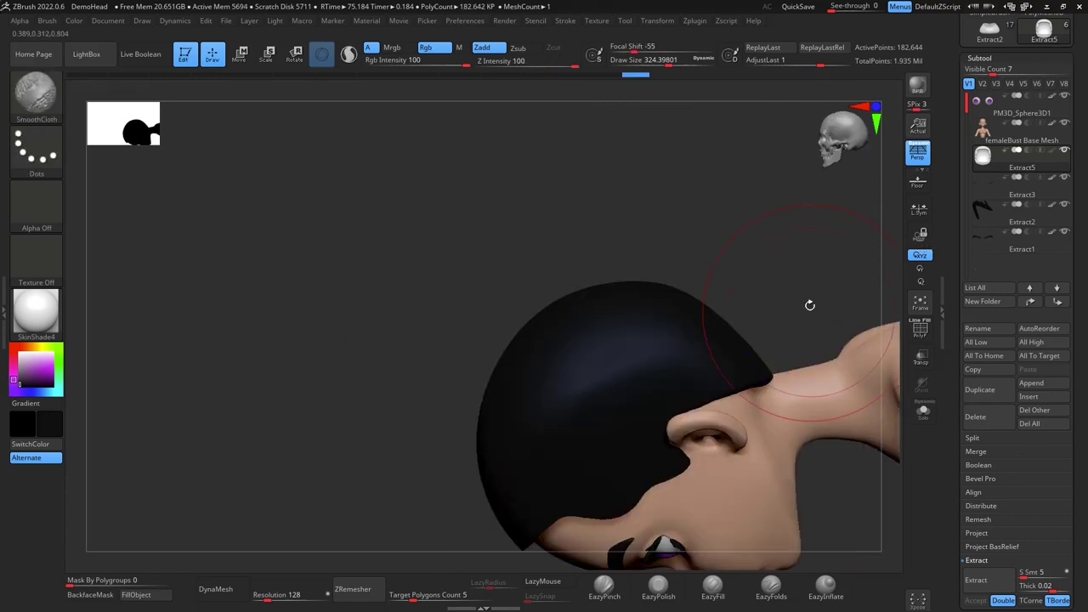
# Adjust the hairline at the side of the head with the Move brush at a draw size of about 187, and check the front
pyautogui.press('space')
pyautogui.moveTo(698, 413); pyautogui.dragTo(683, 413)
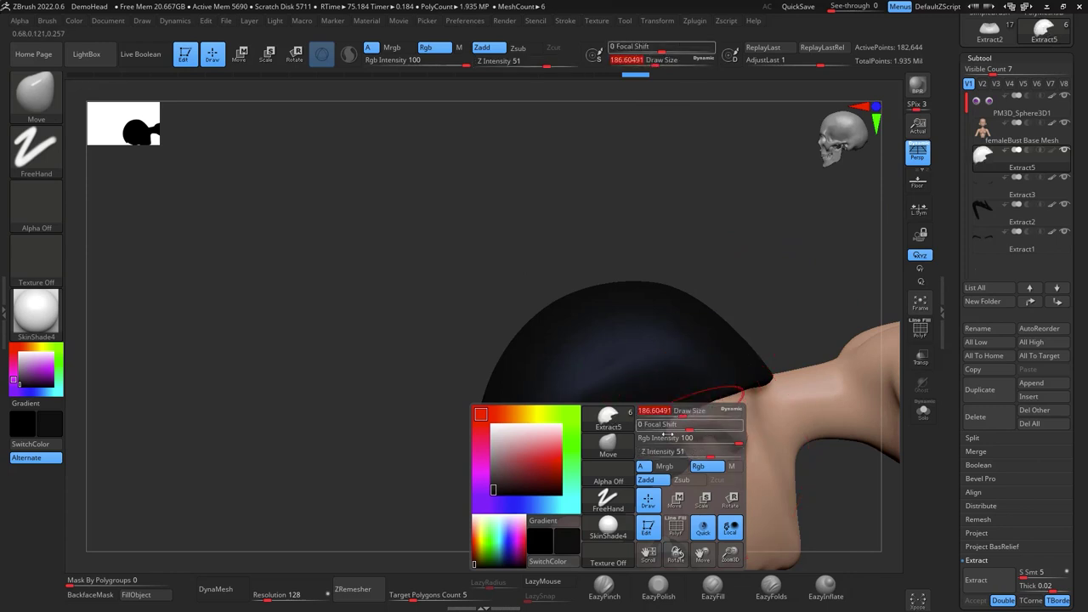
pyautogui.moveTo(638, 478)
pyautogui.mouseDown()
pyautogui.moveTo(658, 498)
pyautogui.moveTo(667, 489)
pyautogui.moveTo(654, 502)
pyautogui.mouseUp()
pyautogui.moveTo(778, 313); pyautogui.dragTo(790, 287)
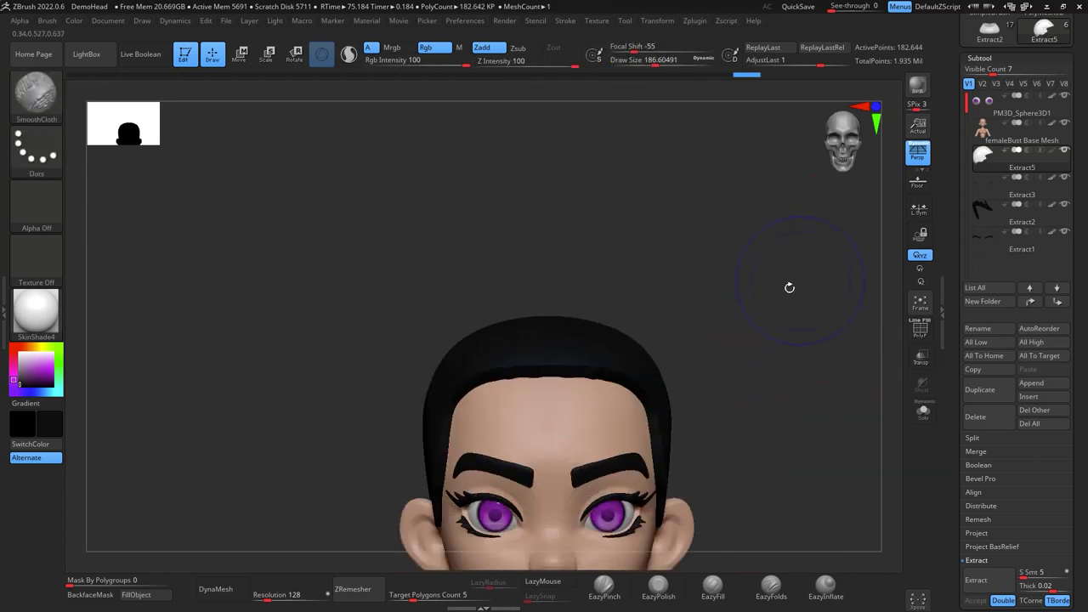
pyautogui.moveTo(763, 385)
pyautogui.keyDown('alt'); pyautogui.mouseDown()
pyautogui.moveTo(777, 359)
pyautogui.moveTo(743, 345)
pyautogui.moveTo(757, 360)
pyautogui.moveTo(807, 346)
pyautogui.mouseUp(); pyautogui.keyUp('alt')
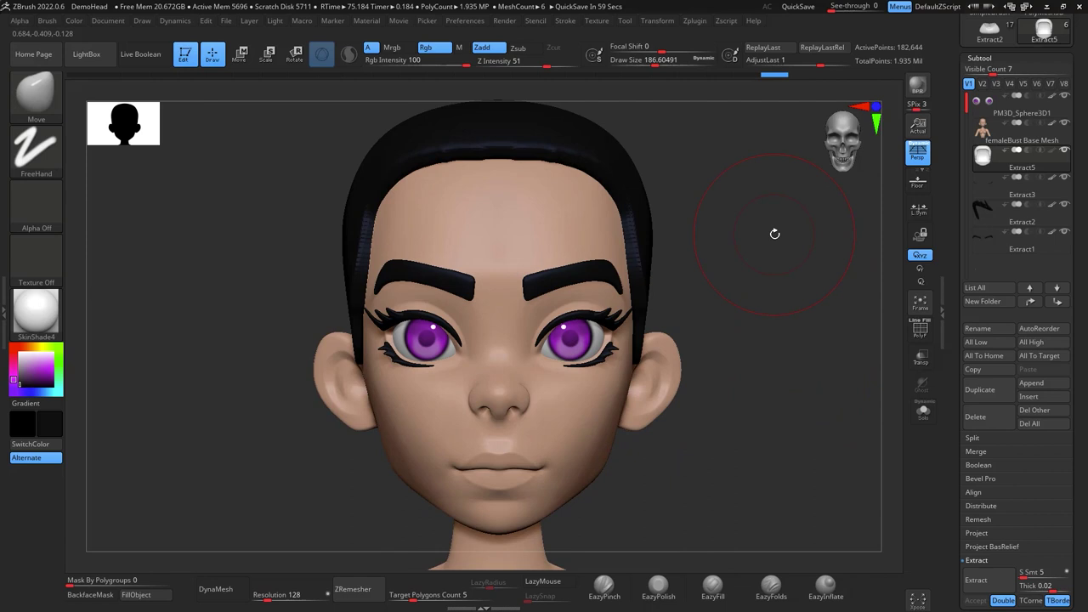
pyautogui.moveTo(742, 251); pyautogui.dragTo(786, 231)
# Make the eyebrow mesh the active subtool and smooth the eyebrow along its length at a draw size of about 59
pyautogui.click(1006, 244)
pyautogui.press('space')
pyautogui.moveTo(619, 315); pyautogui.dragTo(606, 316)
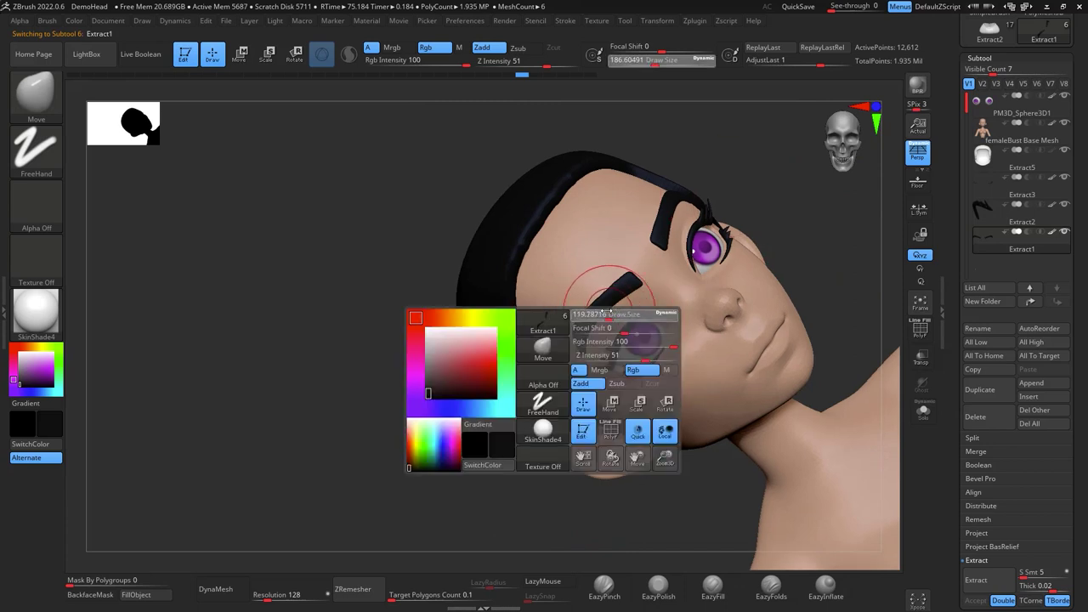
pyautogui.keyDown('alt'); pyautogui.moveTo(770, 204); pyautogui.dragTo(759, 235); pyautogui.keyUp('alt')
pyautogui.press('space')
pyautogui.moveTo(608, 348); pyautogui.dragTo(598, 347)
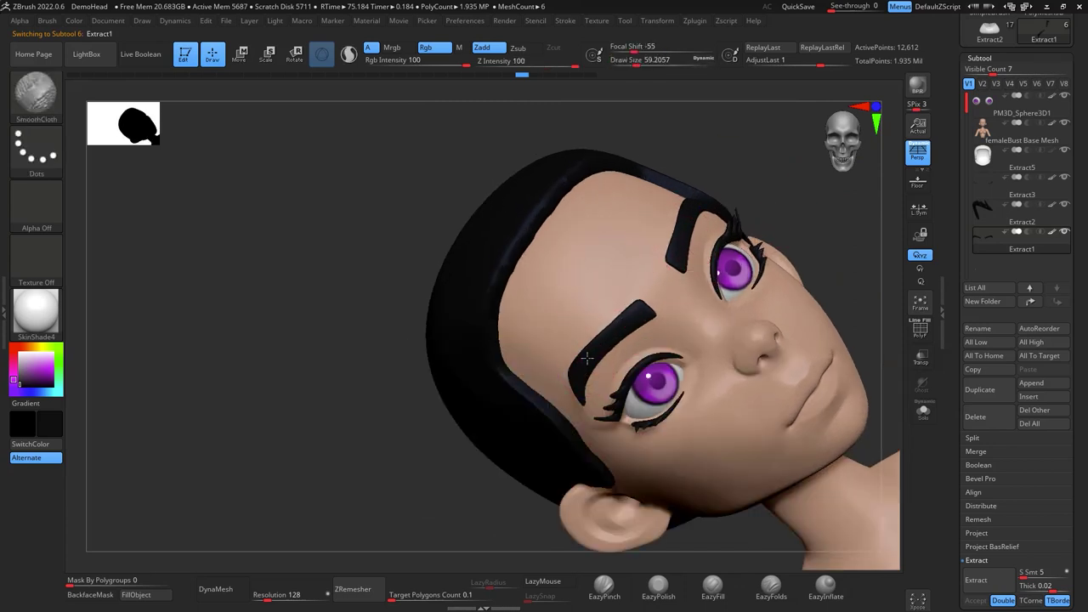
pyautogui.moveTo(632, 320)
pyautogui.keyDown('shift'); pyautogui.mouseDown()
pyautogui.moveTo(619, 307)
pyautogui.moveTo(618, 326)
pyautogui.mouseUp(); pyautogui.keyUp('shift')
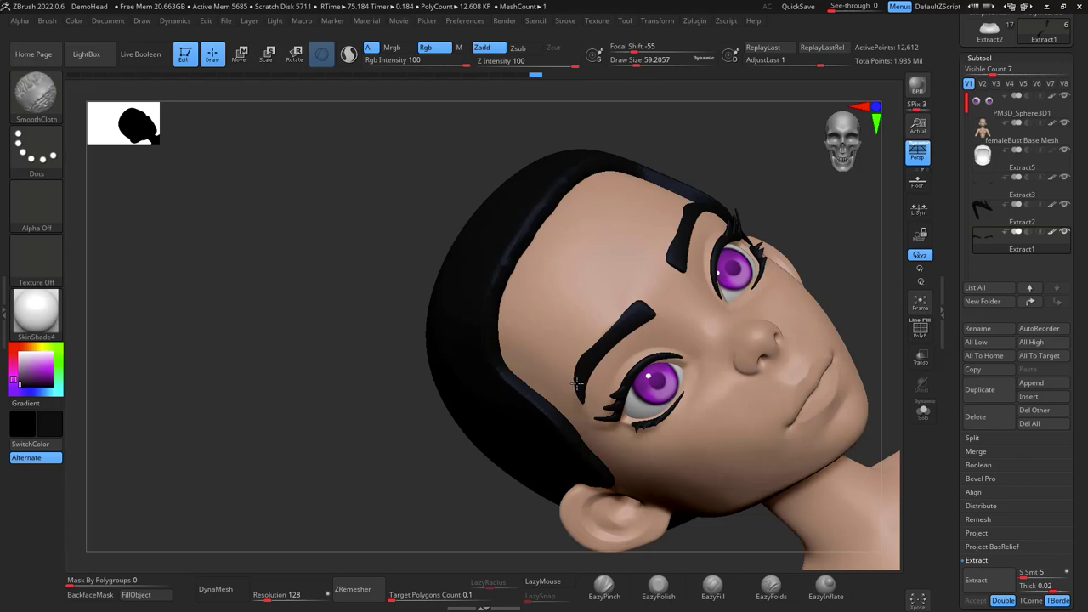
pyautogui.moveTo(831, 261); pyautogui.dragTo(807, 228)
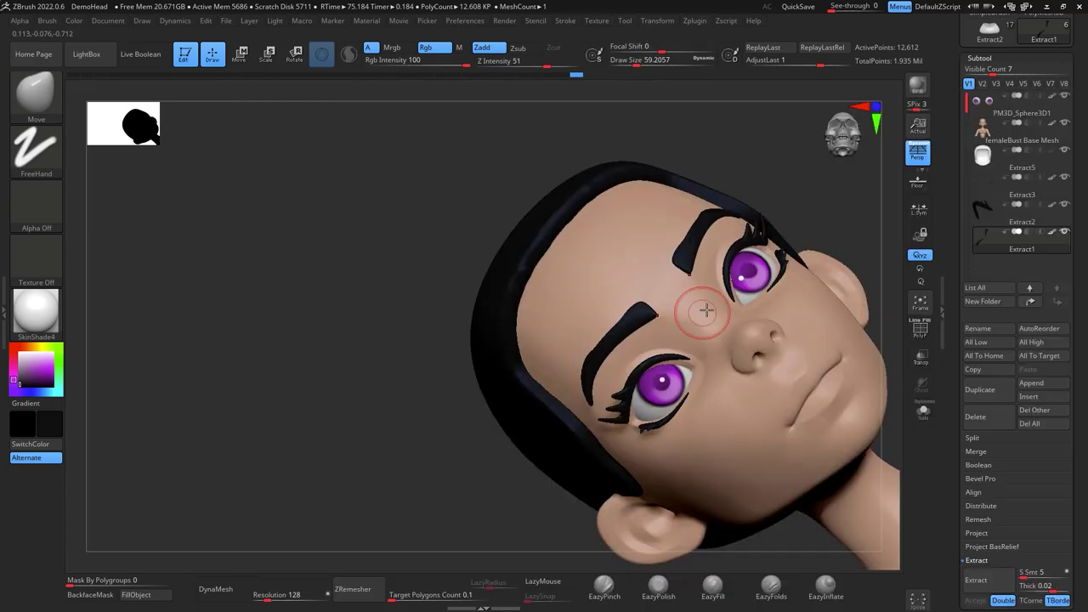
# Reshape the eyebrows with the Move brush at a draw size of about 128, checking them from the side and front
pyautogui.press('space')
pyautogui.moveTo(705, 311); pyautogui.dragTo(717, 311)
pyautogui.moveTo(760, 201); pyautogui.dragTo(803, 176)
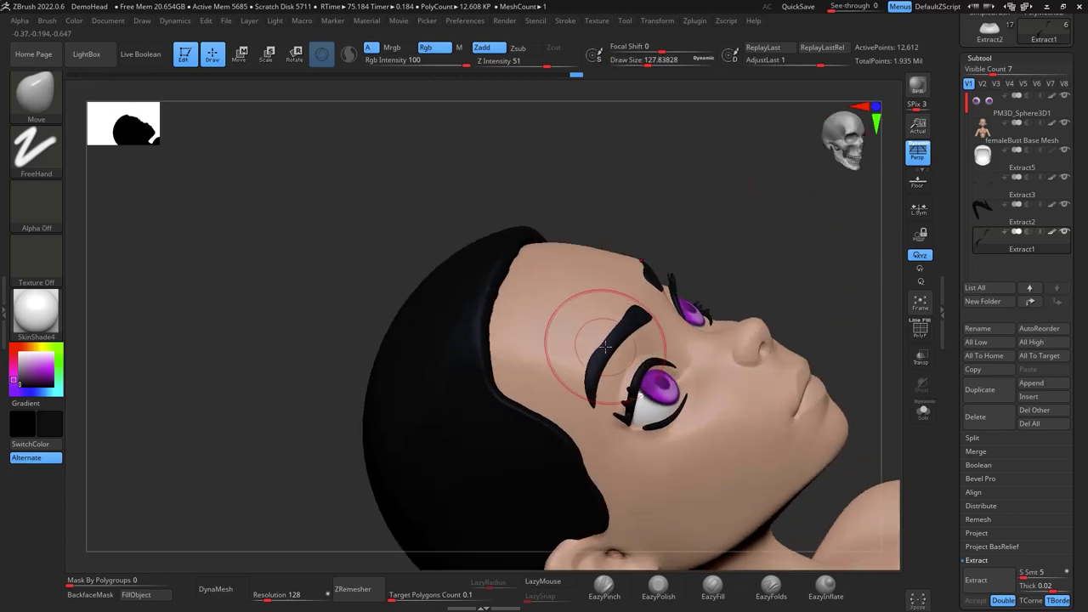
pyautogui.moveTo(757, 217)
pyautogui.mouseDown()
pyautogui.moveTo(794, 174)
pyautogui.moveTo(753, 260)
pyautogui.moveTo(875, 244)
pyautogui.moveTo(878, 349)
pyautogui.moveTo(804, 269)
pyautogui.moveTo(794, 272)
pyautogui.moveTo(830, 286)
pyautogui.mouseUp()
pyautogui.keyDown('alt'); pyautogui.moveTo(838, 356); pyautogui.dragTo(781, 333); pyautogui.keyUp('alt')
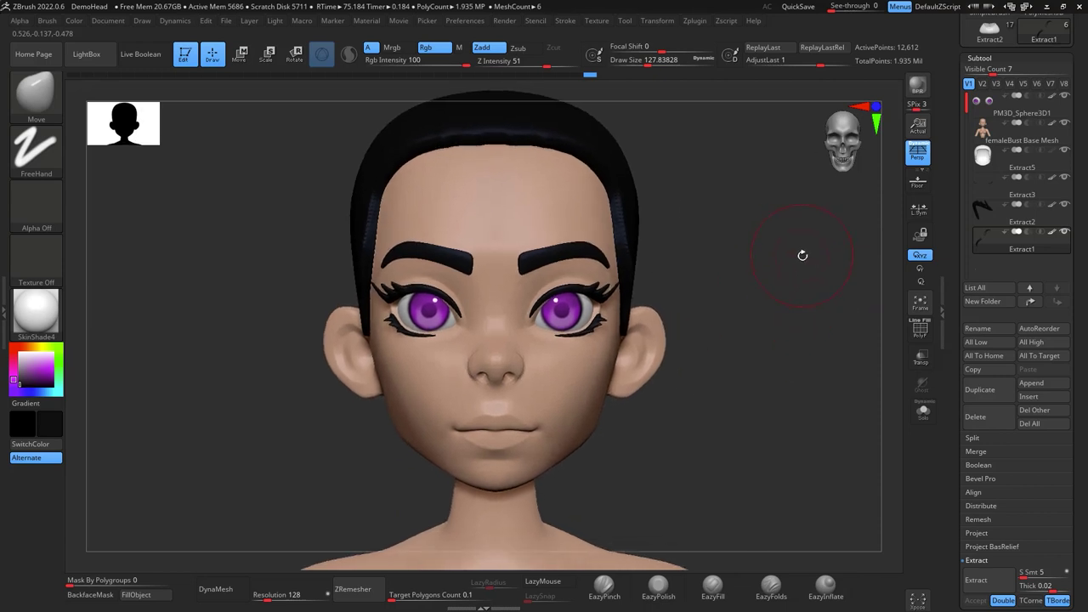
pyautogui.moveTo(803, 263); pyautogui.dragTo(795, 296)
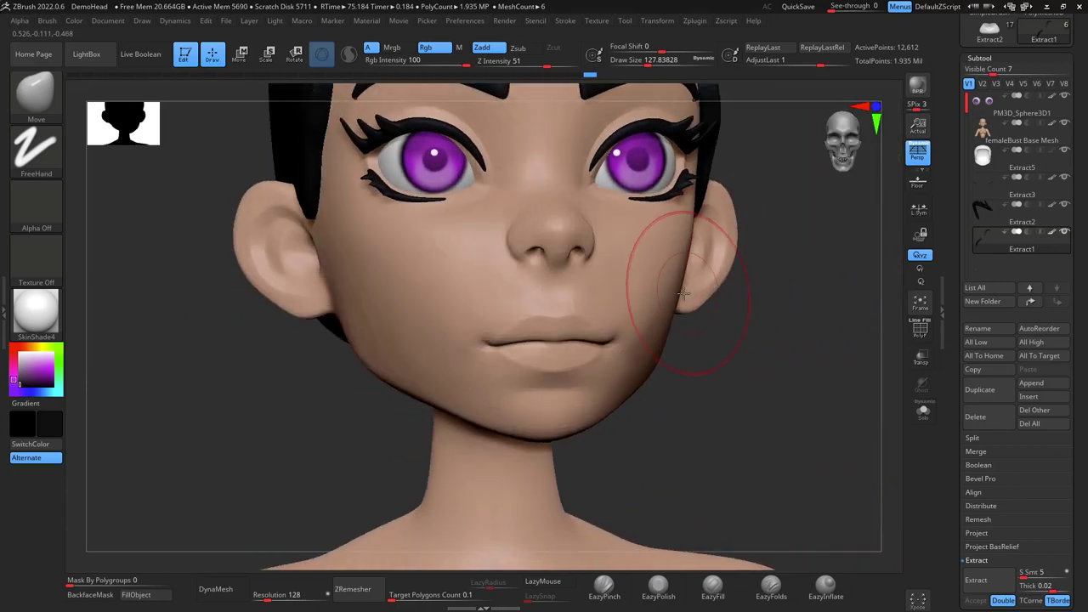
pyautogui.press('space')
pyautogui.moveTo(690, 305); pyautogui.dragTo(678, 305)
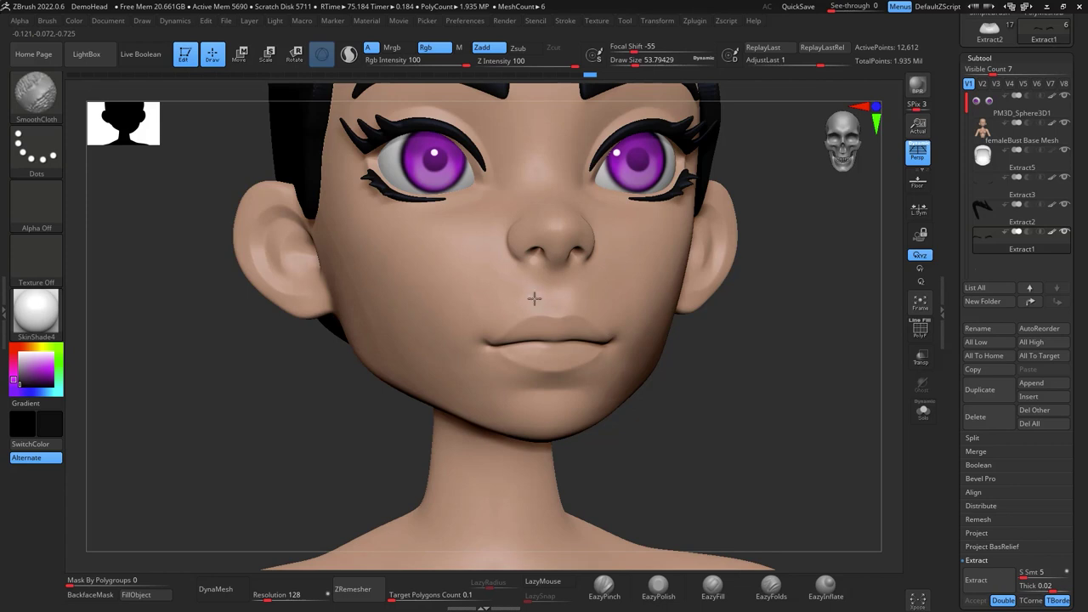
pyautogui.moveTo(716, 371)
pyautogui.keyDown('shift'); pyautogui.mouseDown()
pyautogui.moveTo(736, 452)
pyautogui.moveTo(749, 328)
pyautogui.moveTo(734, 344)
pyautogui.mouseUp(); pyautogui.keyUp('shift')
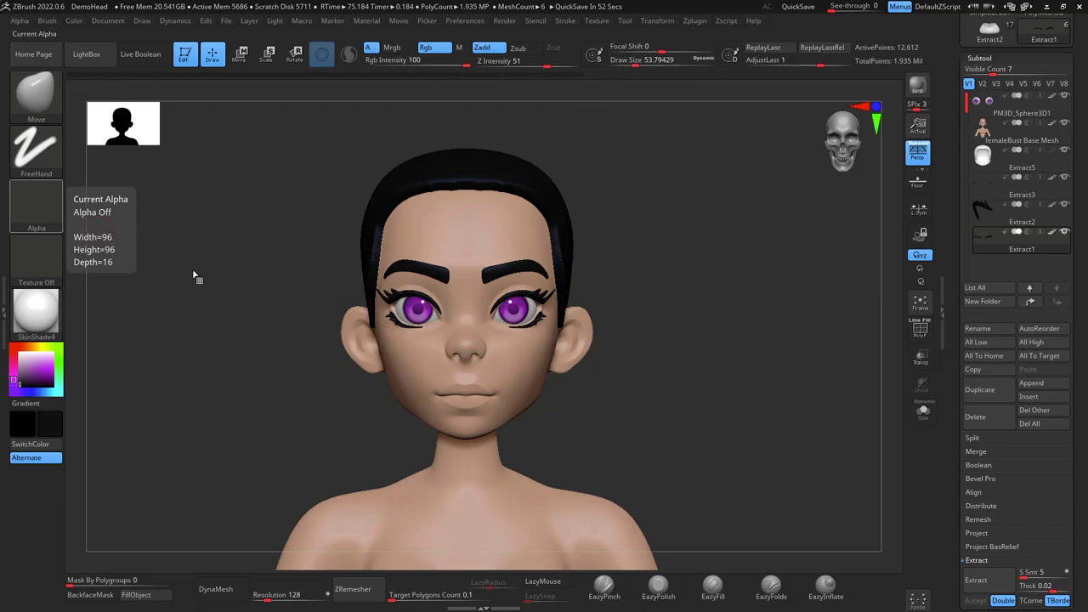
# Activate the hair cap and pull its sideburn down in front of the ear with the Move brush at a draw size of about 154
pyautogui.keyDown('shift'); pyautogui.moveTo(715, 274); pyautogui.dragTo(763, 277); pyautogui.keyUp('shift')
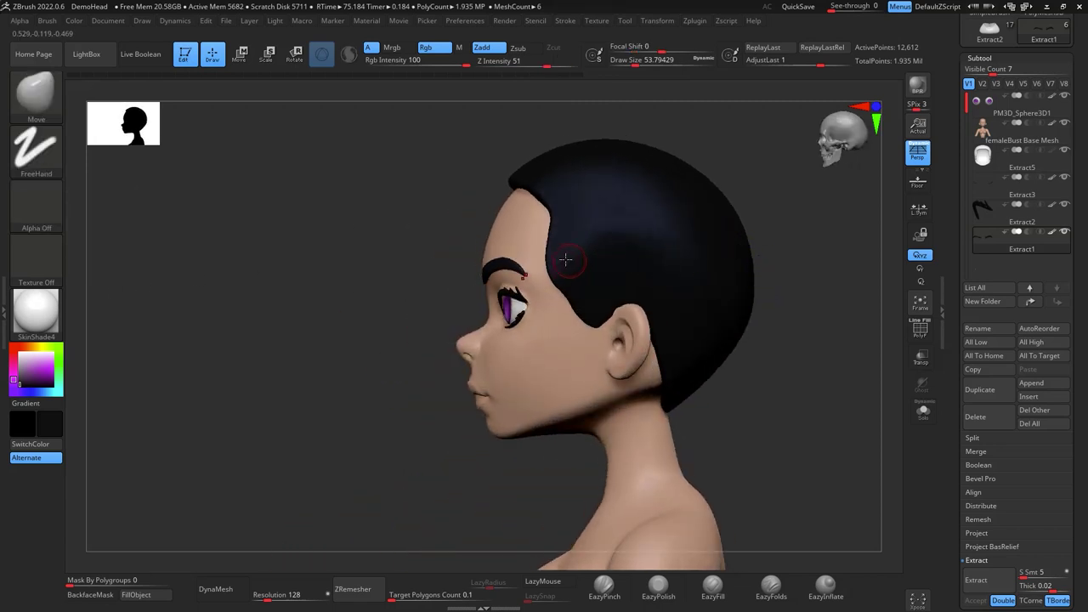
pyautogui.press('space')
pyautogui.moveTo(574, 273); pyautogui.dragTo(624, 200)
pyautogui.click(999, 170)
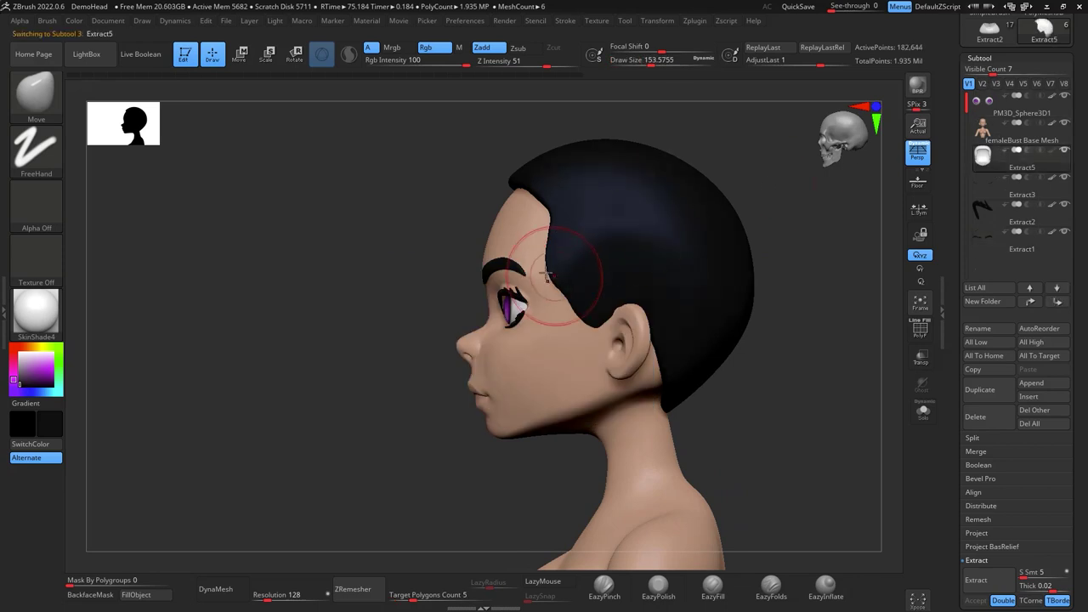
pyautogui.moveTo(598, 324)
pyautogui.mouseDown()
pyautogui.moveTo(578, 328)
pyautogui.moveTo(578, 346)
pyautogui.mouseUp()
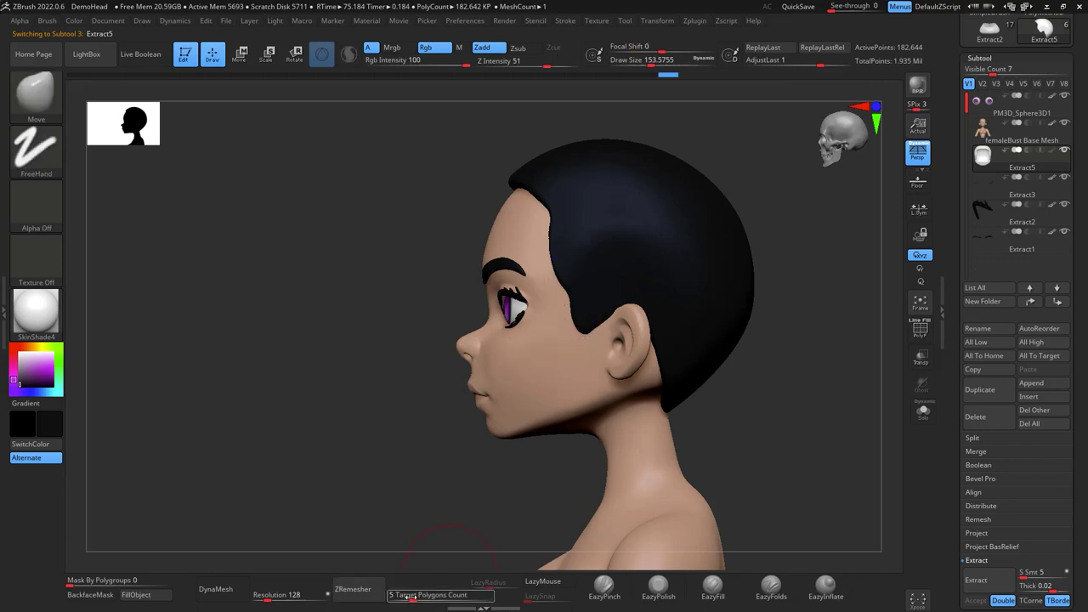
# Remesh the hair cap with ZRemesher at a target polygons count of 0.5
pyautogui.moveTo(411, 597); pyautogui.dragTo(437, 568)
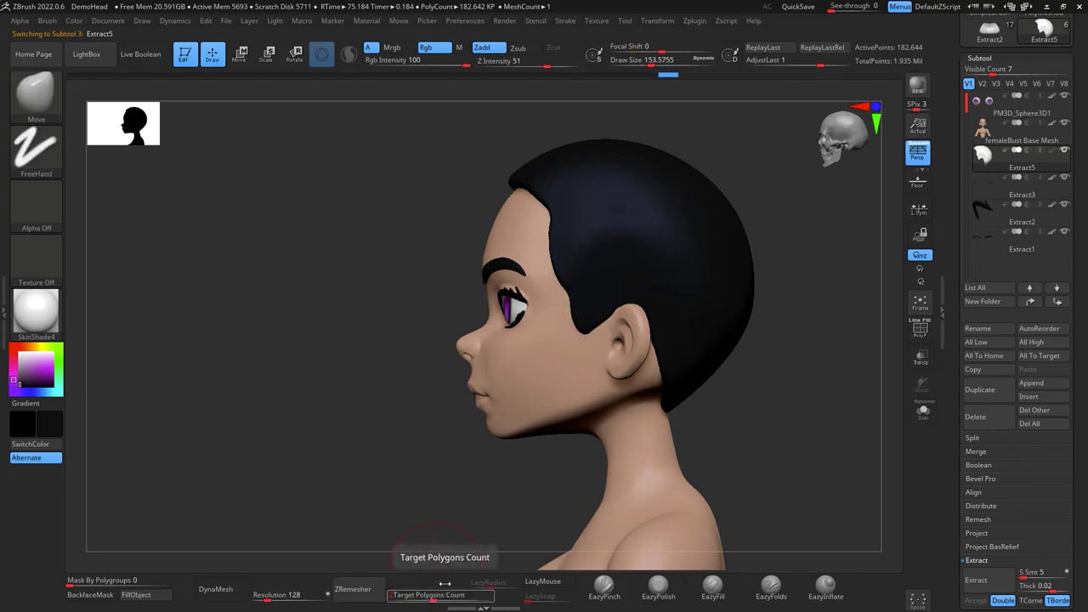
pyautogui.click(353, 589)
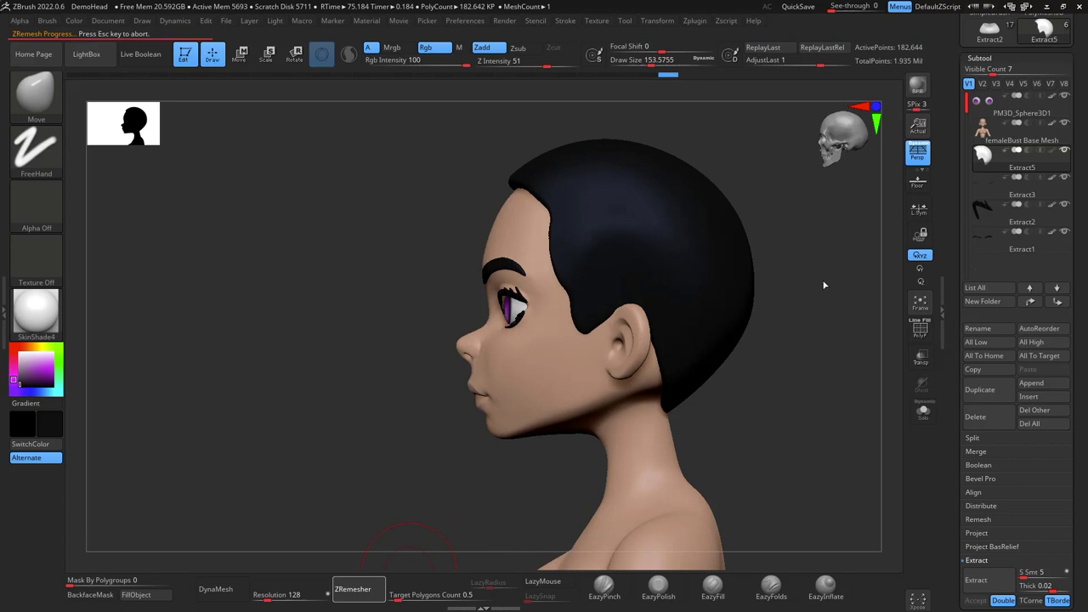
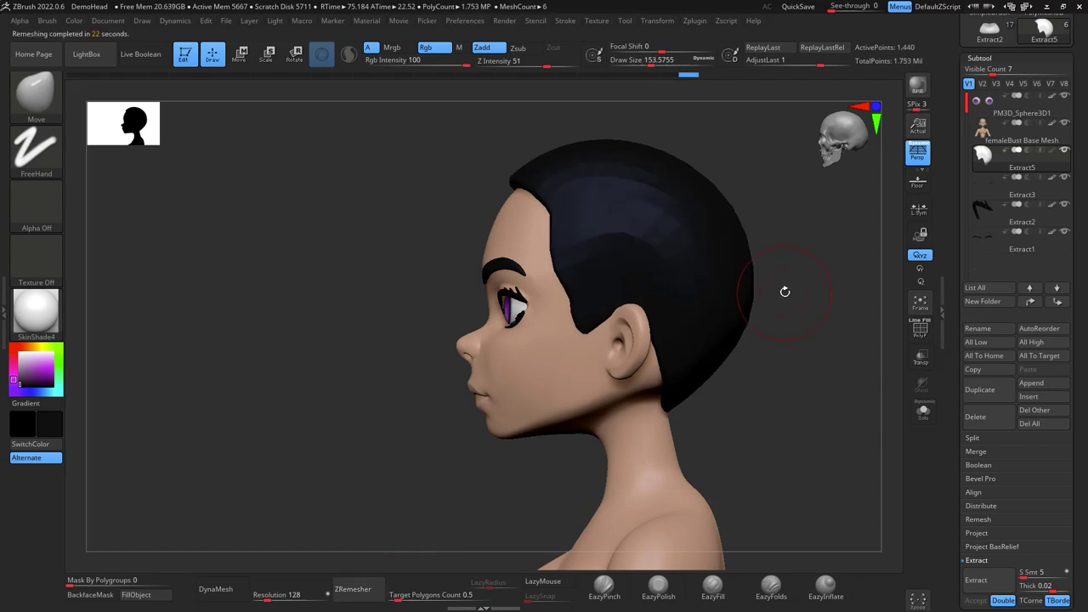
pyautogui.moveTo(808, 271); pyautogui.dragTo(825, 292)
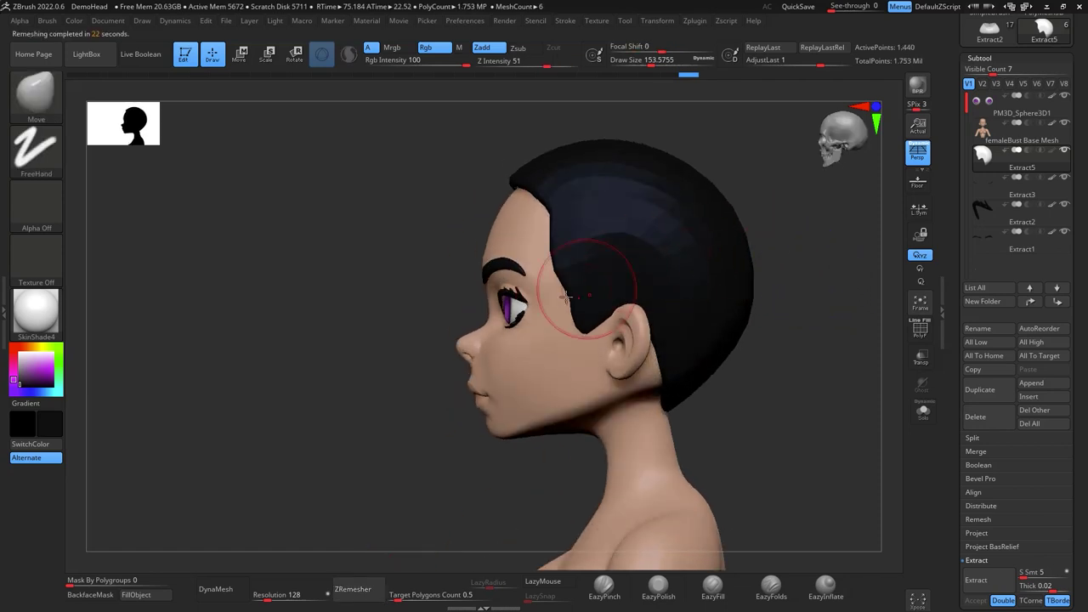
# Reshape and smooth the hairline at the temple down to the sideburn with the Move brush at a draw size of about 104
pyautogui.press('space')
pyautogui.moveTo(581, 301)
pyautogui.mouseDown()
pyautogui.moveTo(572, 304)
pyautogui.moveTo(596, 328)
pyautogui.mouseUp()
pyautogui.press('shift')
pyautogui.moveTo(782, 228); pyautogui.dragTo(854, 221)
pyautogui.keyDown('shift'); pyautogui.moveTo(566, 243); pyautogui.dragTo(594, 259); pyautogui.keyUp('shift')
pyautogui.moveTo(662, 243)
pyautogui.mouseDown()
pyautogui.moveTo(706, 238)
pyautogui.moveTo(580, 259)
pyautogui.mouseUp()
pyautogui.moveTo(643, 297); pyautogui.dragTo(672, 311, button='right')
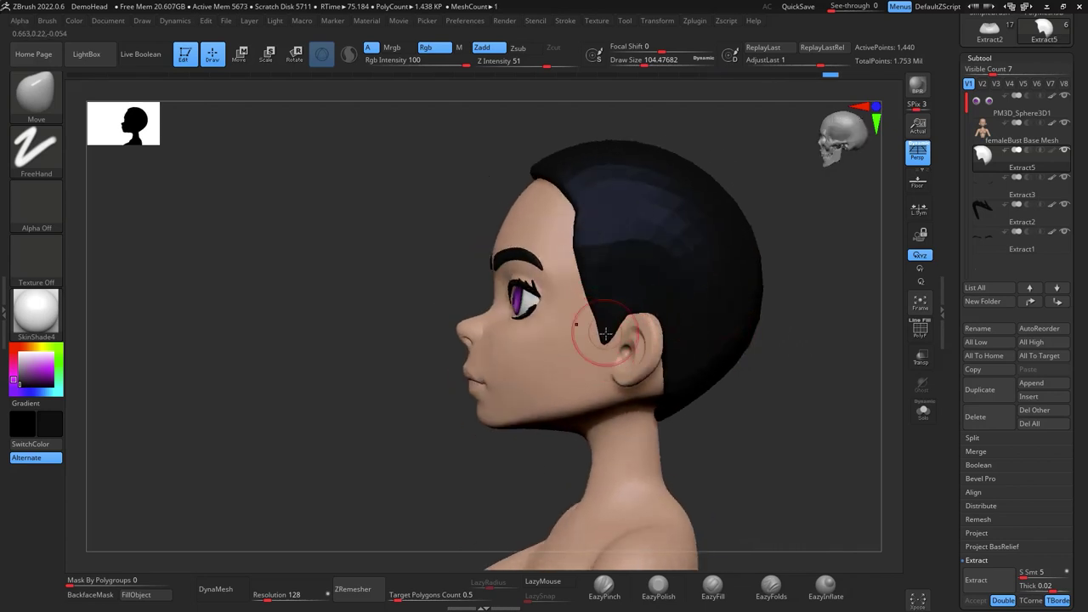
# Refine the sideburn's tip beside the ear and smooth it, checking the head from the front and above
pyautogui.moveTo(606, 339); pyautogui.dragTo(601, 349)
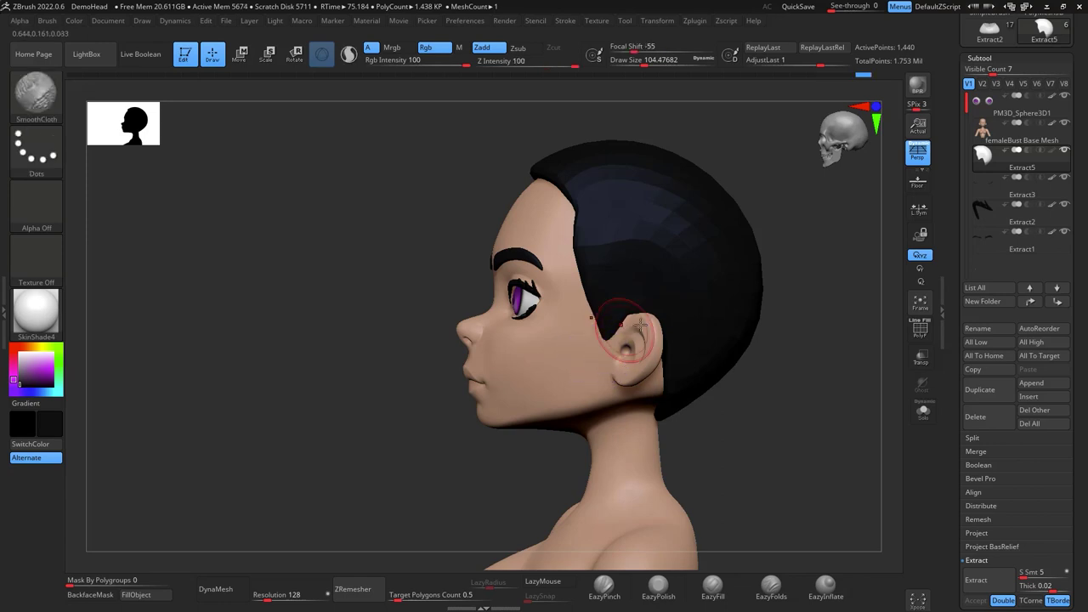
pyautogui.moveTo(637, 332); pyautogui.dragTo(723, 316, button='right')
pyautogui.moveTo(596, 338); pyautogui.dragTo(596, 339)
pyautogui.moveTo(689, 342); pyautogui.dragTo(786, 345, button='right')
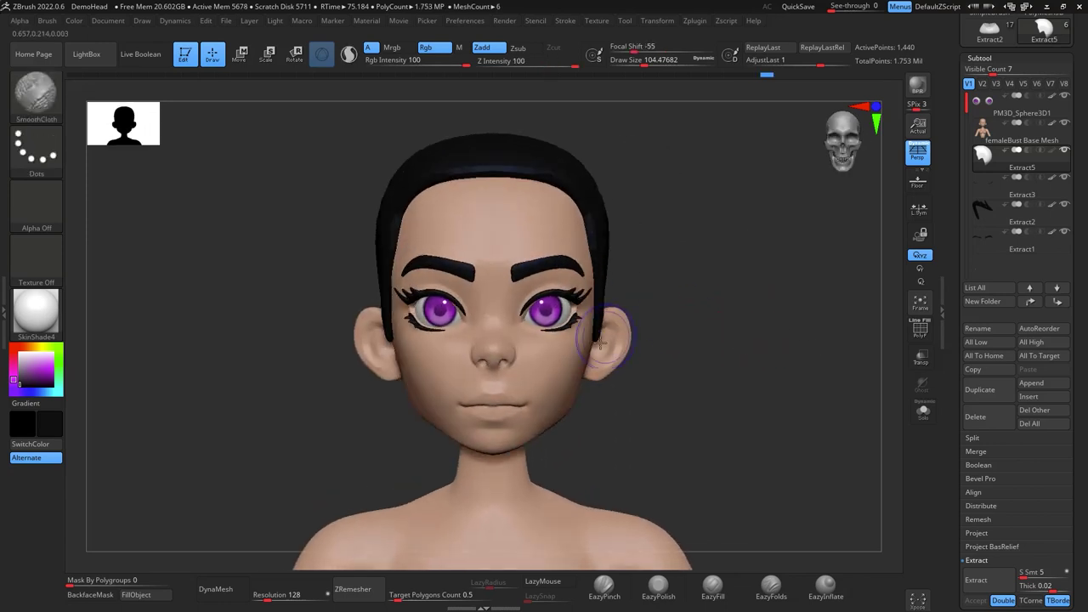
pyautogui.moveTo(764, 358); pyautogui.dragTo(821, 417)
pyautogui.moveTo(821, 416)
pyautogui.mouseDown()
pyautogui.moveTo(825, 435)
pyautogui.moveTo(784, 281)
pyautogui.moveTo(779, 323)
pyautogui.moveTo(797, 357)
pyautogui.mouseUp()
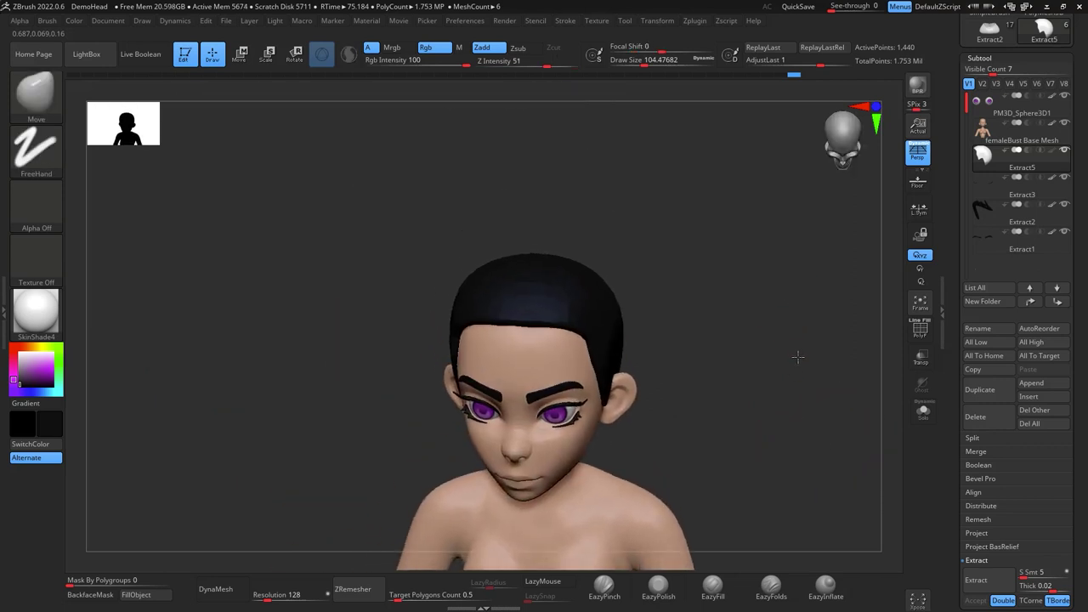
# Subdivide the hair cap twice and build hair strands over its front with the ClayBuildup brush at a draw size of about 149
pyautogui.moveTo(797, 357); pyautogui.dragTo(787, 337, button='right')
pyautogui.press('ctrl')
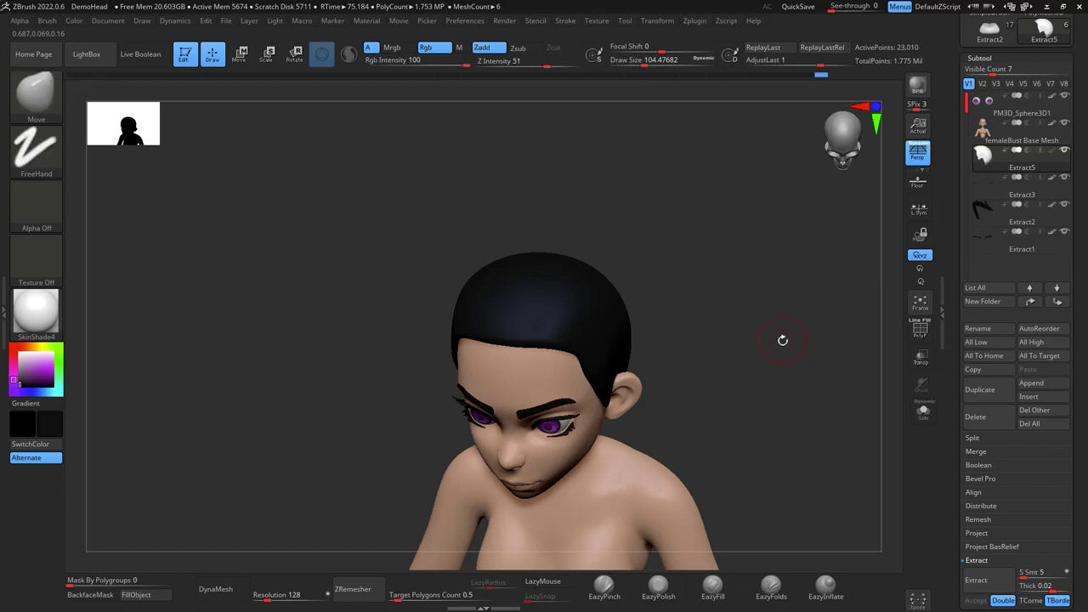
pyautogui.press('b')
pyautogui.press('c')
pyautogui.press('b')
pyautogui.rightClick(784, 341)
pyautogui.moveTo(792, 334); pyautogui.dragTo(783, 354, button='right')
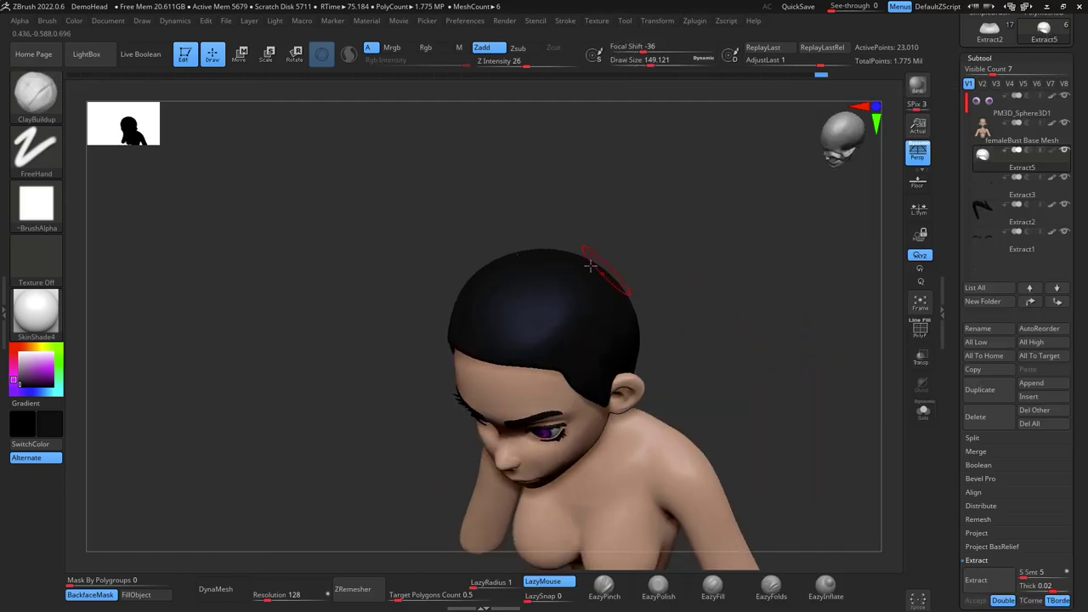
pyautogui.moveTo(690, 245); pyautogui.dragTo(691, 280, button='right')
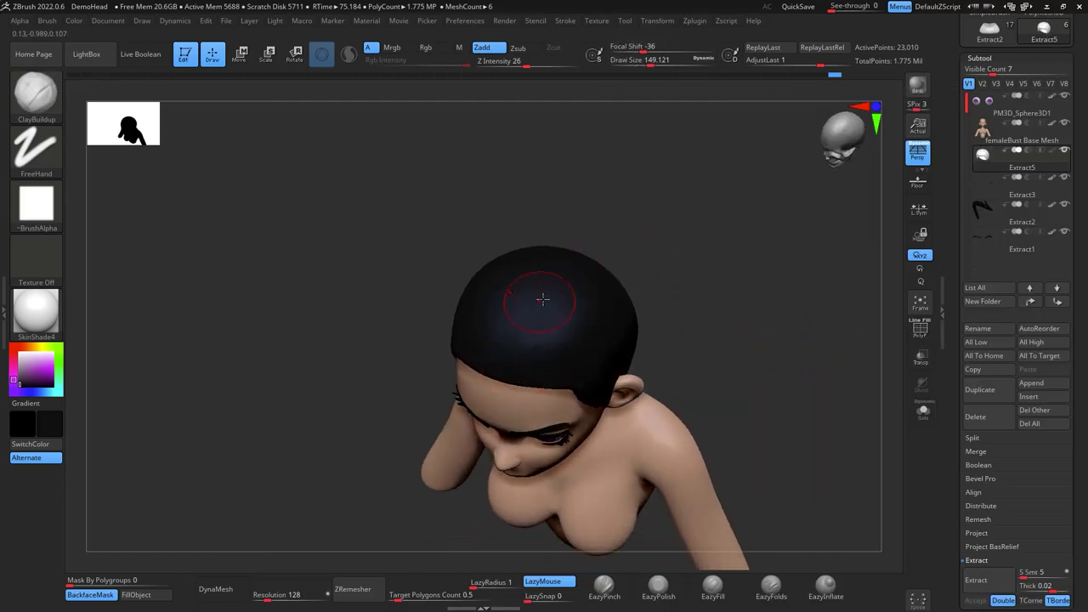
pyautogui.moveTo(542, 299); pyautogui.dragTo(519, 368)
pyautogui.moveTo(554, 294); pyautogui.dragTo(549, 367)
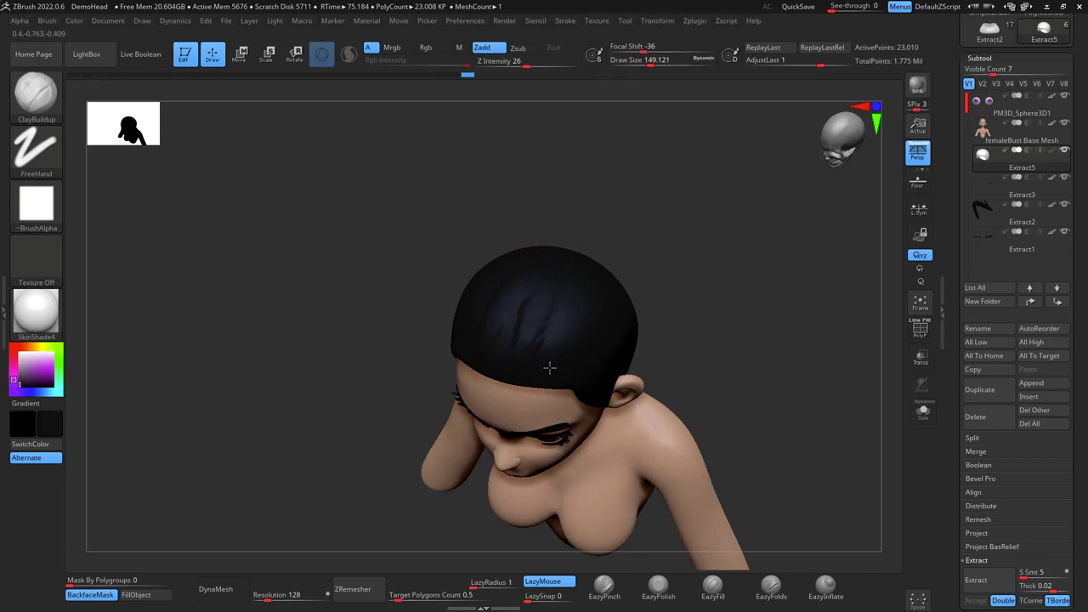
# Set the hair cap's colour to a medium grey
pyautogui.moveTo(727, 260); pyautogui.dragTo(697, 210)
pyautogui.moveTo(24, 375); pyautogui.dragTo(16, 371)
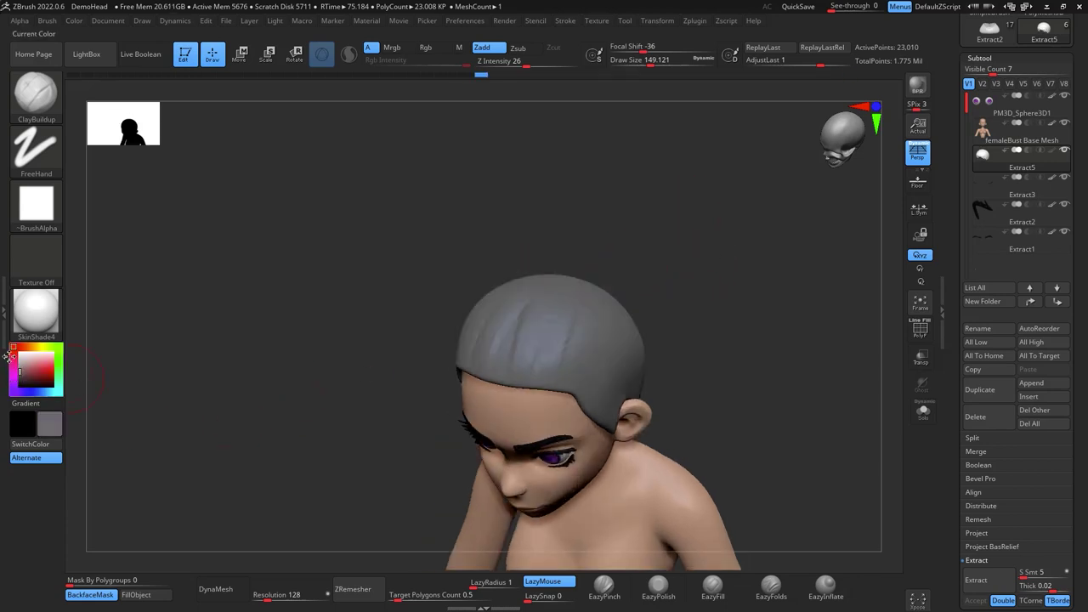
pyautogui.moveTo(630, 247); pyautogui.dragTo(706, 319)
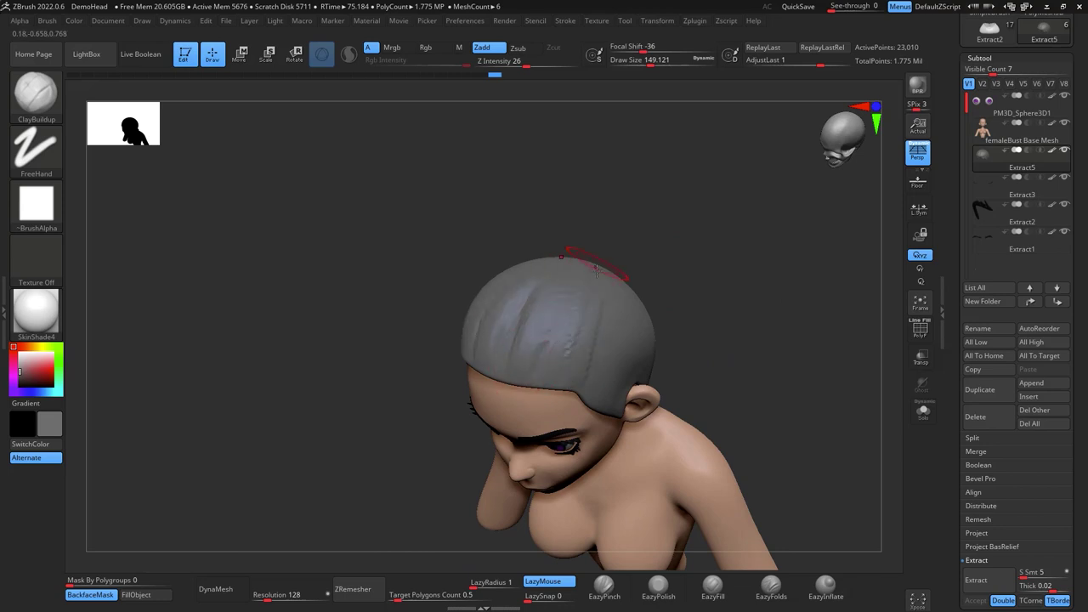
# Sculpt more ClayBuildup hair strands over the top and side of the hair cap above the ear
pyautogui.moveTo(597, 270); pyautogui.dragTo(560, 400)
pyautogui.moveTo(690, 316); pyautogui.dragTo(697, 284)
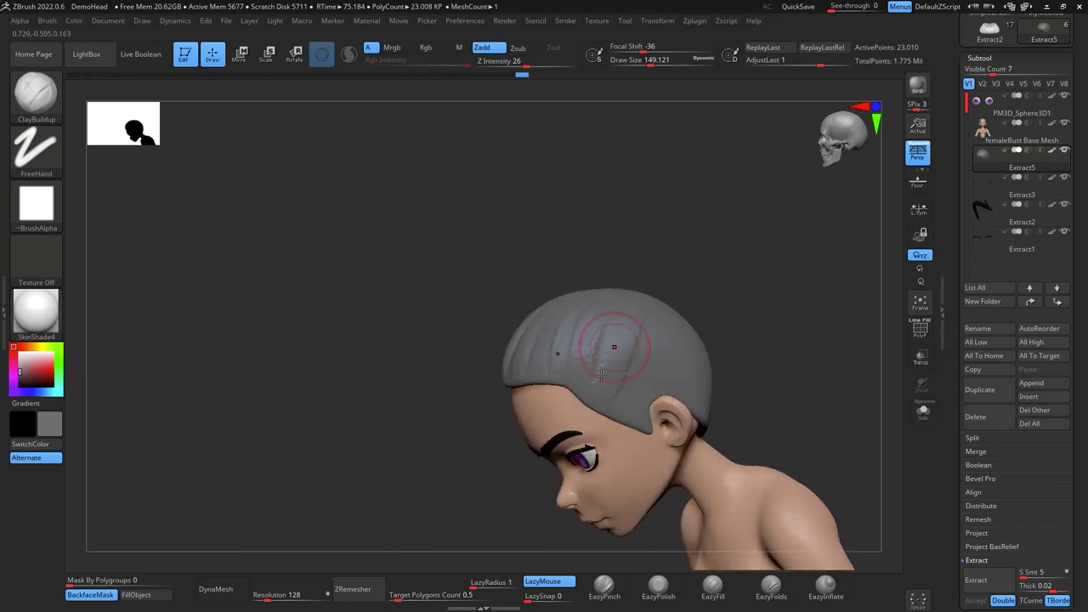
pyautogui.moveTo(601, 375); pyautogui.dragTo(609, 403)
pyautogui.moveTo(644, 327); pyautogui.dragTo(627, 390)
pyautogui.moveTo(740, 285)
pyautogui.mouseDown()
pyautogui.moveTo(794, 302)
pyautogui.moveTo(760, 225)
pyautogui.mouseUp()
pyautogui.moveTo(686, 260); pyautogui.dragTo(638, 310)
pyautogui.moveTo(586, 288)
pyautogui.mouseDown()
pyautogui.moveTo(559, 360)
pyautogui.moveTo(579, 360)
pyautogui.mouseUp()
pyautogui.moveTo(639, 289); pyautogui.dragTo(612, 364)
# Add ClayBuildup hair strands running down the back of the hair cap toward the nape and behind the ear
pyautogui.moveTo(738, 261)
pyautogui.mouseDown()
pyautogui.moveTo(671, 242)
pyautogui.moveTo(695, 373)
pyautogui.moveTo(746, 372)
pyautogui.moveTo(768, 357)
pyautogui.mouseUp()
pyautogui.moveTo(829, 297)
pyautogui.mouseDown()
pyautogui.moveTo(769, 289)
pyautogui.moveTo(748, 312)
pyautogui.mouseUp()
pyautogui.moveTo(818, 318); pyautogui.dragTo(802, 377)
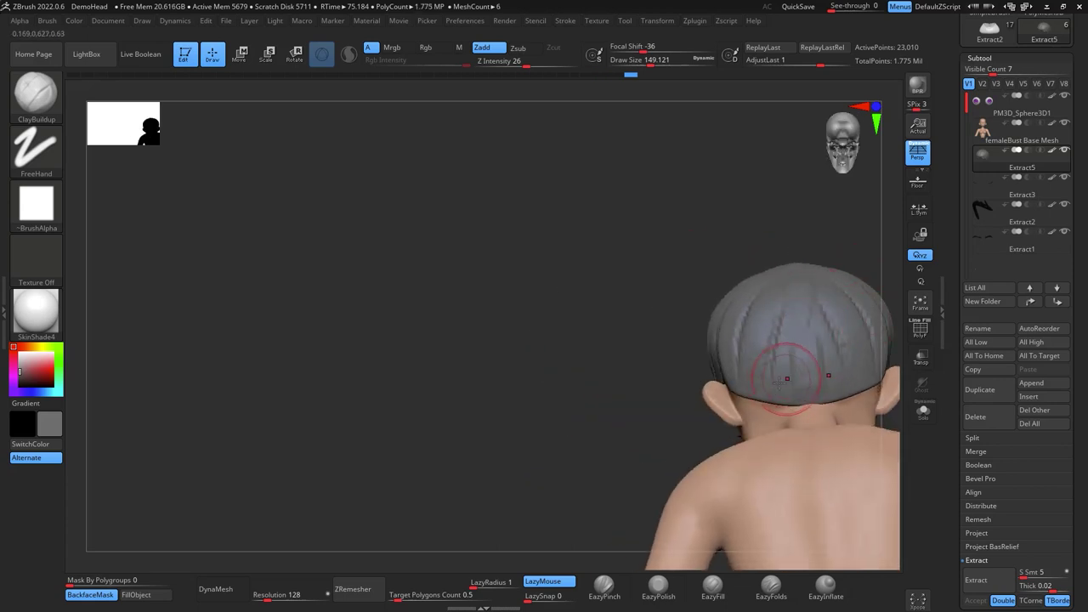
pyautogui.moveTo(775, 313); pyautogui.dragTo(759, 366)
pyautogui.moveTo(855, 218); pyautogui.dragTo(891, 226)
pyautogui.moveTo(745, 281); pyautogui.dragTo(733, 355)
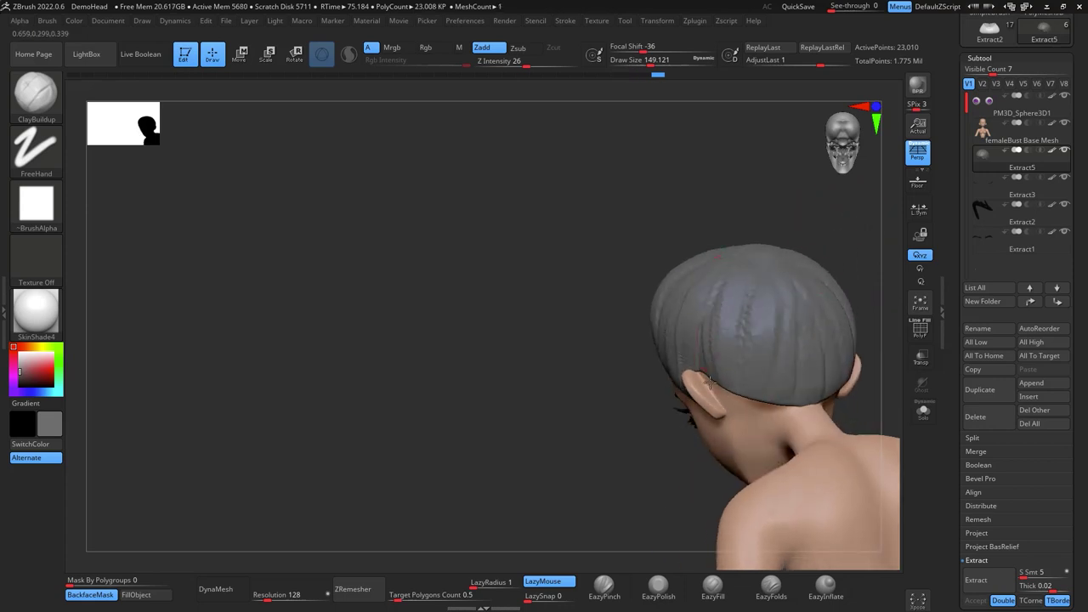
# Smooth the rough clay strokes at the back and side of the hair cap and touch up the strands near the front hairline
pyautogui.moveTo(830, 277)
pyautogui.mouseDown()
pyautogui.moveTo(855, 205)
pyautogui.moveTo(888, 191)
pyautogui.mouseUp()
pyautogui.keyDown('shift'); pyautogui.moveTo(741, 348); pyautogui.dragTo(748, 383); pyautogui.keyUp('shift')
pyautogui.moveTo(826, 261); pyautogui.dragTo(879, 247)
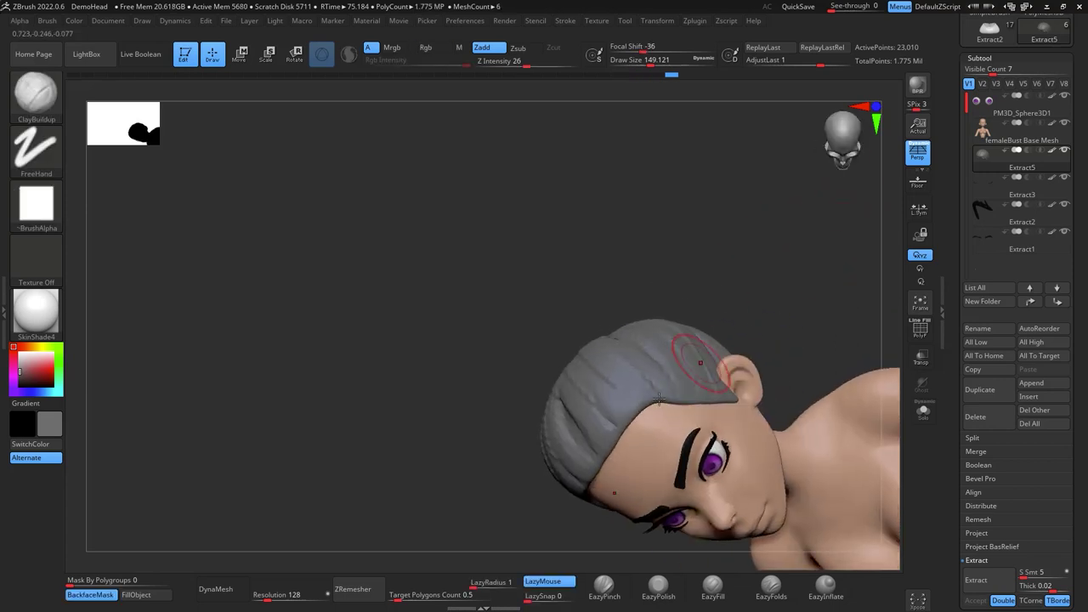
pyautogui.keyDown('shift'); pyautogui.moveTo(604, 386); pyautogui.dragTo(626, 406); pyautogui.keyUp('shift')
pyautogui.moveTo(719, 307); pyautogui.dragTo(658, 350)
pyautogui.moveTo(548, 414); pyautogui.dragTo(567, 431)
pyautogui.moveTo(652, 277); pyautogui.dragTo(726, 191)
pyautogui.keyDown('shift'); pyautogui.moveTo(725, 263); pyautogui.dragTo(748, 259); pyautogui.keyUp('shift')
pyautogui.keyDown('alt'); pyautogui.moveTo(743, 366); pyautogui.dragTo(759, 242); pyautogui.keyUp('alt')
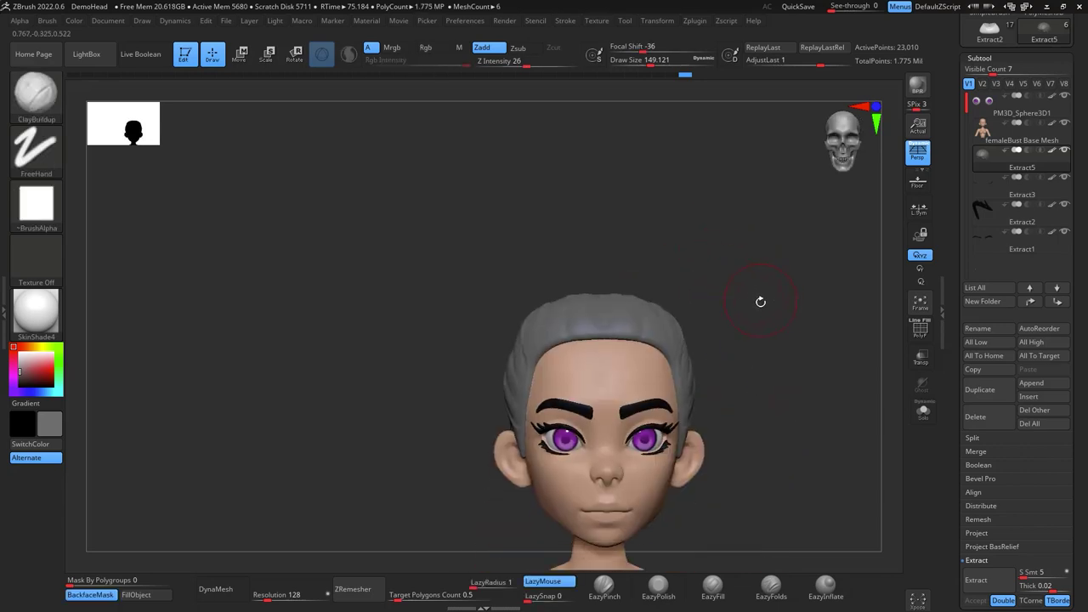
# Adjust the sides and front hairline of the hair cap with the Move brush at a draw size of about 274
pyautogui.press('b')
pyautogui.press('m')
pyautogui.press('v')
pyautogui.press('space')
pyautogui.moveTo(718, 321); pyautogui.dragTo(731, 324)
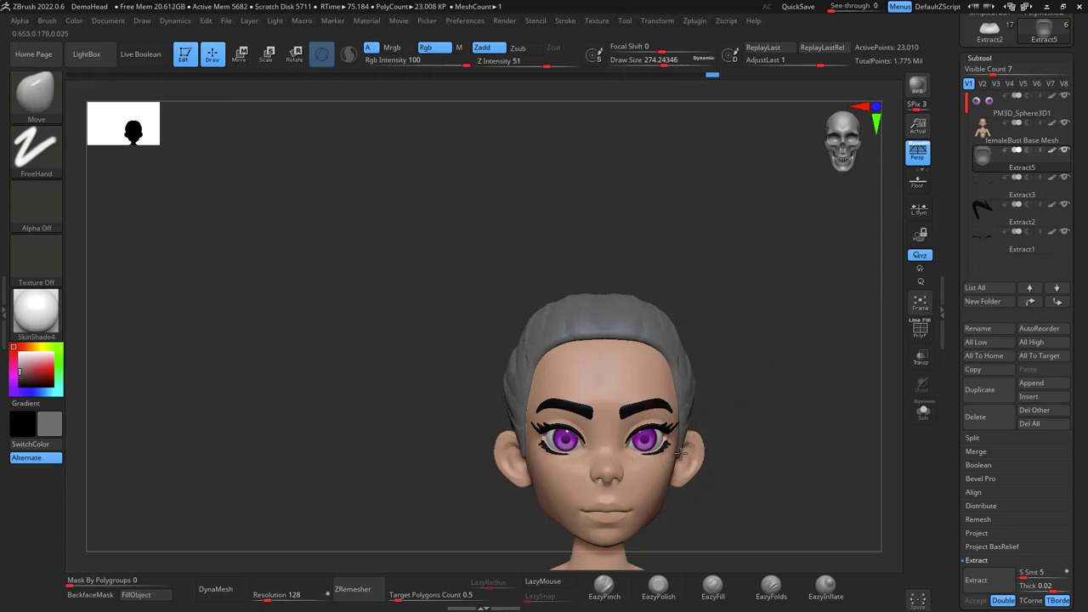
pyautogui.moveTo(748, 335); pyautogui.dragTo(593, 326, button='right')
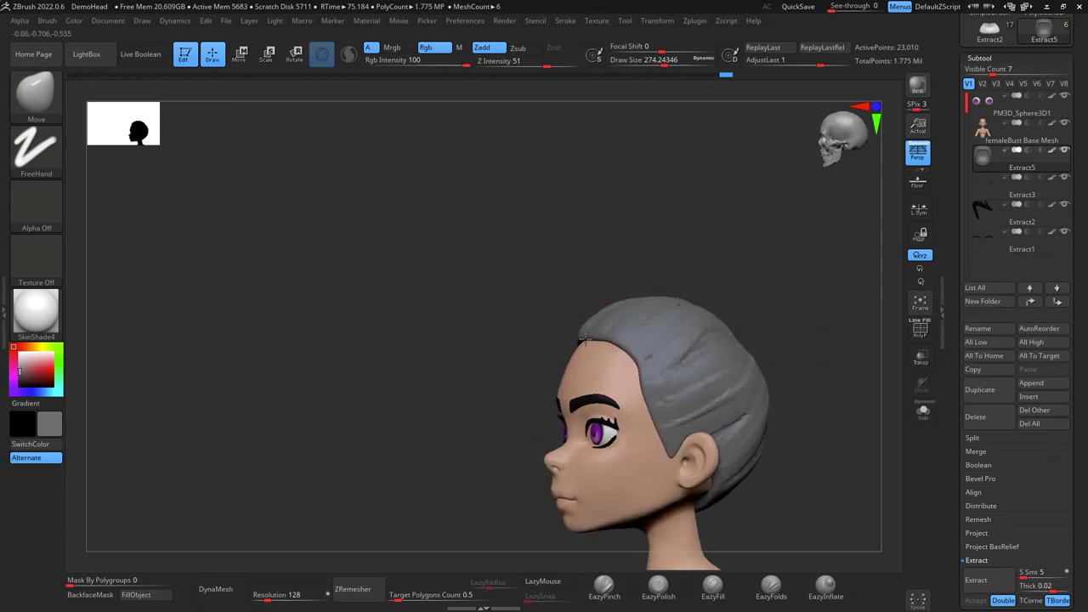
pyautogui.moveTo(611, 328); pyautogui.dragTo(625, 316)
# Reshape the overall volume of the hair cap with the Move brush at a draw size of about 430, checking it from several sides
pyautogui.moveTo(710, 277)
pyautogui.mouseDown(button='right')
pyautogui.moveTo(777, 281)
pyautogui.moveTo(759, 363)
pyautogui.moveTo(765, 323)
pyautogui.moveTo(826, 260)
pyautogui.moveTo(826, 294)
pyautogui.moveTo(761, 296)
pyautogui.moveTo(740, 311)
pyautogui.mouseUp(button='right')
pyautogui.press('s')
pyautogui.moveTo(746, 304); pyautogui.dragTo(754, 304)
pyautogui.press('s')
pyautogui.moveTo(685, 297); pyautogui.dragTo(695, 295)
pyautogui.moveTo(711, 289); pyautogui.dragTo(787, 277, button='right')
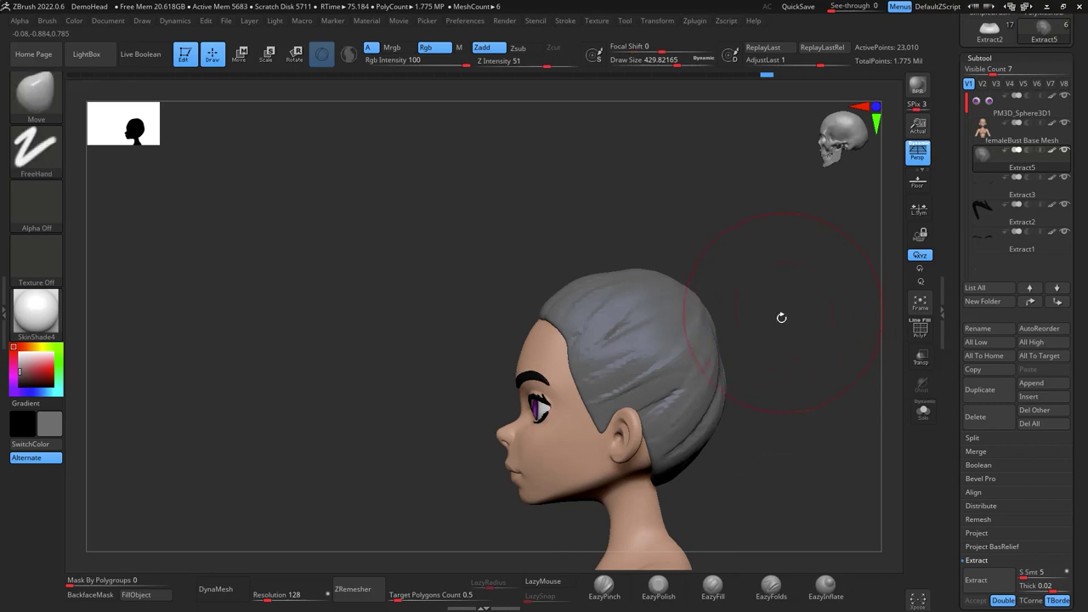
pyautogui.moveTo(779, 315)
pyautogui.mouseDown(button='right')
pyautogui.moveTo(835, 287)
pyautogui.moveTo(857, 295)
pyautogui.moveTo(844, 275)
pyautogui.moveTo(772, 260)
pyautogui.moveTo(859, 149)
pyautogui.moveTo(746, 325)
pyautogui.moveTo(694, 326)
pyautogui.mouseUp(button='right')
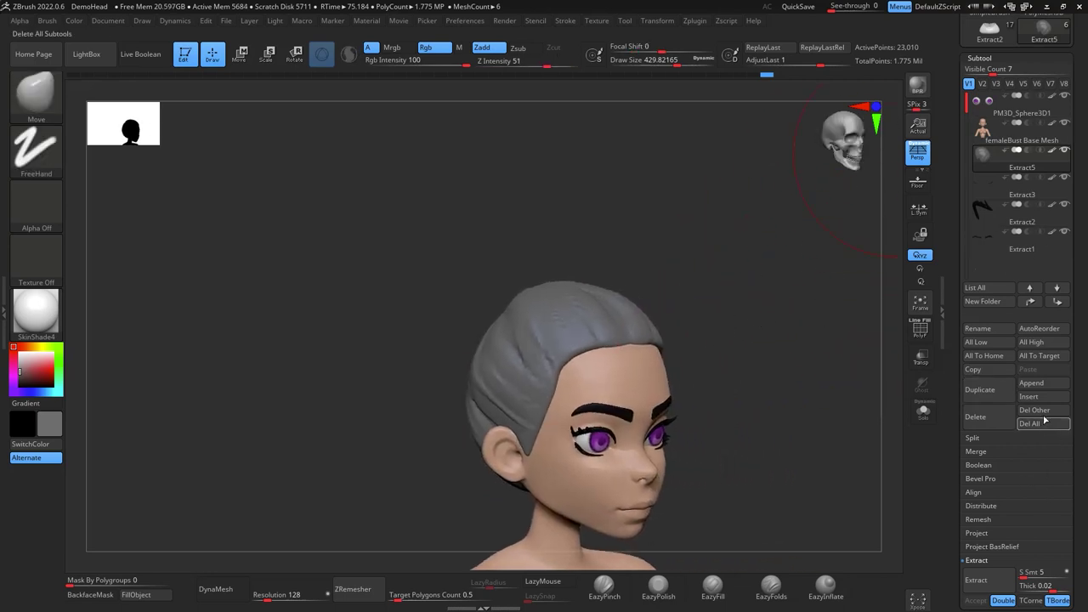
# Append a Sphere3D subtool to the model and make it the active subtool
pyautogui.click(1048, 387)
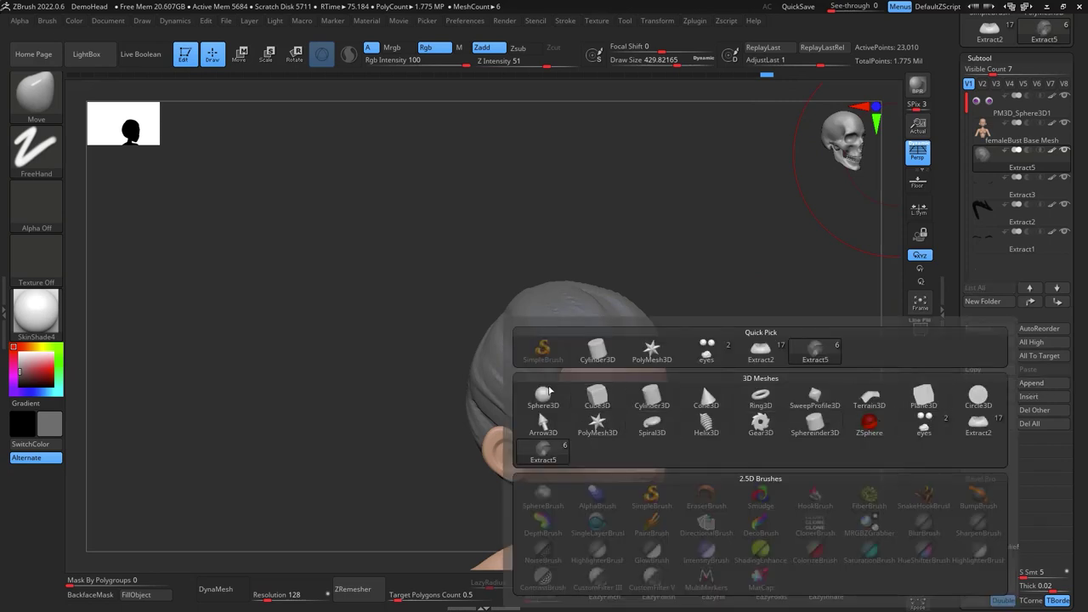
pyautogui.click(702, 382)
pyautogui.moveTo(739, 296); pyautogui.dragTo(761, 281)
pyautogui.click(1018, 267)
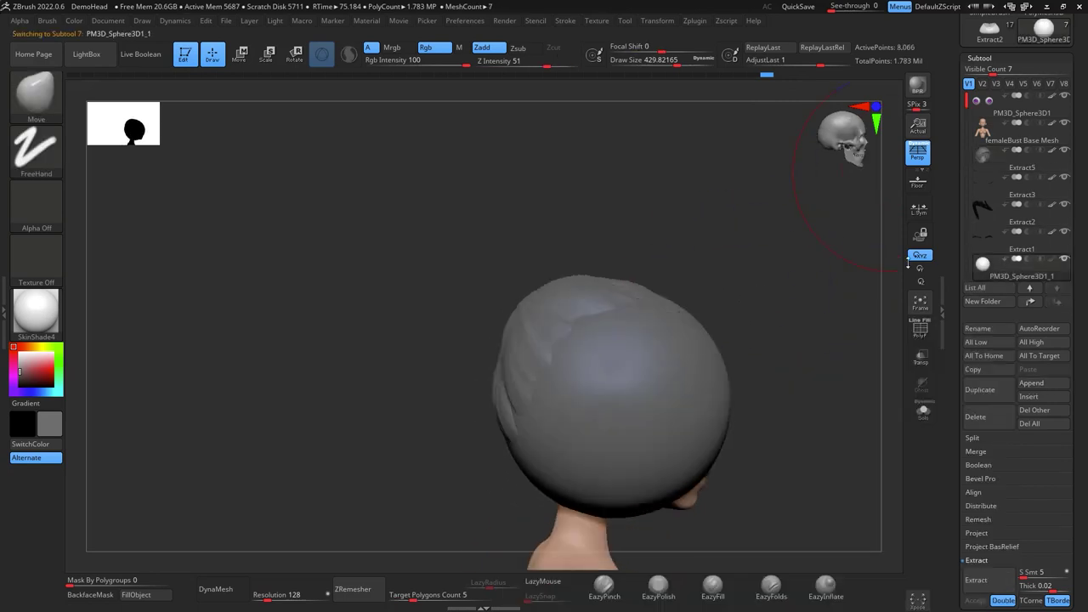
# Scale down and flatten the sphere and place it above the back of the head as a hair bun
pyautogui.press('e')
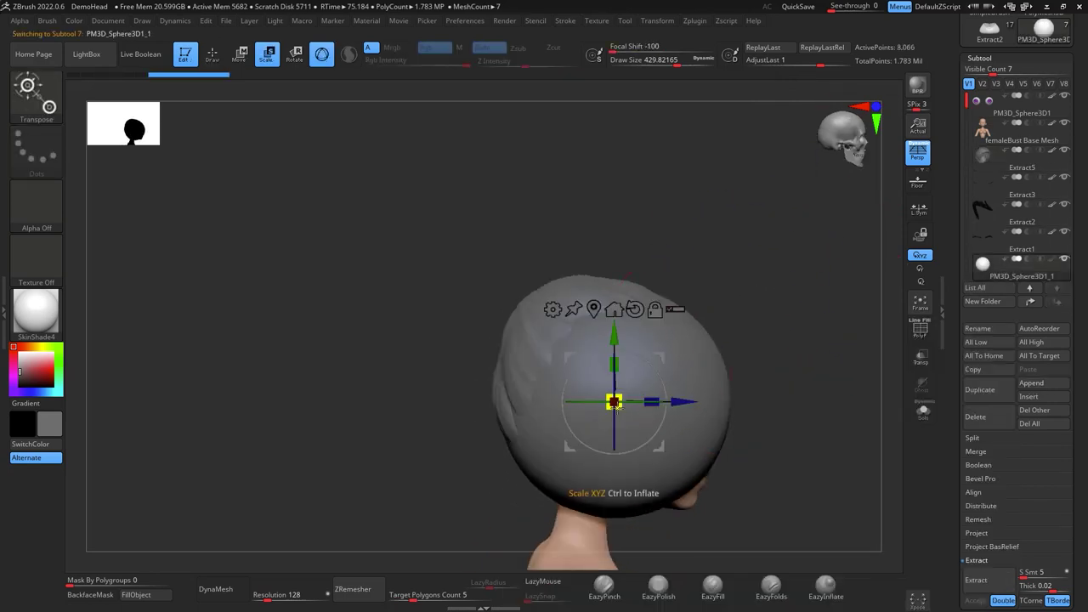
pyautogui.moveTo(615, 401); pyautogui.dragTo(590, 406)
pyautogui.moveTo(660, 356); pyautogui.dragTo(596, 218)
pyautogui.moveTo(645, 182); pyautogui.dragTo(596, 203)
pyautogui.moveTo(604, 246); pyautogui.dragTo(567, 228)
pyautogui.moveTo(778, 213); pyautogui.dragTo(704, 286)
pyautogui.moveTo(570, 227); pyautogui.dragTo(569, 222)
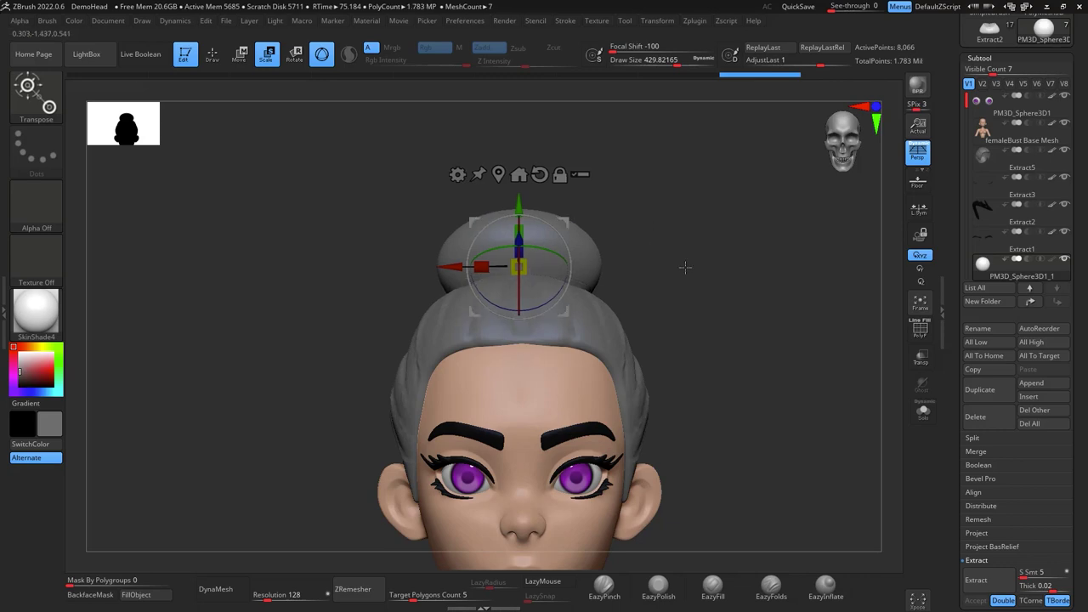
# Carve strand grooves into the front of the hair cap with the DamStandard brush at a draw size of about 116
pyautogui.press('b')
pyautogui.press('d')
pyautogui.press('s')
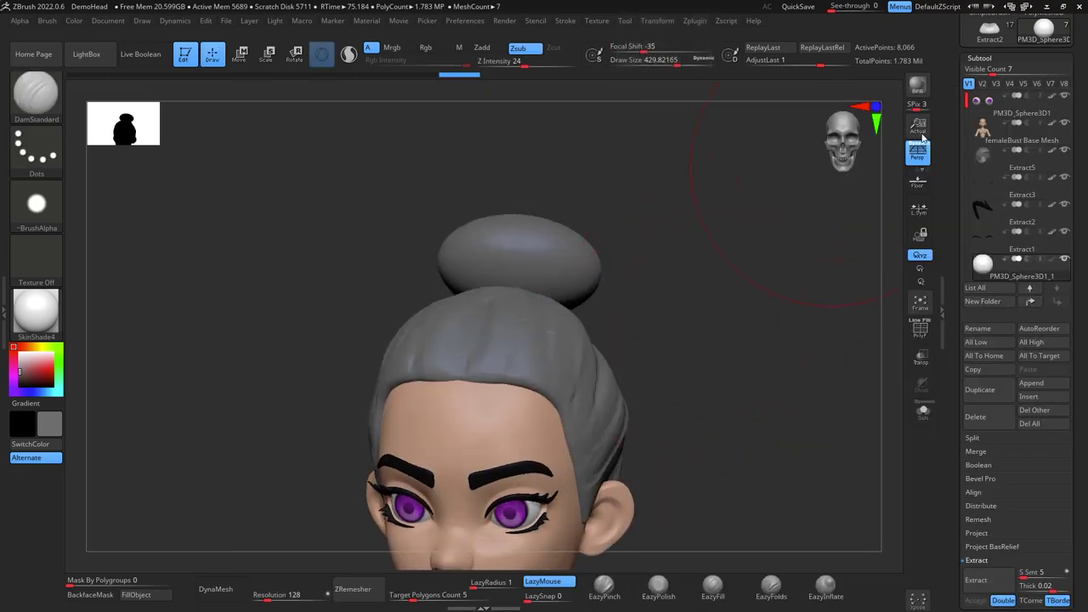
pyautogui.click(993, 162)
pyautogui.moveTo(816, 243); pyautogui.dragTo(760, 258)
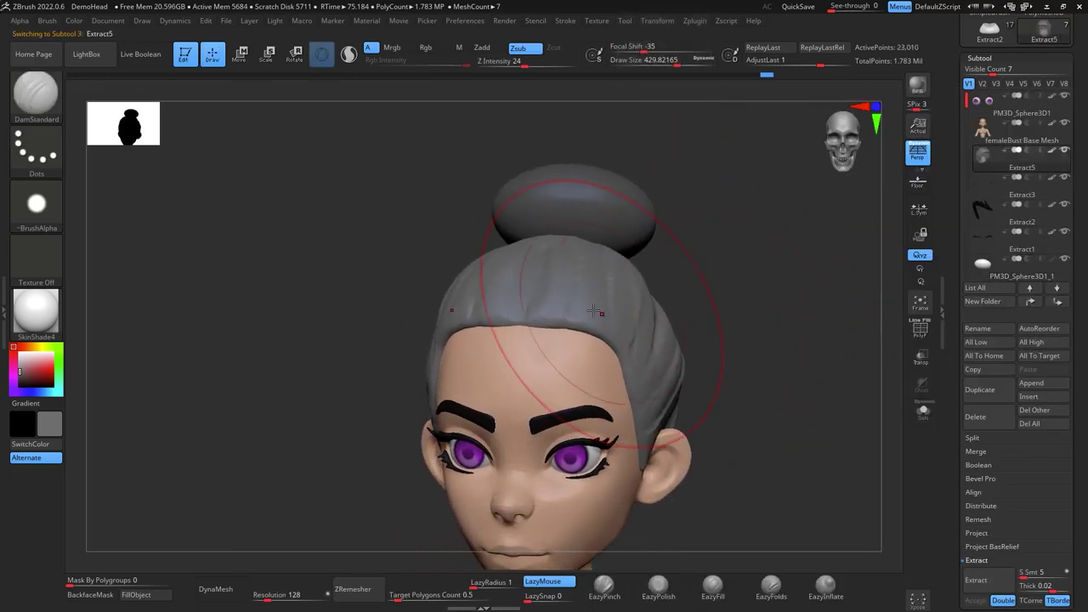
pyautogui.press('space')
pyautogui.moveTo(607, 326); pyautogui.dragTo(574, 324)
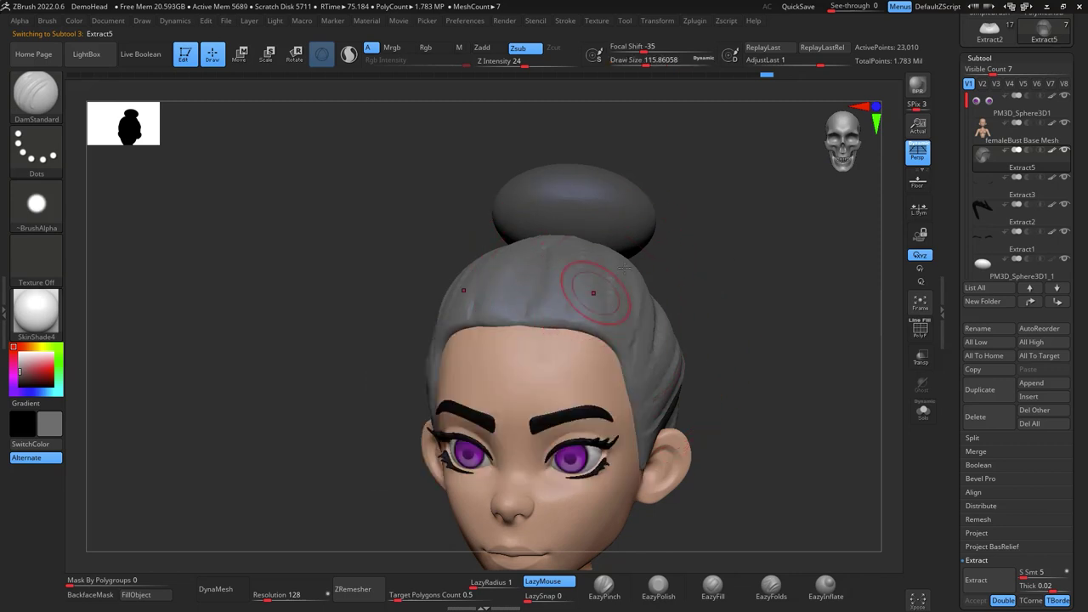
pyautogui.moveTo(593, 274); pyautogui.dragTo(581, 293, button='right')
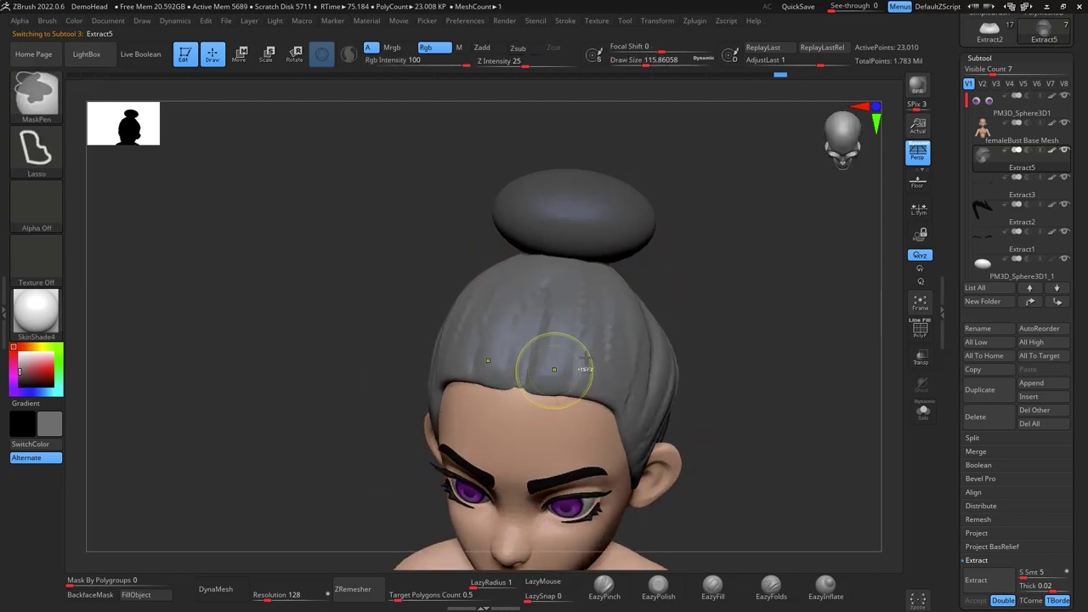
# Cut DamStandard notches down to the forehead hairline of the hair cap at a draw size of about 97
pyautogui.press('space')
pyautogui.moveTo(621, 376); pyautogui.dragTo(618, 376)
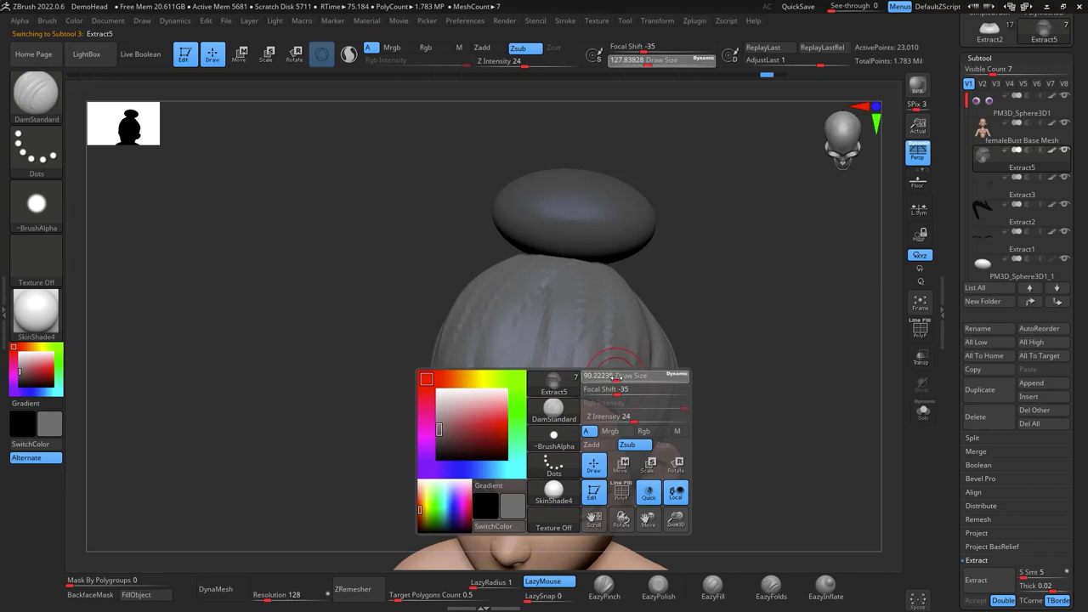
pyautogui.moveTo(716, 328)
pyautogui.mouseDown()
pyautogui.moveTo(711, 278)
pyautogui.moveTo(687, 292)
pyautogui.mouseUp()
pyautogui.moveTo(703, 314); pyautogui.dragTo(632, 306, button='right')
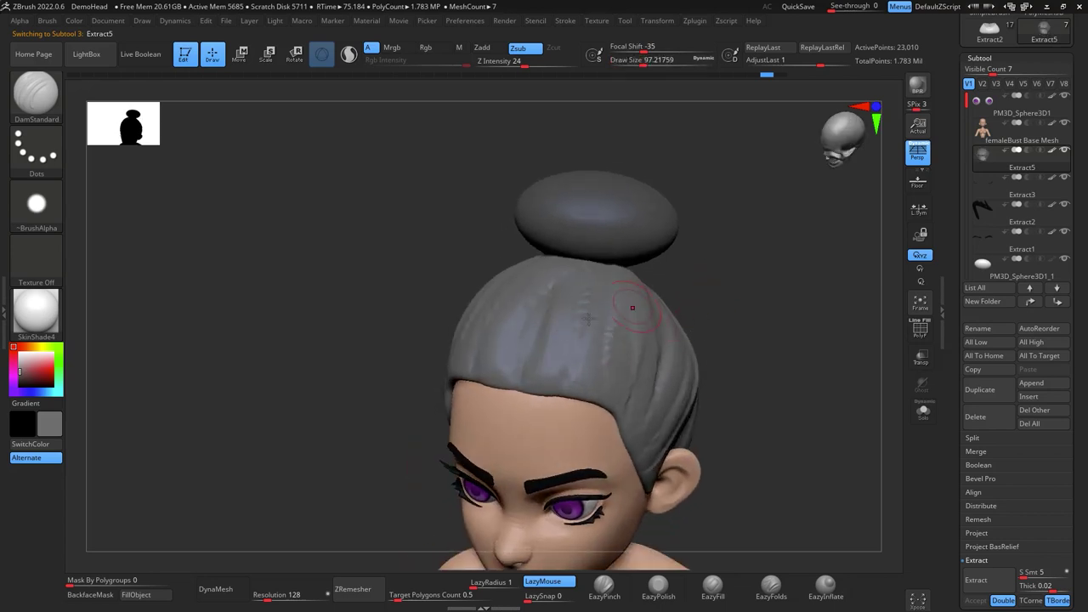
pyautogui.moveTo(531, 326); pyautogui.dragTo(514, 405)
pyautogui.moveTo(585, 332); pyautogui.dragTo(562, 403)
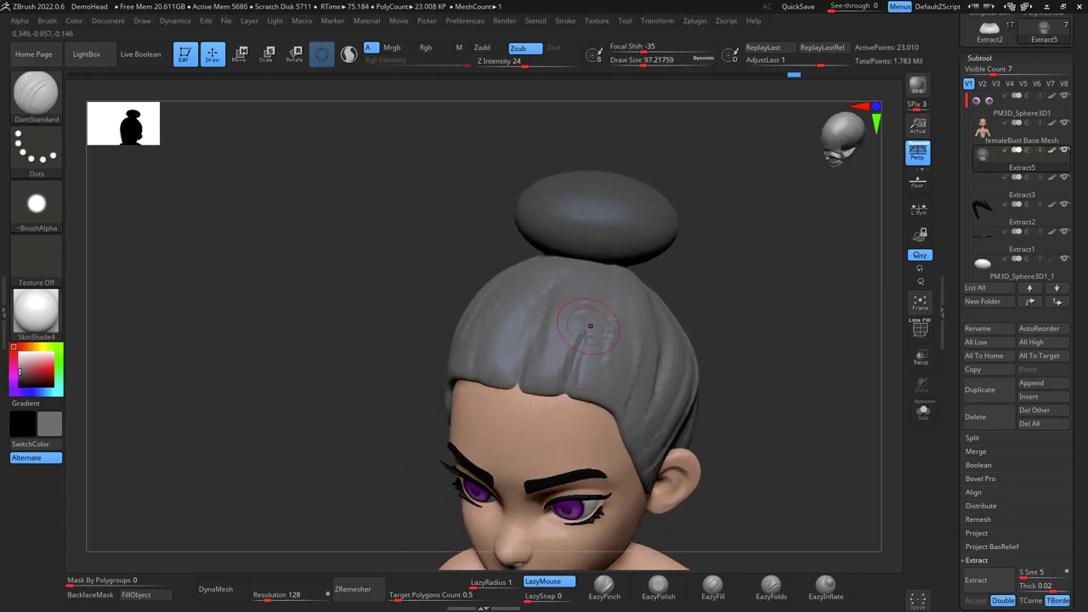
pyautogui.moveTo(623, 330); pyautogui.dragTo(589, 415)
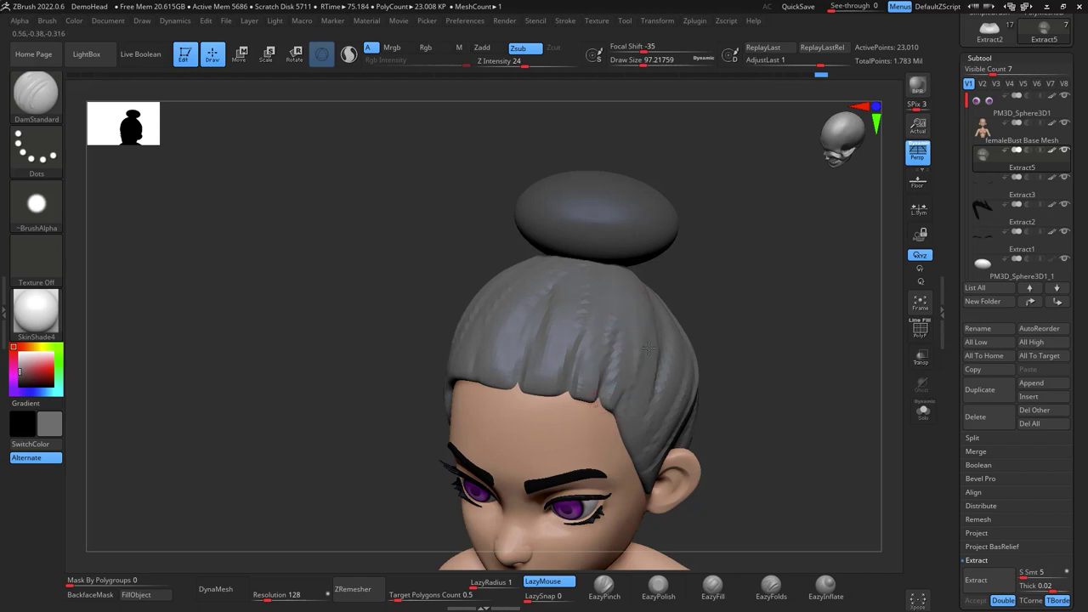
# Carve DamStandard grooves back from the hairline at the character's left temple, down toward the ear
pyautogui.moveTo(665, 334); pyautogui.dragTo(823, 247, button='right')
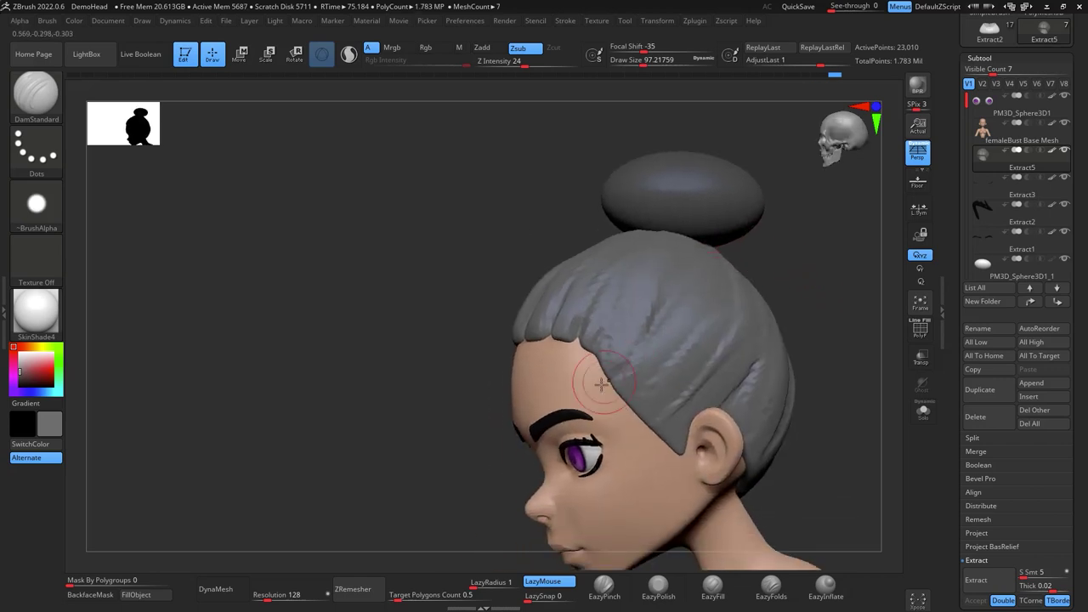
pyautogui.moveTo(602, 384); pyautogui.dragTo(607, 383)
pyautogui.moveTo(635, 417); pyautogui.dragTo(705, 363)
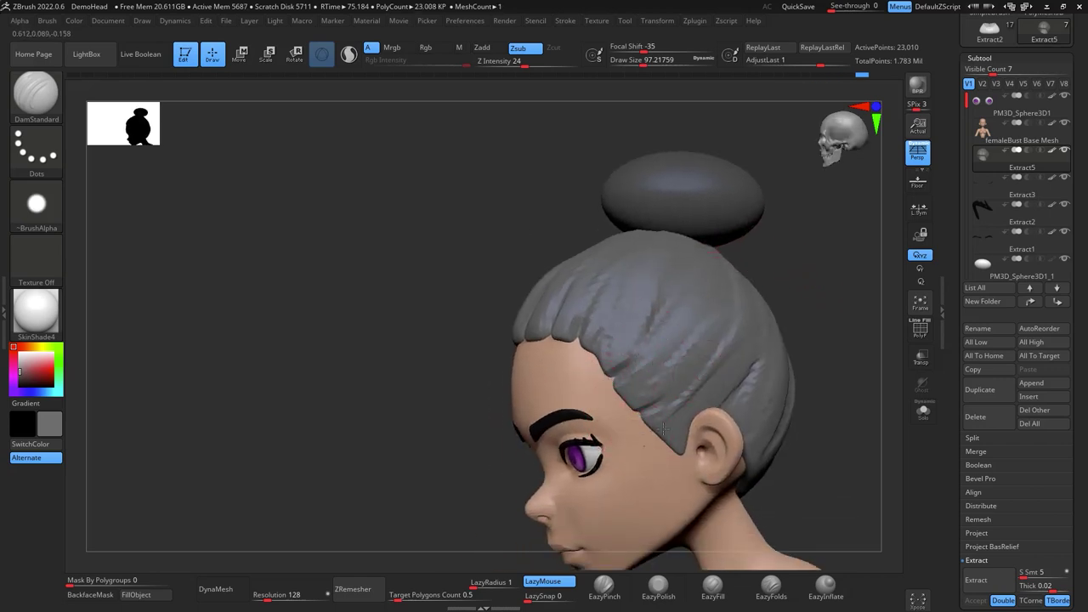
pyautogui.moveTo(663, 429)
pyautogui.mouseDown()
pyautogui.moveTo(690, 397)
pyautogui.moveTo(681, 413)
pyautogui.mouseUp()
# Carve matching DamStandard grooves into the hairline at the character's right temple, down toward the ear
pyautogui.moveTo(682, 408)
pyautogui.mouseDown(button='right')
pyautogui.moveTo(838, 270)
pyautogui.moveTo(825, 320)
pyautogui.moveTo(865, 307)
pyautogui.mouseUp(button='right')
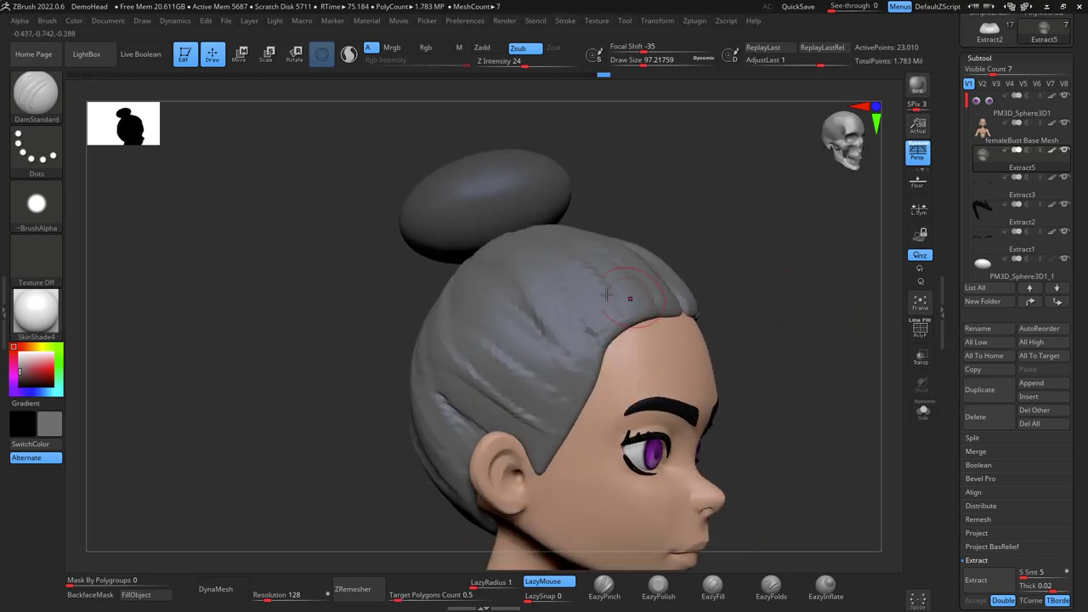
pyautogui.moveTo(627, 342); pyautogui.dragTo(578, 311)
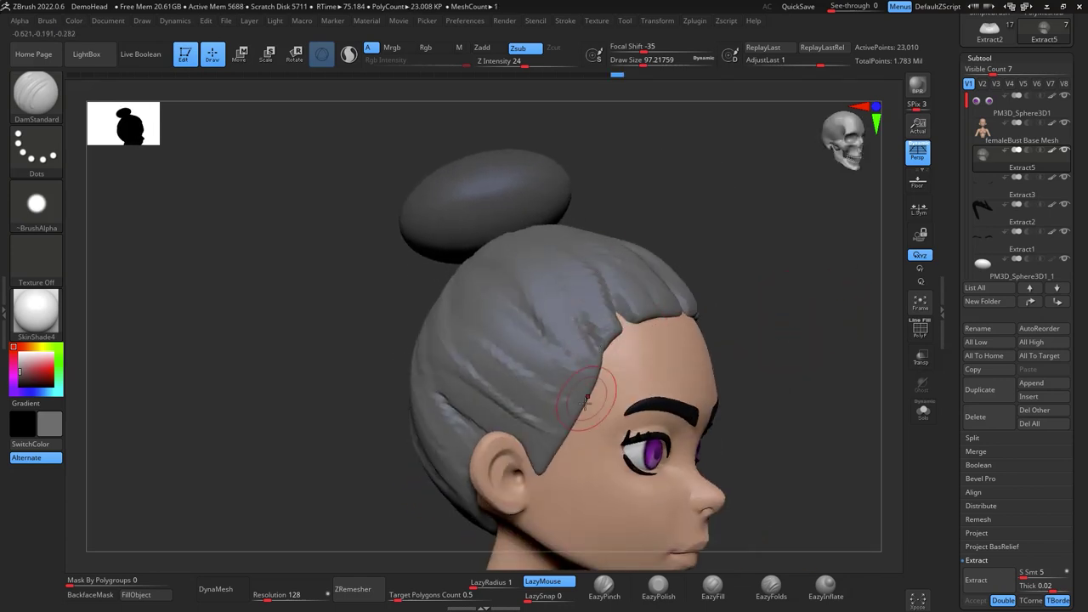
pyautogui.moveTo(599, 413)
pyautogui.mouseDown()
pyautogui.moveTo(551, 386)
pyautogui.moveTo(566, 388)
pyautogui.mouseUp()
pyautogui.moveTo(570, 437); pyautogui.dragTo(515, 398)
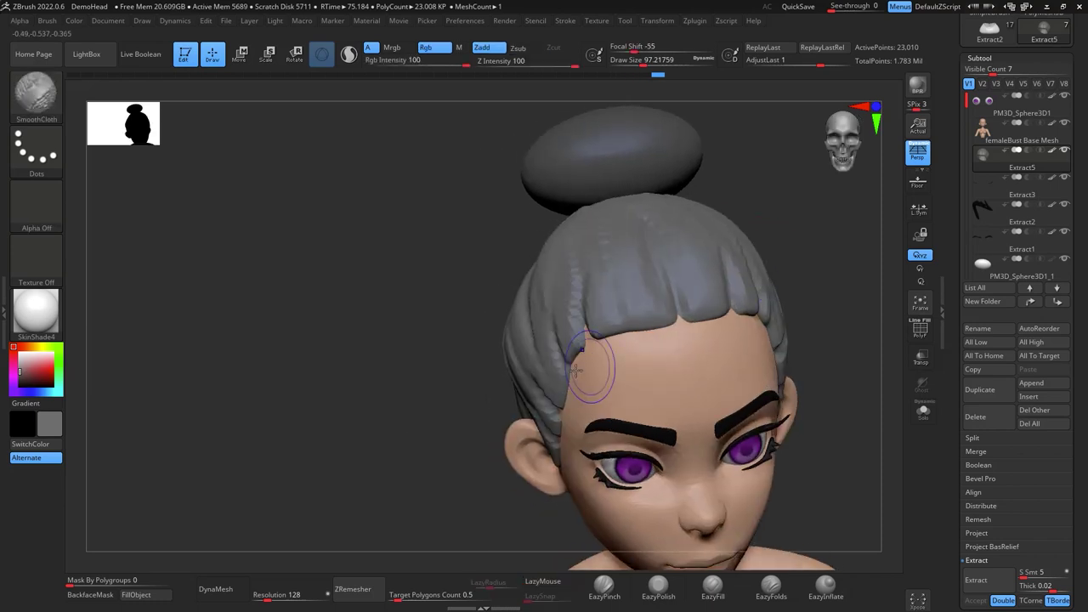
pyautogui.moveTo(832, 338); pyautogui.dragTo(736, 303)
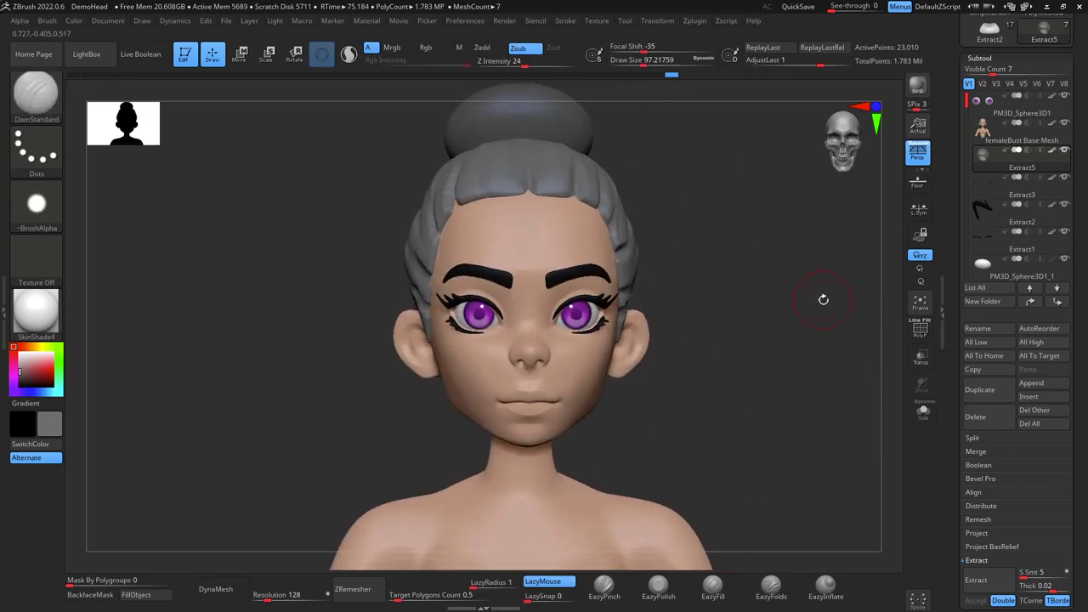
# Adjust the upper sides of the hair cap with the Move brush at a draw size of about 280
pyautogui.moveTo(823, 301); pyautogui.dragTo(824, 275)
pyautogui.press('space')
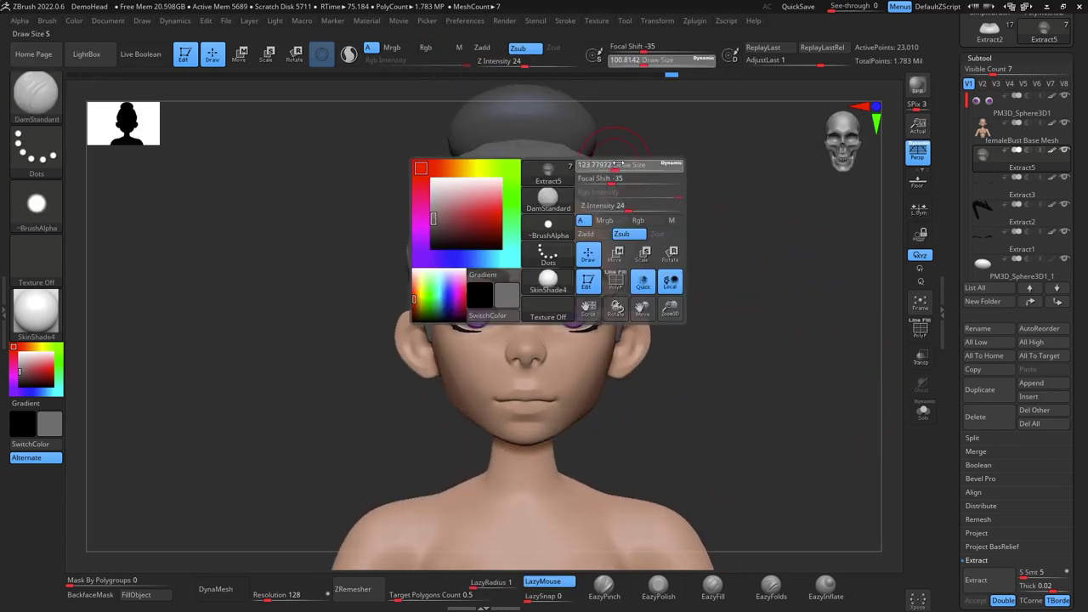
pyautogui.moveTo(612, 167); pyautogui.dragTo(626, 168)
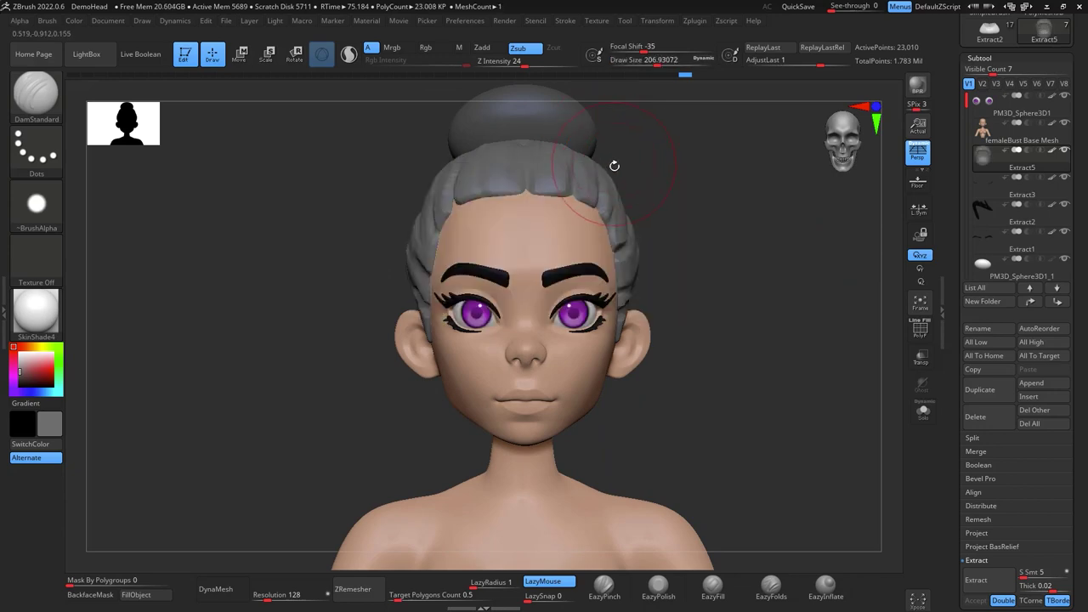
pyautogui.press('b')
pyautogui.press('m')
pyautogui.press('v')
pyautogui.press('space')
pyautogui.moveTo(608, 175); pyautogui.dragTo(616, 175)
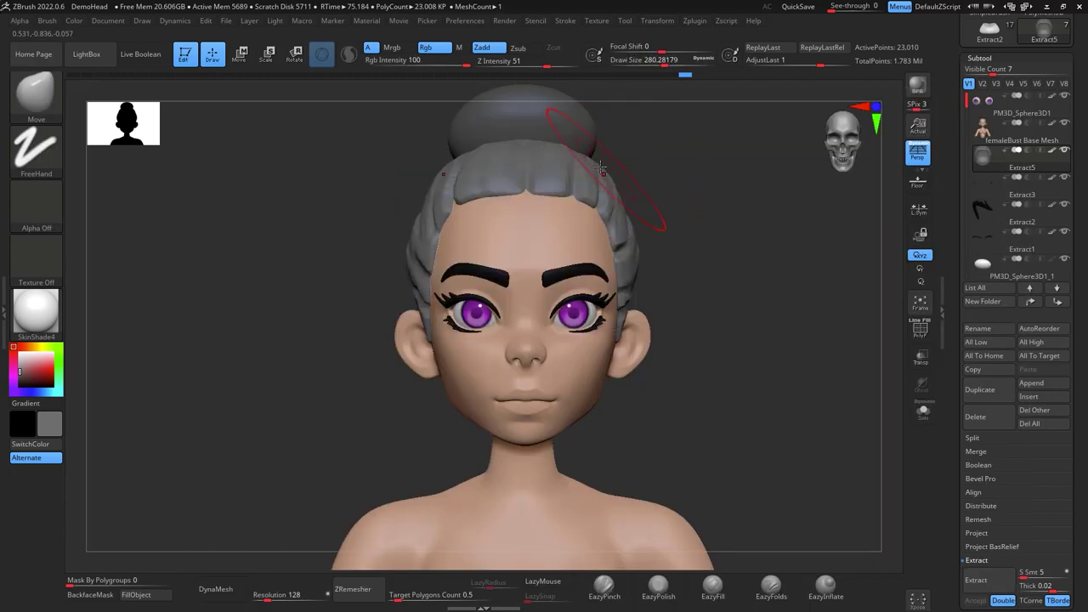
# Choose a dark blue-grey of about RGB 57, 65, 73 and fill the hair cap and the bun with it
pyautogui.keyDown('alt'); pyautogui.moveTo(765, 365); pyautogui.dragTo(776, 334); pyautogui.keyUp('alt')
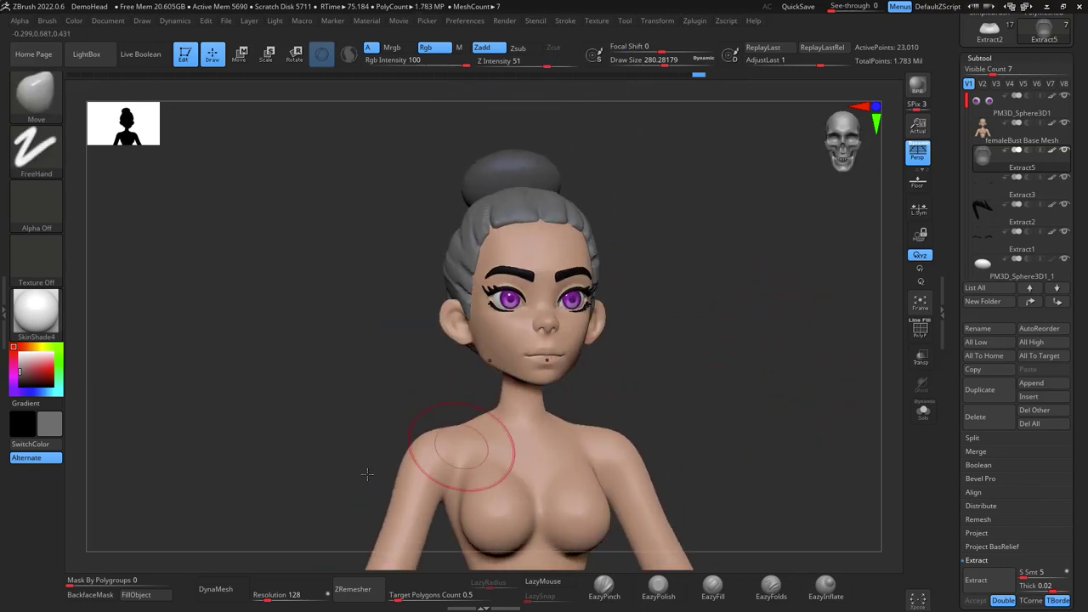
pyautogui.click(41, 392)
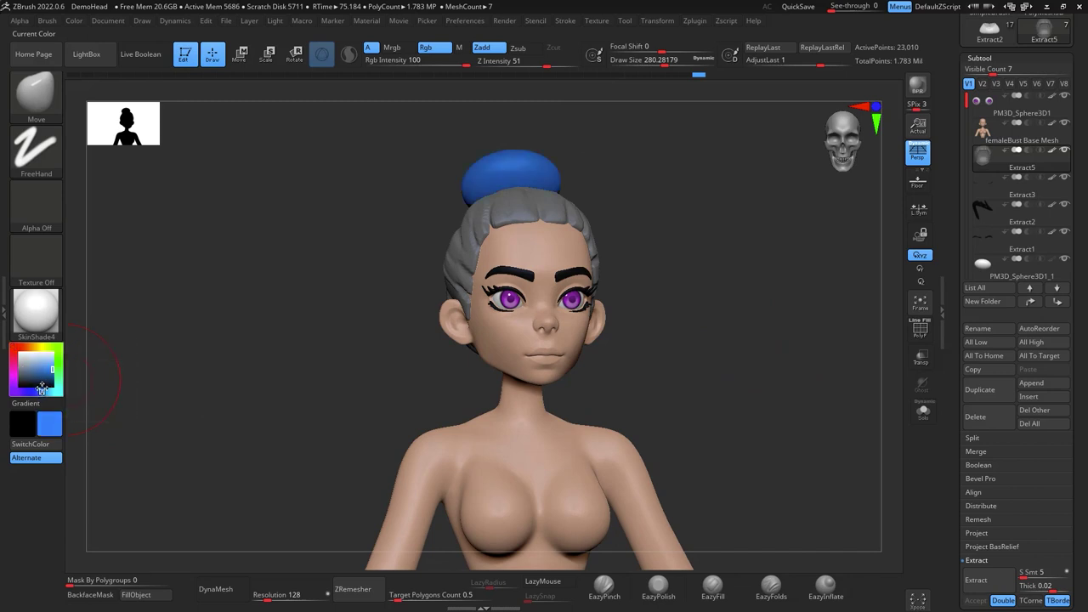
pyautogui.moveTo(47, 373); pyautogui.dragTo(22, 378)
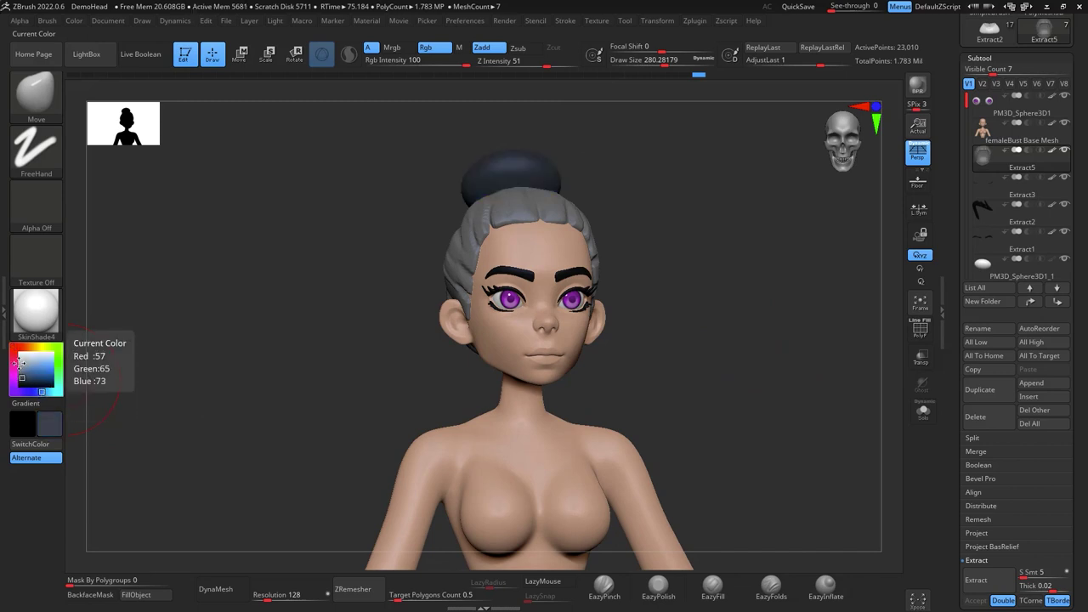
pyautogui.click(141, 595)
pyautogui.click(986, 214)
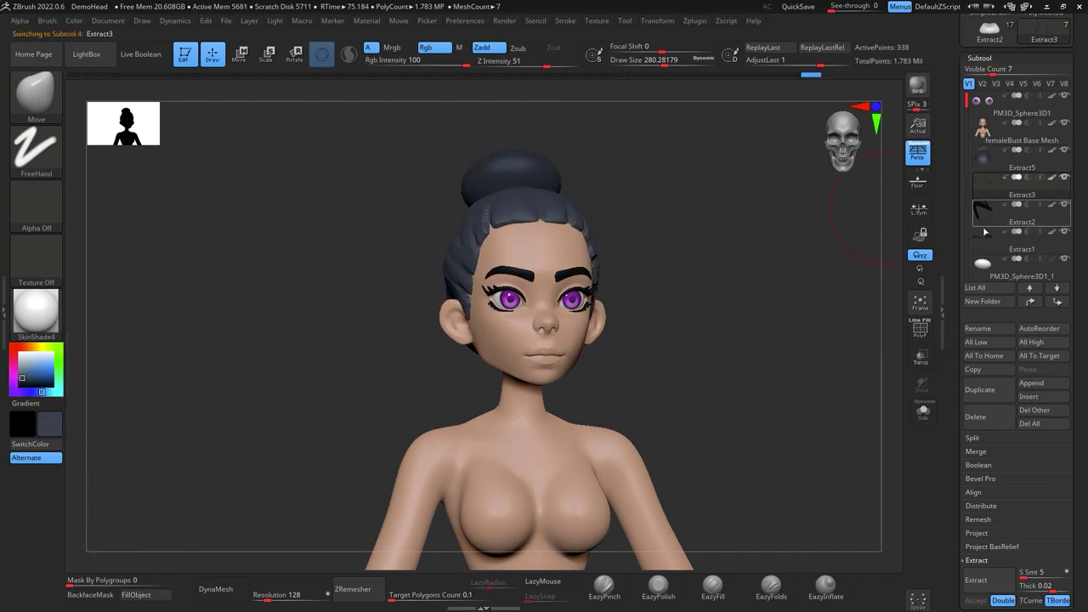
pyautogui.click(983, 272)
pyautogui.click(136, 594)
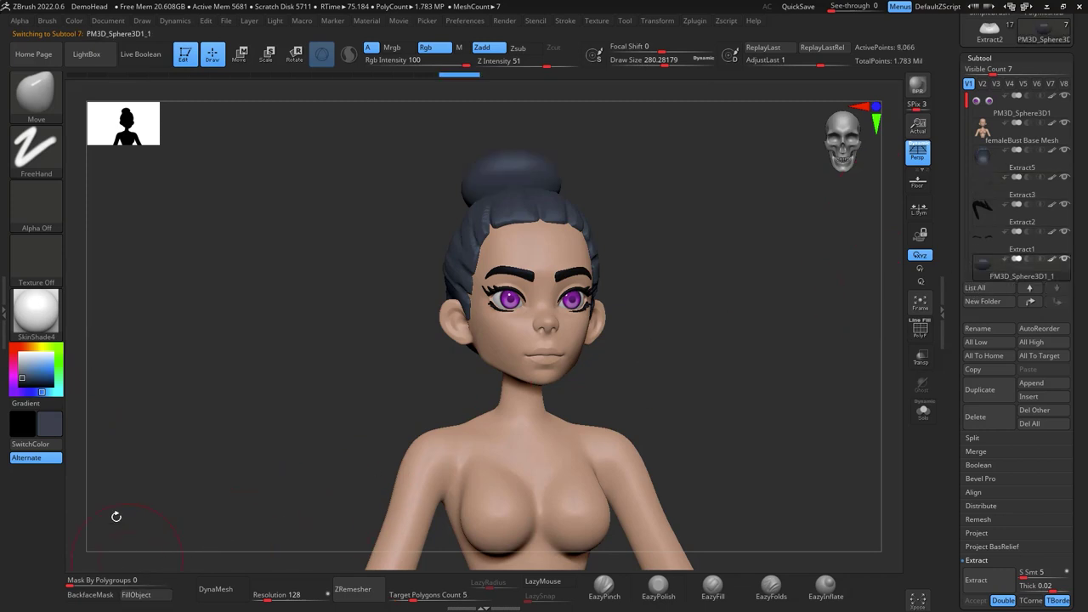
# Choose a more saturated dark navy blue and fill both the bun and the hair cap with it
pyautogui.moveTo(22, 375); pyautogui.dragTo(18, 377)
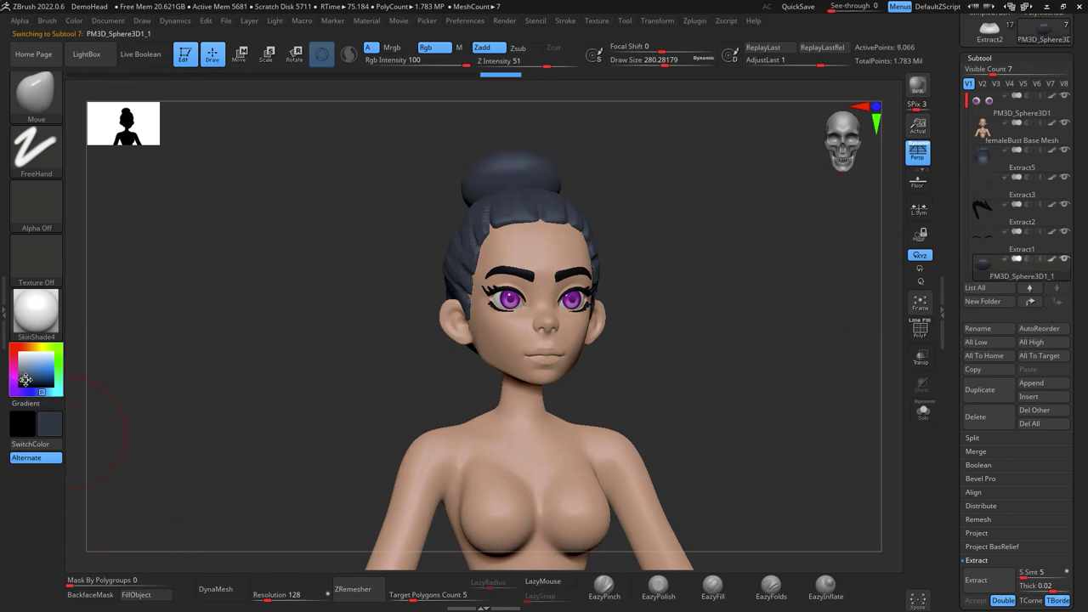
pyautogui.click(143, 595)
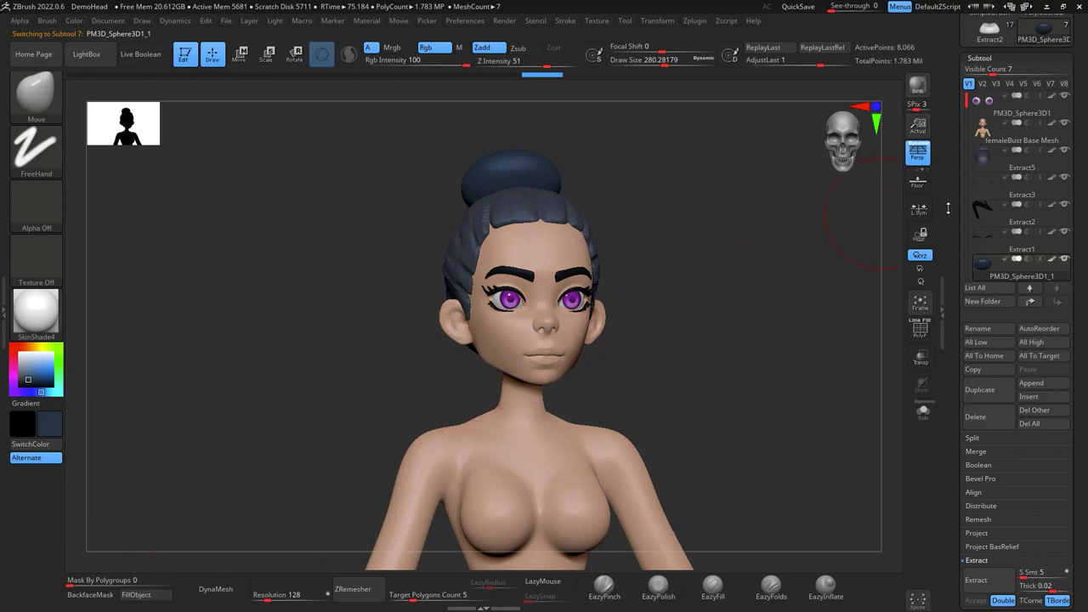
pyautogui.click(1009, 170)
pyautogui.click(164, 598)
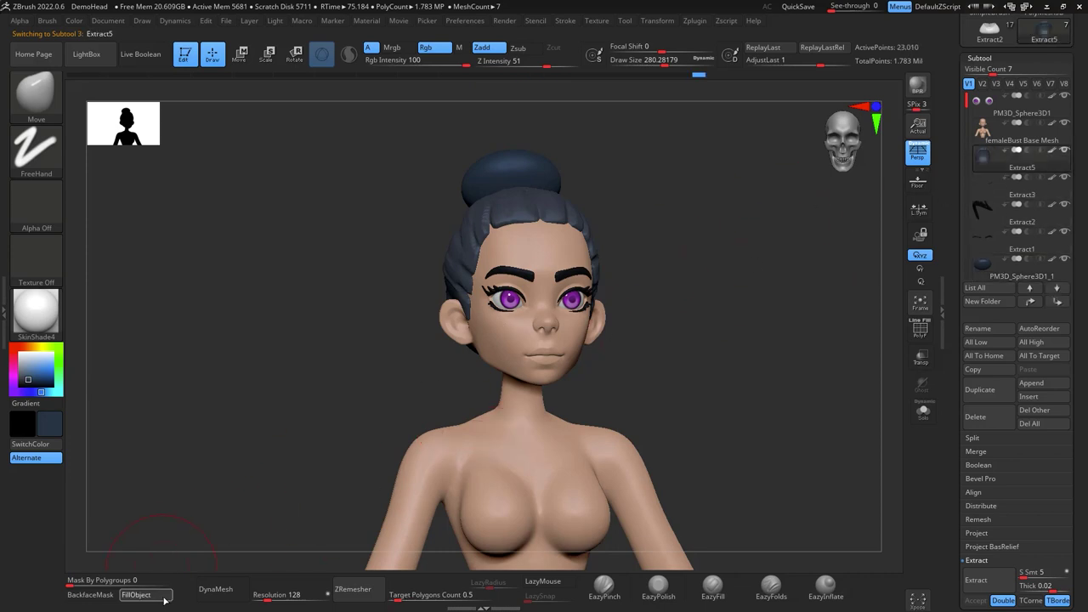
# Select the female bust base mesh and mask the lower torso from mid-chest down, leaving the arms unmasked
pyautogui.moveTo(760, 247)
pyautogui.mouseDown()
pyautogui.moveTo(772, 286)
pyautogui.moveTo(753, 255)
pyautogui.moveTo(769, 260)
pyautogui.moveTo(767, 248)
pyautogui.moveTo(775, 300)
pyautogui.moveTo(764, 269)
pyautogui.moveTo(765, 309)
pyautogui.moveTo(815, 316)
pyautogui.moveTo(765, 337)
pyautogui.moveTo(763, 314)
pyautogui.mouseUp()
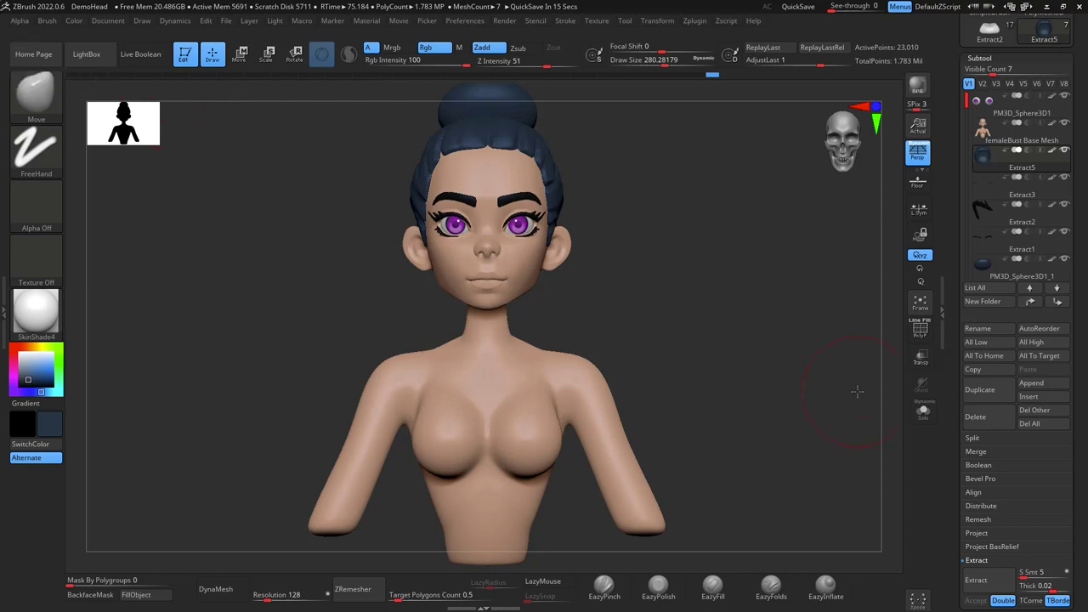
pyautogui.keyDown('alt'); pyautogui.moveTo(749, 344); pyautogui.dragTo(765, 326); pyautogui.keyUp('alt')
pyautogui.click(988, 131)
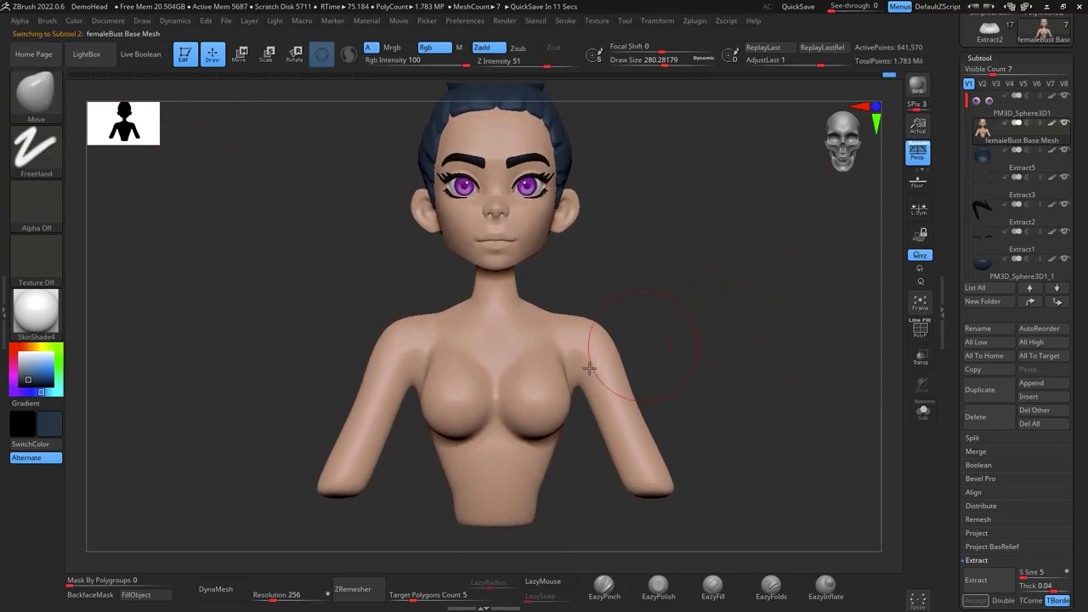
pyautogui.moveTo(408, 413)
pyautogui.keyDown('ctrl'); pyautogui.mouseDown()
pyautogui.moveTo(450, 561)
pyautogui.moveTo(512, 501)
pyautogui.moveTo(527, 397)
pyautogui.mouseUp(); pyautogui.keyUp('ctrl')
pyautogui.moveTo(717, 375)
pyautogui.mouseDown()
pyautogui.moveTo(768, 311)
pyautogui.moveTo(841, 308)
pyautogui.moveTo(739, 358)
pyautogui.moveTo(755, 343)
pyautogui.moveTo(779, 257)
pyautogui.mouseUp()
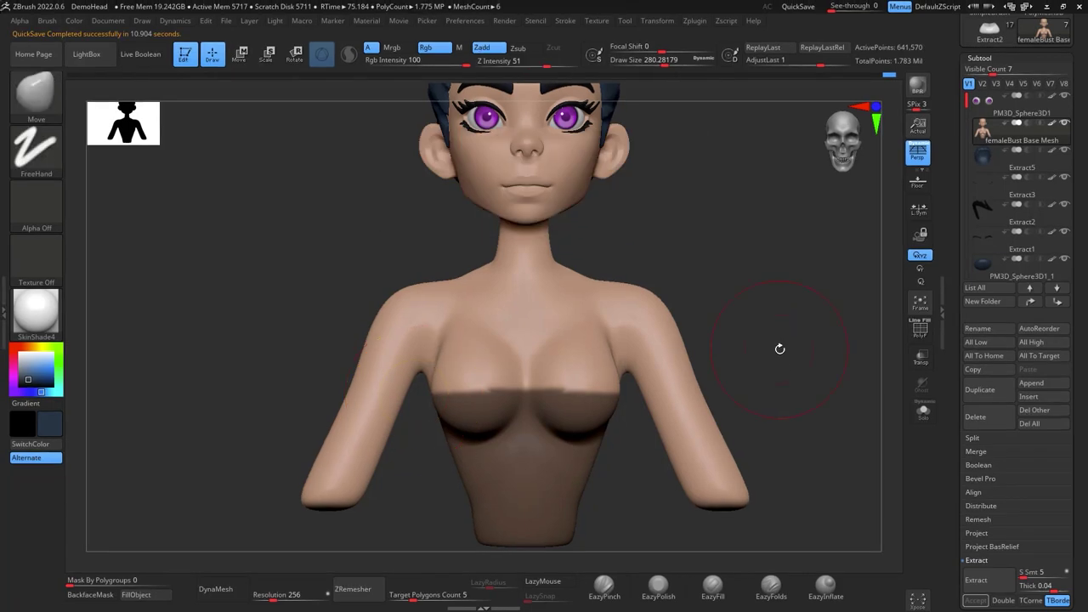
# Raise and straighten the upper edge of the torso mask across the chest and turn off perspective distortion
pyautogui.keyDown('alt'); pyautogui.moveTo(782, 329); pyautogui.dragTo(783, 270); pyautogui.keyUp('alt')
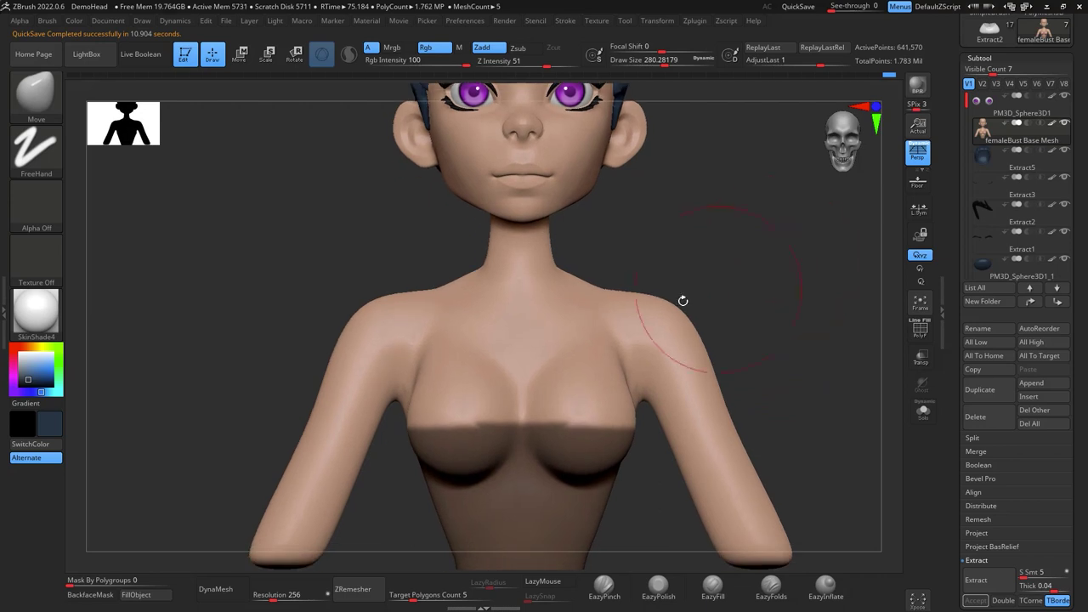
pyautogui.moveTo(396, 417)
pyautogui.keyDown('ctrl'); pyautogui.mouseDown()
pyautogui.moveTo(511, 525)
pyautogui.moveTo(616, 427)
pyautogui.moveTo(620, 404)
pyautogui.mouseUp(); pyautogui.keyUp('ctrl')
pyautogui.moveTo(790, 306)
pyautogui.mouseDown()
pyautogui.moveTo(830, 277)
pyautogui.moveTo(853, 297)
pyautogui.moveTo(833, 293)
pyautogui.moveTo(889, 228)
pyautogui.moveTo(812, 261)
pyautogui.moveTo(816, 294)
pyautogui.mouseUp()
pyautogui.moveTo(821, 479); pyautogui.dragTo(806, 495)
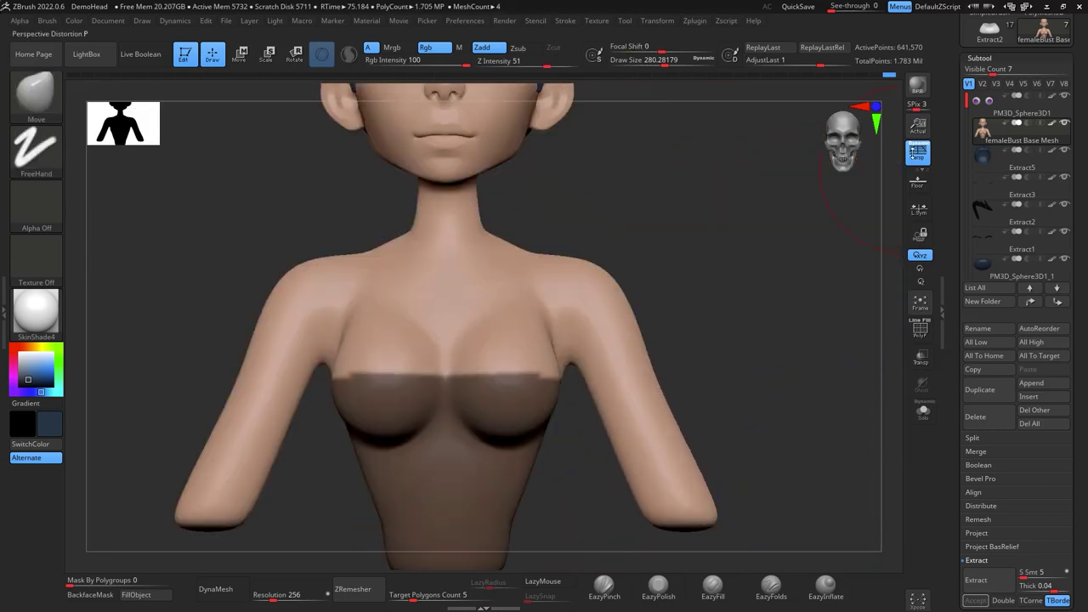
pyautogui.click(919, 156)
pyautogui.hotkey('ctrl', 'shift')
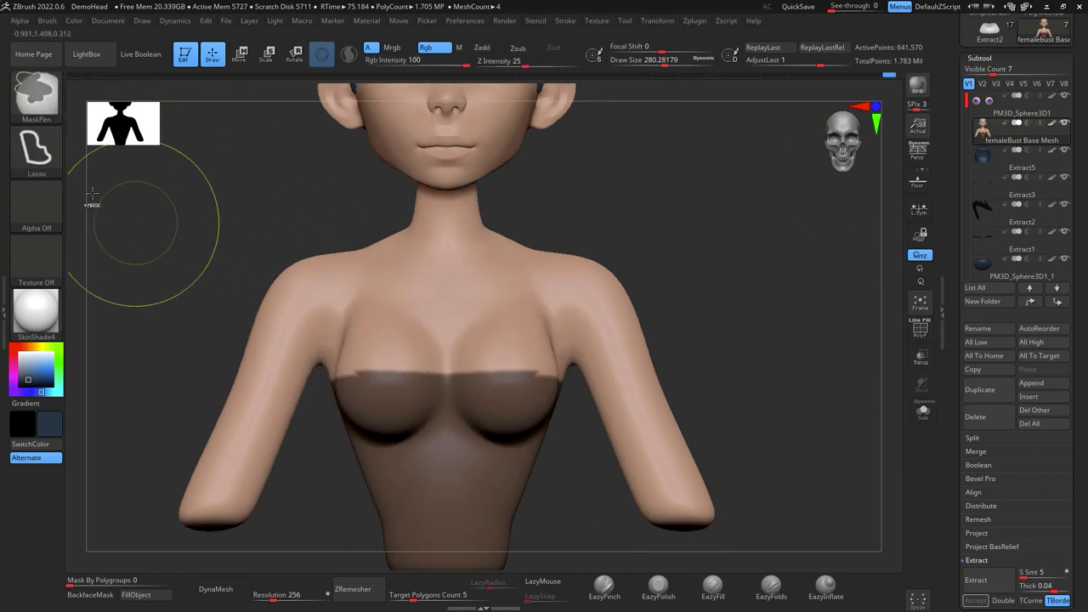
# Trim the torso mask to a straight edge across the chest with a rectangular unmasking selection and turn perspective back on
pyautogui.click(57, 147)
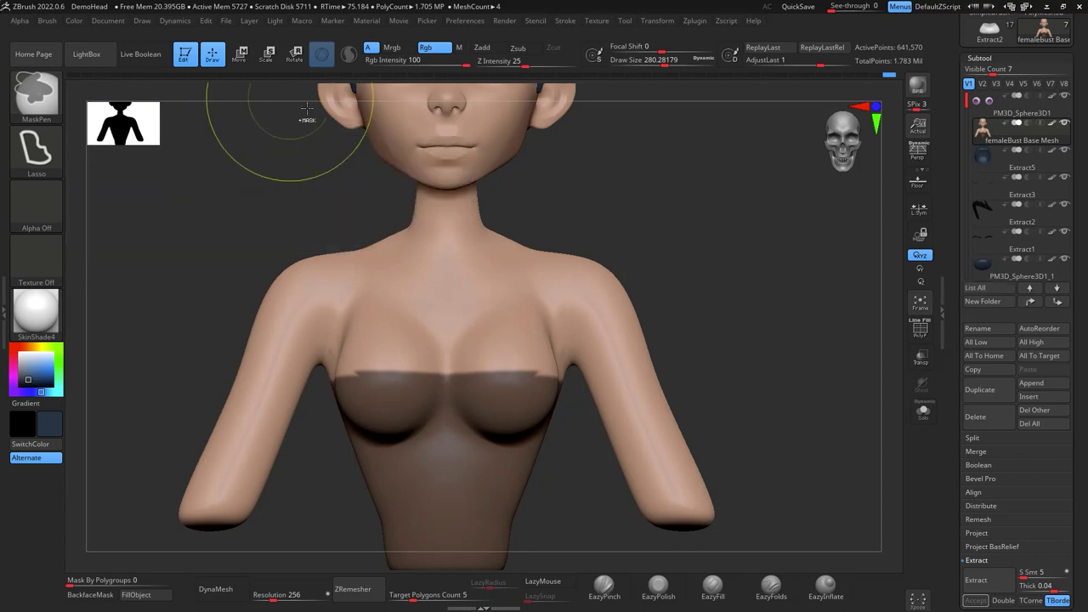
pyautogui.keyDown('ctrl'); pyautogui.click(51, 161); pyautogui.keyUp('ctrl')
pyautogui.click(430, 158)
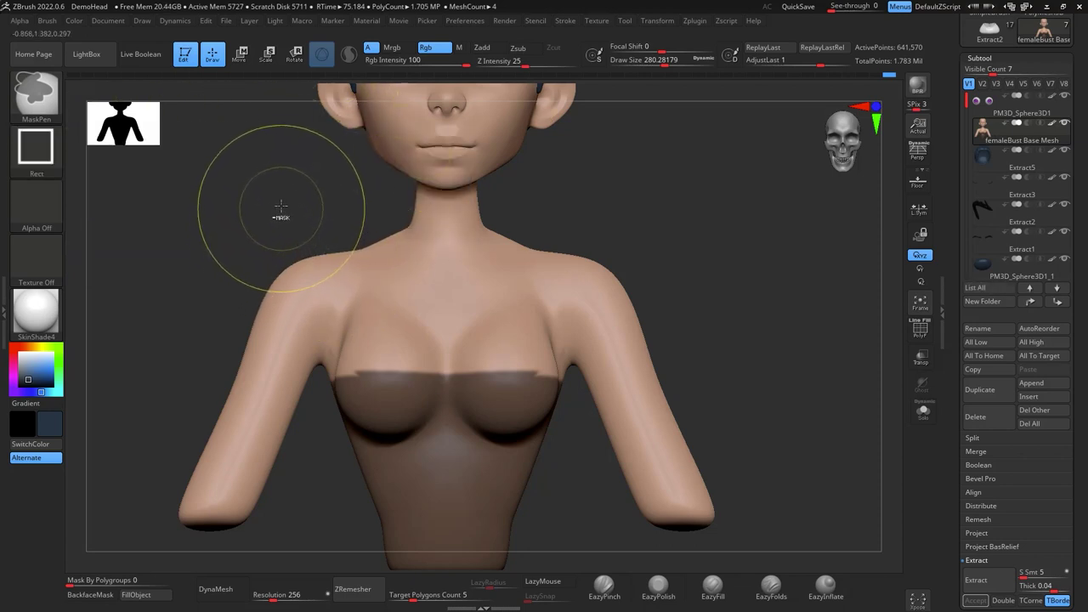
pyautogui.keyDown('ctrl'); pyautogui.moveTo(278, 194); pyautogui.dragTo(598, 374); pyautogui.keyUp('ctrl')
pyautogui.moveTo(774, 351); pyautogui.dragTo(813, 386)
pyautogui.keyDown('alt'); pyautogui.moveTo(816, 439); pyautogui.dragTo(823, 467); pyautogui.keyUp('alt')
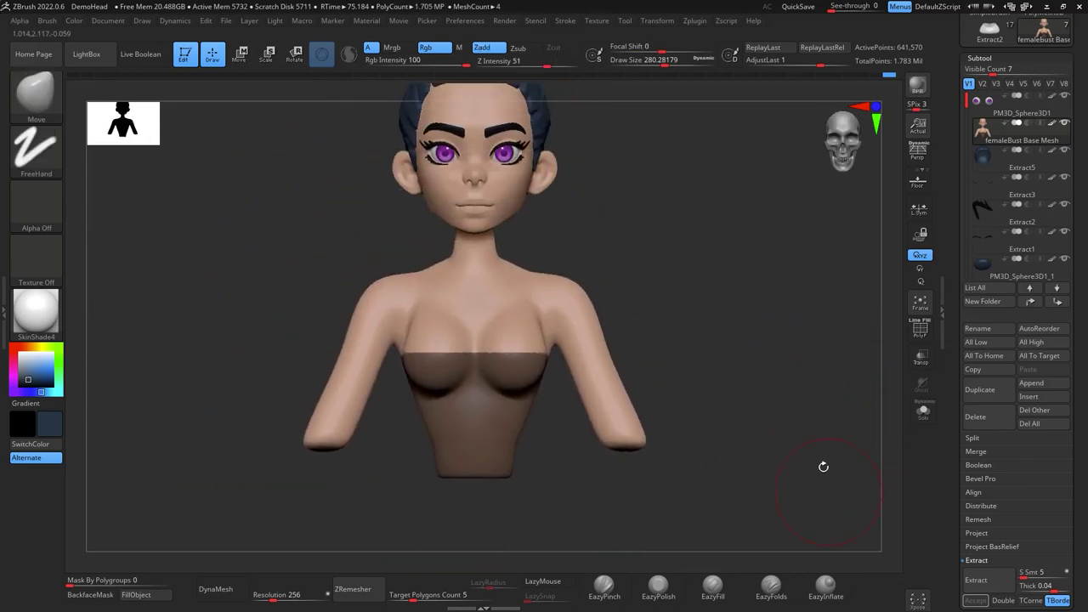
pyautogui.click(922, 156)
pyautogui.moveTo(805, 284); pyautogui.dragTo(905, 173)
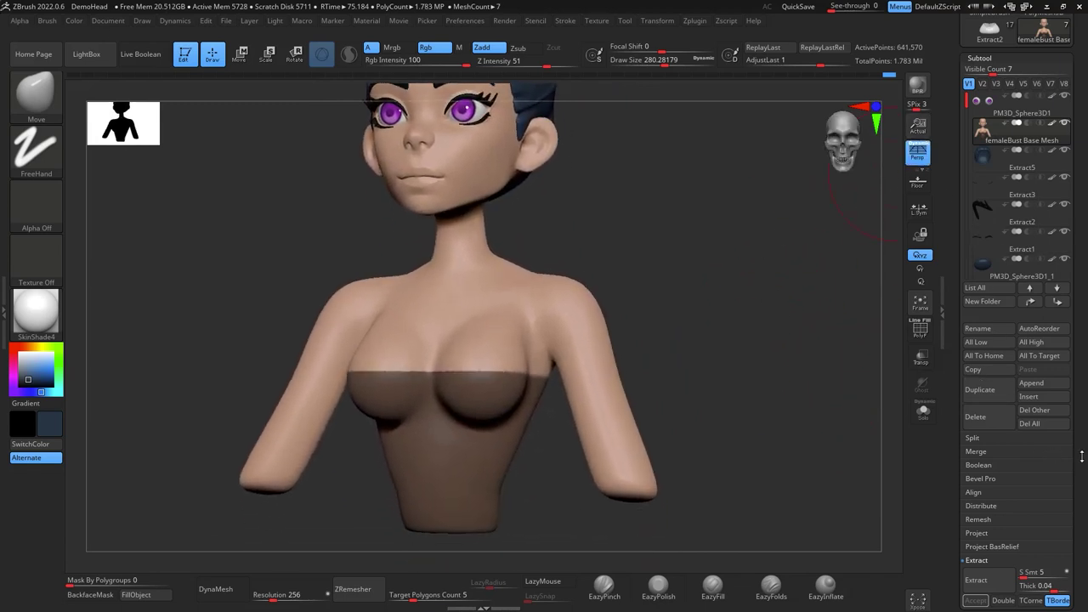
# Extract the masked torso as a separate mesh with thickness 0 and ZRemesh it with a target polygon count of 0.1
pyautogui.moveTo(1082, 457); pyautogui.dragTo(1054, 409)
pyautogui.write('0')
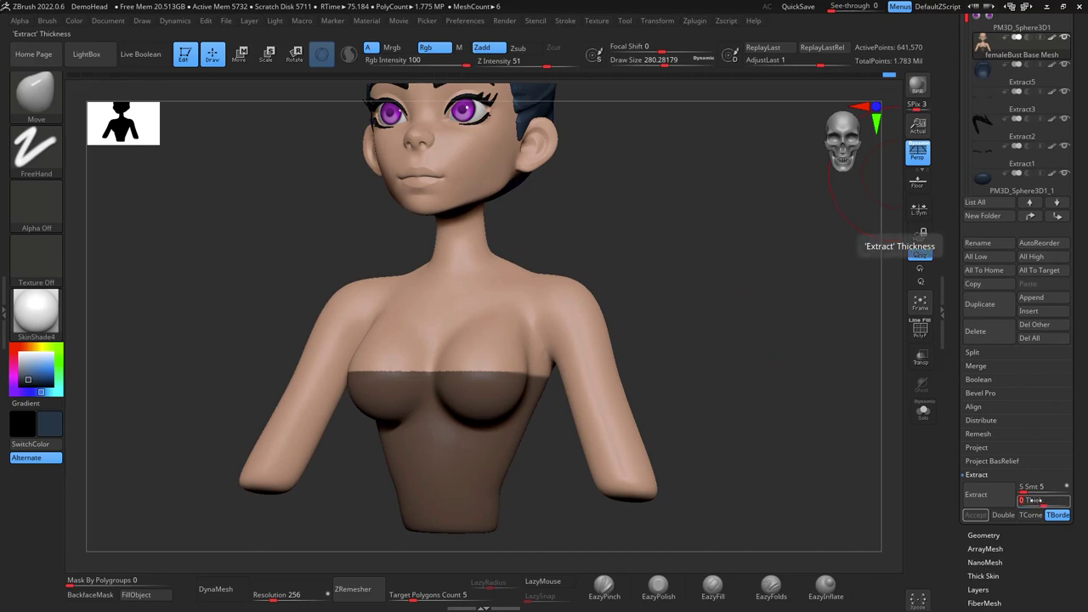
pyautogui.press('Return')
pyautogui.click(996, 495)
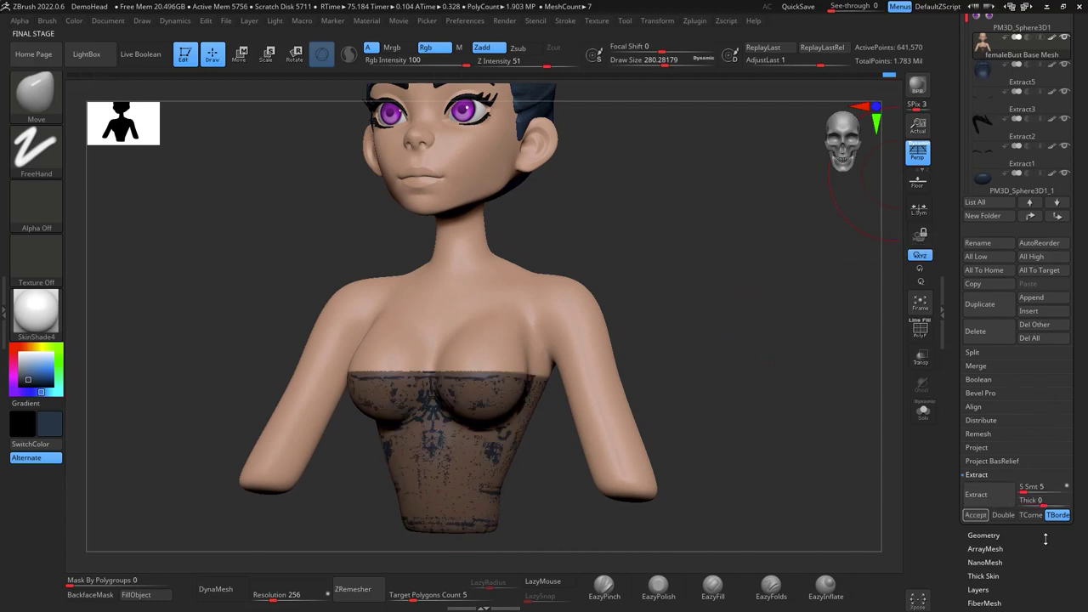
pyautogui.click(977, 515)
pyautogui.click(436, 594)
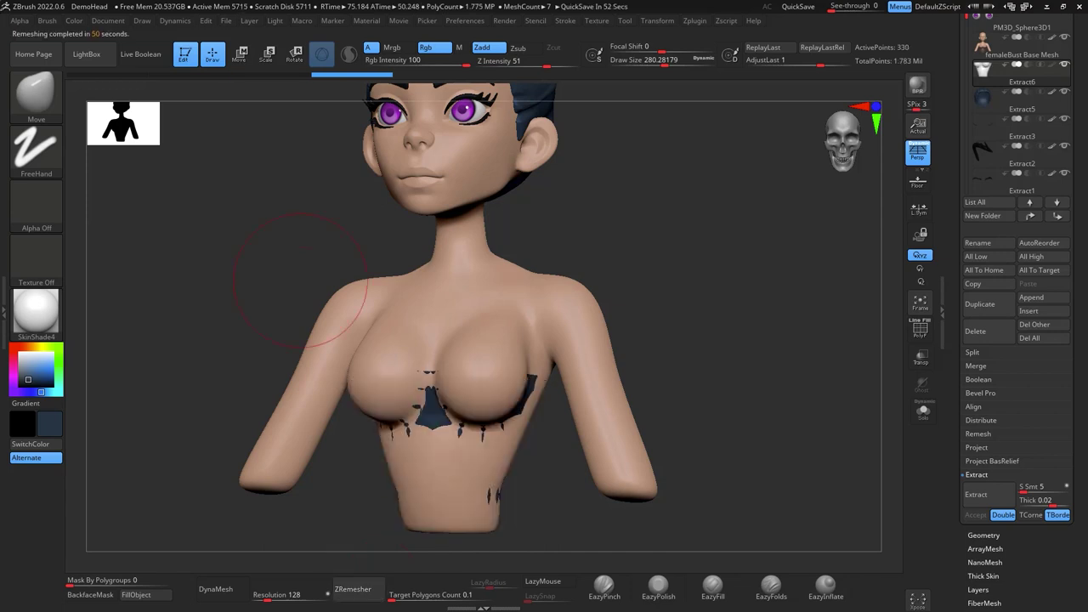
# Enlarge the Move brush and pull the extracted top's bust outward until it covers the skin of both breasts
pyautogui.moveTo(716, 313)
pyautogui.mouseDown()
pyautogui.moveTo(728, 328)
pyautogui.moveTo(820, 221)
pyautogui.moveTo(752, 219)
pyautogui.mouseUp()
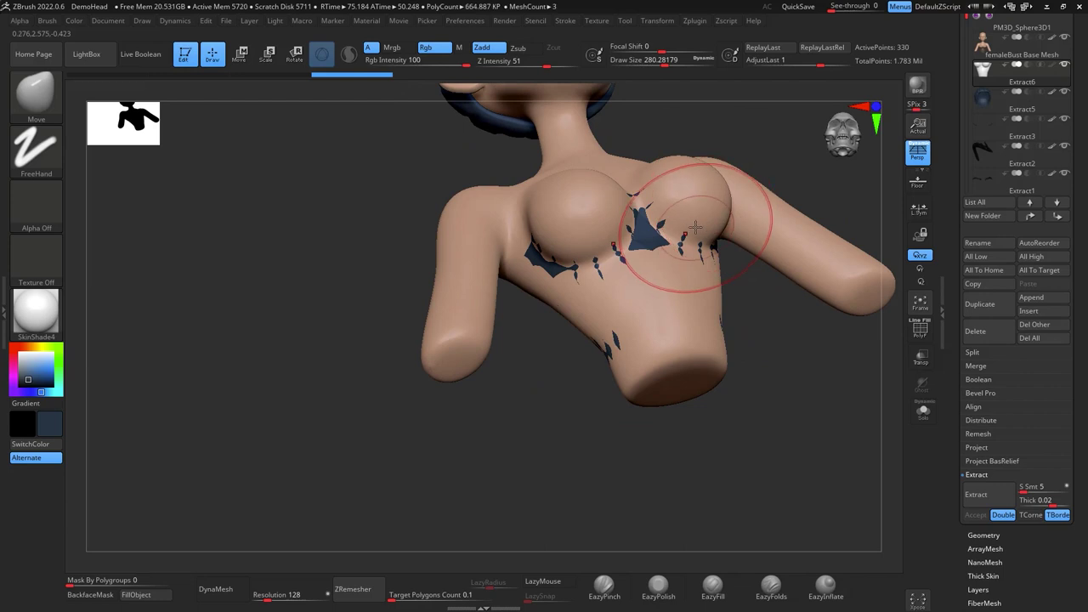
pyautogui.press('space')
pyautogui.click(703, 230)
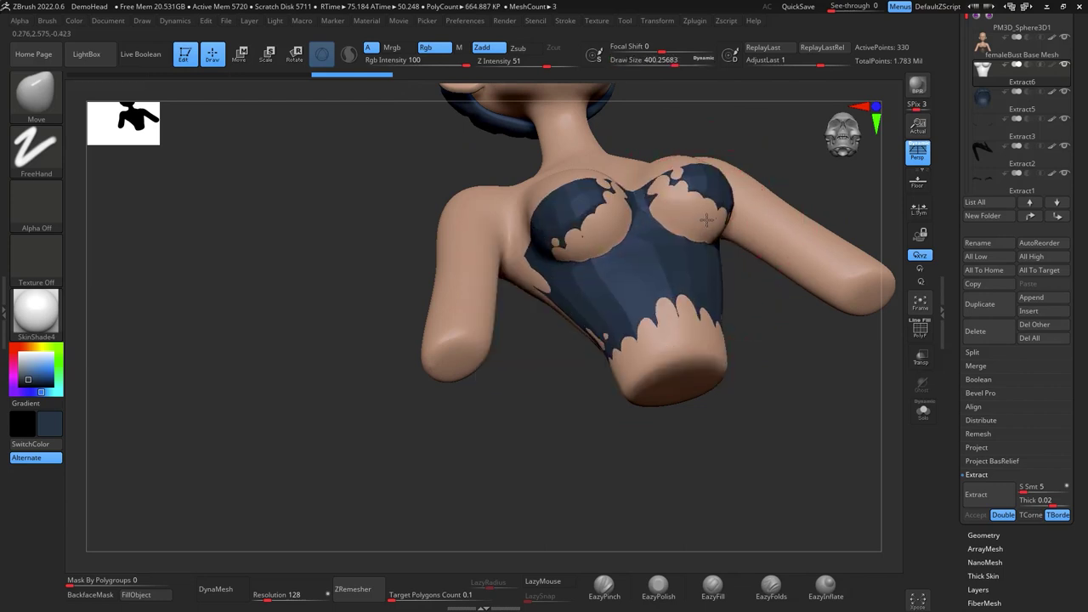
pyautogui.moveTo(786, 164); pyautogui.dragTo(784, 226)
pyautogui.moveTo(719, 221)
pyautogui.mouseDown()
pyautogui.moveTo(736, 209)
pyautogui.moveTo(670, 225)
pyautogui.mouseUp()
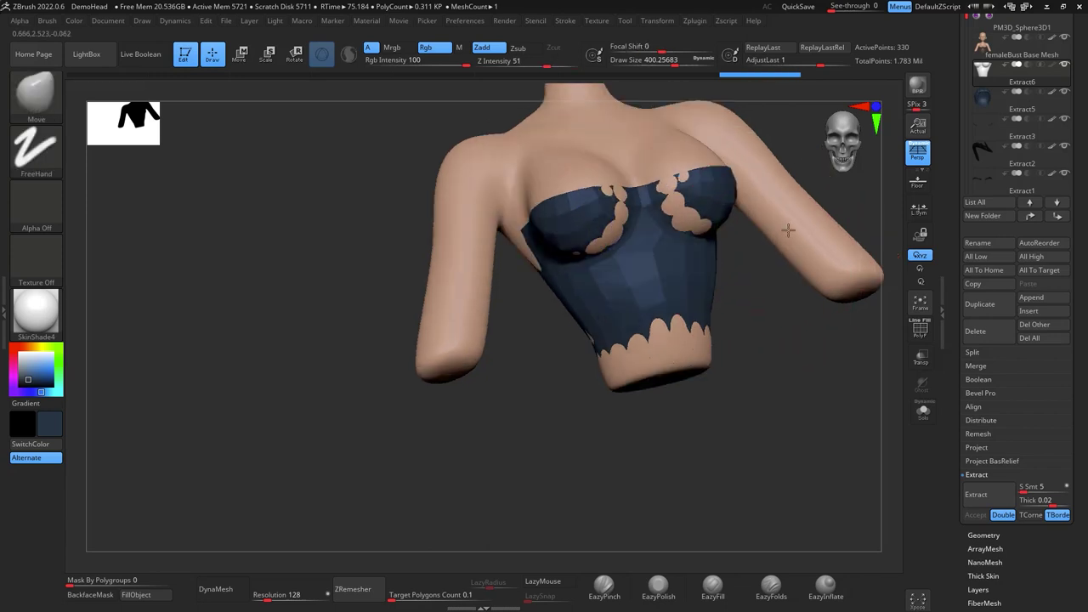
pyautogui.moveTo(808, 306); pyautogui.dragTo(855, 243)
pyautogui.press('space')
pyautogui.moveTo(710, 215); pyautogui.dragTo(696, 232)
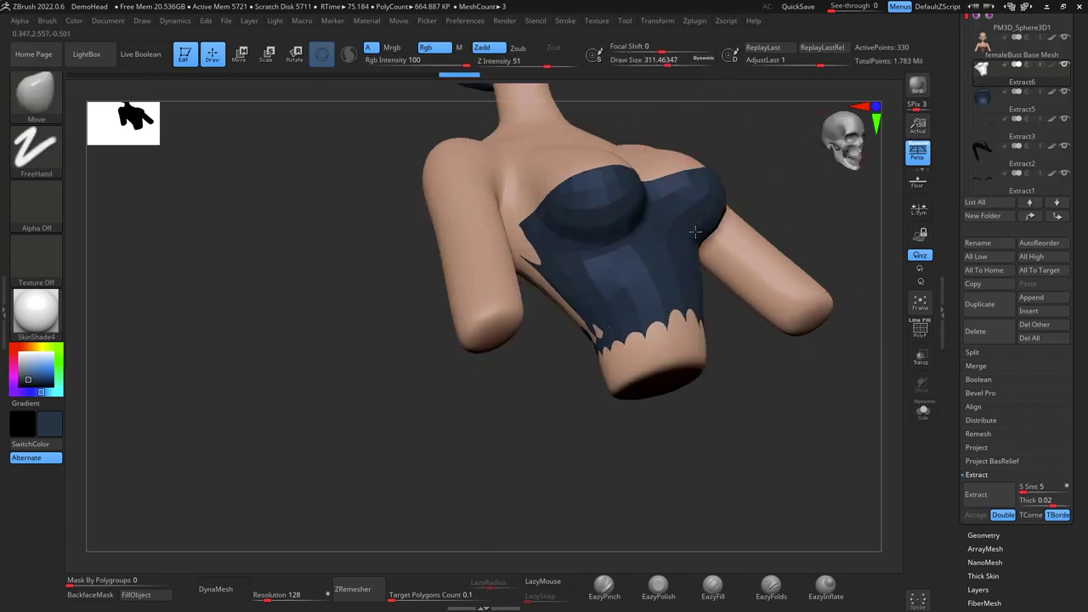
# Pull the top's lower hem, sides and back outward with the Move brush to cover the skin poking through
pyautogui.moveTo(686, 322); pyautogui.dragTo(704, 328)
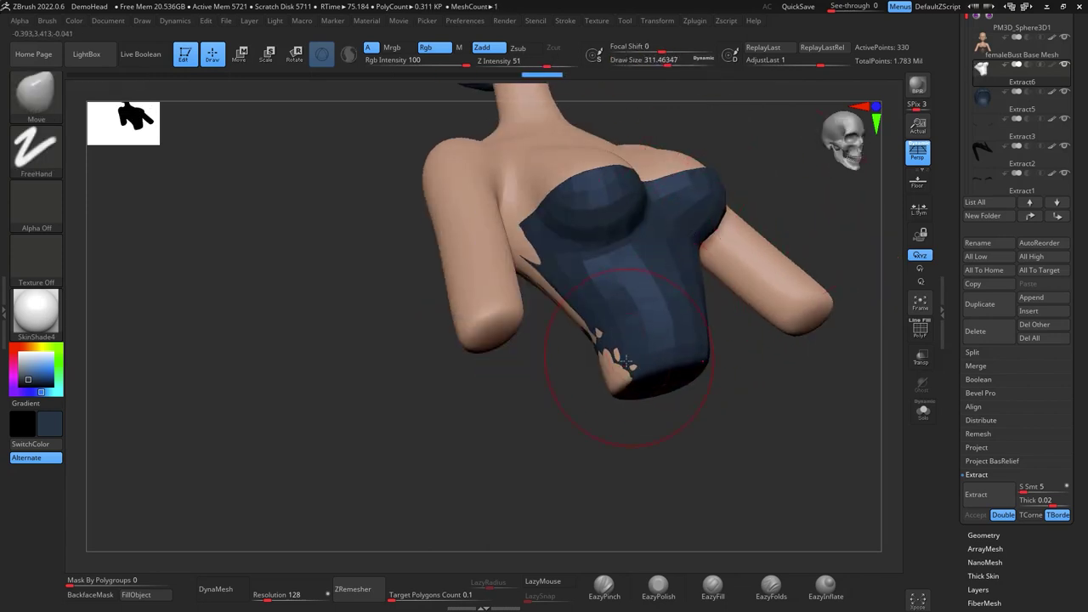
pyautogui.moveTo(626, 361); pyautogui.dragTo(600, 353)
pyautogui.moveTo(538, 252); pyautogui.dragTo(525, 255)
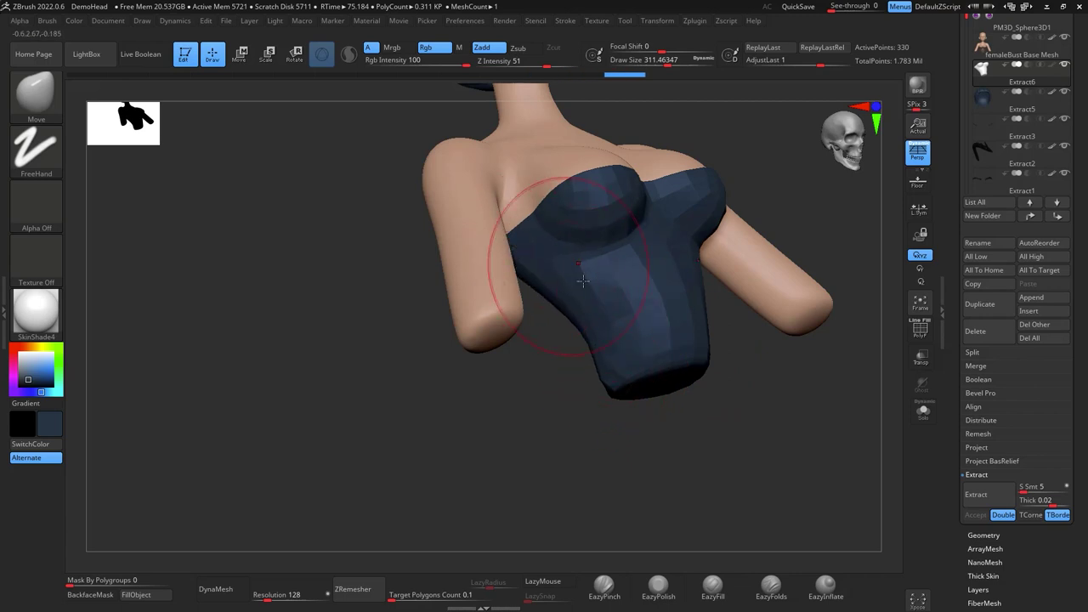
pyautogui.moveTo(544, 408); pyautogui.dragTo(728, 416)
pyautogui.moveTo(494, 315); pyautogui.dragTo(477, 304)
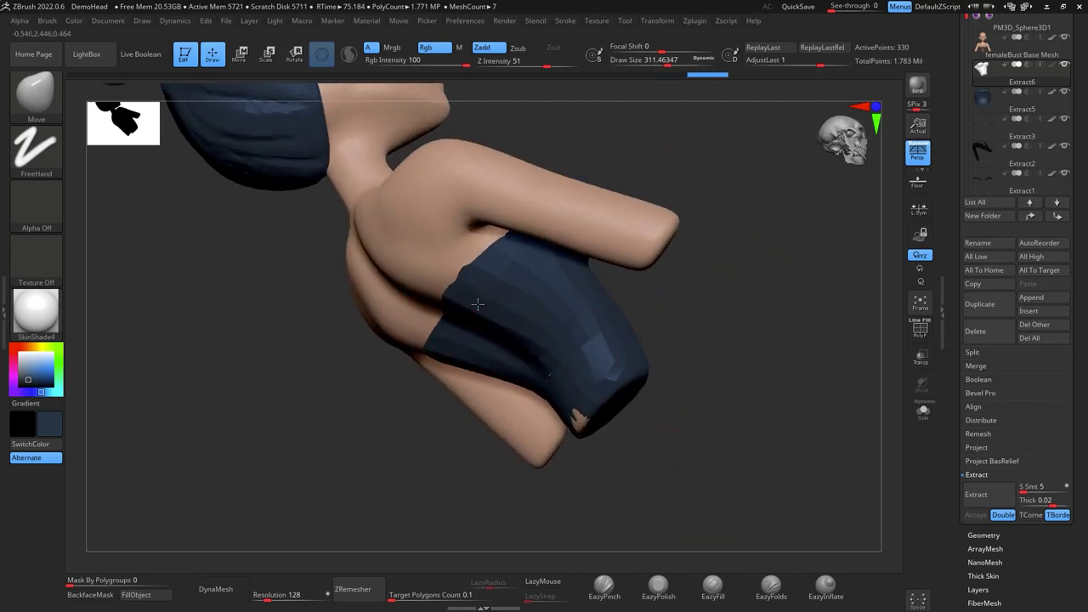
pyautogui.moveTo(571, 411); pyautogui.dragTo(575, 408)
pyautogui.moveTo(699, 298); pyautogui.dragTo(828, 276)
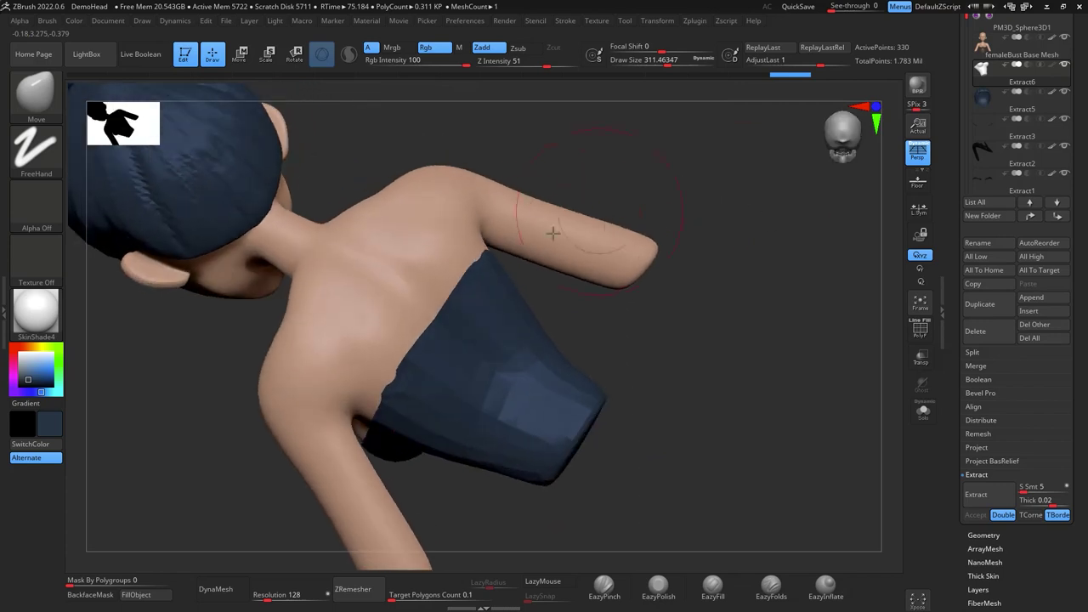
# Display the polygon wireframe and ZRemesh the reshaped top again
pyautogui.click(924, 333)
pyautogui.moveTo(787, 386); pyautogui.dragTo(804, 355)
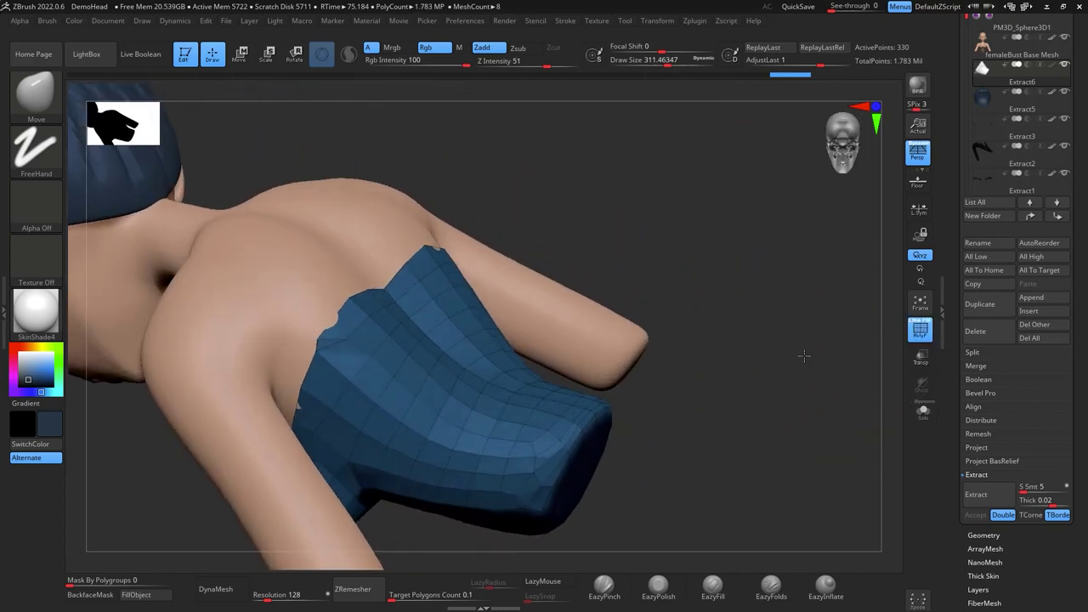
pyautogui.keyDown('alt'); pyautogui.moveTo(780, 397); pyautogui.dragTo(777, 342); pyautogui.keyUp('alt')
pyautogui.moveTo(777, 341); pyautogui.dragTo(729, 332, button='right')
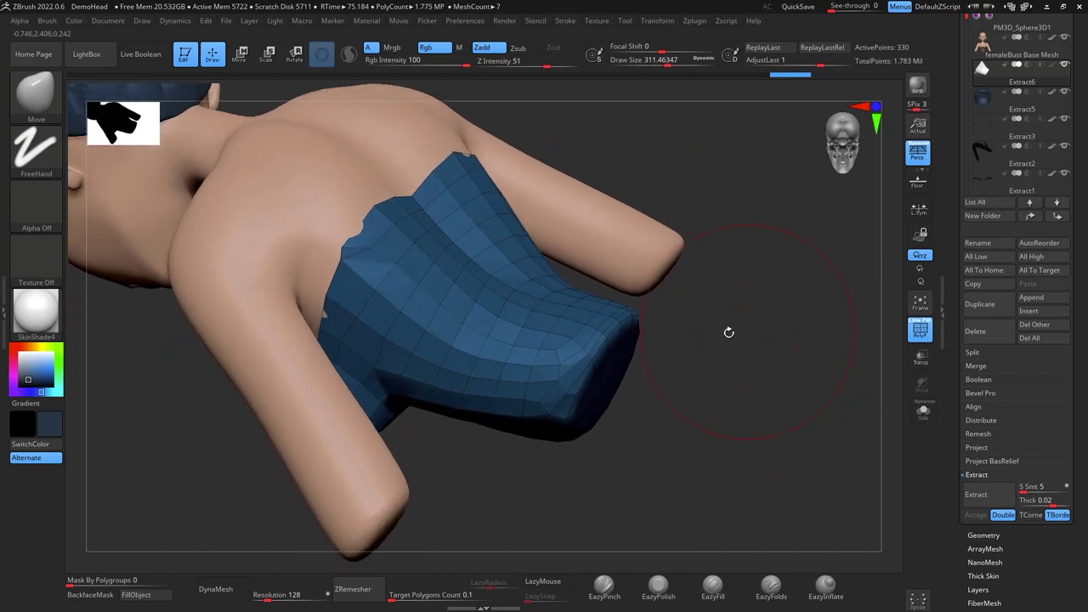
pyautogui.click(377, 589)
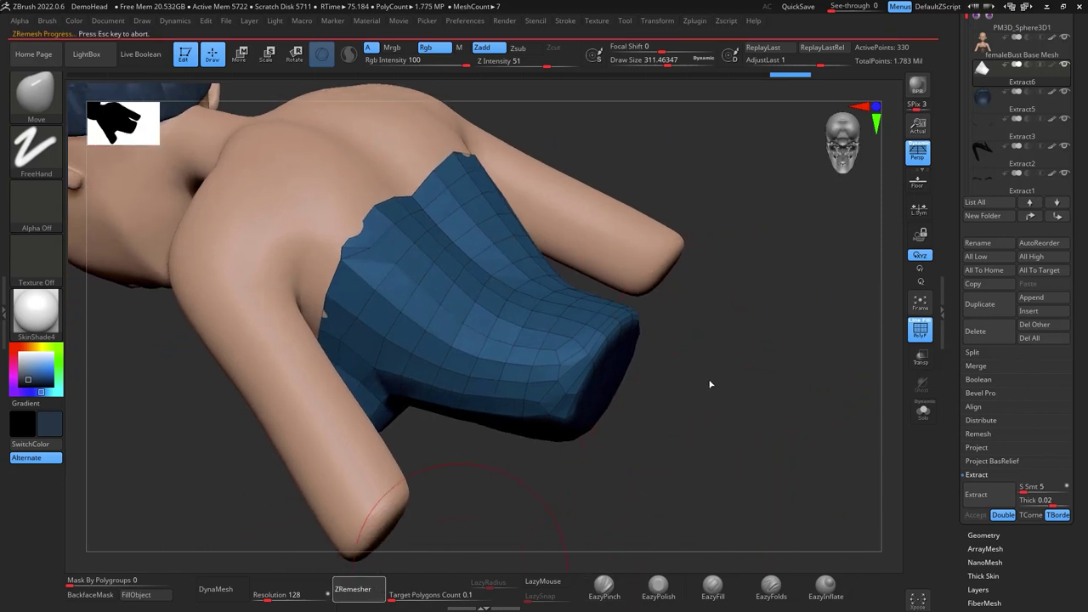
# Reshape the remeshed top's back edge and bust with the Move brush so no skin shows through
pyautogui.moveTo(708, 385); pyautogui.dragTo(712, 418)
pyautogui.moveTo(352, 322); pyautogui.dragTo(345, 312)
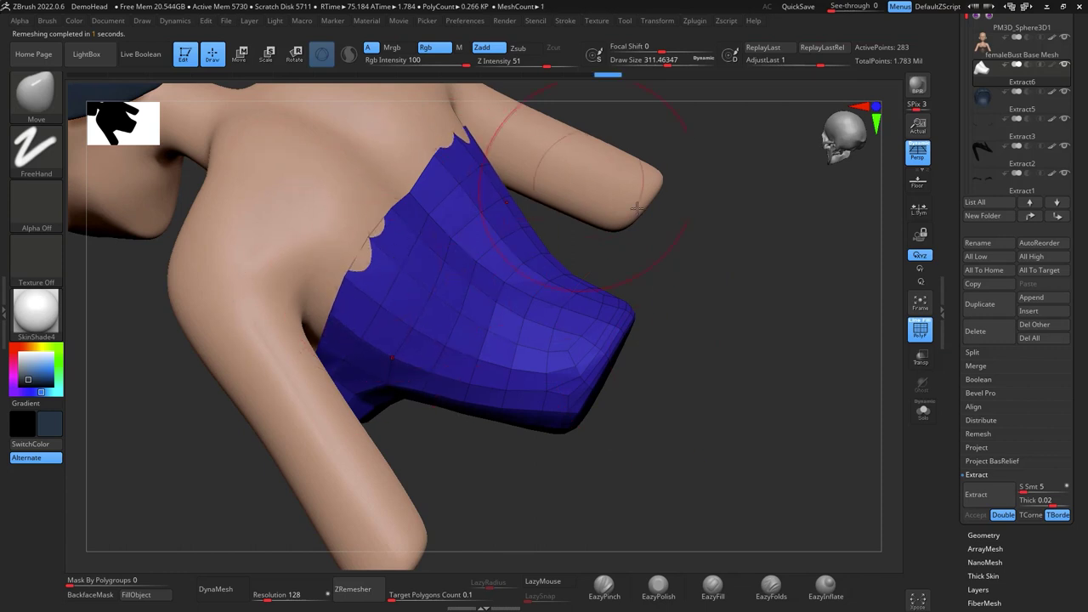
pyautogui.moveTo(586, 212); pyautogui.dragTo(548, 221)
pyautogui.moveTo(391, 255); pyautogui.dragTo(402, 244)
pyautogui.moveTo(606, 282)
pyautogui.mouseDown()
pyautogui.moveTo(765, 212)
pyautogui.moveTo(736, 214)
pyautogui.mouseUp()
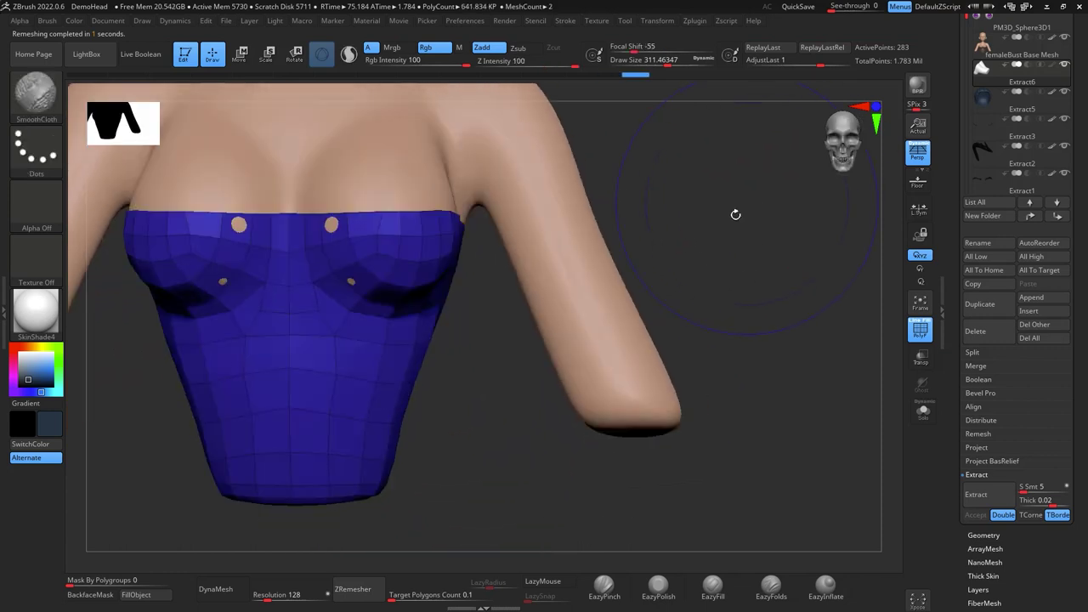
pyautogui.moveTo(348, 267); pyautogui.dragTo(343, 251)
pyautogui.moveTo(733, 255)
pyautogui.mouseDown()
pyautogui.moveTo(745, 243)
pyautogui.moveTo(765, 340)
pyautogui.moveTo(762, 231)
pyautogui.moveTo(787, 243)
pyautogui.moveTo(745, 246)
pyautogui.moveTo(747, 305)
pyautogui.moveTo(825, 196)
pyautogui.mouseUp()
pyautogui.moveTo(777, 280)
pyautogui.mouseDown()
pyautogui.moveTo(763, 263)
pyautogui.moveTo(764, 293)
pyautogui.mouseUp()
pyautogui.moveTo(764, 293); pyautogui.dragTo(794, 499, button='right')
pyautogui.keyDown('alt'); pyautogui.moveTo(791, 277); pyautogui.dragTo(775, 352); pyautogui.keyUp('alt')
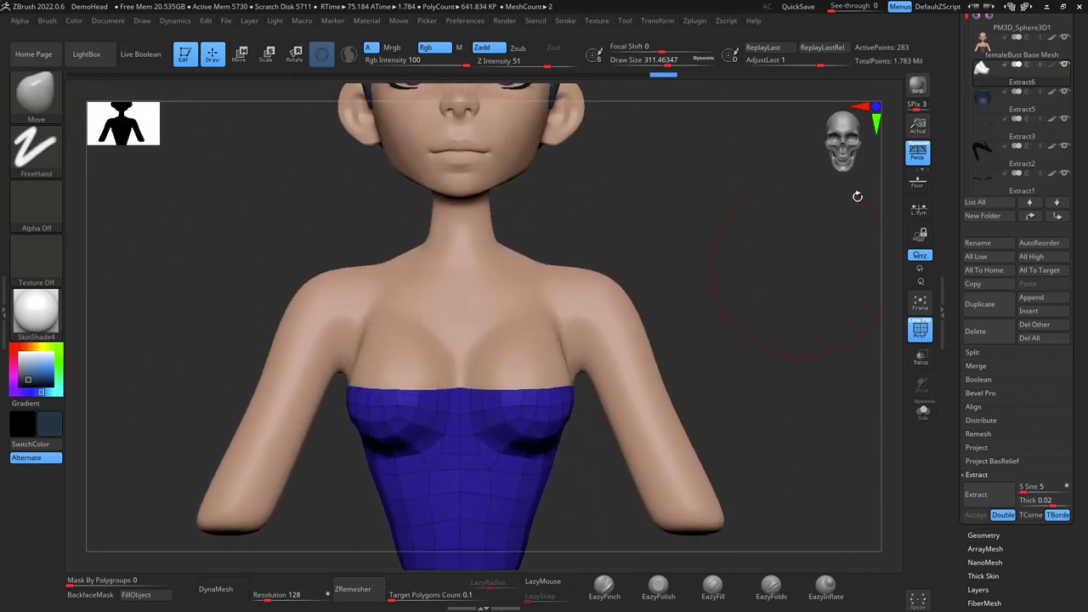
# Select the female bust base mesh
pyautogui.click(1029, 56)
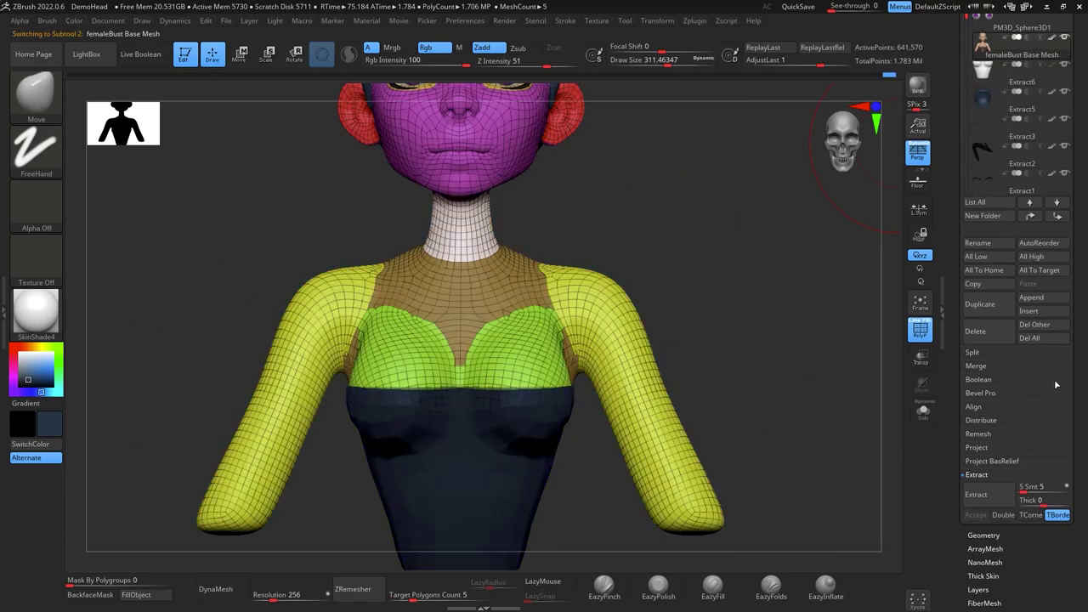
# Lower the female bust mesh to subdivision level 1 and hide its polygroup wireframe display
pyautogui.moveTo(1078, 389); pyautogui.dragTo(1077, 334)
pyautogui.click(989, 479)
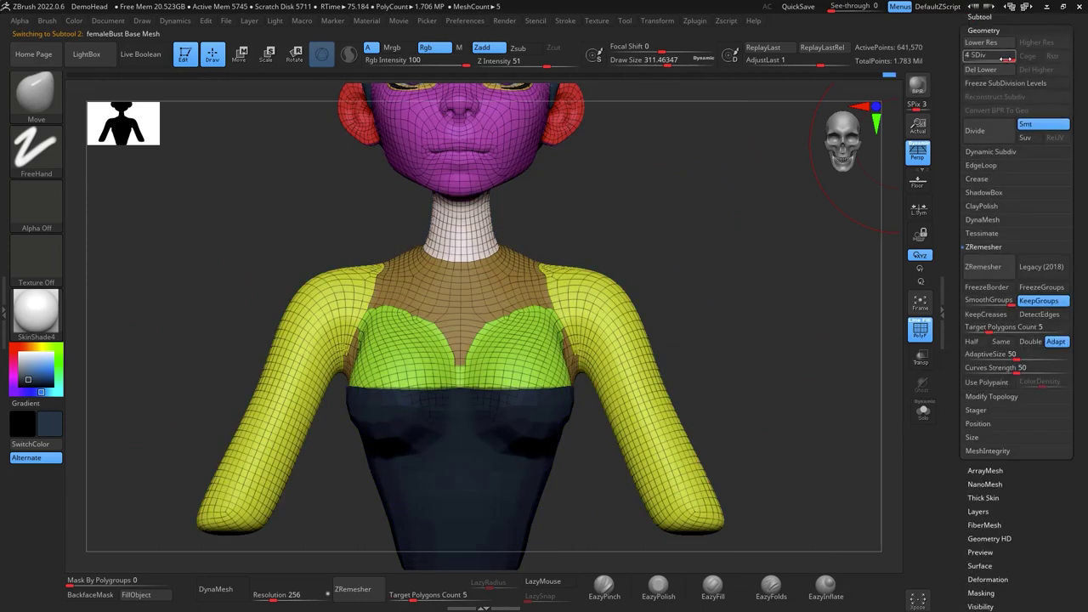
pyautogui.click(965, 61)
pyautogui.keyDown('alt'); pyautogui.moveTo(776, 275); pyautogui.dragTo(778, 241); pyautogui.keyUp('alt')
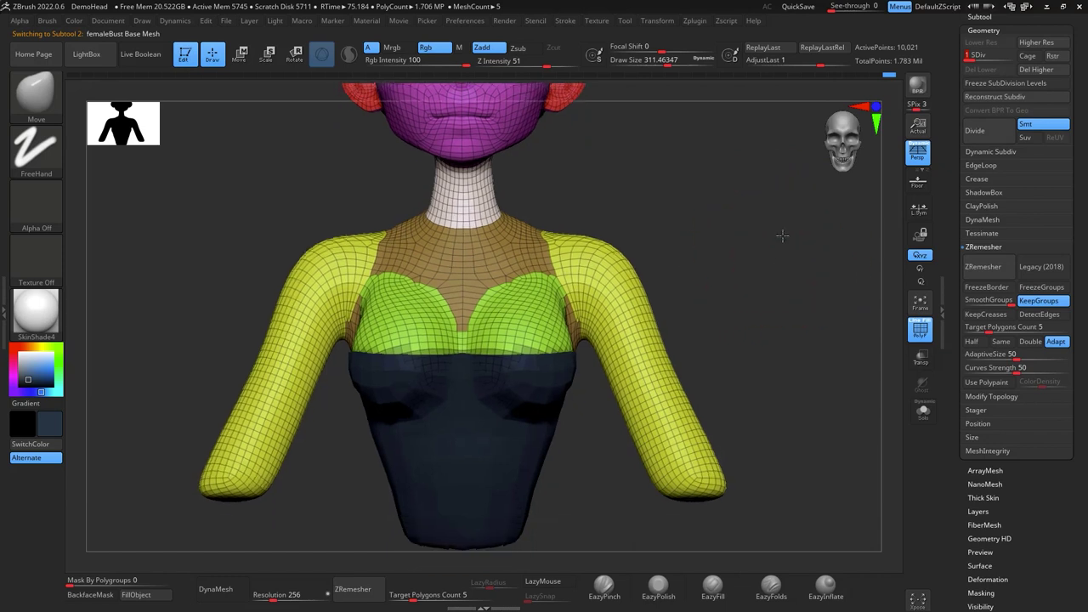
pyautogui.click(920, 330)
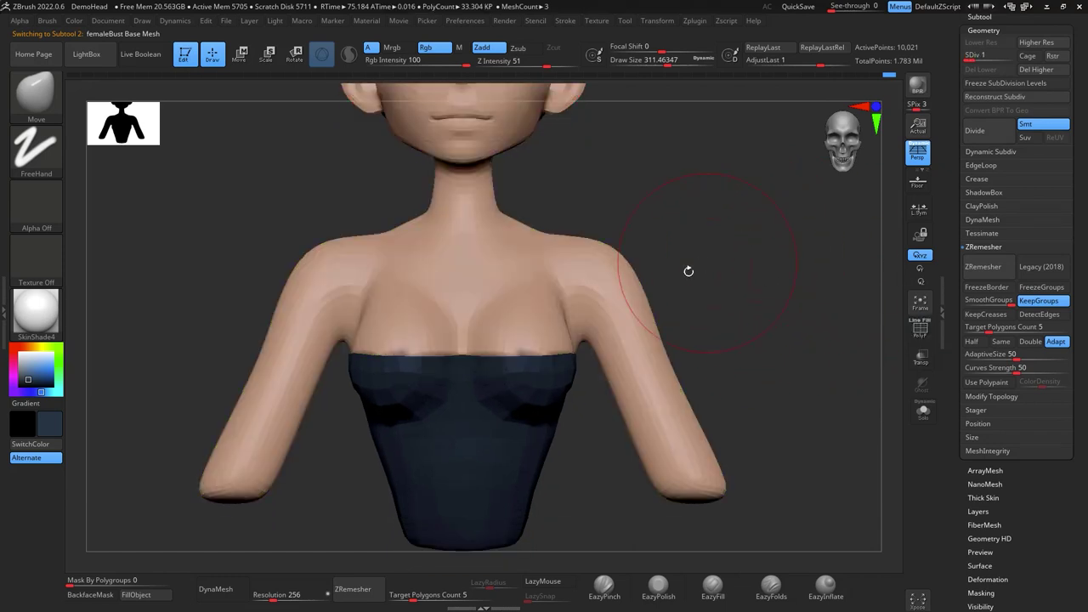
# Mask both arms with a lasso selection up to the shoulders and invert the mask to protect the torso and head
pyautogui.press('ctrl')
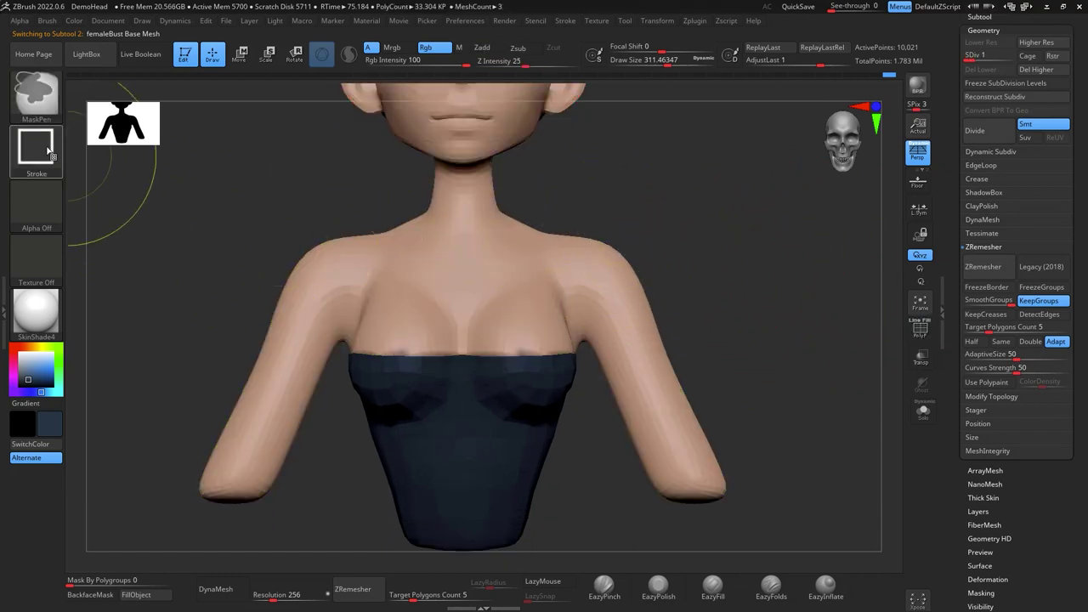
pyautogui.click(48, 149)
pyautogui.click(213, 187)
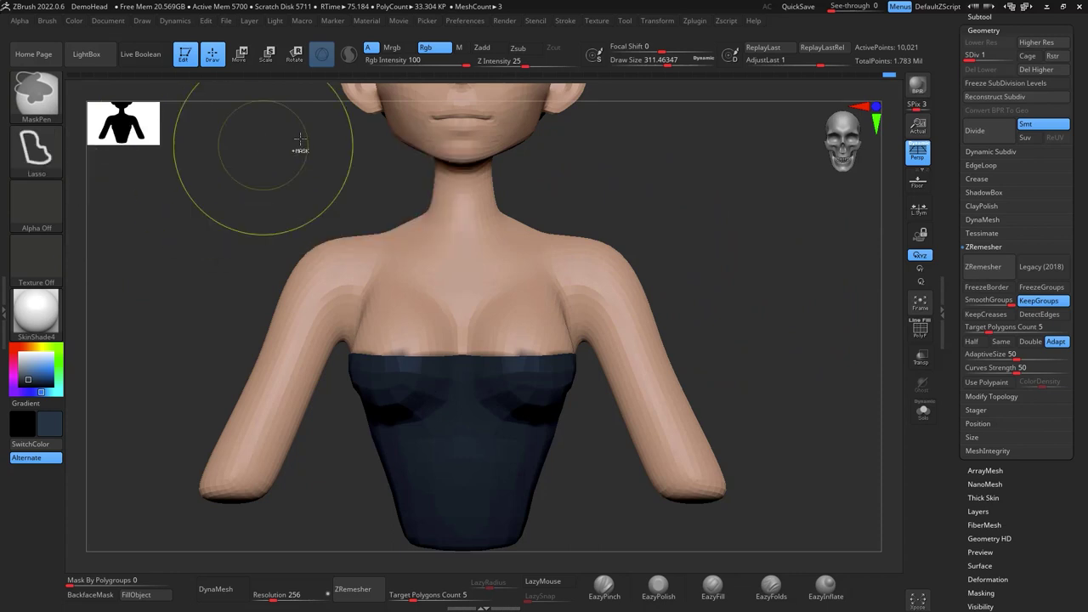
pyautogui.moveTo(603, 224)
pyautogui.keyDown('ctrl'); pyautogui.mouseDown()
pyautogui.moveTo(583, 262)
pyautogui.moveTo(681, 551)
pyautogui.moveTo(781, 246)
pyautogui.mouseUp(); pyautogui.keyUp('ctrl')
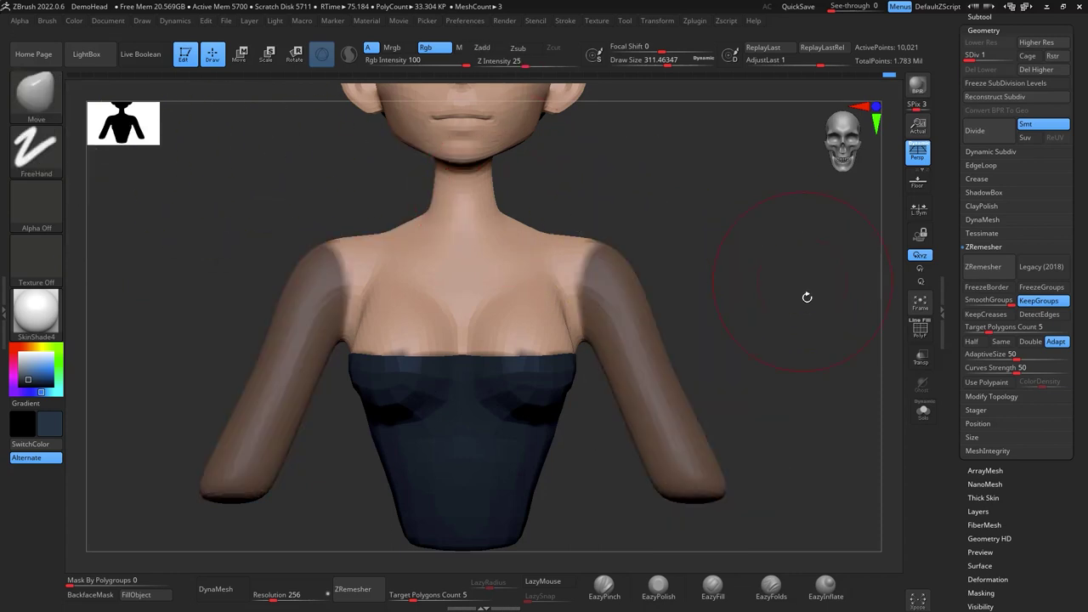
pyautogui.keyDown('ctrl'); pyautogui.moveTo(753, 318); pyautogui.dragTo(772, 335); pyautogui.keyUp('ctrl')
pyautogui.moveTo(596, 235)
pyautogui.keyDown('ctrl'); pyautogui.mouseDown()
pyautogui.moveTo(588, 323)
pyautogui.moveTo(790, 512)
pyautogui.moveTo(693, 293)
pyautogui.mouseUp(); pyautogui.keyUp('ctrl')
pyautogui.keyDown('ctrl'); pyautogui.click(685, 311); pyautogui.keyUp('ctrl')
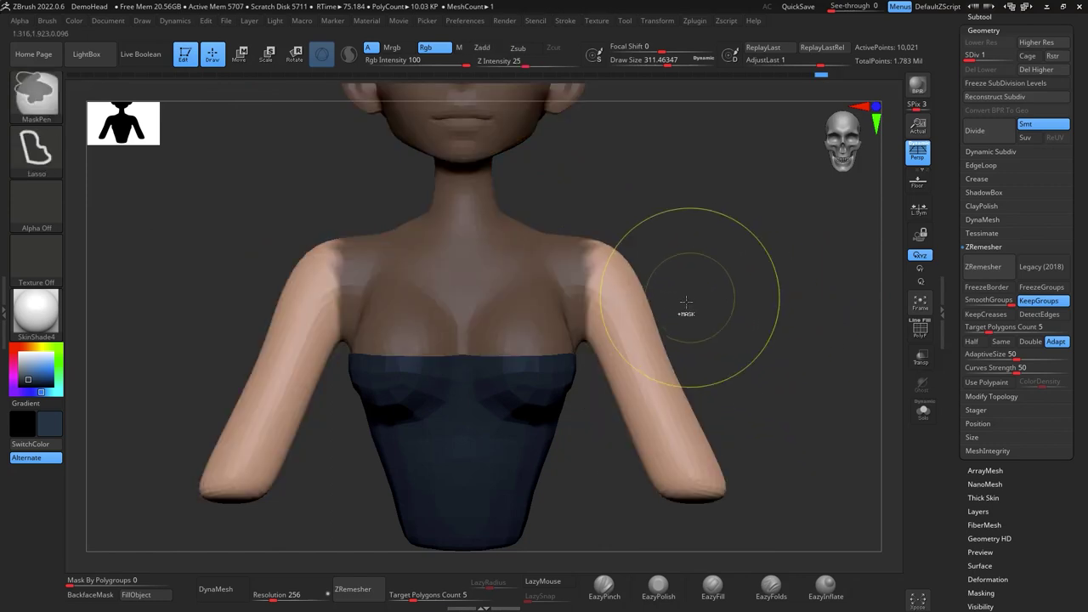
# Reset and centre the gizmo on the shoulder joint, rotate both arms down beside the torso and clear the mask
pyautogui.press('e')
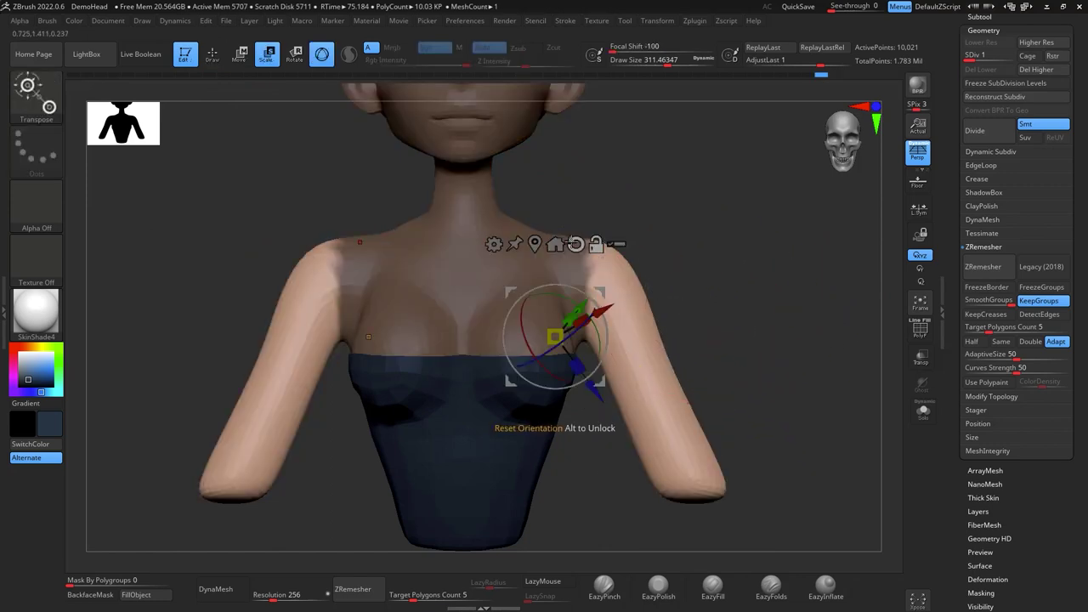
pyautogui.click(575, 244)
pyautogui.keyDown('alt'); pyautogui.moveTo(602, 291); pyautogui.dragTo(639, 235); pyautogui.keyUp('alt')
pyautogui.keyDown('shift'); pyautogui.moveTo(803, 242); pyautogui.dragTo(745, 240); pyautogui.keyUp('shift')
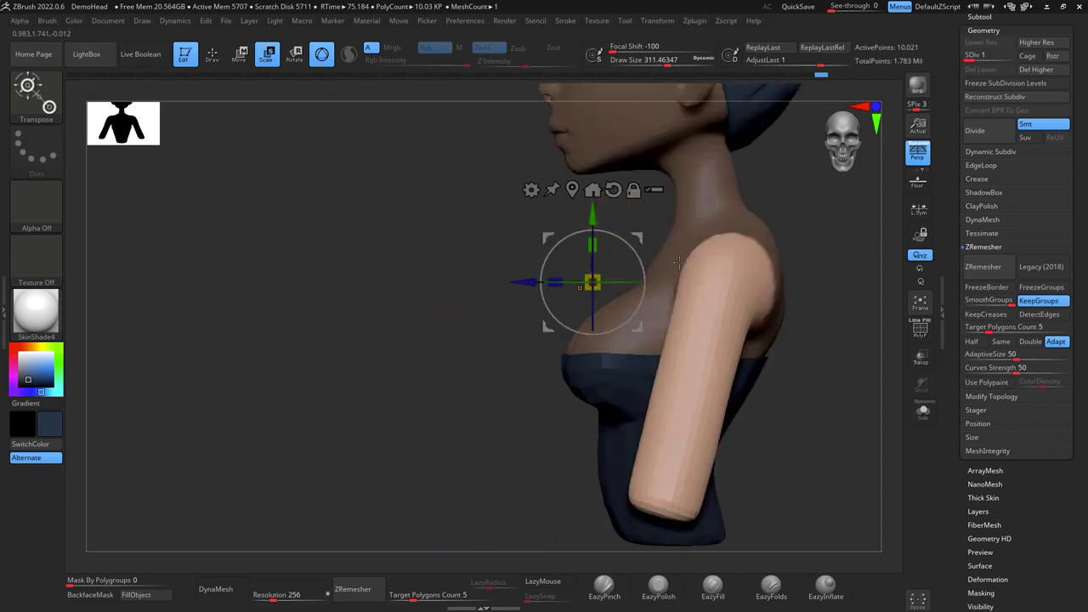
pyautogui.keyDown('alt'); pyautogui.moveTo(643, 238); pyautogui.dragTo(772, 226); pyautogui.keyUp('alt')
pyautogui.click(761, 176)
pyautogui.keyDown('shift'); pyautogui.moveTo(803, 340); pyautogui.dragTo(855, 357); pyautogui.keyUp('shift')
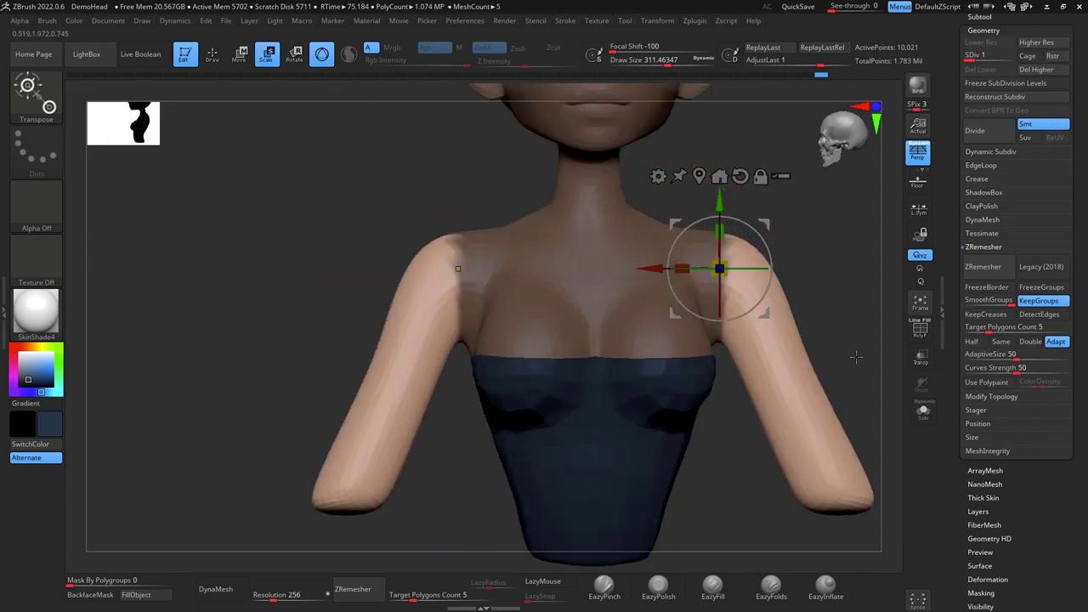
pyautogui.moveTo(771, 276)
pyautogui.mouseDown()
pyautogui.moveTo(761, 299)
pyautogui.moveTo(696, 287)
pyautogui.mouseUp()
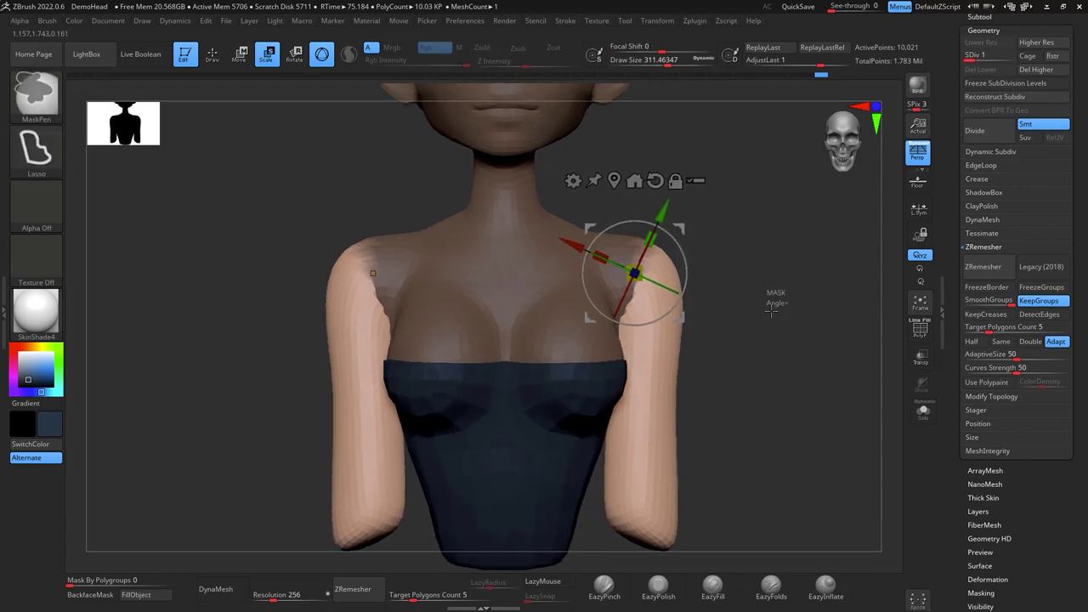
pyautogui.keyDown('ctrl'); pyautogui.moveTo(775, 294); pyautogui.dragTo(773, 306); pyautogui.keyUp('ctrl')
# Reshape the shoulders and slim the arms with the Move brush at draw size about 286, smoothing the lower arms
pyautogui.press('q')
pyautogui.press('space')
pyautogui.moveTo(642, 304)
pyautogui.mouseDown()
pyautogui.moveTo(636, 297)
pyautogui.moveTo(629, 317)
pyautogui.mouseUp()
pyautogui.moveTo(641, 241); pyautogui.dragTo(635, 243)
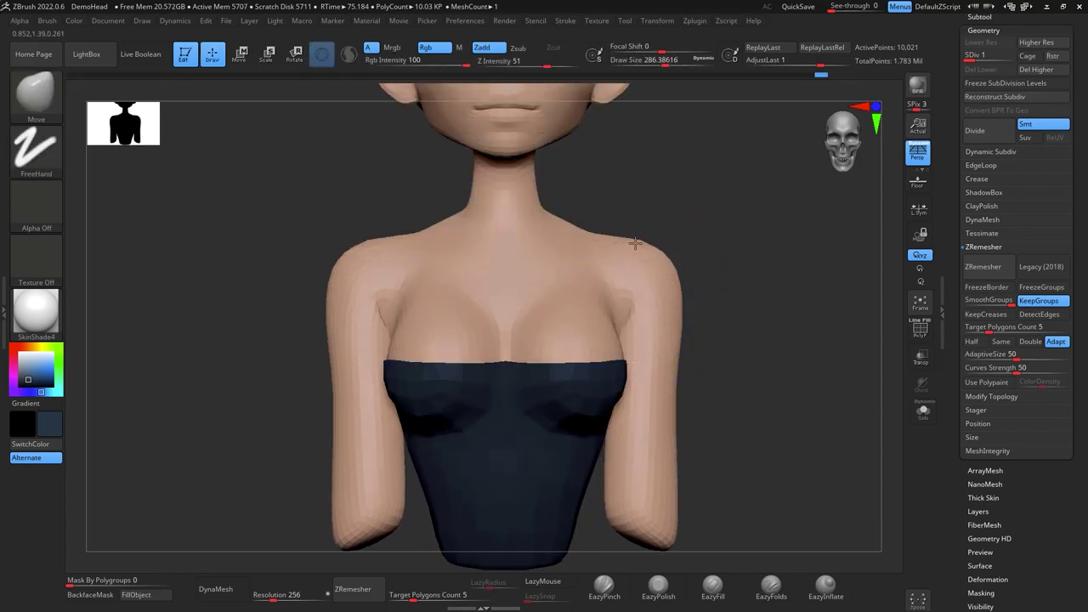
pyautogui.moveTo(677, 284); pyautogui.dragTo(670, 326)
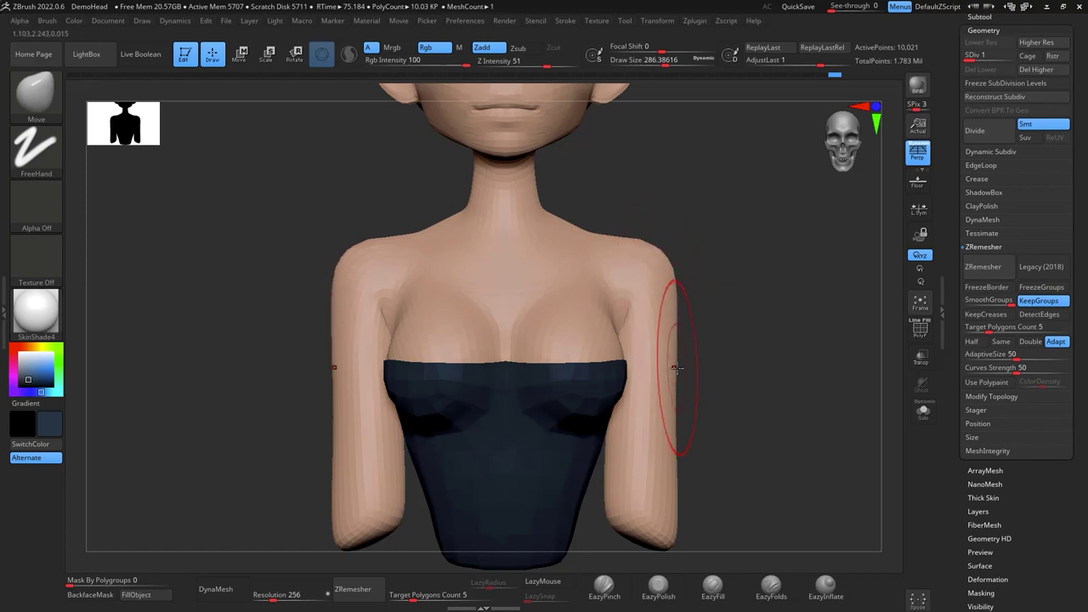
pyautogui.moveTo(677, 368); pyautogui.dragTo(670, 412)
pyautogui.moveTo(674, 461); pyautogui.dragTo(668, 466)
pyautogui.moveTo(639, 510); pyautogui.dragTo(612, 525)
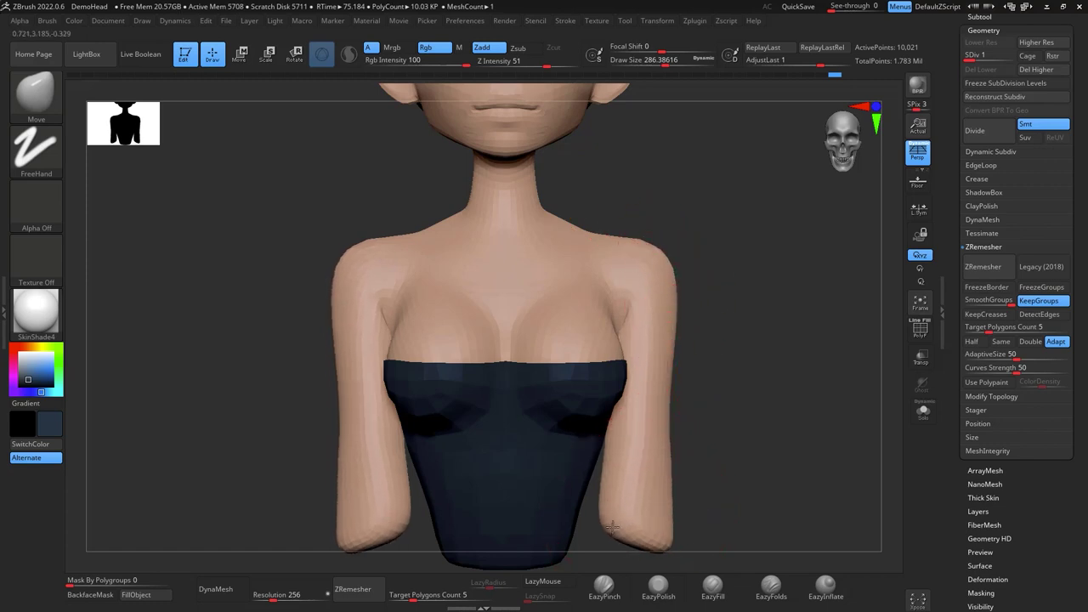
pyautogui.moveTo(667, 498)
pyautogui.mouseDown()
pyautogui.moveTo(660, 513)
pyautogui.moveTo(666, 418)
pyautogui.moveTo(629, 465)
pyautogui.mouseUp()
pyautogui.keyDown('shift'); pyautogui.moveTo(652, 505); pyautogui.dragTo(648, 395); pyautogui.keyUp('shift')
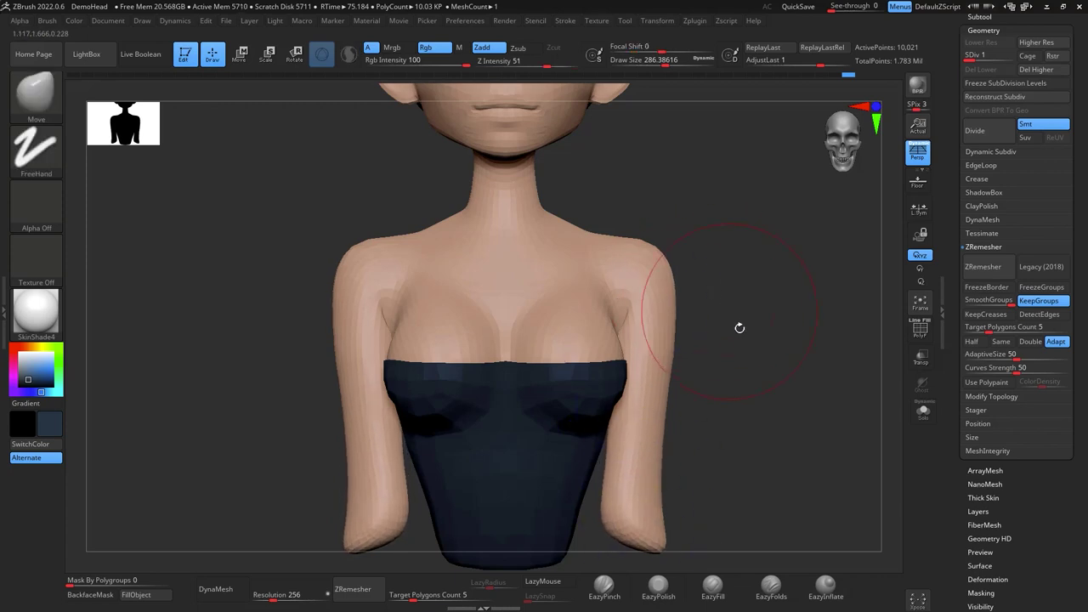
# Smooth the back of the shoulder and the shoulder blade area
pyautogui.keyDown('alt'); pyautogui.moveTo(740, 327); pyautogui.dragTo(725, 428); pyautogui.keyUp('alt')
pyautogui.moveTo(736, 357); pyautogui.dragTo(805, 221)
pyautogui.moveTo(765, 358); pyautogui.dragTo(888, 265)
pyautogui.moveTo(790, 259)
pyautogui.keyDown('shift'); pyautogui.mouseDown()
pyautogui.moveTo(770, 270)
pyautogui.moveTo(772, 298)
pyautogui.moveTo(774, 213)
pyautogui.mouseUp(); pyautogui.keyUp('shift')
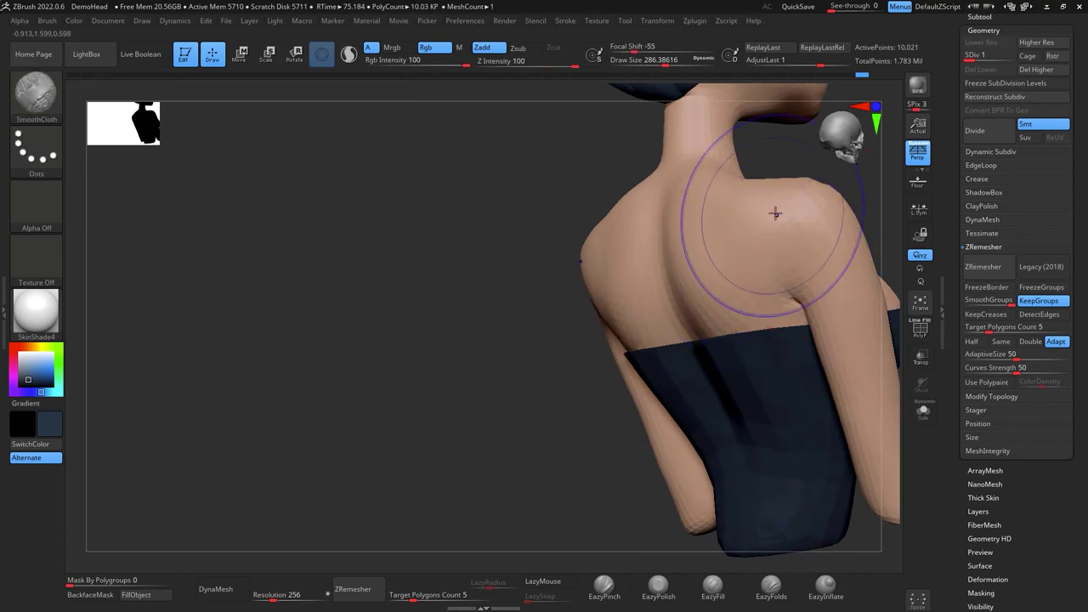
# Raise the bust to subdivision level 4 and refine the front armpit creases using draw size about 128
pyautogui.moveTo(869, 189); pyautogui.dragTo(543, 387)
pyautogui.press('f')
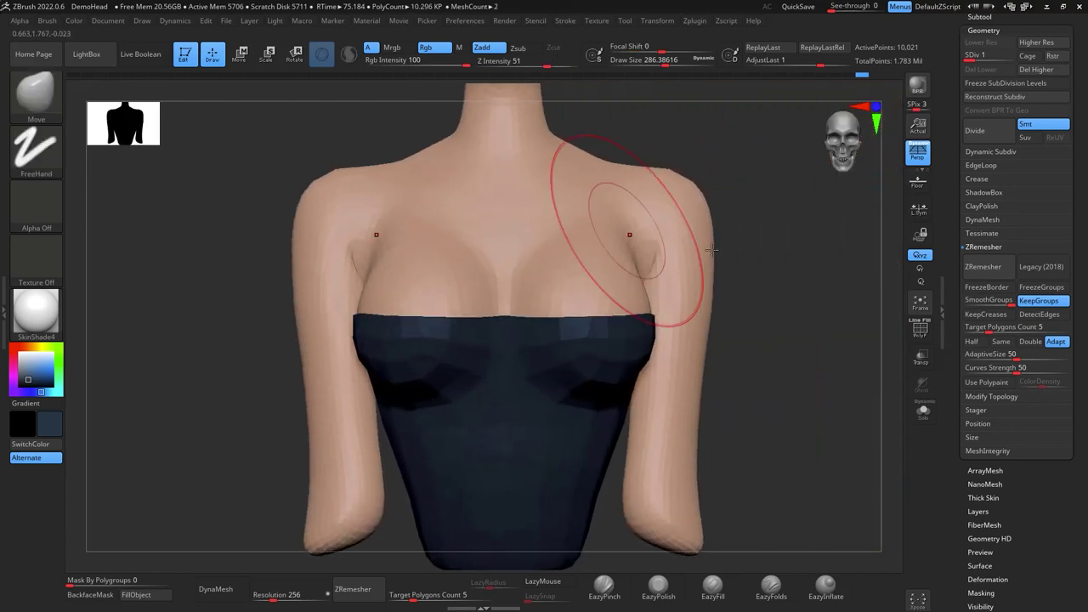
pyautogui.moveTo(753, 276); pyautogui.dragTo(867, 187)
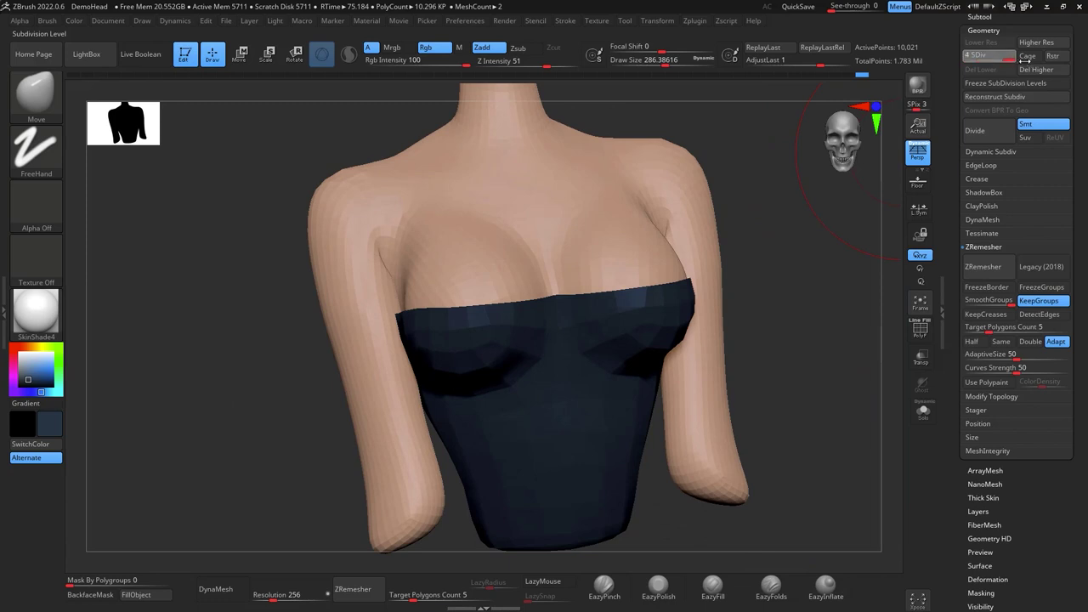
pyautogui.moveTo(1025, 61); pyautogui.dragTo(1026, 61)
pyautogui.moveTo(805, 223)
pyautogui.mouseDown()
pyautogui.moveTo(779, 249)
pyautogui.moveTo(789, 289)
pyautogui.moveTo(737, 282)
pyautogui.moveTo(770, 301)
pyautogui.mouseUp()
pyautogui.press('space')
pyautogui.press('space')
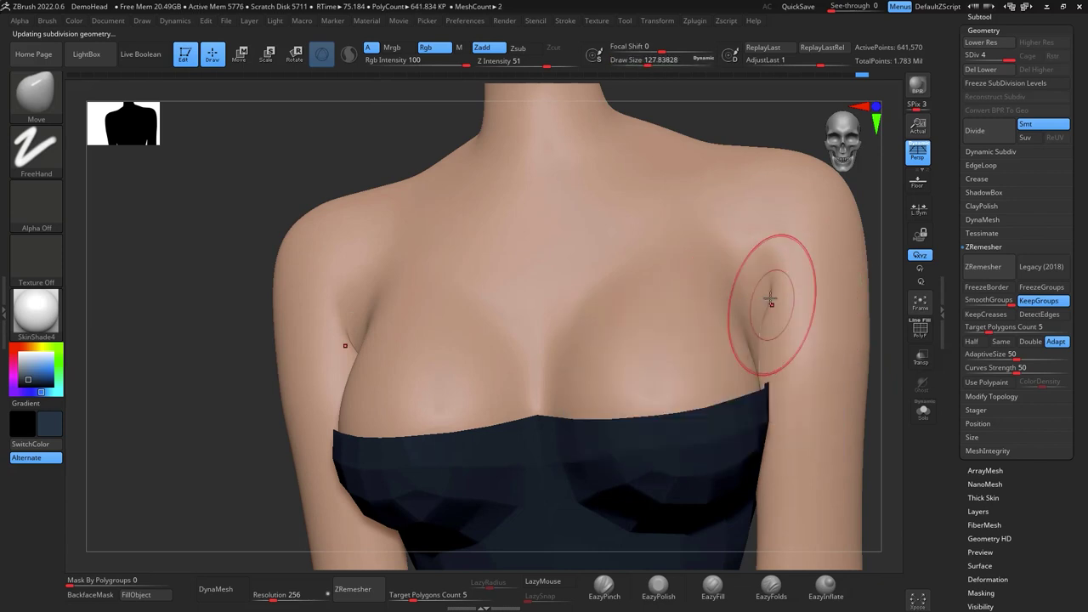
pyautogui.press('shift')
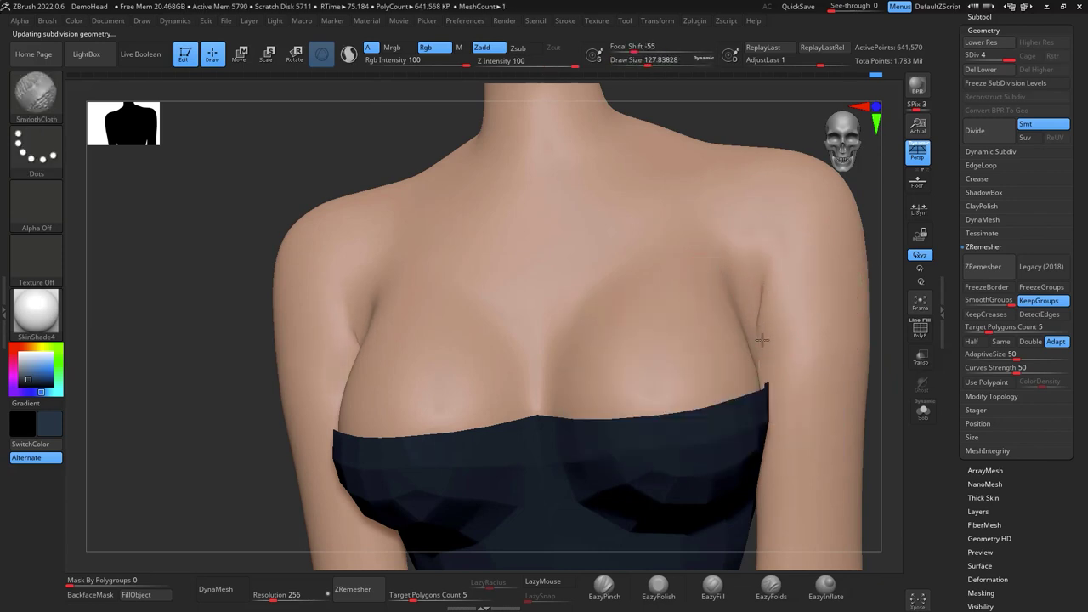
# Lower the bust to subdivision level 2 and soften the armpit creases with smoothing and a small adjustment
pyautogui.moveTo(996, 60); pyautogui.dragTo(982, 61)
pyautogui.keyDown('shift'); pyautogui.moveTo(764, 308); pyautogui.dragTo(765, 320); pyautogui.keyUp('shift')
pyautogui.keyDown('shift'); pyautogui.moveTo(764, 321); pyautogui.dragTo(760, 333); pyautogui.keyUp('shift')
pyautogui.moveTo(768, 293)
pyautogui.mouseDown()
pyautogui.moveTo(759, 330)
pyautogui.moveTo(763, 315)
pyautogui.mouseUp()
pyautogui.keyDown('shift'); pyautogui.moveTo(764, 315); pyautogui.dragTo(763, 317); pyautogui.keyUp('shift')
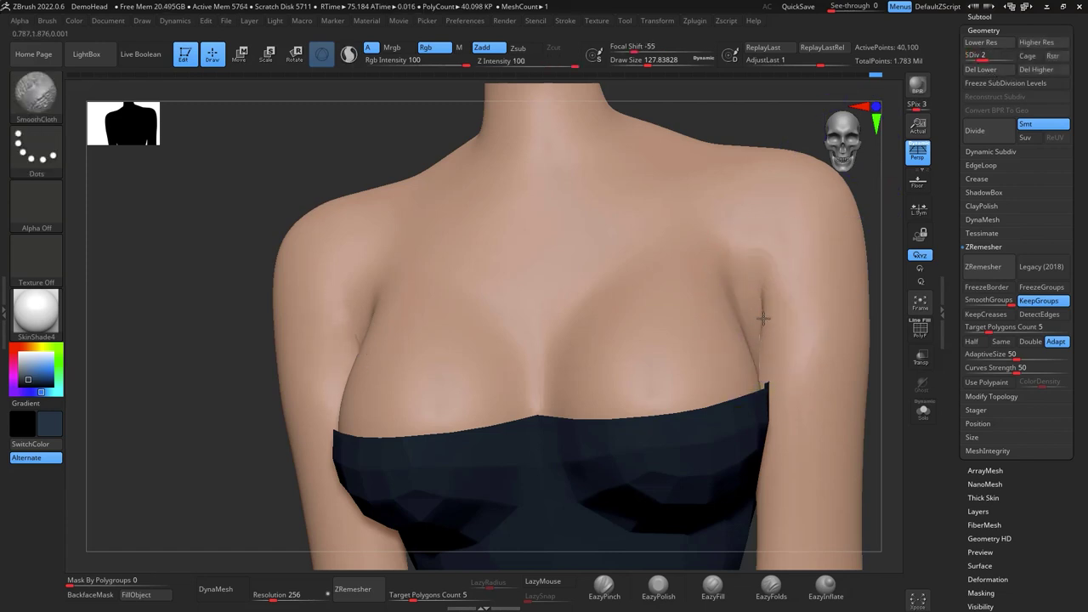
# Return the bust to subdivision level 4 and check the armpits and overall figure from several angles
pyautogui.click(1012, 61)
pyautogui.moveTo(887, 228); pyautogui.dragTo(896, 245)
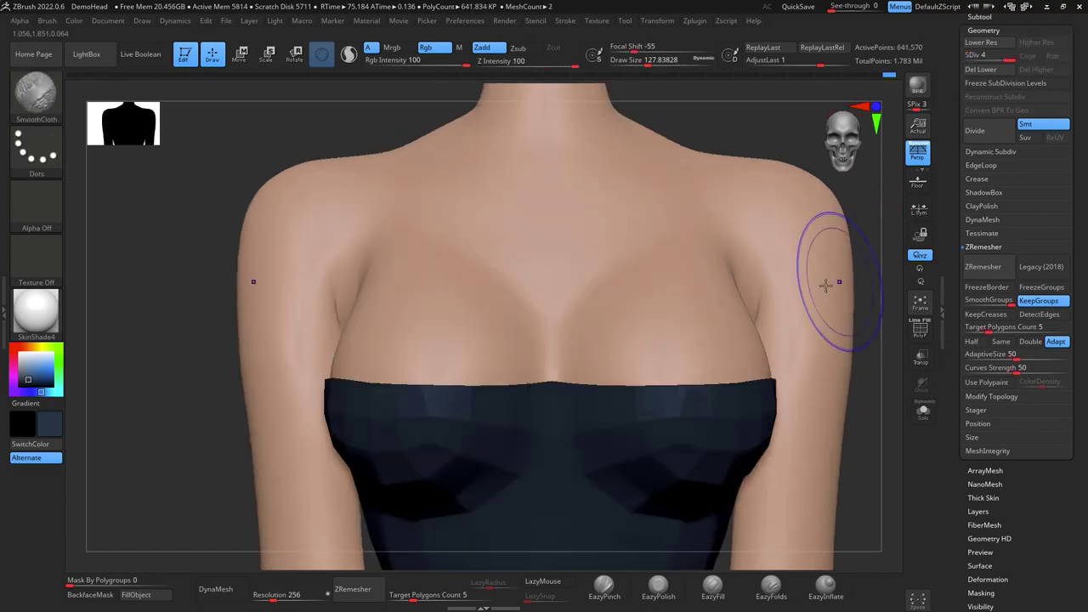
pyautogui.moveTo(859, 289); pyautogui.dragTo(802, 285)
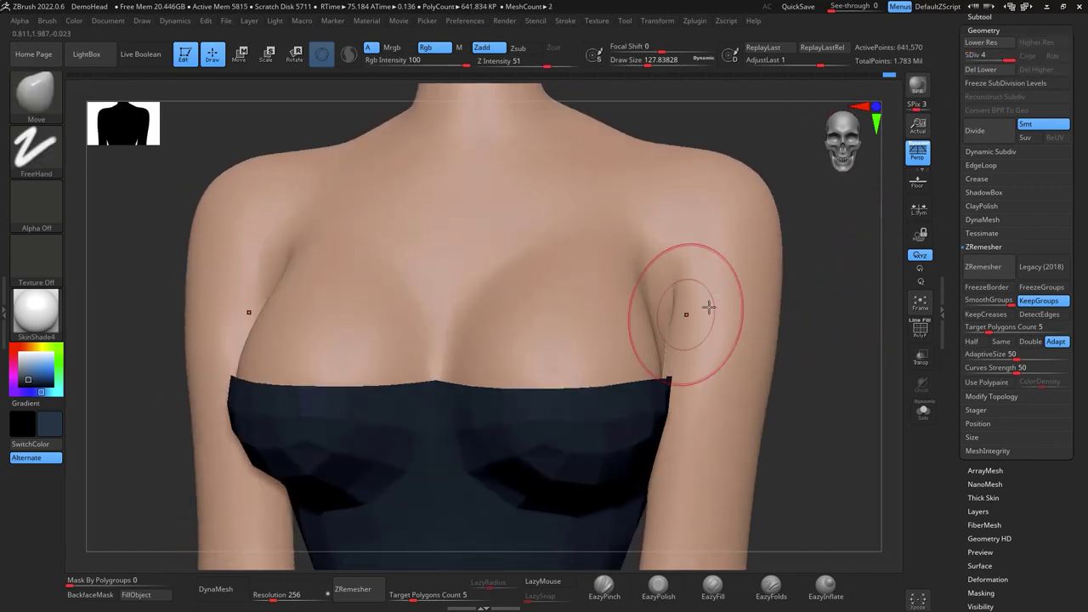
pyautogui.moveTo(708, 308); pyautogui.dragTo(765, 274, button='right')
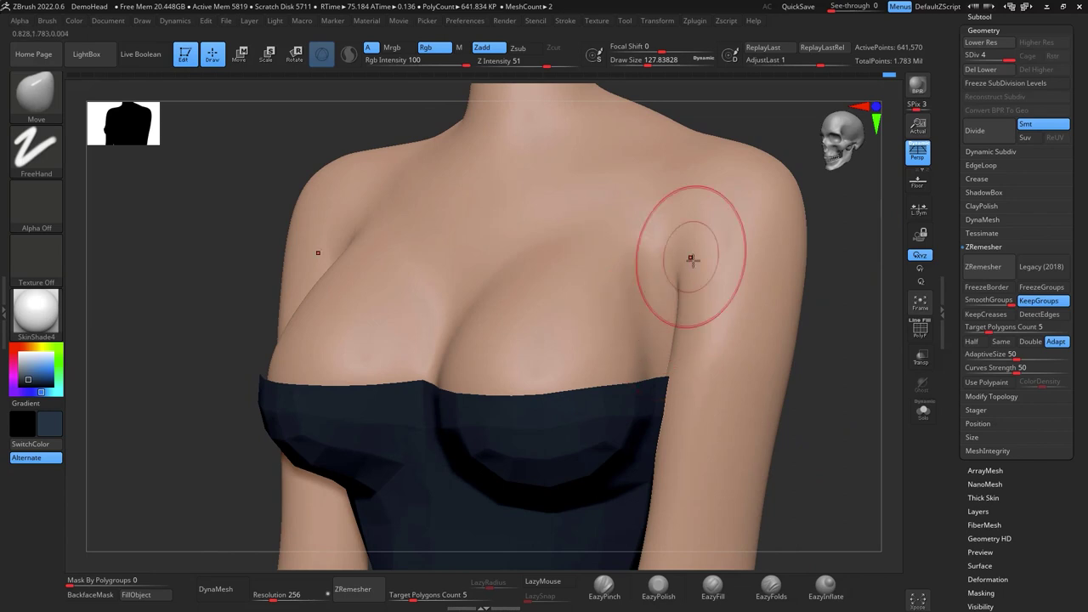
pyautogui.moveTo(822, 299); pyautogui.dragTo(821, 369)
pyautogui.moveTo(790, 331); pyautogui.dragTo(825, 303)
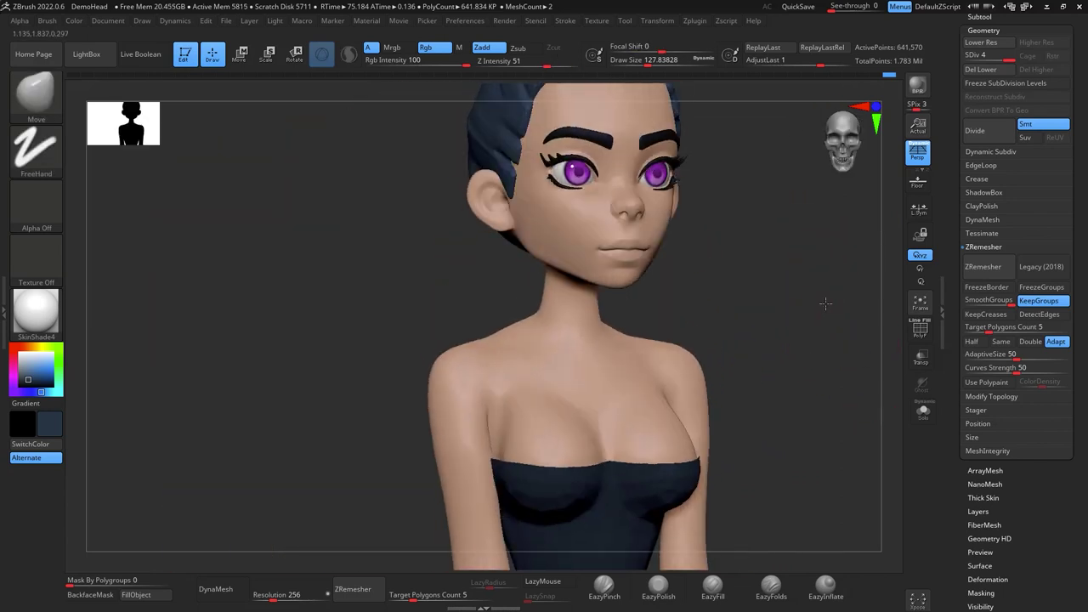
pyautogui.moveTo(824, 303); pyautogui.dragTo(847, 279, button='right')
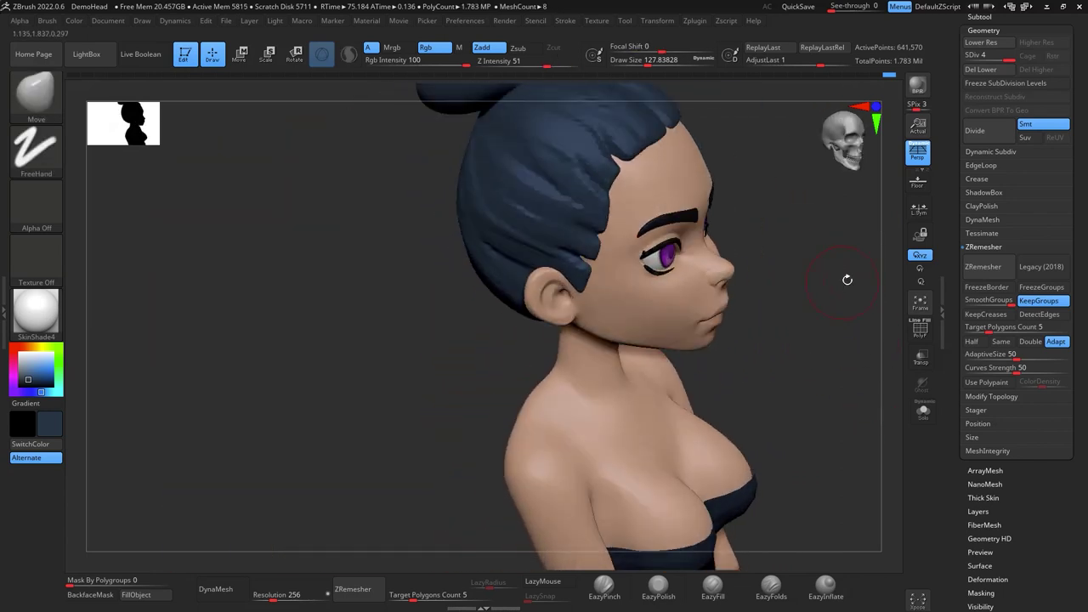
# Build up both collarbones from the base of the neck to the shoulders with ClayBuildup at draw size about 62
pyautogui.moveTo(847, 279)
pyautogui.mouseDown()
pyautogui.moveTo(814, 300)
pyautogui.moveTo(844, 289)
pyautogui.moveTo(837, 272)
pyautogui.moveTo(803, 299)
pyautogui.mouseUp()
pyautogui.keyDown('alt'); pyautogui.moveTo(802, 299); pyautogui.dragTo(813, 328); pyautogui.keyUp('alt')
pyautogui.press('b')
pyautogui.press('c')
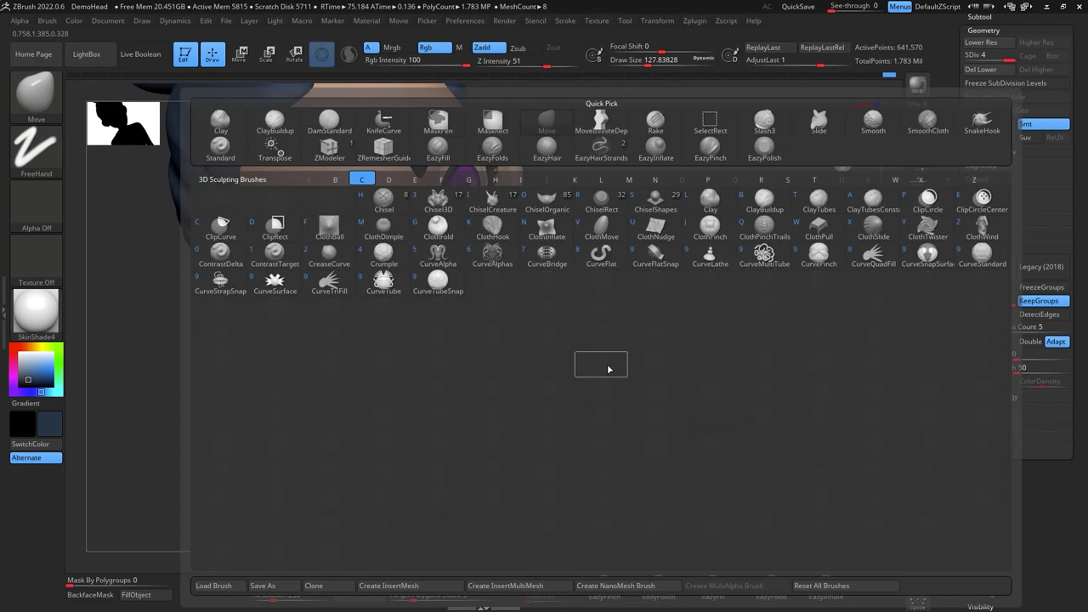
pyautogui.press('b')
pyautogui.press('space')
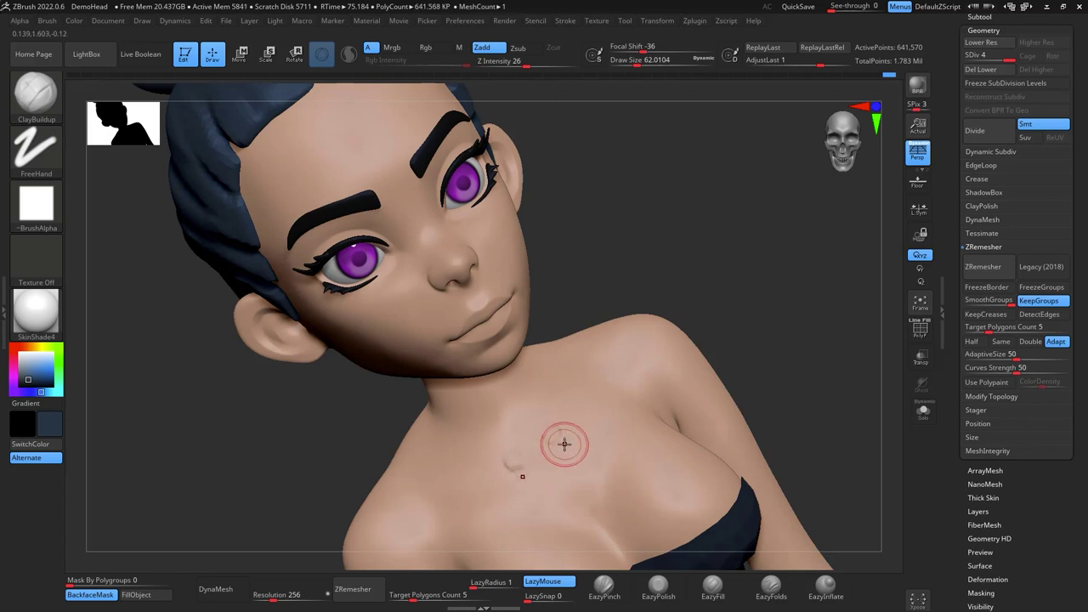
pyautogui.moveTo(551, 436); pyautogui.dragTo(572, 408)
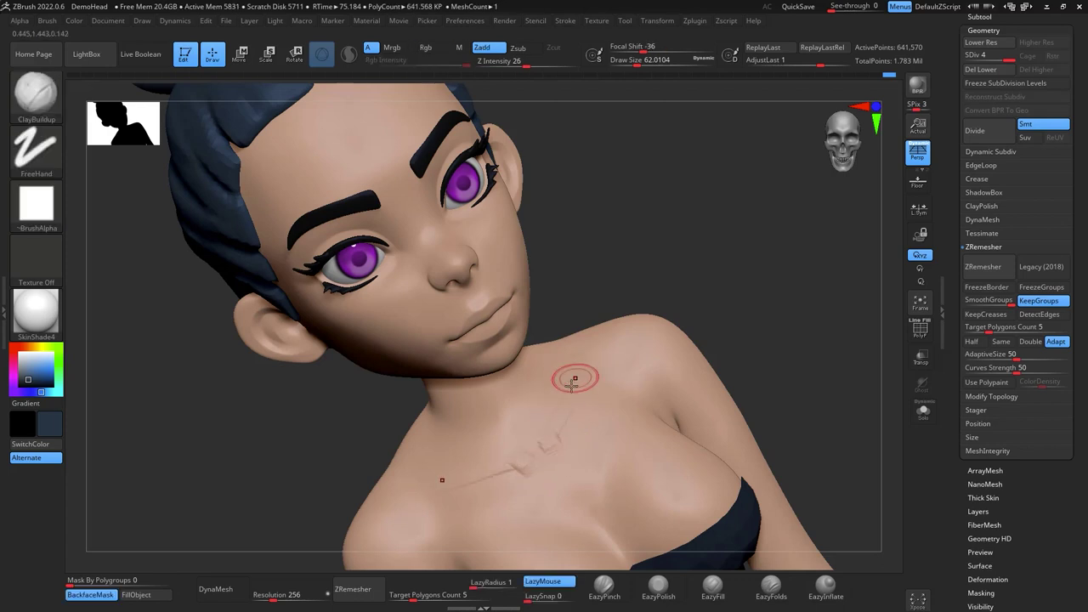
pyautogui.moveTo(742, 266); pyautogui.dragTo(682, 306)
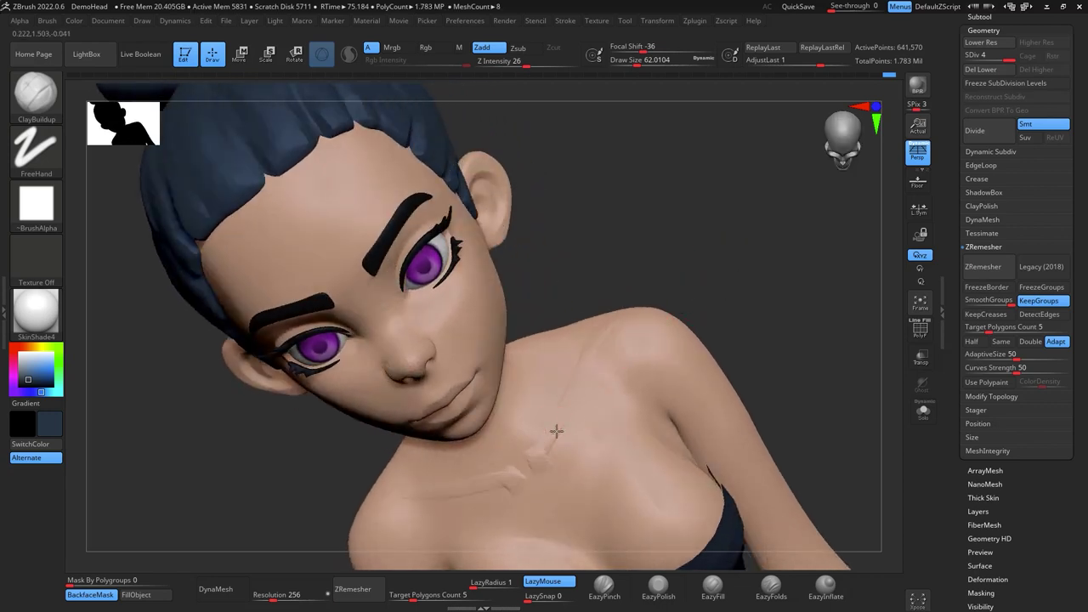
pyautogui.moveTo(545, 437); pyautogui.dragTo(541, 464)
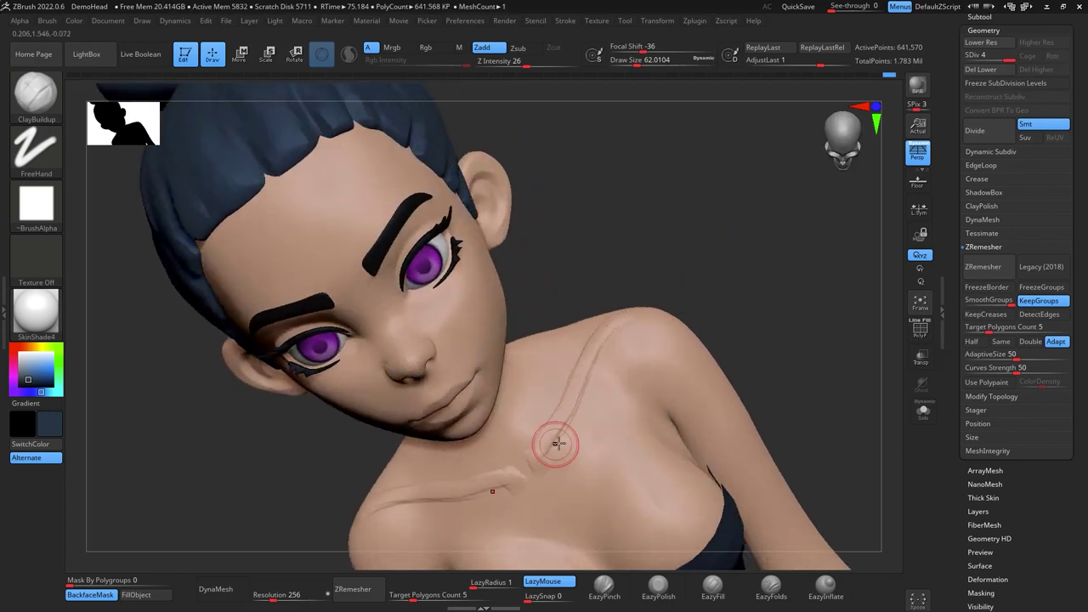
# Set the brush to draw size about 94 and focal shift -37, and blend the collarbone strokes with smoothing
pyautogui.press('space')
pyautogui.press('space')
pyautogui.click(576, 430)
pyautogui.press('space')
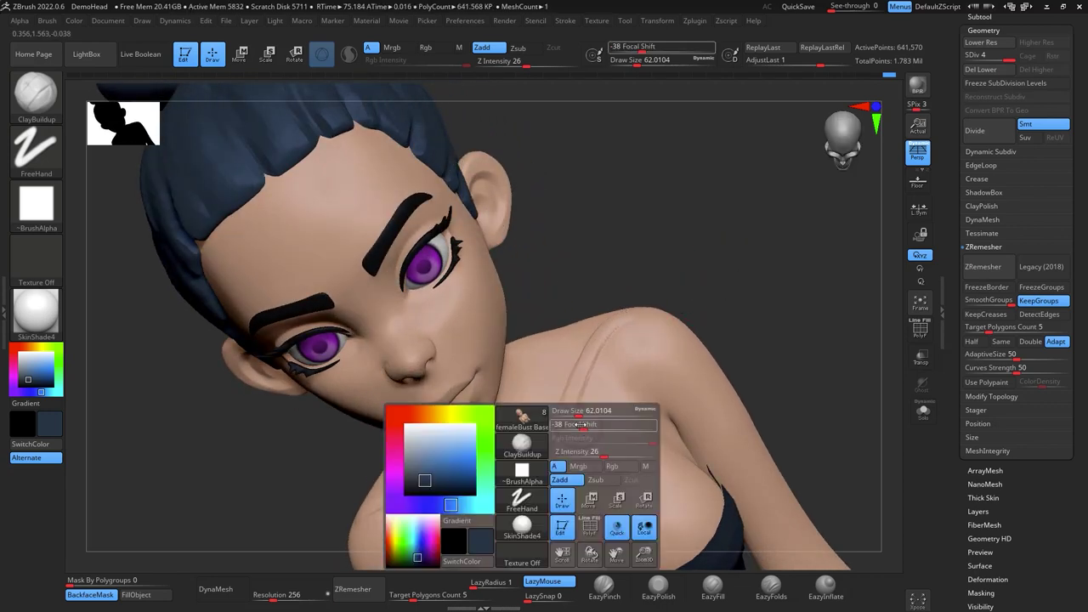
pyautogui.moveTo(580, 413); pyautogui.dragTo(546, 450)
pyautogui.click(584, 428)
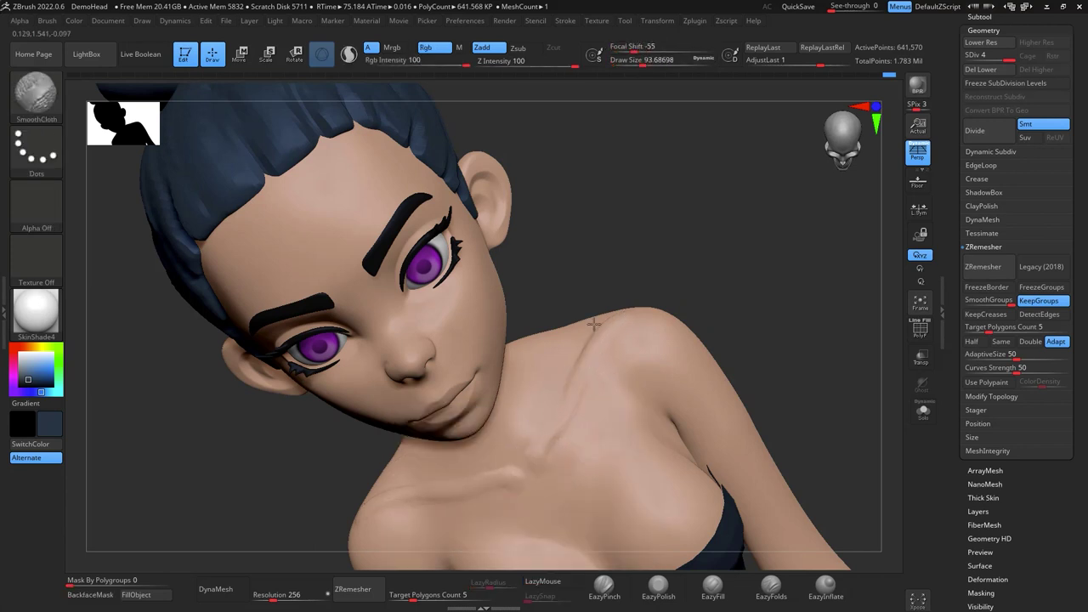
# Add small ClayBuildup strokes at the front base of the neck and smooth them into the skin
pyautogui.moveTo(741, 214)
pyautogui.mouseDown()
pyautogui.moveTo(700, 228)
pyautogui.moveTo(719, 250)
pyautogui.moveTo(668, 296)
pyautogui.mouseUp()
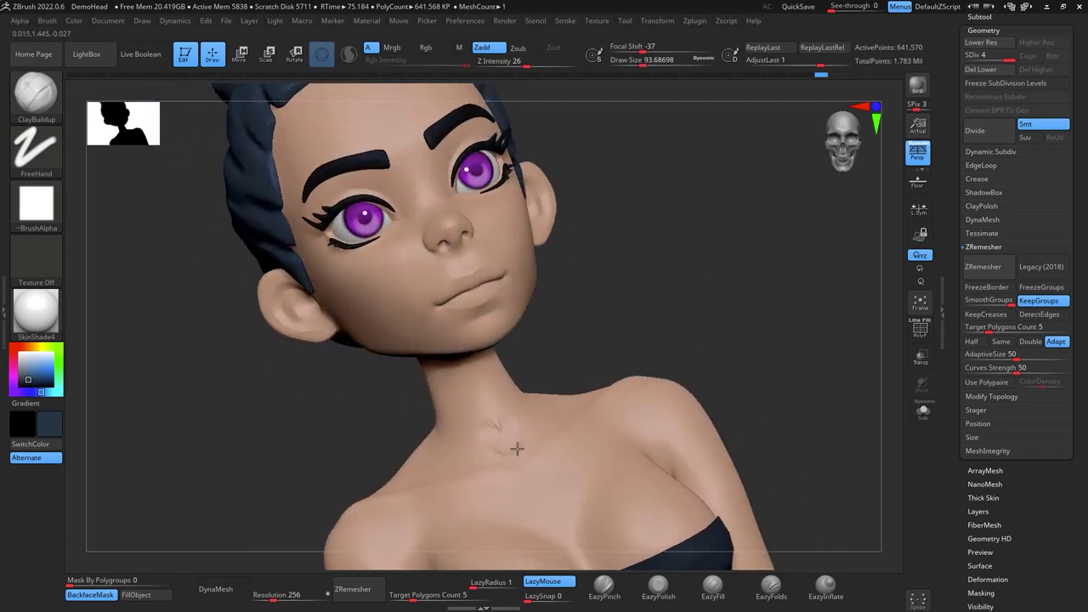
pyautogui.press('shift')
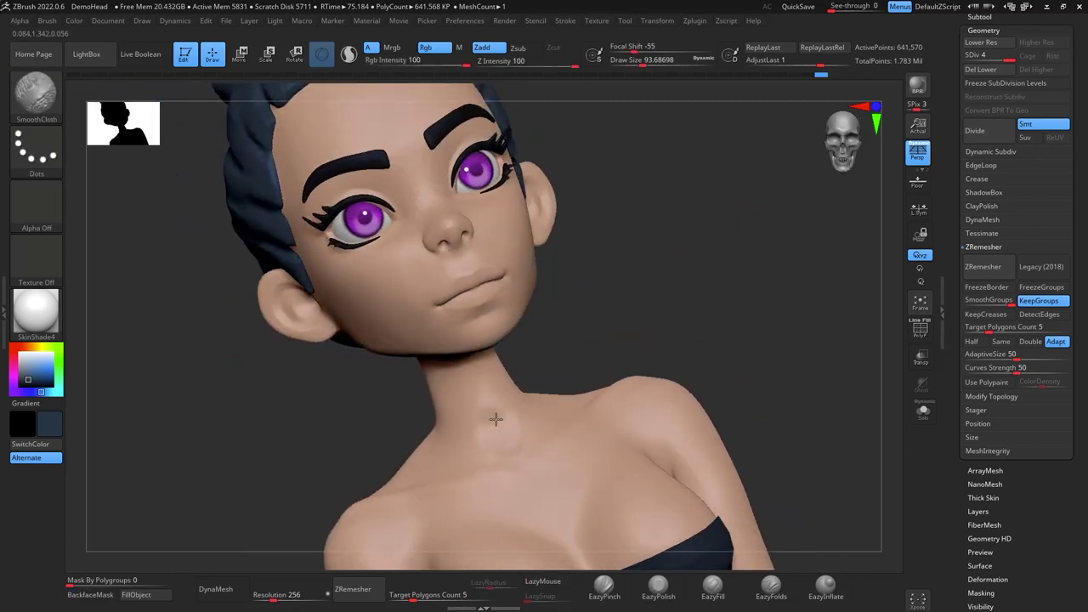
# Add ClayBuildup strokes on top of the shoulder beside the neck and smooth them into the skin
pyautogui.moveTo(671, 302); pyautogui.dragTo(587, 314)
pyautogui.press('shift')
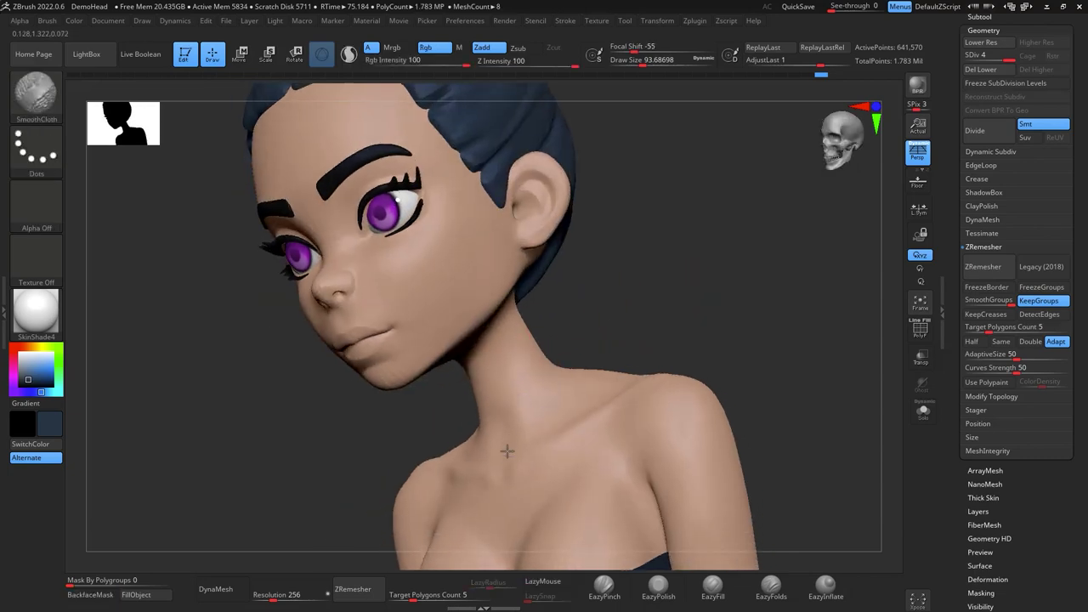
pyautogui.moveTo(683, 296)
pyautogui.mouseDown()
pyautogui.moveTo(723, 331)
pyautogui.moveTo(753, 285)
pyautogui.moveTo(786, 321)
pyautogui.mouseUp()
pyautogui.moveTo(776, 373)
pyautogui.keyDown('alt'); pyautogui.mouseDown()
pyautogui.moveTo(793, 293)
pyautogui.moveTo(547, 347)
pyautogui.mouseUp(); pyautogui.keyUp('alt')
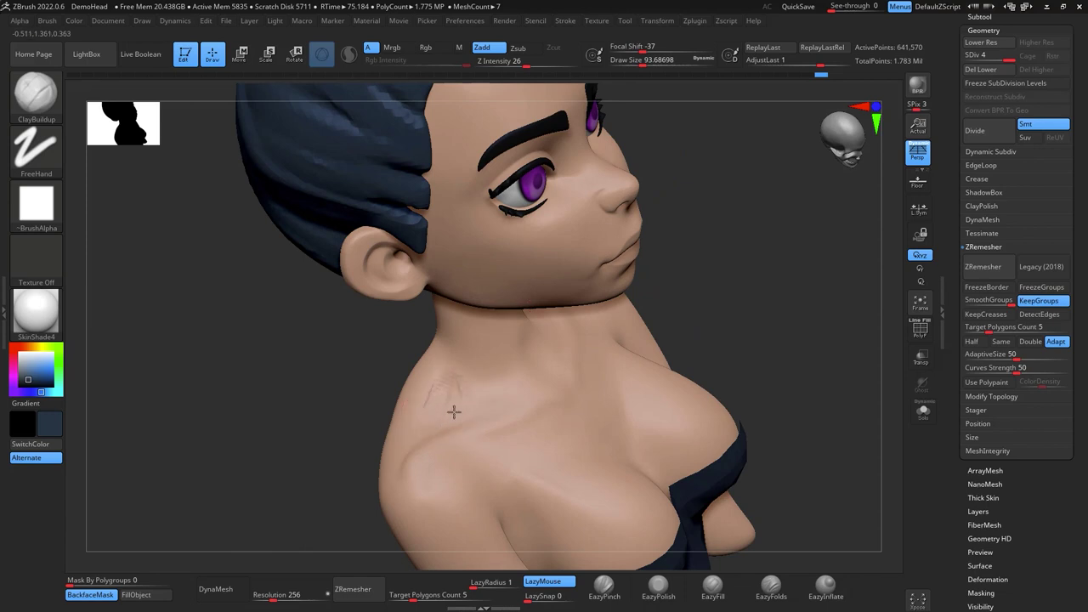
pyautogui.moveTo(453, 413)
pyautogui.mouseDown()
pyautogui.moveTo(439, 420)
pyautogui.moveTo(446, 397)
pyautogui.mouseUp()
pyautogui.keyDown('shift'); pyautogui.moveTo(446, 396); pyautogui.dragTo(460, 390); pyautogui.keyUp('shift')
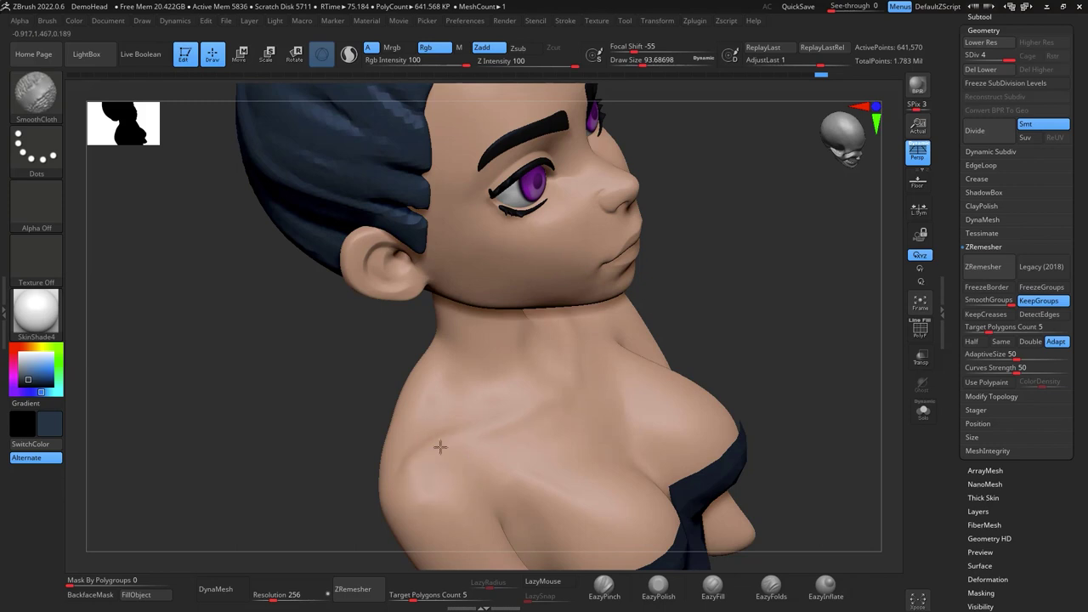
pyautogui.moveTo(729, 299)
pyautogui.keyDown('shift'); pyautogui.mouseDown()
pyautogui.moveTo(779, 280)
pyautogui.moveTo(771, 381)
pyautogui.moveTo(731, 379)
pyautogui.moveTo(667, 312)
pyautogui.mouseUp(); pyautogui.keyUp('shift')
pyautogui.moveTo(761, 311)
pyautogui.mouseDown()
pyautogui.moveTo(719, 313)
pyautogui.moveTo(724, 374)
pyautogui.moveTo(727, 364)
pyautogui.mouseUp()
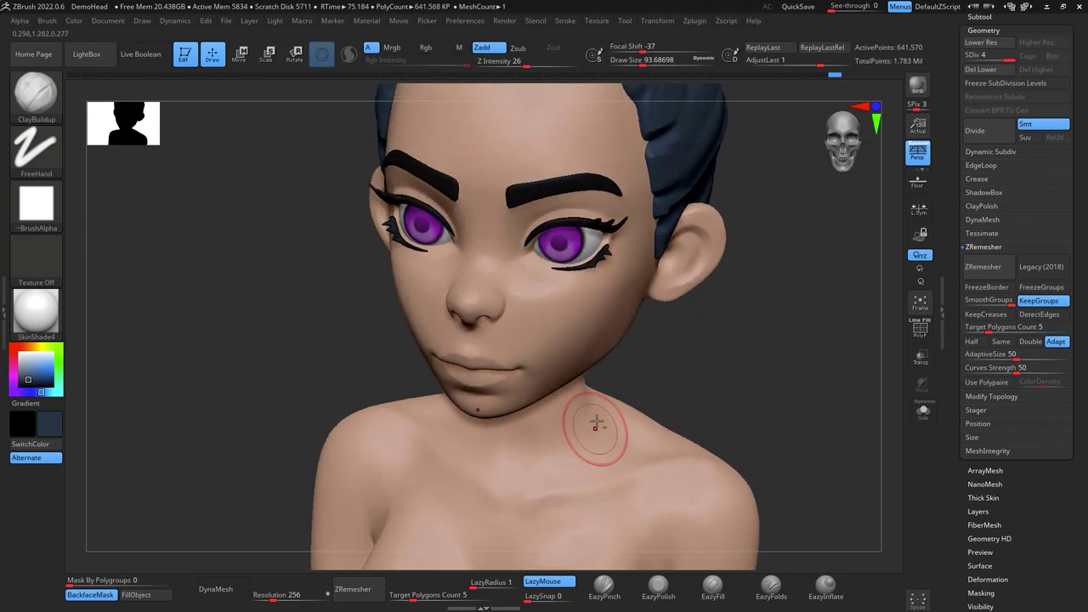
# Build up the slope between the side of the neck and the collarbone with ClayBuildup strokes
pyautogui.moveTo(596, 423); pyautogui.dragTo(585, 437)
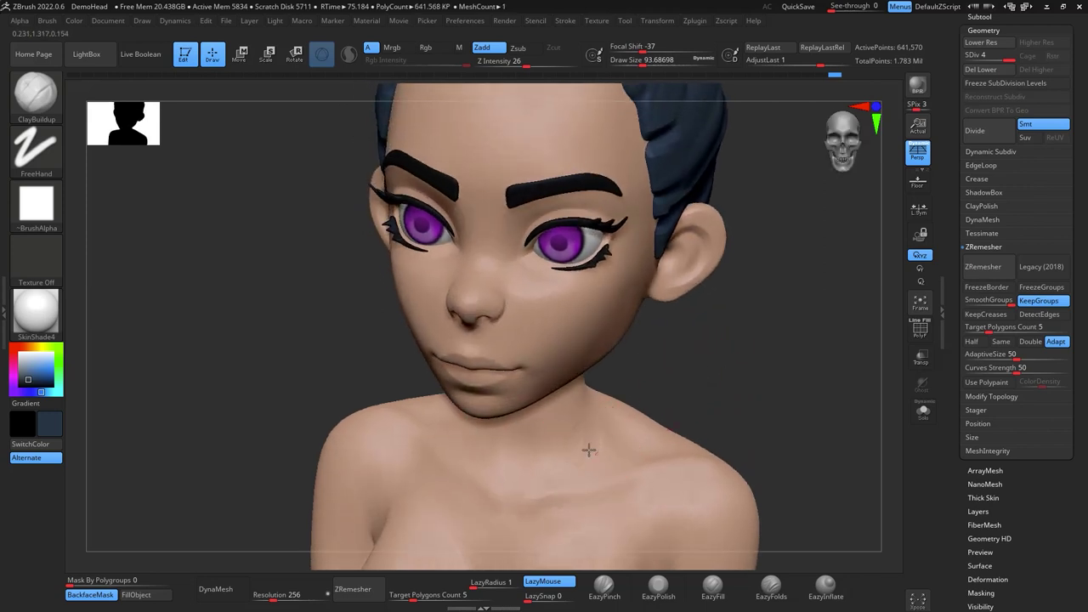
pyautogui.moveTo(596, 429)
pyautogui.mouseDown()
pyautogui.moveTo(584, 428)
pyautogui.moveTo(600, 454)
pyautogui.moveTo(592, 464)
pyautogui.mouseUp()
pyautogui.moveTo(738, 386)
pyautogui.keyDown('shift'); pyautogui.mouseDown()
pyautogui.moveTo(760, 369)
pyautogui.moveTo(764, 338)
pyautogui.moveTo(748, 314)
pyautogui.moveTo(770, 343)
pyautogui.moveTo(743, 355)
pyautogui.moveTo(753, 308)
pyautogui.moveTo(733, 294)
pyautogui.mouseUp(); pyautogui.keyUp('shift')
pyautogui.moveTo(753, 404)
pyautogui.mouseDown()
pyautogui.moveTo(757, 326)
pyautogui.moveTo(731, 374)
pyautogui.moveTo(751, 359)
pyautogui.moveTo(768, 382)
pyautogui.moveTo(789, 325)
pyautogui.moveTo(788, 340)
pyautogui.mouseUp()
# Refine the neck and collarbone area with the EazyPinch brush and smooth the cheeks
pyautogui.click(604, 587)
pyautogui.moveTo(540, 458)
pyautogui.mouseDown()
pyautogui.moveTo(534, 438)
pyautogui.moveTo(573, 372)
pyautogui.moveTo(591, 366)
pyautogui.moveTo(581, 377)
pyautogui.mouseUp()
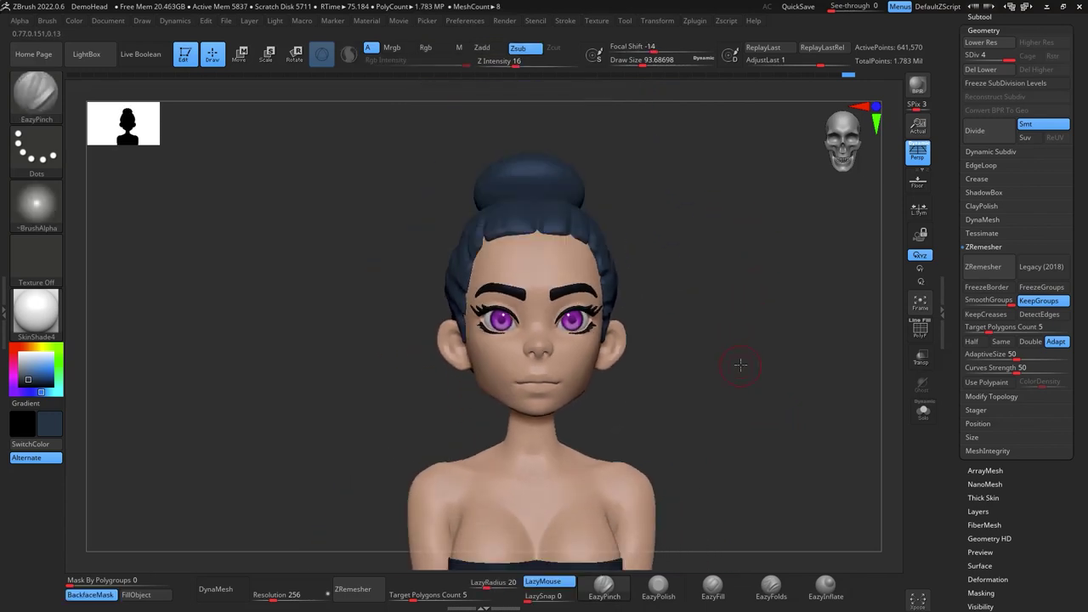
pyautogui.moveTo(740, 364)
pyautogui.mouseDown()
pyautogui.moveTo(719, 345)
pyautogui.moveTo(727, 379)
pyautogui.mouseUp()
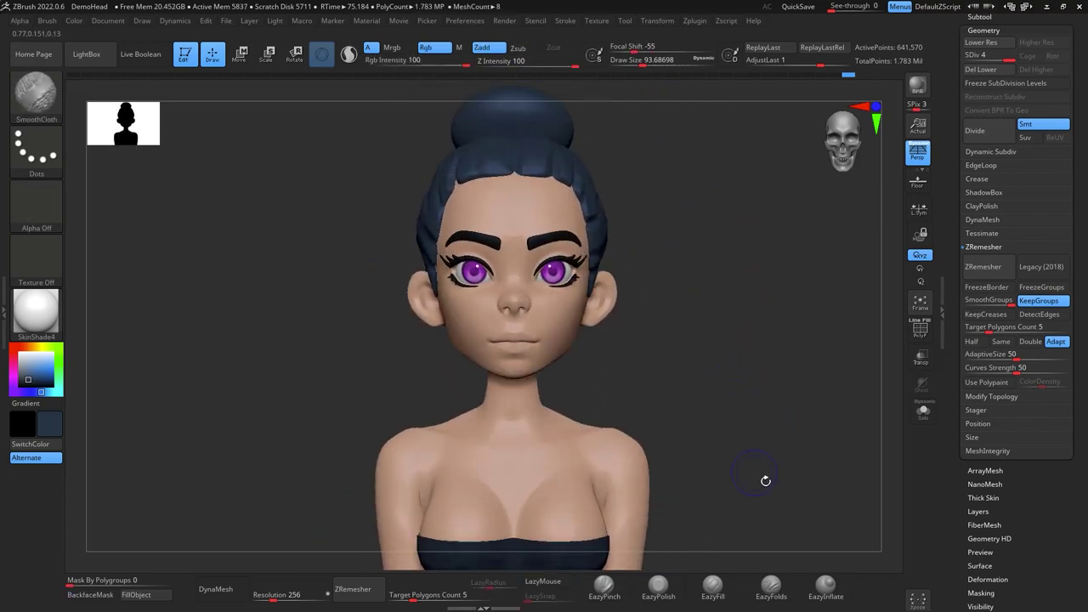
pyautogui.click(755, 222)
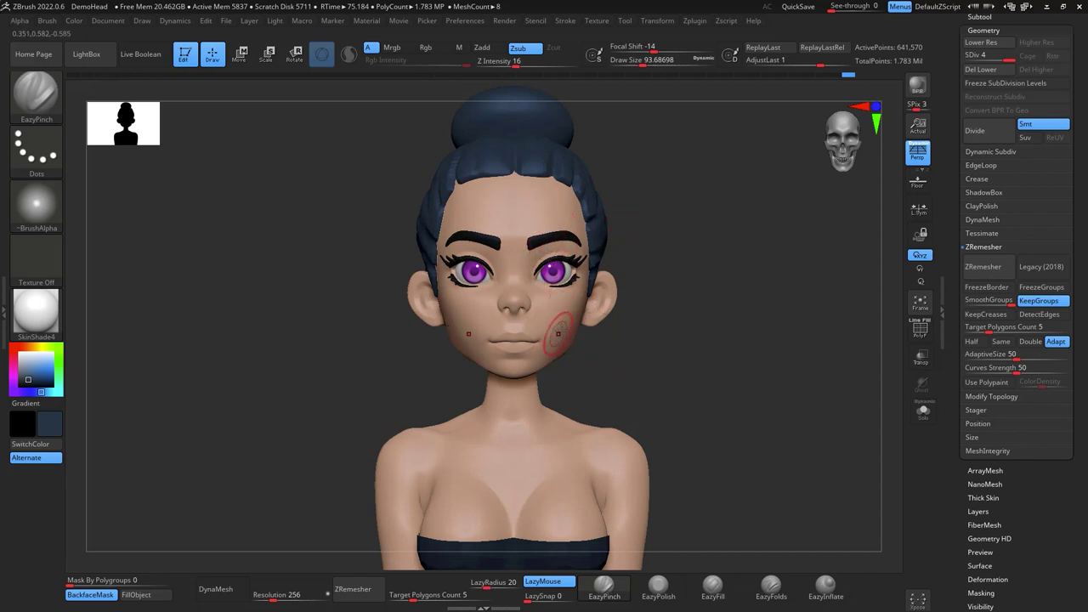
pyautogui.keyDown('shift'); pyautogui.moveTo(559, 334); pyautogui.dragTo(567, 311); pyautogui.keyUp('shift')
pyautogui.moveTo(663, 270)
pyautogui.keyDown('alt'); pyautogui.mouseDown()
pyautogui.moveTo(645, 342)
pyautogui.moveTo(681, 283)
pyautogui.moveTo(687, 349)
pyautogui.mouseUp(); pyautogui.keyUp('alt')
pyautogui.keyDown('shift'); pyautogui.moveTo(686, 348); pyautogui.dragTo(689, 347); pyautogui.keyUp('shift')
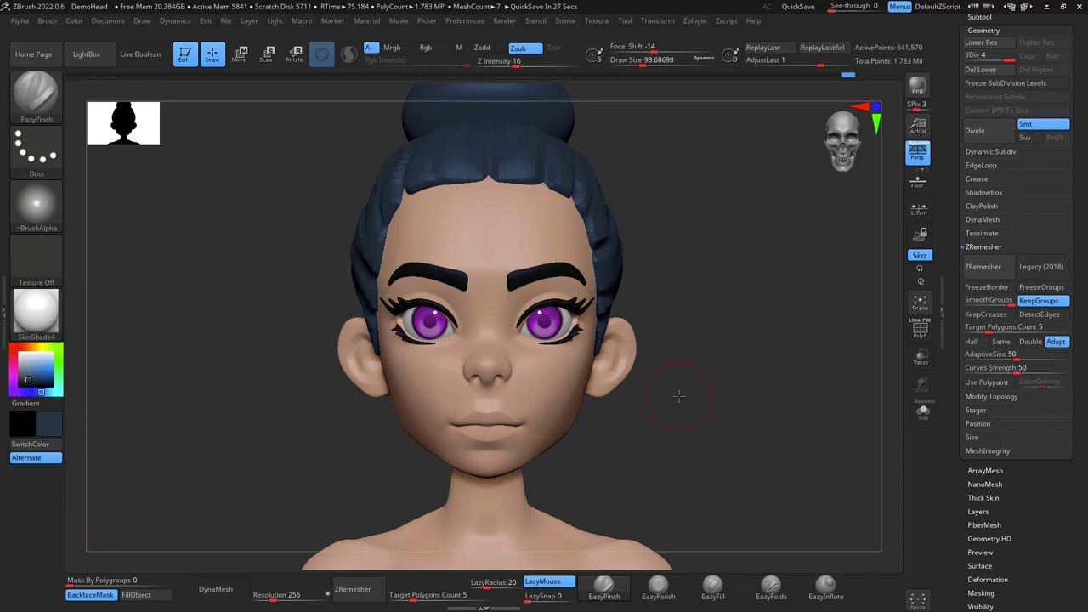
# Mask the head of the femaleBust Base Mesh, leaving the neck and shoulders unmasked
pyautogui.moveTo(678, 396); pyautogui.dragTo(777, 324)
pyautogui.keyDown('alt'); pyautogui.moveTo(815, 423); pyautogui.dragTo(794, 367); pyautogui.keyUp('alt')
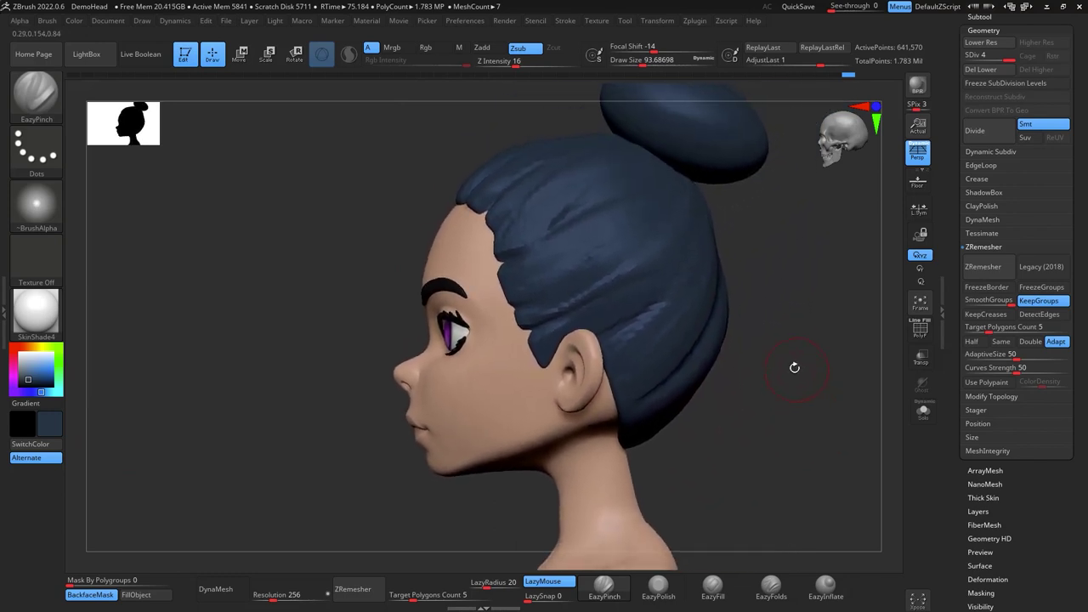
pyautogui.press('ctrl')
pyautogui.click(979, 17)
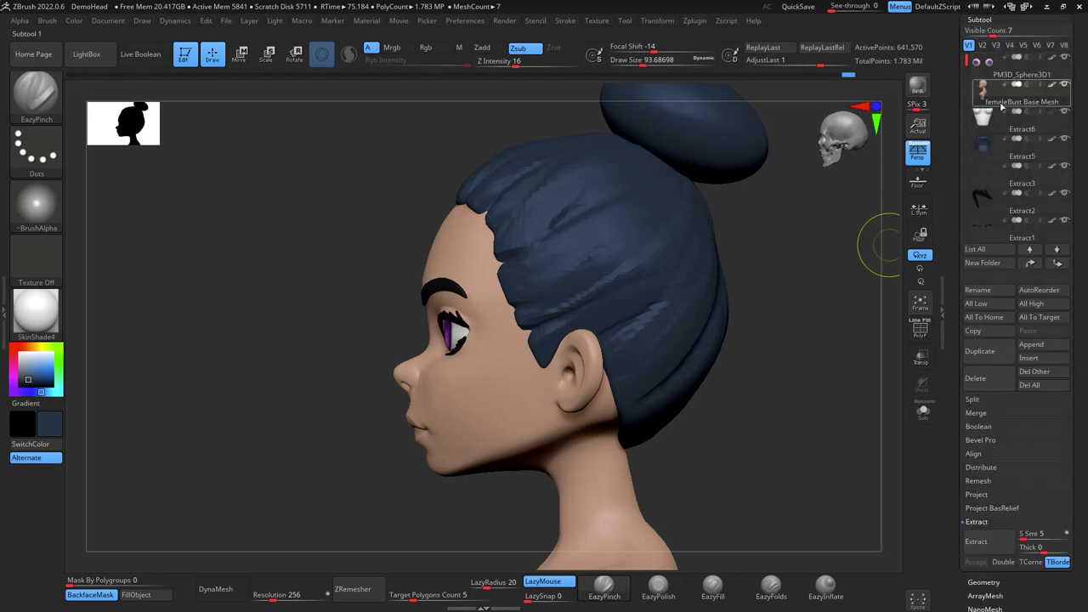
pyautogui.moveTo(425, 133)
pyautogui.keyDown('ctrl'); pyautogui.mouseDown()
pyautogui.moveTo(323, 475)
pyautogui.moveTo(419, 491)
pyautogui.moveTo(582, 449)
pyautogui.moveTo(698, 281)
pyautogui.moveTo(548, 100)
pyautogui.mouseUp(); pyautogui.keyUp('ctrl')
pyautogui.keyDown('shift'); pyautogui.moveTo(798, 338); pyautogui.dragTo(839, 348); pyautogui.keyUp('shift')
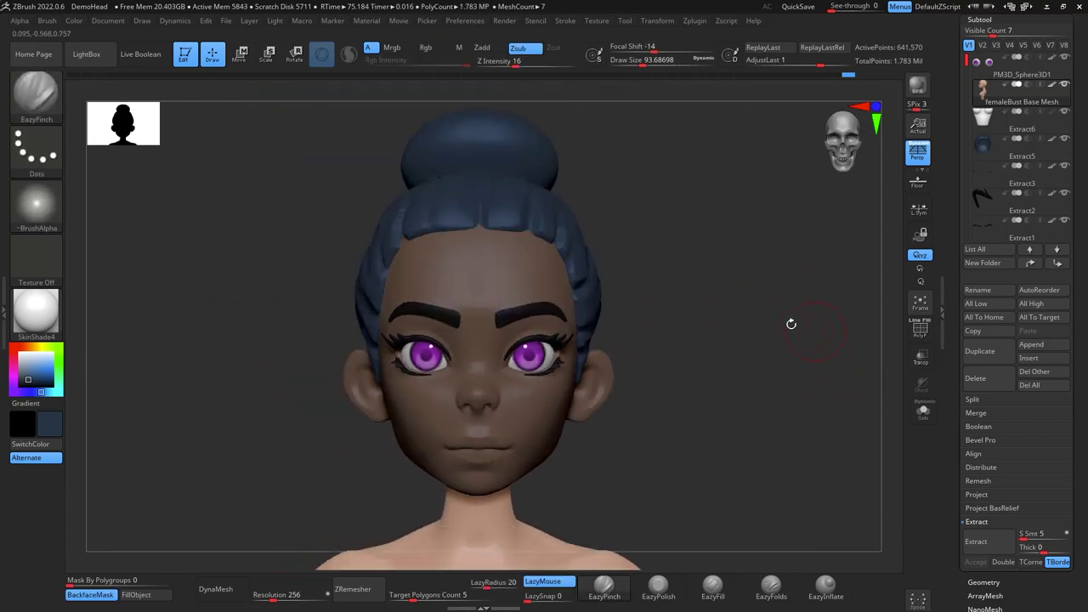
# Pick a near-white paint color and set the Standard brush to Rgb only with an Rgb intensity of 100
pyautogui.click(13, 351)
pyautogui.moveTo(741, 368); pyautogui.dragTo(782, 397)
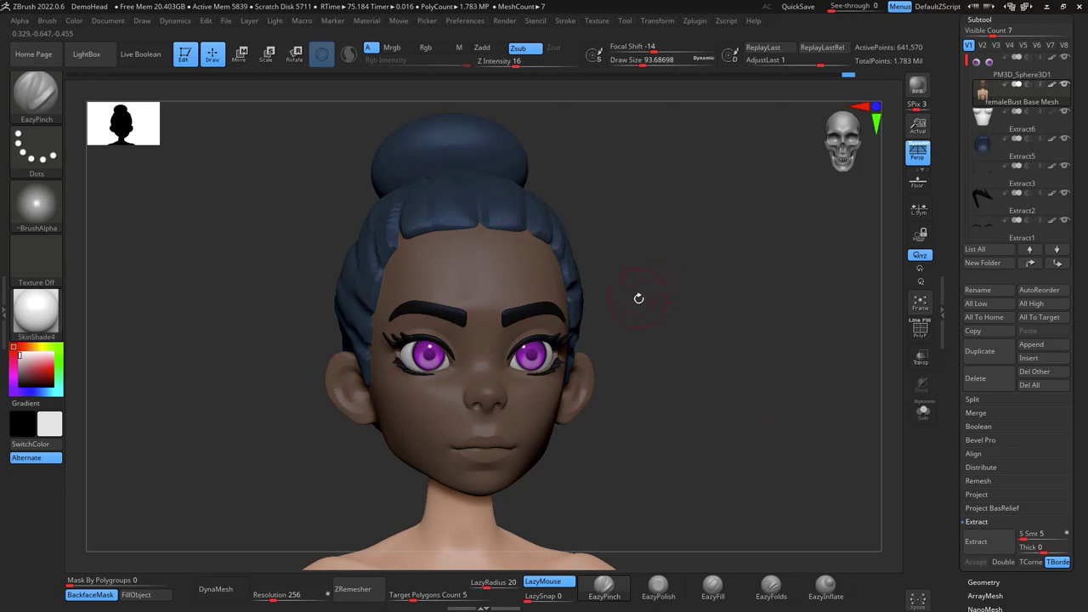
pyautogui.press('b')
pyautogui.press('s')
pyautogui.press('t')
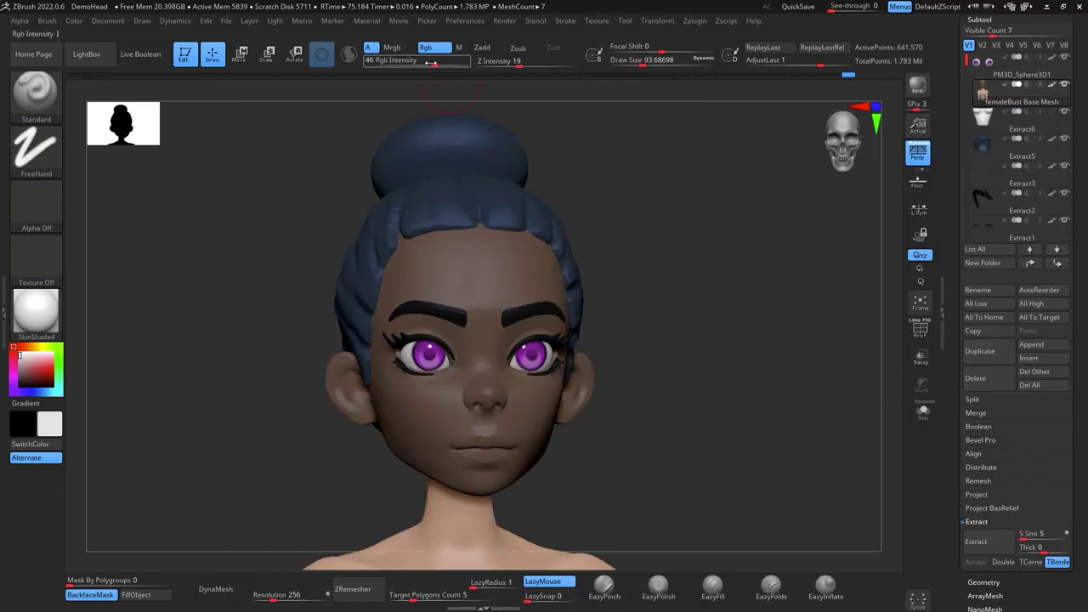
pyautogui.moveTo(431, 63); pyautogui.dragTo(454, 62)
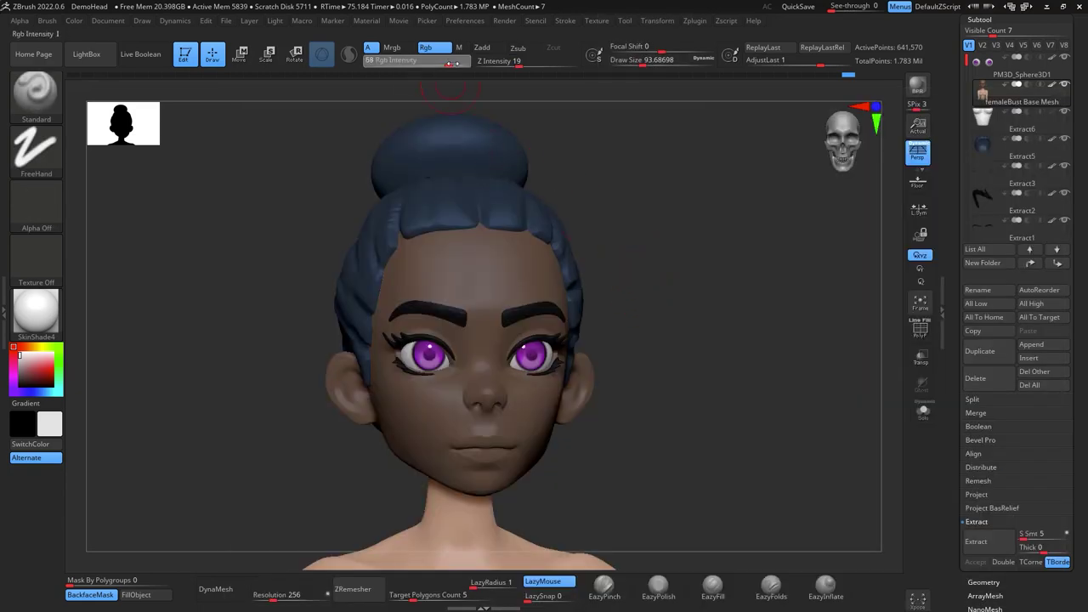
# Undo the white fill on the body, invert the mask, and fill the head with white instead
pyautogui.click(153, 598)
pyautogui.moveTo(763, 345); pyautogui.dragTo(767, 346)
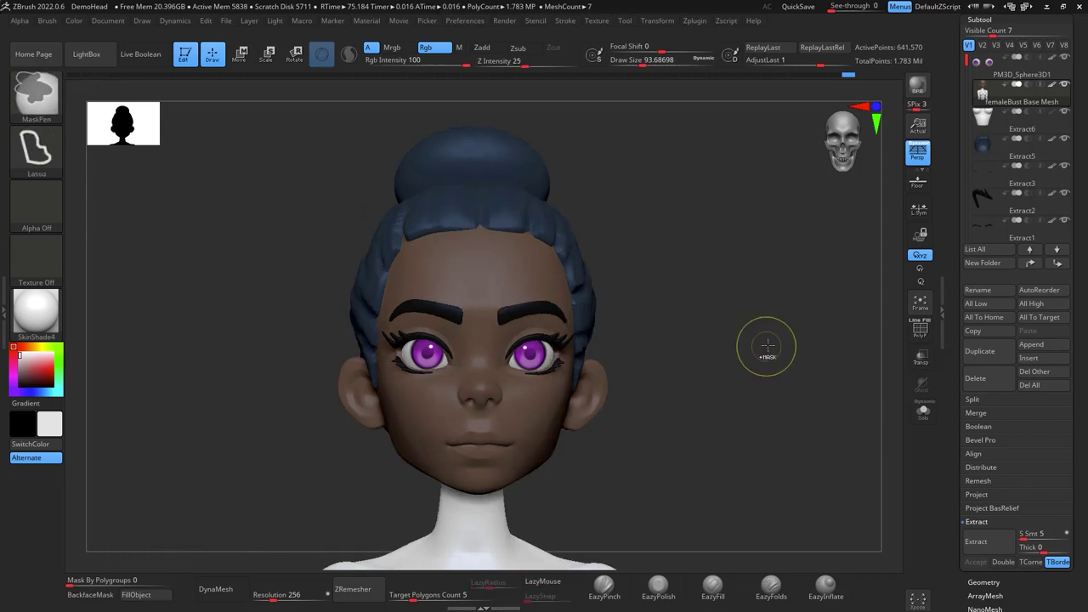
pyautogui.hotkey('ctrl', 'z')
pyautogui.keyDown('ctrl'); pyautogui.click(772, 359); pyautogui.keyUp('ctrl')
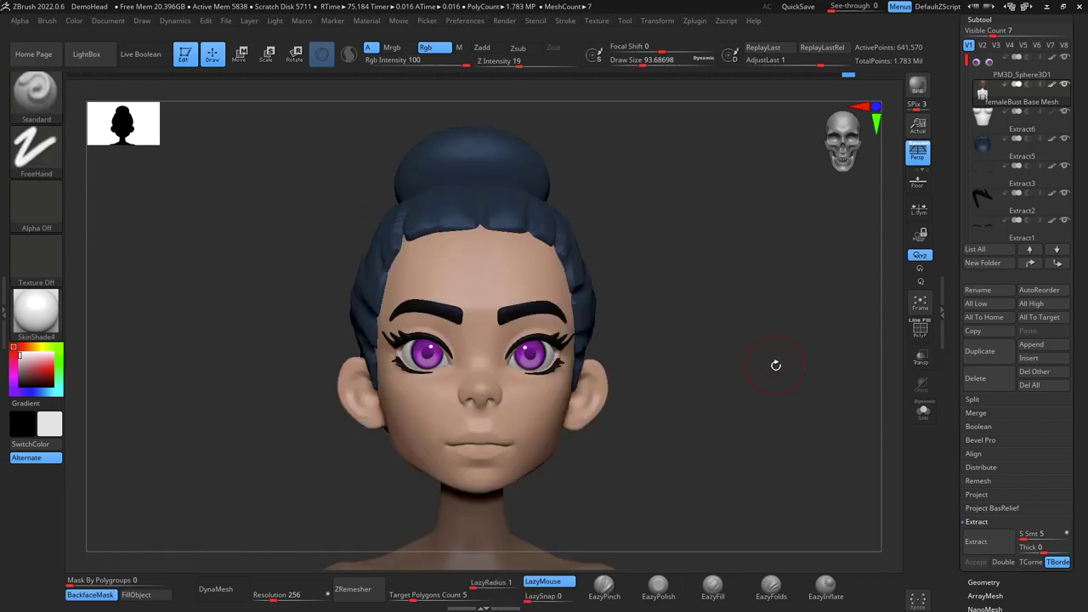
pyautogui.click(161, 600)
pyautogui.moveTo(773, 293); pyautogui.dragTo(830, 310)
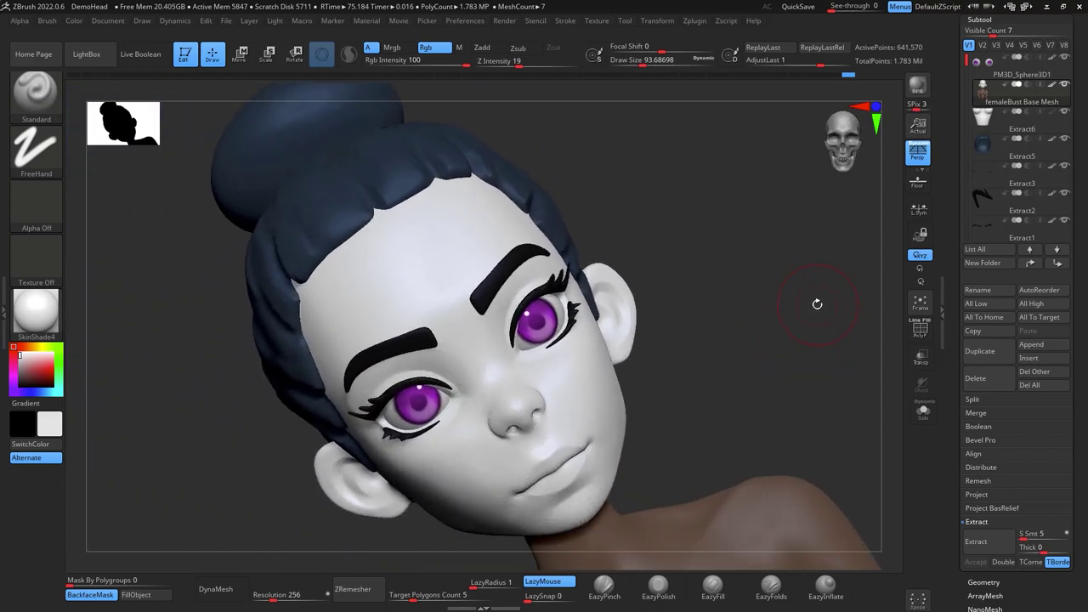
# Paint soft near-black patches around both eyes with the Standard brush at draw size about 44
pyautogui.press('space')
pyautogui.click(629, 278)
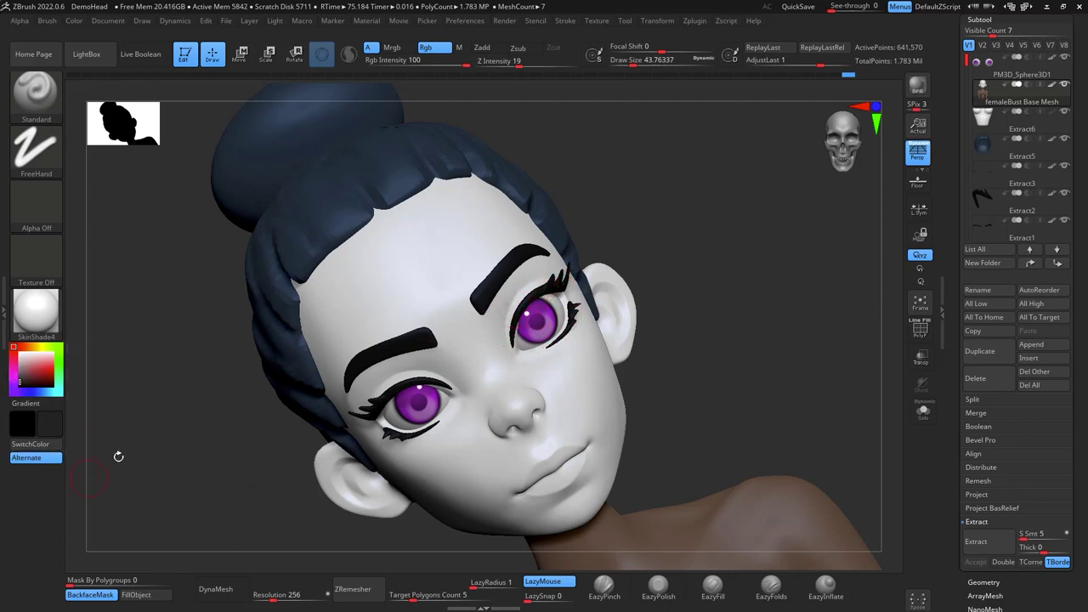
pyautogui.moveTo(510, 337)
pyautogui.mouseDown()
pyautogui.moveTo(522, 296)
pyautogui.moveTo(513, 307)
pyautogui.moveTo(540, 280)
pyautogui.moveTo(556, 342)
pyautogui.moveTo(512, 333)
pyautogui.moveTo(515, 347)
pyautogui.moveTo(524, 289)
pyautogui.moveTo(571, 299)
pyautogui.mouseUp()
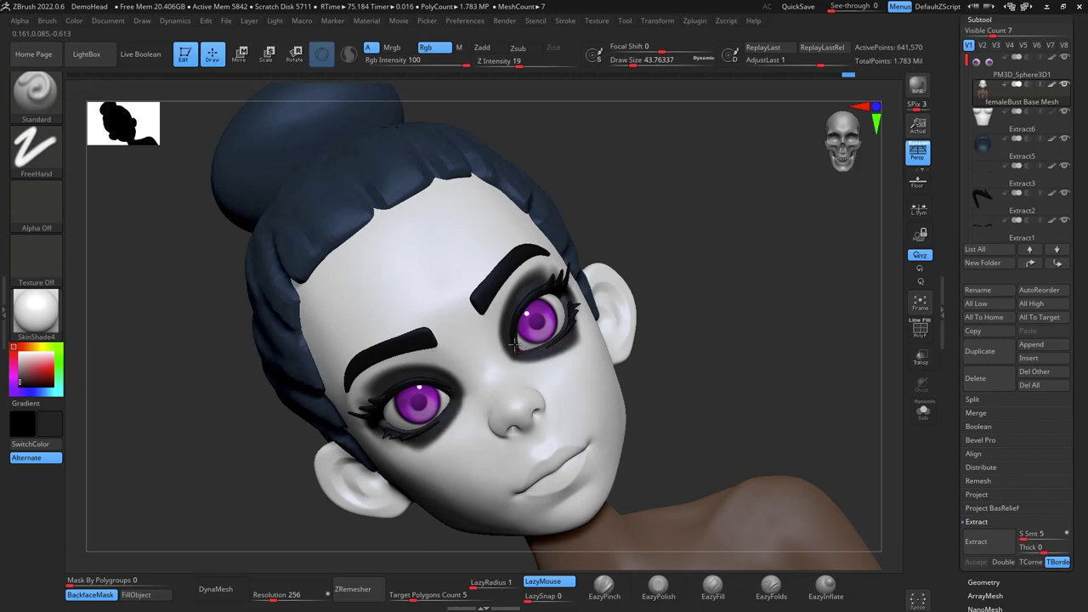
pyautogui.moveTo(513, 344); pyautogui.dragTo(541, 274)
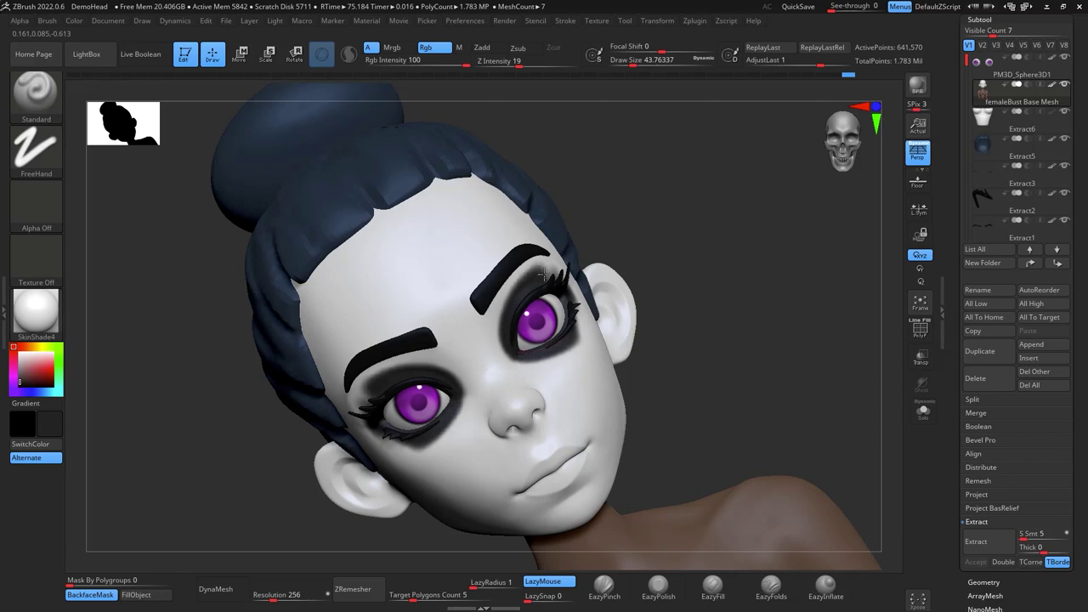
# Hide the eyebrow and eyelash subtools Extract1, Extract2 and Extract3, and extend the black paint around the eyes
pyautogui.click(1063, 192)
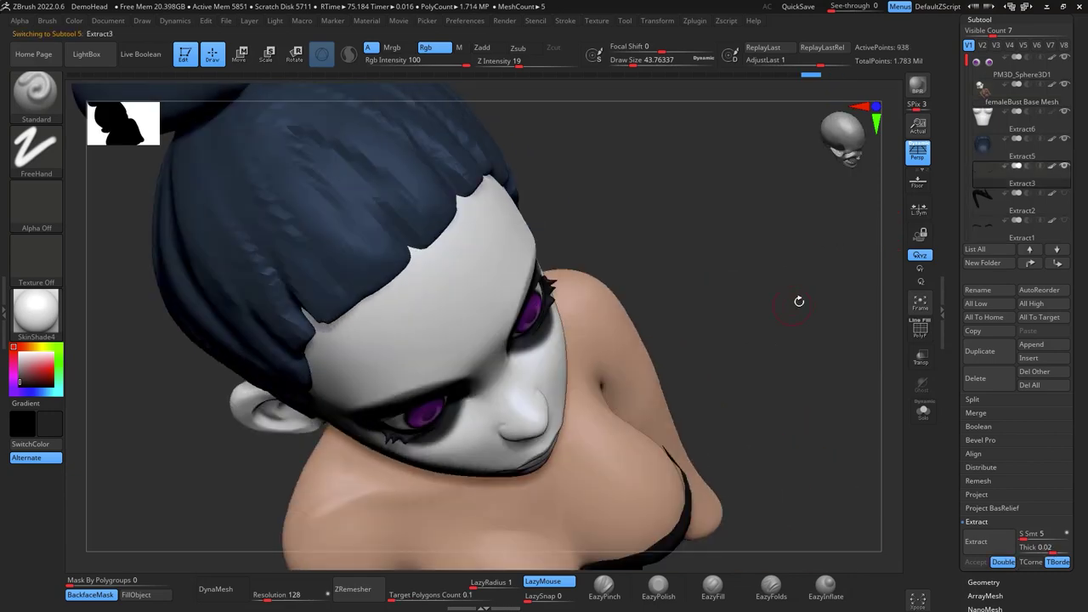
pyautogui.moveTo(799, 300); pyautogui.dragTo(759, 297)
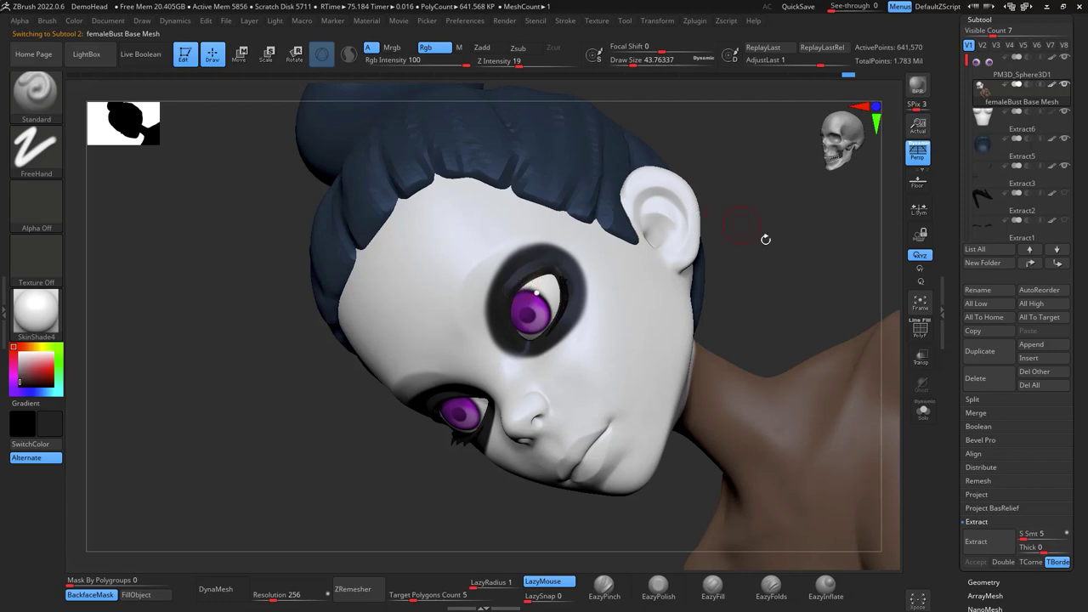
pyautogui.moveTo(765, 238); pyautogui.dragTo(789, 265)
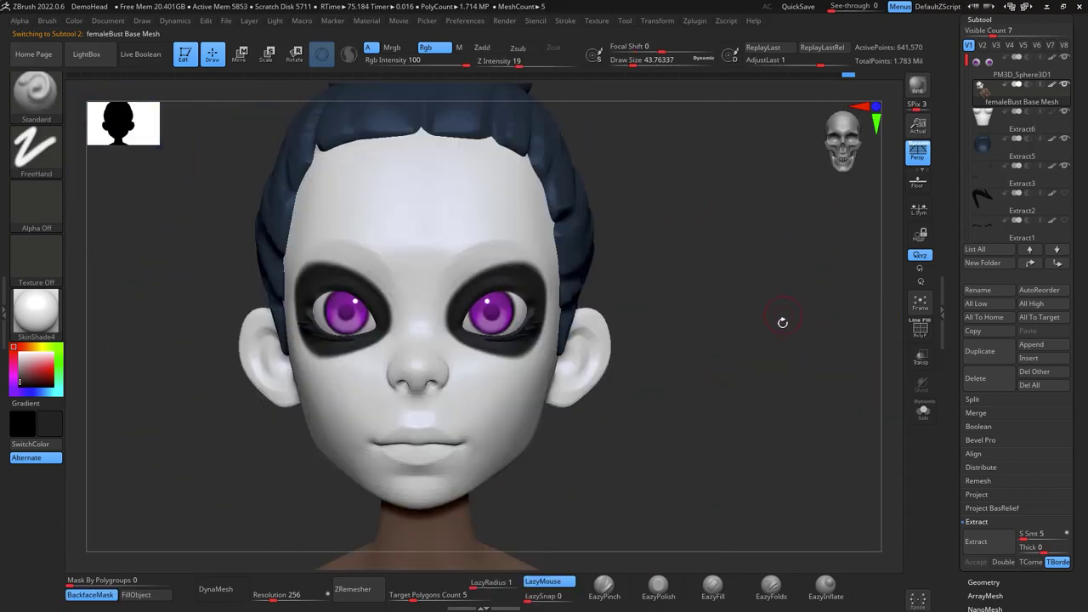
pyautogui.keyDown('alt'); pyautogui.moveTo(783, 323); pyautogui.dragTo(786, 266); pyautogui.keyUp('alt')
pyautogui.keyDown('alt'); pyautogui.moveTo(820, 320); pyautogui.dragTo(578, 344); pyautogui.keyUp('alt')
pyautogui.click(1064, 168)
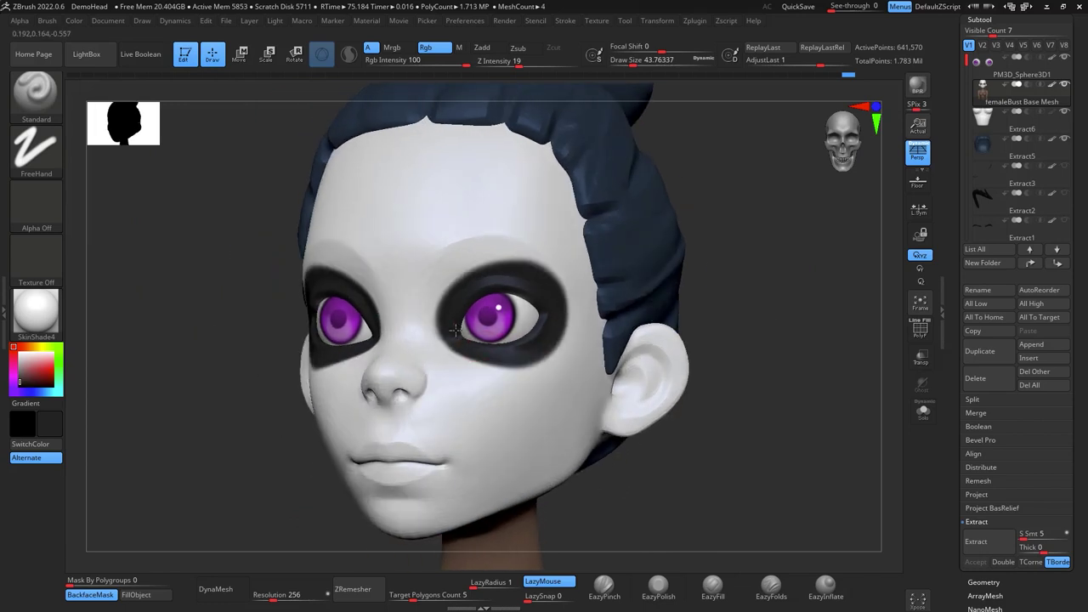
pyautogui.moveTo(456, 330); pyautogui.dragTo(462, 340)
# Paint a red spot above the inner corner of each eye with draw size about 22 and focal shift -61
pyautogui.keyDown('shift'); pyautogui.moveTo(779, 321); pyautogui.dragTo(808, 333); pyautogui.keyUp('shift')
pyautogui.moveTo(782, 299)
pyautogui.keyDown('alt'); pyautogui.mouseDown()
pyautogui.moveTo(802, 317)
pyautogui.moveTo(825, 304)
pyautogui.moveTo(805, 317)
pyautogui.moveTo(807, 329)
pyautogui.moveTo(775, 272)
pyautogui.mouseUp(); pyautogui.keyUp('alt')
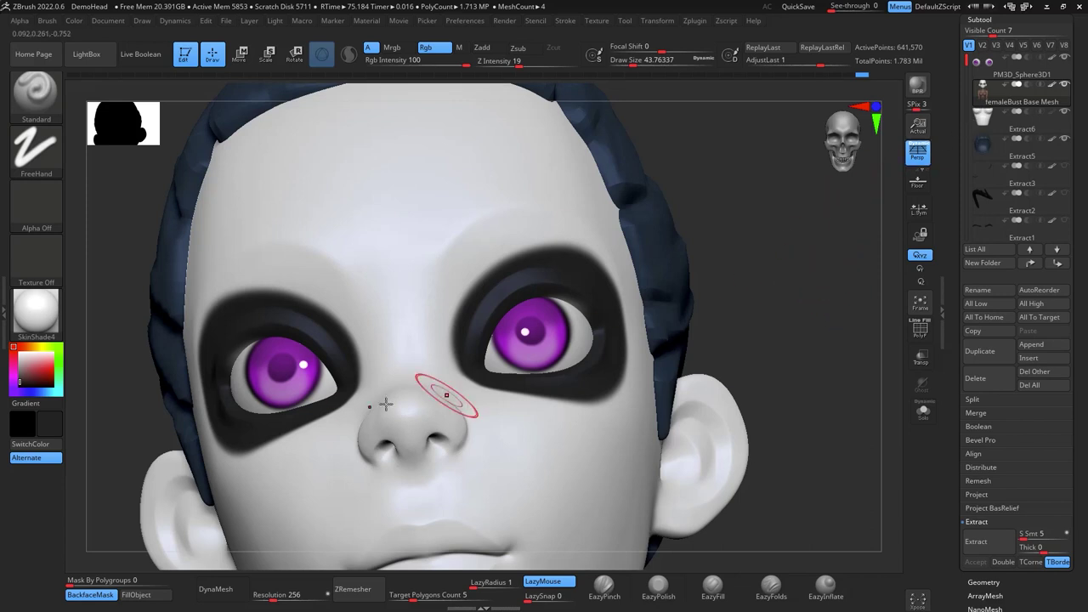
pyautogui.click(52, 375)
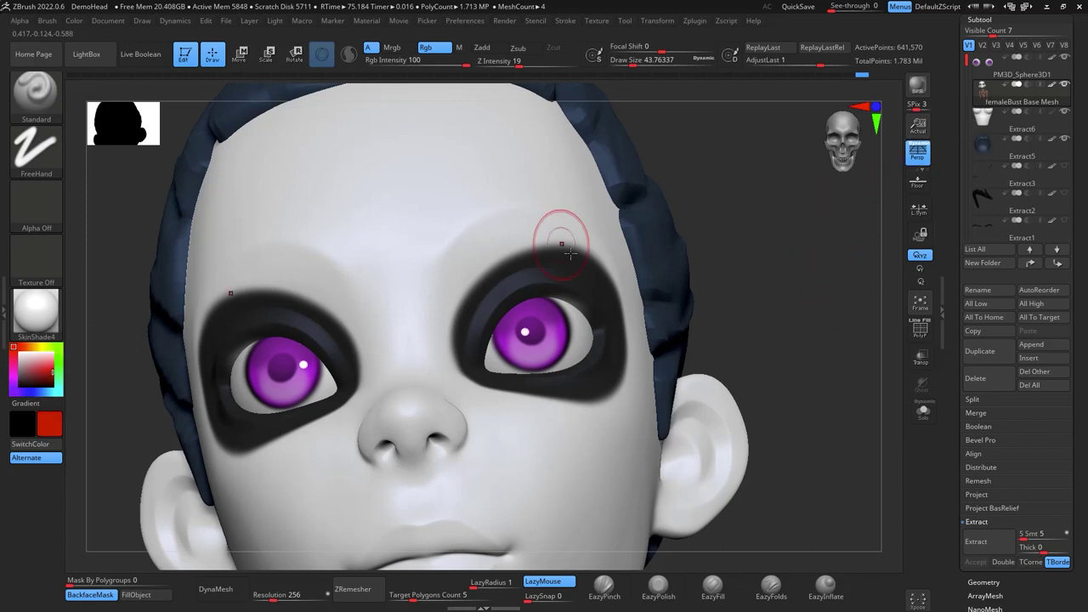
pyautogui.press('space')
pyautogui.moveTo(528, 279); pyautogui.dragTo(526, 279)
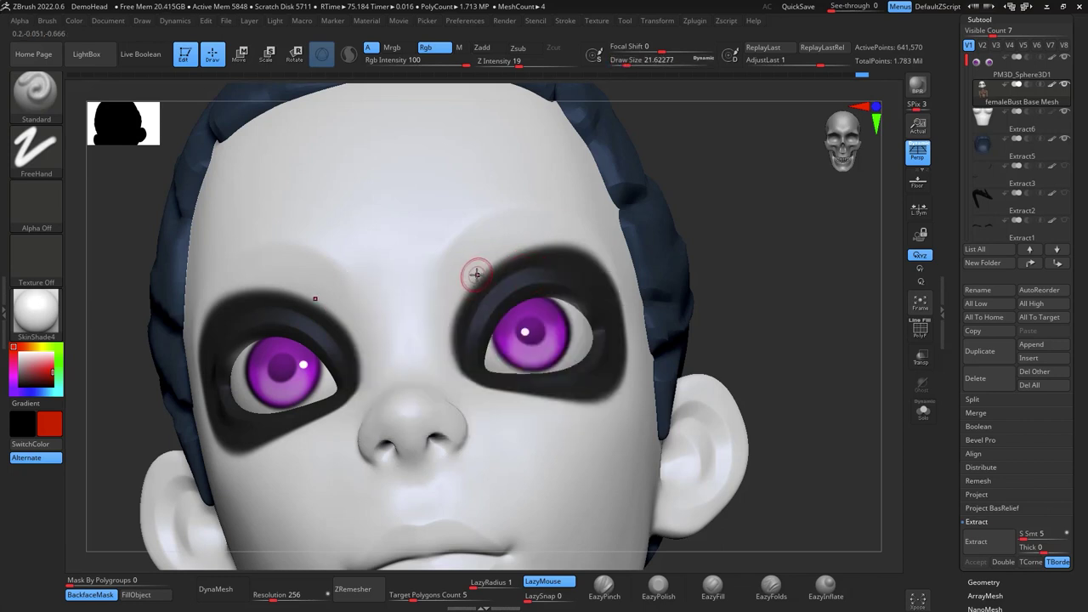
pyautogui.press('space')
pyautogui.moveTo(509, 290)
pyautogui.mouseDown()
pyautogui.moveTo(477, 291)
pyautogui.moveTo(470, 267)
pyautogui.moveTo(463, 281)
pyautogui.moveTo(473, 268)
pyautogui.mouseUp()
pyautogui.moveTo(757, 248)
pyautogui.mouseDown()
pyautogui.moveTo(760, 238)
pyautogui.moveTo(748, 255)
pyautogui.mouseUp()
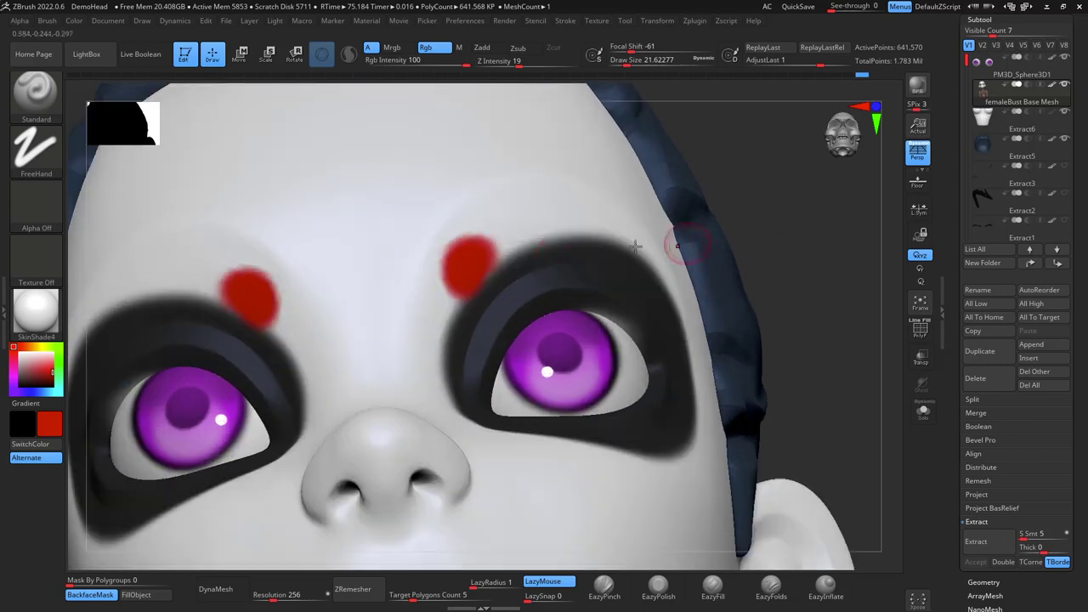
# Try to subdivide the partly masked bust mesh for finer paint resolution
pyautogui.press('ctrl')
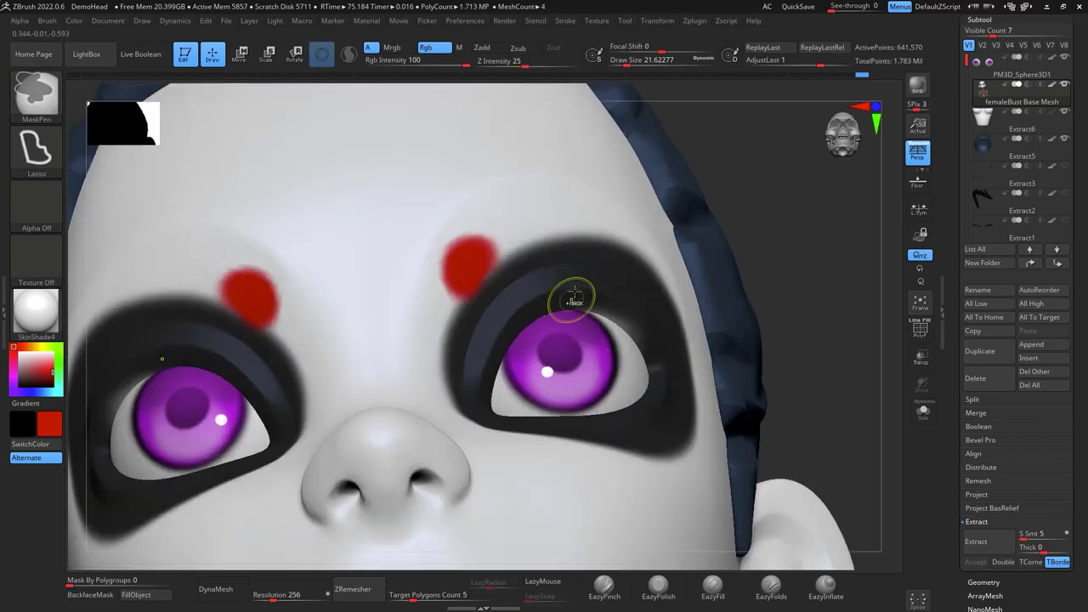
pyautogui.hotkey('ctrl', 'd')
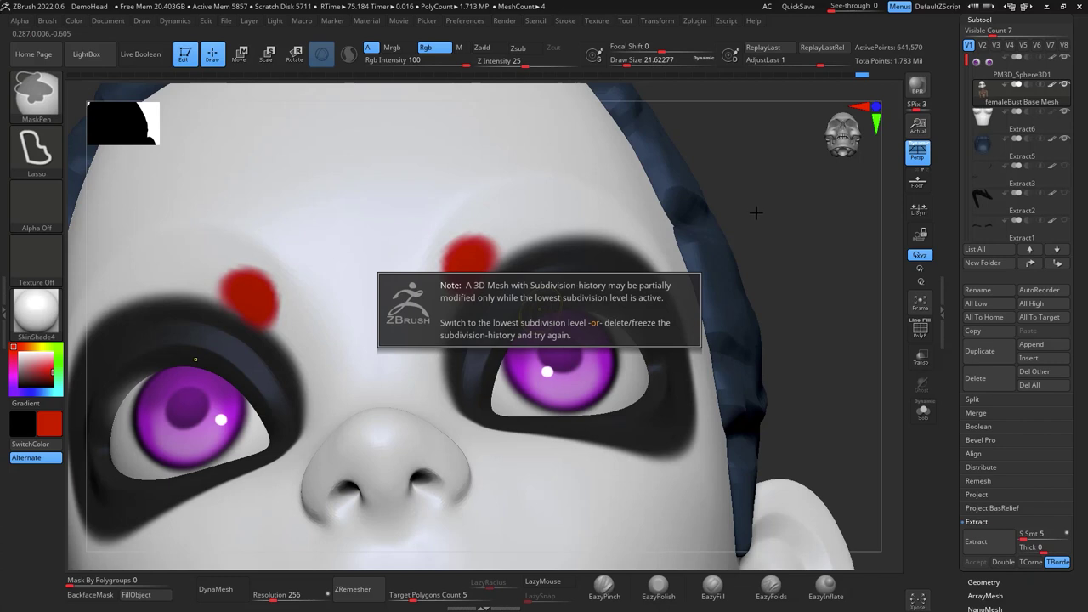
pyautogui.moveTo(1086, 136); pyautogui.dragTo(1085, 83)
pyautogui.click(995, 528)
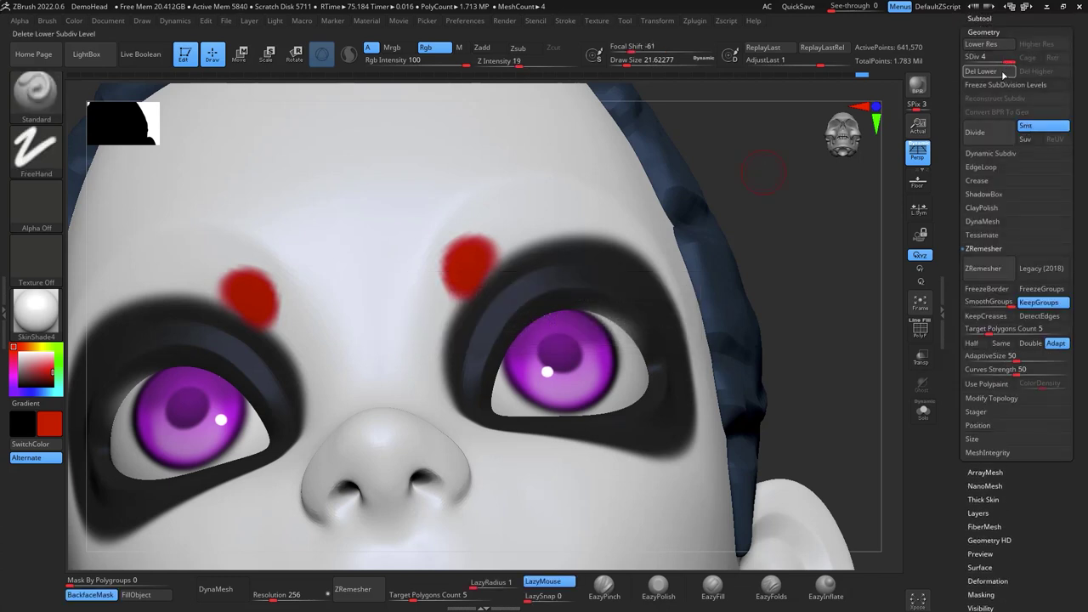
pyautogui.hotkey('ctrl', 'd')
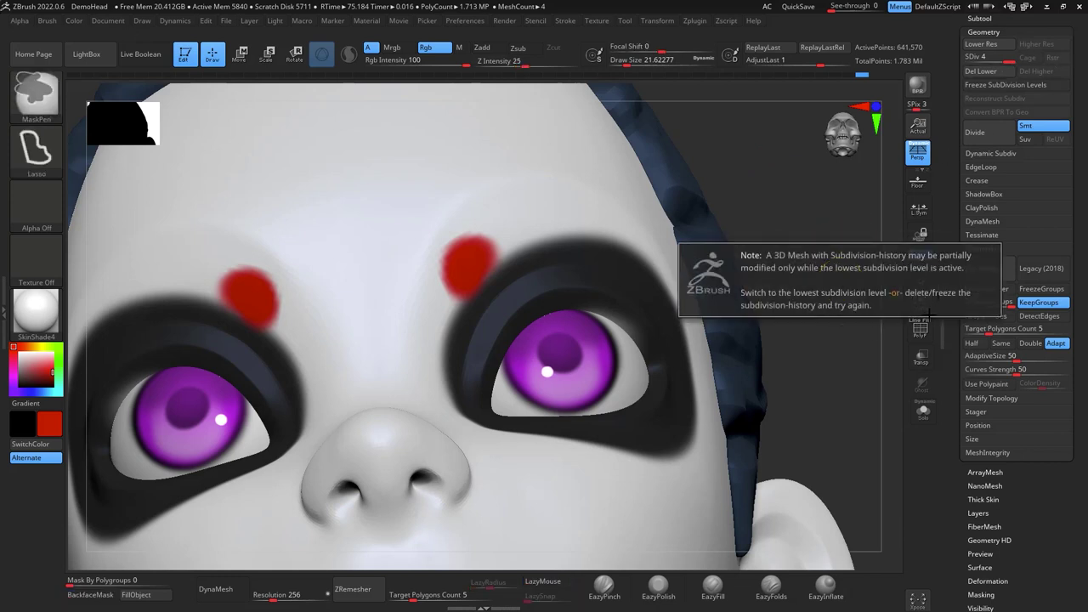
# Switch the bust mesh between its lowest and highest subdivision levels and try to divide it at level 4
pyautogui.moveTo(1007, 58); pyautogui.dragTo(993, 59)
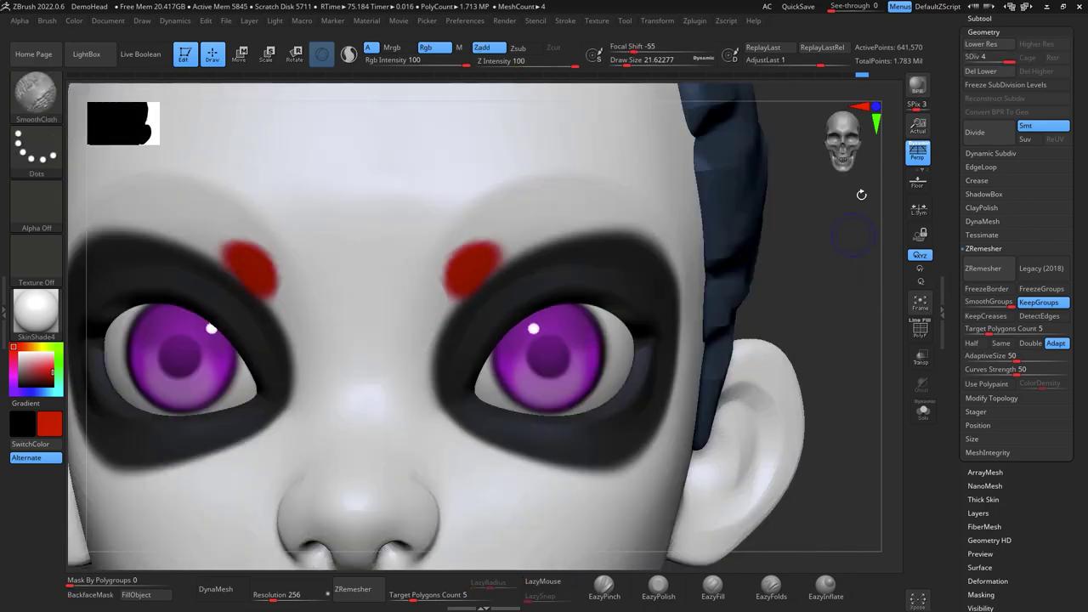
pyautogui.moveTo(1008, 58)
pyautogui.mouseDown()
pyautogui.moveTo(963, 67)
pyautogui.moveTo(997, 60)
pyautogui.mouseUp()
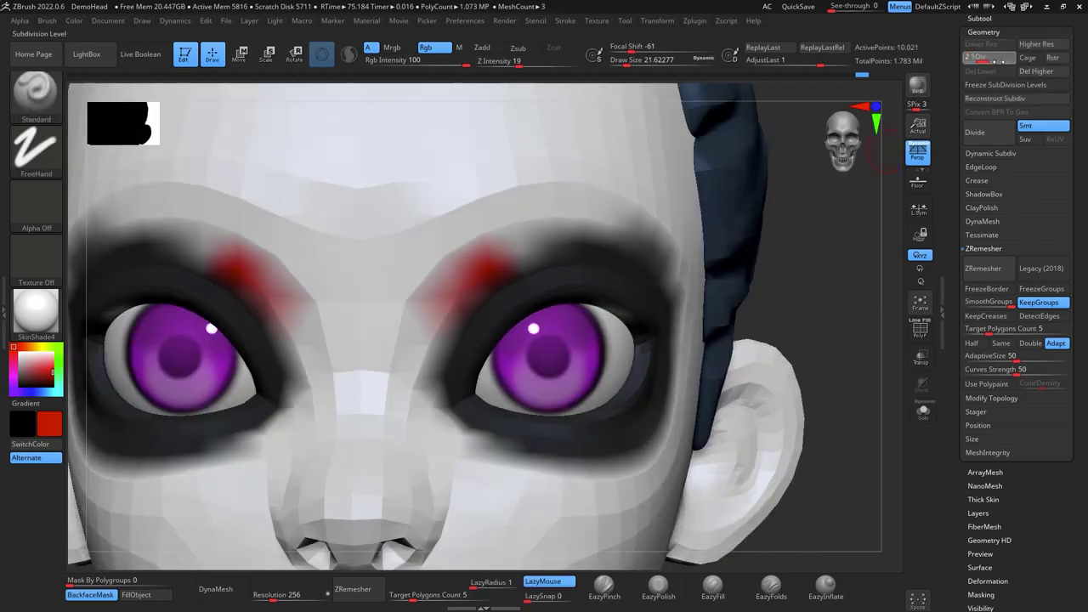
pyautogui.hotkey('ctrl', 'd')
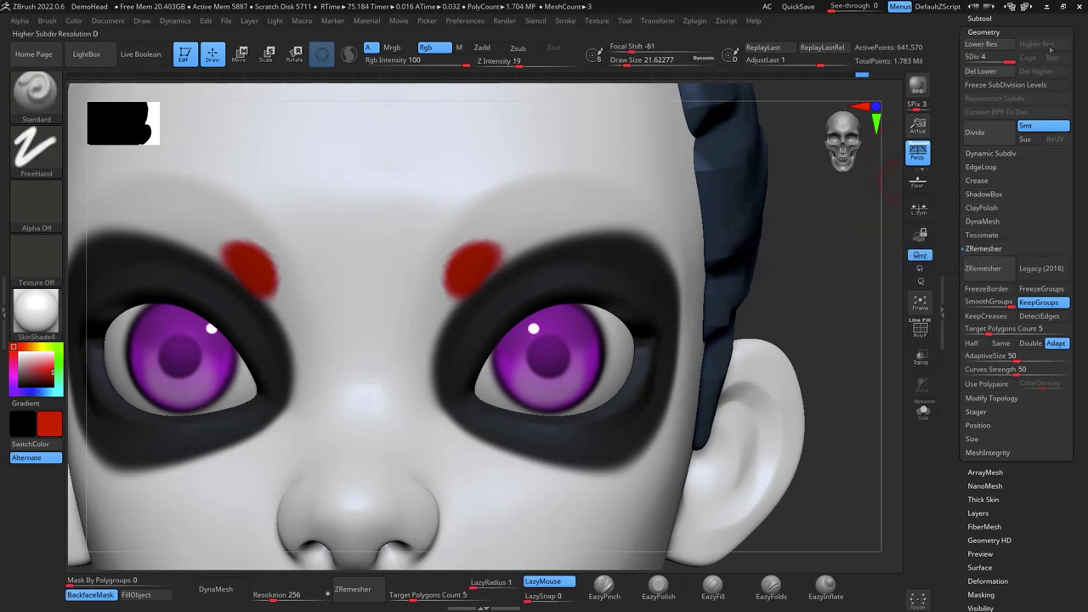
pyautogui.click(1013, 132)
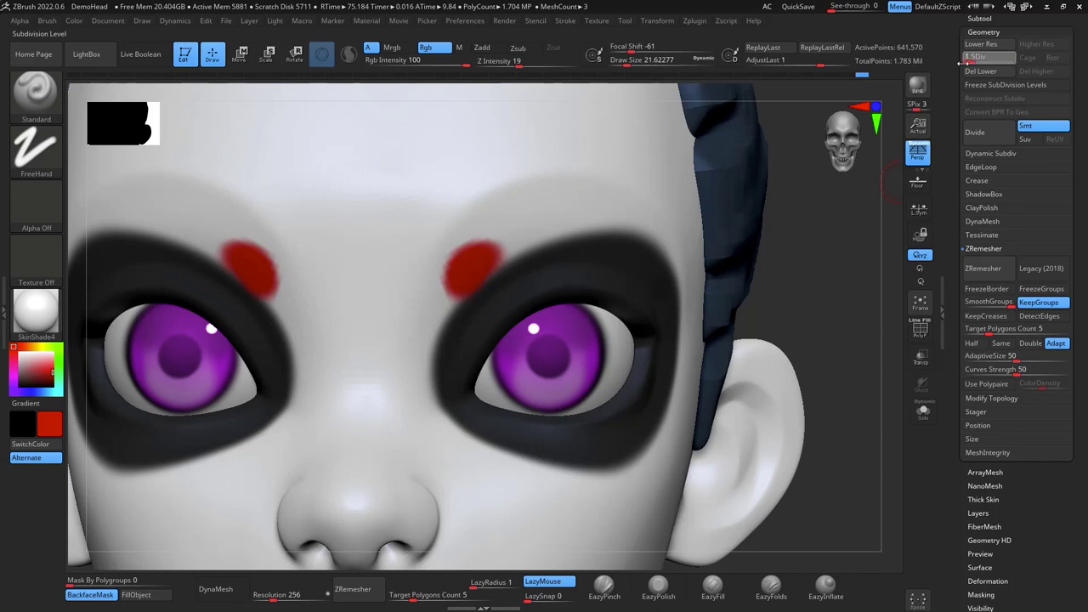
pyautogui.click(989, 60)
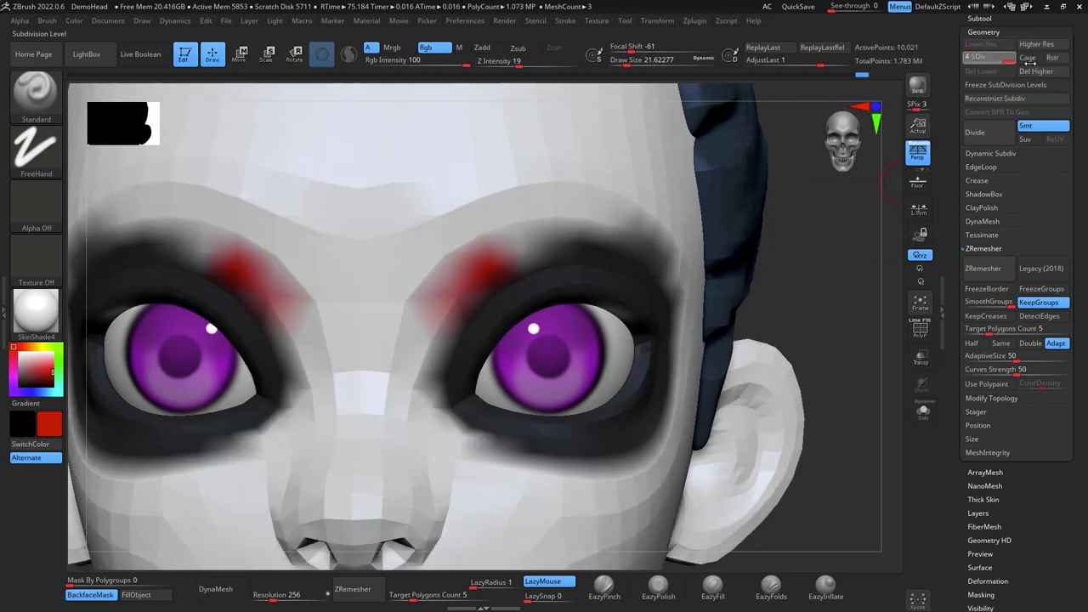
pyautogui.click(1055, 60)
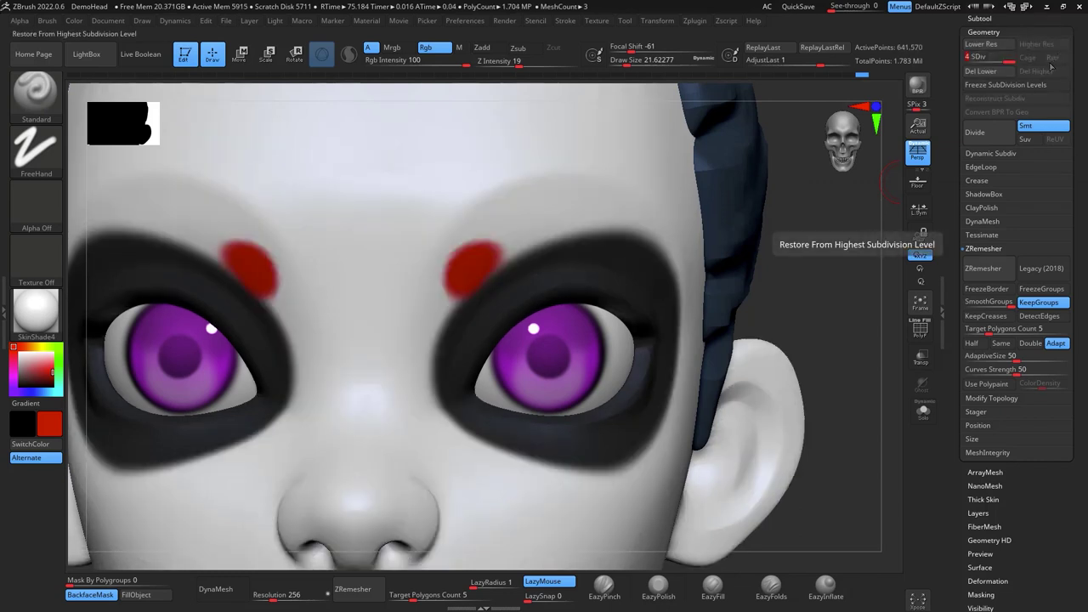
pyautogui.click(1001, 140)
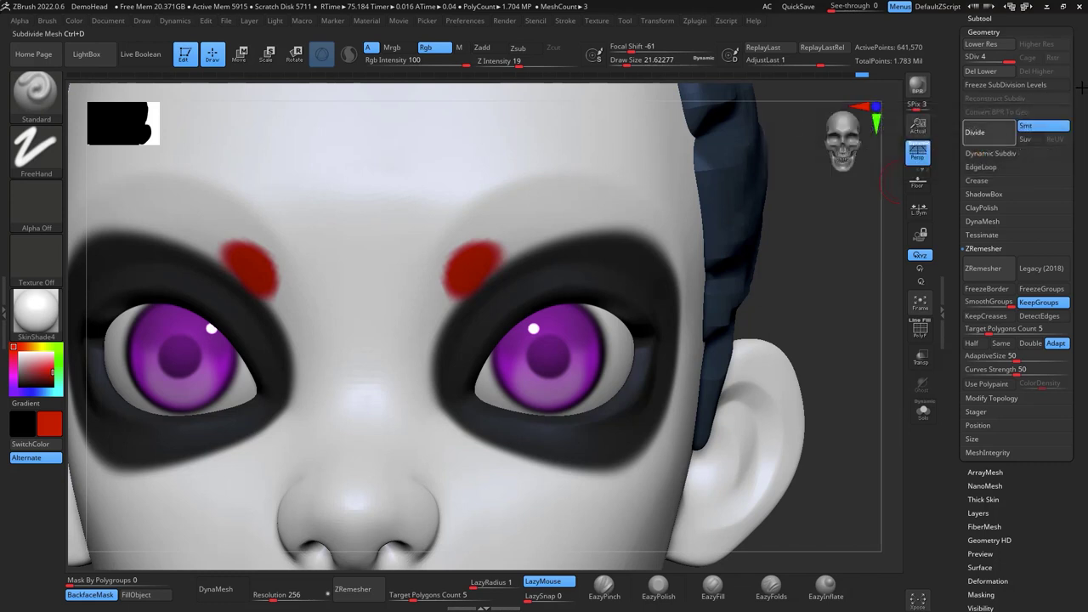
# Try freezing the bust's subdivision levels and raising its resolution, decline Dynamic Subdiv, and undo the freeze
pyautogui.click(1037, 85)
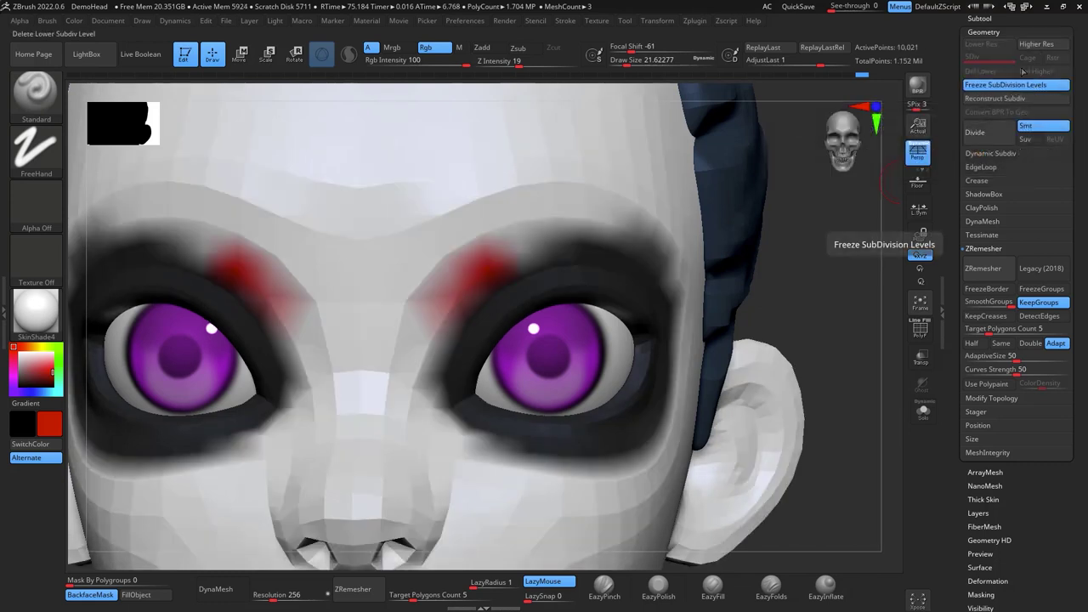
pyautogui.click(1044, 44)
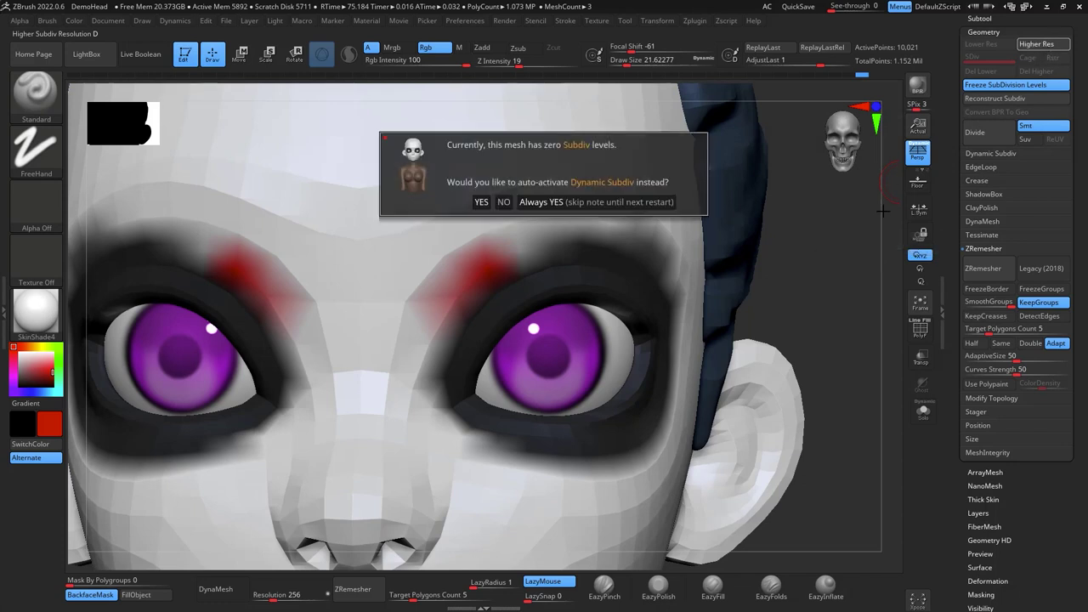
pyautogui.click(505, 203)
pyautogui.keyDown('alt'); pyautogui.moveTo(833, 326); pyautogui.dragTo(829, 262); pyautogui.keyUp('alt')
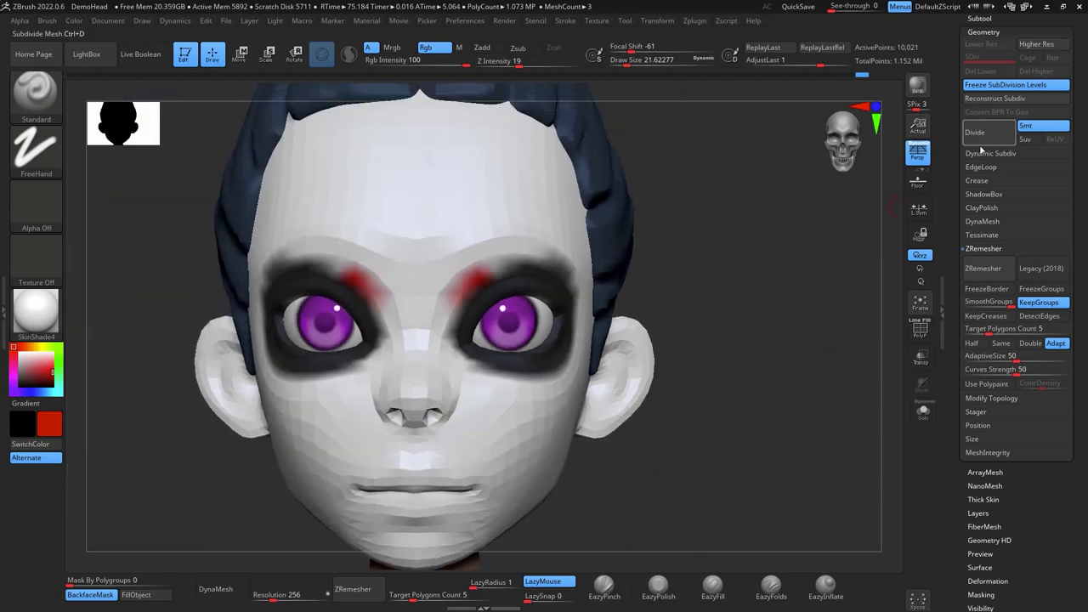
pyautogui.hotkey('ctrl', 'z')
# Check the face from the front and the side, and try once more to divide the bust mesh
pyautogui.keyDown('alt'); pyautogui.moveTo(814, 300); pyautogui.dragTo(705, 385); pyautogui.keyUp('alt')
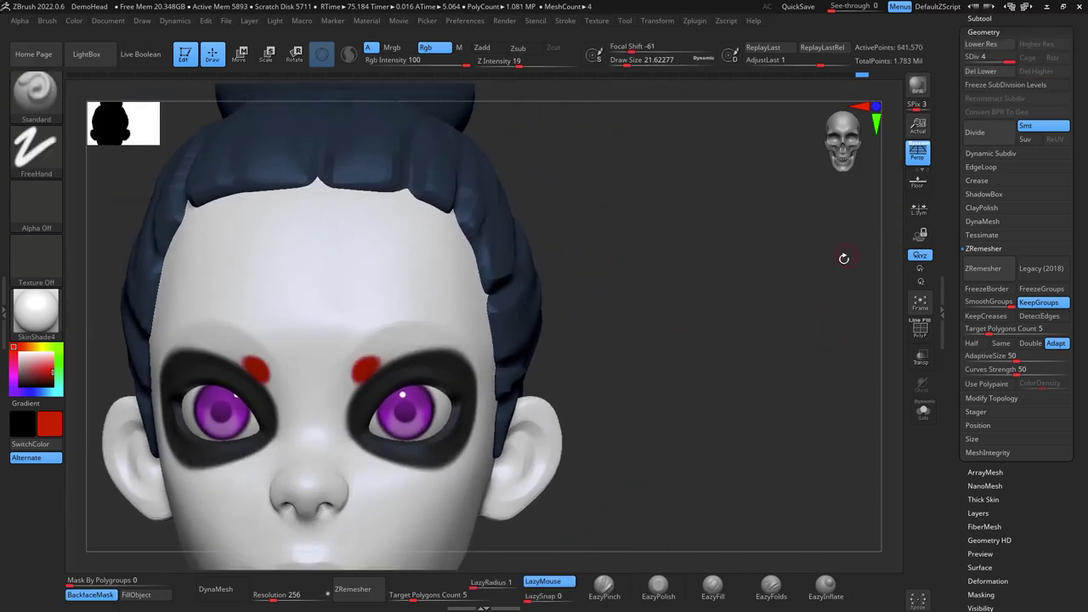
pyautogui.keyDown('alt'); pyautogui.moveTo(794, 338); pyautogui.dragTo(892, 229); pyautogui.keyUp('alt')
pyautogui.moveTo(787, 273); pyautogui.dragTo(876, 237)
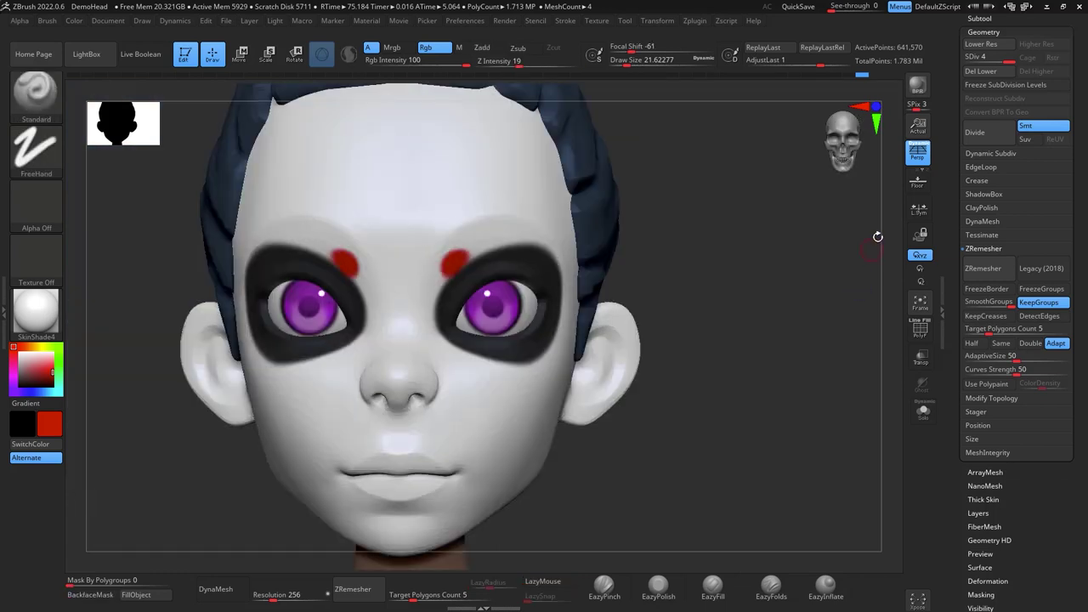
pyautogui.moveTo(833, 293); pyautogui.dragTo(878, 280)
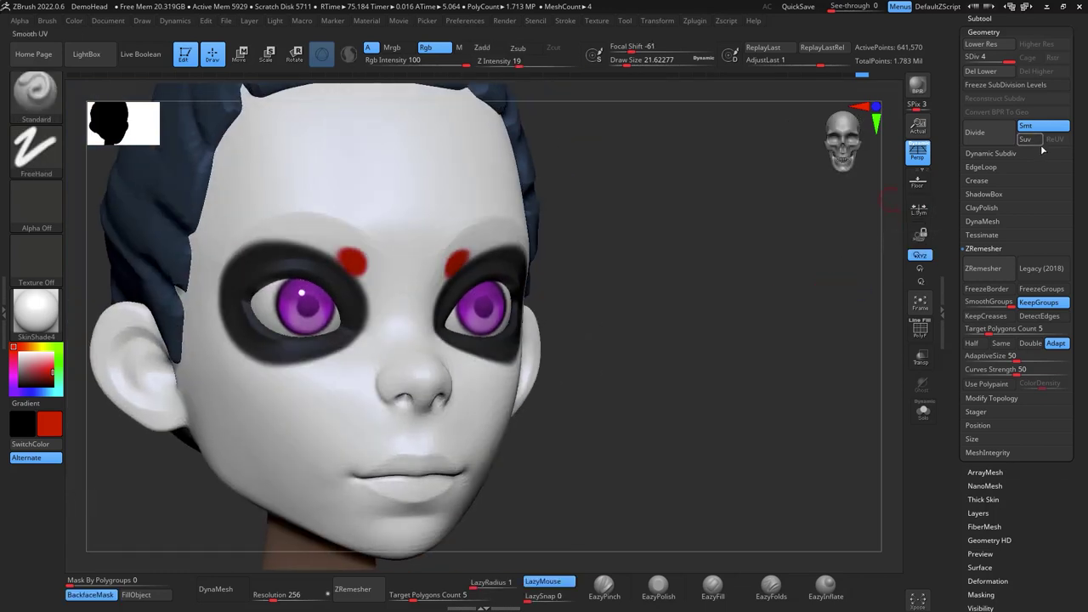
pyautogui.click(1002, 137)
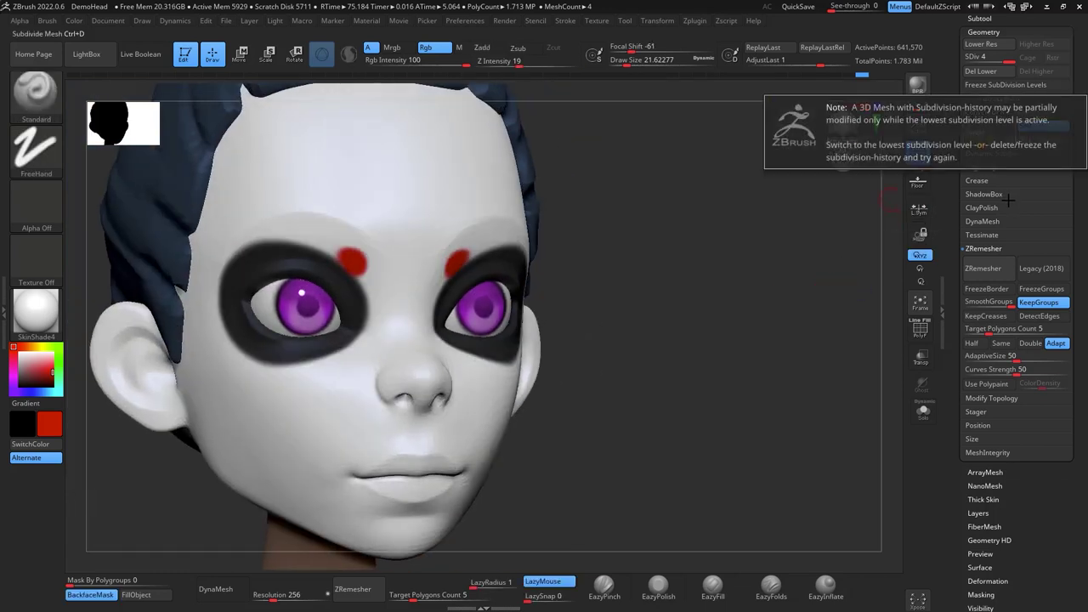
# Step back through the bust's undo history to remove the red spots above the eyes
pyautogui.click(835, 75)
pyautogui.moveTo(822, 85)
pyautogui.mouseDown()
pyautogui.moveTo(808, 89)
pyautogui.moveTo(889, 83)
pyautogui.mouseUp()
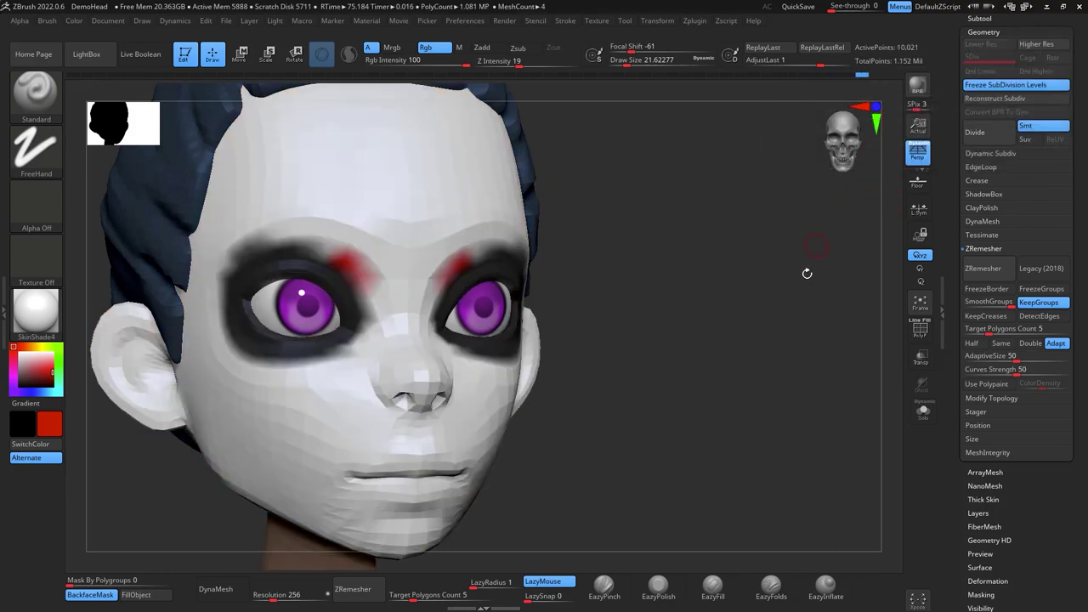
pyautogui.moveTo(807, 271)
pyautogui.mouseDown()
pyautogui.moveTo(791, 328)
pyautogui.moveTo(804, 297)
pyautogui.mouseUp()
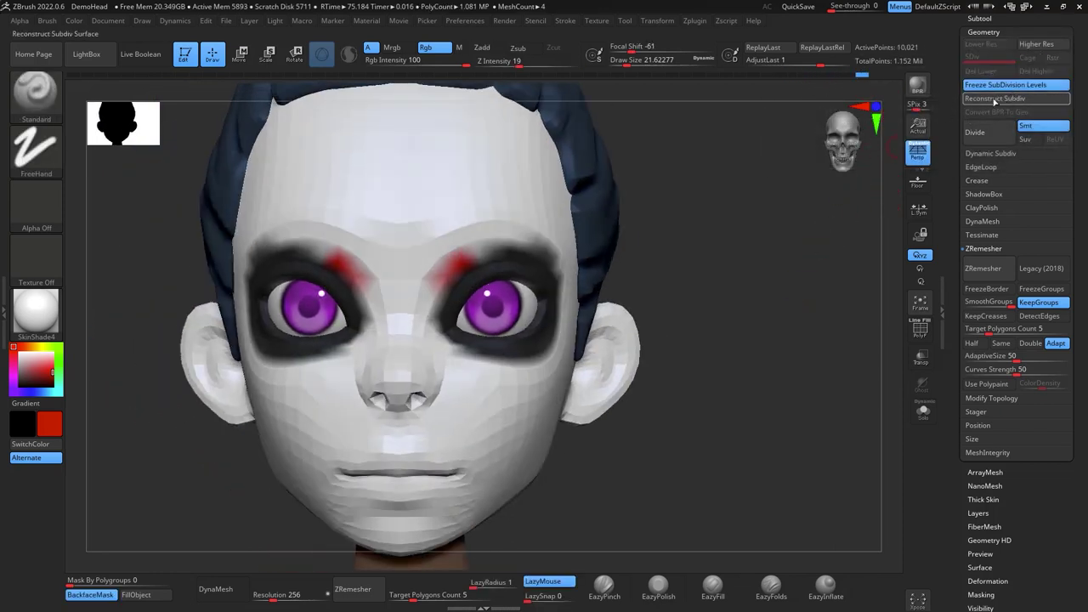
pyautogui.moveTo(863, 78); pyautogui.dragTo(856, 81)
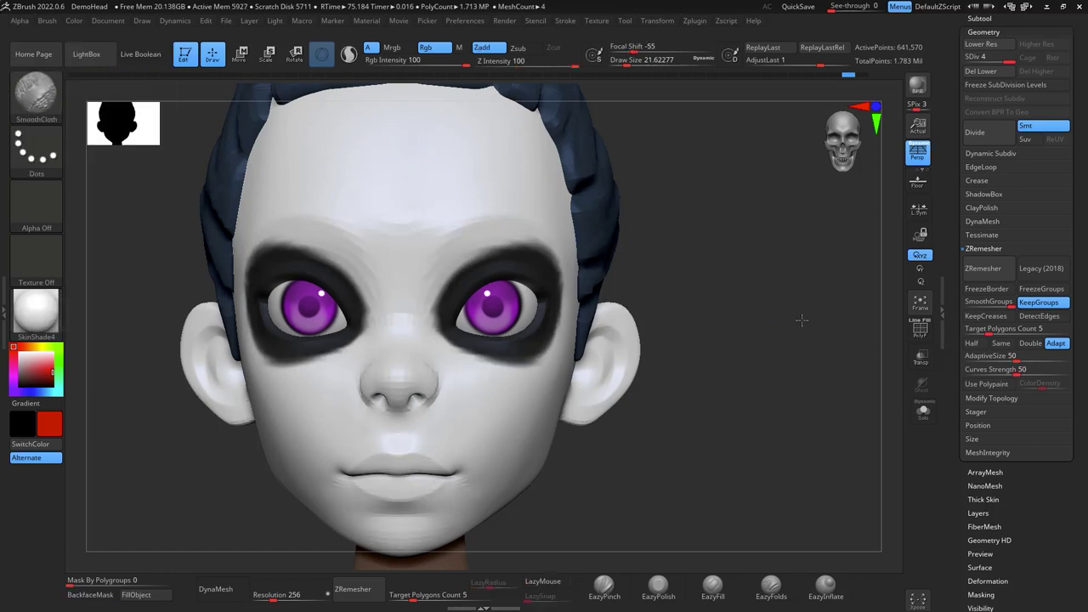
# Clear the mask on the bust and duplicate the femaleBust Base Mesh subtool
pyautogui.moveTo(1080, 97); pyautogui.dragTo(1078, 137)
pyautogui.click(979, 82)
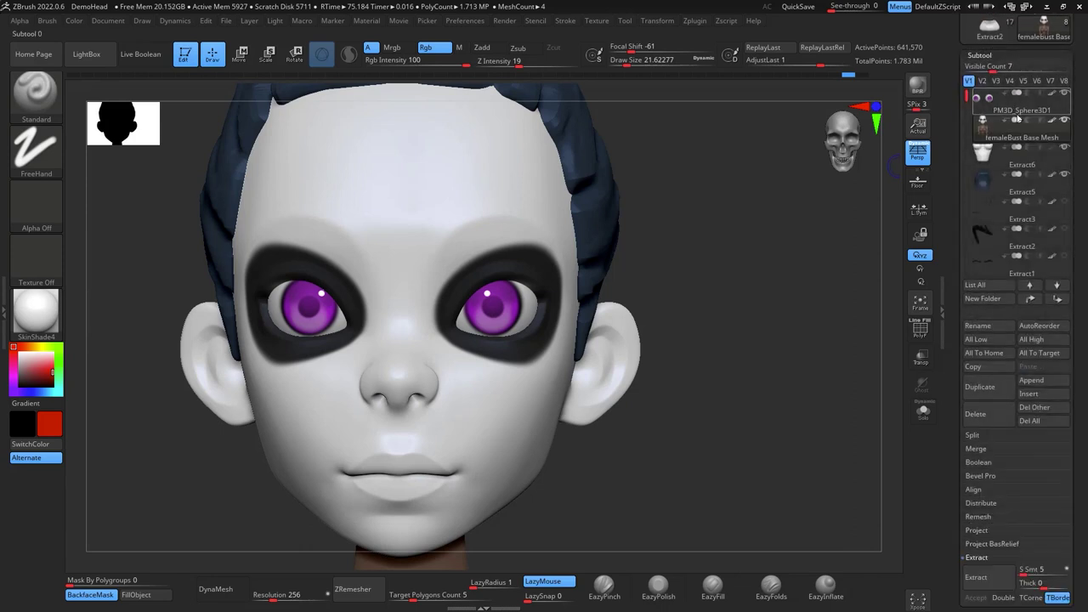
pyautogui.keyDown('ctrl'); pyautogui.moveTo(779, 271); pyautogui.dragTo(806, 195); pyautogui.keyUp('ctrl')
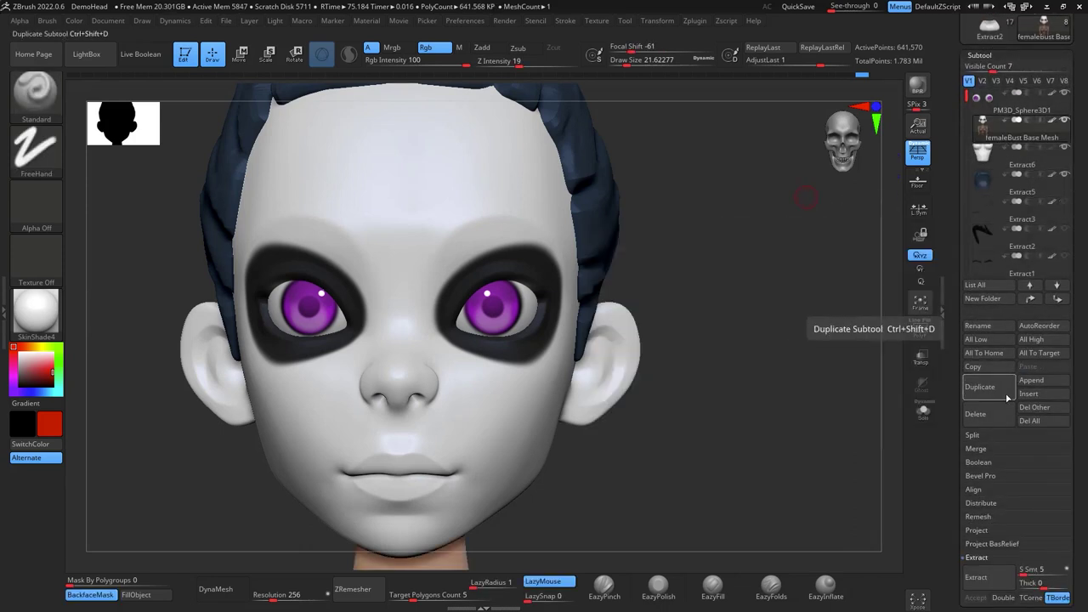
pyautogui.click(979, 386)
# Hide the source femaleBust Base Mesh subtool and rename it original
pyautogui.moveTo(1058, 136)
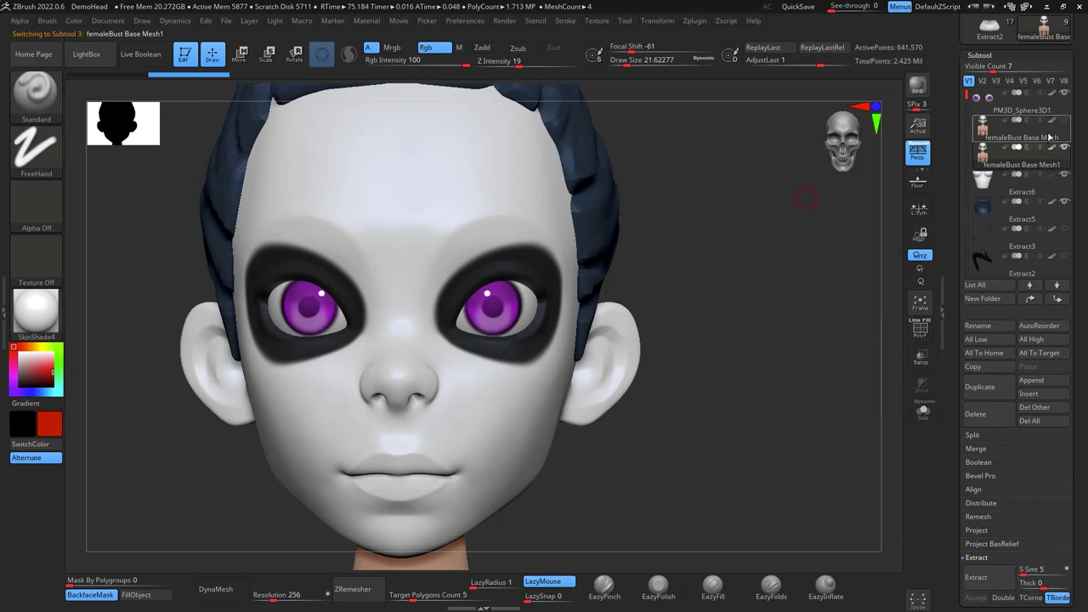
pyautogui.click(1048, 139)
pyautogui.click(998, 328)
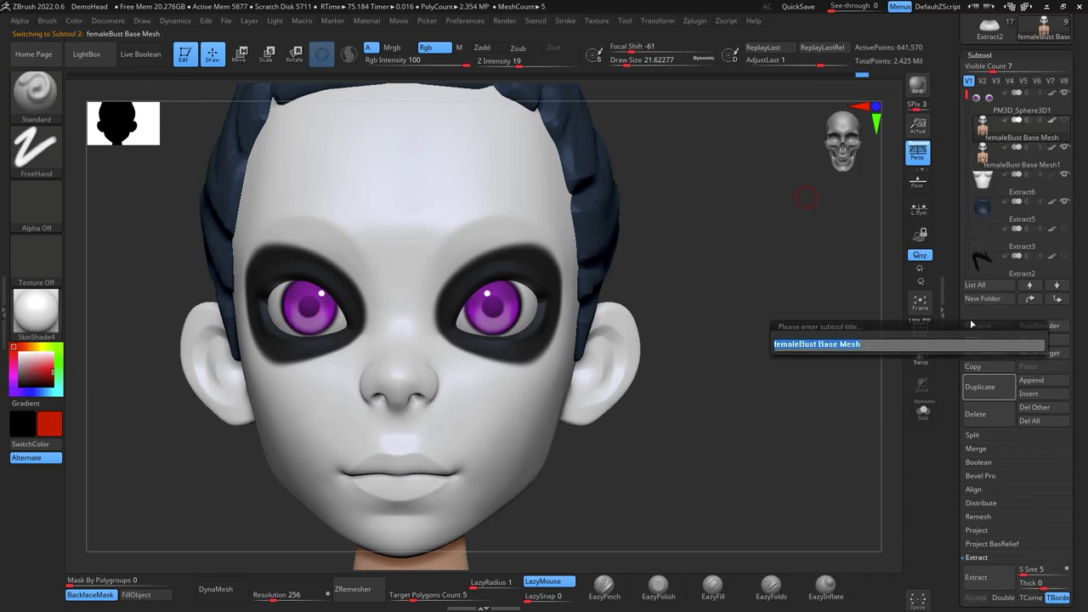
pyautogui.write('original')
pyautogui.press('Return')
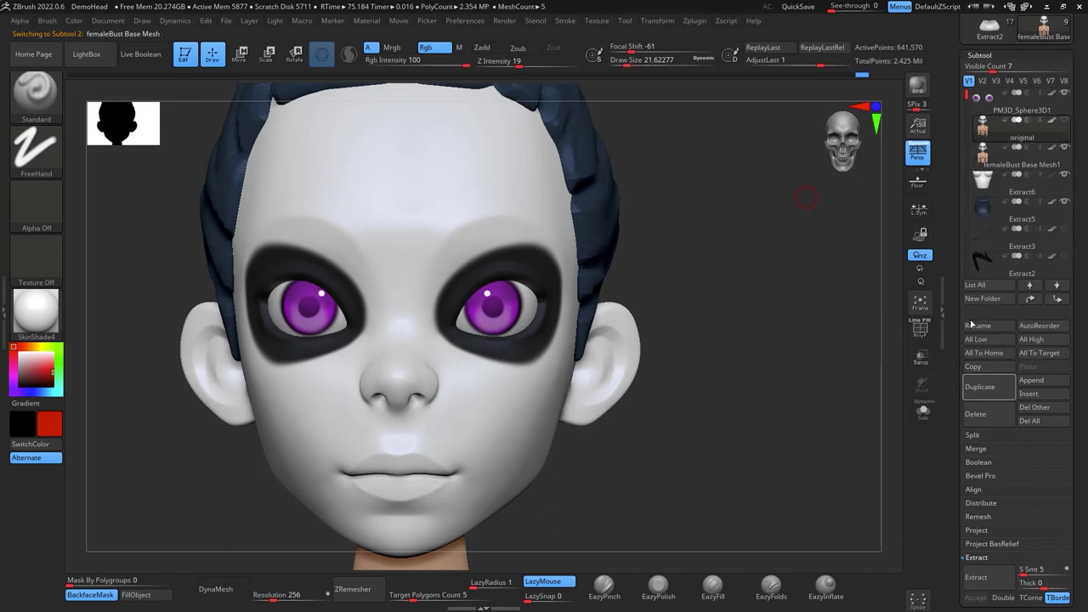
# Delete the lower subdivision levels of the femaleBust Base Mesh1 subtool and subdivide it once
pyautogui.click(1048, 168)
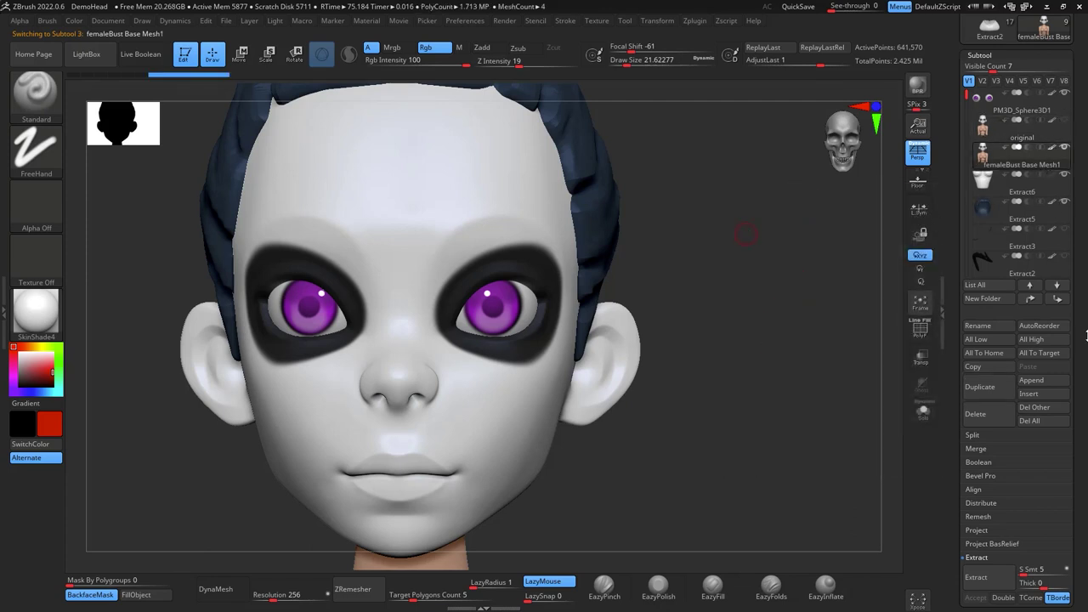
pyautogui.scroll(-4, 1059, 301)
pyautogui.click(996, 463)
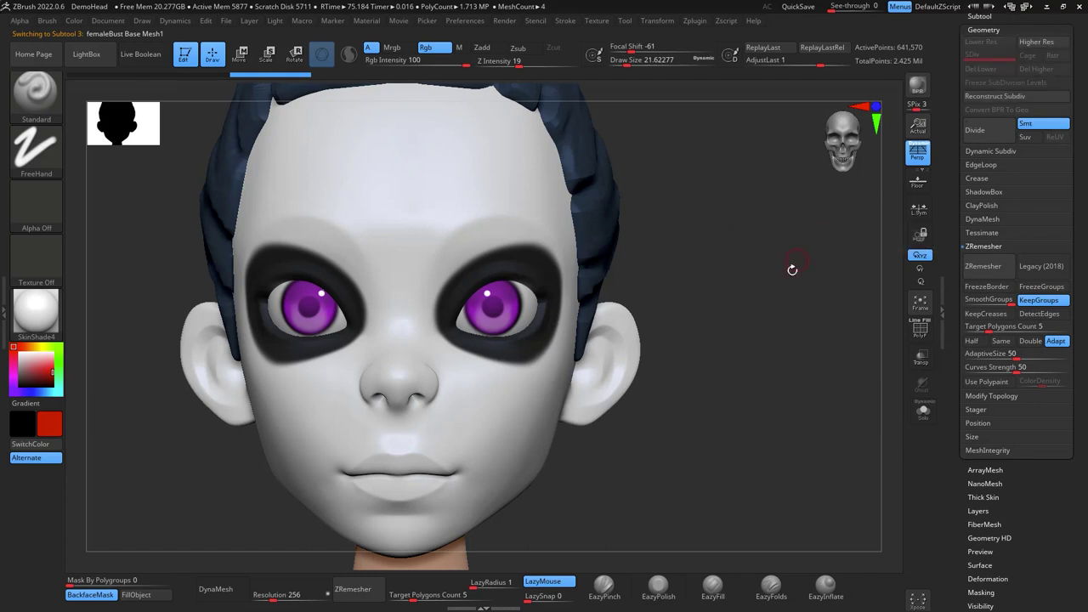
pyautogui.hotkey('ctrl', 'd')
# Try painting red spots above the inner eye corners and extending them along the black patches with draw size about 14
pyautogui.moveTo(780, 275); pyautogui.dragTo(782, 253)
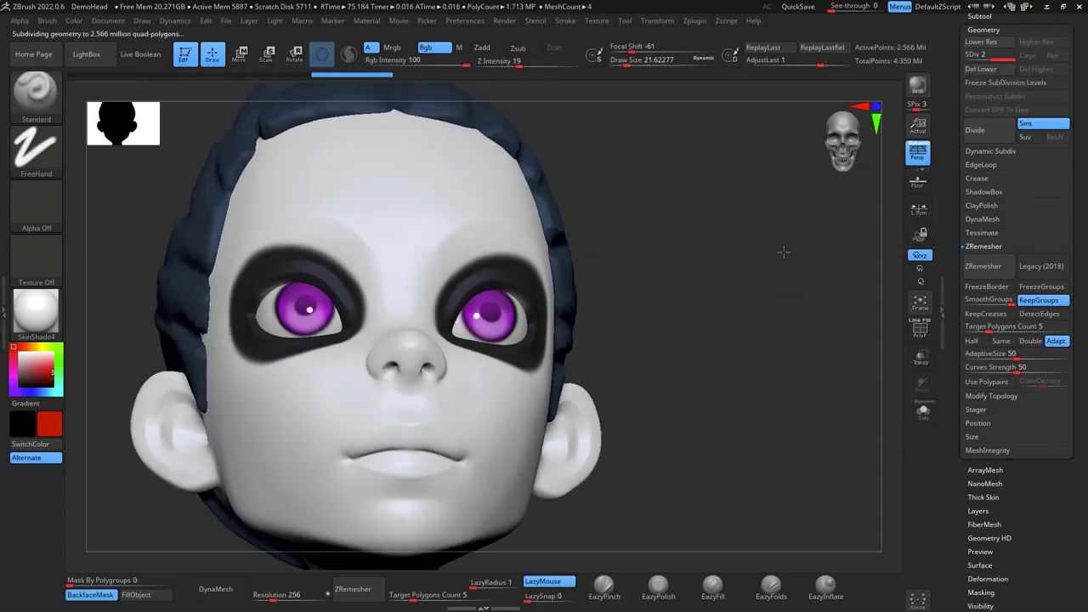
pyautogui.keyDown('alt'); pyautogui.moveTo(789, 305); pyautogui.dragTo(678, 277); pyautogui.keyUp('alt')
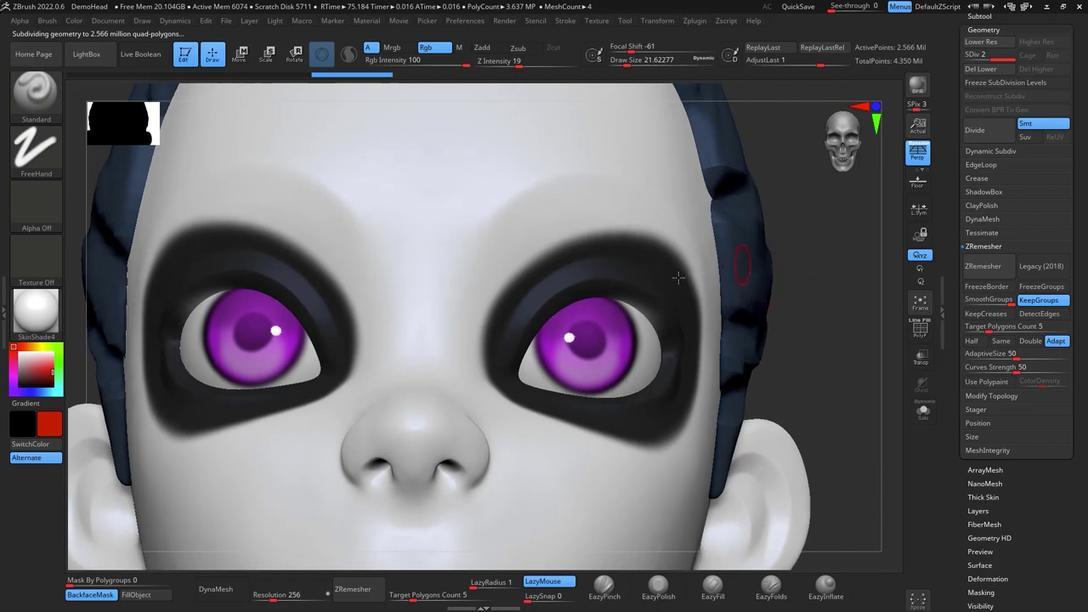
pyautogui.moveTo(513, 260)
pyautogui.mouseDown()
pyautogui.moveTo(512, 246)
pyautogui.moveTo(517, 267)
pyautogui.mouseUp()
pyautogui.moveTo(532, 260)
pyautogui.mouseDown()
pyautogui.moveTo(543, 251)
pyautogui.moveTo(527, 231)
pyautogui.moveTo(543, 229)
pyautogui.moveTo(532, 250)
pyautogui.moveTo(520, 226)
pyautogui.moveTo(549, 243)
pyautogui.moveTo(541, 252)
pyautogui.mouseUp()
pyautogui.press('space')
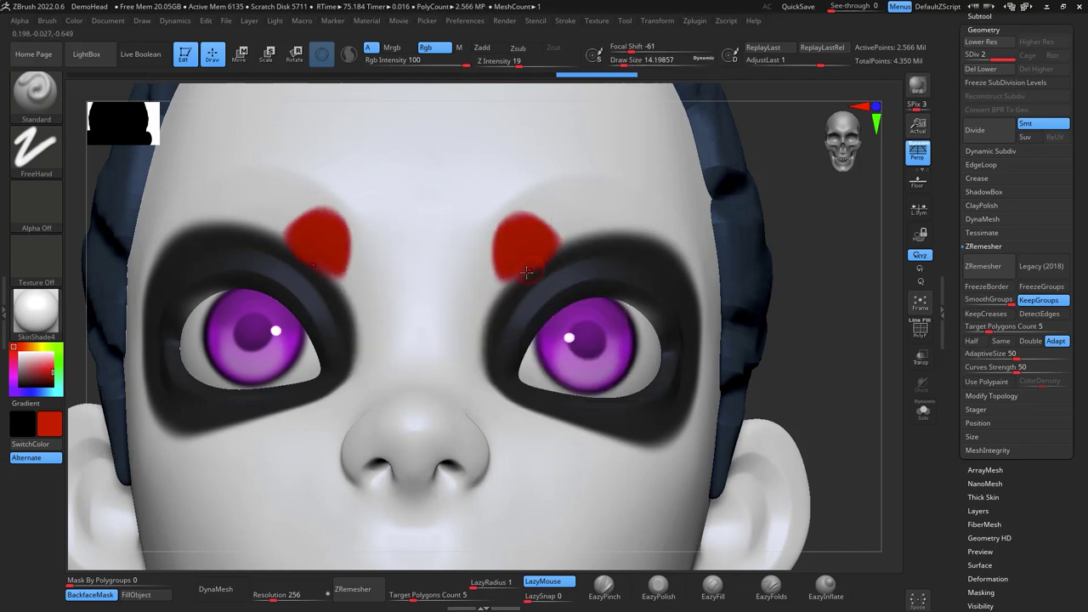
pyautogui.moveTo(527, 264); pyautogui.dragTo(496, 295)
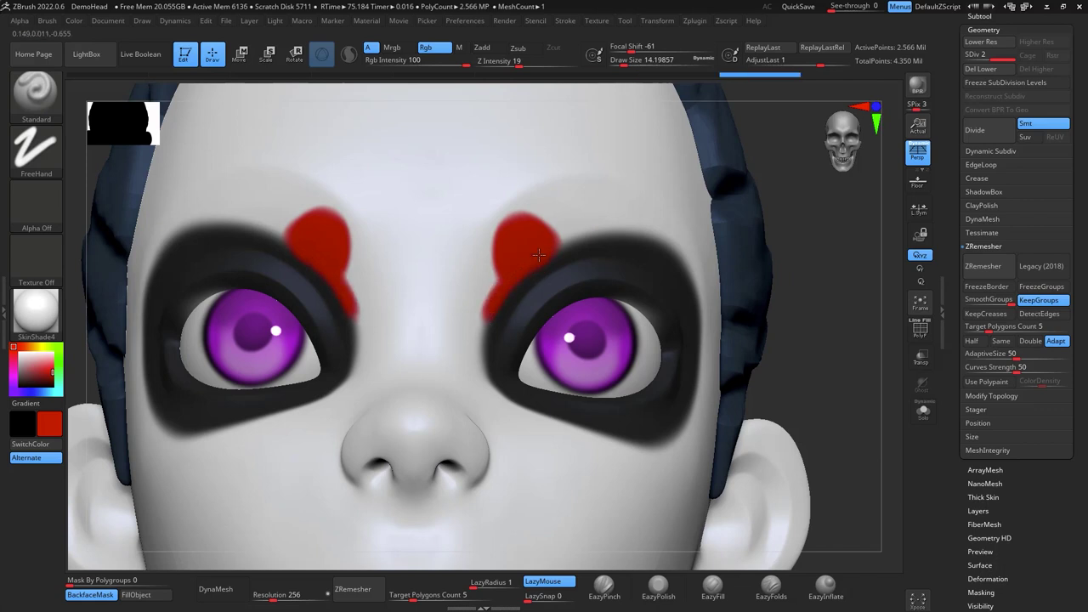
pyautogui.moveTo(540, 254); pyautogui.dragTo(574, 232)
# Undo all the red strokes above the eyes
pyautogui.hotkey('ctrl', 'z')
pyautogui.hotkey('ctrl', 'z')
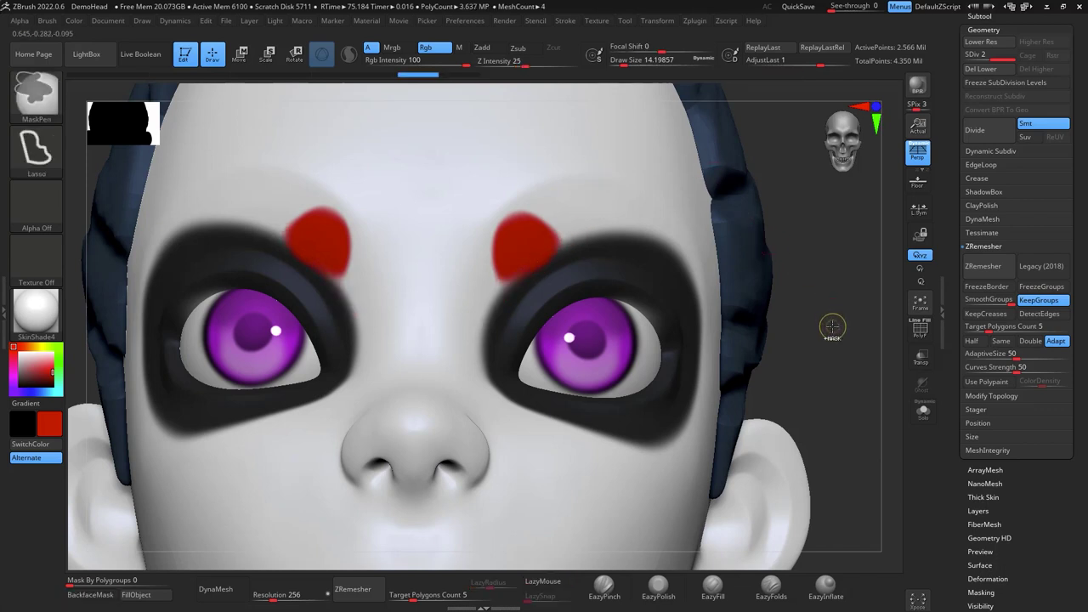
pyautogui.hotkey('ctrl', 'z')
pyautogui.hotkey('ctrl', 'z')
pyautogui.hotkey('ctrl', 'z')
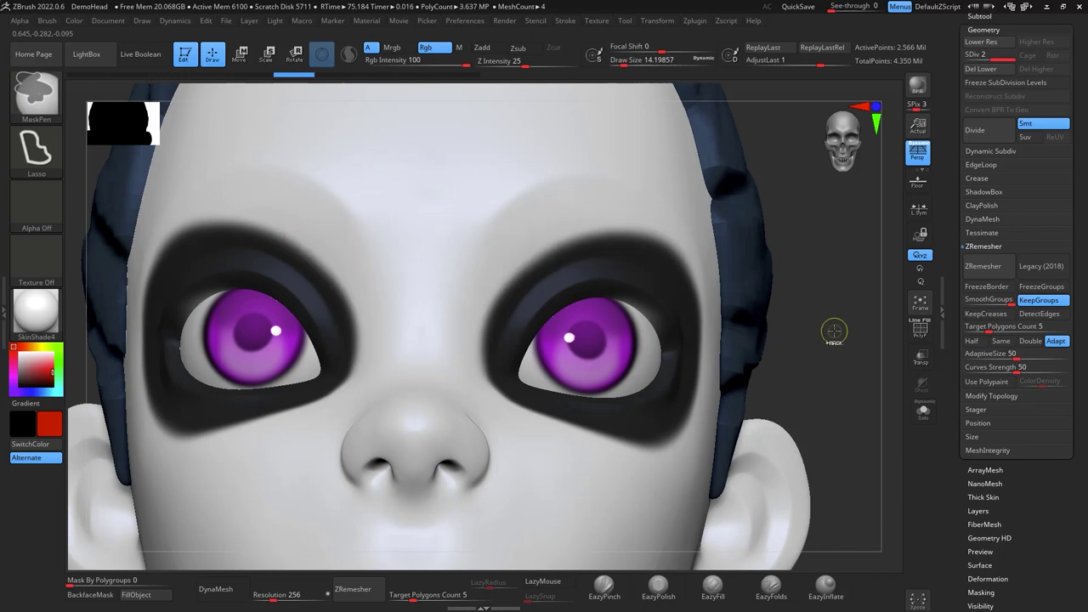
# Try a red stroke along the inner and upper edge of the black eye patch, and undo it
pyautogui.moveTo(843, 336); pyautogui.dragTo(803, 299)
pyautogui.moveTo(528, 354)
pyautogui.mouseDown()
pyautogui.moveTo(501, 313)
pyautogui.moveTo(495, 253)
pyautogui.moveTo(534, 183)
pyautogui.moveTo(617, 135)
pyautogui.mouseUp()
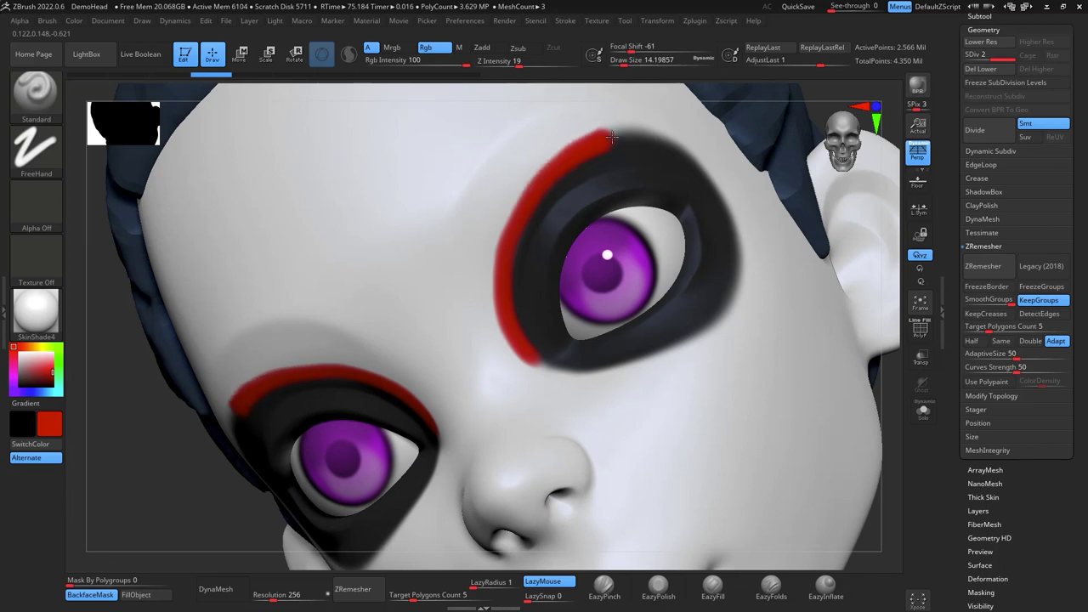
pyautogui.hotkey('ctrl', 'z')
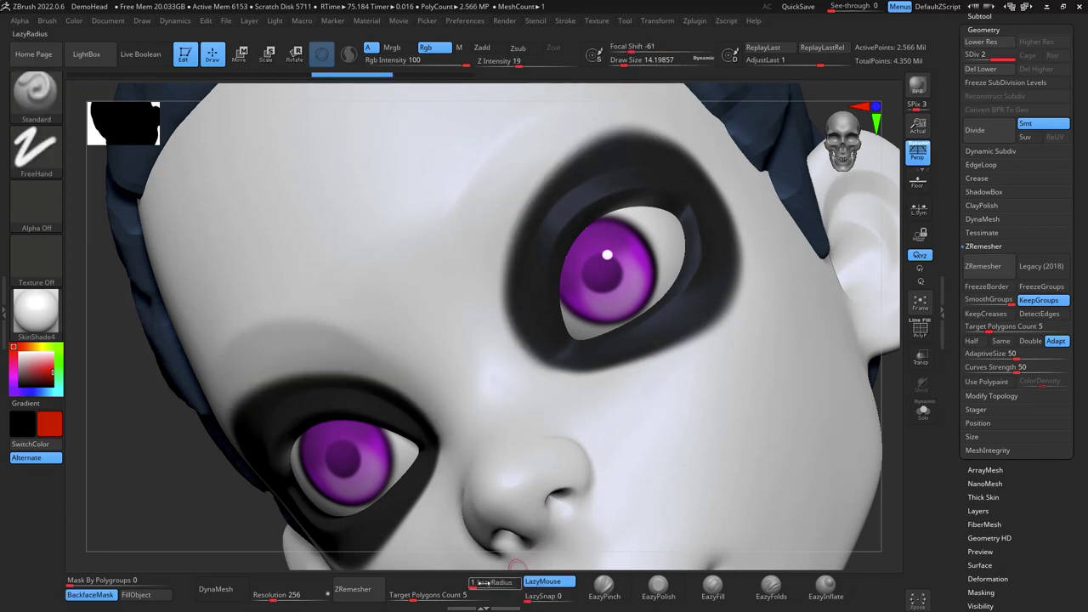
# Set LazyRadius to 53, LazySnap to 100 and draw size to about 13, testing a red stroke by the inner eye corner and undoing it
pyautogui.moveTo(475, 585); pyautogui.dragTo(537, 599)
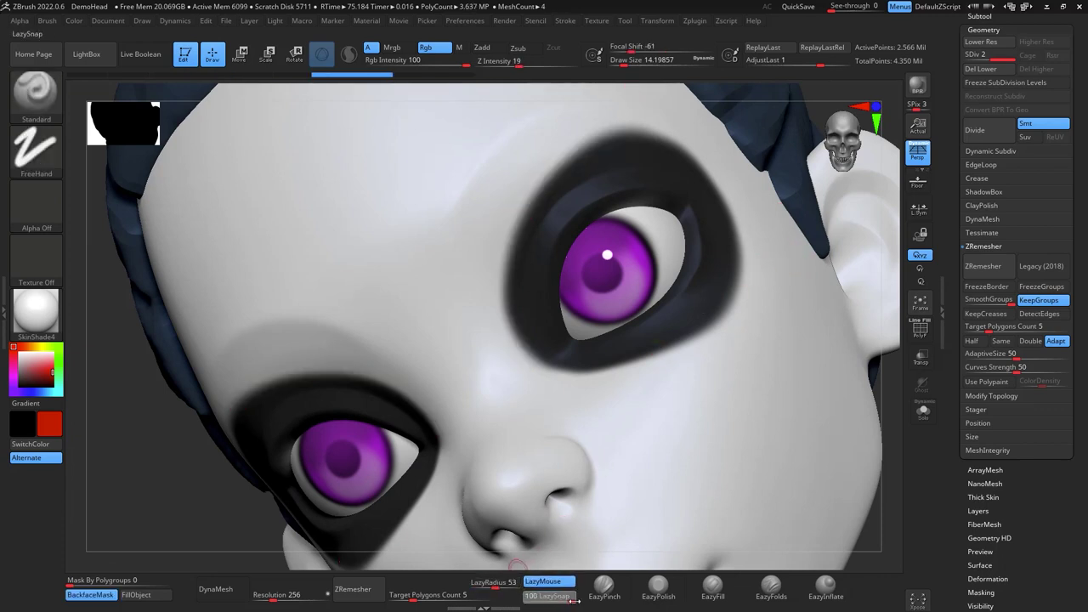
pyautogui.press('space')
pyautogui.click(542, 364)
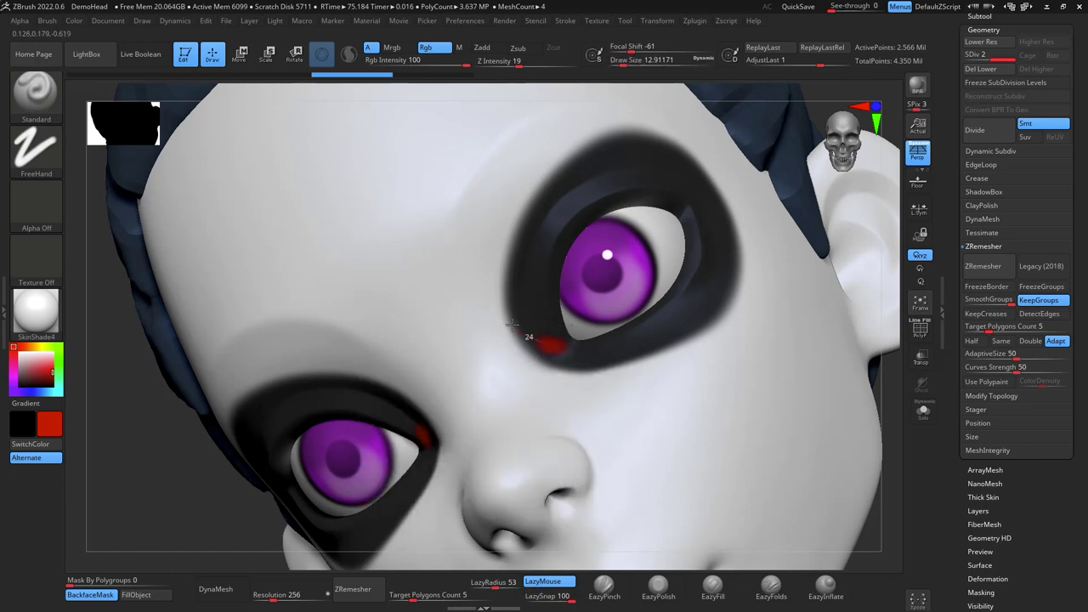
pyautogui.hotkey('ctrl', 'z')
pyautogui.hotkey('ctrl', 'z')
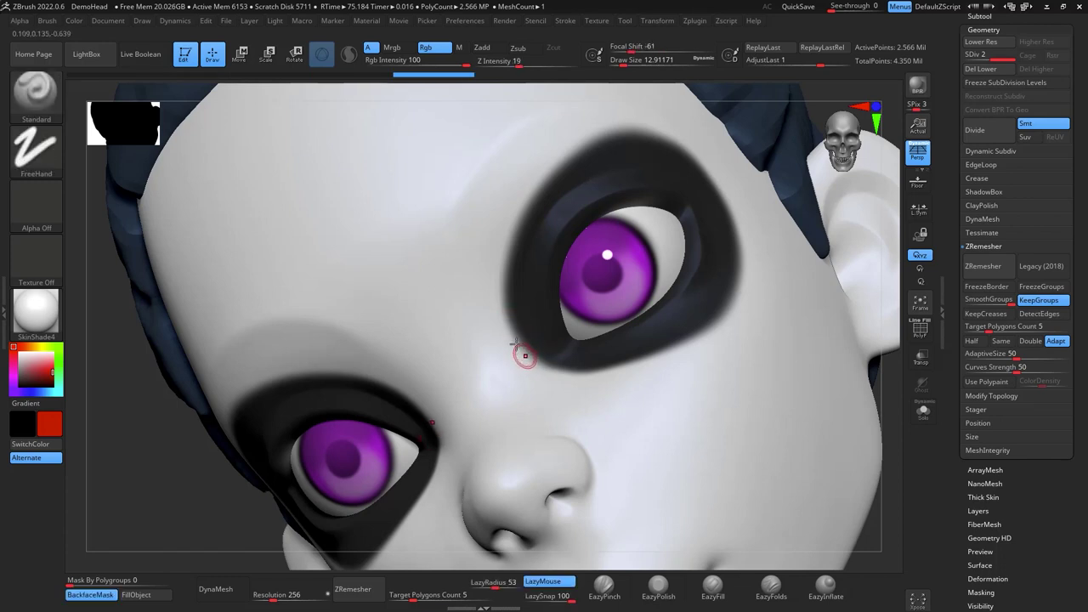
# Paint a continuous red band around the outer edge of the black eye patches with LazyMouse
pyautogui.moveTo(513, 223)
pyautogui.mouseDown()
pyautogui.moveTo(537, 182)
pyautogui.moveTo(583, 147)
pyautogui.moveTo(650, 121)
pyautogui.moveTo(692, 137)
pyautogui.mouseUp()
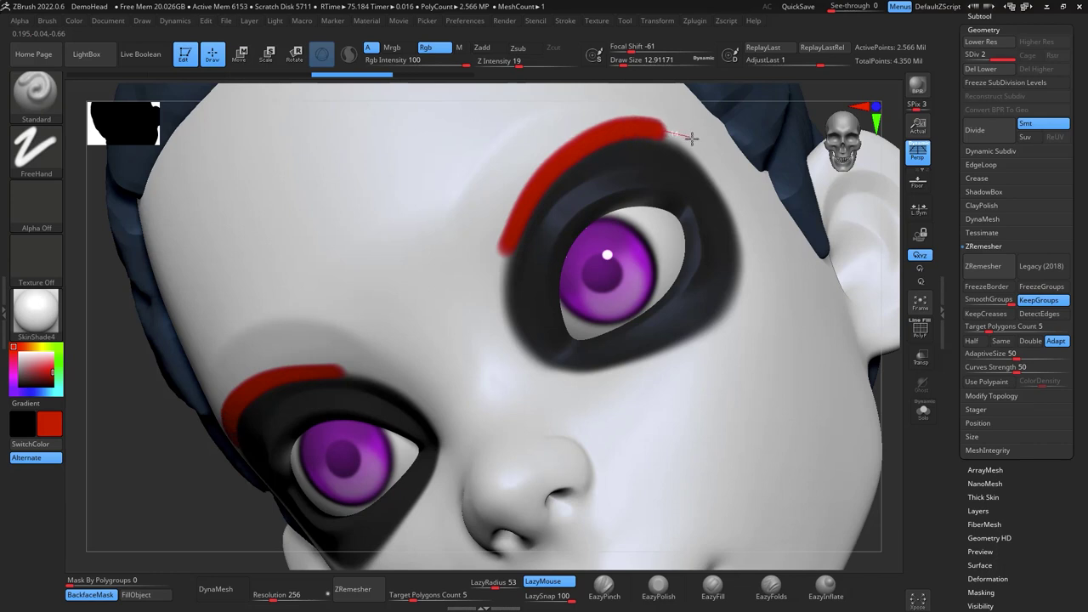
pyautogui.moveTo(724, 183); pyautogui.dragTo(737, 222)
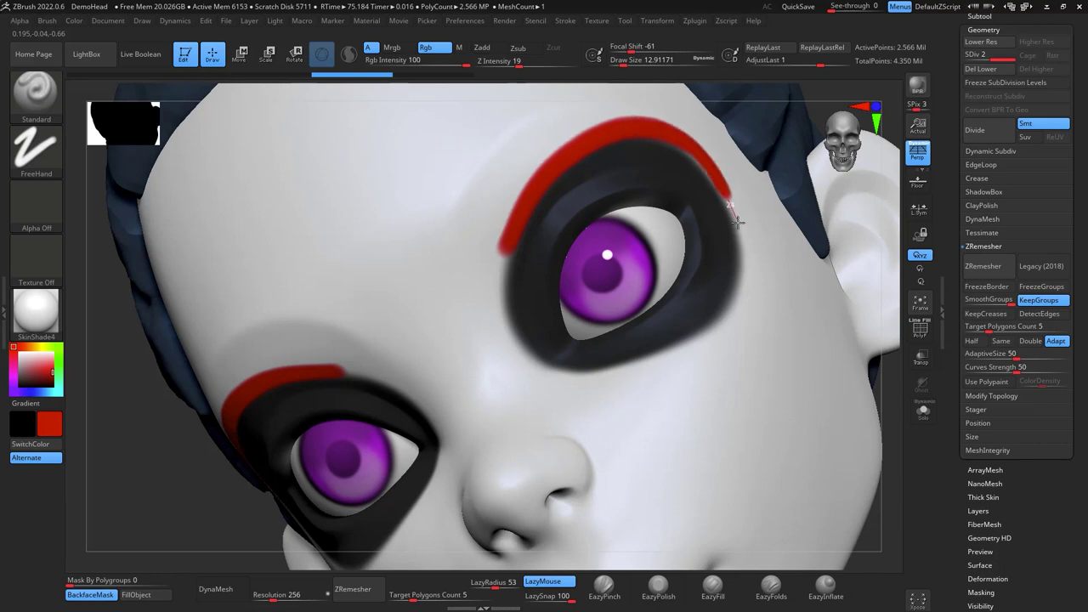
pyautogui.moveTo(741, 280)
pyautogui.mouseDown()
pyautogui.moveTo(733, 319)
pyautogui.moveTo(646, 372)
pyautogui.moveTo(550, 369)
pyautogui.mouseUp()
pyautogui.moveTo(882, 400)
pyautogui.mouseDown()
pyautogui.moveTo(905, 406)
pyautogui.moveTo(881, 357)
pyautogui.moveTo(823, 392)
pyautogui.mouseUp()
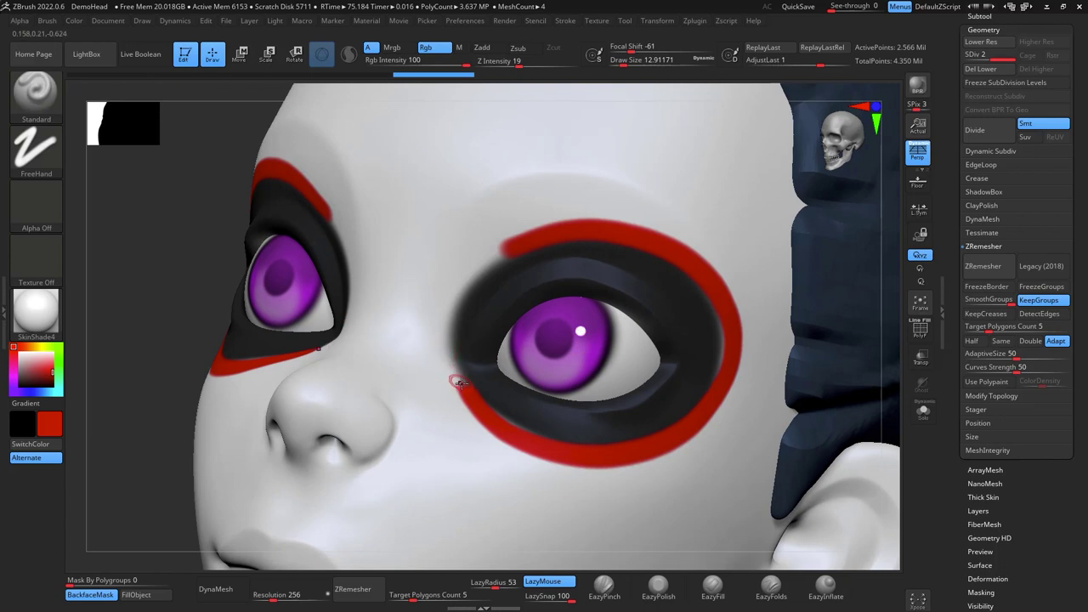
pyautogui.moveTo(449, 333)
pyautogui.mouseDown()
pyautogui.moveTo(449, 298)
pyautogui.moveTo(478, 263)
pyautogui.moveTo(499, 243)
pyautogui.moveTo(531, 241)
pyautogui.mouseUp()
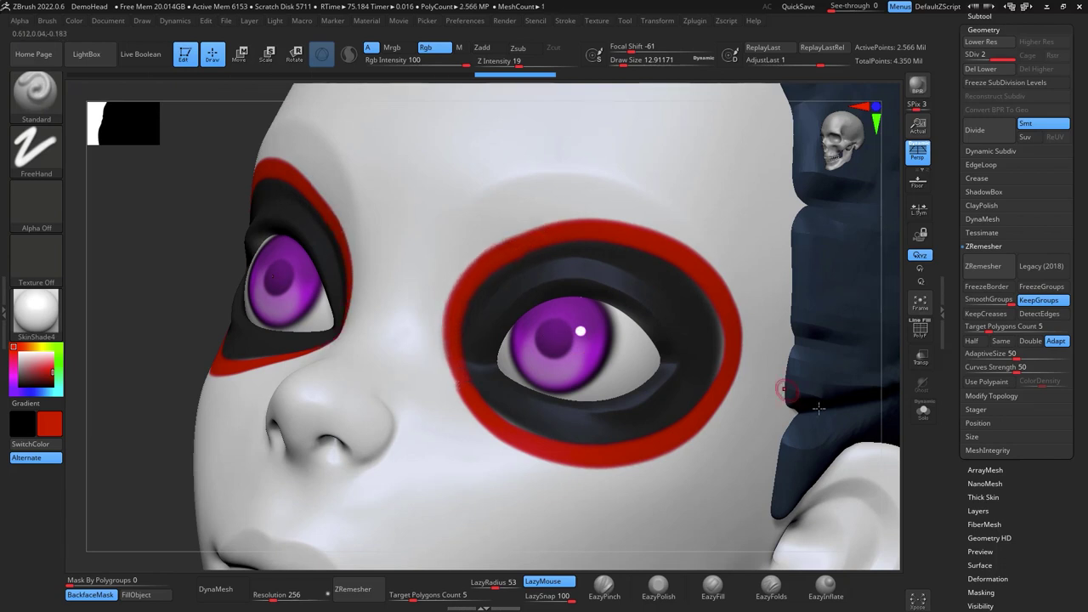
pyautogui.moveTo(889, 424); pyautogui.dragTo(859, 337)
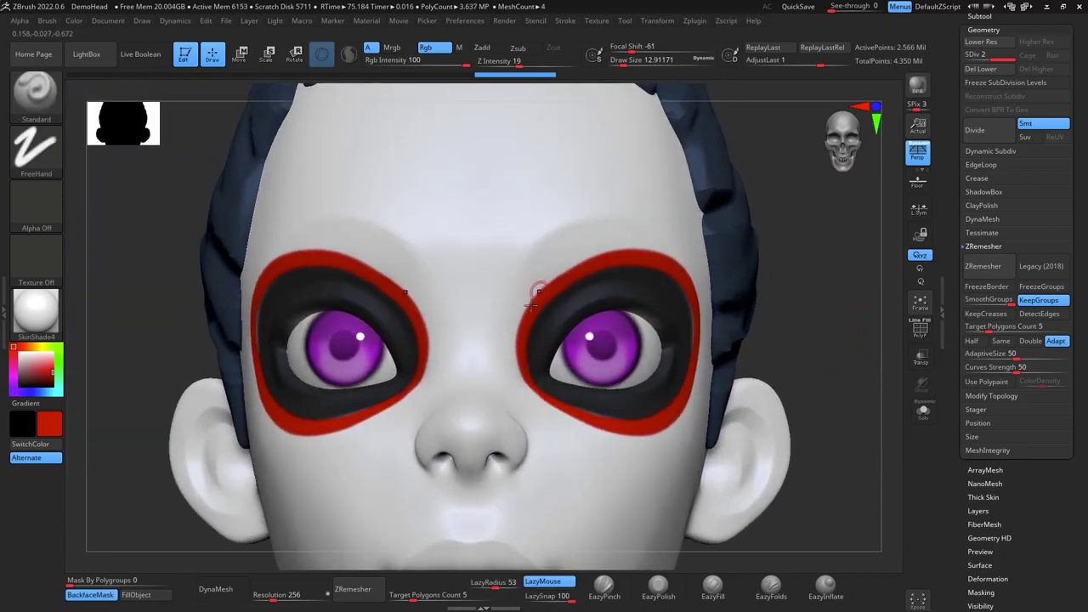
# Set LazyRadius to 1 and paint red scalloped petals along the inner and upper edges of the red eye rings
pyautogui.click(503, 584)
pyautogui.write('1')
pyautogui.press('Return')
pyautogui.moveTo(539, 297)
pyautogui.mouseDown()
pyautogui.moveTo(557, 272)
pyautogui.moveTo(513, 306)
pyautogui.moveTo(521, 337)
pyautogui.moveTo(515, 299)
pyautogui.mouseUp()
pyautogui.moveTo(513, 348); pyautogui.dragTo(501, 366)
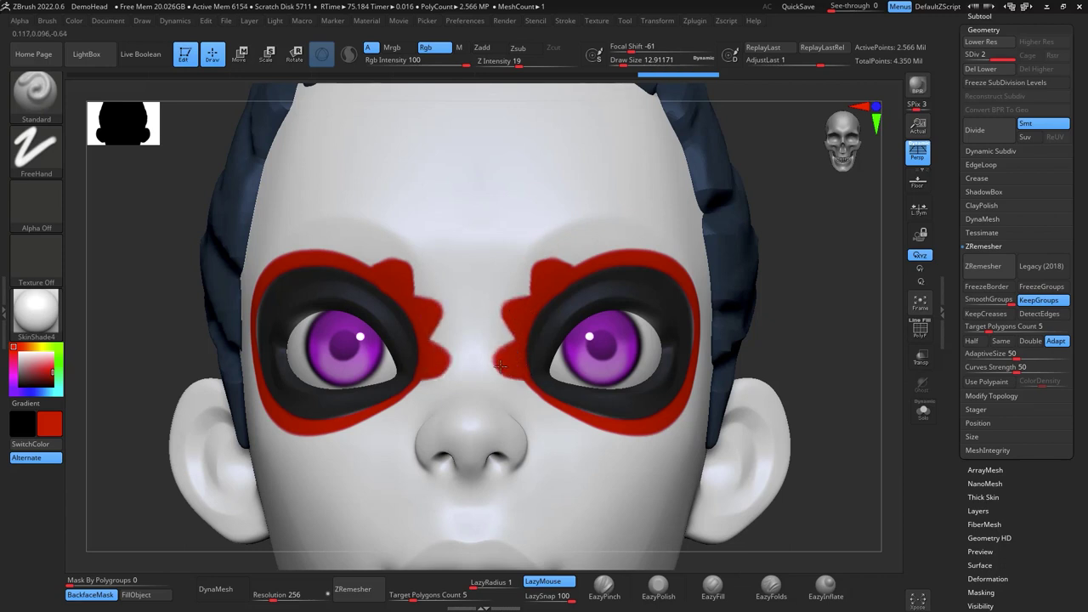
pyautogui.moveTo(576, 266)
pyautogui.mouseDown()
pyautogui.moveTo(583, 246)
pyautogui.moveTo(615, 249)
pyautogui.mouseUp()
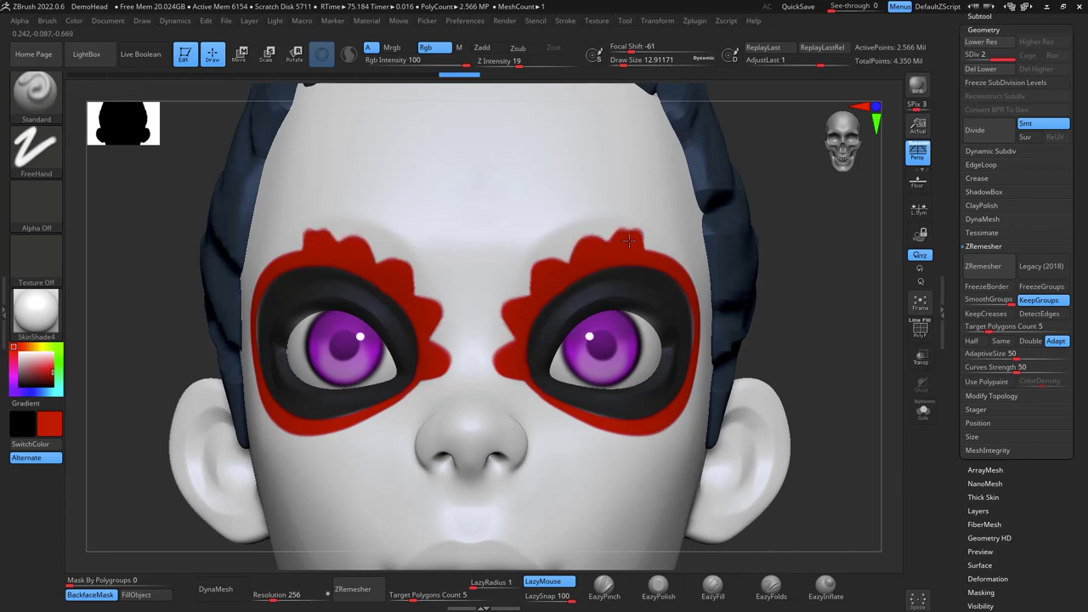
# Extend the red scalloped petals along the outer and lower edges to complete the flower shape around the eyes
pyautogui.moveTo(794, 251); pyautogui.dragTo(840, 273)
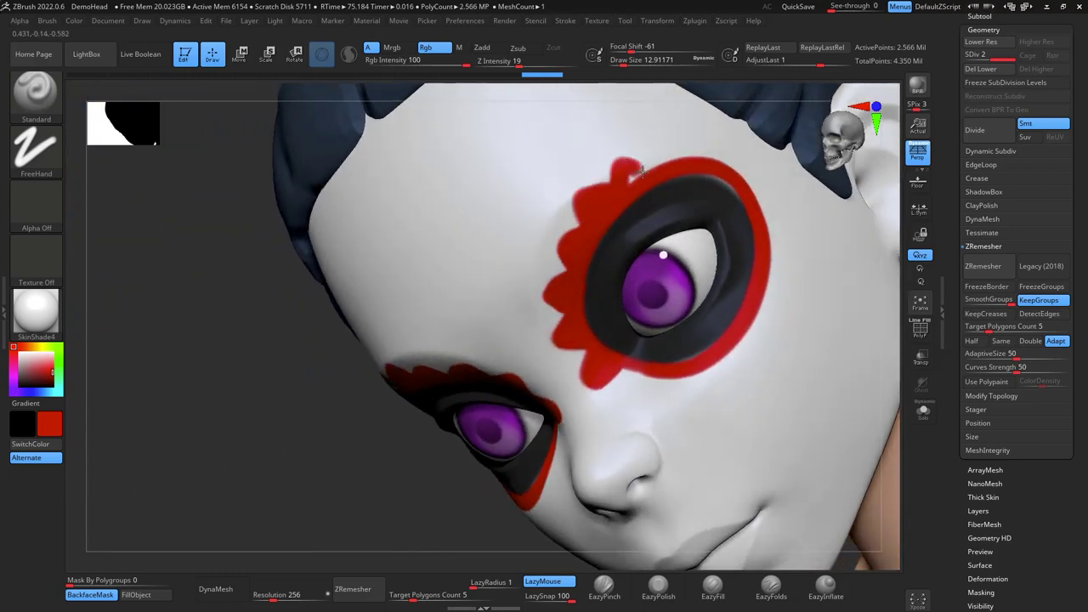
pyautogui.keyDown('alt'); pyautogui.moveTo(898, 402); pyautogui.dragTo(880, 356); pyautogui.keyUp('alt')
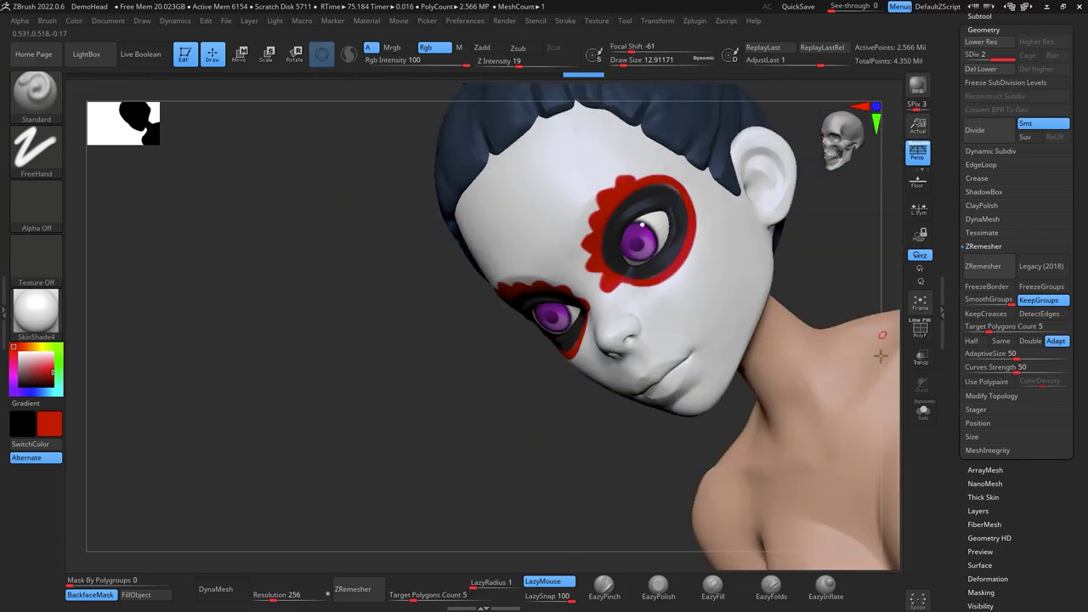
pyautogui.moveTo(862, 306); pyautogui.dragTo(729, 277)
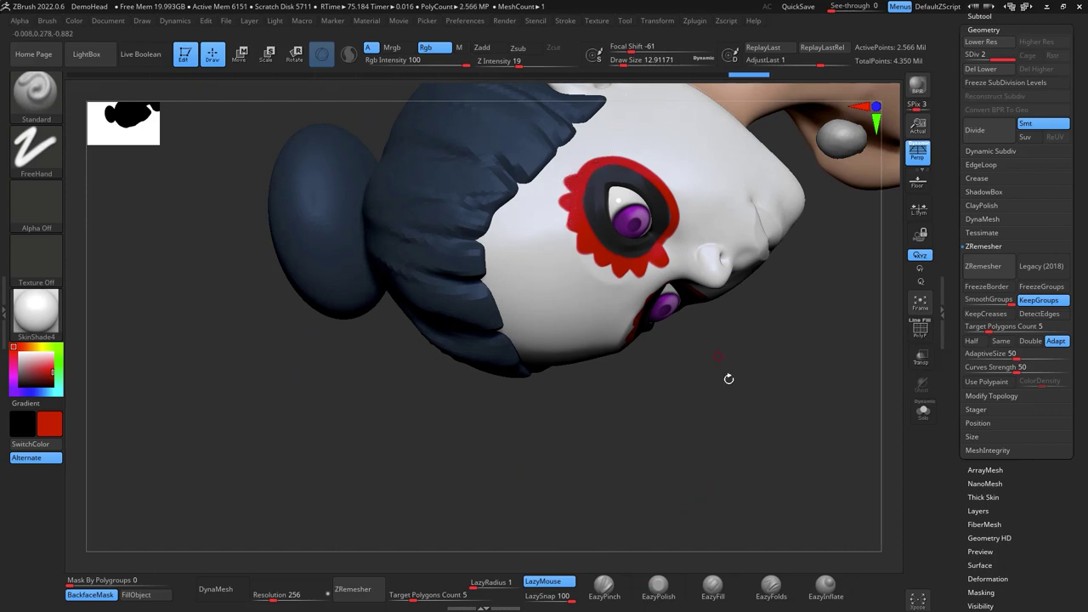
pyautogui.keyDown('alt'); pyautogui.moveTo(728, 379); pyautogui.dragTo(738, 480); pyautogui.keyUp('alt')
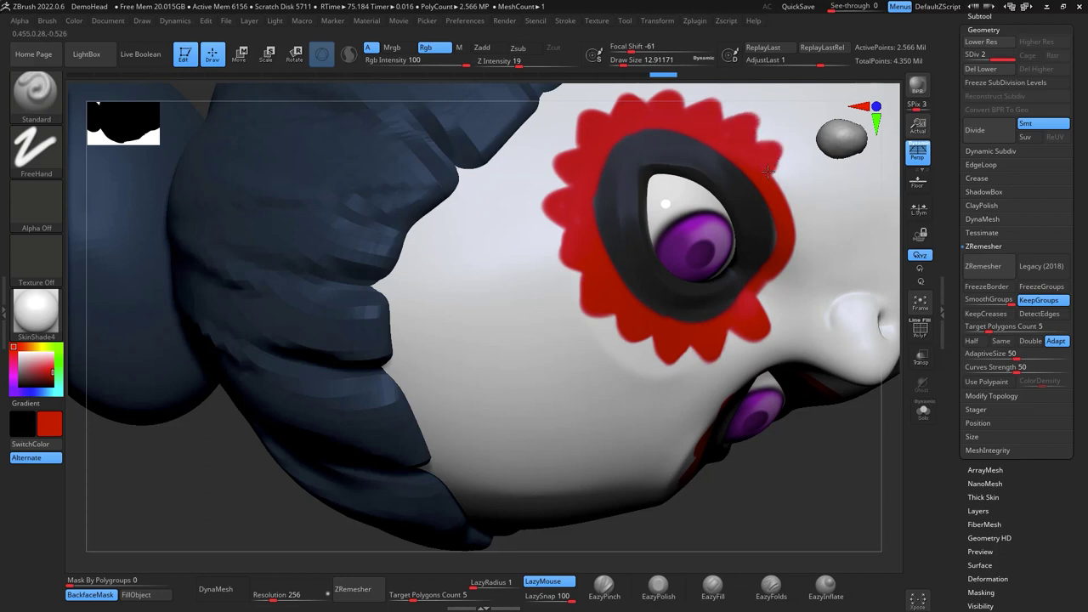
pyautogui.moveTo(767, 171); pyautogui.dragTo(774, 177)
pyautogui.moveTo(782, 183); pyautogui.dragTo(795, 193)
pyautogui.moveTo(821, 476)
pyautogui.mouseDown()
pyautogui.moveTo(876, 342)
pyautogui.moveTo(756, 459)
pyautogui.mouseUp()
pyautogui.moveTo(630, 319); pyautogui.dragTo(634, 334)
pyautogui.moveTo(606, 328); pyautogui.dragTo(593, 312)
pyautogui.moveTo(528, 274); pyautogui.dragTo(573, 316)
pyautogui.moveTo(773, 463)
pyautogui.mouseDown()
pyautogui.moveTo(838, 454)
pyautogui.moveTo(817, 489)
pyautogui.mouseUp()
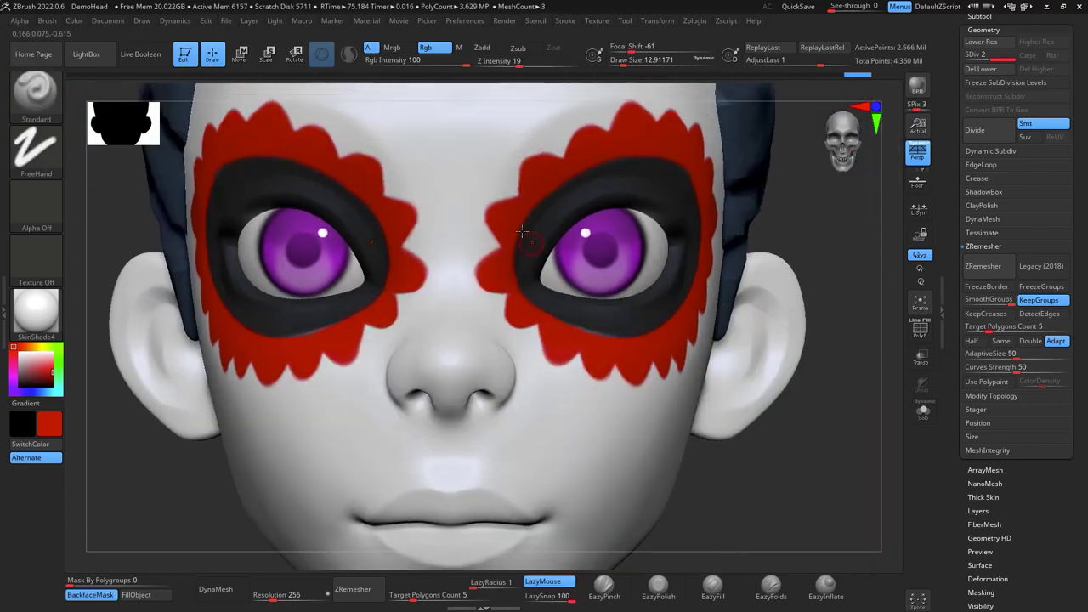
# Outline the inner and lower red scallops in black with draw size about 5 and LazyRadius 48
pyautogui.press('space')
pyautogui.moveTo(503, 298); pyautogui.dragTo(493, 297)
pyautogui.keyDown('alt'); pyautogui.moveTo(565, 566); pyautogui.dragTo(510, 587); pyautogui.keyUp('alt')
pyautogui.click(19, 385)
pyautogui.press('space')
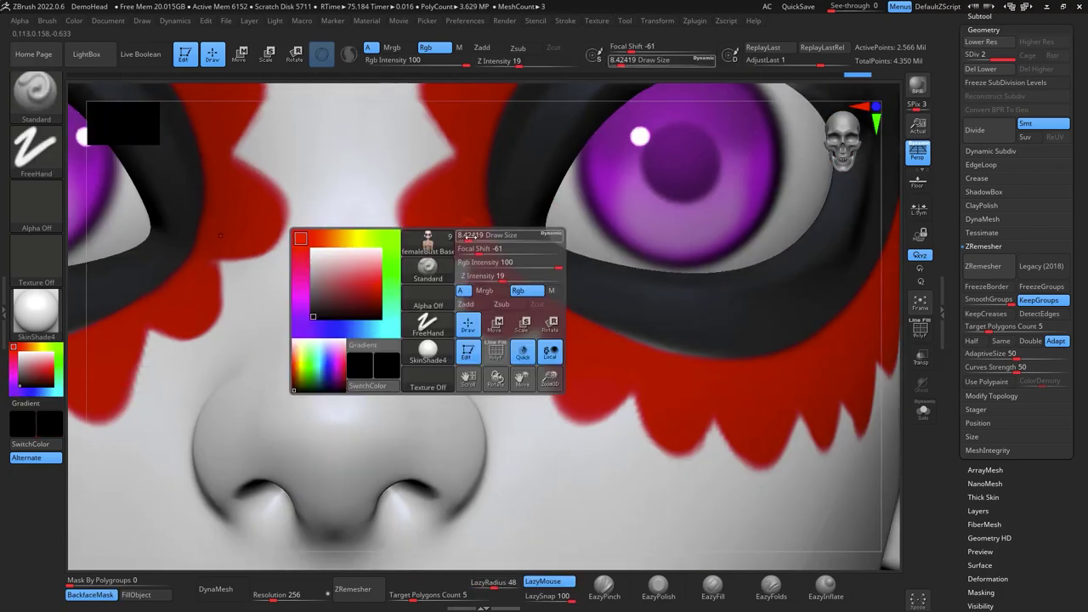
pyautogui.moveTo(474, 239); pyautogui.dragTo(469, 240)
pyautogui.moveTo(454, 156)
pyautogui.mouseDown()
pyautogui.moveTo(431, 168)
pyautogui.moveTo(468, 264)
pyautogui.moveTo(478, 342)
pyautogui.moveTo(548, 350)
pyautogui.moveTo(647, 430)
pyautogui.moveTo(722, 437)
pyautogui.mouseUp()
pyautogui.keyDown('alt'); pyautogui.moveTo(888, 420); pyautogui.dragTo(881, 382); pyautogui.keyUp('alt')
pyautogui.moveTo(884, 476)
pyautogui.mouseDown()
pyautogui.moveTo(842, 485)
pyautogui.moveTo(837, 510)
pyautogui.mouseUp()
pyautogui.moveTo(547, 280); pyautogui.dragTo(694, 312)
# Continue the black outline around the scallops on the outer side of the red eye shapes
pyautogui.moveTo(886, 520); pyautogui.dragTo(820, 520)
pyautogui.moveTo(435, 215)
pyautogui.mouseDown()
pyautogui.moveTo(457, 219)
pyautogui.moveTo(510, 170)
pyautogui.moveTo(527, 111)
pyautogui.mouseUp()
pyautogui.moveTo(837, 537)
pyautogui.mouseDown()
pyautogui.moveTo(884, 545)
pyautogui.moveTo(886, 561)
pyautogui.mouseUp()
pyautogui.moveTo(886, 561); pyautogui.dragTo(846, 552)
pyautogui.moveTo(522, 401); pyautogui.dragTo(554, 368)
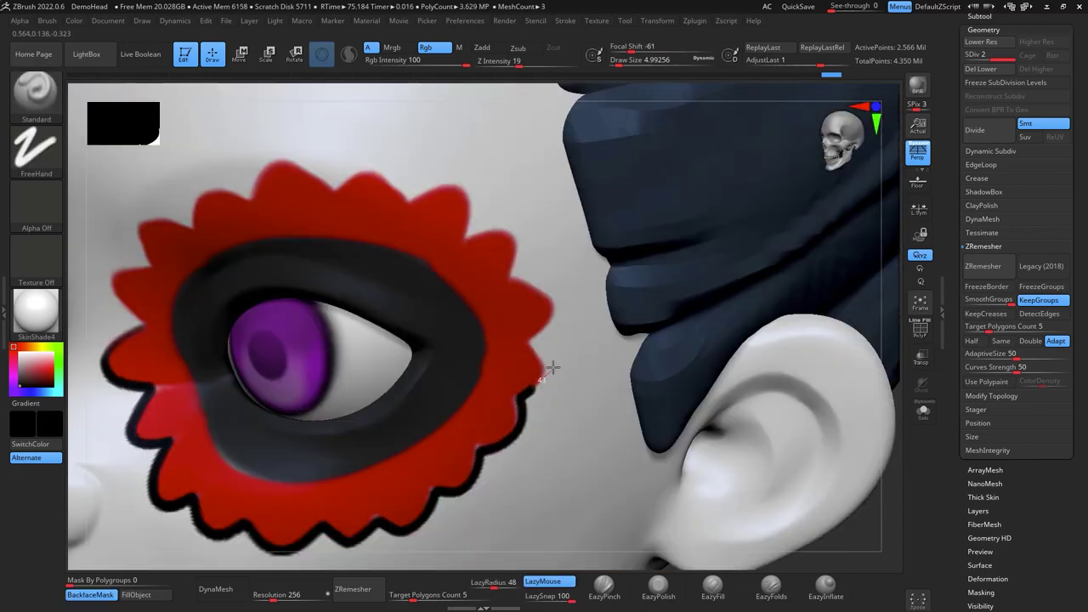
pyautogui.moveTo(560, 291)
pyautogui.mouseDown()
pyautogui.moveTo(515, 215)
pyautogui.moveTo(438, 250)
pyautogui.mouseUp()
pyautogui.moveTo(887, 444)
pyautogui.mouseDown()
pyautogui.moveTo(828, 386)
pyautogui.moveTo(778, 383)
pyautogui.mouseUp()
pyautogui.moveTo(489, 293)
pyautogui.mouseDown()
pyautogui.moveTo(451, 236)
pyautogui.moveTo(422, 227)
pyautogui.mouseUp()
pyautogui.moveTo(837, 414); pyautogui.dragTo(888, 420)
# Outline the upper and inner scallops in black to close the contour around the red eye shapes
pyautogui.moveTo(447, 248)
pyautogui.mouseDown()
pyautogui.moveTo(280, 243)
pyautogui.moveTo(277, 252)
pyautogui.mouseUp()
pyautogui.moveTo(286, 240); pyautogui.dragTo(167, 342)
pyautogui.moveTo(886, 413); pyautogui.dragTo(918, 407)
pyautogui.keyDown('alt'); pyautogui.moveTo(680, 365); pyautogui.dragTo(816, 231); pyautogui.keyUp('alt')
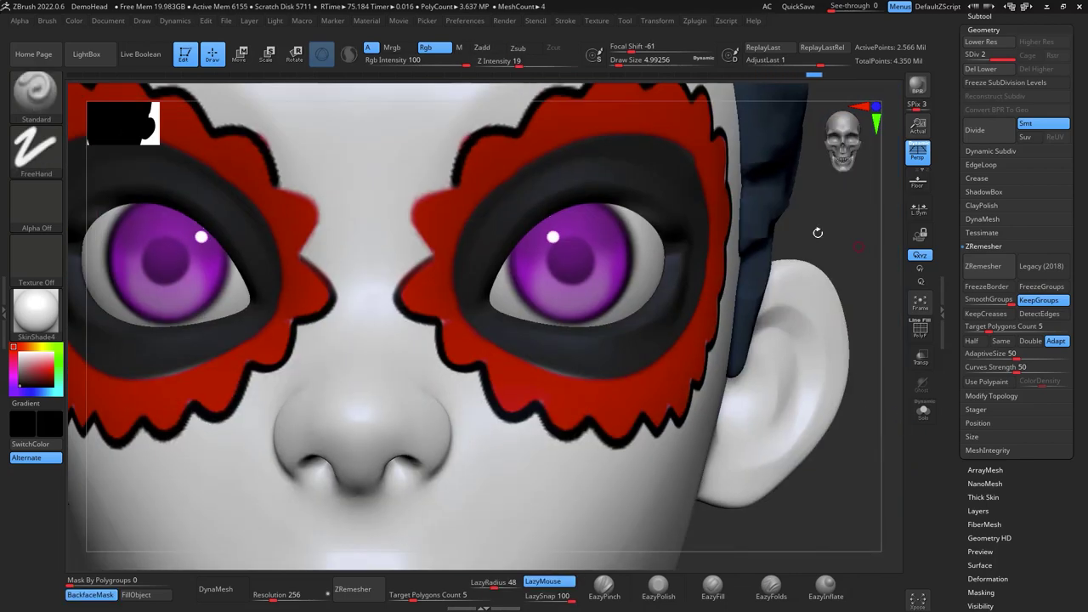
pyautogui.moveTo(449, 187)
pyautogui.mouseDown()
pyautogui.moveTo(417, 238)
pyautogui.moveTo(440, 259)
pyautogui.mouseUp()
pyautogui.keyDown('alt'); pyautogui.moveTo(850, 476); pyautogui.dragTo(864, 454); pyautogui.keyUp('alt')
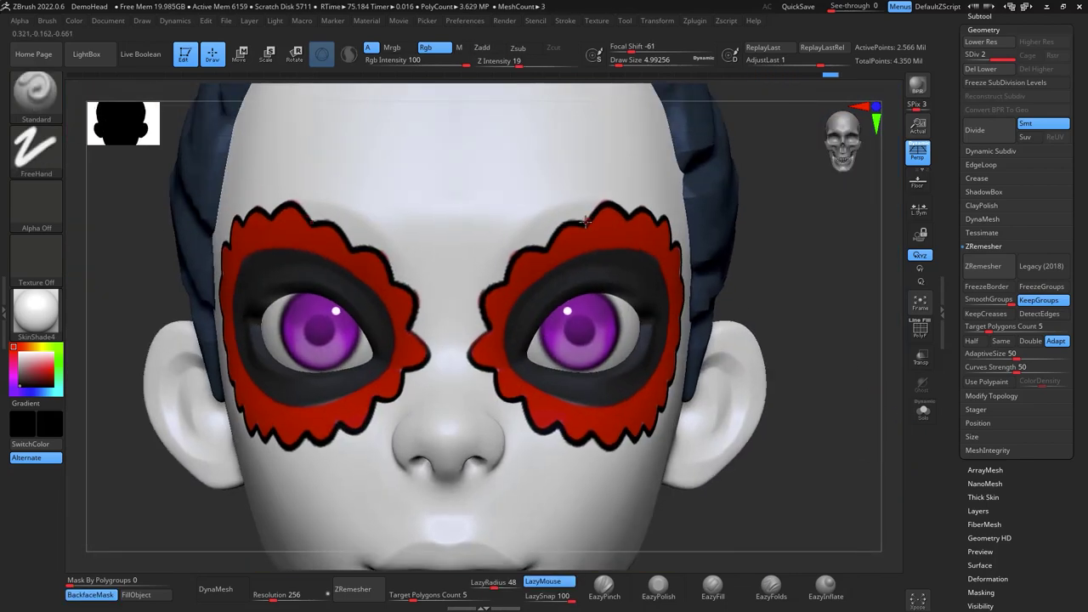
# Choose yellow, set LazyRadius to 1 and LazySnap to 0, and paint a yellow accent in a notch above the inner brow
pyautogui.click(34, 347)
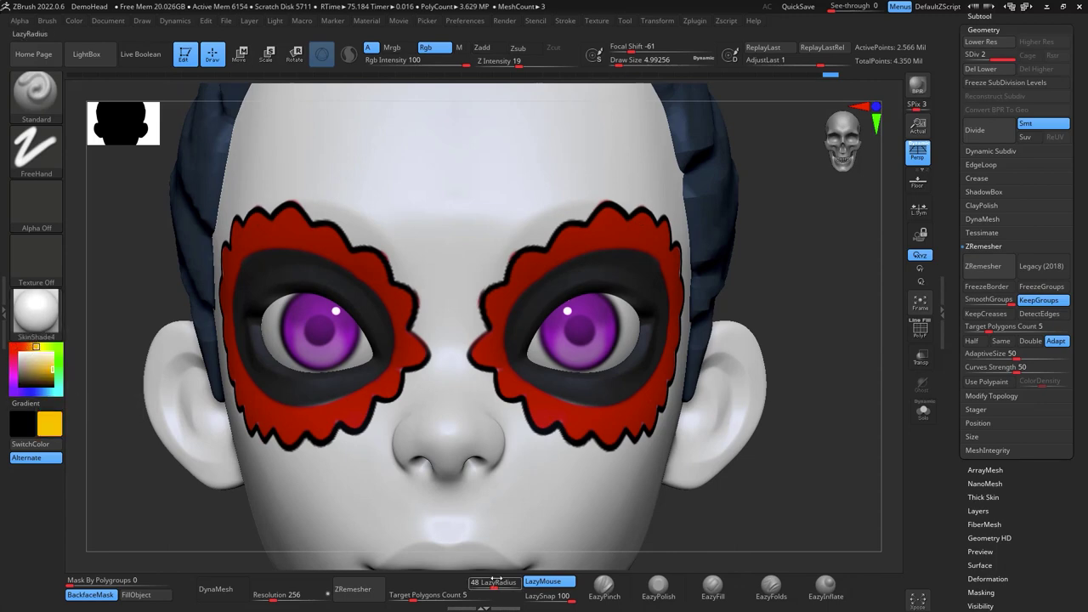
pyautogui.moveTo(496, 580); pyautogui.dragTo(470, 581)
pyautogui.moveTo(562, 597); pyautogui.dragTo(523, 596)
pyautogui.moveTo(536, 248); pyautogui.dragTo(549, 231)
pyautogui.hotkey('ctrl', 'z')
pyautogui.keyDown('alt'); pyautogui.moveTo(841, 204); pyautogui.dragTo(846, 281); pyautogui.keyUp('alt')
pyautogui.moveTo(525, 244); pyautogui.dragTo(557, 217)
pyautogui.moveTo(773, 297); pyautogui.dragTo(784, 214, button='right')
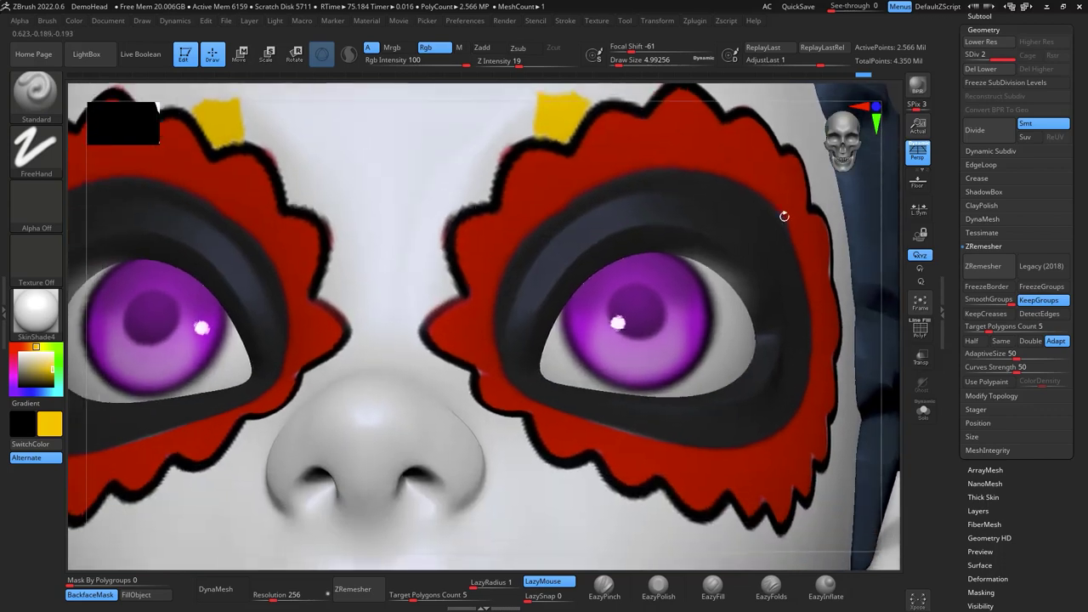
# Paint small yellow accents in the scallop notches beside the nose and along the lower edge of the eye shapes
pyautogui.moveTo(430, 307)
pyautogui.mouseDown()
pyautogui.moveTo(447, 280)
pyautogui.moveTo(440, 294)
pyautogui.mouseUp()
pyautogui.moveTo(501, 416); pyautogui.dragTo(520, 418)
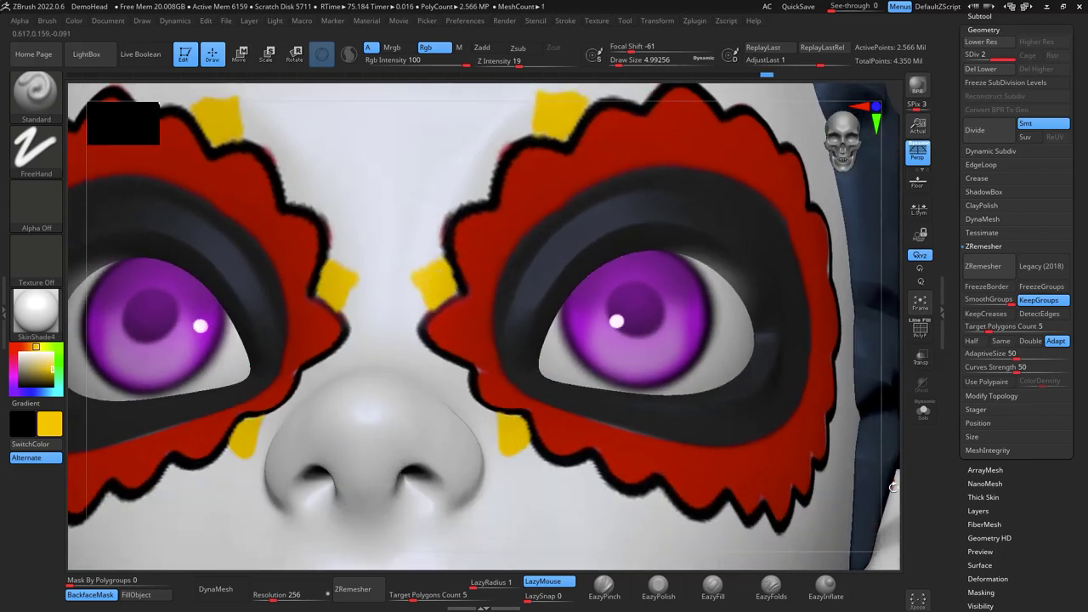
pyautogui.keyDown('alt'); pyautogui.moveTo(892, 487); pyautogui.dragTo(768, 242); pyautogui.keyUp('alt')
pyautogui.moveTo(520, 253); pyautogui.dragTo(549, 267)
pyautogui.moveTo(889, 310); pyautogui.dragTo(737, 298)
pyautogui.moveTo(687, 285); pyautogui.dragTo(710, 289)
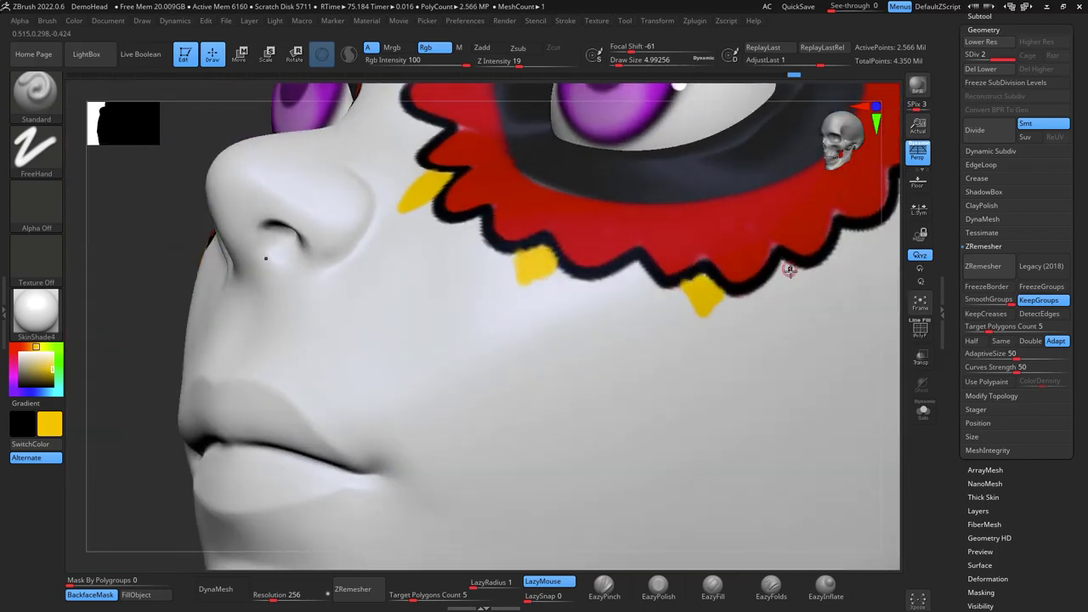
# Add yellow accents in the notches along the outer edge, undoing and repainting the last ones
pyautogui.keyDown('alt'); pyautogui.moveTo(153, 246); pyautogui.dragTo(799, 357); pyautogui.keyUp('alt')
pyautogui.keyDown('alt'); pyautogui.moveTo(787, 160); pyautogui.dragTo(879, 322); pyautogui.keyUp('alt')
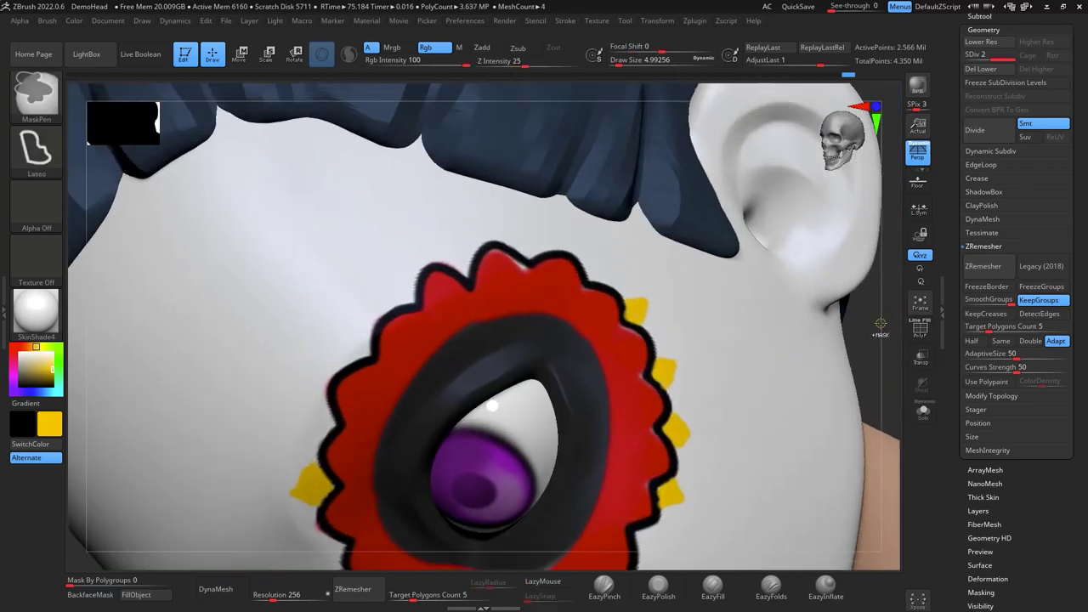
pyautogui.hotkey('ctrl', 'z')
pyautogui.hotkey('ctrl', 'z')
pyautogui.moveTo(627, 301); pyautogui.dragTo(644, 314)
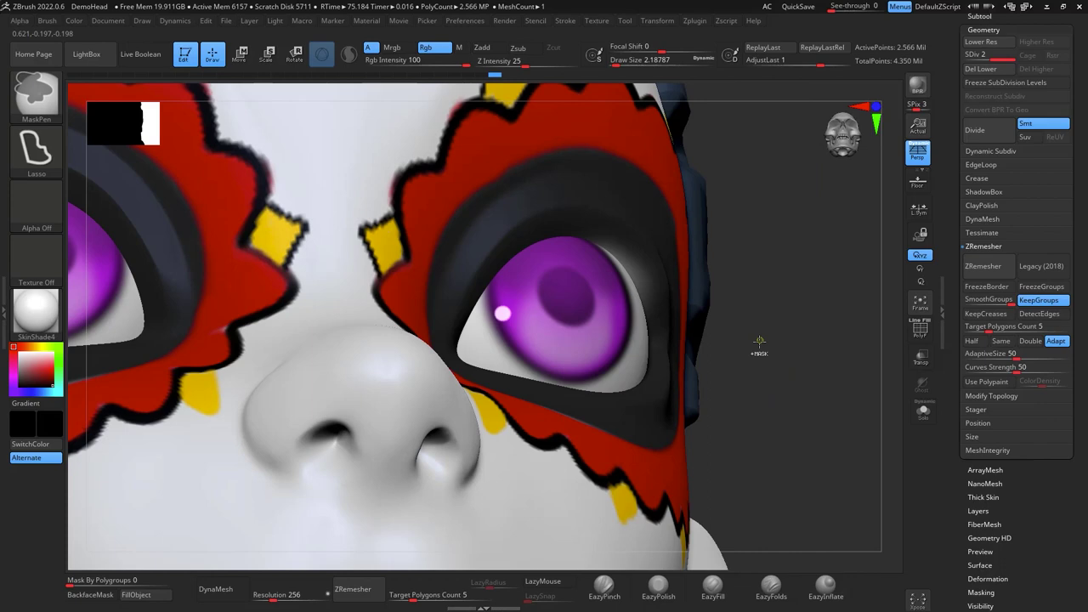
# Subdivide the head to SDiv 3 and outline the yellow accents in black with draw size about 2
pyautogui.hotkey('ctrl', 'd')
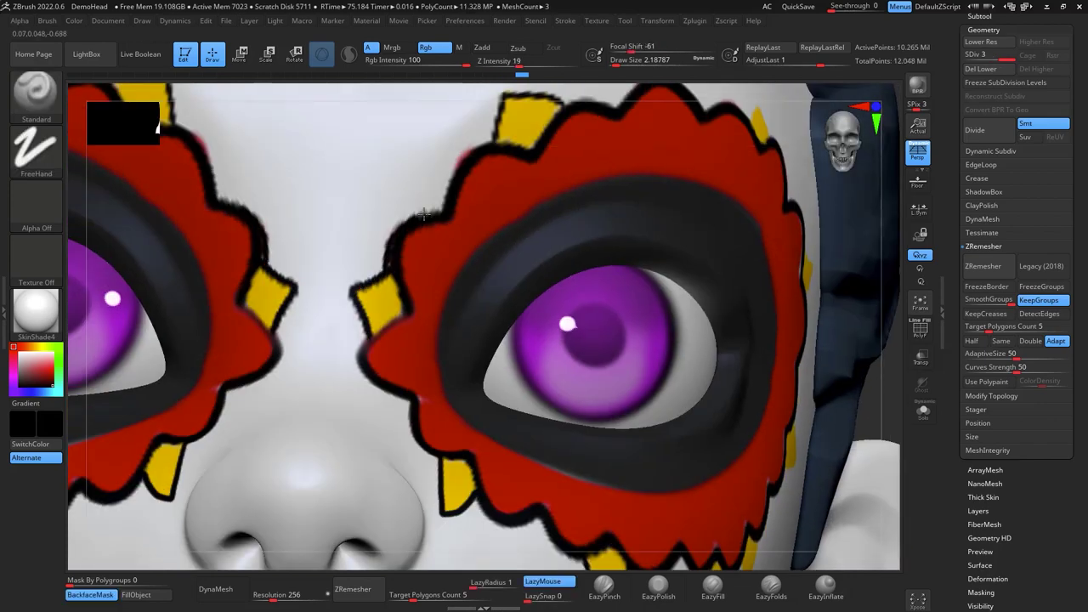
pyautogui.moveTo(883, 254); pyautogui.dragTo(837, 310)
pyautogui.moveTo(461, 234); pyautogui.dragTo(540, 194)
pyautogui.moveTo(826, 327); pyautogui.dragTo(770, 353)
pyautogui.moveTo(669, 206); pyautogui.dragTo(712, 245)
pyautogui.moveTo(871, 301); pyautogui.dragTo(851, 298)
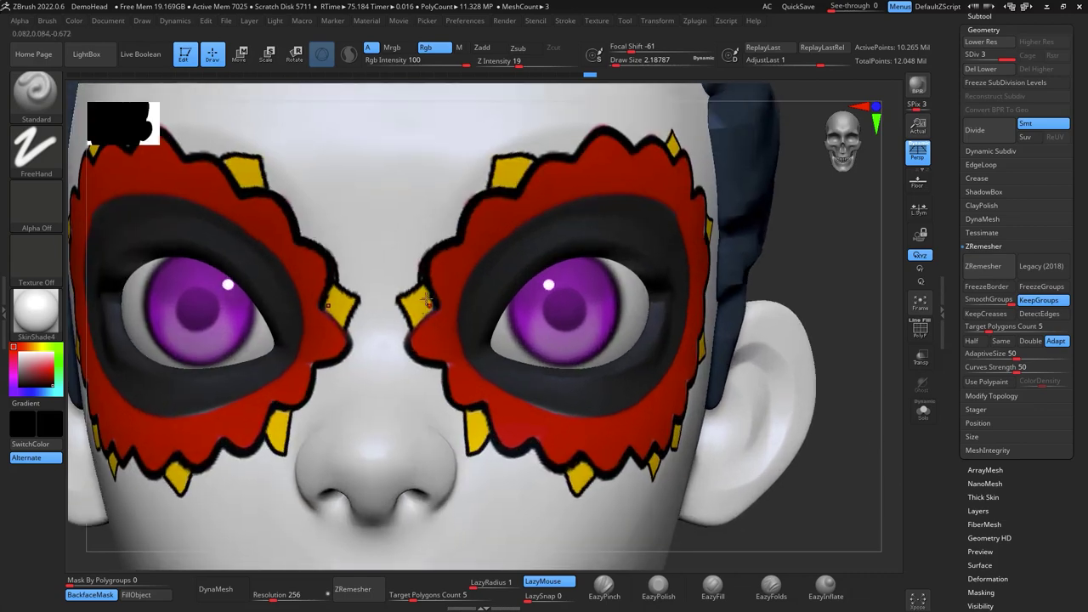
# Paint an orange spot and a yellow dot between the brows and a purple heart on the forehead with draw size about 12
pyautogui.press('c')
pyautogui.press('space')
pyautogui.moveTo(366, 176); pyautogui.dragTo(374, 176)
pyautogui.click(376, 172)
pyautogui.keyDown('alt'); pyautogui.moveTo(377, 230); pyautogui.dragTo(426, 334, button='right'); pyautogui.keyUp('alt')
pyautogui.moveTo(427, 297); pyautogui.dragTo(425, 340)
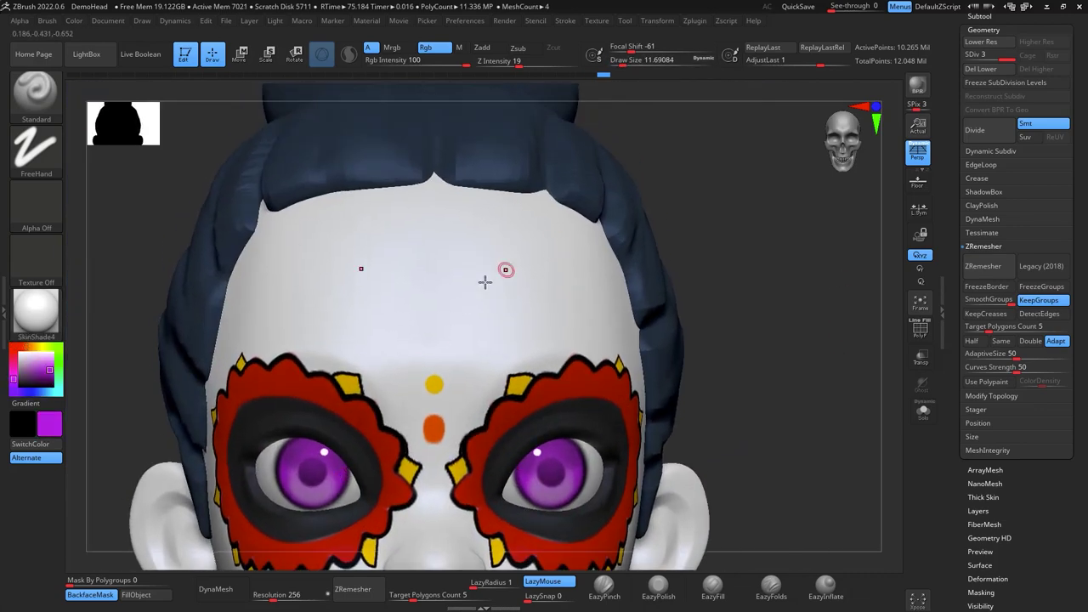
pyautogui.moveTo(430, 316)
pyautogui.mouseDown()
pyautogui.moveTo(476, 280)
pyautogui.moveTo(434, 308)
pyautogui.mouseUp()
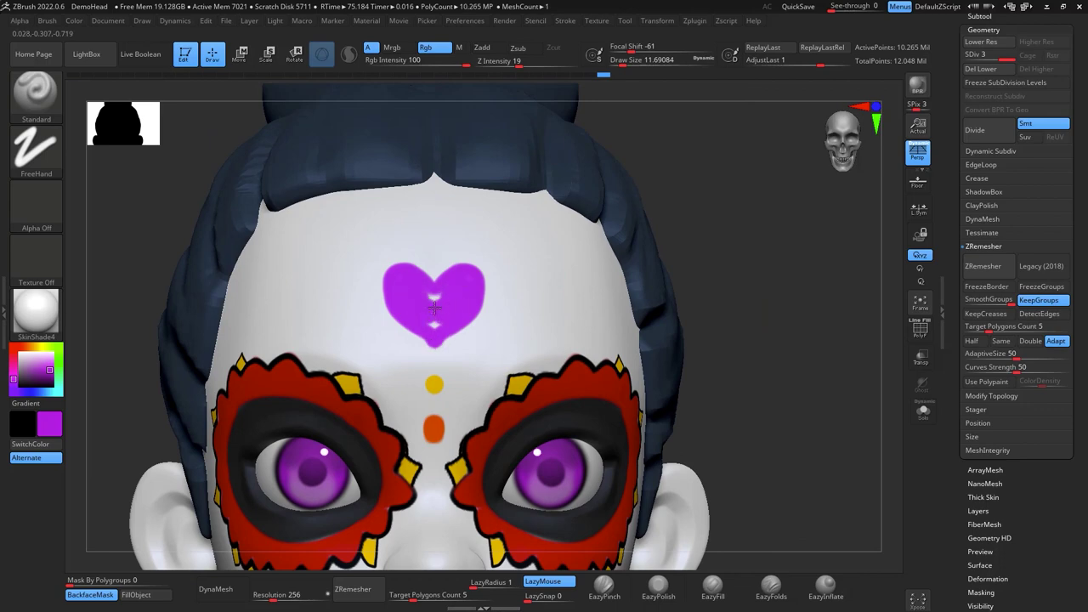
# Paint curved red strokes above the purple heart, and longer yellow strokes above them with draw size about 6
pyautogui.moveTo(757, 302); pyautogui.dragTo(833, 286)
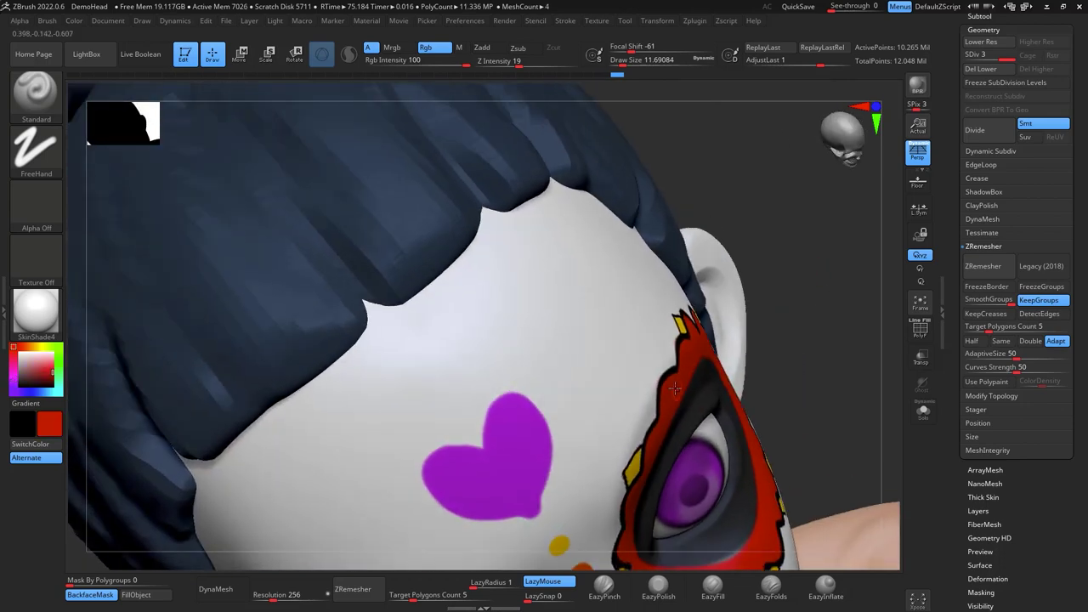
pyautogui.moveTo(353, 467); pyautogui.dragTo(433, 426)
pyautogui.moveTo(470, 395); pyautogui.dragTo(525, 329)
pyautogui.press('space')
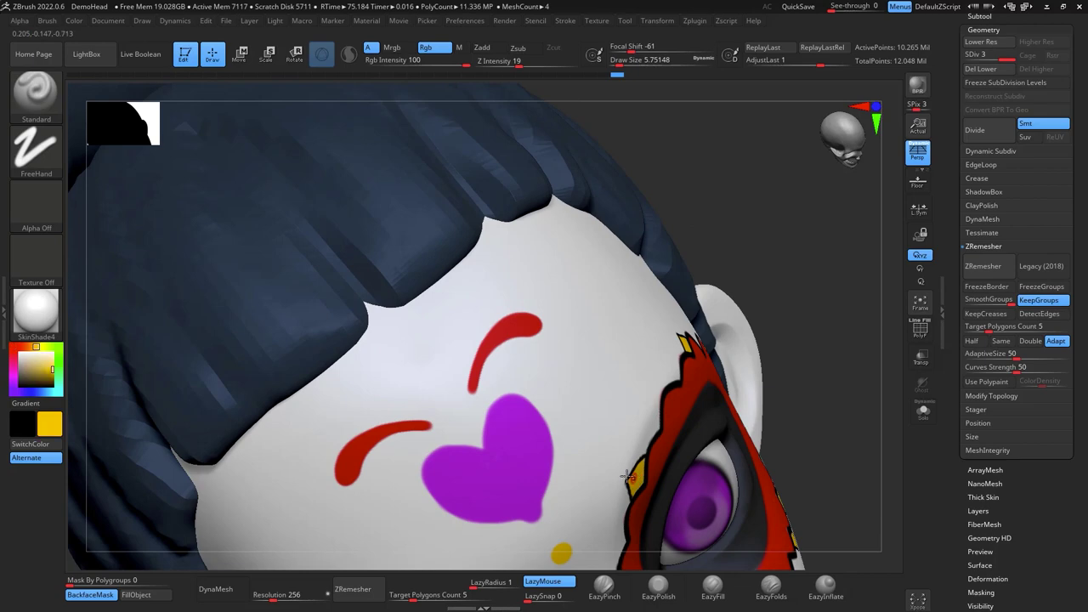
pyautogui.moveTo(450, 363)
pyautogui.mouseDown()
pyautogui.moveTo(542, 257)
pyautogui.moveTo(494, 278)
pyautogui.mouseUp()
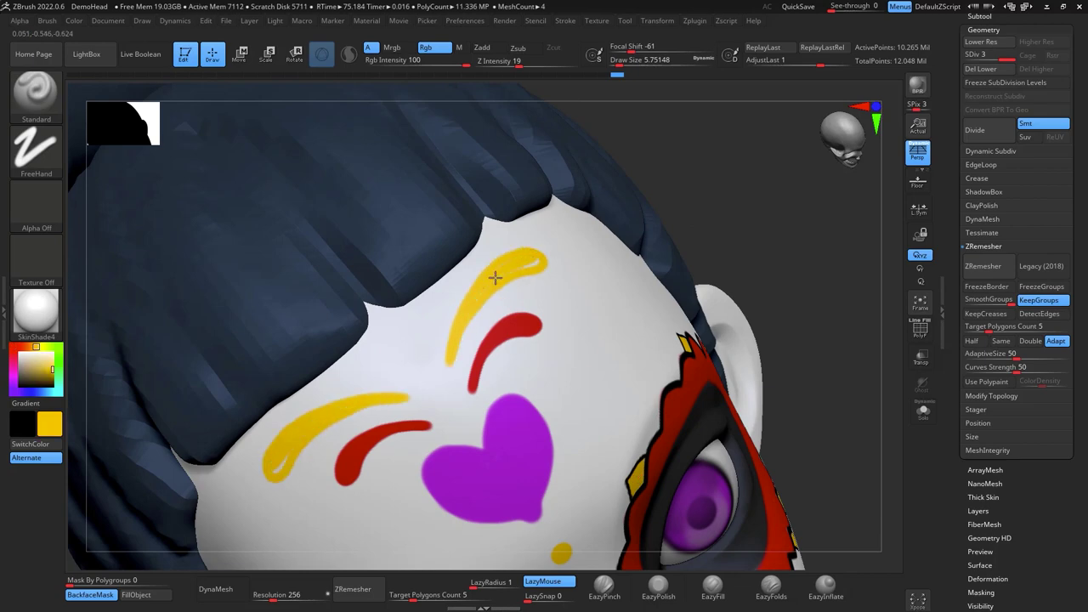
pyautogui.moveTo(842, 337); pyautogui.dragTo(941, 298)
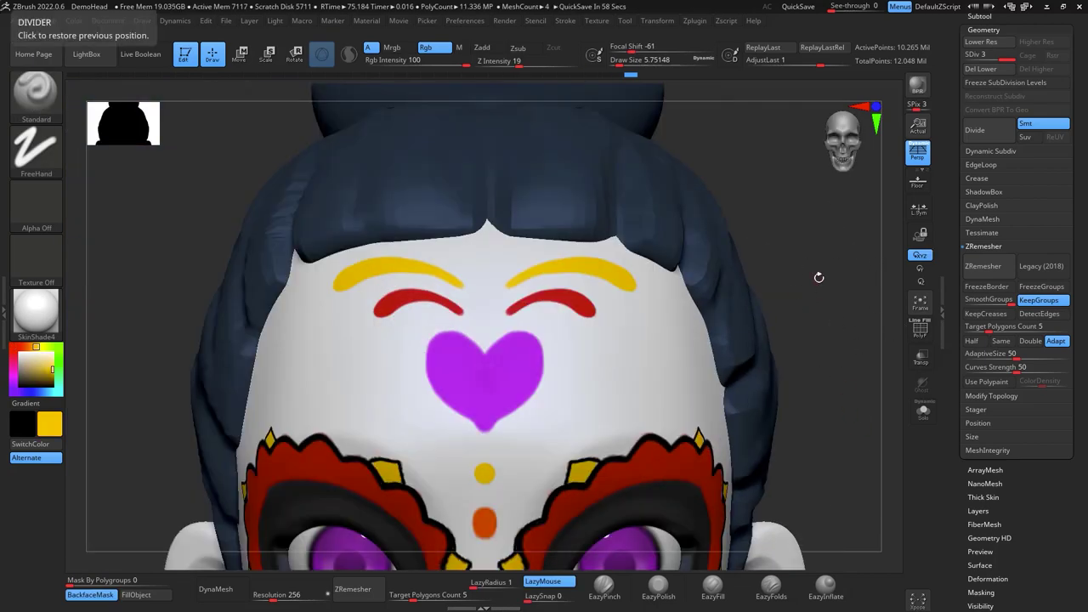
# Choose cyan, adjust the draw size and paint the lips
pyautogui.moveTo(819, 277); pyautogui.dragTo(838, 221)
pyautogui.moveTo(36, 346); pyautogui.dragTo(57, 392)
pyautogui.press('space')
pyautogui.moveTo(724, 349)
pyautogui.mouseDown()
pyautogui.moveTo(736, 349)
pyautogui.moveTo(719, 357)
pyautogui.moveTo(706, 454)
pyautogui.moveTo(730, 341)
pyautogui.mouseUp()
pyautogui.moveTo(863, 258)
pyautogui.mouseDown()
pyautogui.moveTo(882, 242)
pyautogui.moveTo(875, 248)
pyautogui.mouseUp()
# Deepen the line between the lips using DamStandard with draw size about 13, and smooth the crease
pyautogui.press('b')
pyautogui.press('d')
pyautogui.press('s')
pyautogui.press('space')
pyautogui.moveTo(850, 294); pyautogui.dragTo(841, 294)
pyautogui.moveTo(862, 230); pyautogui.dragTo(857, 264)
pyautogui.moveTo(800, 296); pyautogui.dragTo(803, 318)
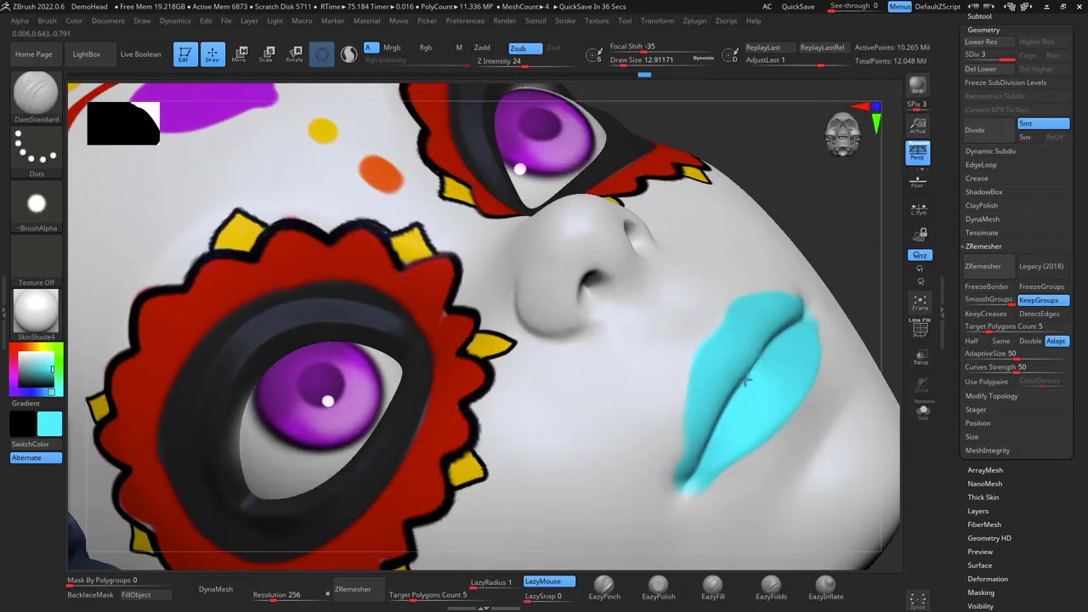
pyautogui.keyDown('shift'); pyautogui.moveTo(719, 426); pyautogui.dragTo(706, 449); pyautogui.keyUp('shift')
pyautogui.moveTo(895, 286)
pyautogui.keyDown('shift'); pyautogui.mouseDown()
pyautogui.moveTo(767, 519)
pyautogui.moveTo(747, 483)
pyautogui.mouseUp(); pyautogui.keyUp('shift')
# Choose dark blue and paint the line between the lips using the Standard brush with draw size about 7
pyautogui.click(32, 392)
pyautogui.click(30, 379)
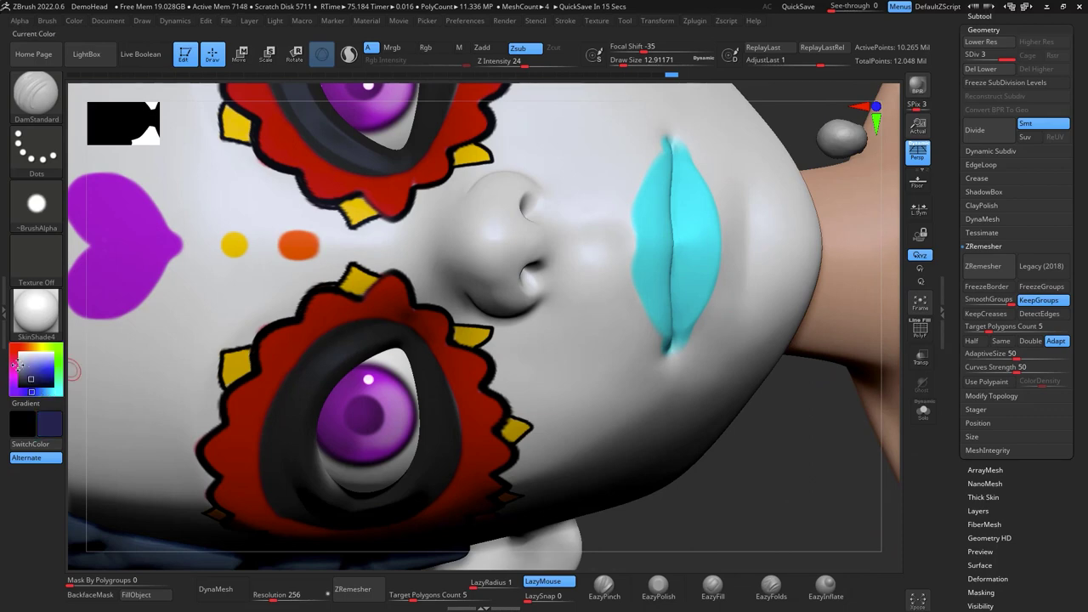
pyautogui.press('b')
pyautogui.press('d')
pyautogui.press('s')
pyautogui.press('b')
pyautogui.press('s')
pyautogui.press('t')
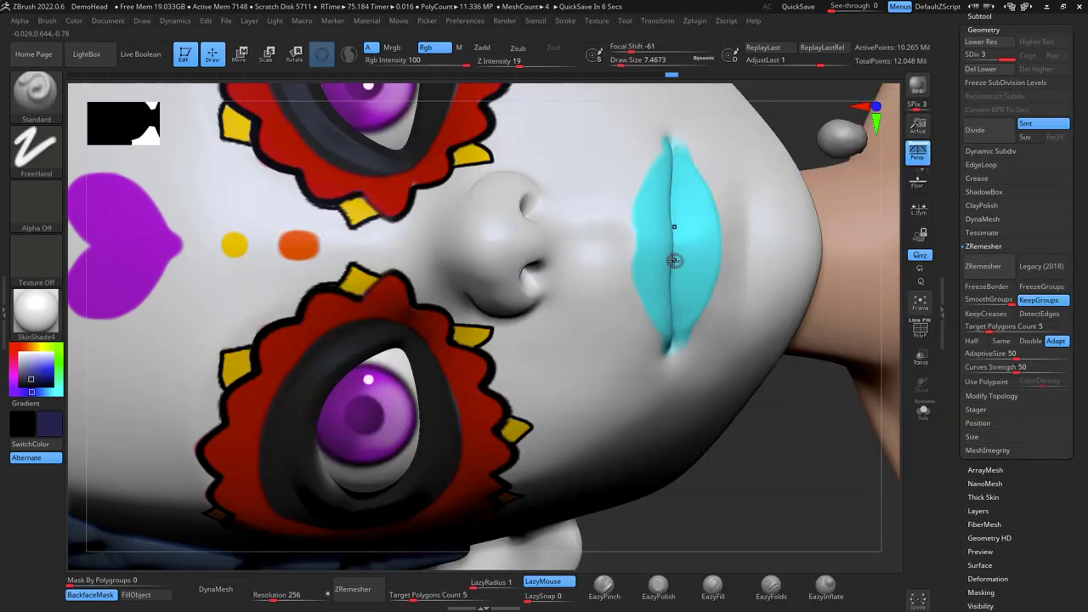
pyautogui.moveTo(674, 260)
pyautogui.mouseDown()
pyautogui.moveTo(670, 349)
pyautogui.moveTo(674, 249)
pyautogui.mouseUp()
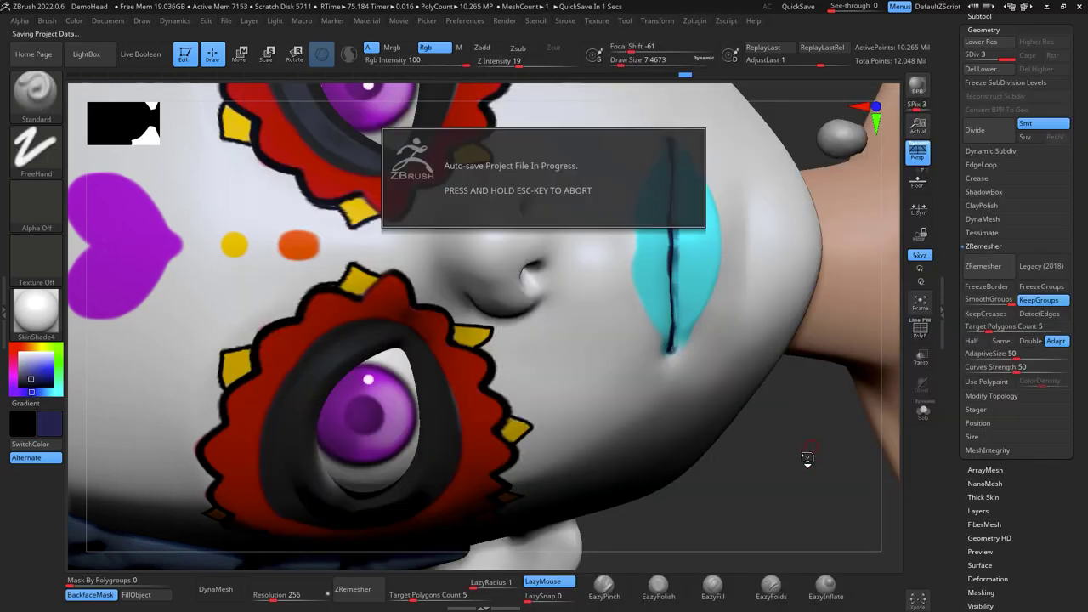
pyautogui.moveTo(811, 446)
pyautogui.mouseDown()
pyautogui.moveTo(819, 515)
pyautogui.moveTo(803, 502)
pyautogui.mouseUp()
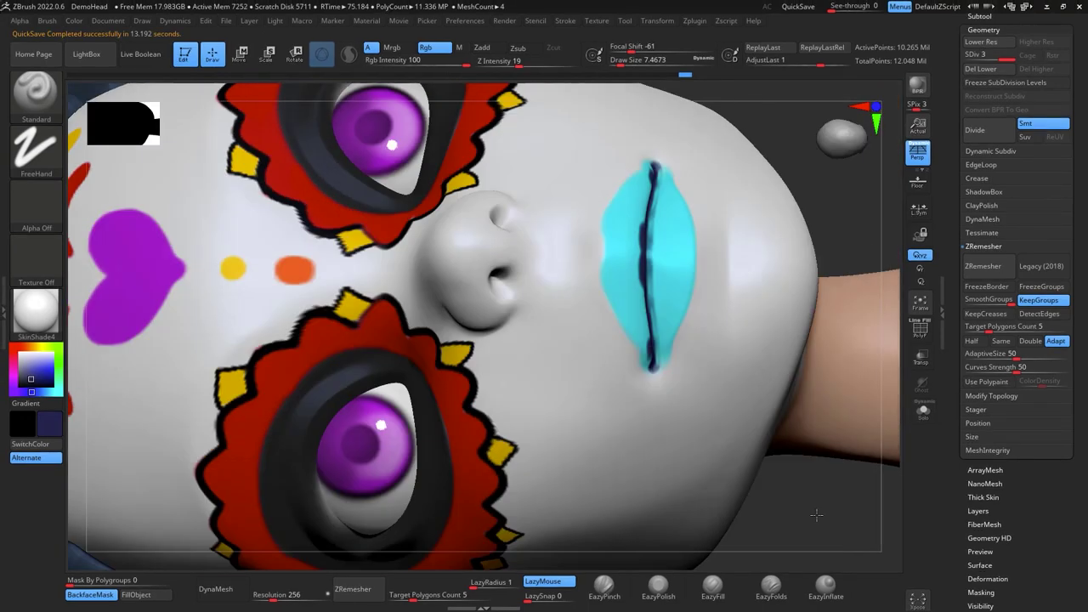
# Repaint the dark blue line between the lips, extend it onto both cheeks and cross it with short stitch marks
pyautogui.hotkey('ctrl', 'z')
pyautogui.moveTo(622, 227)
pyautogui.mouseDown()
pyautogui.moveTo(628, 340)
pyautogui.moveTo(620, 250)
pyautogui.mouseUp()
pyautogui.moveTo(841, 191)
pyautogui.mouseDown()
pyautogui.moveTo(806, 184)
pyautogui.moveTo(801, 142)
pyautogui.mouseUp()
pyautogui.moveTo(611, 287)
pyautogui.mouseDown()
pyautogui.moveTo(587, 404)
pyautogui.moveTo(611, 289)
pyautogui.mouseUp()
pyautogui.moveTo(611, 290); pyautogui.dragTo(587, 432)
pyautogui.press('c')
pyautogui.moveTo(596, 376); pyautogui.dragTo(588, 411)
pyautogui.moveTo(714, 446)
pyautogui.mouseDown()
pyautogui.moveTo(712, 485)
pyautogui.moveTo(748, 408)
pyautogui.mouseUp()
pyautogui.keyDown('alt'); pyautogui.moveTo(782, 365); pyautogui.dragTo(765, 357); pyautogui.keyUp('alt')
pyautogui.moveTo(765, 357)
pyautogui.mouseDown()
pyautogui.moveTo(744, 357)
pyautogui.moveTo(721, 379)
pyautogui.mouseUp()
pyautogui.press('c')
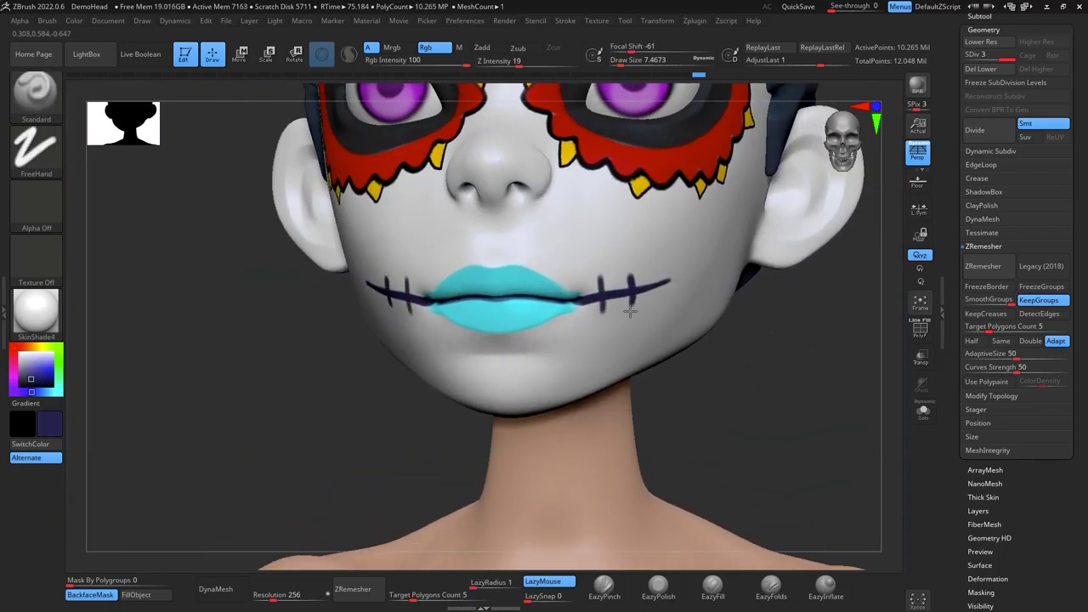
# Shade the upper and lower lips with blue at Rgb Intensity 27 and draw size about 20, blending with sampled lip colours
pyautogui.keyDown('alt'); pyautogui.moveTo(784, 408); pyautogui.dragTo(765, 306); pyautogui.keyUp('alt')
pyautogui.keyDown('alt'); pyautogui.moveTo(765, 306); pyautogui.dragTo(757, 365); pyautogui.keyUp('alt')
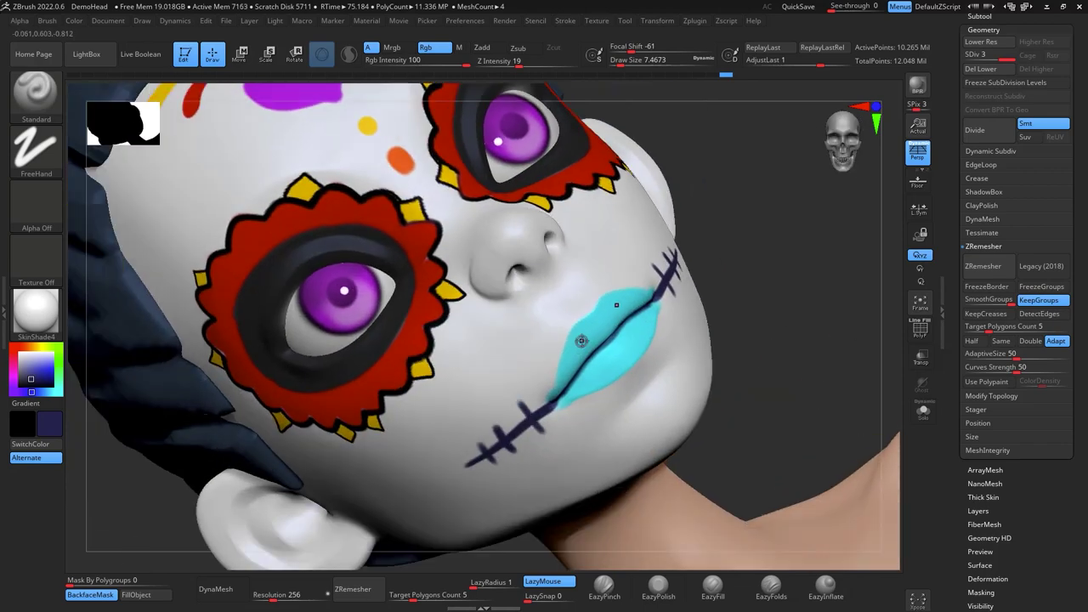
pyautogui.press('c')
pyautogui.click(418, 62)
pyautogui.click(42, 392)
pyautogui.press('s')
pyautogui.click(548, 420)
pyautogui.moveTo(575, 347); pyautogui.dragTo(624, 299)
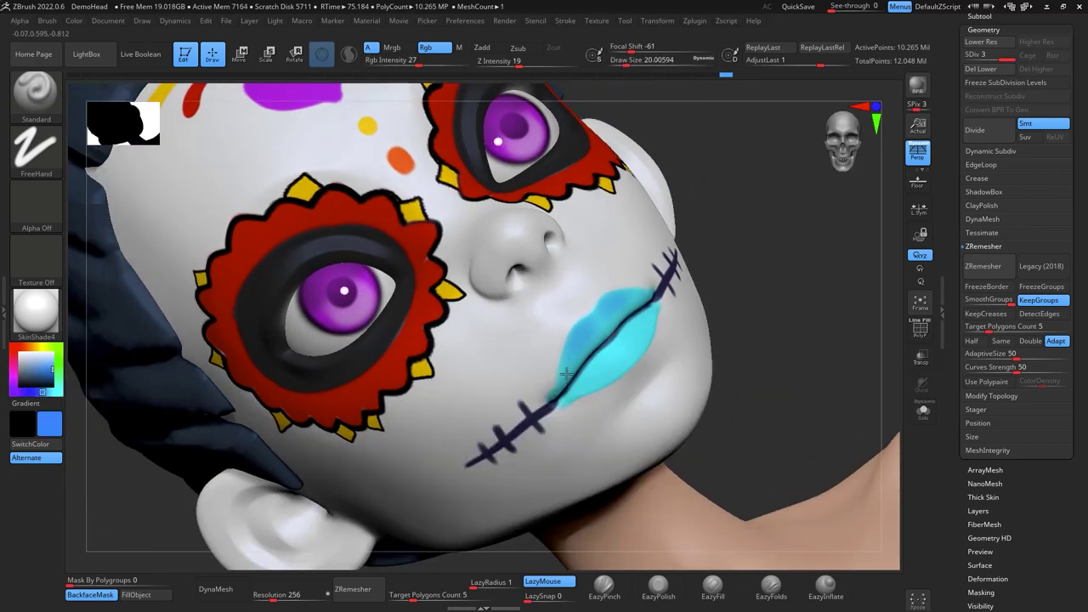
pyautogui.moveTo(600, 371); pyautogui.dragTo(639, 332)
pyautogui.moveTo(642, 334); pyautogui.dragTo(604, 372)
pyautogui.press('c')
pyautogui.moveTo(615, 308)
pyautogui.mouseDown()
pyautogui.moveTo(575, 361)
pyautogui.moveTo(634, 333)
pyautogui.mouseUp()
pyautogui.moveTo(605, 369); pyautogui.dragTo(642, 332)
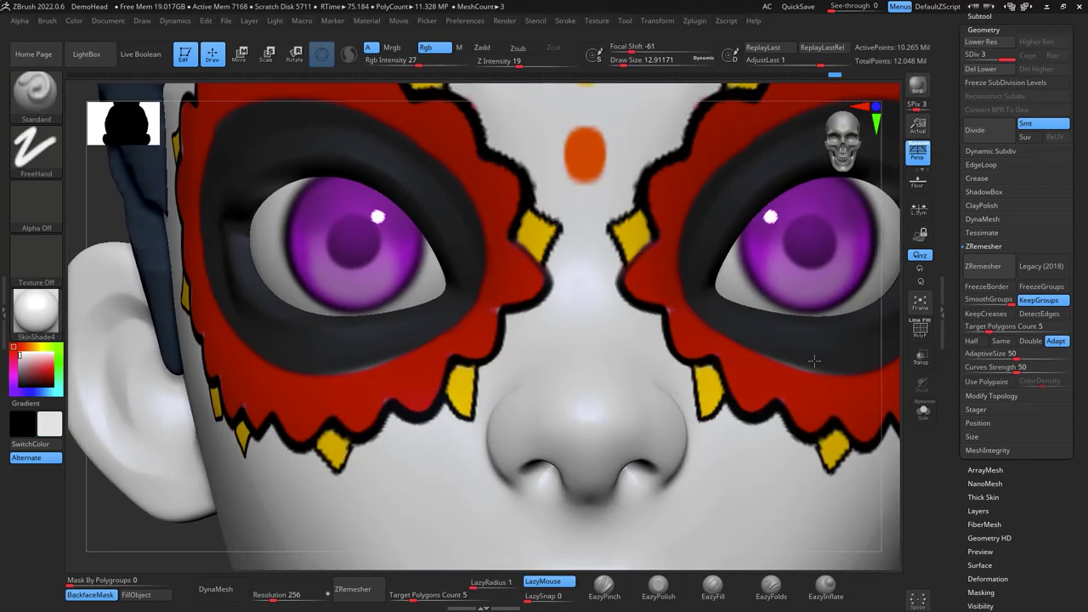
# Touch up the eye flowers with colours sampled from the face, using Rgb Intensity 100 and draw size about 6
pyautogui.press('c')
pyautogui.click(468, 61)
pyautogui.press('space')
pyautogui.moveTo(681, 307); pyautogui.dragTo(677, 307)
pyautogui.moveTo(632, 292); pyautogui.dragTo(636, 297)
pyautogui.press('space')
pyautogui.press('c')
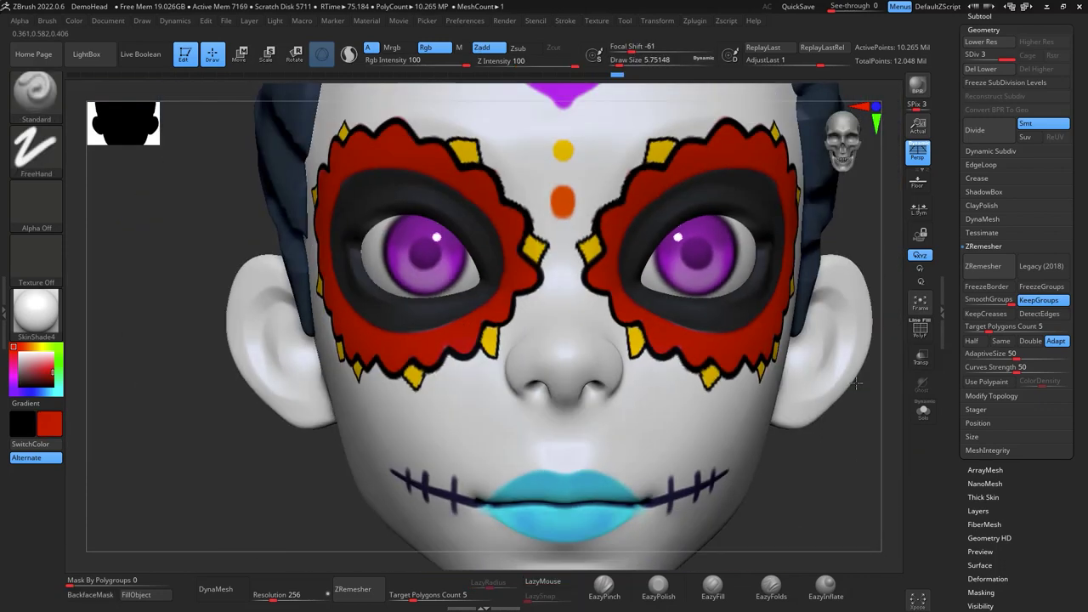
# Outline the purple heart and the red and yellow forehead strokes in black with draw size about 3.7 and LazyRadius 27
pyautogui.keyDown('ctrl'); pyautogui.moveTo(455, 323); pyautogui.dragTo(455, 260, button='right'); pyautogui.keyUp('ctrl')
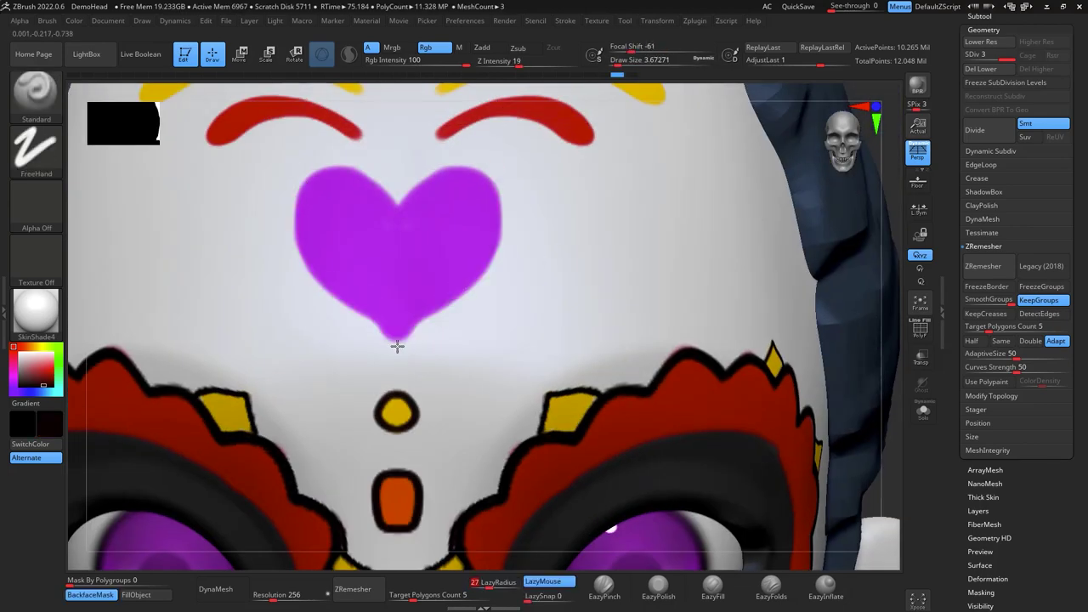
pyautogui.moveTo(397, 346)
pyautogui.mouseDown()
pyautogui.moveTo(454, 160)
pyautogui.moveTo(397, 207)
pyautogui.mouseUp()
pyautogui.moveTo(773, 281)
pyautogui.mouseDown(button='right')
pyautogui.moveTo(821, 357)
pyautogui.moveTo(679, 243)
pyautogui.mouseUp(button='right')
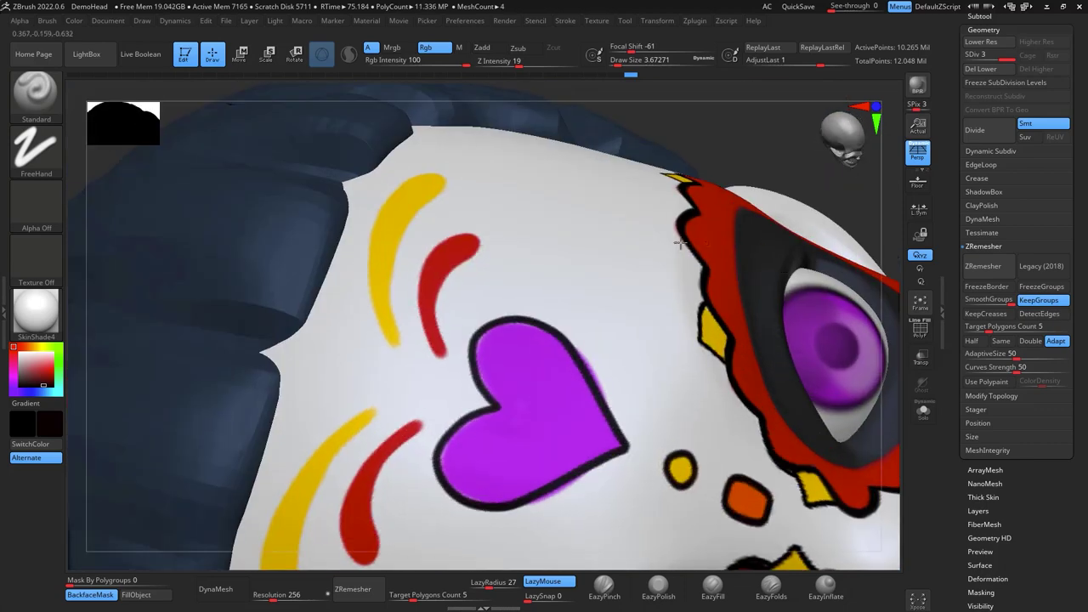
pyautogui.moveTo(473, 244)
pyautogui.mouseDown()
pyautogui.moveTo(481, 236)
pyautogui.moveTo(449, 372)
pyautogui.mouseUp()
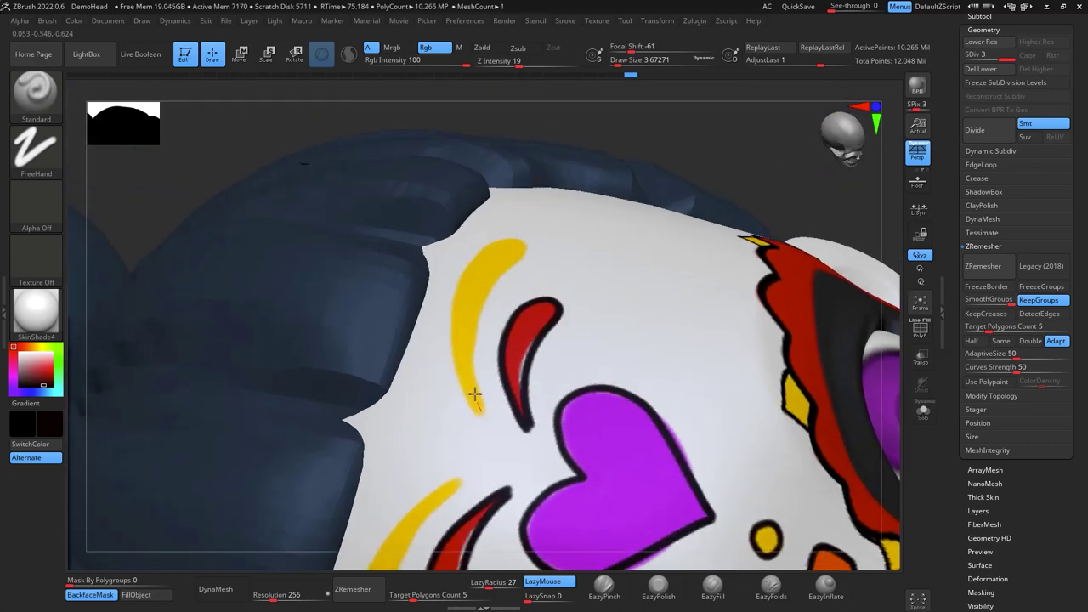
pyautogui.moveTo(476, 391)
pyautogui.mouseDown()
pyautogui.moveTo(462, 269)
pyautogui.moveTo(480, 413)
pyautogui.mouseUp()
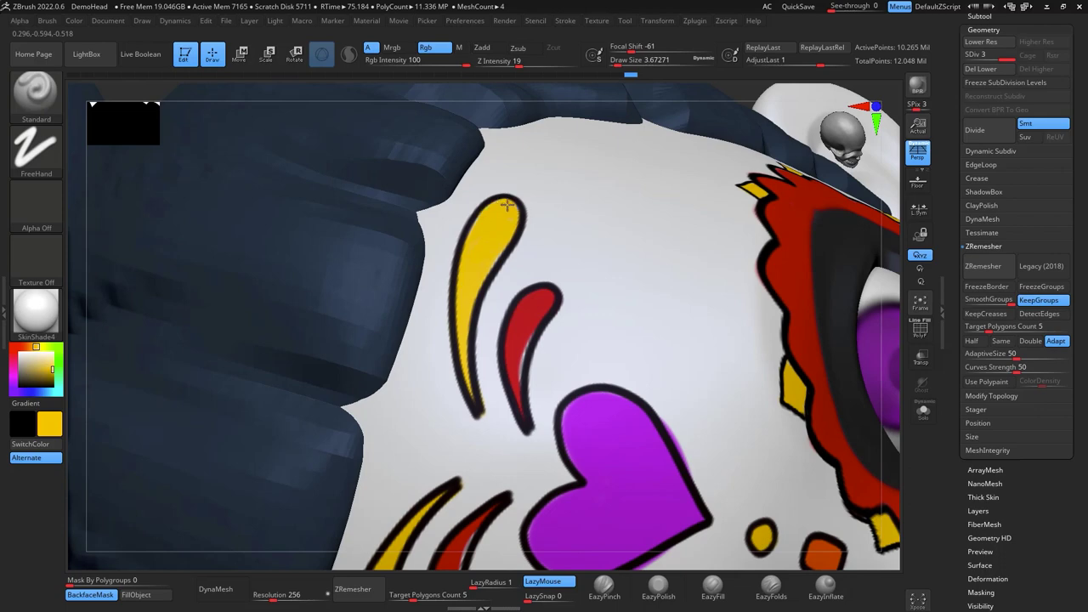
# Clean up the edges of the forehead motifs with the yellow, purple and white sampled from the face
pyautogui.press('c')
pyautogui.press('c')
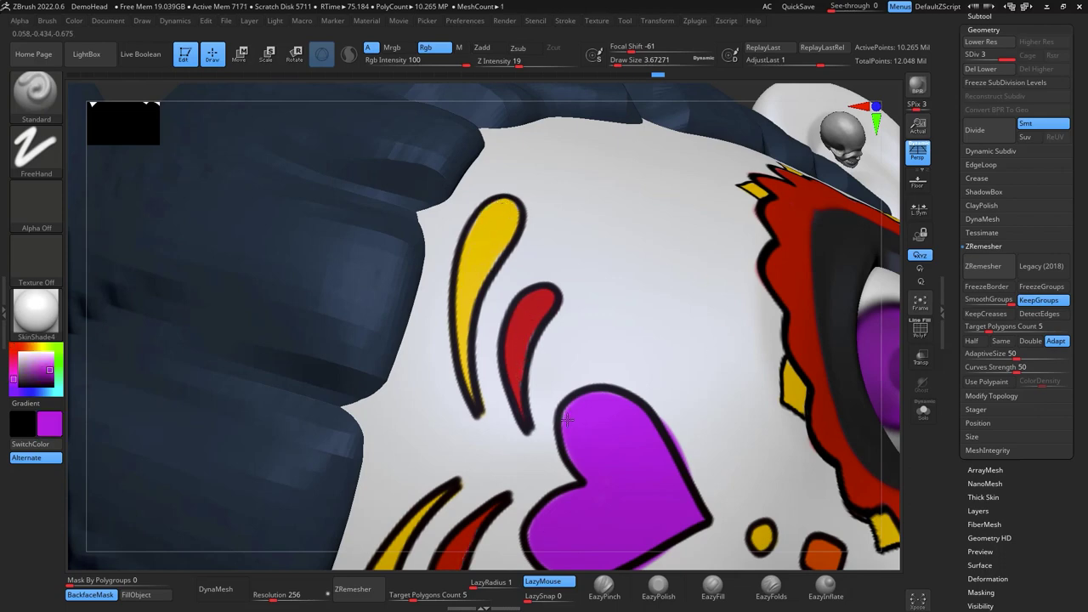
pyautogui.press('c')
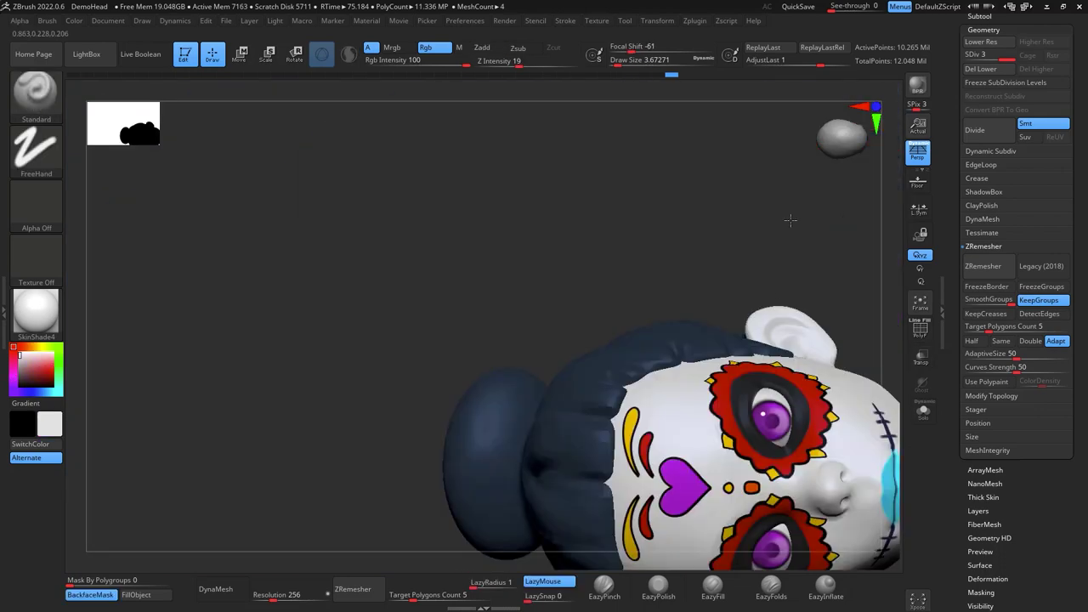
pyautogui.moveTo(784, 219); pyautogui.dragTo(758, 351)
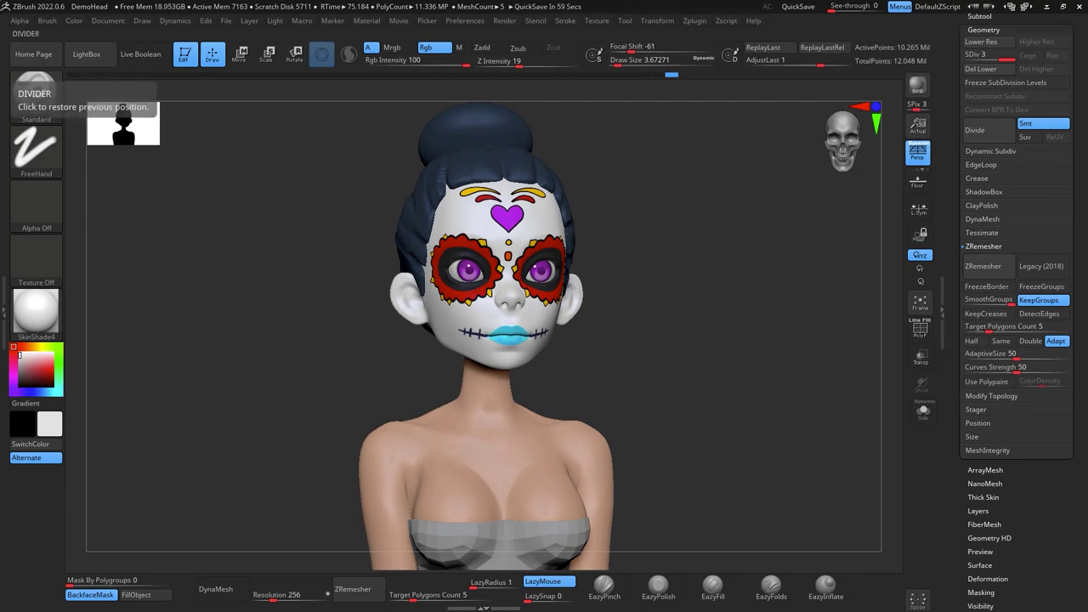
# Add soft grey shading around the ear with Rgb Intensity 19 and draw size about 68
pyautogui.moveTo(753, 320); pyautogui.dragTo(790, 311)
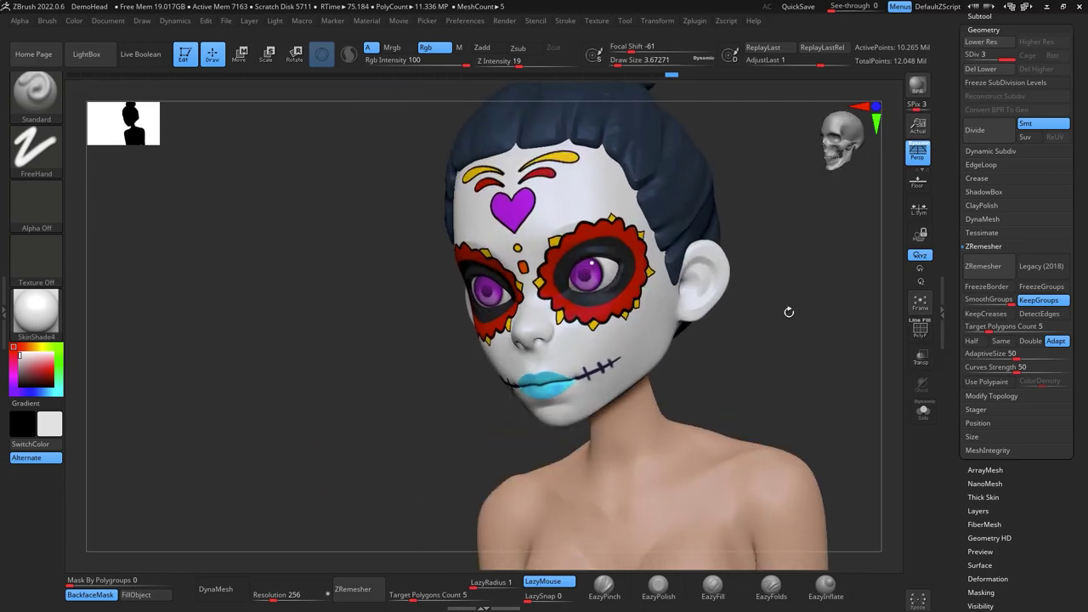
pyautogui.press('space')
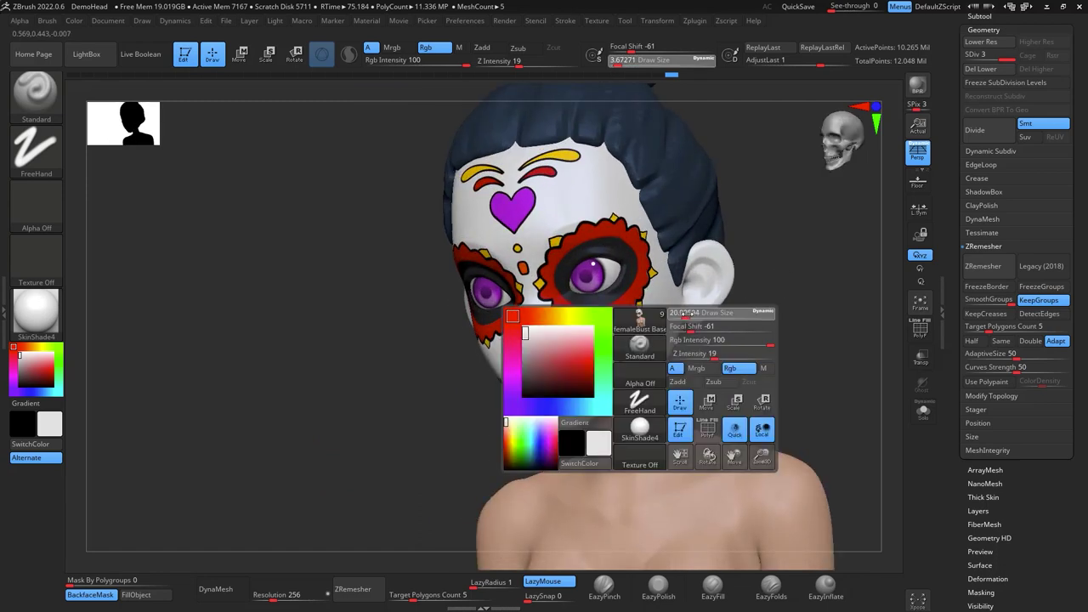
pyautogui.moveTo(698, 313); pyautogui.dragTo(697, 312)
pyautogui.click(410, 60)
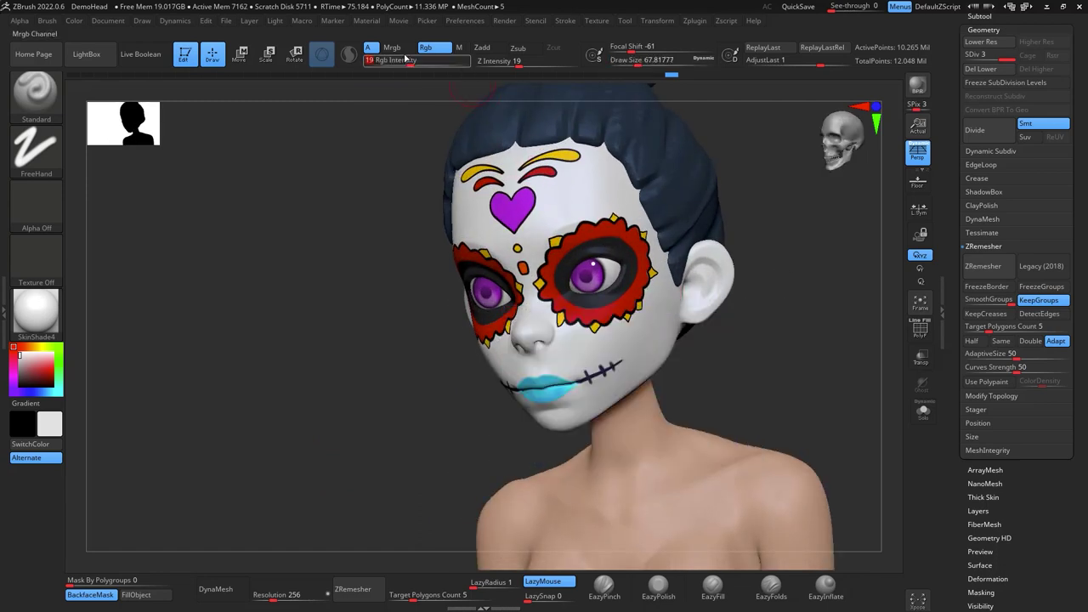
pyautogui.moveTo(23, 357); pyautogui.dragTo(20, 363)
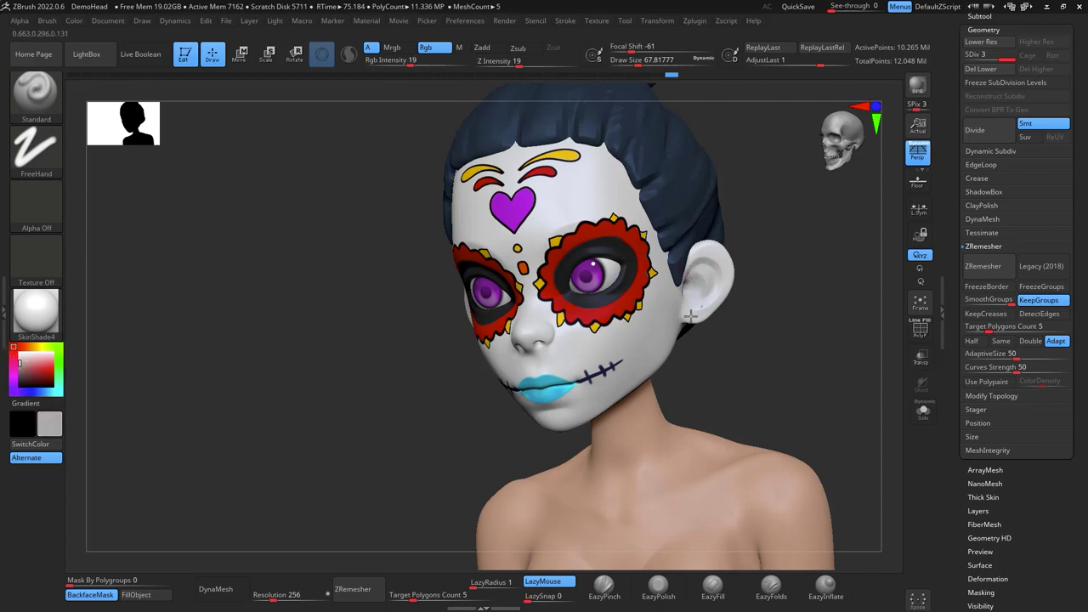
pyautogui.moveTo(753, 296); pyautogui.dragTo(821, 357)
# Shade around the nostrils with a darker grey and draw size about 17
pyautogui.press('space')
pyautogui.moveTo(613, 213); pyautogui.dragTo(593, 213)
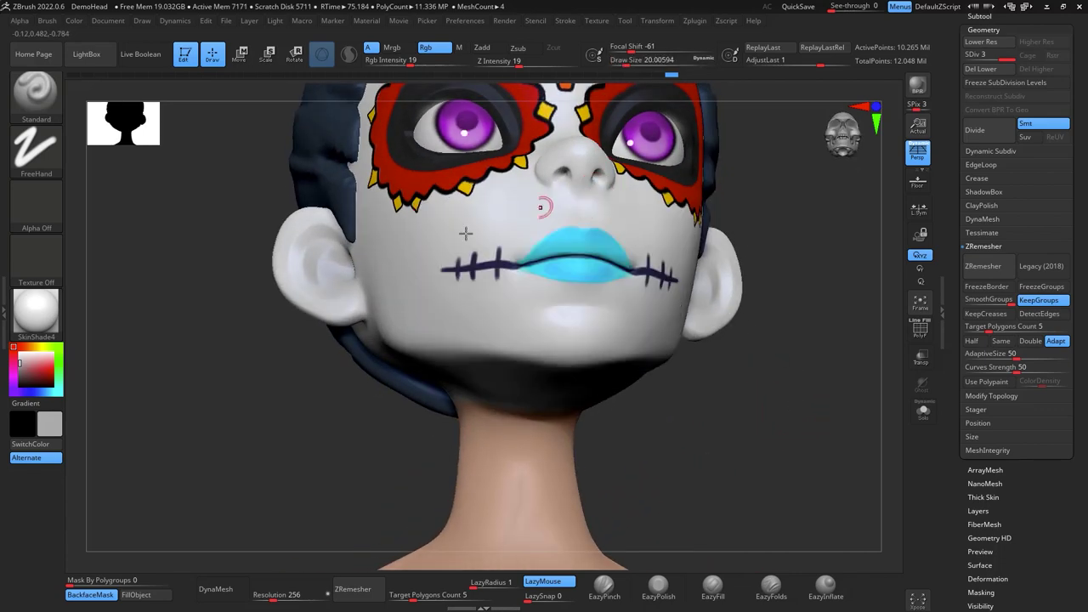
pyautogui.press('space')
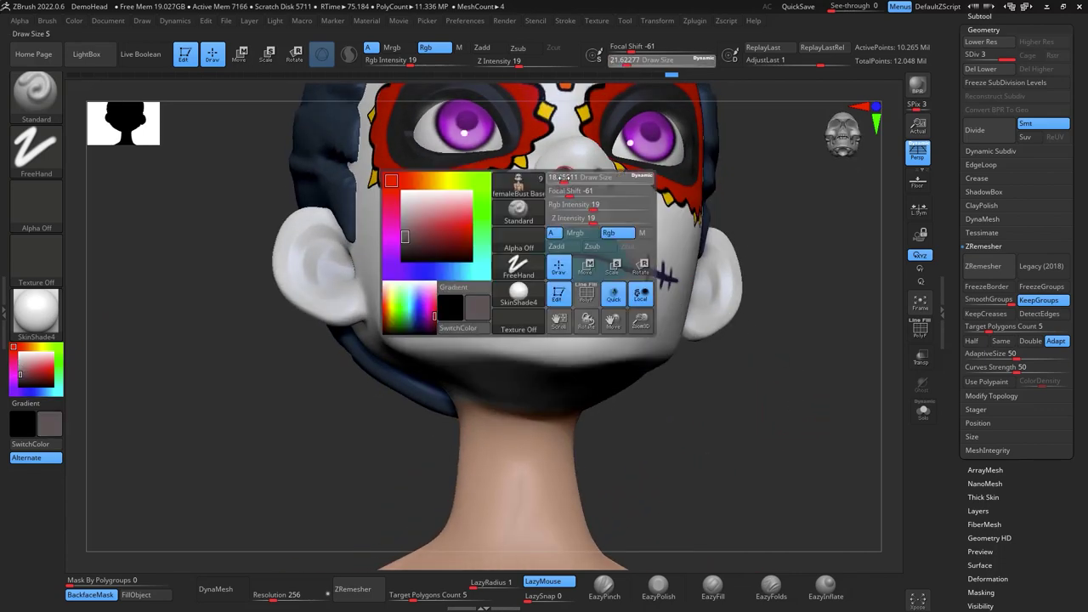
pyautogui.moveTo(565, 177); pyautogui.dragTo(562, 178)
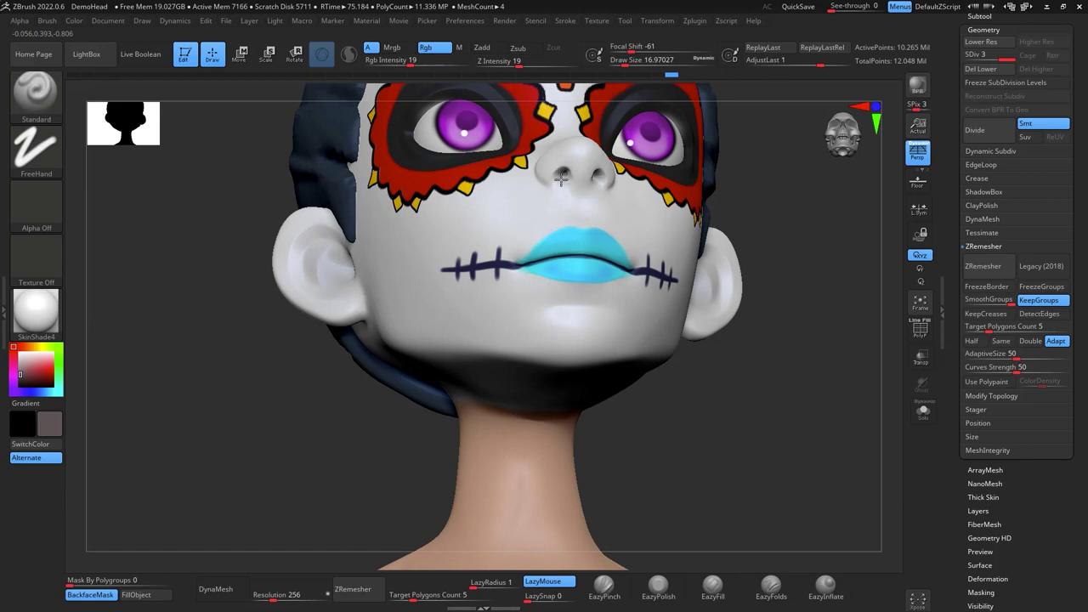
pyautogui.keyDown('shift'); pyautogui.moveTo(736, 328); pyautogui.dragTo(733, 354); pyautogui.keyUp('shift')
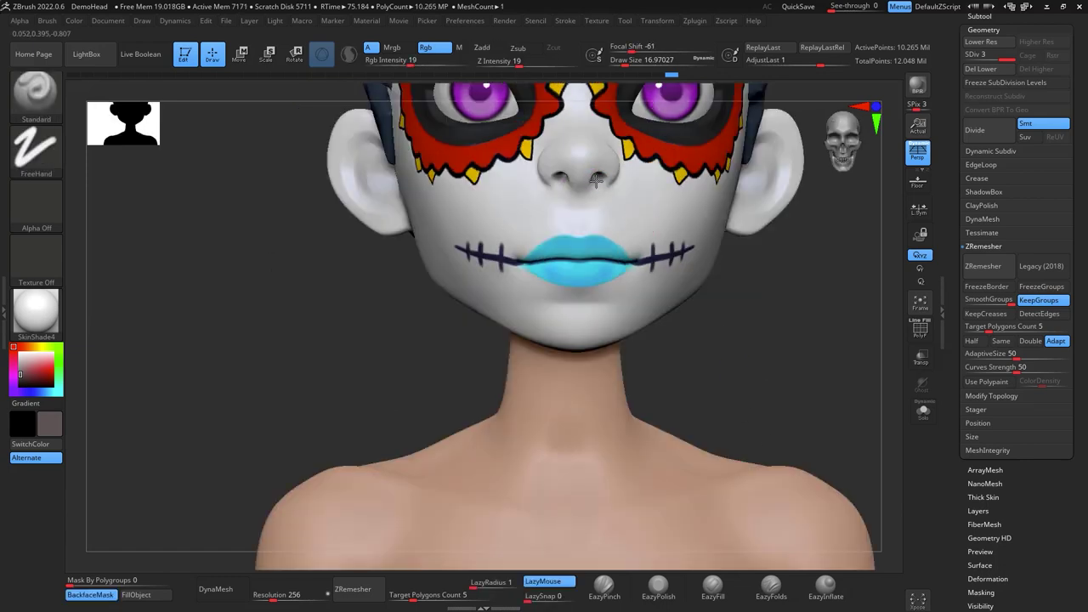
# Choose pink and paint a soft blush on the upper chest with draw size about 87
pyautogui.keyDown('alt'); pyautogui.moveTo(766, 359); pyautogui.dragTo(753, 392); pyautogui.keyUp('alt')
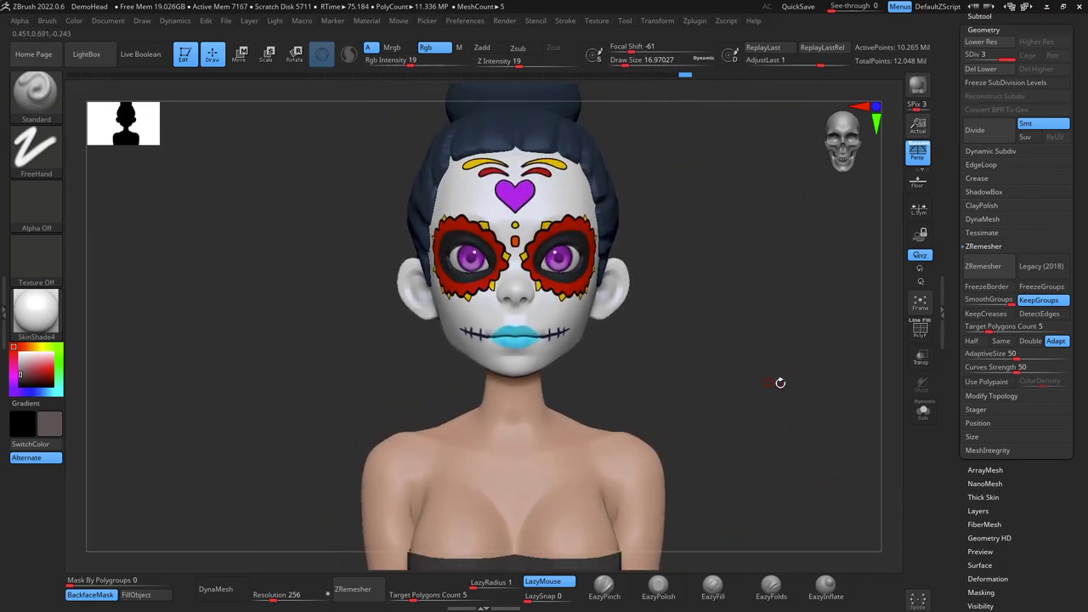
pyautogui.moveTo(791, 333); pyautogui.dragTo(794, 348)
pyautogui.keyDown('alt'); pyautogui.moveTo(788, 374); pyautogui.dragTo(859, 365); pyautogui.keyUp('alt')
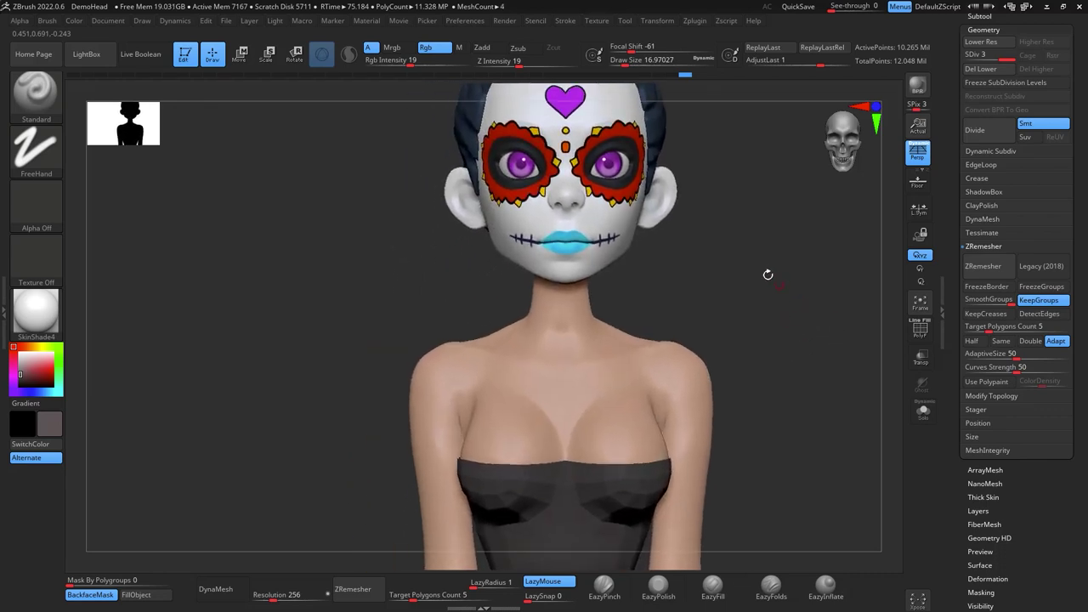
pyautogui.moveTo(32, 364); pyautogui.dragTo(43, 361)
pyautogui.press('space')
pyautogui.moveTo(677, 362); pyautogui.dragTo(689, 363)
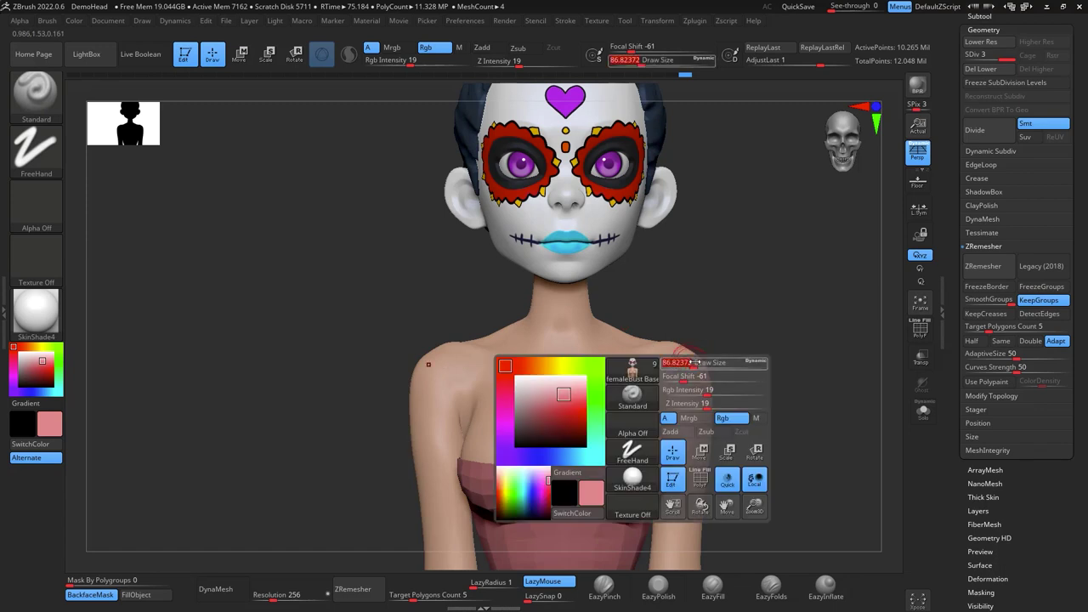
pyautogui.moveTo(612, 404); pyautogui.dragTo(581, 444)
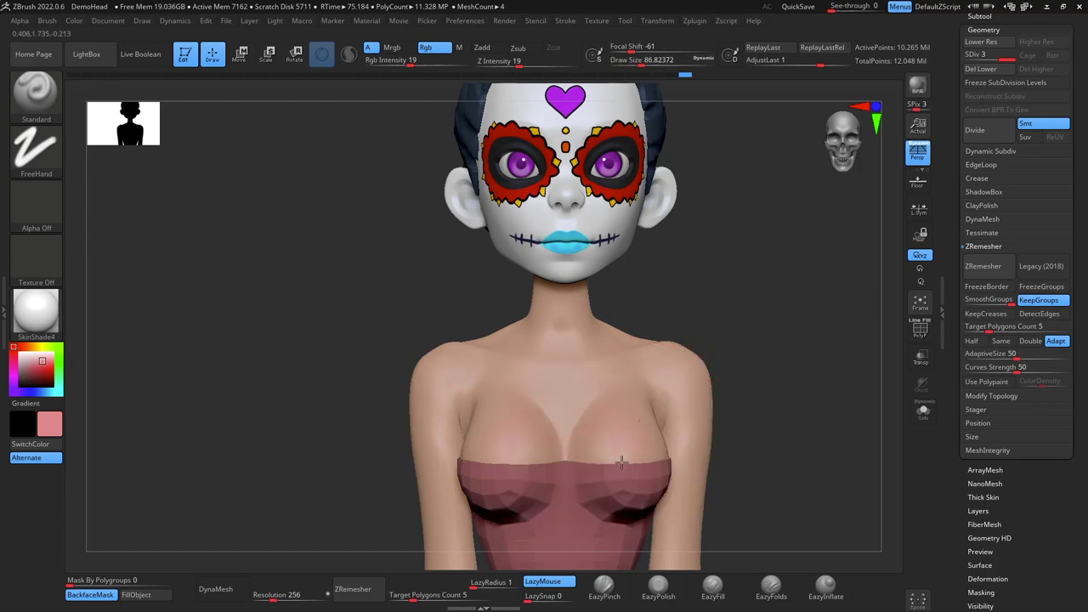
# Add pink blush to the shoulders, upper arms and chest with draw size about 132
pyautogui.moveTo(680, 322); pyautogui.dragTo(723, 308)
pyautogui.press('space')
pyautogui.moveTo(474, 394); pyautogui.dragTo(448, 393)
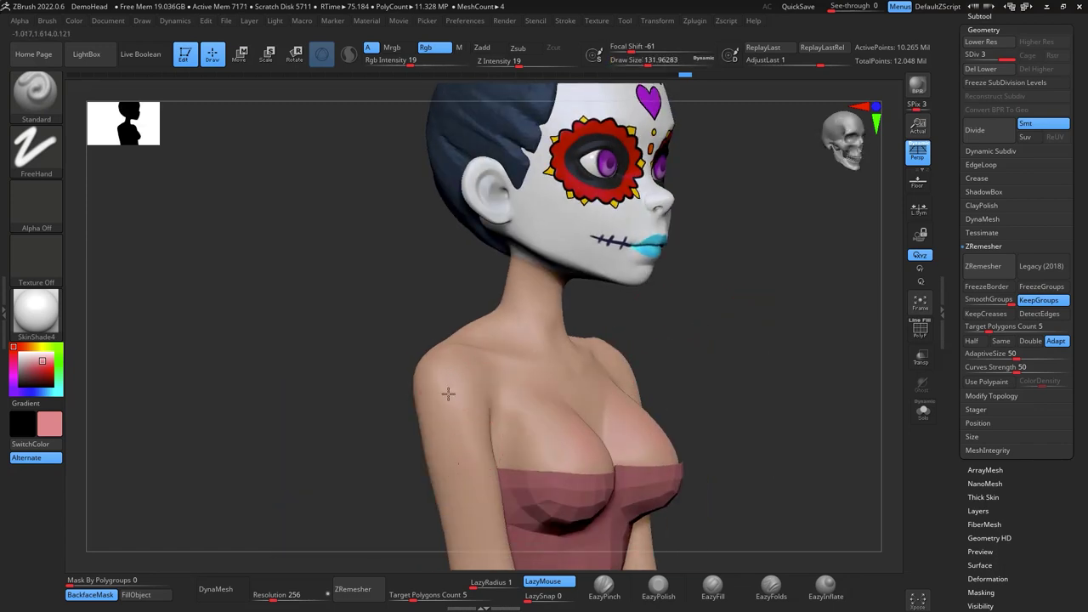
pyautogui.moveTo(698, 312); pyautogui.dragTo(729, 394, button='right')
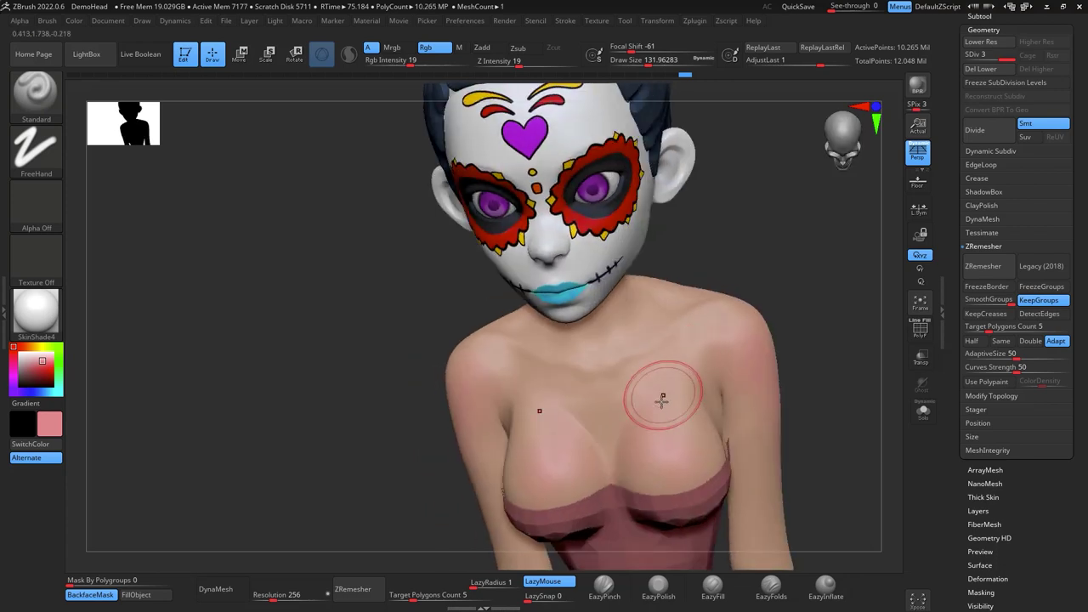
pyautogui.moveTo(632, 338); pyautogui.dragTo(668, 316)
pyautogui.moveTo(693, 297); pyautogui.dragTo(773, 236, button='right')
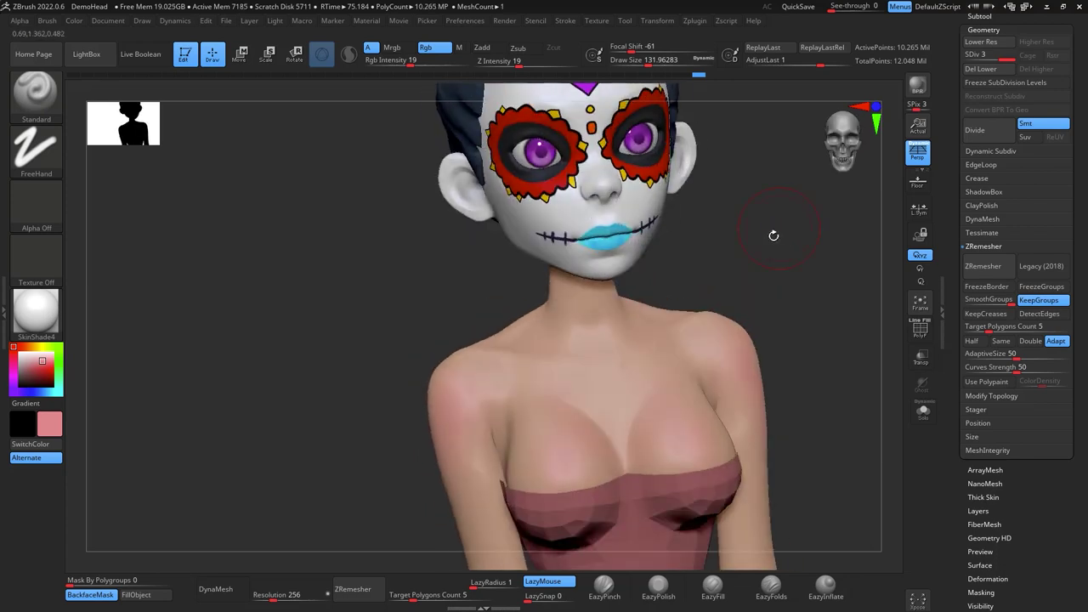
# Sample the skin tone, darken it to brown, and shade the chest contours and the neck under the chin
pyautogui.press('c')
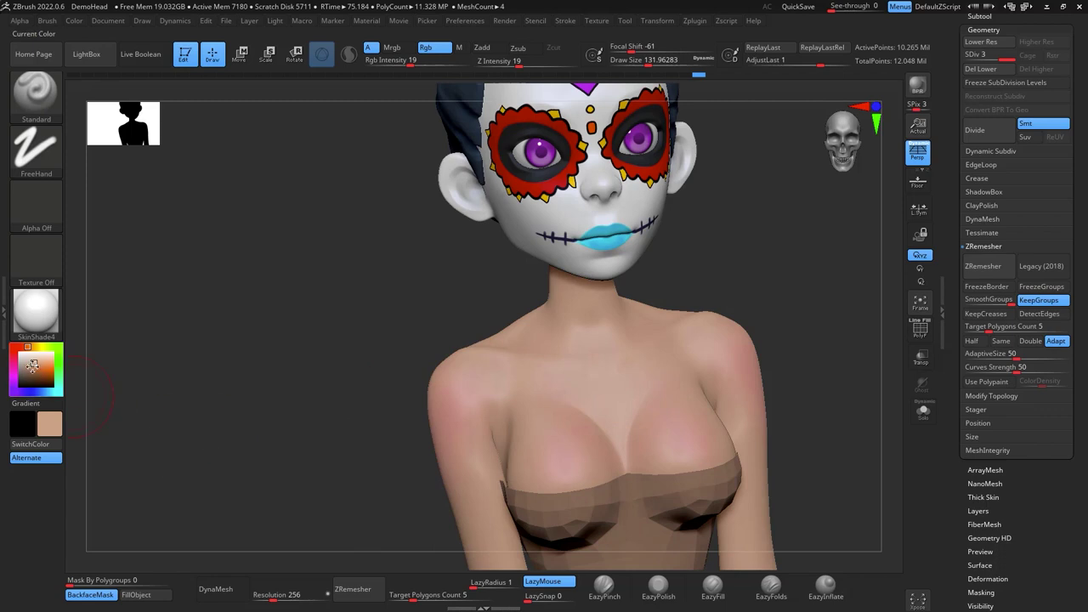
pyautogui.moveTo(32, 366); pyautogui.dragTo(31, 372)
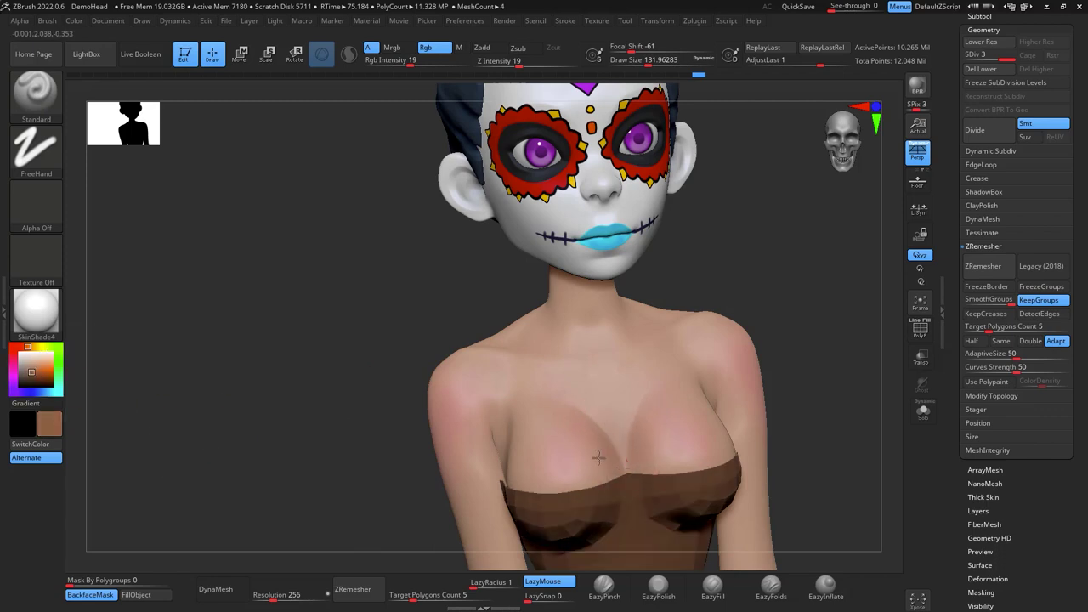
pyautogui.moveTo(728, 429); pyautogui.dragTo(731, 433)
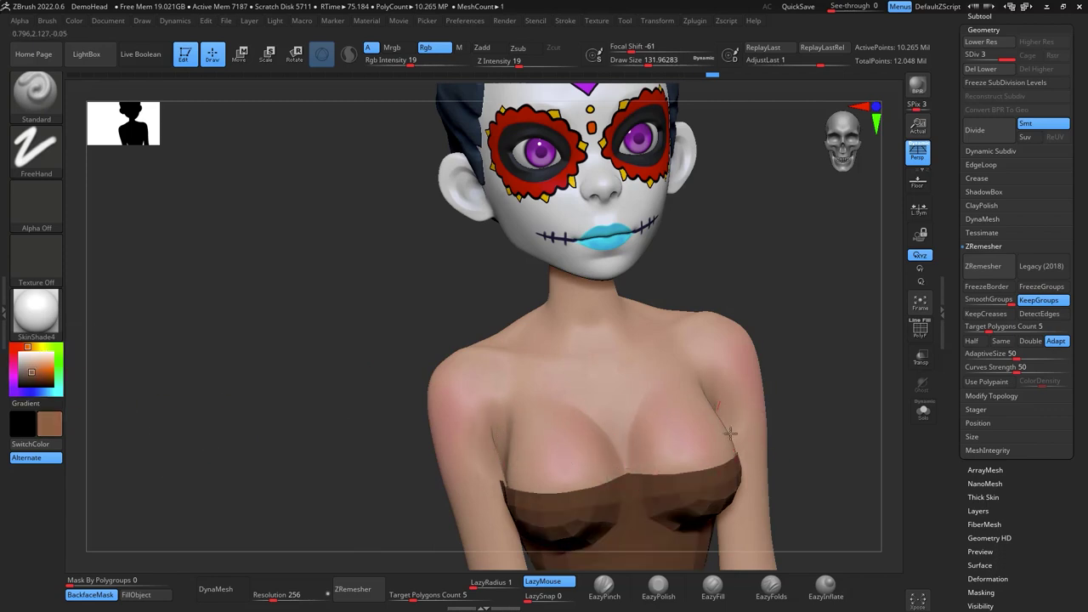
pyautogui.moveTo(619, 416)
pyautogui.mouseDown()
pyautogui.moveTo(606, 454)
pyautogui.moveTo(582, 411)
pyautogui.mouseUp()
pyautogui.moveTo(568, 336)
pyautogui.mouseDown()
pyautogui.moveTo(597, 356)
pyautogui.moveTo(581, 347)
pyautogui.mouseUp()
pyautogui.moveTo(537, 327); pyautogui.dragTo(585, 287)
pyautogui.moveTo(746, 233)
pyautogui.mouseDown()
pyautogui.moveTo(788, 241)
pyautogui.moveTo(790, 201)
pyautogui.mouseUp()
# Sample the lighter skin tone and softly blend it over the chest, neck and shoulders with Rgb Intensity 14 and draw size about 212
pyautogui.press('c')
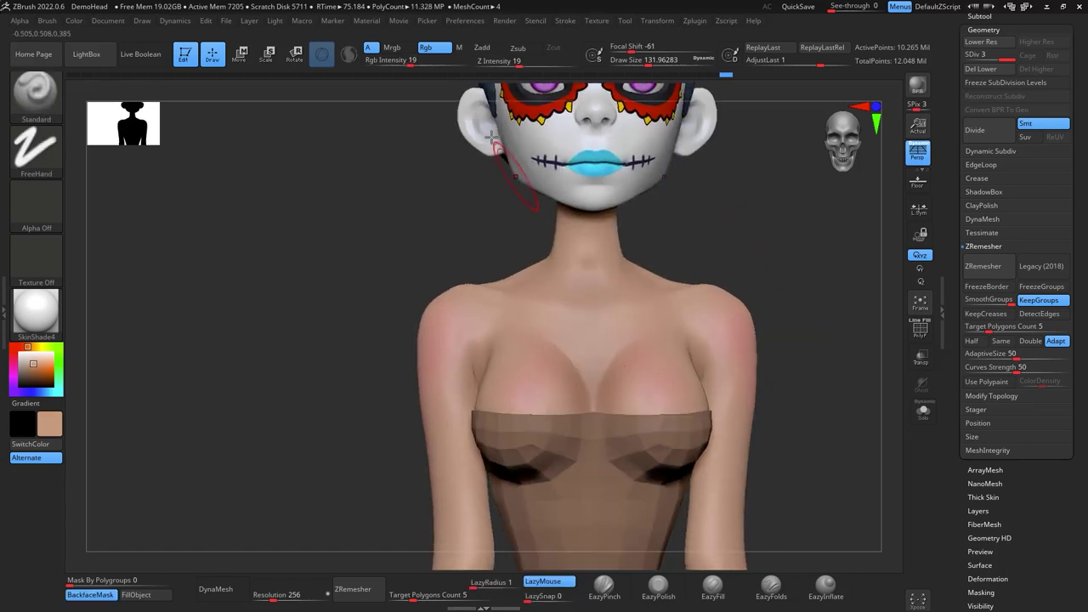
pyautogui.click(405, 61)
pyautogui.press('space')
pyautogui.moveTo(653, 377); pyautogui.dragTo(661, 376)
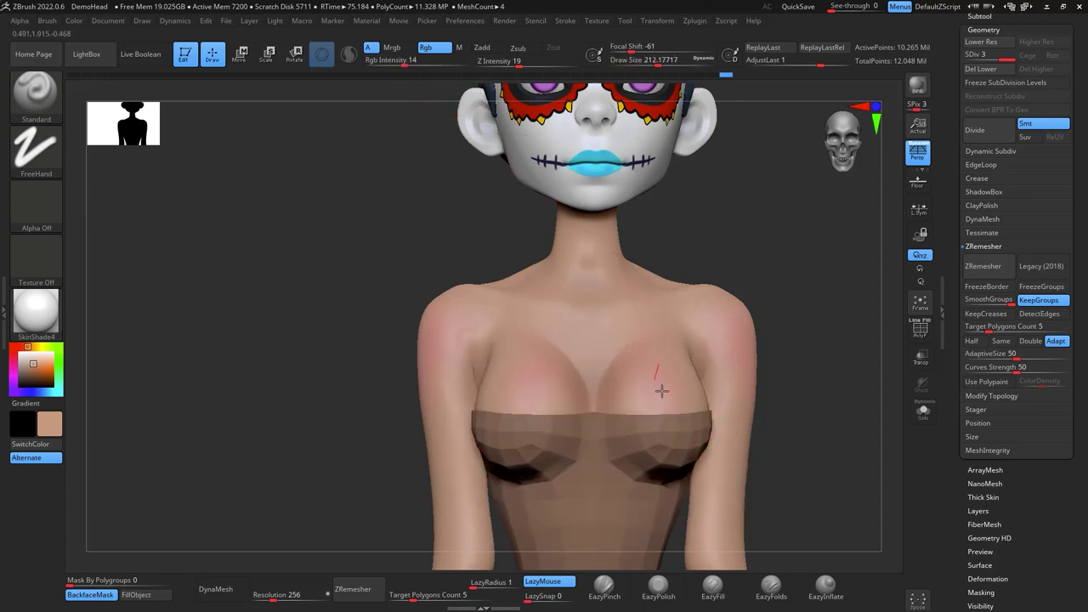
pyautogui.moveTo(740, 383); pyautogui.dragTo(669, 331)
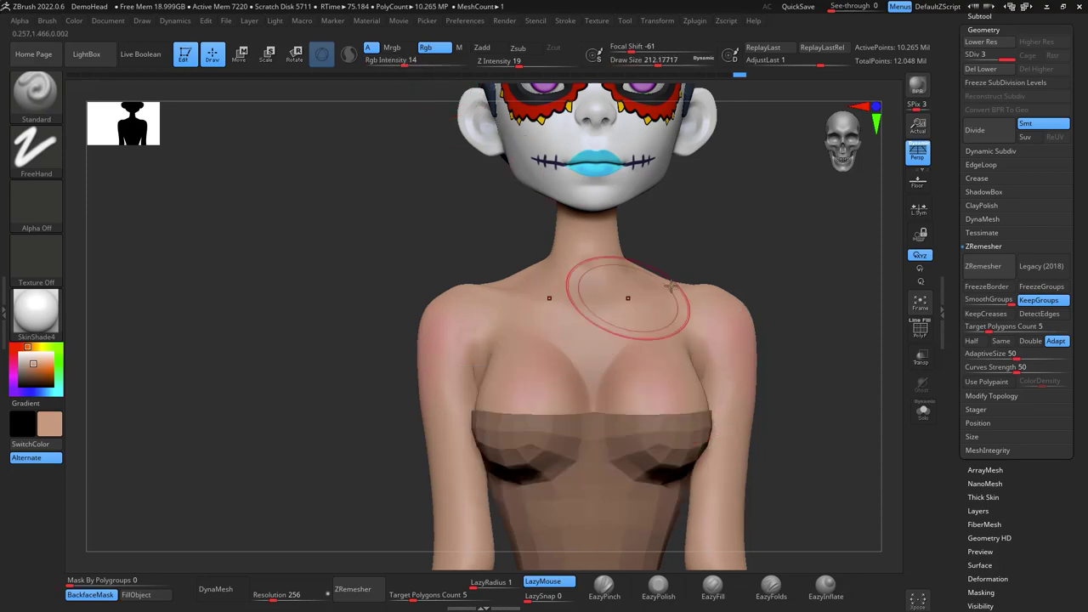
pyautogui.moveTo(663, 247); pyautogui.dragTo(732, 250)
pyautogui.moveTo(452, 381); pyautogui.dragTo(450, 411)
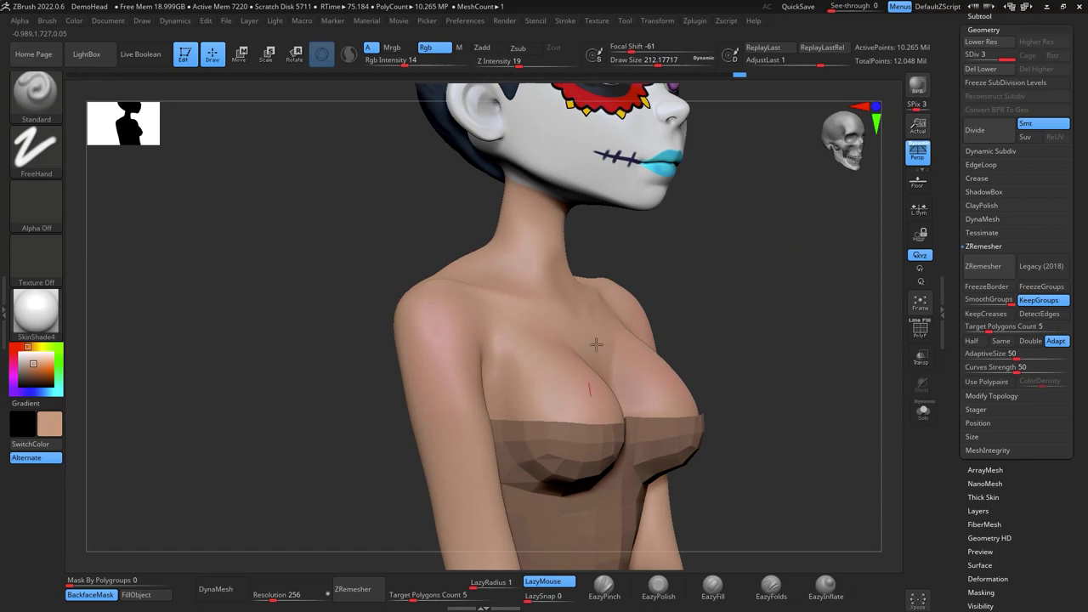
pyautogui.moveTo(810, 296); pyautogui.dragTo(738, 342)
pyautogui.moveTo(683, 417); pyautogui.dragTo(747, 348)
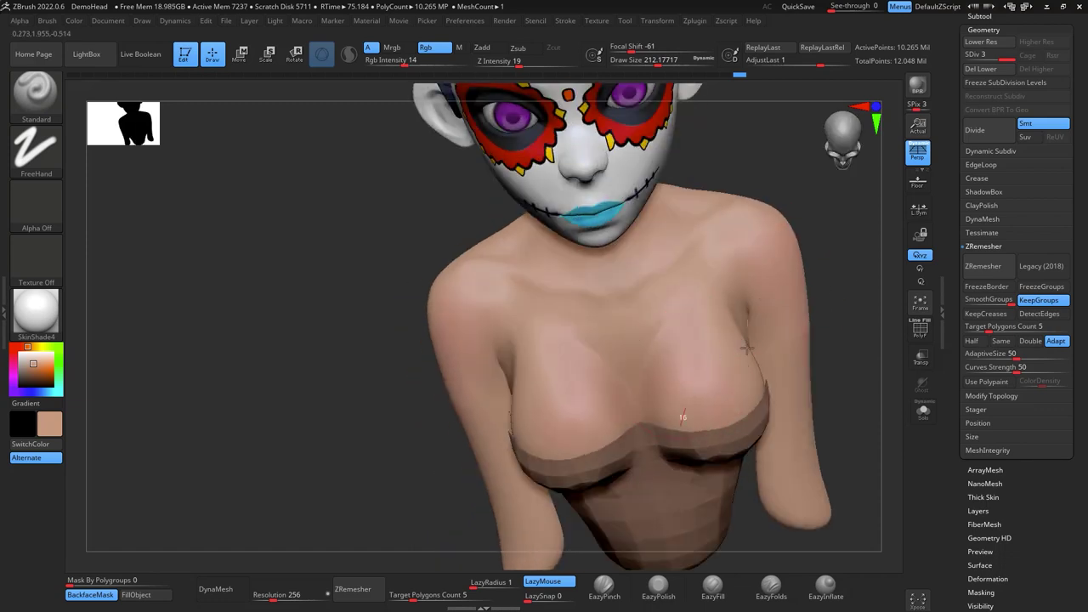
pyautogui.keyDown('shift'); pyautogui.moveTo(816, 238); pyautogui.dragTo(784, 311); pyautogui.keyUp('shift')
# Make the subtool named original the active subtool
pyautogui.moveTo(788, 360)
pyautogui.mouseDown()
pyautogui.moveTo(808, 360)
pyautogui.moveTo(756, 364)
pyautogui.moveTo(765, 373)
pyautogui.moveTo(789, 291)
pyautogui.moveTo(781, 380)
pyautogui.moveTo(793, 317)
pyautogui.moveTo(801, 345)
pyautogui.moveTo(765, 355)
pyautogui.moveTo(891, 195)
pyautogui.mouseUp()
pyautogui.moveTo(987, 19); pyautogui.dragTo(986, 17)
pyautogui.click(982, 16)
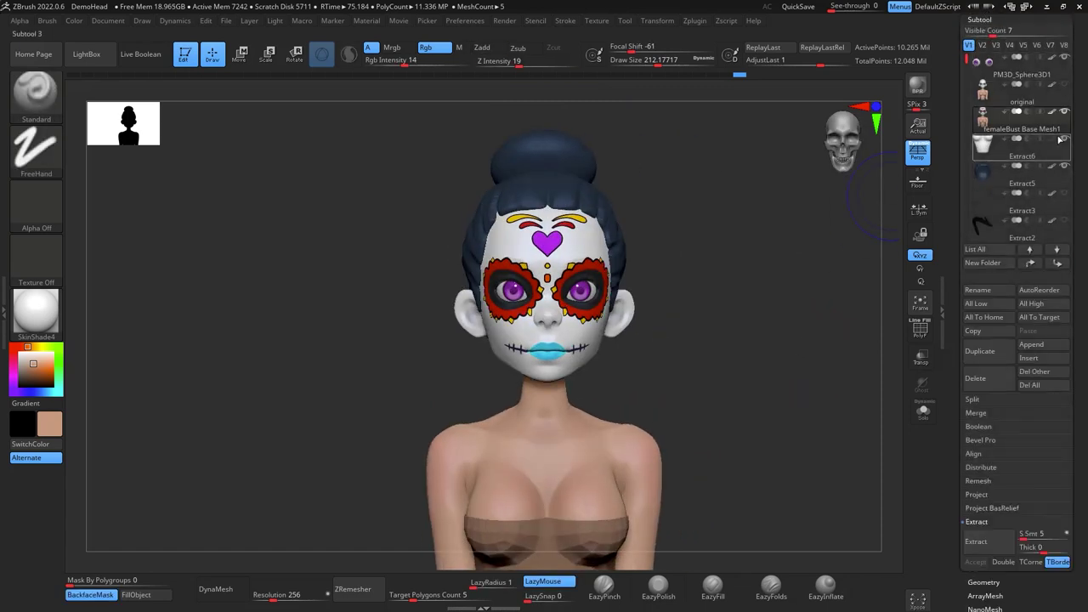
pyautogui.click(1058, 112)
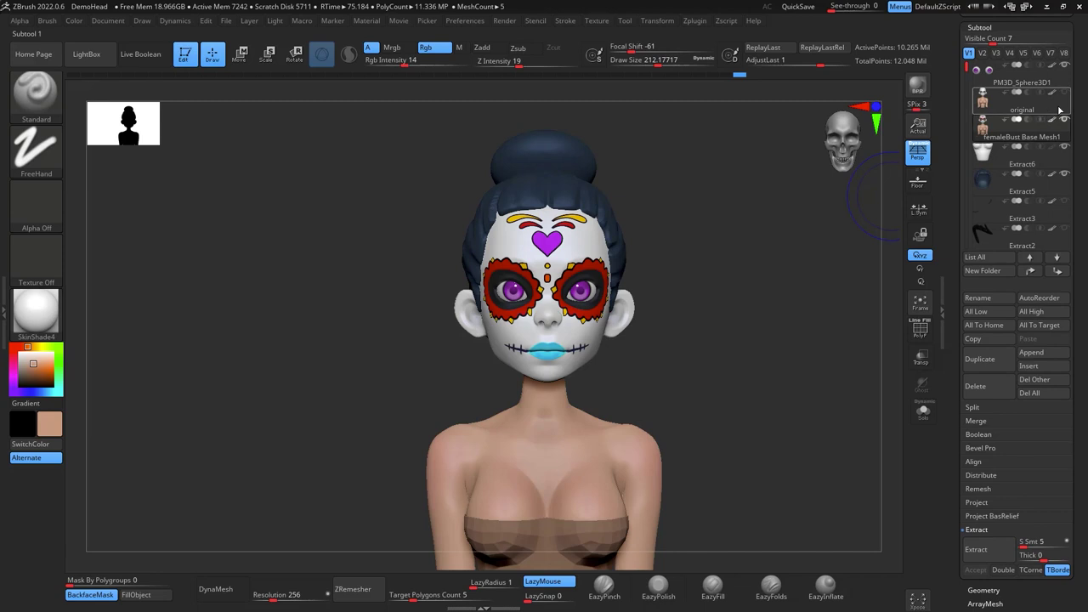
pyautogui.moveTo(1060, 113)
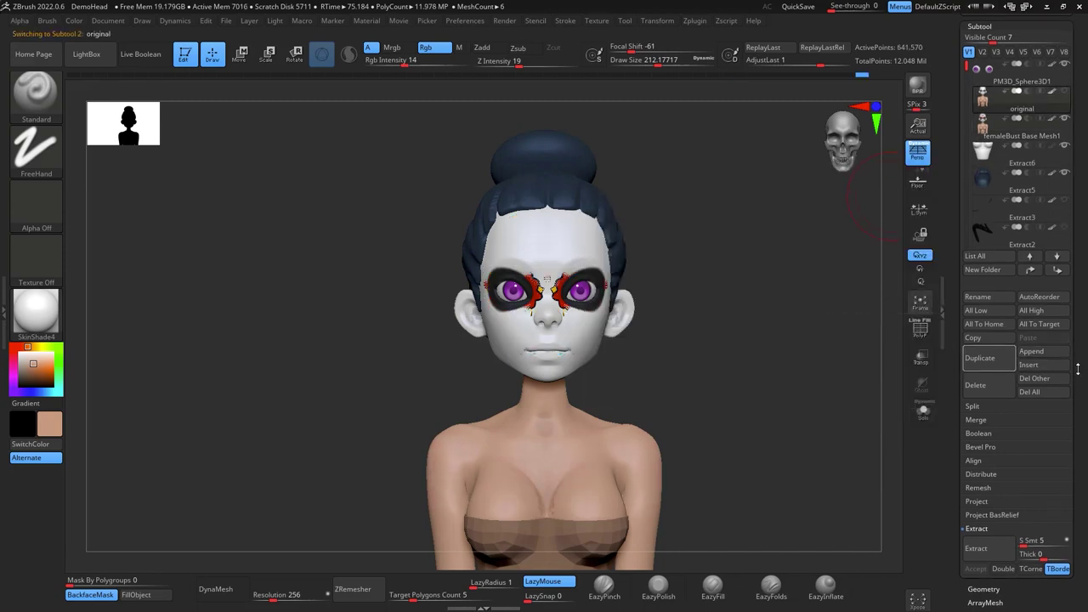
# Lower the original subtool to subdivision level 1 and delete its higher subdivision levels
pyautogui.moveTo(1078, 374); pyautogui.dragTo(1068, 313)
pyautogui.scroll(-3, 1057, 344)
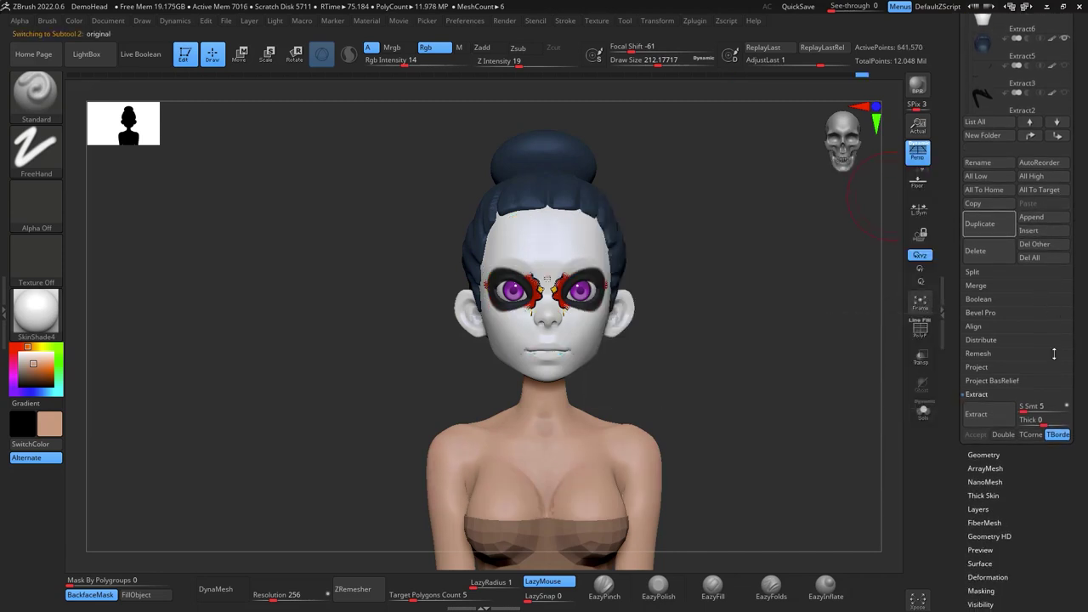
pyautogui.click(984, 455)
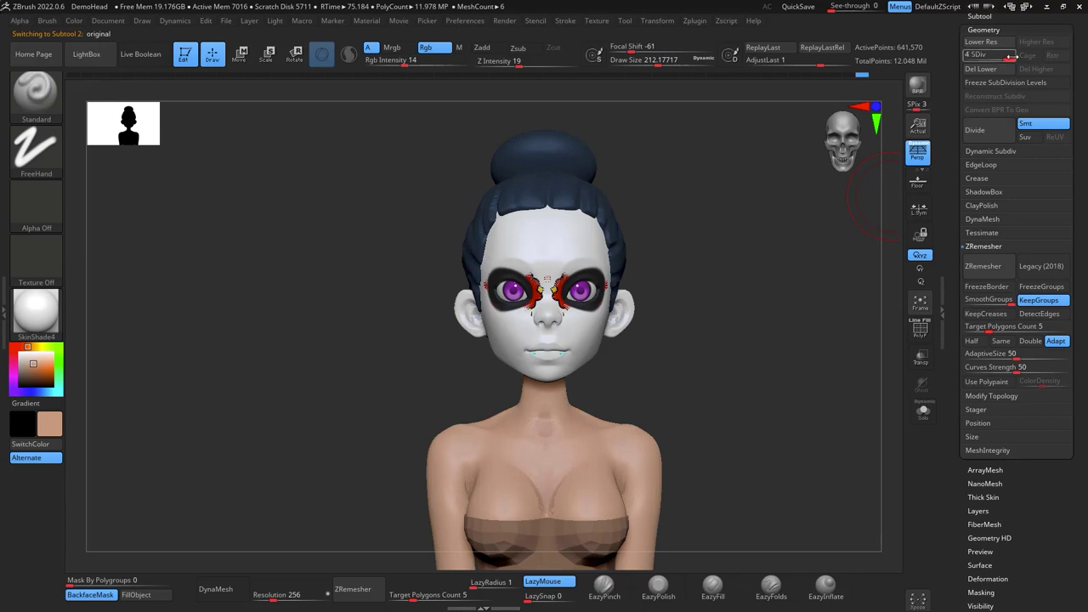
pyautogui.click(981, 58)
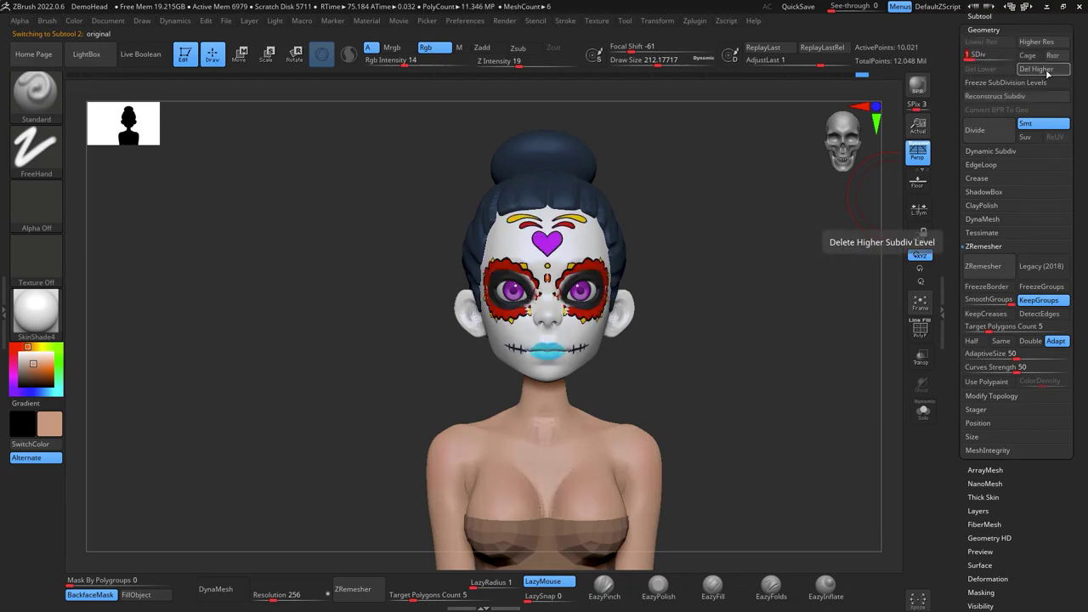
pyautogui.click(1050, 71)
# Leave only the original and femaleBust Base Mesh1 subtools visible and turn on Solo mode for original
pyautogui.moveTo(1050, 66); pyautogui.dragTo(1042, 311)
pyautogui.click(979, 260)
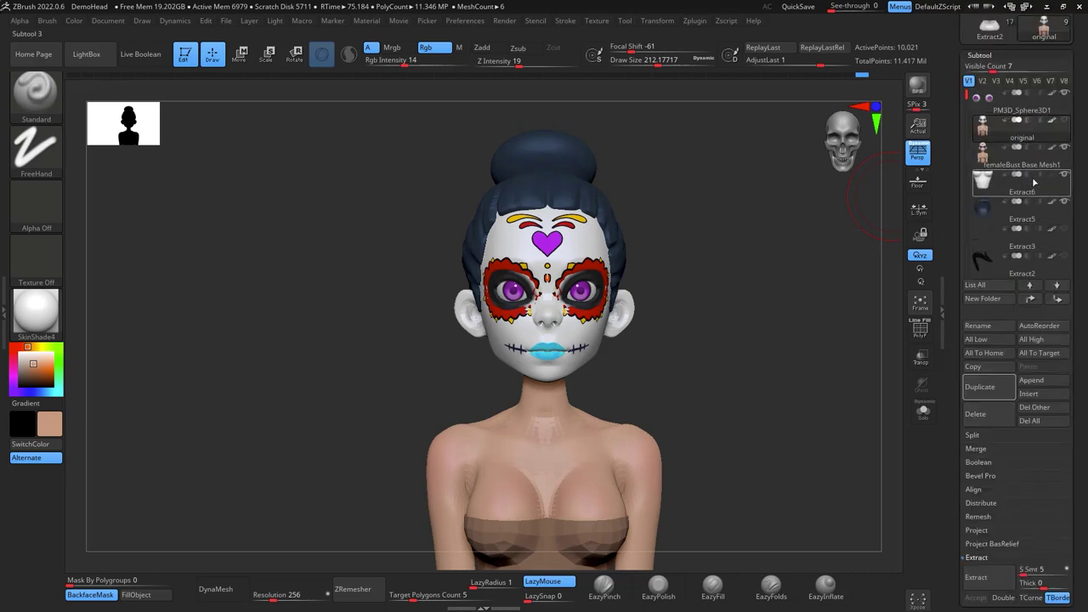
pyautogui.click(1066, 126)
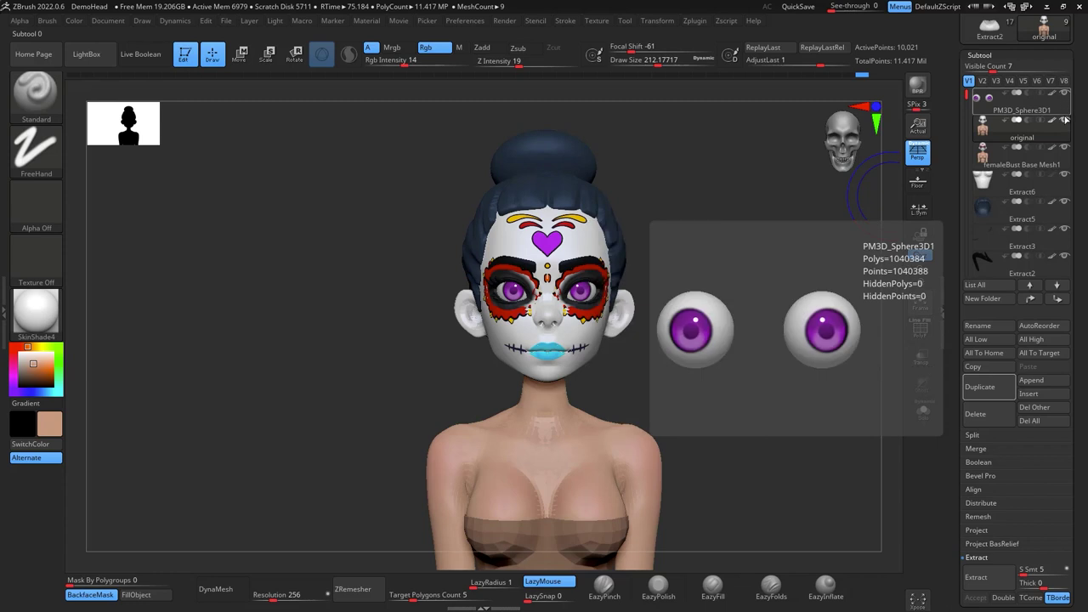
pyautogui.click(1067, 123)
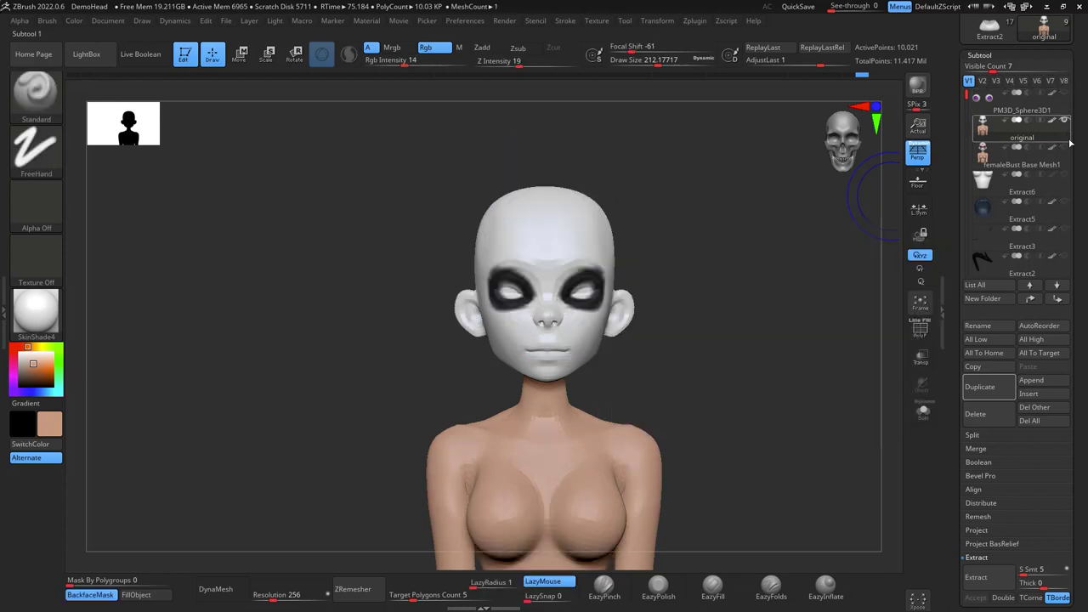
pyautogui.click(1066, 148)
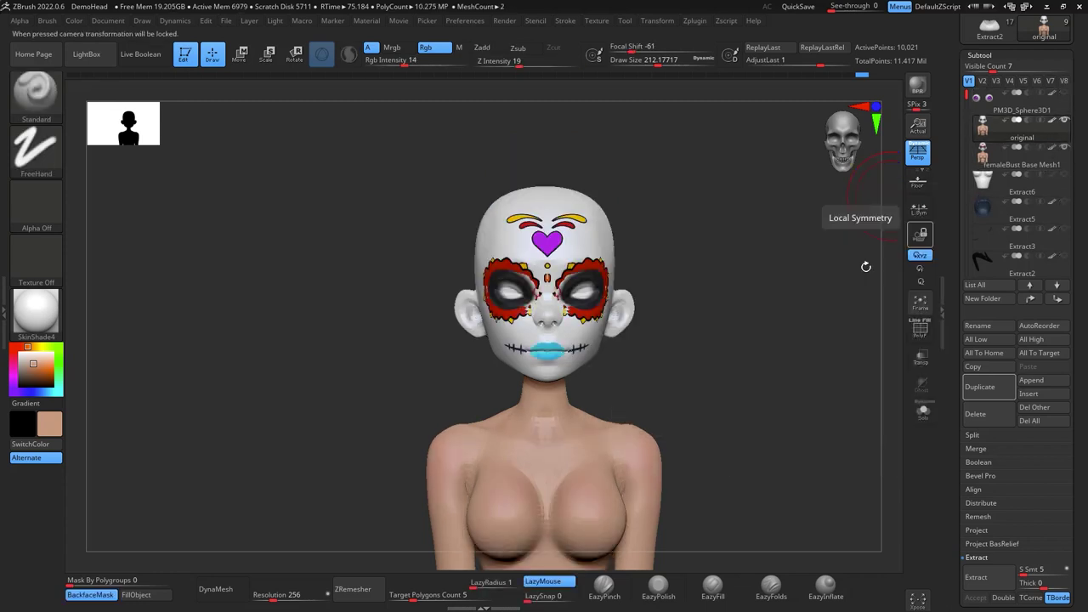
pyautogui.click(923, 412)
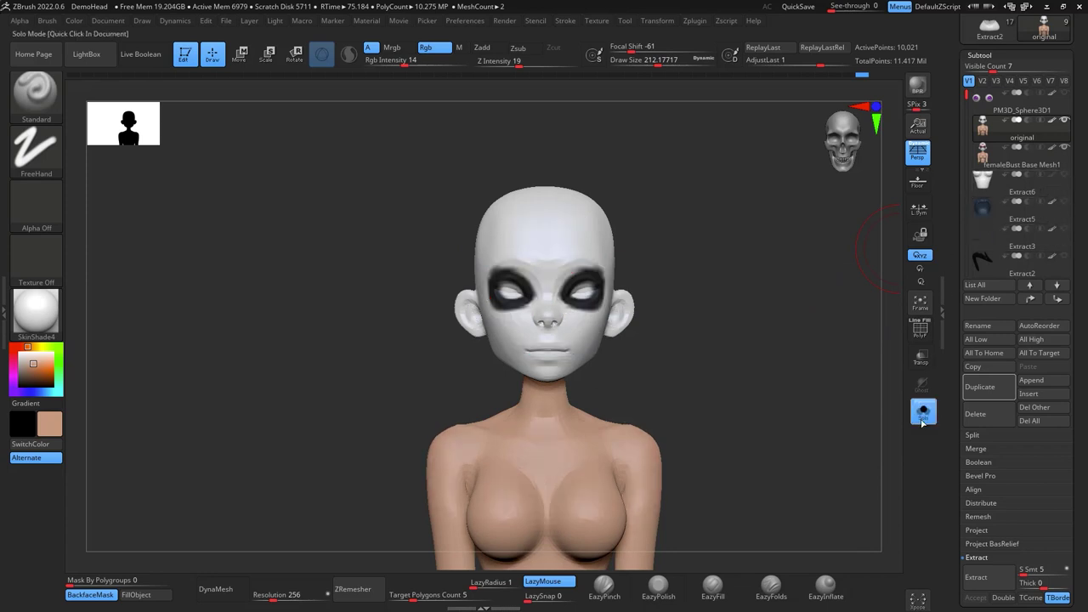
# Subdivide the original mesh step by step, running ProjectAll with Dist 0.02, Geometry and Color at each level
pyautogui.keyDown('alt'); pyautogui.moveTo(809, 396); pyautogui.dragTo(769, 368); pyautogui.keyUp('alt')
pyautogui.hotkey('ctrl', 'd')
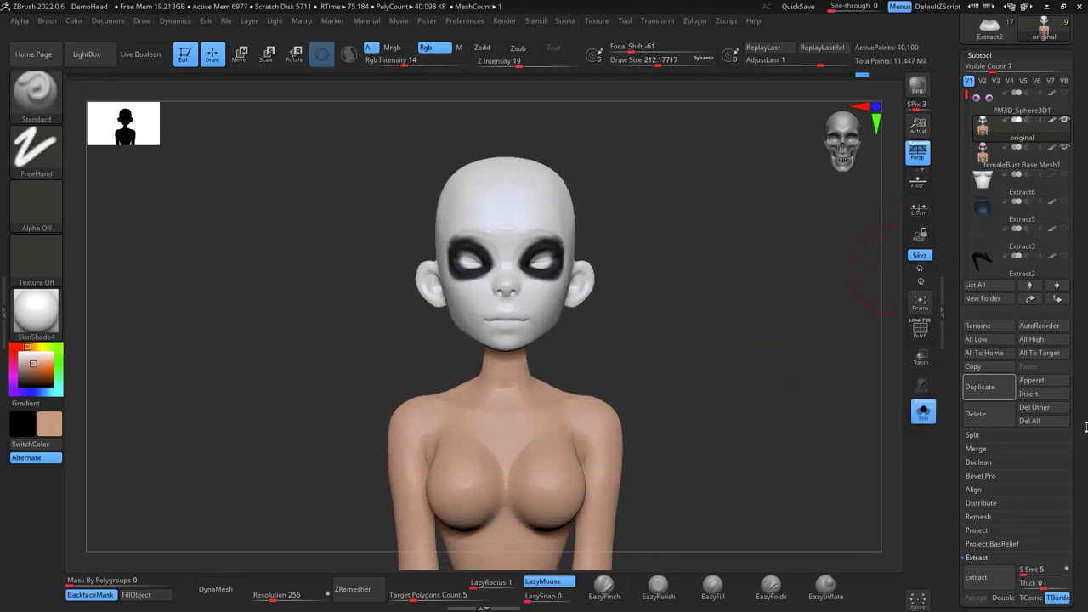
pyautogui.moveTo(1052, 512); pyautogui.dragTo(1051, 384)
pyautogui.click(984, 403)
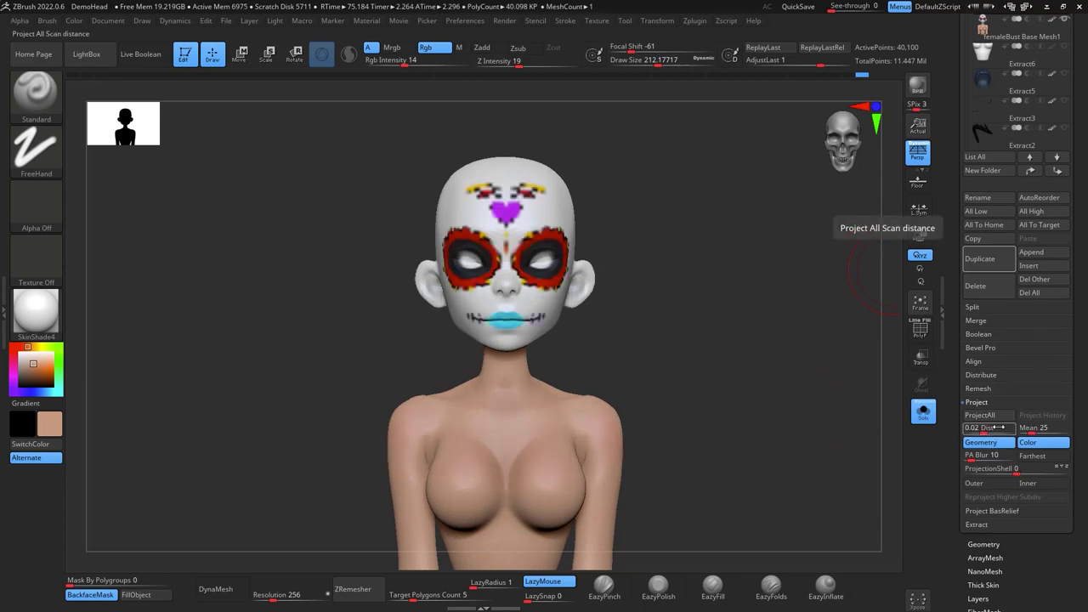
pyautogui.hotkey('ctrl', 'd')
pyautogui.click(992, 416)
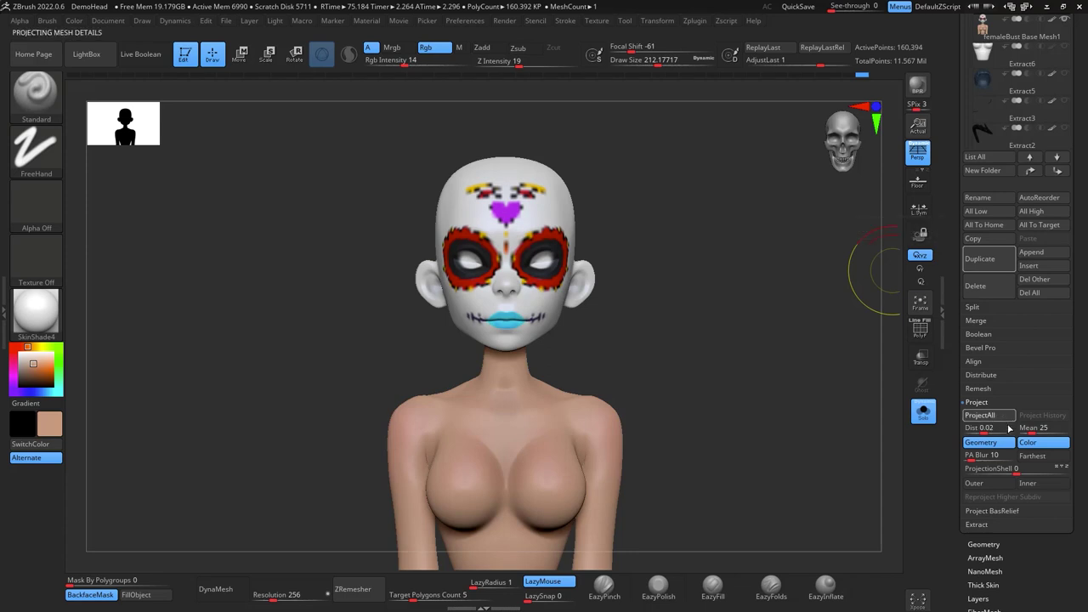
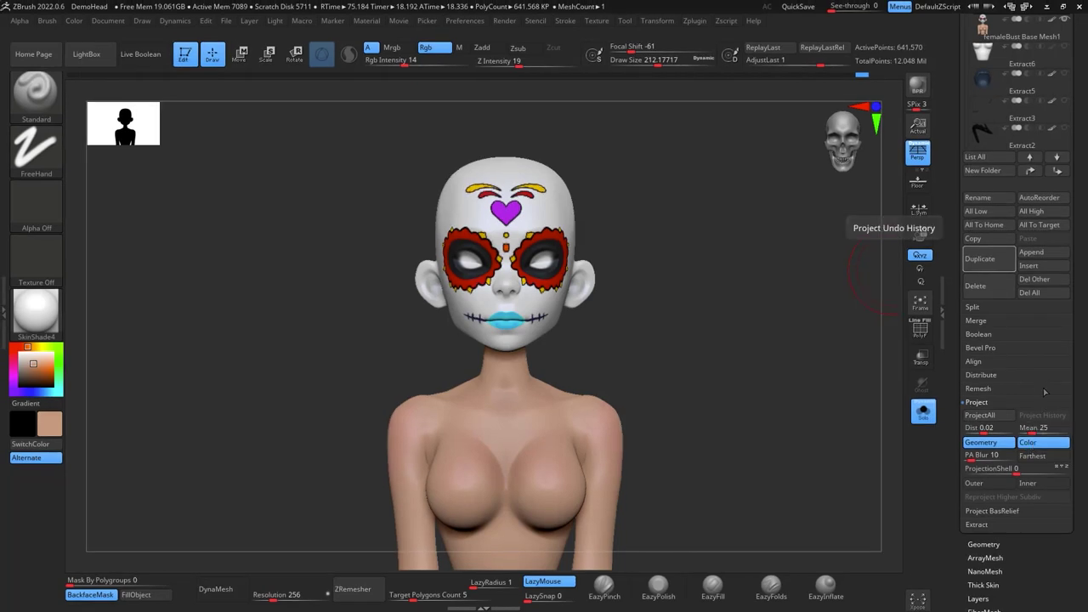
# Subdivide the original mesh two more levels, running ProjectAll after each to sharpen the transferred makeup colours
pyautogui.keyDown('alt'); pyautogui.moveTo(674, 230); pyautogui.dragTo(673, 362); pyautogui.keyUp('alt')
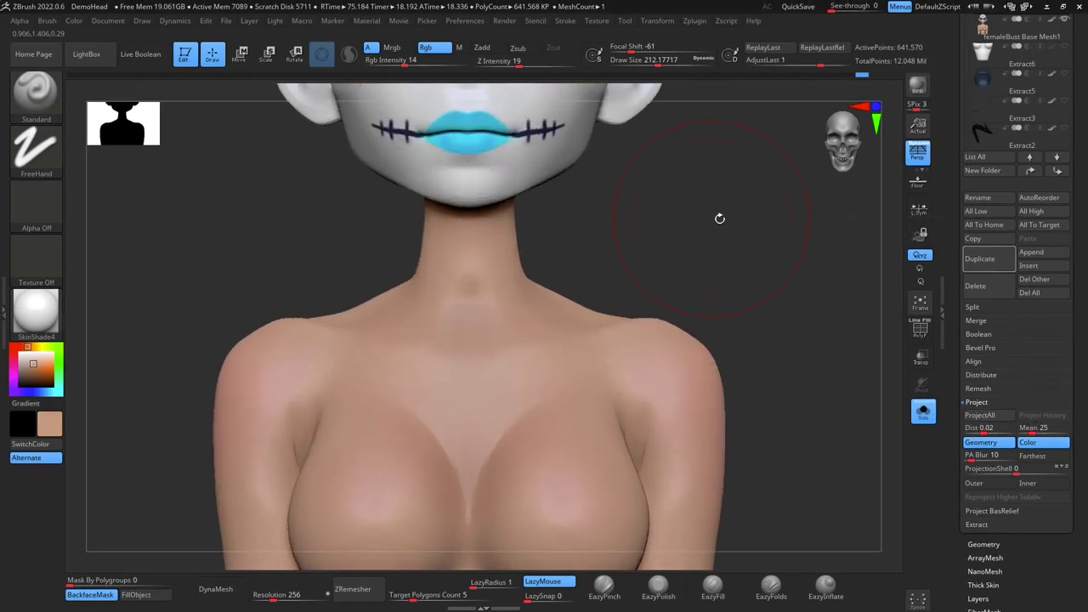
pyautogui.keyDown('alt'); pyautogui.moveTo(719, 219); pyautogui.dragTo(665, 400); pyautogui.keyUp('alt')
pyautogui.keyDown('alt'); pyautogui.moveTo(725, 275); pyautogui.dragTo(756, 216); pyautogui.keyUp('alt')
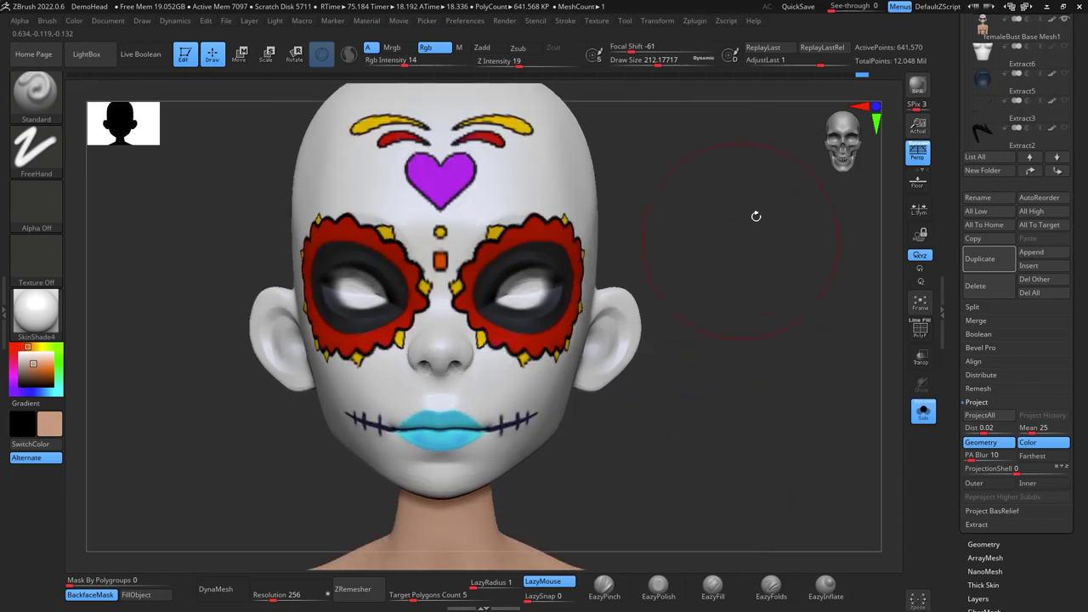
pyautogui.click(1033, 544)
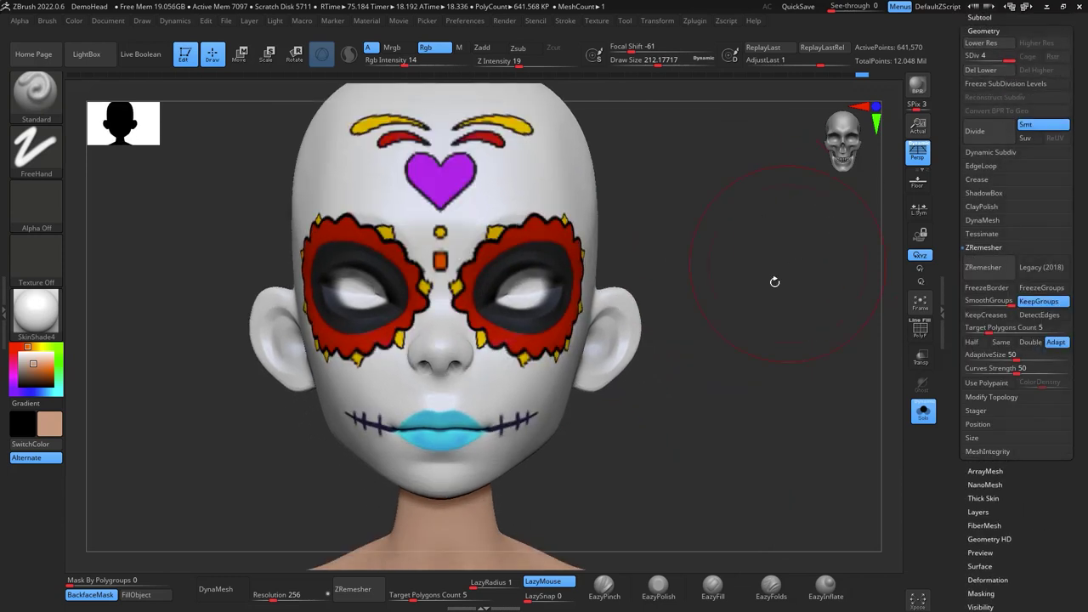
pyautogui.press('ctrl')
pyautogui.hotkey('ctrl', 'd')
pyautogui.moveTo(1077, 95); pyautogui.dragTo(1077, 216)
pyautogui.click(981, 139)
pyautogui.moveTo(1078, 445); pyautogui.dragTo(1078, 327)
pyautogui.click(983, 390)
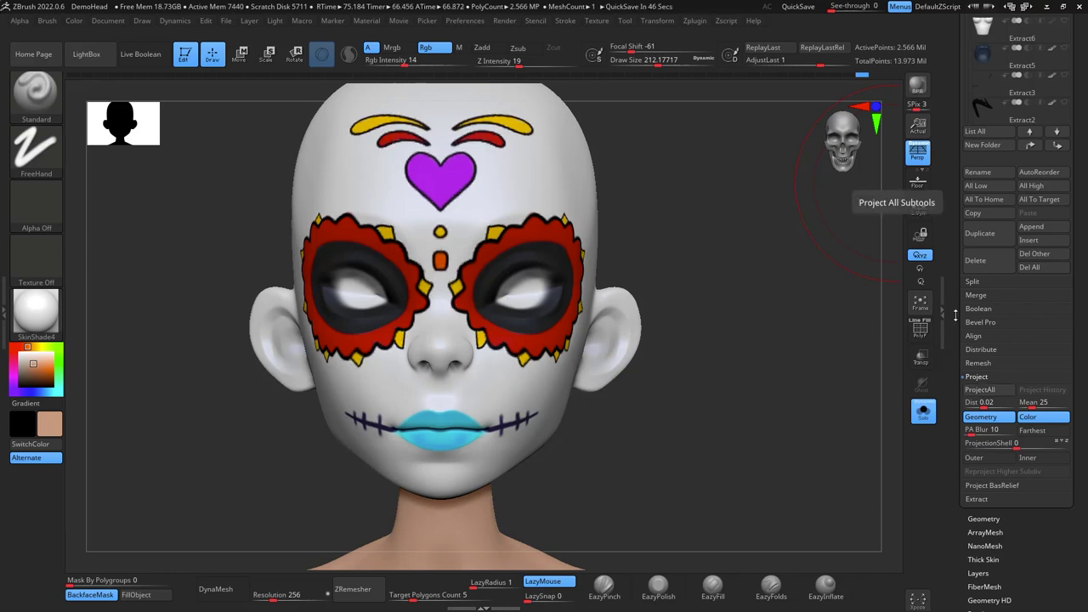
pyautogui.hotkey('ctrl', 'd')
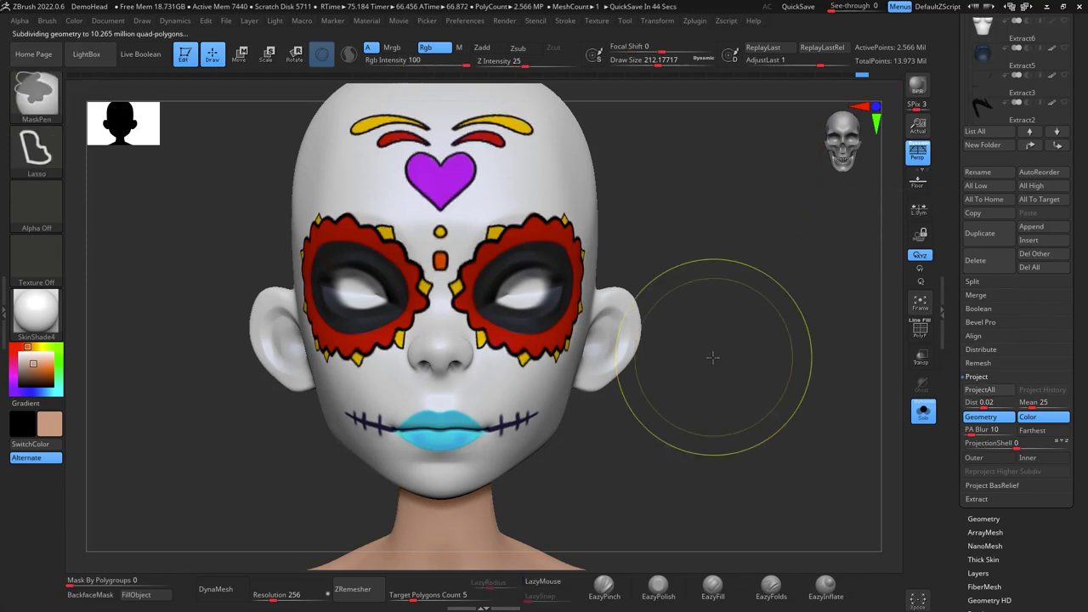
pyautogui.click(996, 390)
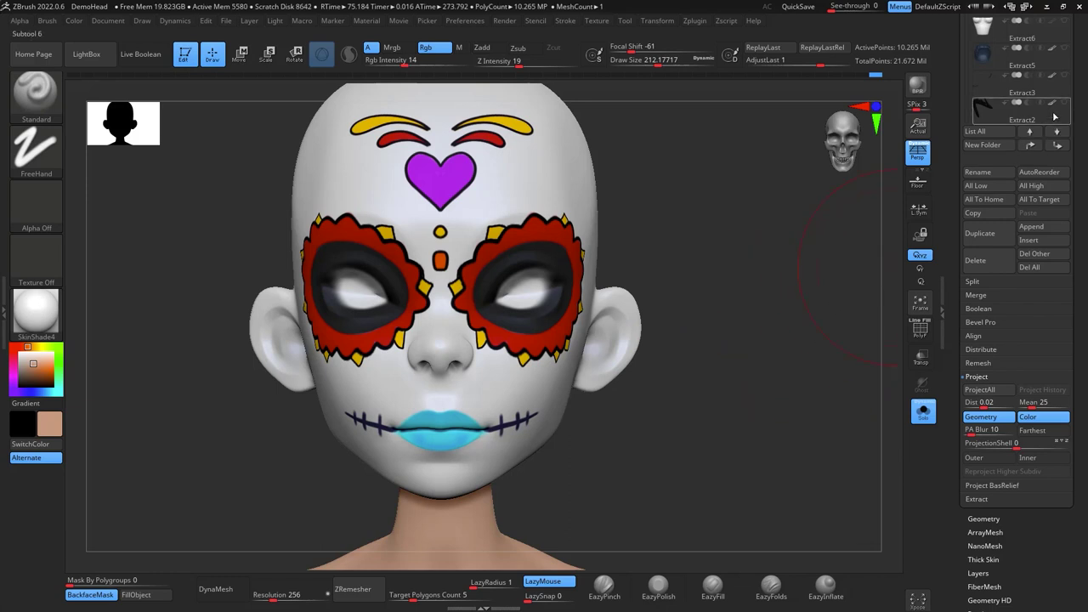
# Turn off Solo mode, show the other subtools again and hide femaleBust Base Mesh1
pyautogui.keyDown('alt'); pyautogui.moveTo(829, 320); pyautogui.dragTo(822, 298); pyautogui.keyUp('alt')
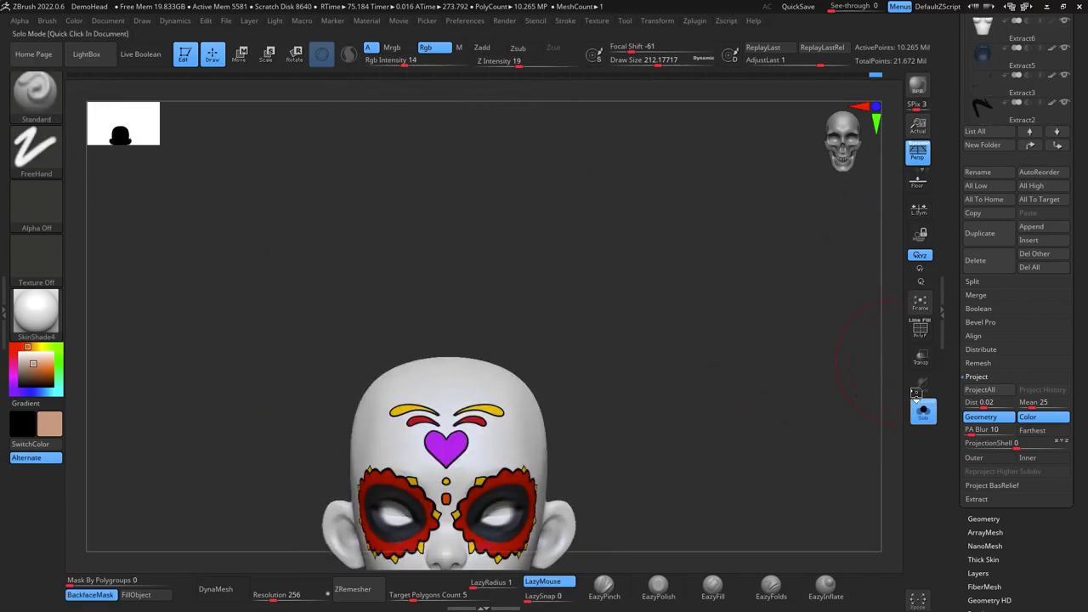
pyautogui.click(921, 408)
pyautogui.keyDown('alt'); pyautogui.moveTo(856, 377); pyautogui.dragTo(868, 228); pyautogui.keyUp('alt')
pyautogui.moveTo(1076, 149); pyautogui.dragTo(1076, 177)
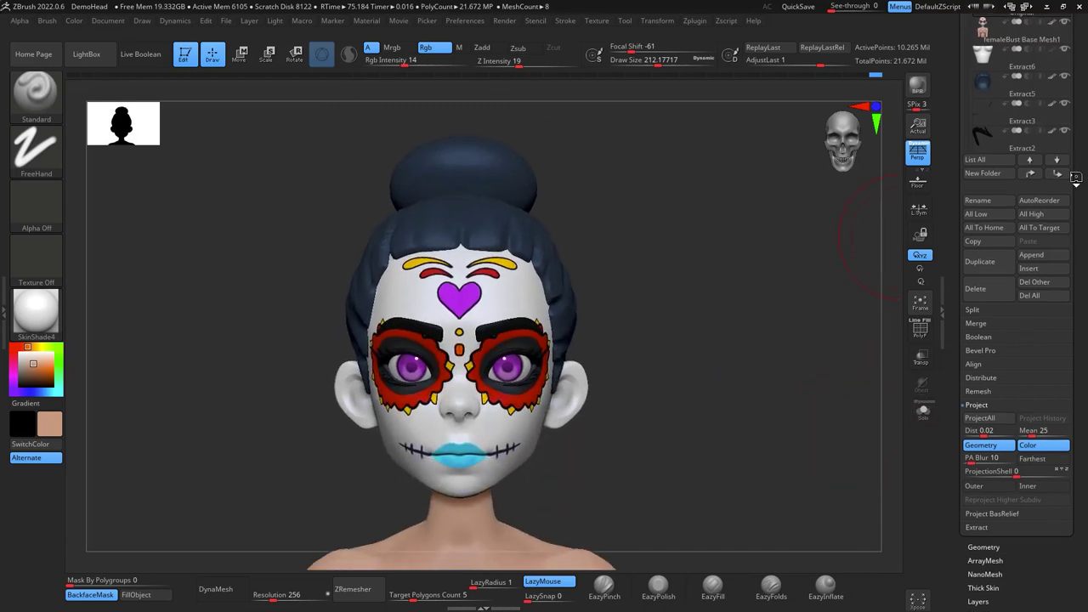
pyautogui.scroll(3, 1075, 177)
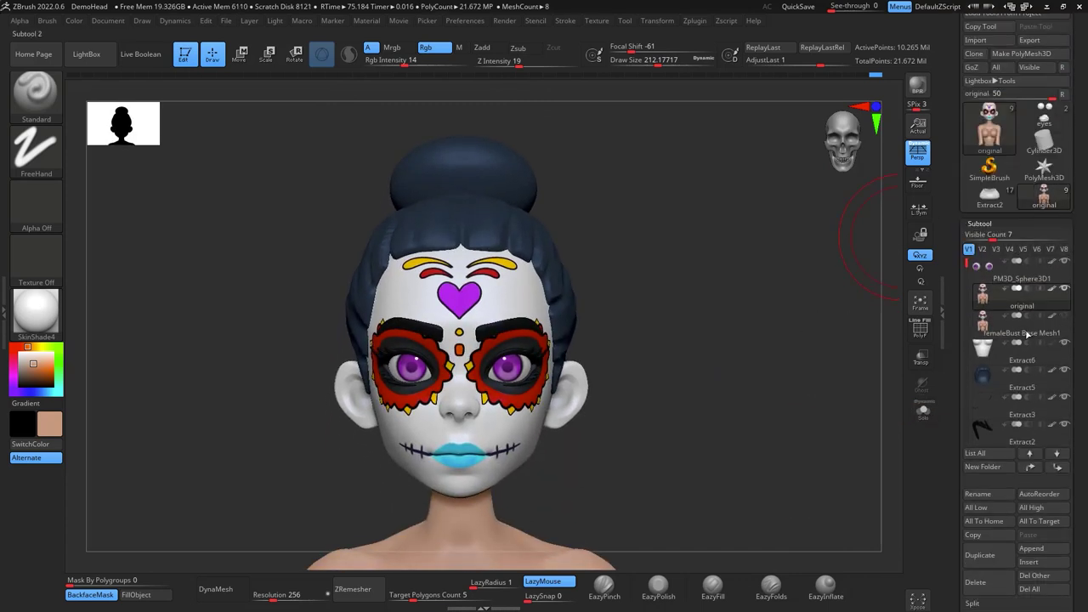
# Examine the projected makeup and skin shading on the bust from the front and from the sides
pyautogui.keyDown('alt'); pyautogui.moveTo(801, 426); pyautogui.dragTo(853, 382); pyautogui.keyUp('alt')
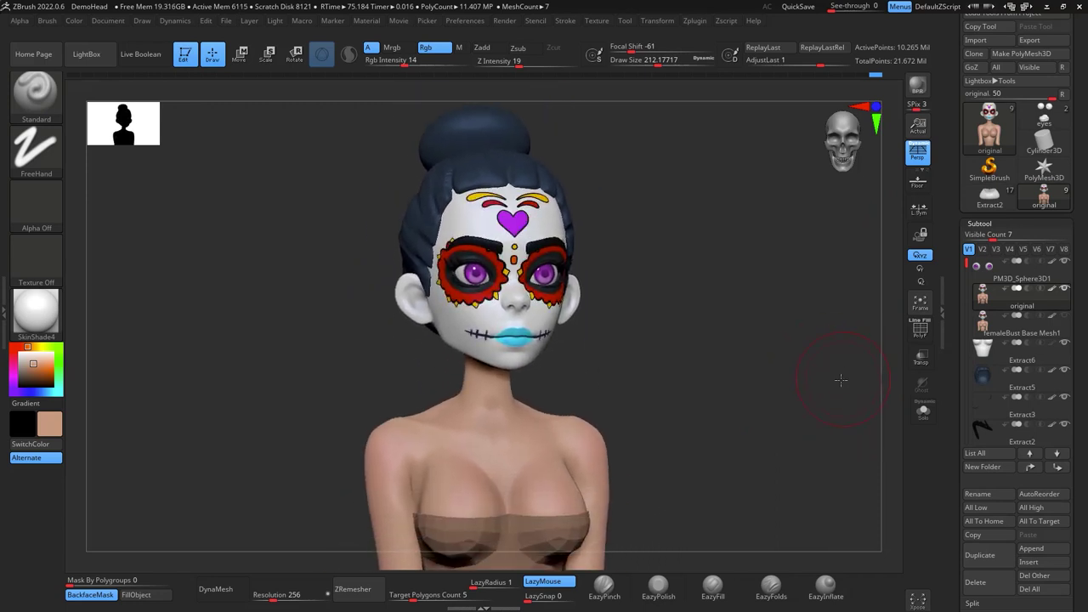
pyautogui.keyDown('shift'); pyautogui.moveTo(836, 382); pyautogui.dragTo(856, 361); pyautogui.keyUp('shift')
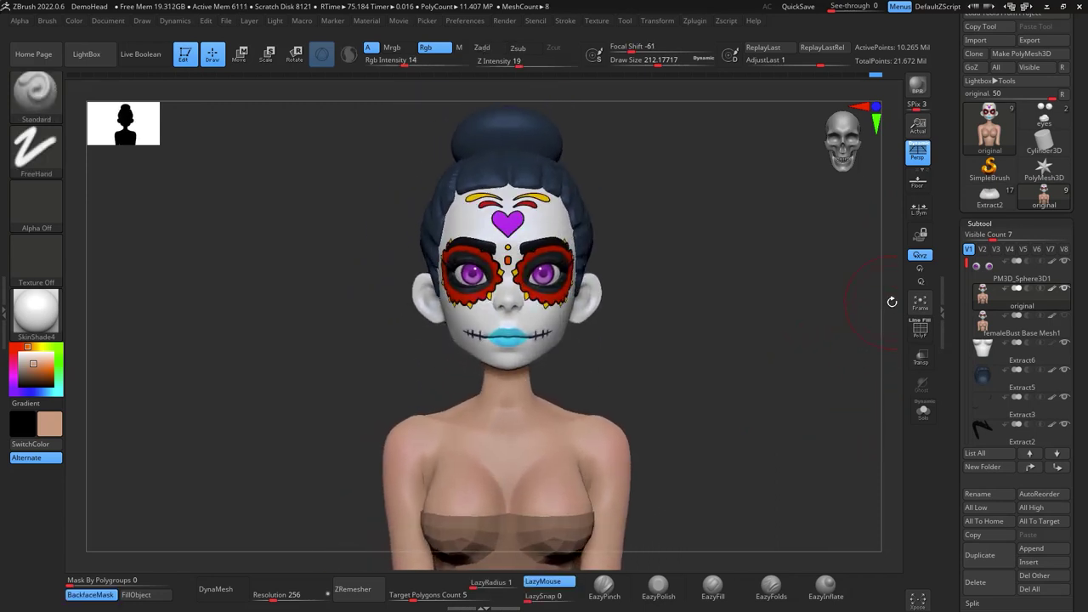
pyautogui.moveTo(757, 315)
pyautogui.mouseDown()
pyautogui.moveTo(793, 328)
pyautogui.moveTo(760, 331)
pyautogui.moveTo(756, 309)
pyautogui.mouseUp()
pyautogui.keyDown('alt'); pyautogui.moveTo(656, 300); pyautogui.dragTo(783, 337); pyautogui.keyUp('alt')
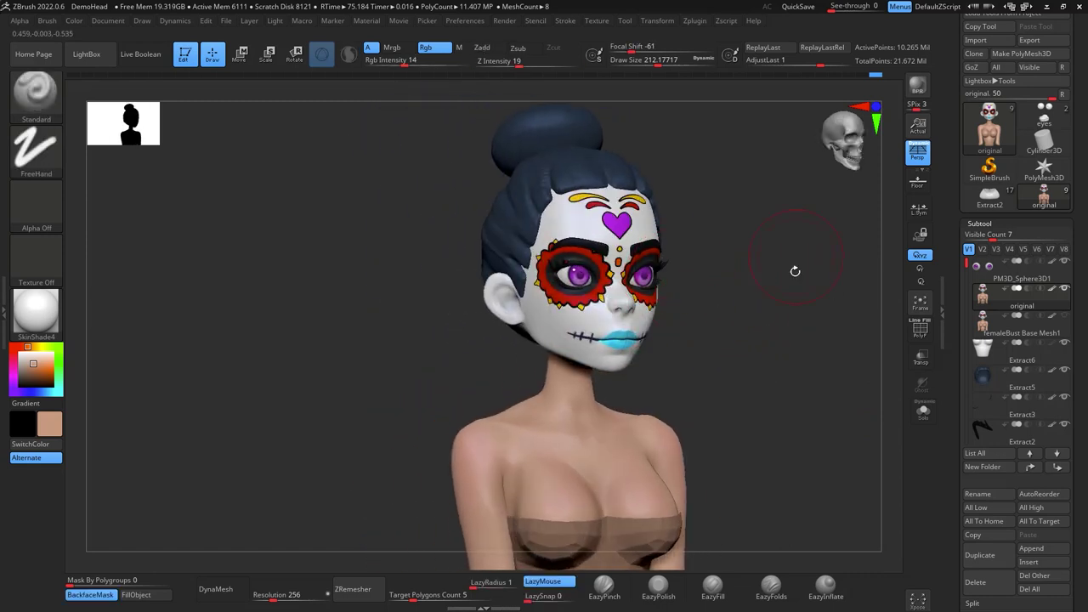
pyautogui.moveTo(789, 309); pyautogui.dragTo(759, 302)
pyautogui.moveTo(797, 259); pyautogui.dragTo(755, 208)
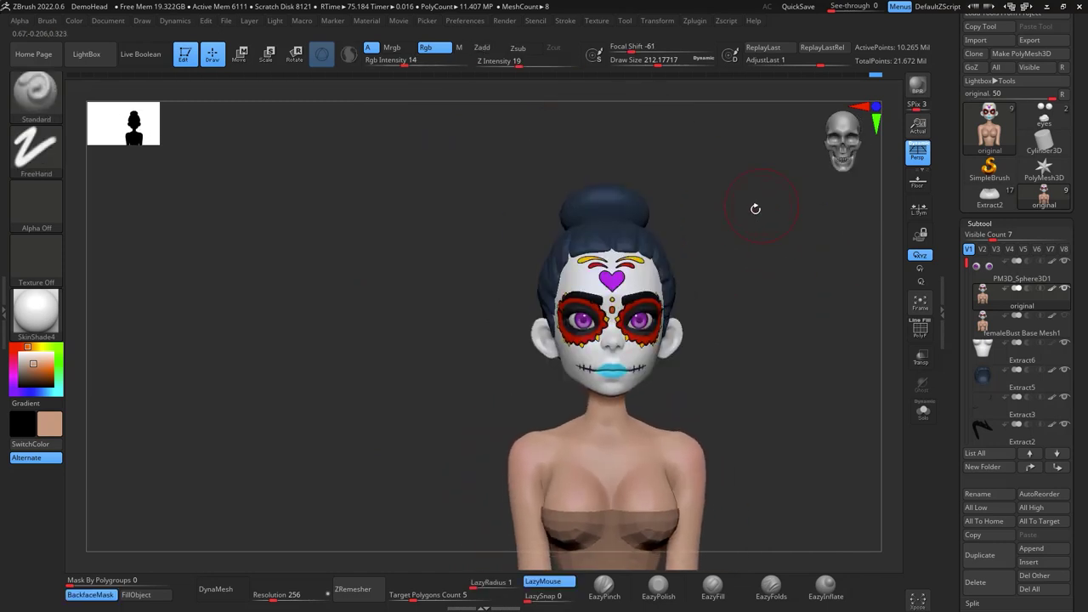
pyautogui.moveTo(760, 279); pyautogui.dragTo(756, 277)
pyautogui.moveTo(793, 332); pyautogui.dragTo(806, 316)
pyautogui.moveTo(715, 221); pyautogui.dragTo(809, 308)
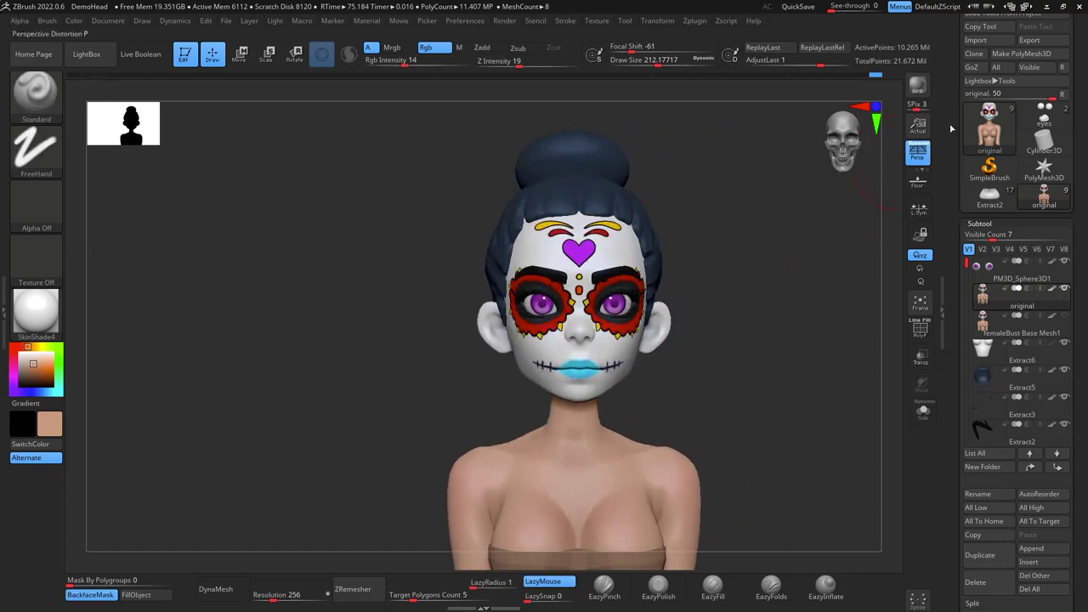
pyautogui.moveTo(1076, 401); pyautogui.dragTo(1078, 363)
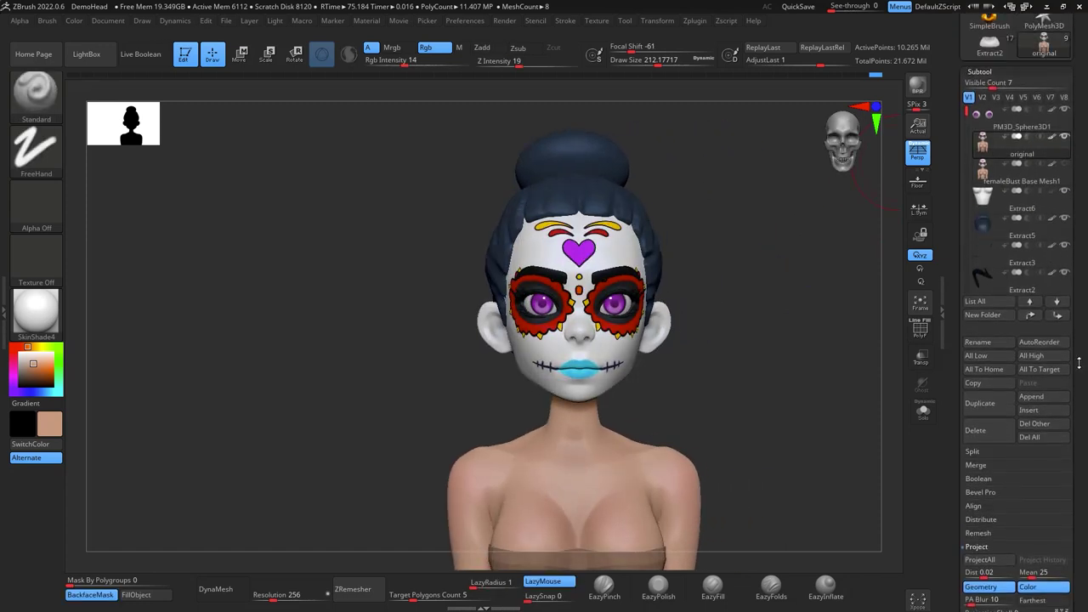
# Create a UV Master work clone of the projected original bust mesh
pyautogui.click(695, 20)
pyautogui.click(734, 467)
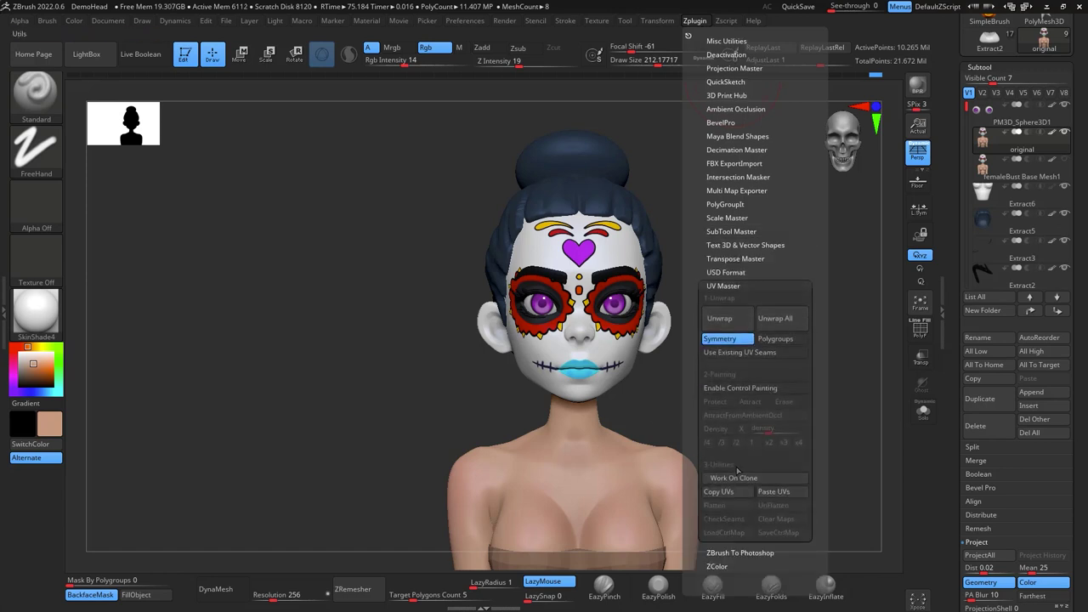
pyautogui.click(774, 481)
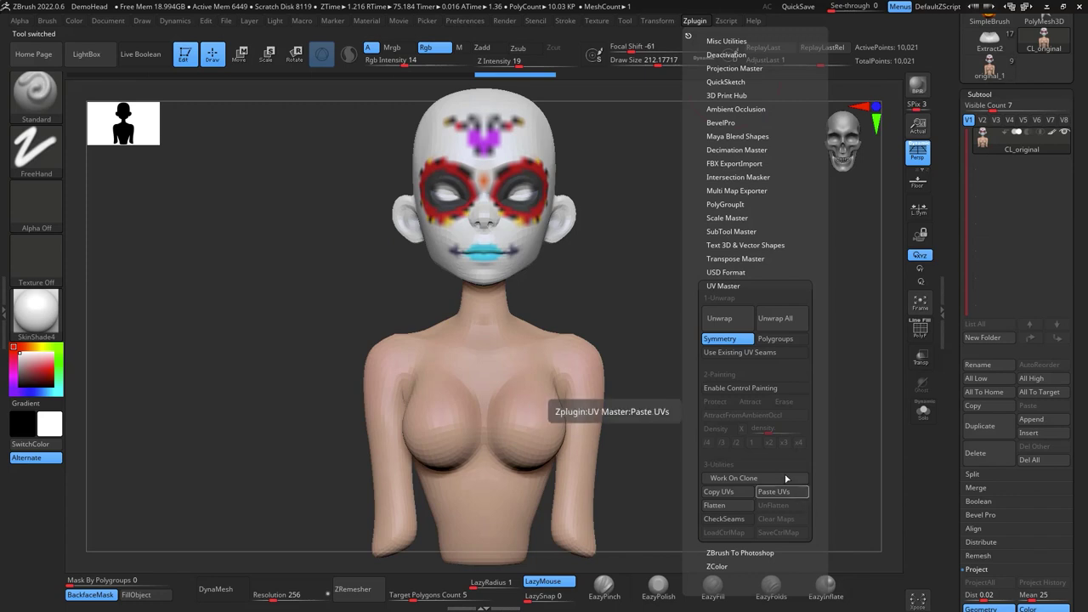
pyautogui.moveTo(801, 384)
pyautogui.keyDown('alt'); pyautogui.mouseDown()
pyautogui.moveTo(792, 428)
pyautogui.moveTo(806, 396)
pyautogui.moveTo(797, 388)
pyautogui.mouseUp(); pyautogui.keyUp('alt')
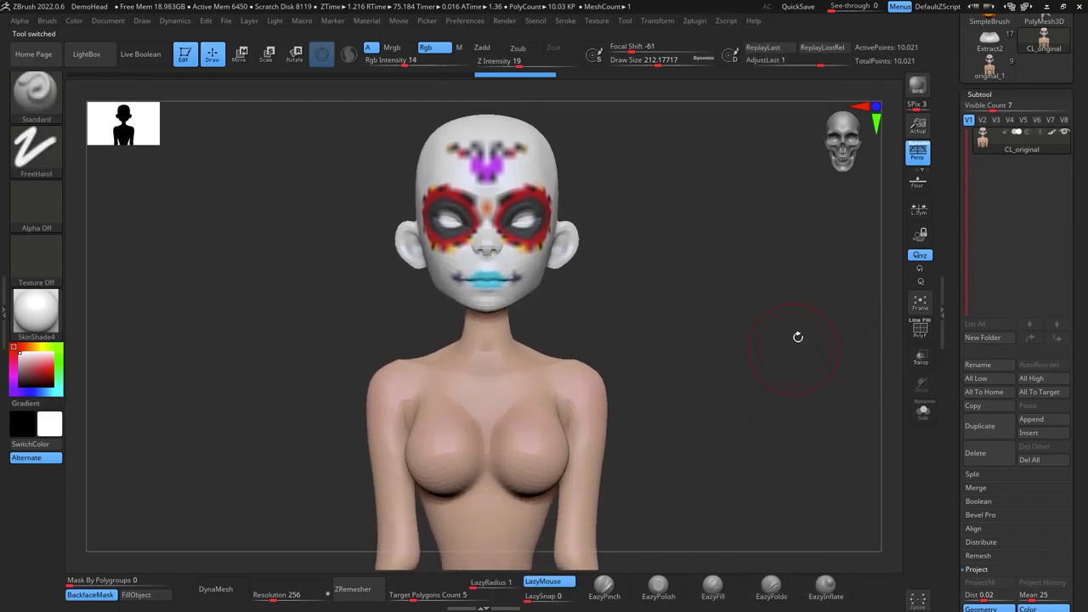
# Enable control painting in UV Master with Protect and paint the face, ears, neck and front torso of the clone
pyautogui.click(698, 22)
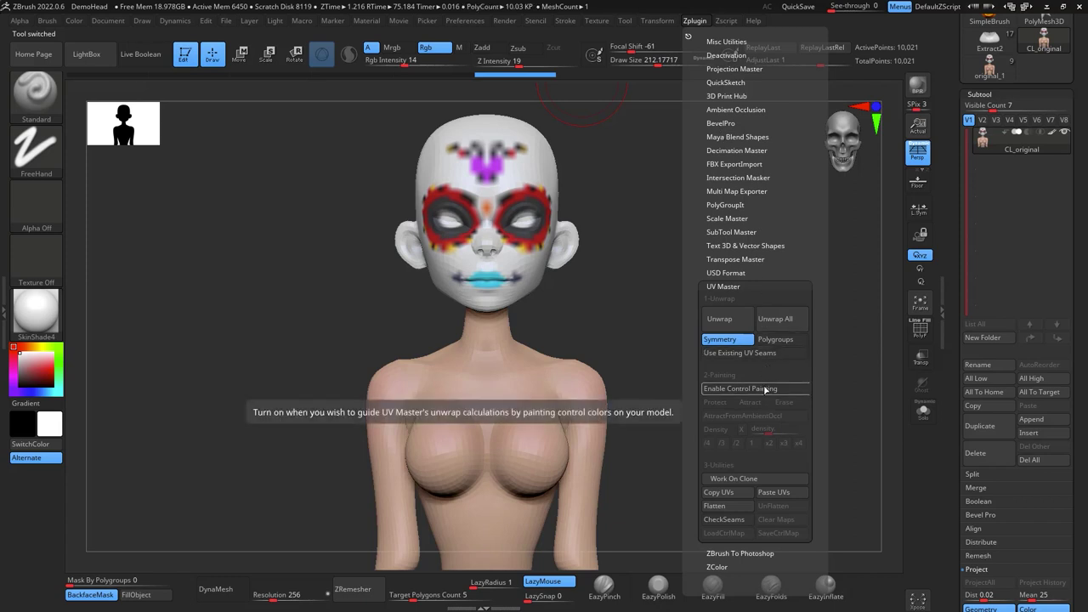
pyautogui.click(765, 389)
pyautogui.click(729, 414)
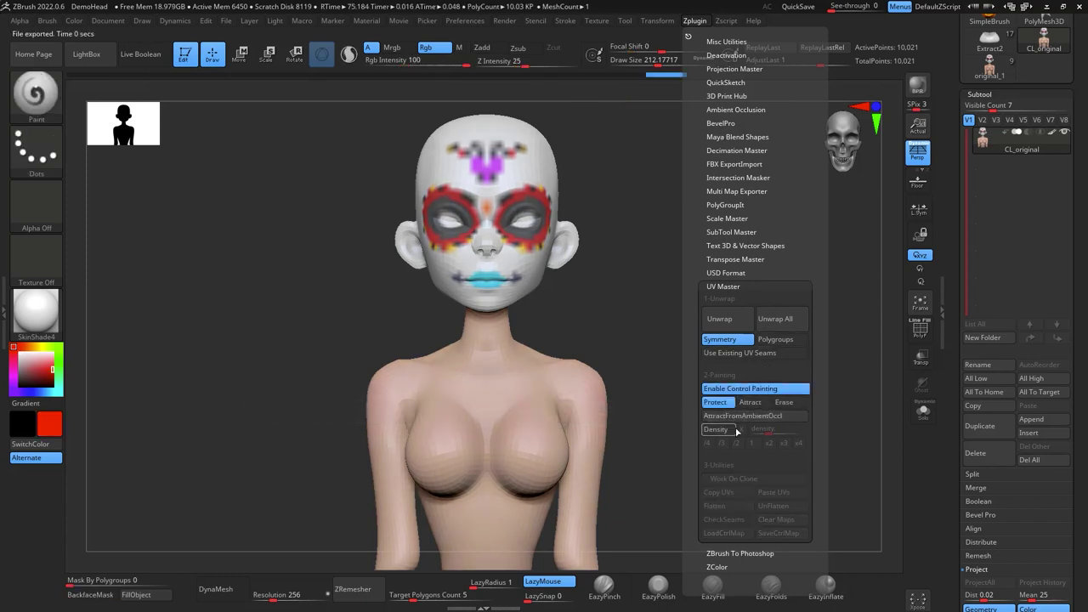
pyautogui.moveTo(503, 177)
pyautogui.mouseDown()
pyautogui.moveTo(497, 255)
pyautogui.moveTo(486, 162)
pyautogui.moveTo(484, 242)
pyautogui.moveTo(505, 270)
pyautogui.moveTo(544, 247)
pyautogui.moveTo(527, 163)
pyautogui.moveTo(537, 159)
pyautogui.mouseUp()
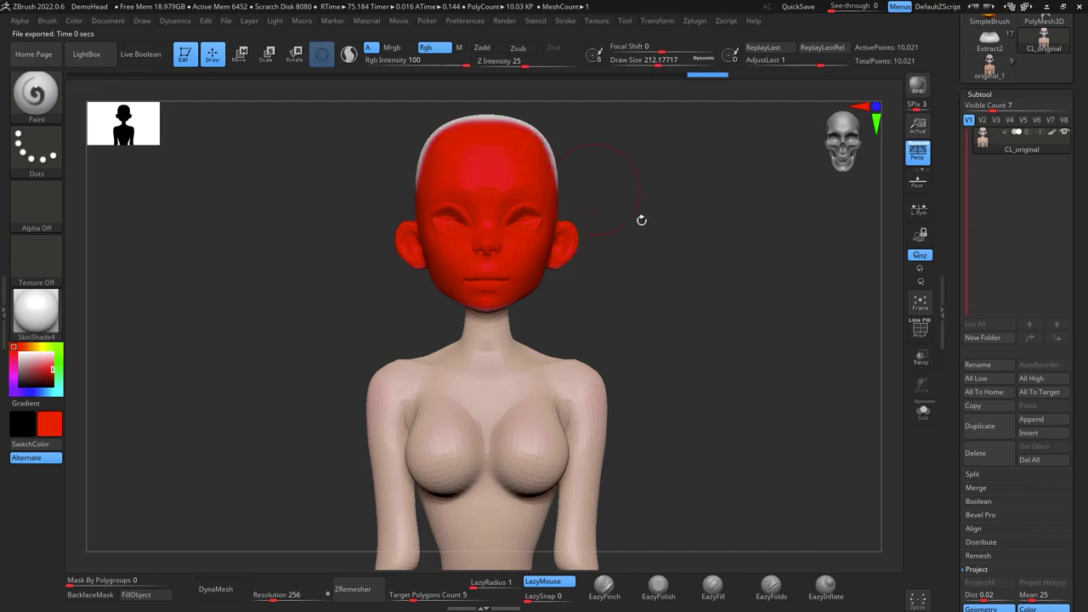
pyautogui.moveTo(641, 220); pyautogui.dragTo(722, 223)
pyautogui.moveTo(421, 262)
pyautogui.mouseDown()
pyautogui.moveTo(401, 163)
pyautogui.moveTo(466, 164)
pyautogui.mouseUp()
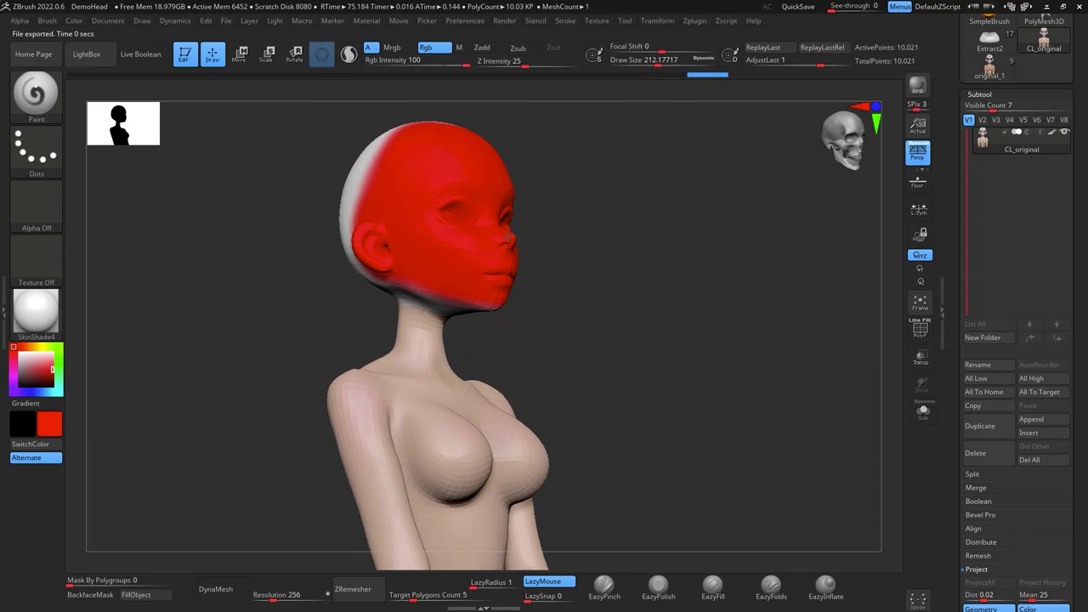
pyautogui.moveTo(508, 237); pyautogui.dragTo(422, 247)
pyautogui.moveTo(652, 306)
pyautogui.mouseDown()
pyautogui.moveTo(629, 298)
pyautogui.moveTo(675, 280)
pyautogui.mouseUp()
pyautogui.moveTo(486, 268)
pyautogui.mouseDown()
pyautogui.moveTo(457, 502)
pyautogui.moveTo(491, 429)
pyautogui.mouseUp()
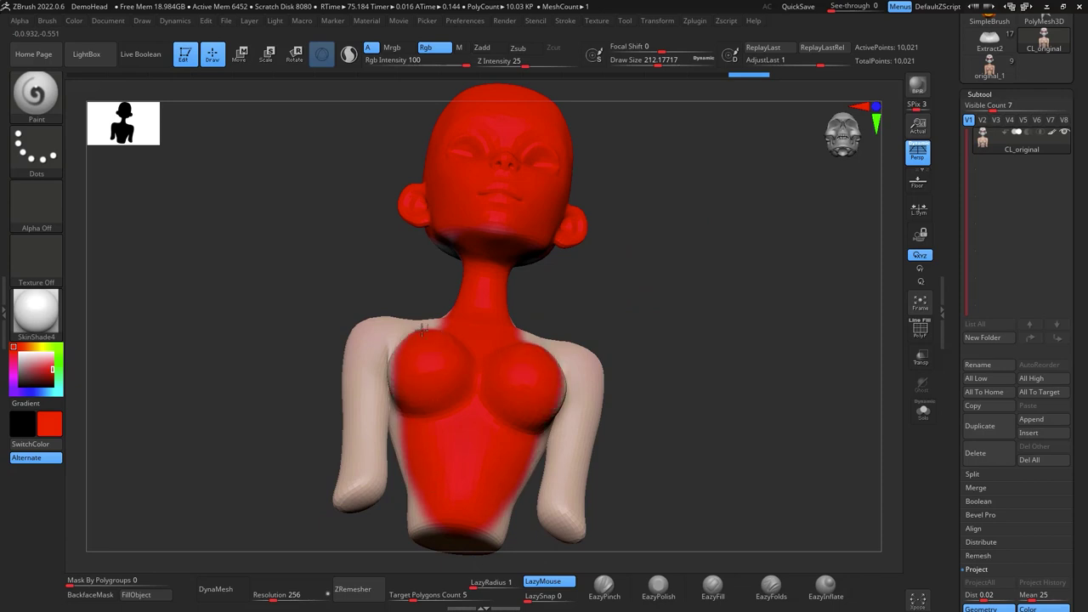
# Reduce the Draw Size to about 108 and paint the Protect area over the front of the shoulders and arms
pyautogui.moveTo(421, 330)
pyautogui.mouseDown()
pyautogui.moveTo(382, 342)
pyautogui.moveTo(414, 339)
pyautogui.mouseUp()
pyautogui.press('space')
pyautogui.moveTo(358, 459)
pyautogui.mouseDown()
pyautogui.moveTo(365, 365)
pyautogui.moveTo(348, 450)
pyautogui.moveTo(357, 349)
pyautogui.mouseUp()
pyautogui.moveTo(653, 308); pyautogui.dragTo(735, 328)
pyautogui.moveTo(382, 296)
pyautogui.mouseDown()
pyautogui.moveTo(356, 270)
pyautogui.moveTo(307, 281)
pyautogui.moveTo(327, 447)
pyautogui.moveTo(372, 348)
pyautogui.moveTo(391, 463)
pyautogui.mouseUp()
pyautogui.moveTo(570, 316)
pyautogui.mouseDown()
pyautogui.moveTo(689, 321)
pyautogui.moveTo(731, 410)
pyautogui.mouseUp()
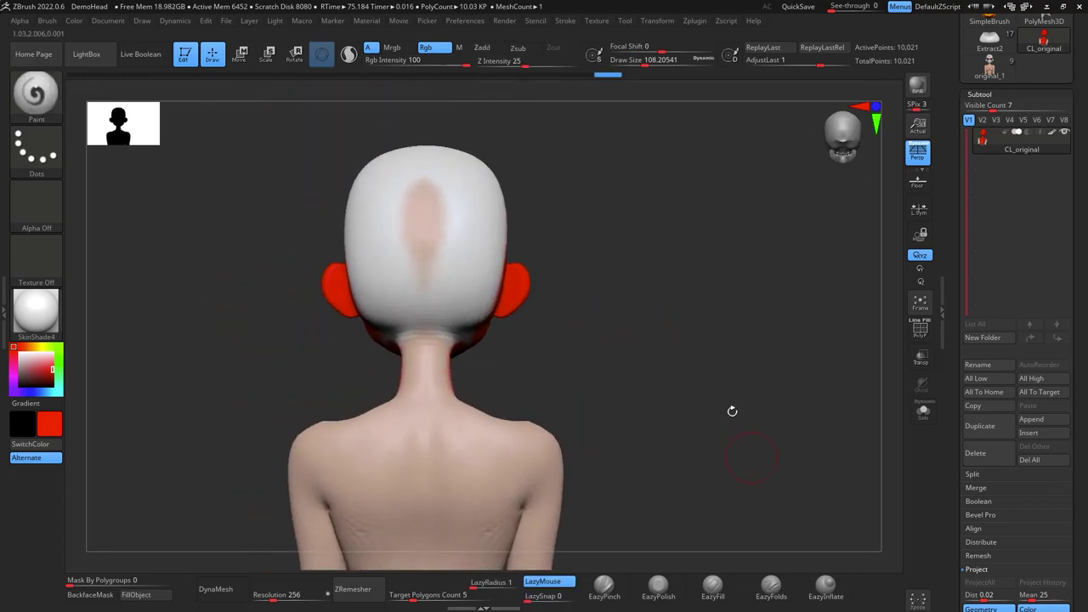
# Switch control painting to Attract and paint the seam path down the back of the head and spine, across the shoulders and down the arms
pyautogui.click(694, 21)
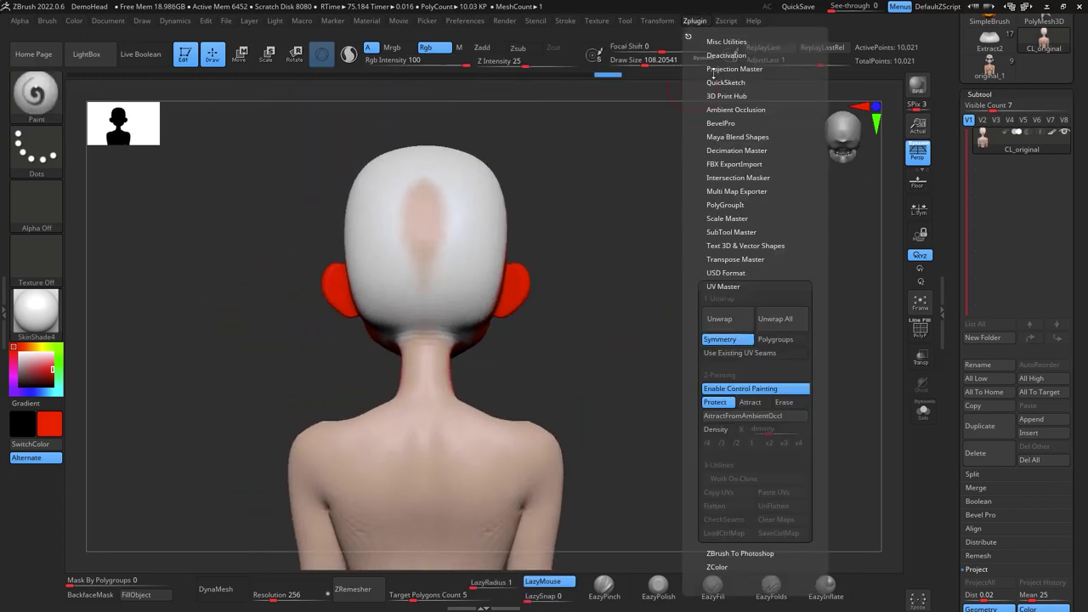
pyautogui.click(758, 403)
pyautogui.moveTo(423, 161); pyautogui.dragTo(425, 571)
pyautogui.moveTo(583, 347); pyautogui.dragTo(615, 261)
pyautogui.moveTo(452, 409); pyautogui.dragTo(459, 513)
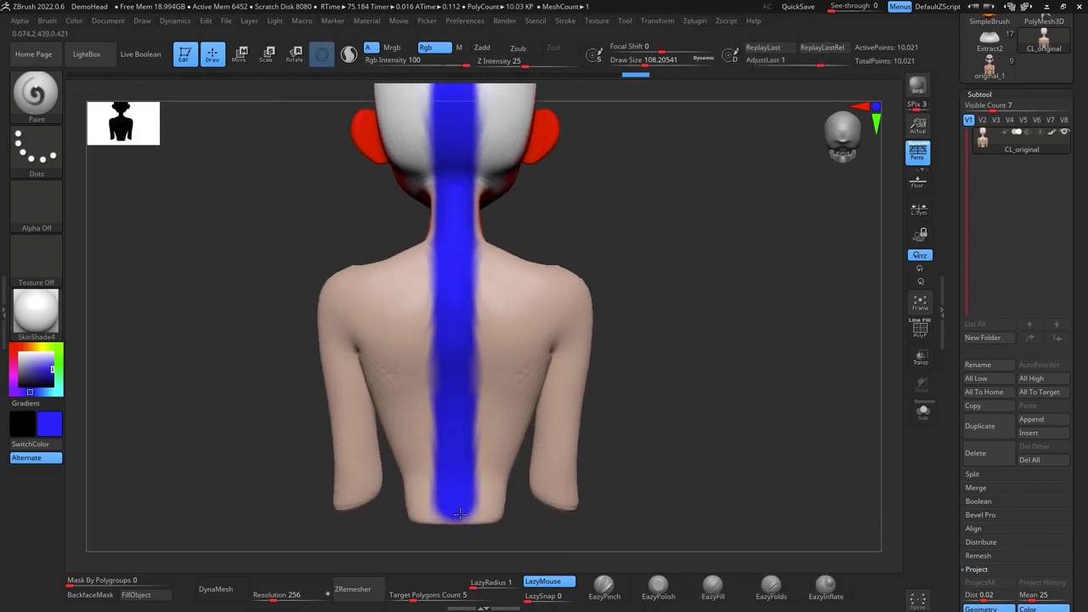
pyautogui.moveTo(443, 303)
pyautogui.mouseDown()
pyautogui.moveTo(342, 311)
pyautogui.moveTo(355, 500)
pyautogui.mouseUp()
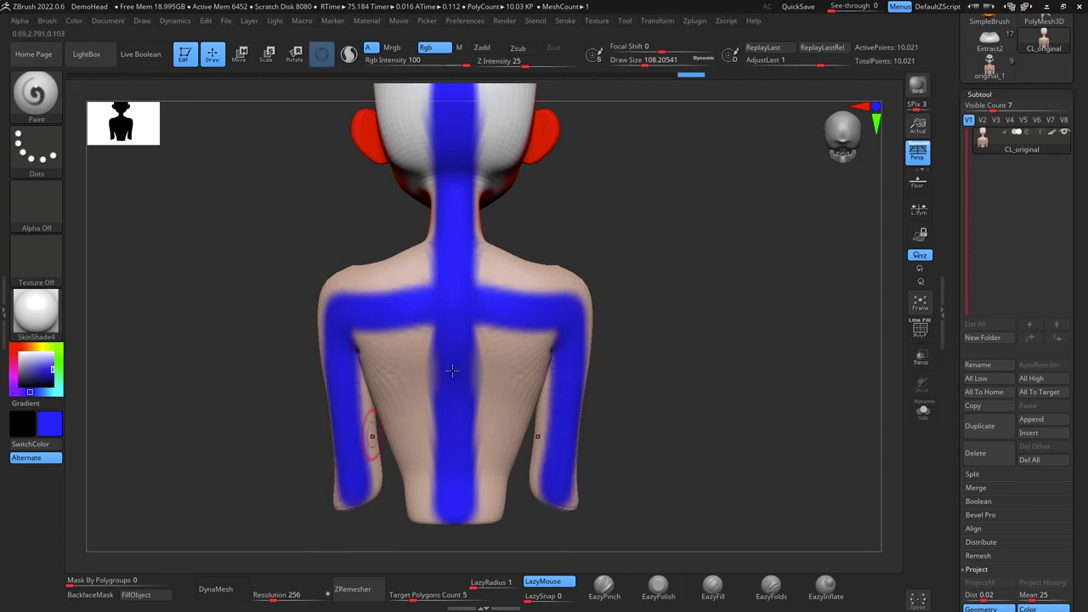
pyautogui.moveTo(624, 367)
pyautogui.mouseDown()
pyautogui.moveTo(786, 363)
pyautogui.moveTo(768, 314)
pyautogui.mouseUp()
# Unwrap the clone using Symmetry and the control painting, and check its UV seams
pyautogui.click(695, 21)
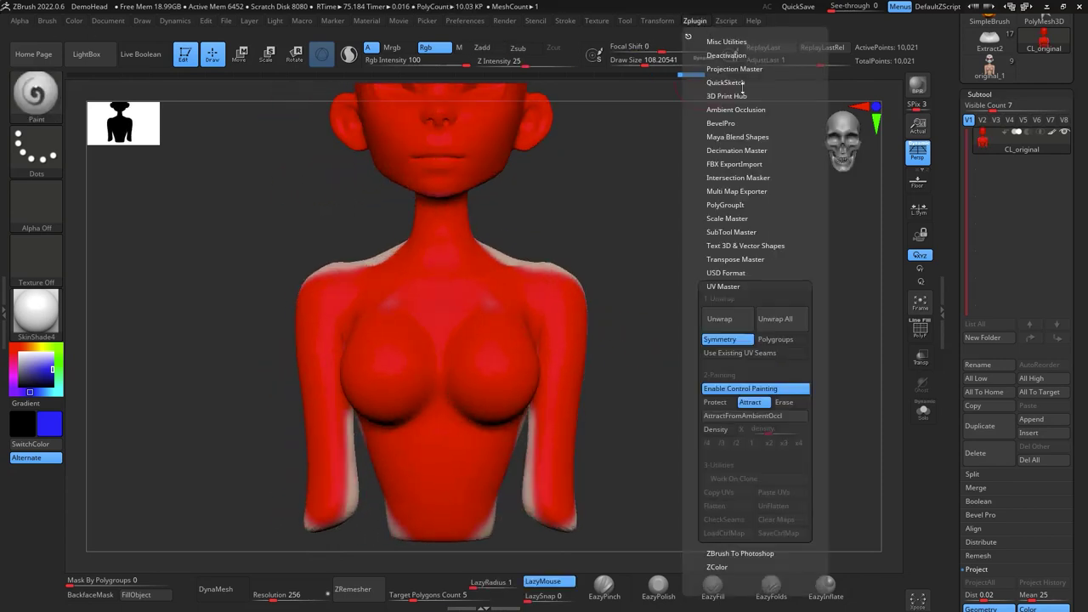
pyautogui.click(765, 327)
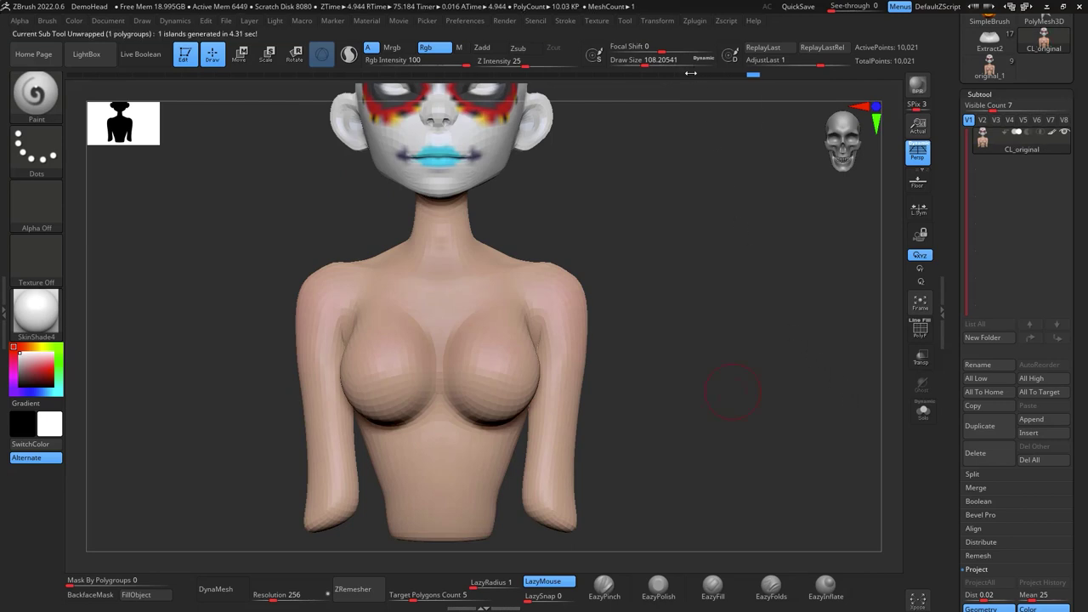
pyautogui.click(696, 21)
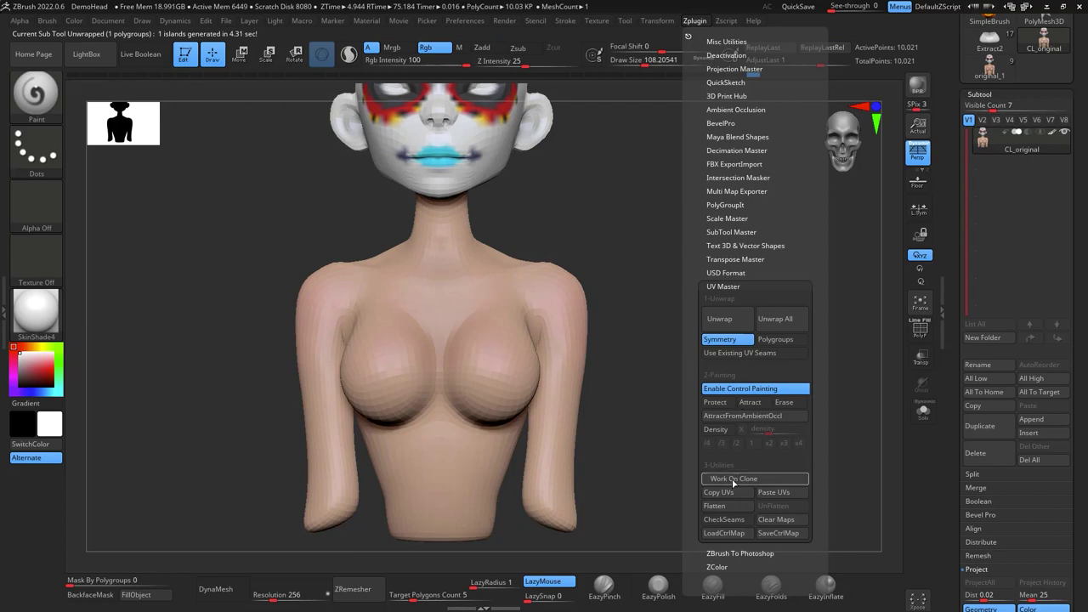
pyautogui.click(750, 519)
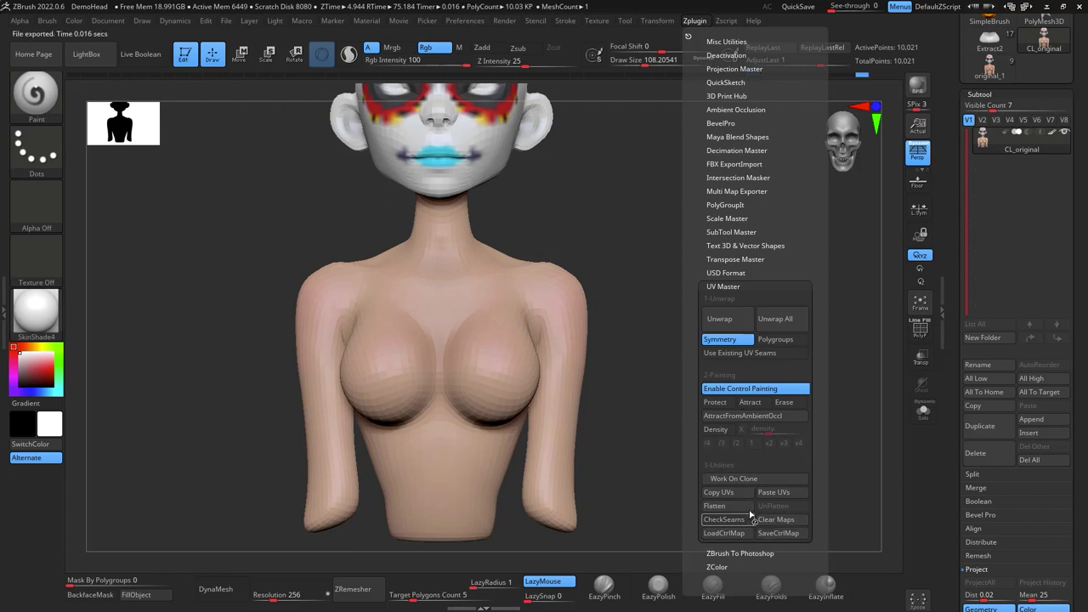
pyautogui.moveTo(854, 380)
pyautogui.mouseDown()
pyautogui.moveTo(764, 392)
pyautogui.moveTo(846, 391)
pyautogui.moveTo(834, 377)
pyautogui.moveTo(841, 450)
pyautogui.mouseUp()
pyautogui.moveTo(816, 417)
pyautogui.mouseDown()
pyautogui.moveTo(848, 391)
pyautogui.moveTo(819, 396)
pyautogui.mouseUp()
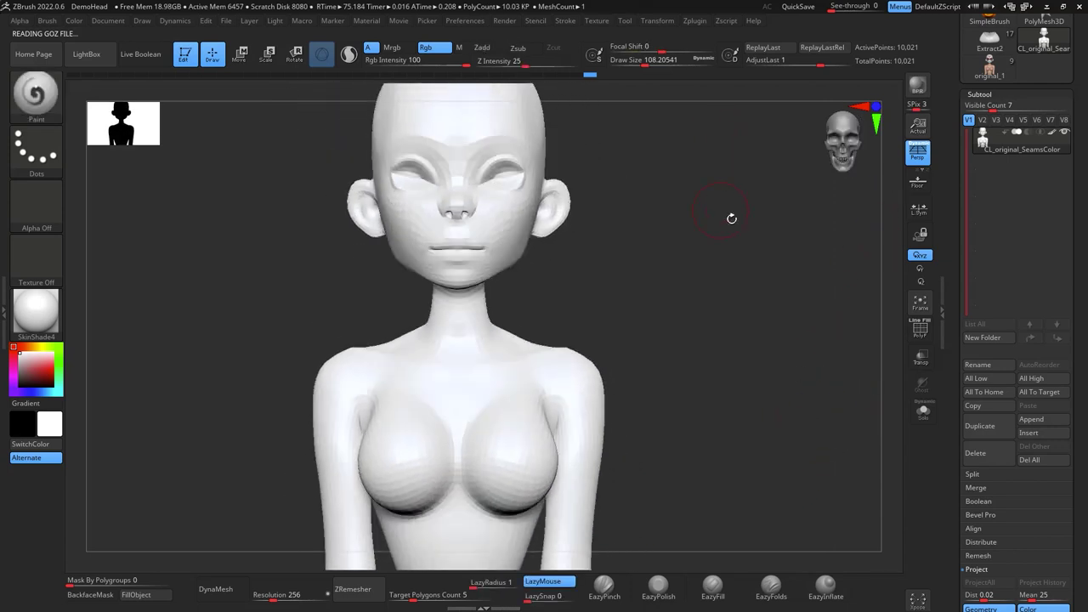
pyautogui.keyDown('alt'); pyautogui.moveTo(726, 197); pyautogui.dragTo(728, 234); pyautogui.keyUp('alt')
# Copy the clone's unwrapped UVs and switch back to the painted original_1 tool
pyautogui.click(701, 25)
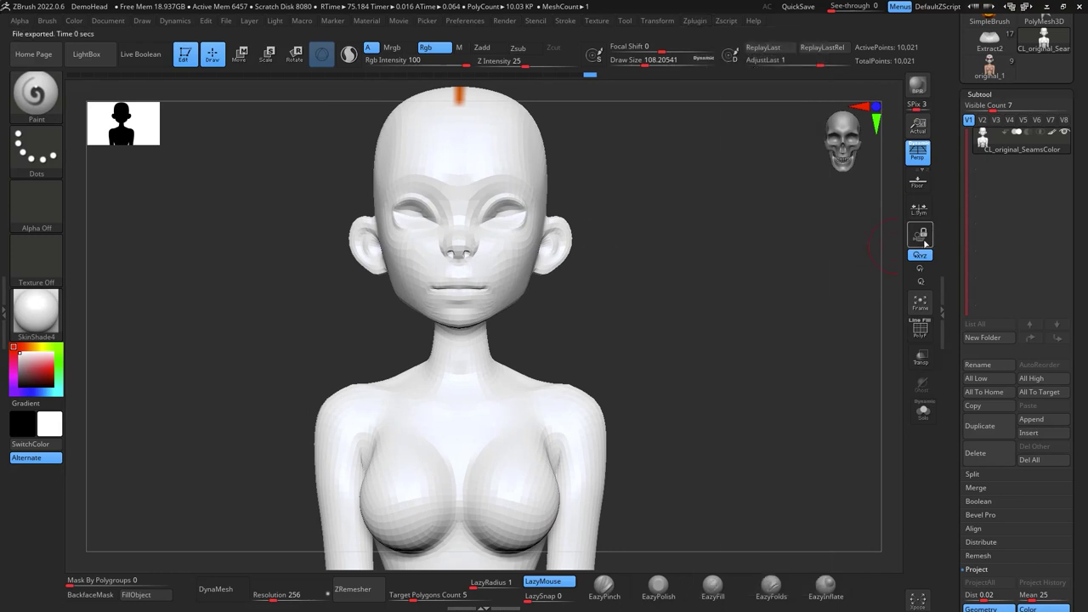
pyautogui.click(1000, 77)
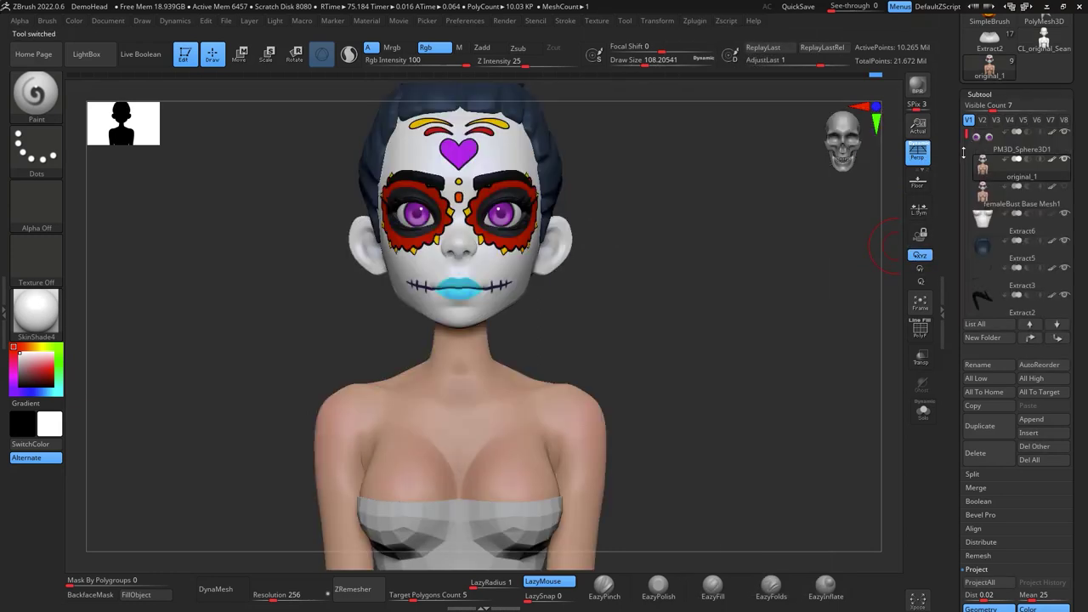
pyautogui.click(697, 21)
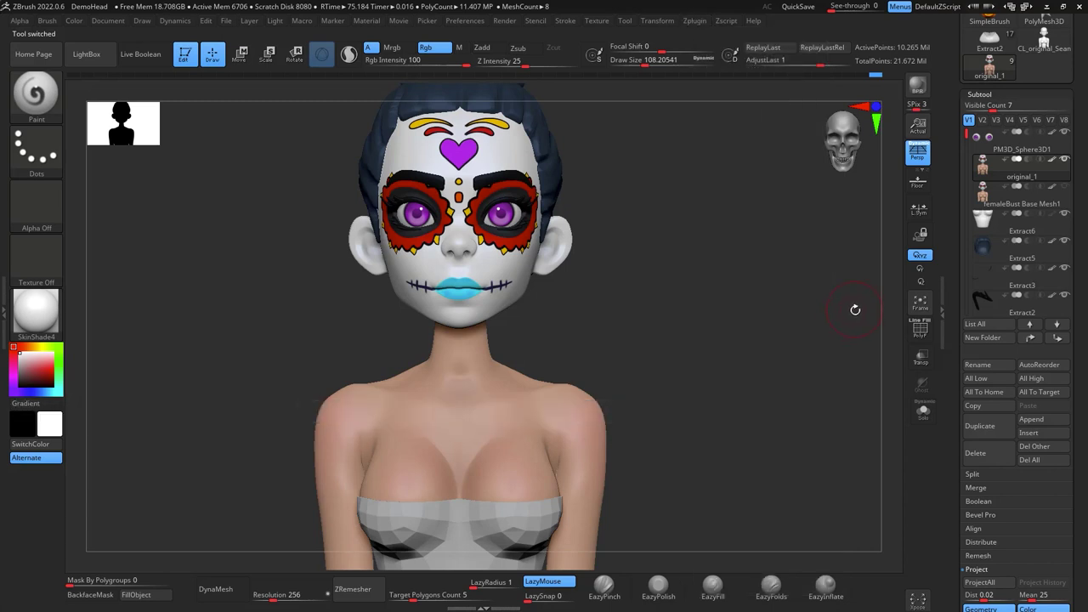
# Check original_1 at its lowest subdivision level, return it to level 6, and paste the copied UVs onto it
pyautogui.moveTo(1021, 202)
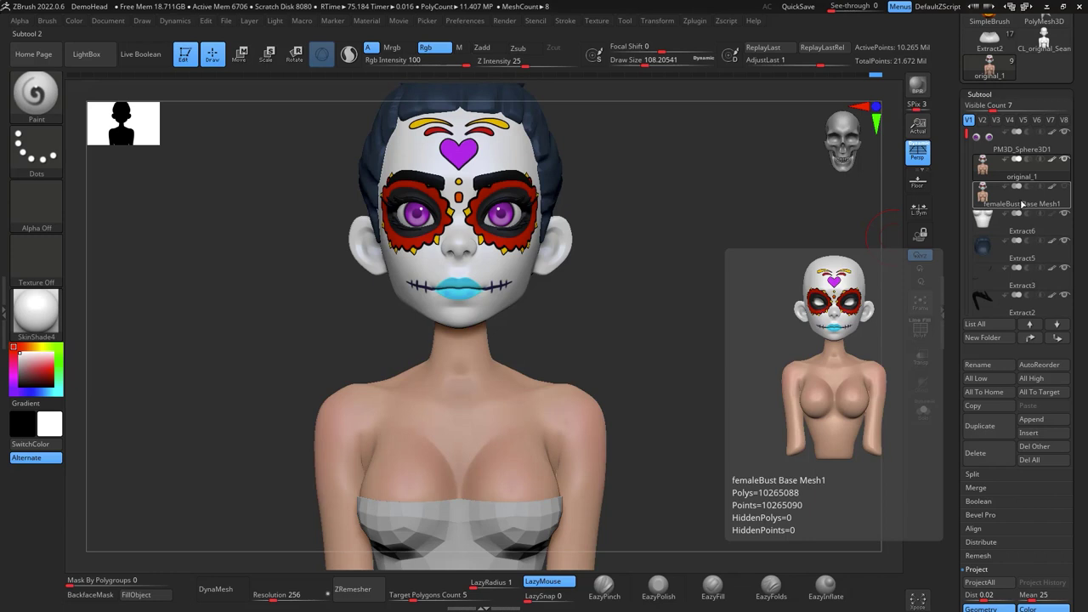
pyautogui.moveTo(1081, 195); pyautogui.dragTo(1078, 7)
pyautogui.click(986, 460)
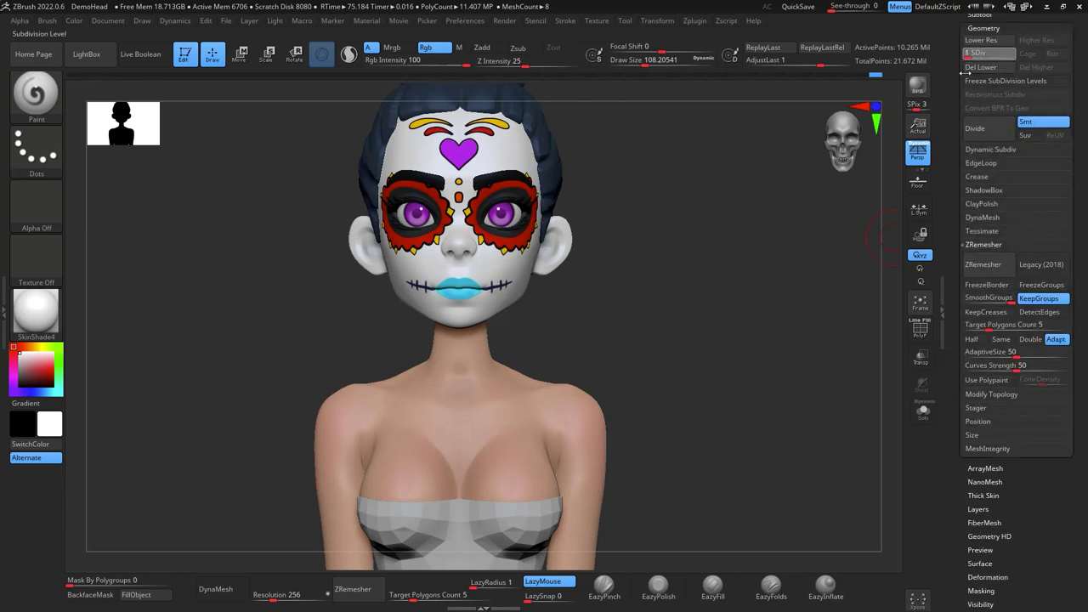
pyautogui.moveTo(965, 74); pyautogui.dragTo(1009, 58)
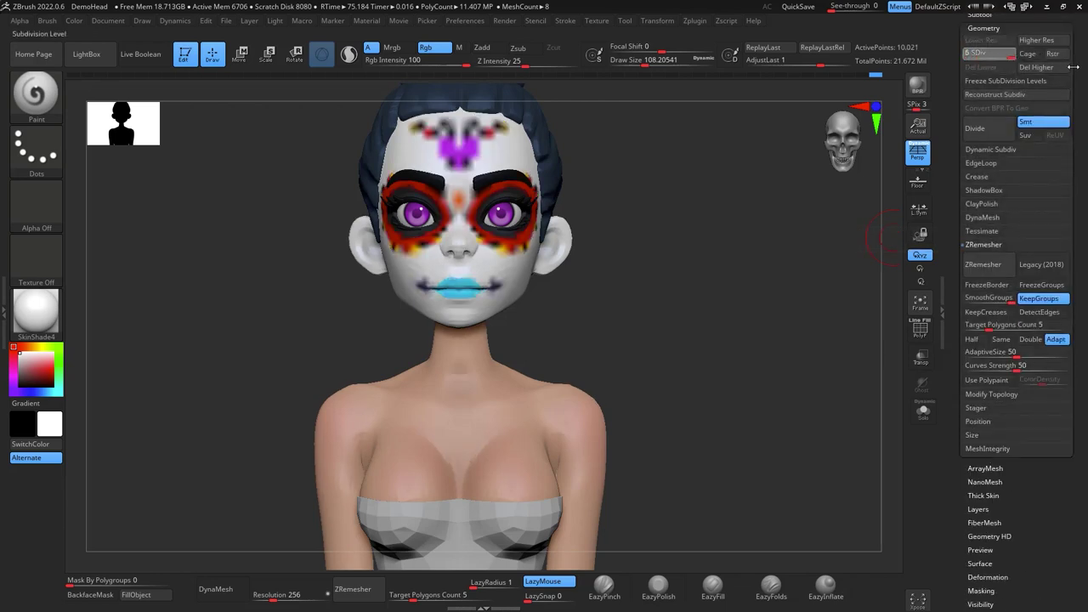
pyautogui.moveTo(1073, 67); pyautogui.dragTo(1072, 185)
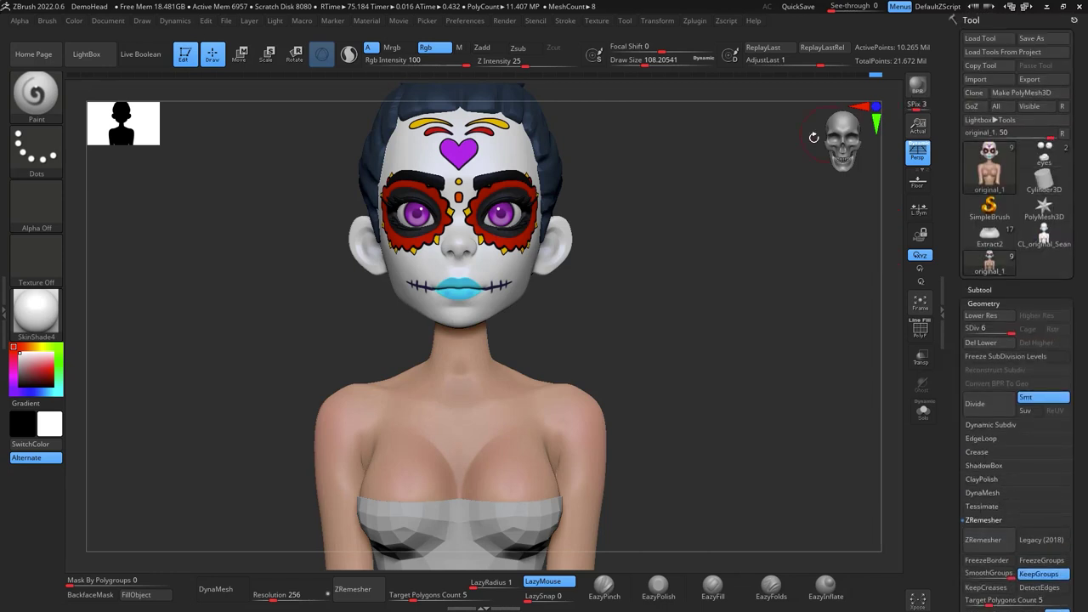
pyautogui.click(694, 20)
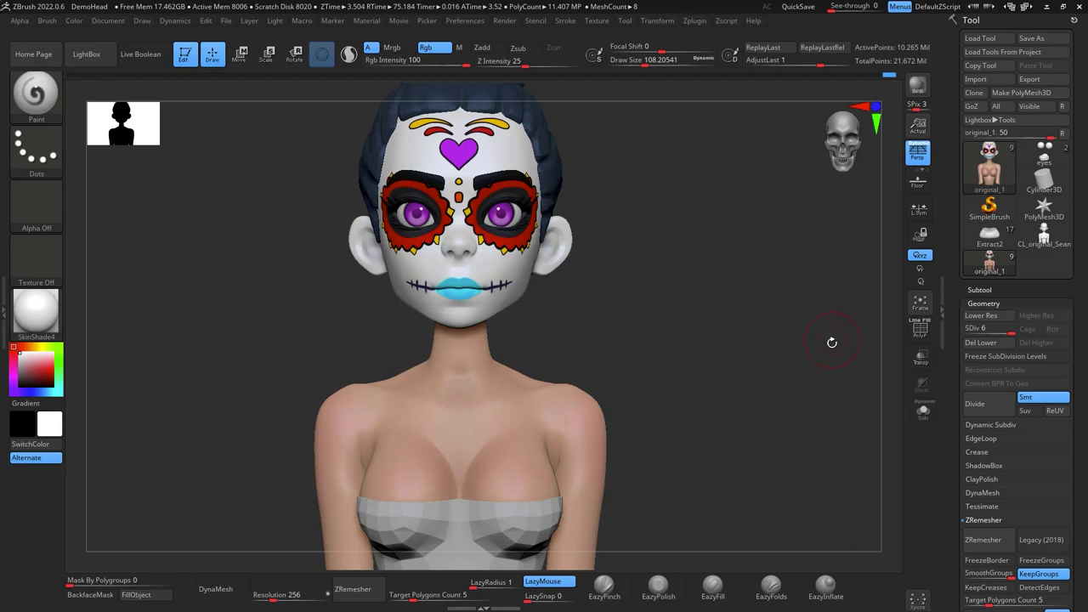
# Create a combined low-resolution posing mesh of all visible subtools with Transpose Master's TPoseMesh
pyautogui.moveTo(832, 342)
pyautogui.mouseDown()
pyautogui.moveTo(862, 374)
pyautogui.moveTo(845, 371)
pyautogui.moveTo(847, 328)
pyautogui.moveTo(853, 396)
pyautogui.moveTo(857, 386)
pyautogui.mouseUp()
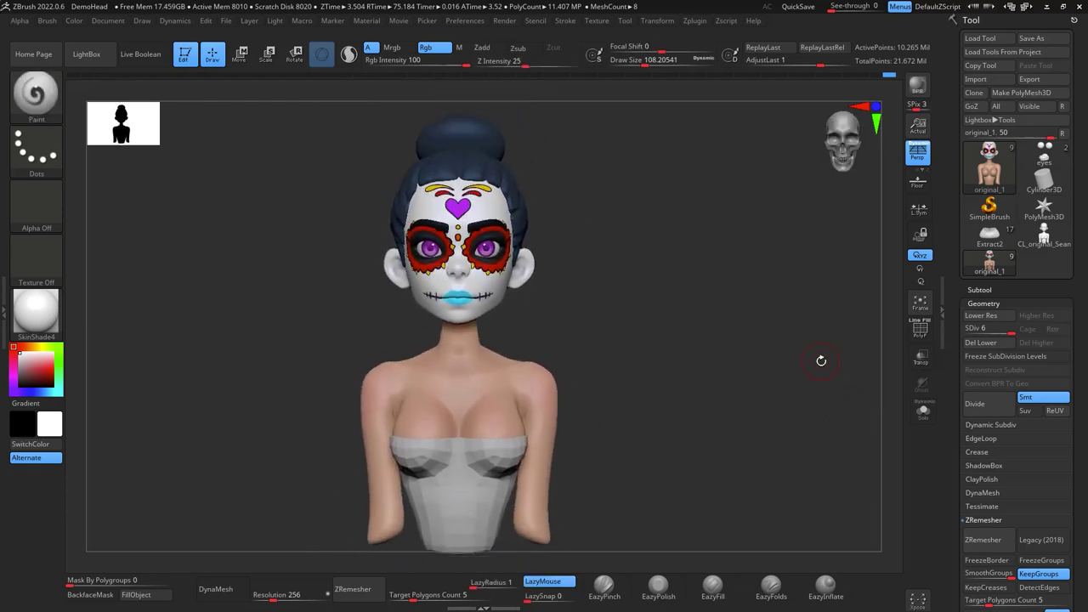
pyautogui.moveTo(828, 346)
pyautogui.mouseDown()
pyautogui.moveTo(859, 337)
pyautogui.moveTo(821, 330)
pyautogui.mouseUp()
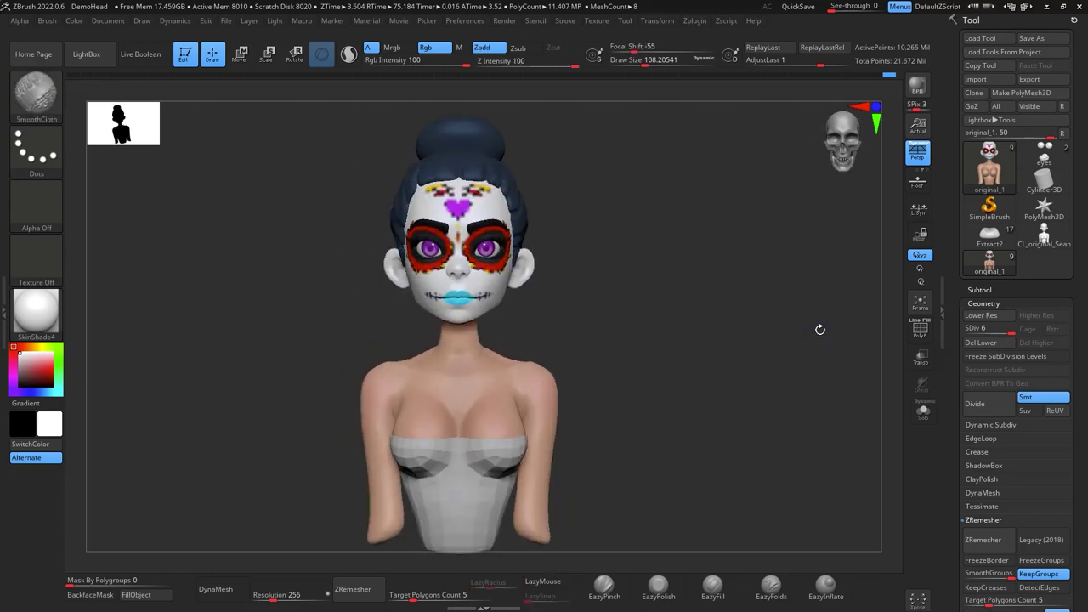
pyautogui.click(694, 21)
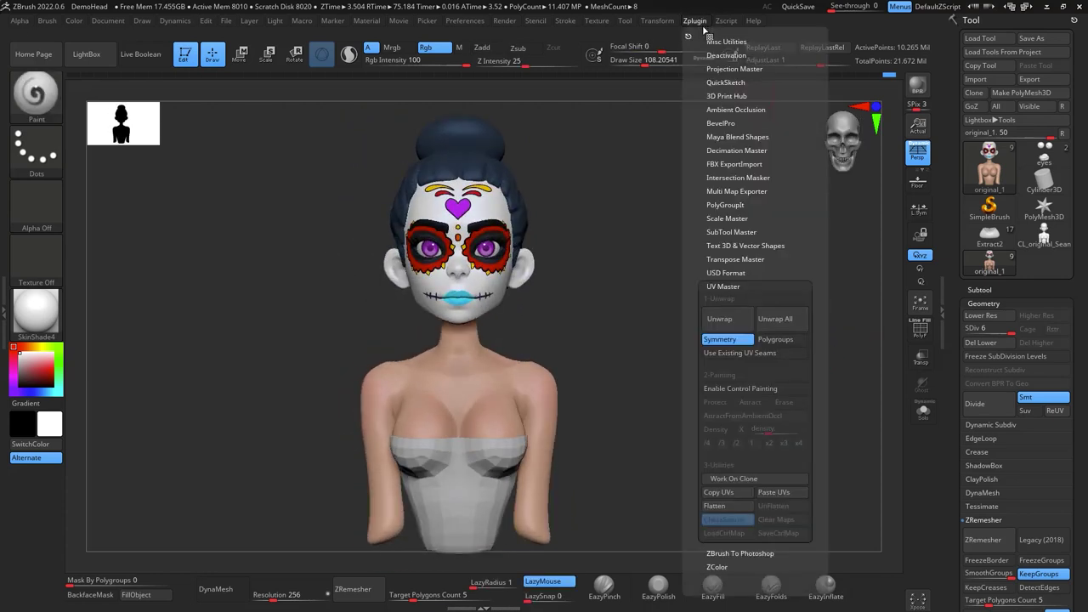
pyautogui.click(739, 259)
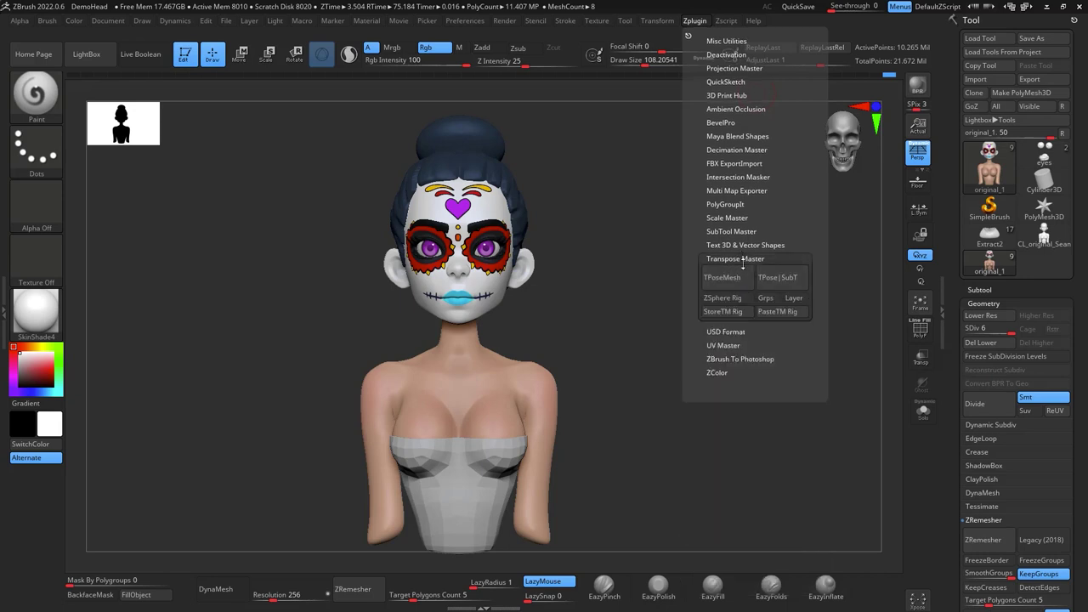
pyautogui.click(738, 281)
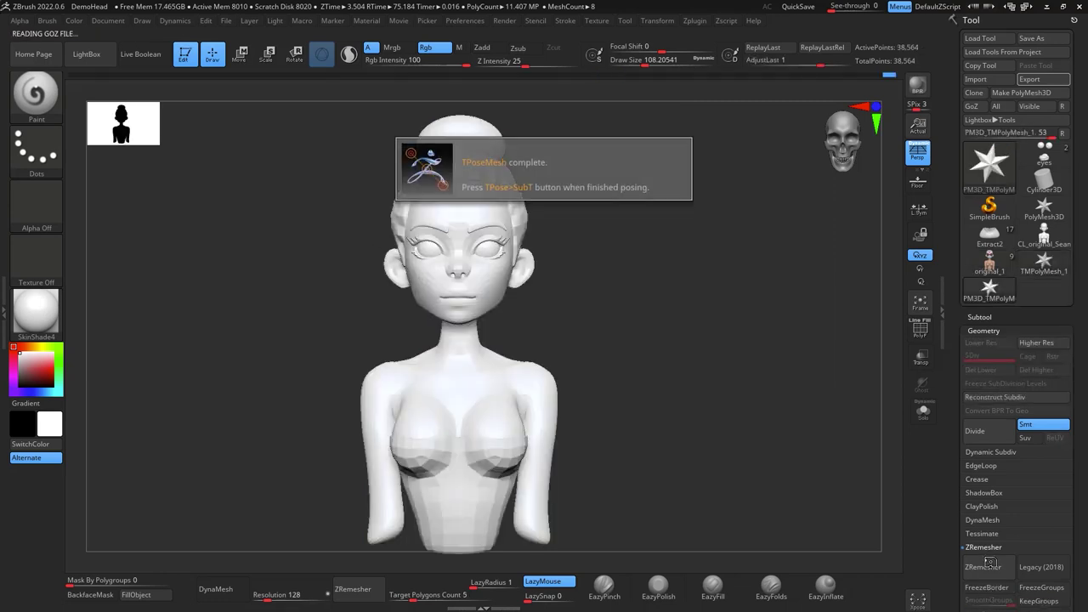
pyautogui.click(705, 313)
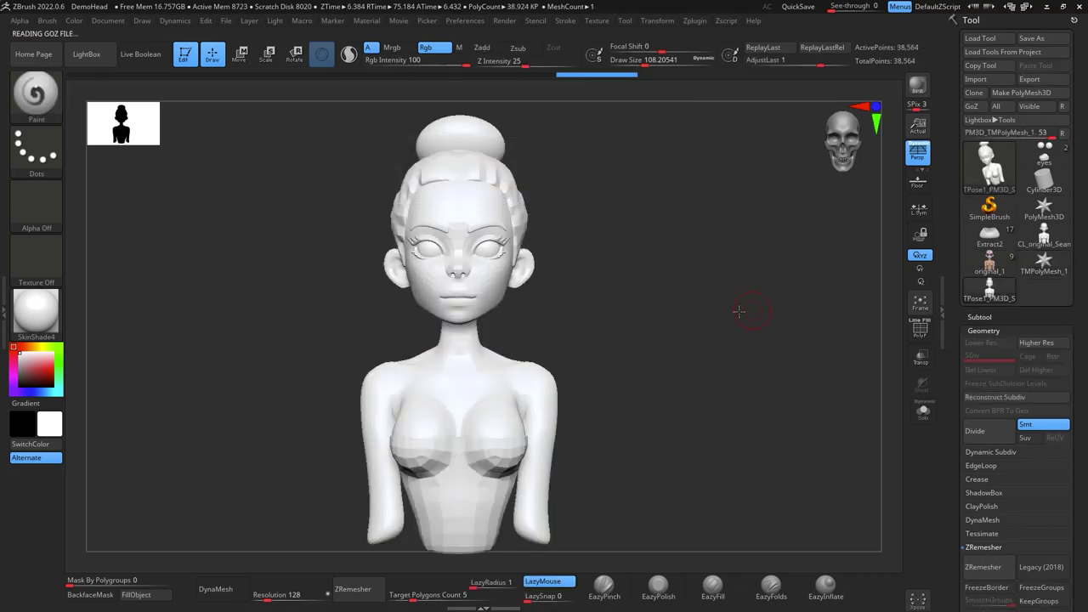
# Try masking the head and bun with a lasso from the side, and invert the mask onto the body
pyautogui.moveTo(738, 311)
pyautogui.mouseDown()
pyautogui.moveTo(714, 303)
pyautogui.moveTo(821, 339)
pyautogui.mouseUp()
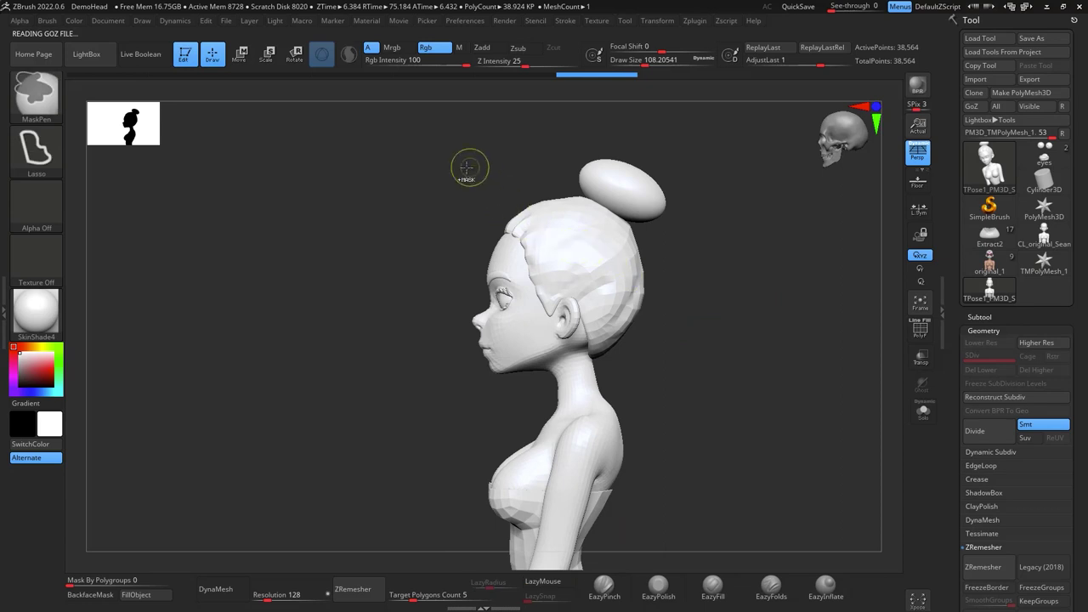
pyautogui.moveTo(472, 149)
pyautogui.keyDown('ctrl'); pyautogui.mouseDown()
pyautogui.moveTo(425, 293)
pyautogui.moveTo(484, 412)
pyautogui.moveTo(553, 391)
pyautogui.moveTo(583, 359)
pyautogui.moveTo(680, 320)
pyautogui.moveTo(683, 114)
pyautogui.mouseUp(); pyautogui.keyUp('ctrl')
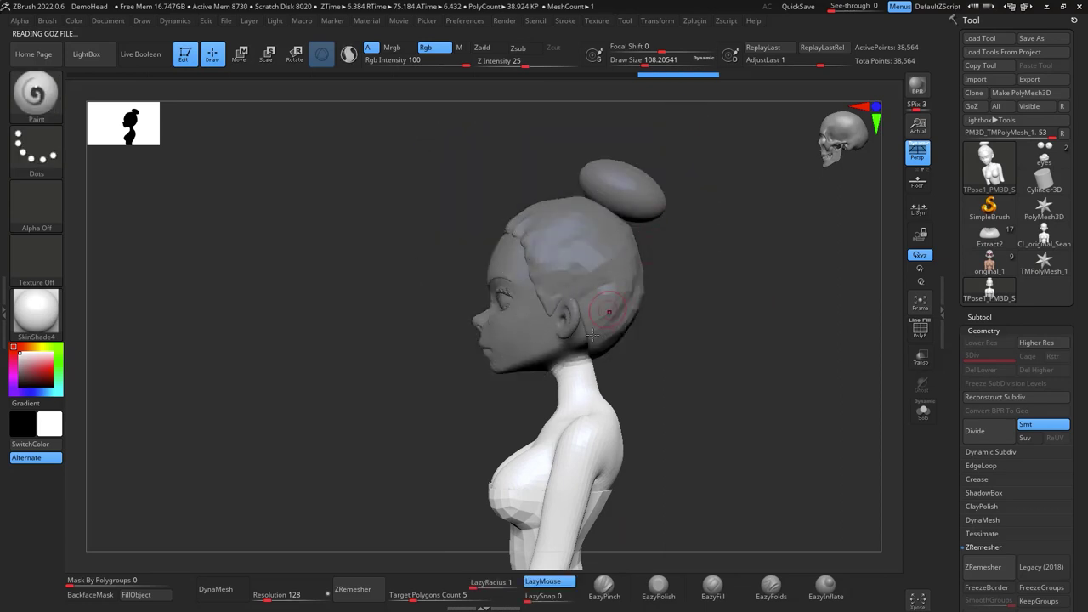
pyautogui.press('ctrl')
pyautogui.moveTo(706, 330)
pyautogui.mouseDown()
pyautogui.moveTo(801, 340)
pyautogui.moveTo(807, 351)
pyautogui.moveTo(766, 340)
pyautogui.moveTo(814, 366)
pyautogui.moveTo(850, 357)
pyautogui.mouseUp()
pyautogui.keyDown('ctrl'); pyautogui.click(805, 351); pyautogui.keyUp('ctrl')
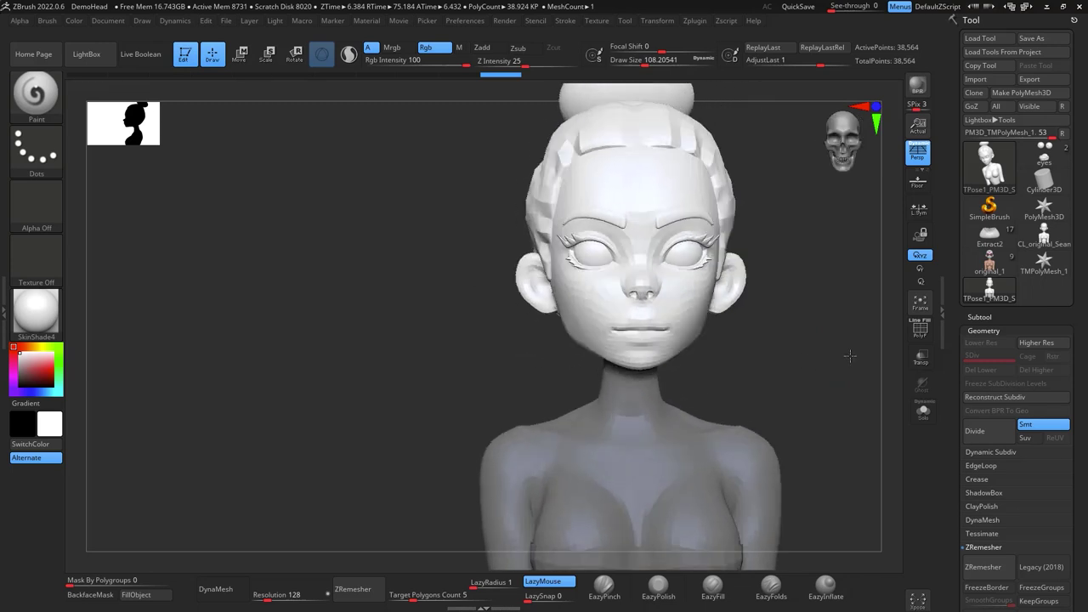
pyautogui.keyDown('ctrl'); pyautogui.moveTo(811, 300); pyautogui.dragTo(746, 265); pyautogui.keyUp('ctrl')
# Activate the Move gizmo, place it on an eyeball and mask both eyeballs of the posing mesh
pyautogui.press('w')
pyautogui.keyDown('alt'); pyautogui.click(631, 250); pyautogui.keyUp('alt')
pyautogui.keyDown('ctrl'); pyautogui.click(771, 292); pyautogui.keyUp('ctrl')
pyautogui.keyDown('alt'); pyautogui.moveTo(826, 265); pyautogui.dragTo(838, 312); pyautogui.keyUp('alt')
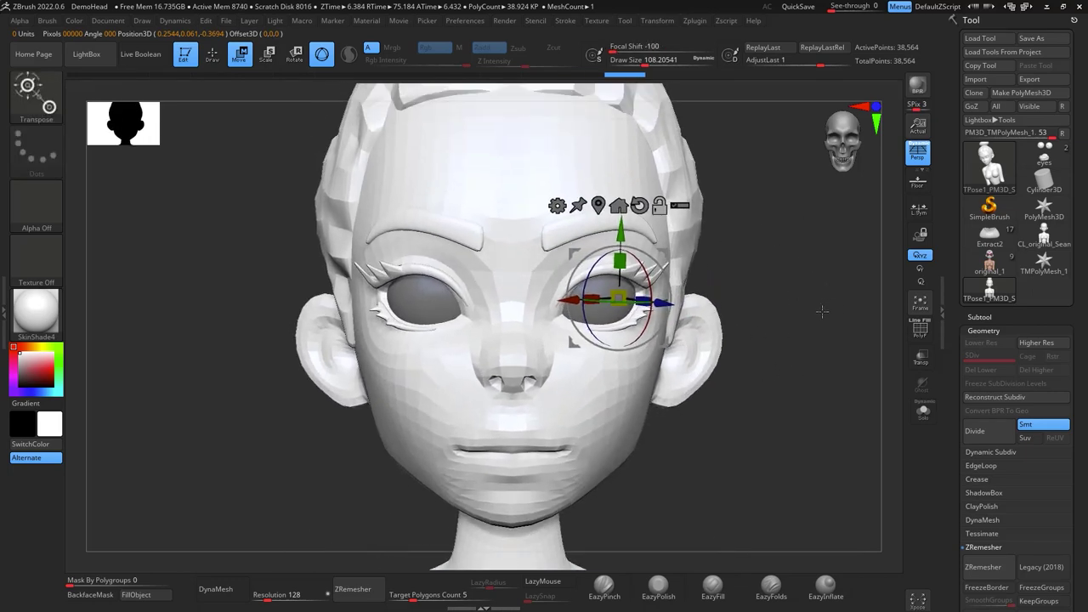
# Reshape the eyebrow on the character's left into a raised arch using the Move brush at a draw size of about 136
pyautogui.press('b')
pyautogui.press('m')
pyautogui.press('v')
pyautogui.press('space')
pyautogui.moveTo(731, 277); pyautogui.dragTo(729, 277)
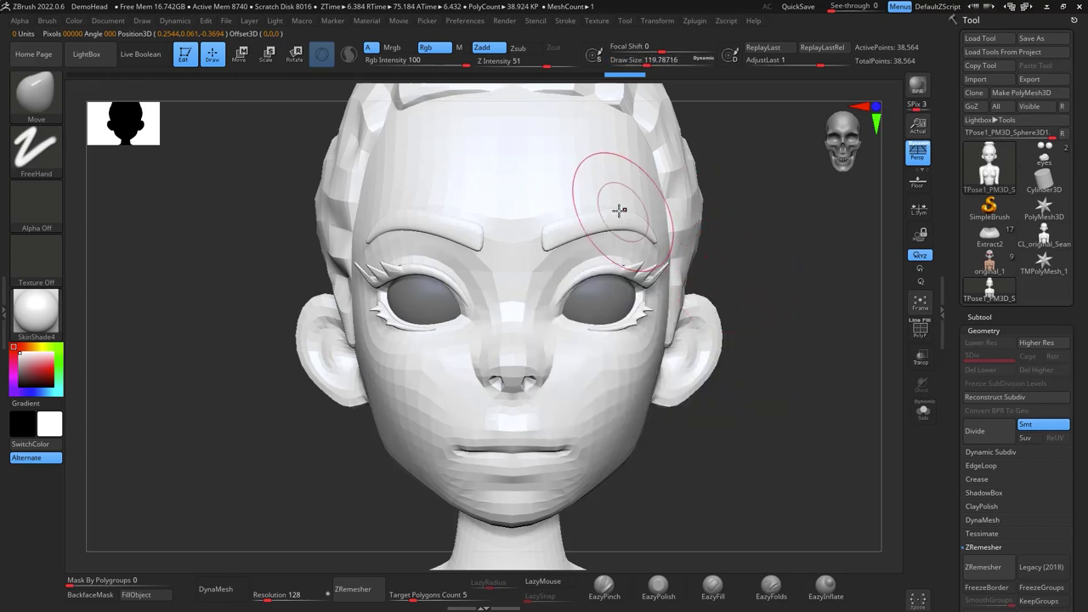
pyautogui.press('space')
pyautogui.moveTo(620, 217); pyautogui.dragTo(621, 216)
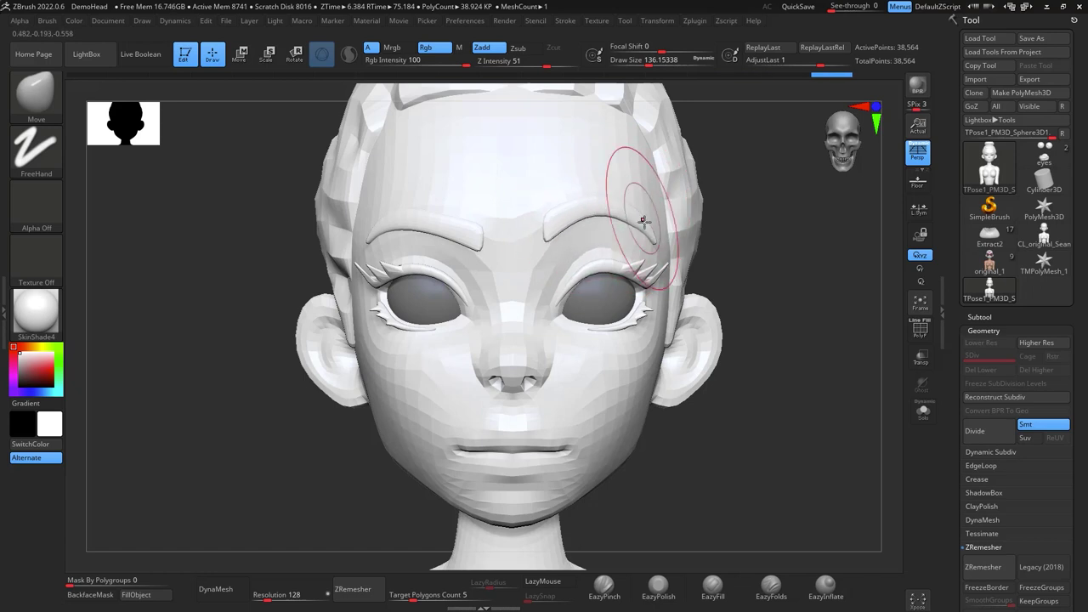
pyautogui.moveTo(644, 222); pyautogui.dragTo(637, 214)
# Lower and flatten the eyebrow on the character's right with the Move brush to make the expression asymmetrical
pyautogui.moveTo(749, 231)
pyautogui.mouseDown()
pyautogui.moveTo(821, 245)
pyautogui.moveTo(792, 230)
pyautogui.moveTo(903, 225)
pyautogui.mouseUp()
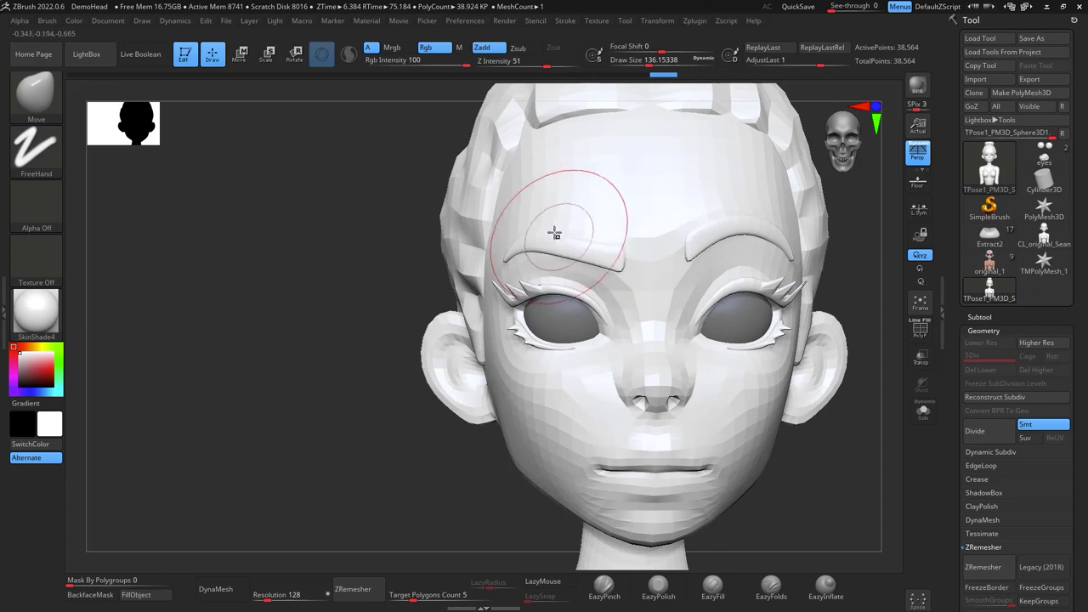
pyautogui.moveTo(606, 251)
pyautogui.mouseDown()
pyautogui.moveTo(595, 246)
pyautogui.moveTo(624, 260)
pyautogui.moveTo(630, 247)
pyautogui.moveTo(581, 249)
pyautogui.mouseUp()
pyautogui.moveTo(607, 243); pyautogui.dragTo(615, 251)
pyautogui.moveTo(816, 462)
pyautogui.mouseDown()
pyautogui.moveTo(851, 475)
pyautogui.moveTo(844, 467)
pyautogui.mouseUp()
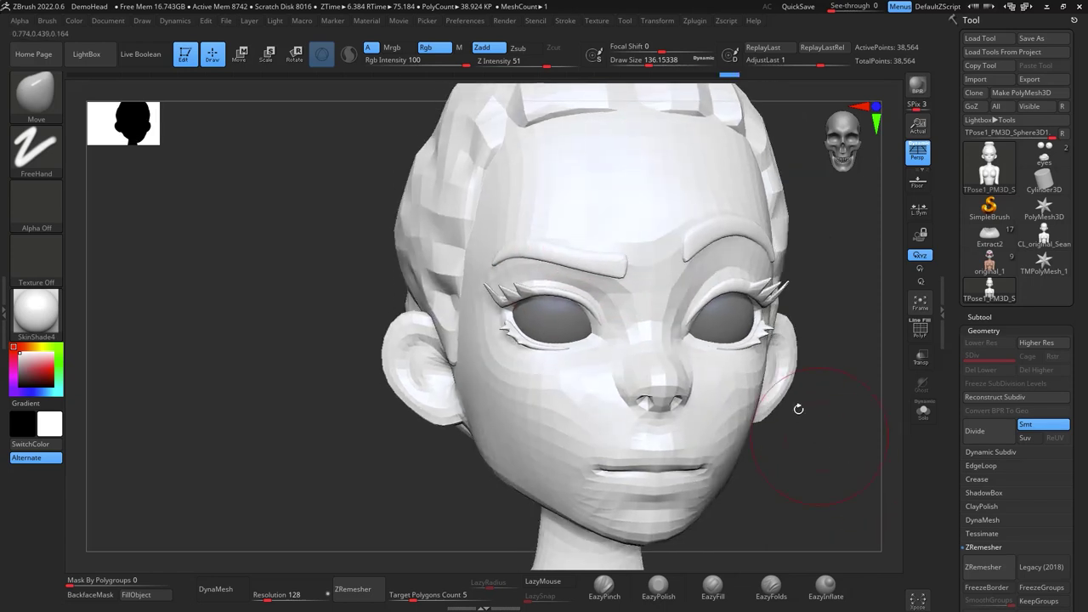
# Pull the mouth corner on the character's left up into a smirk with the Move brush at a draw size of about 207
pyautogui.moveTo(543, 373); pyautogui.dragTo(549, 368)
pyautogui.moveTo(830, 453)
pyautogui.mouseDown()
pyautogui.moveTo(838, 478)
pyautogui.moveTo(811, 448)
pyautogui.mouseUp()
pyautogui.press('space')
pyautogui.moveTo(716, 414)
pyautogui.mouseDown()
pyautogui.moveTo(696, 439)
pyautogui.moveTo(708, 413)
pyautogui.moveTo(705, 424)
pyautogui.moveTo(719, 413)
pyautogui.moveTo(714, 428)
pyautogui.mouseUp()
pyautogui.press('space')
pyautogui.press('space')
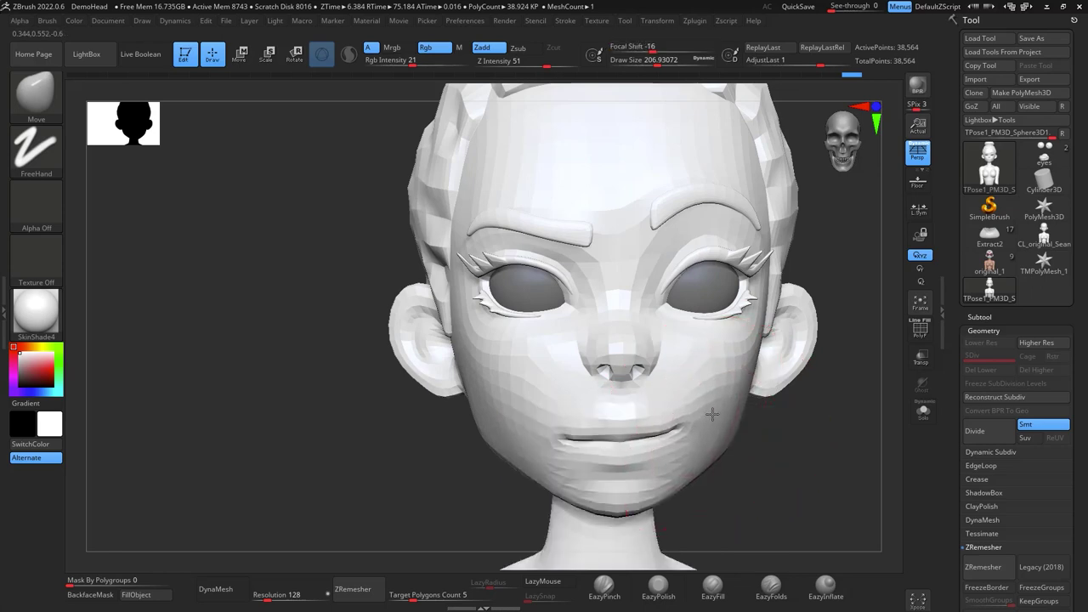
# Lasso-mask the whole head and bun from the side, and invert the mask so that only the body is protected
pyautogui.moveTo(808, 480)
pyautogui.mouseDown()
pyautogui.moveTo(740, 481)
pyautogui.moveTo(767, 512)
pyautogui.moveTo(812, 469)
pyautogui.moveTo(819, 432)
pyautogui.moveTo(799, 382)
pyautogui.moveTo(804, 408)
pyautogui.moveTo(837, 420)
pyautogui.moveTo(821, 394)
pyautogui.moveTo(830, 386)
pyautogui.mouseUp()
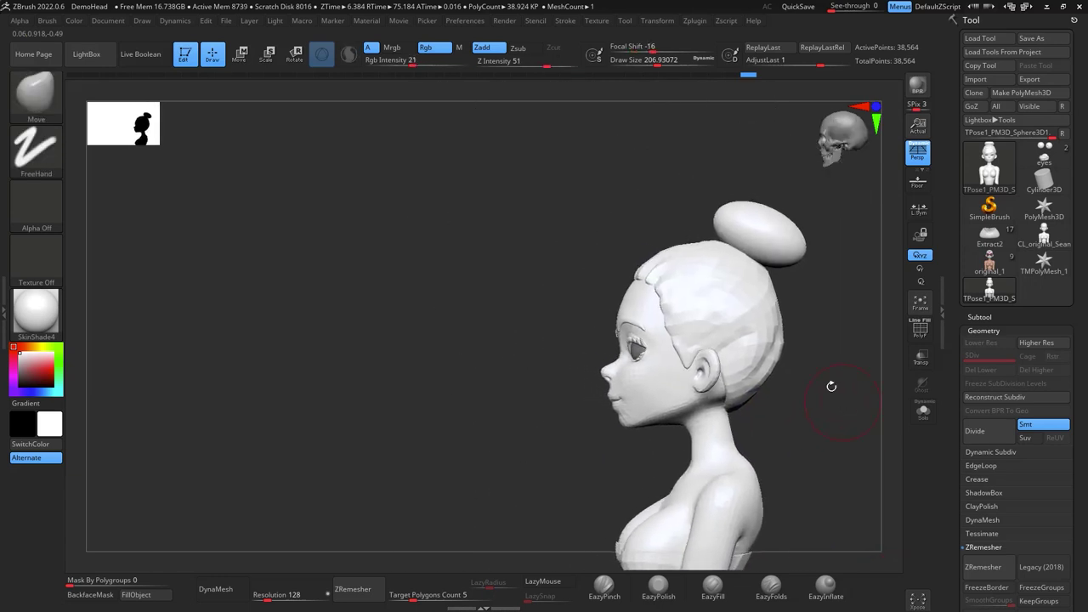
pyautogui.moveTo(622, 166)
pyautogui.keyDown('ctrl'); pyautogui.mouseDown()
pyautogui.moveTo(544, 432)
pyautogui.moveTo(680, 418)
pyautogui.mouseUp(); pyautogui.keyUp('ctrl')
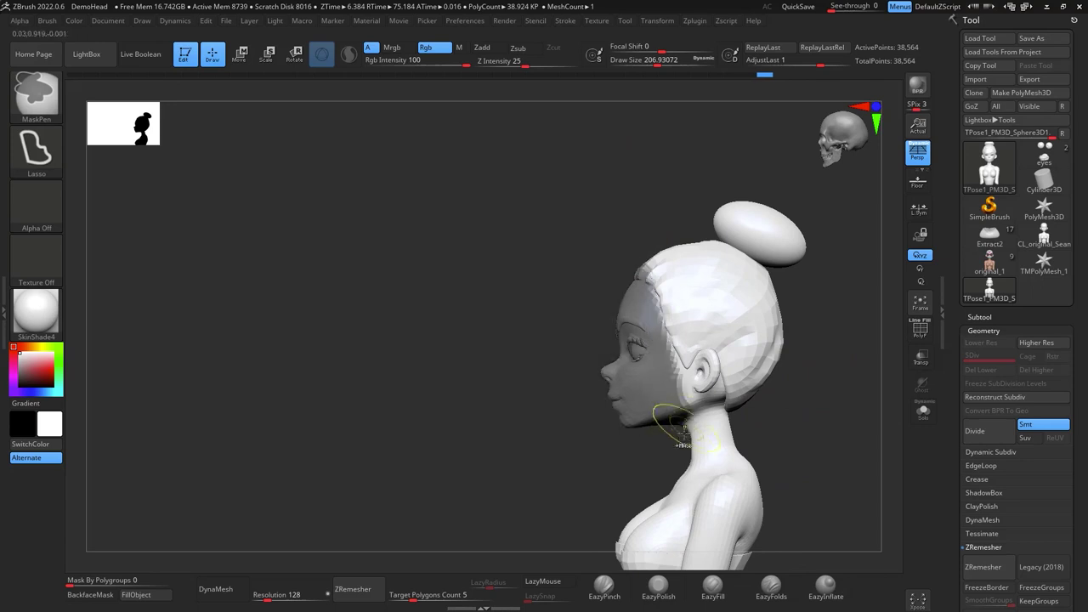
pyautogui.hotkey('ctrl', 'w')
pyautogui.moveTo(578, 225)
pyautogui.keyDown('ctrl'); pyautogui.mouseDown()
pyautogui.moveTo(542, 297)
pyautogui.moveTo(668, 436)
pyautogui.mouseUp(); pyautogui.keyUp('ctrl')
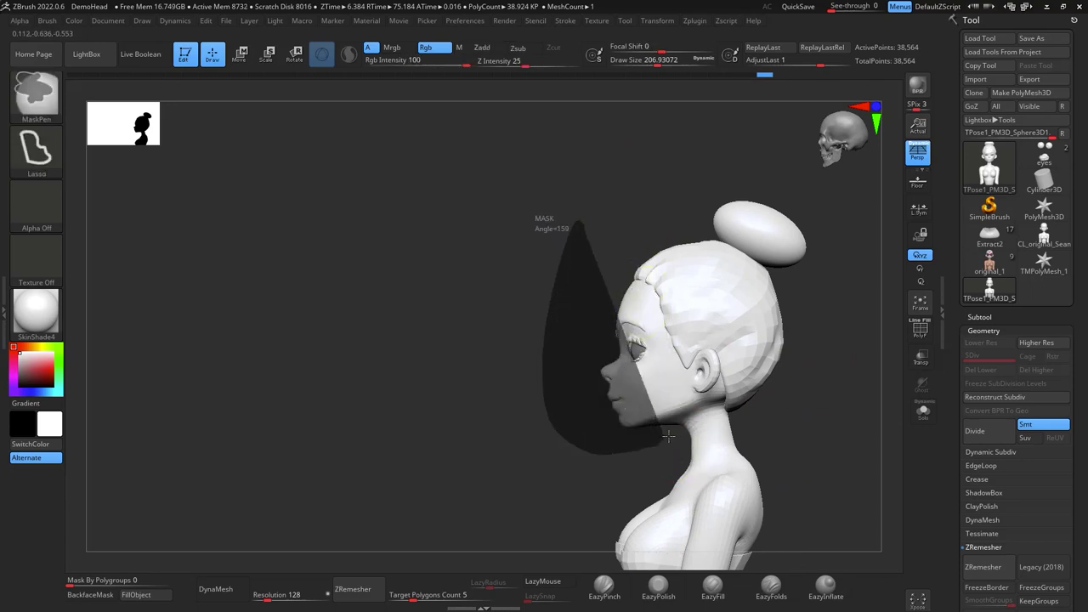
pyautogui.keyDown('ctrl'); pyautogui.moveTo(721, 408); pyautogui.dragTo(790, 167); pyautogui.keyUp('ctrl')
pyautogui.keyDown('ctrl'); pyautogui.click(718, 408); pyautogui.keyUp('ctrl')
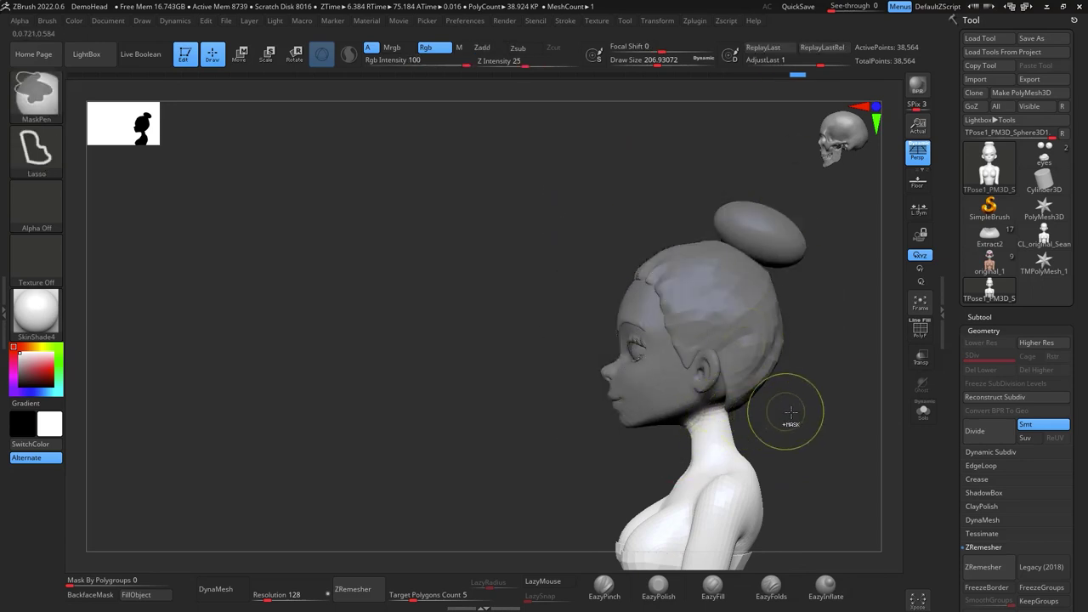
pyautogui.moveTo(791, 412)
pyautogui.mouseDown()
pyautogui.moveTo(835, 403)
pyautogui.moveTo(804, 372)
pyautogui.moveTo(791, 328)
pyautogui.moveTo(838, 434)
pyautogui.moveTo(802, 334)
pyautogui.moveTo(776, 334)
pyautogui.moveTo(772, 347)
pyautogui.mouseUp()
pyautogui.keyDown('ctrl'); pyautogui.click(824, 399); pyautogui.keyUp('ctrl')
# Activate the transform gizmo, unlock its pivot and centre it on the top of the neck below the chin
pyautogui.press('e')
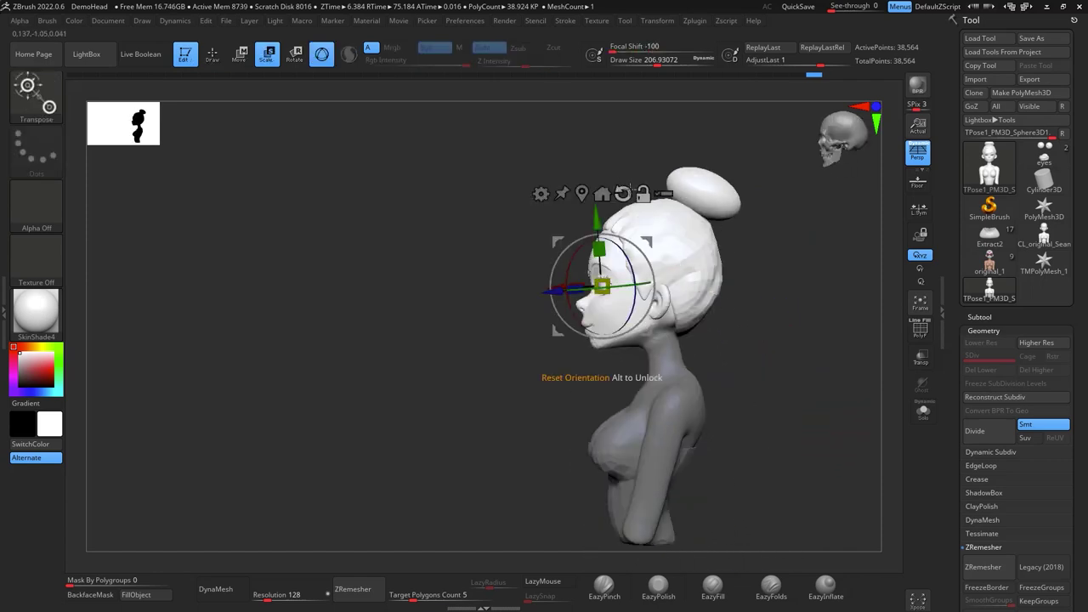
pyautogui.keyDown('alt'); pyautogui.moveTo(649, 240); pyautogui.dragTo(703, 290); pyautogui.keyUp('alt')
pyautogui.moveTo(792, 331); pyautogui.dragTo(823, 320)
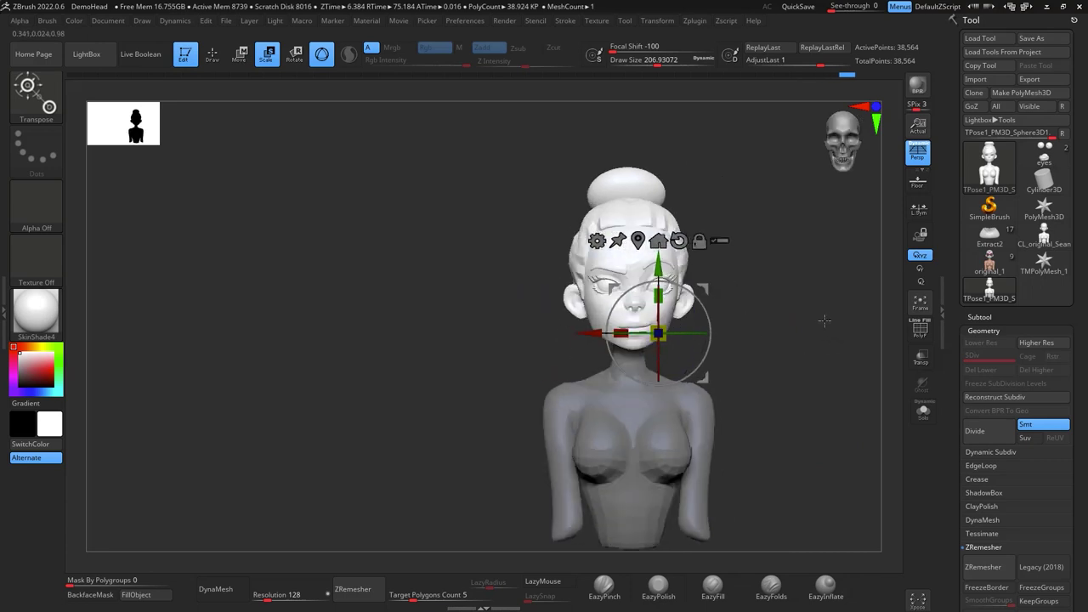
pyautogui.click(639, 239)
pyautogui.keyDown('alt'); pyautogui.moveTo(643, 187); pyautogui.dragTo(644, 272); pyautogui.keyUp('alt')
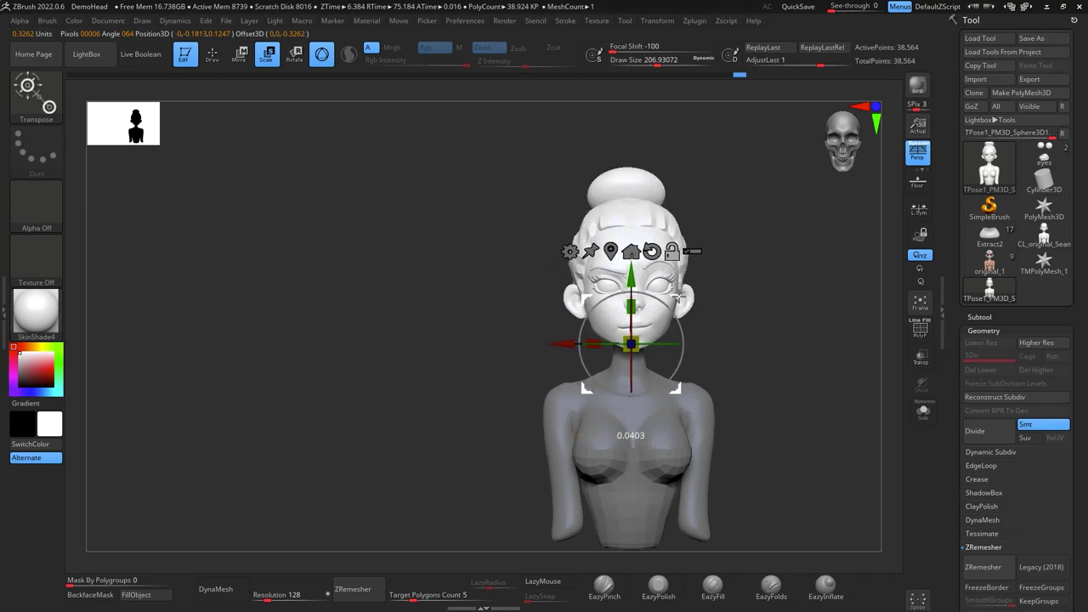
pyautogui.keyDown('alt'); pyautogui.moveTo(750, 315); pyautogui.dragTo(748, 398); pyautogui.keyUp('alt')
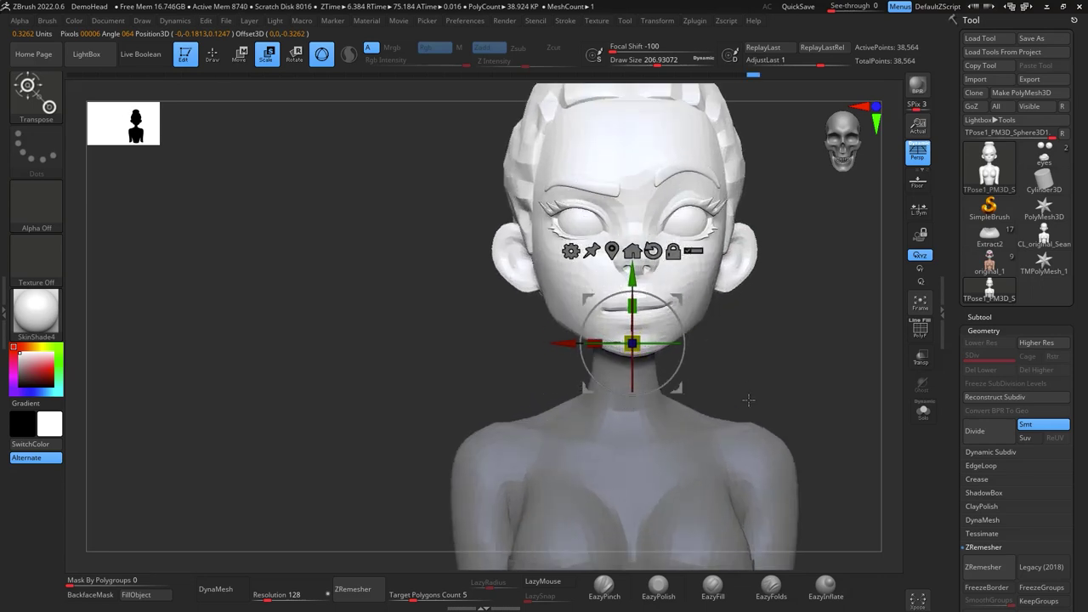
# Tilt the unmasked head sideways by about 7 degrees and turn it about the neck pivot
pyautogui.moveTo(677, 344); pyautogui.dragTo(679, 316)
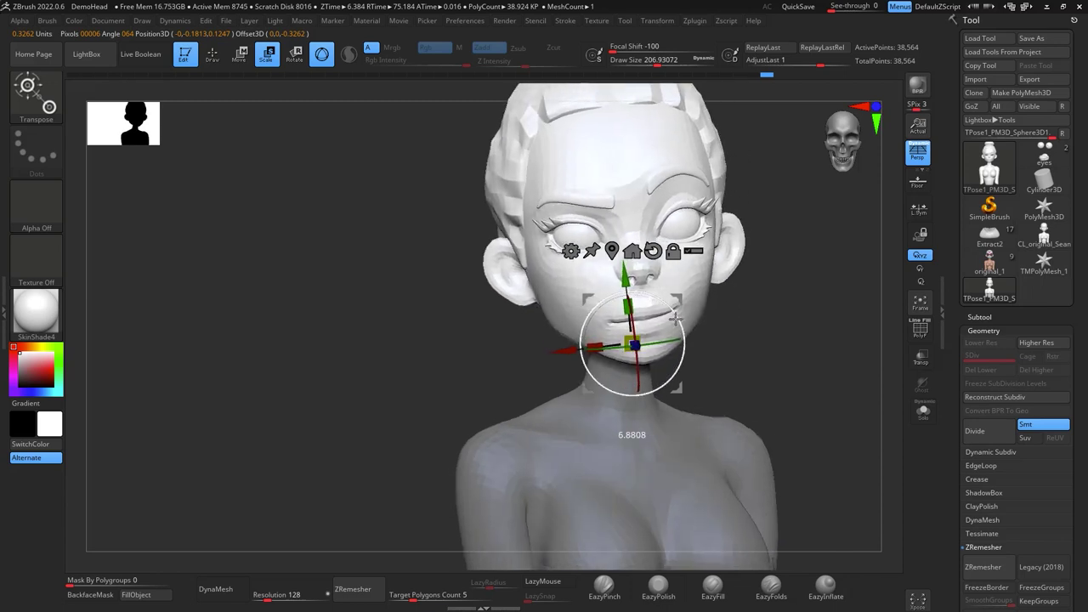
pyautogui.moveTo(758, 327); pyautogui.dragTo(645, 299)
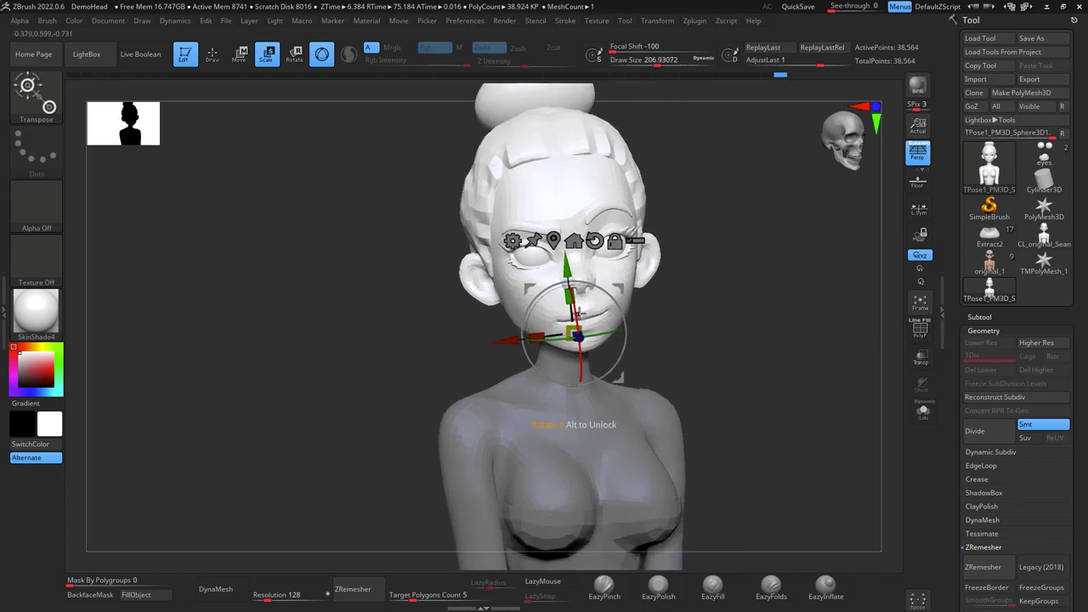
pyautogui.moveTo(578, 313); pyautogui.dragTo(624, 319)
pyautogui.moveTo(622, 328); pyautogui.dragTo(577, 307)
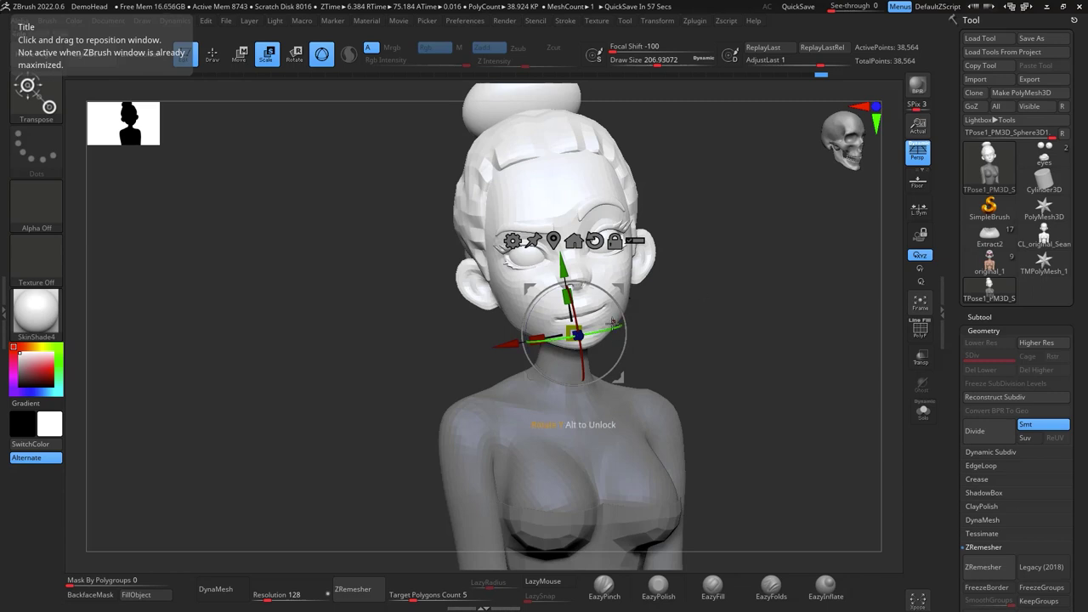
pyautogui.moveTo(615, 335)
pyautogui.mouseDown()
pyautogui.moveTo(599, 332)
pyautogui.moveTo(625, 336)
pyautogui.mouseUp()
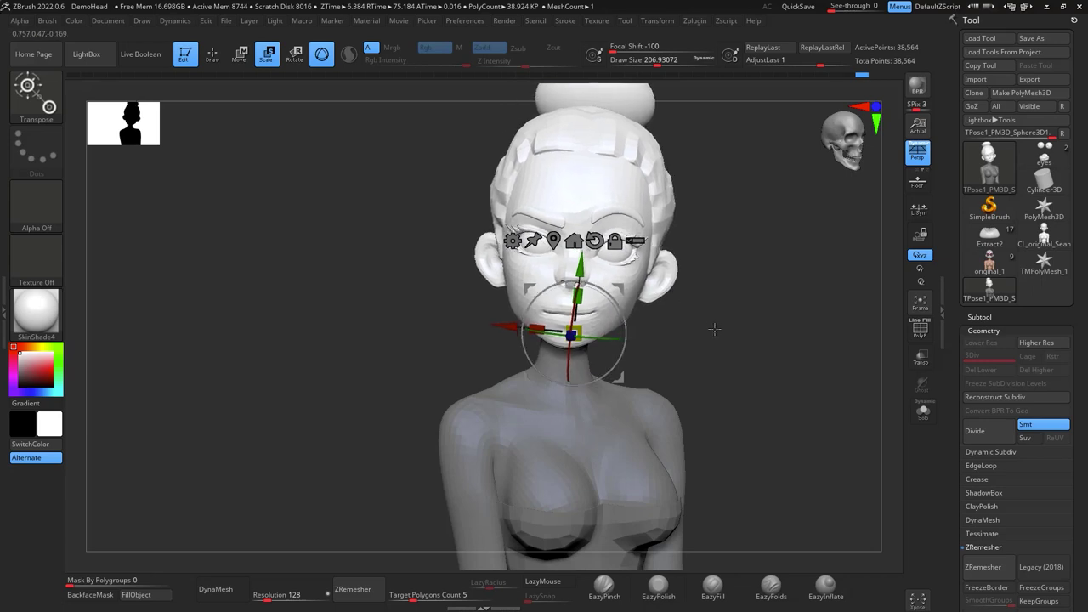
# Refine the turn and tilt of the head from a three-quarter view with the rotation rings
pyautogui.press('q')
pyautogui.moveTo(725, 332); pyautogui.dragTo(749, 352)
pyautogui.press('e')
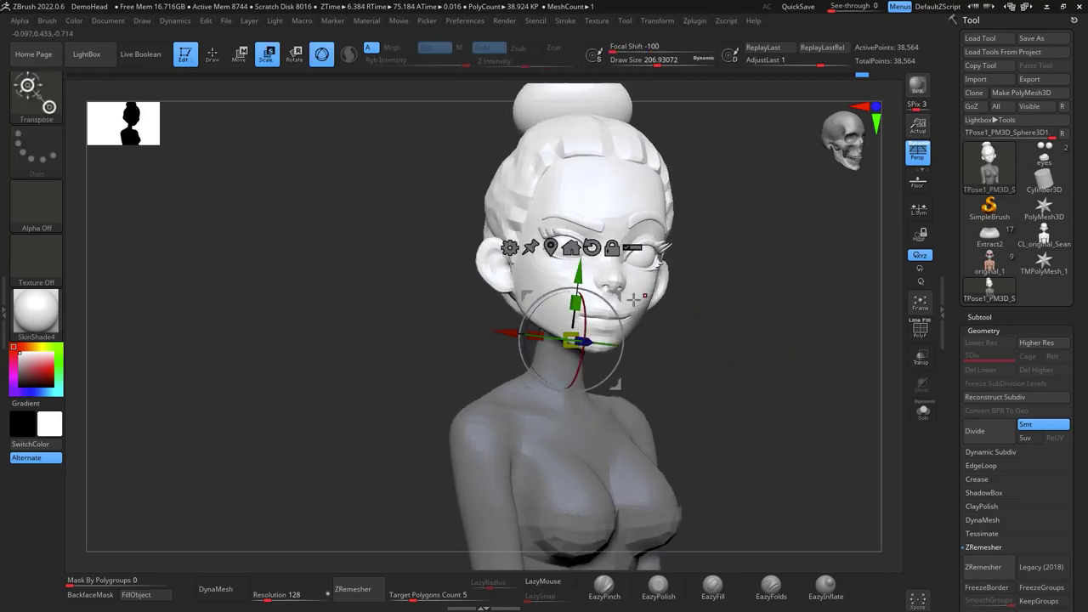
pyautogui.moveTo(608, 343)
pyautogui.mouseDown()
pyautogui.moveTo(592, 343)
pyautogui.moveTo(623, 277)
pyautogui.mouseUp()
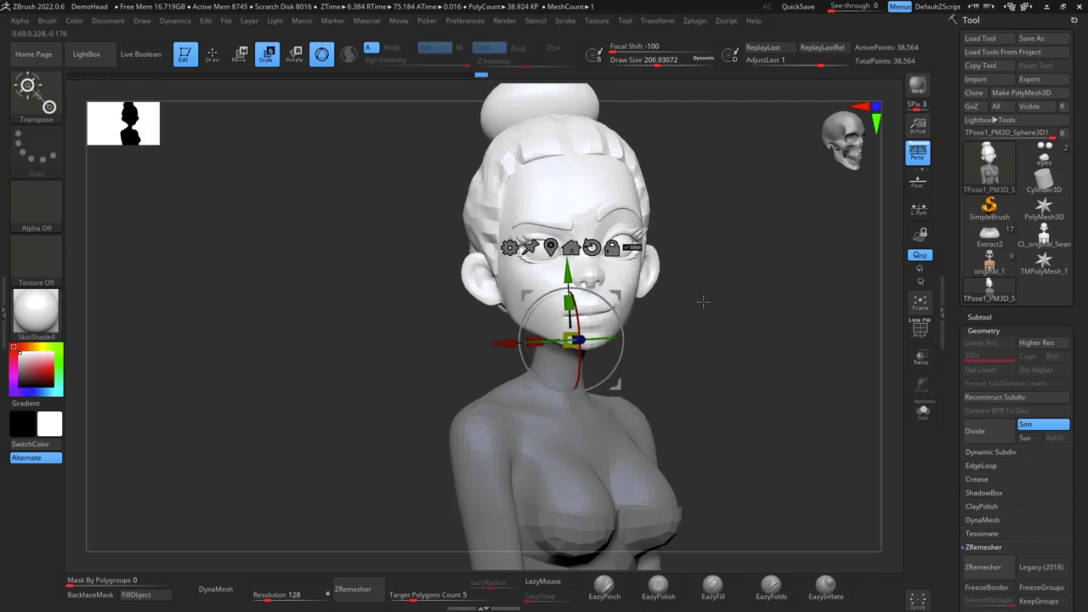
pyautogui.press('q')
pyautogui.moveTo(731, 340)
pyautogui.mouseDown()
pyautogui.moveTo(698, 336)
pyautogui.moveTo(723, 340)
pyautogui.moveTo(731, 325)
pyautogui.moveTo(731, 341)
pyautogui.moveTo(709, 349)
pyautogui.mouseUp()
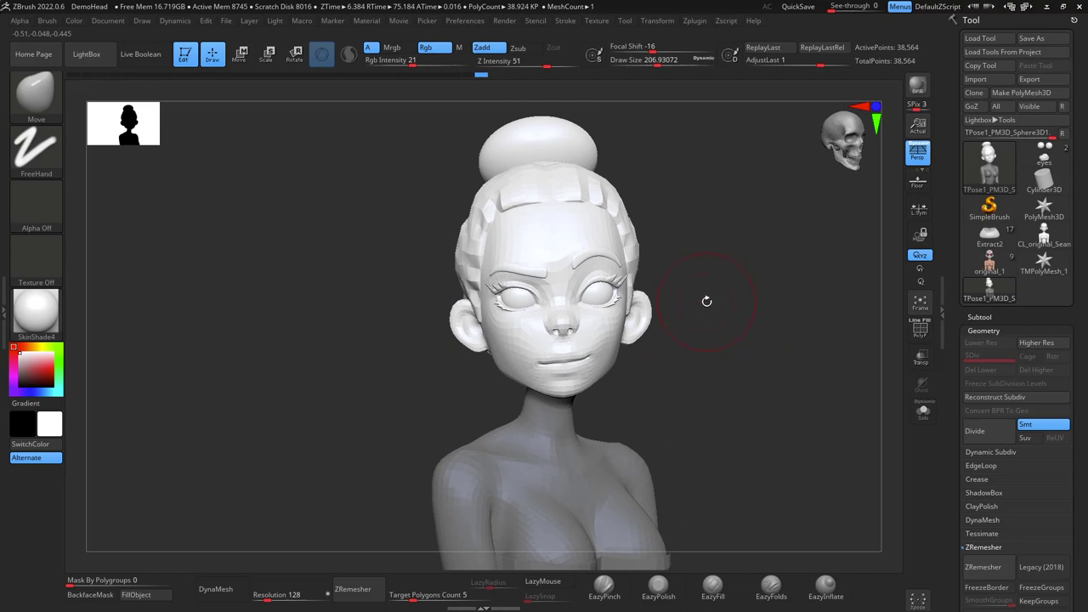
# Clear the mask and transfer the pose from the posing mesh back to the original subtools with Transpose Master's TPose|SubT
pyautogui.keyDown('ctrl'); pyautogui.moveTo(732, 256); pyautogui.dragTo(733, 237); pyautogui.keyUp('ctrl')
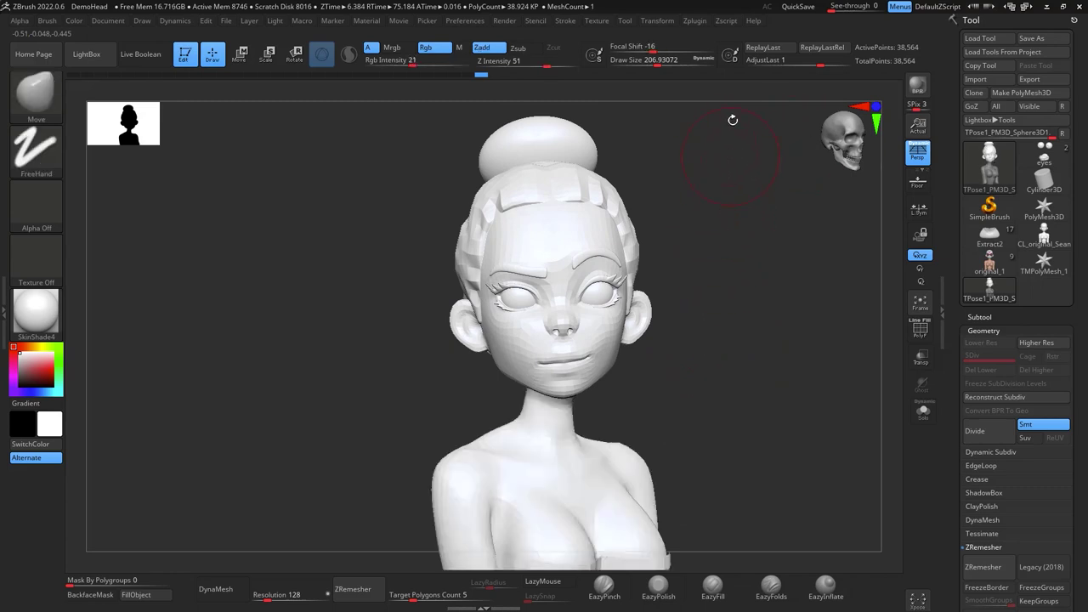
pyautogui.click(702, 24)
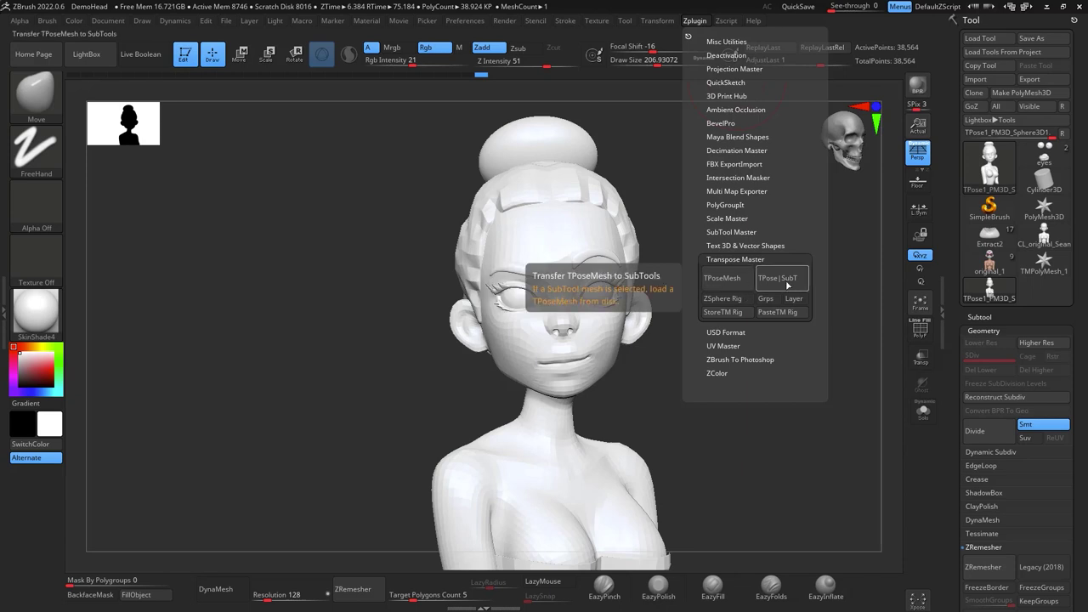
pyautogui.click(789, 283)
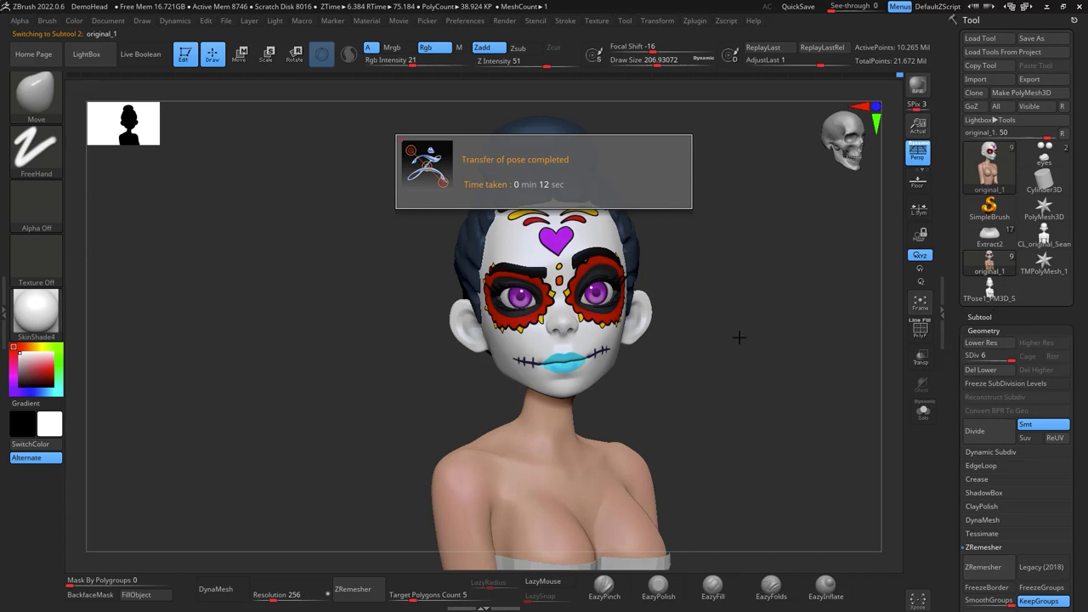
pyautogui.moveTo(999, 317); pyautogui.dragTo(986, 316)
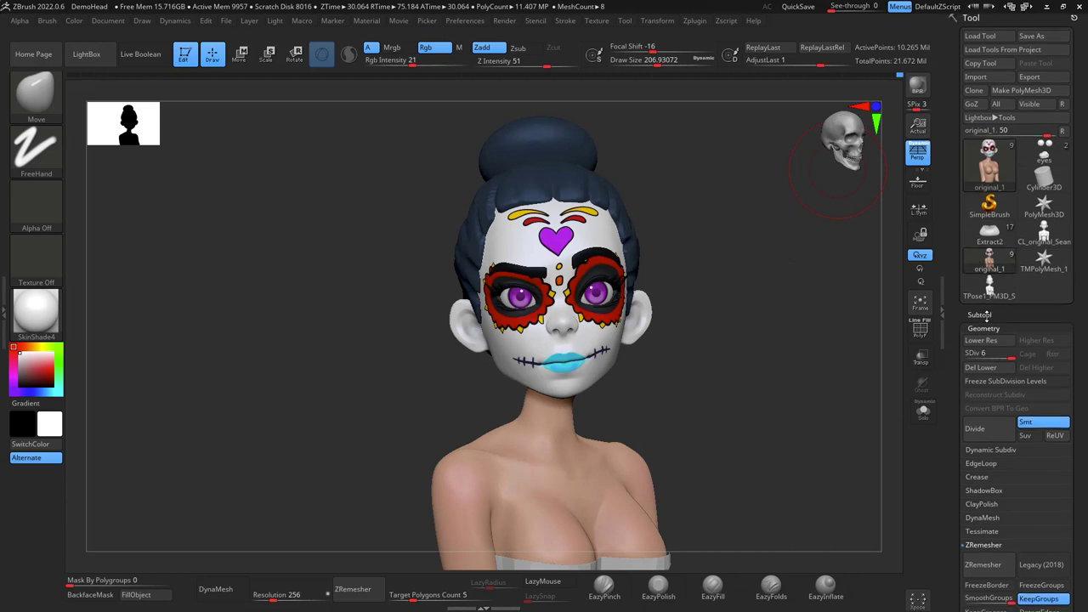
# Show the subtool list and lift the painted mouth corner on original_1 with the Move brush at a draw size of about 167
pyautogui.click(979, 315)
pyautogui.keyDown('alt'); pyautogui.moveTo(755, 303); pyautogui.dragTo(756, 386); pyautogui.keyUp('alt')
pyautogui.press('space')
pyautogui.moveTo(638, 294); pyautogui.dragTo(635, 293)
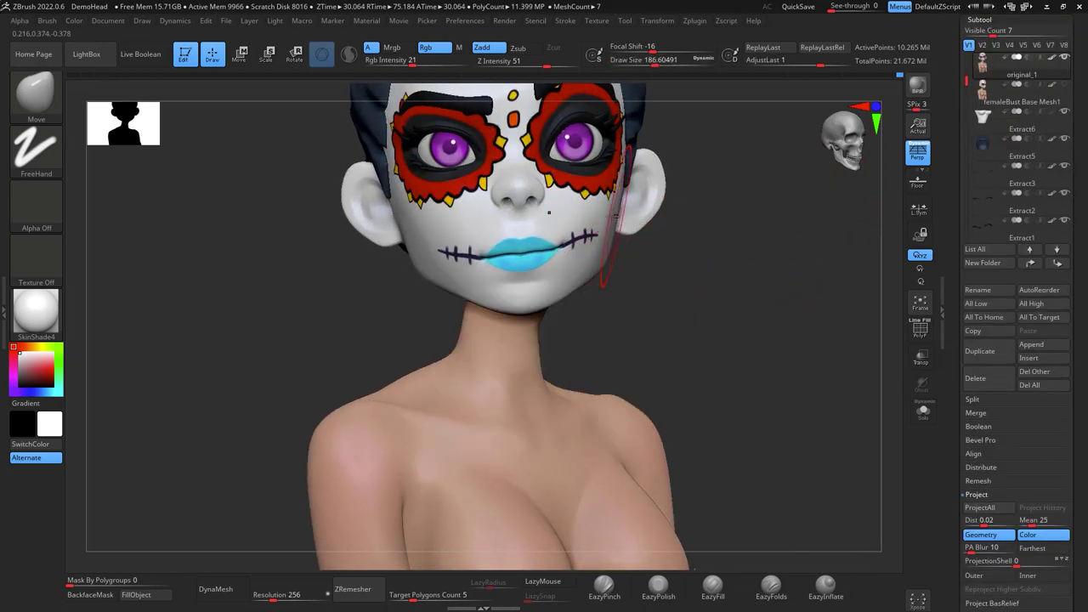
pyautogui.press('space')
pyautogui.moveTo(607, 248)
pyautogui.mouseDown()
pyautogui.moveTo(600, 229)
pyautogui.moveTo(621, 207)
pyautogui.mouseUp()
pyautogui.press('space')
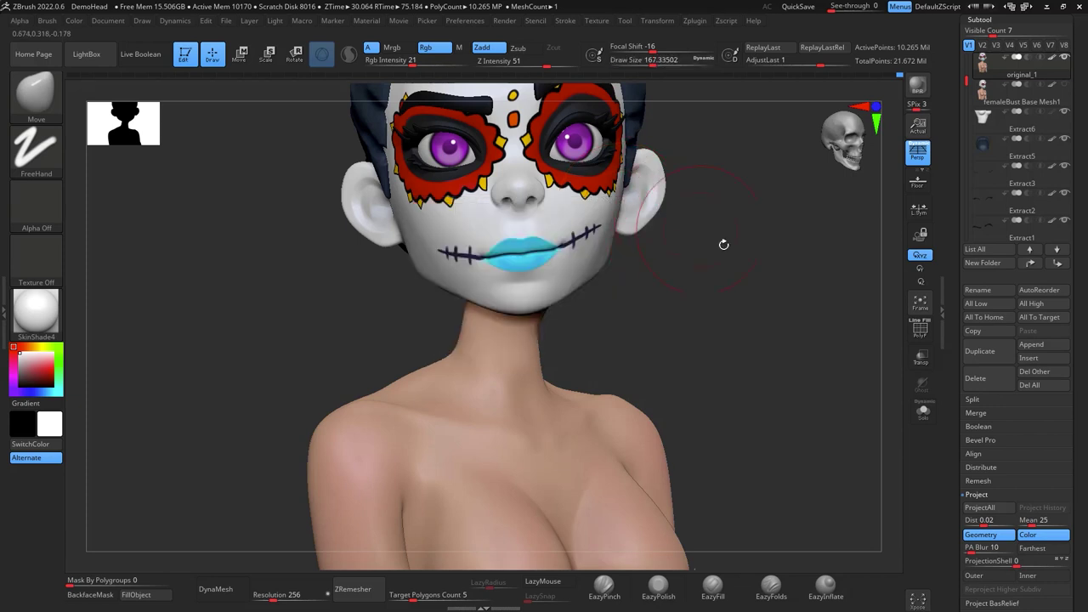
# Push up the cheek below the character's left eye using the Move brush at a draw size of about 140
pyautogui.keyDown('alt'); pyautogui.moveTo(797, 326); pyautogui.dragTo(829, 423); pyautogui.keyUp('alt')
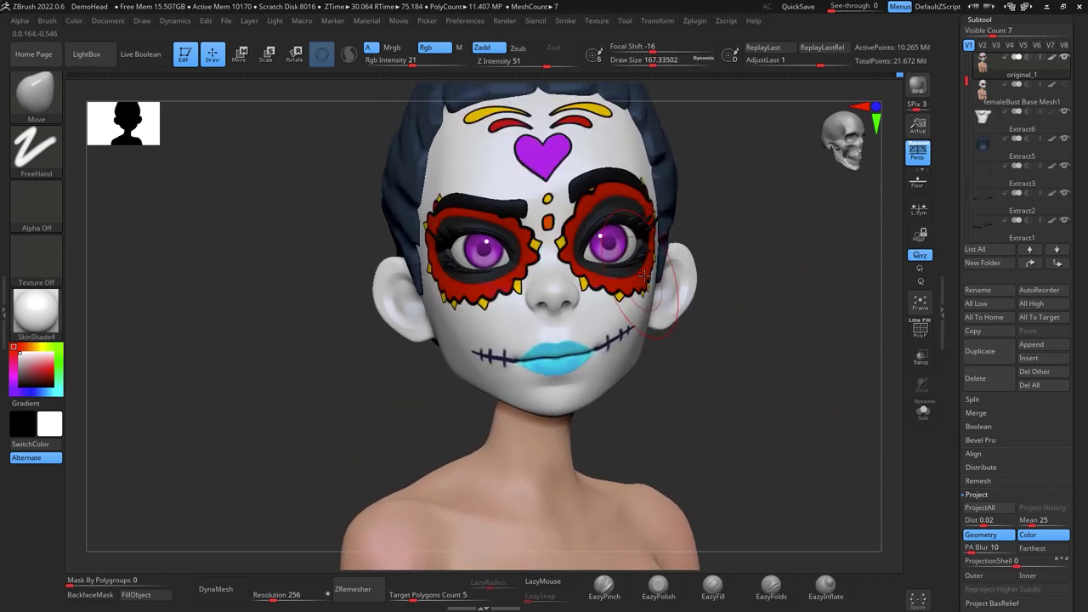
pyautogui.keyDown('alt'); pyautogui.moveTo(774, 226); pyautogui.dragTo(749, 259); pyautogui.keyUp('alt')
pyautogui.press('space')
pyautogui.moveTo(612, 274); pyautogui.dragTo(613, 272)
pyautogui.press('space')
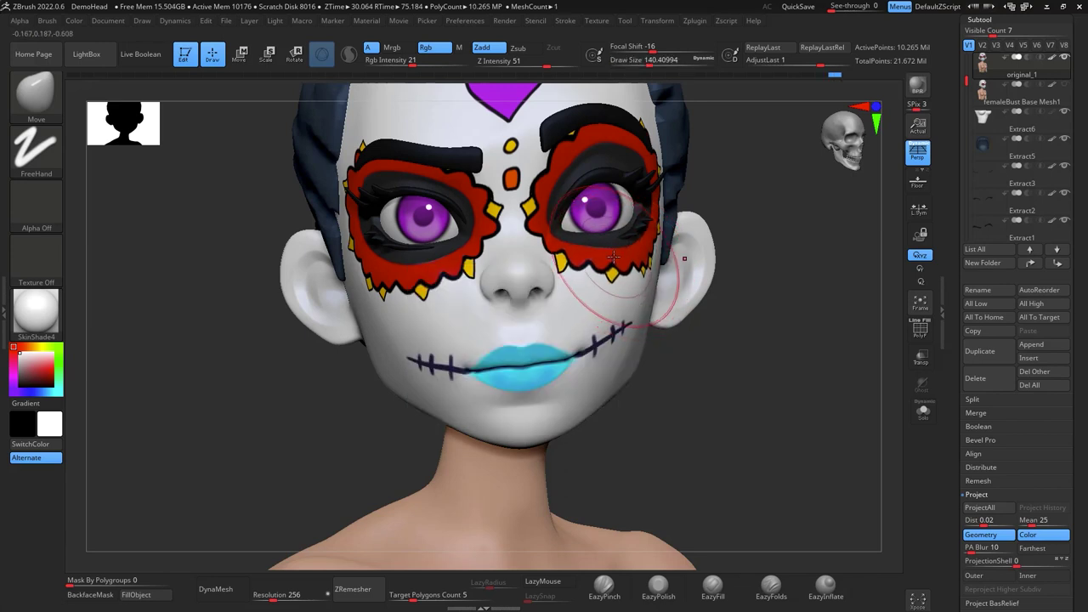
# Select the Extract1 and Extract3 subtools in turn and check the posed bust from a distance
pyautogui.click(1003, 222)
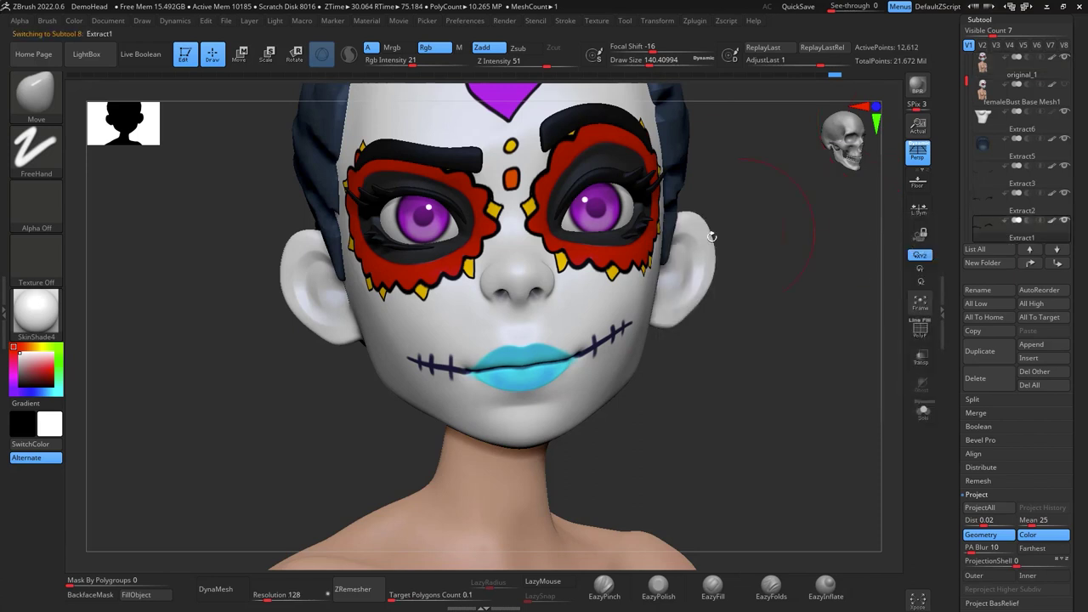
pyautogui.moveTo(967, 83); pyautogui.dragTo(966, 106)
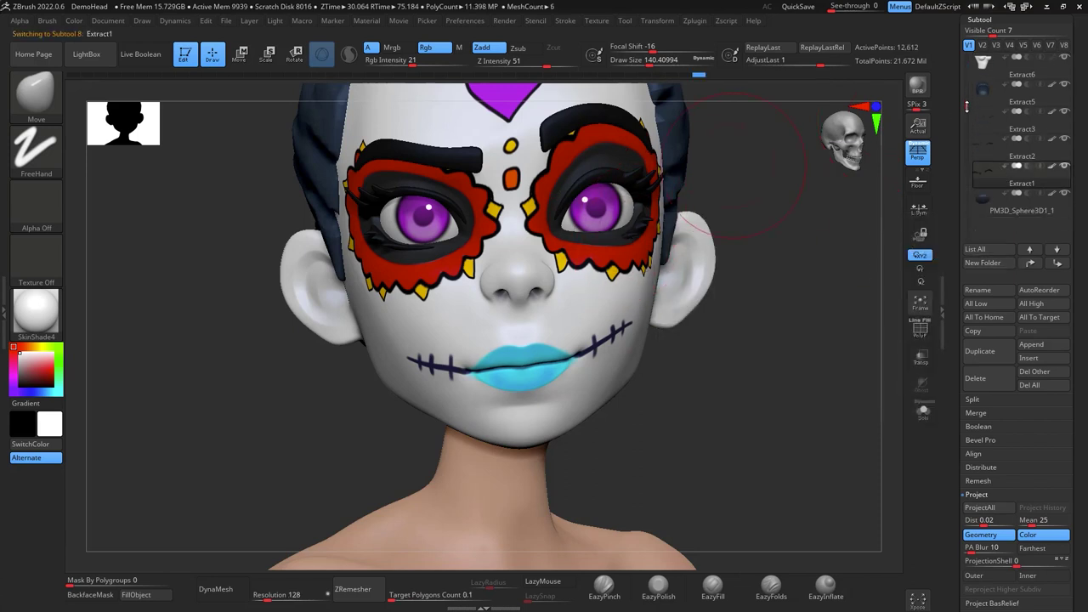
pyautogui.moveTo(993, 152)
pyautogui.click(994, 124)
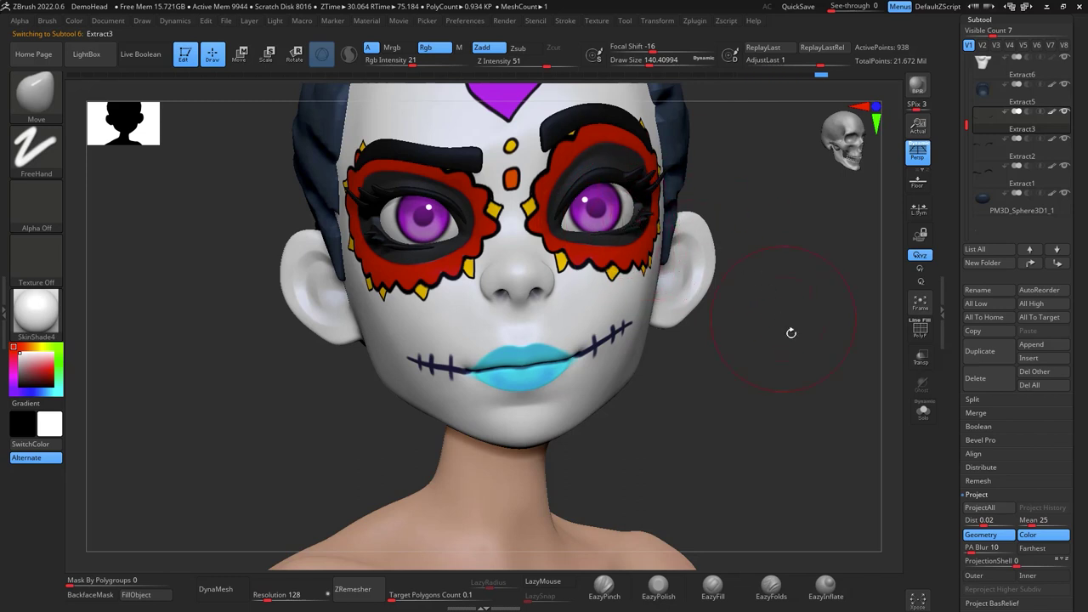
pyautogui.keyDown('alt'); pyautogui.moveTo(791, 333); pyautogui.dragTo(828, 362); pyautogui.keyUp('alt')
pyautogui.keyDown('alt'); pyautogui.moveTo(826, 406); pyautogui.dragTo(814, 302); pyautogui.keyUp('alt')
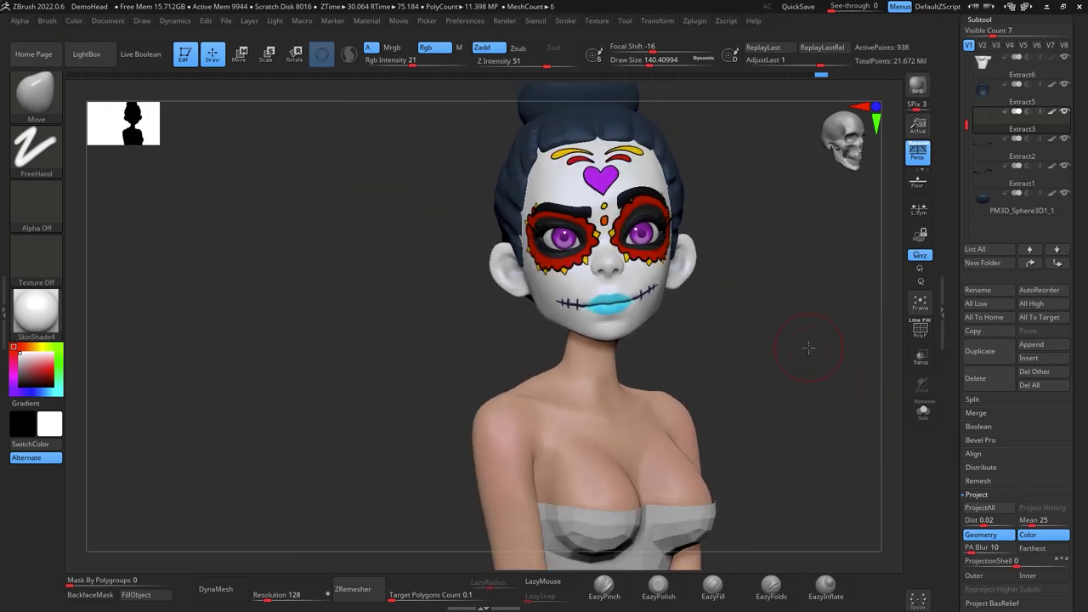
pyautogui.keyDown('alt'); pyautogui.moveTo(808, 348); pyautogui.dragTo(809, 389); pyautogui.keyUp('alt')
# Select the eyes subtool PM3D_Sphere3D1 and split it into separate parts, accepting the non-undoable operation
pyautogui.moveTo(970, 122); pyautogui.dragTo(974, 51)
pyautogui.click(996, 75)
pyautogui.keyDown('alt'); pyautogui.moveTo(788, 265); pyautogui.dragTo(797, 297); pyautogui.keyUp('alt')
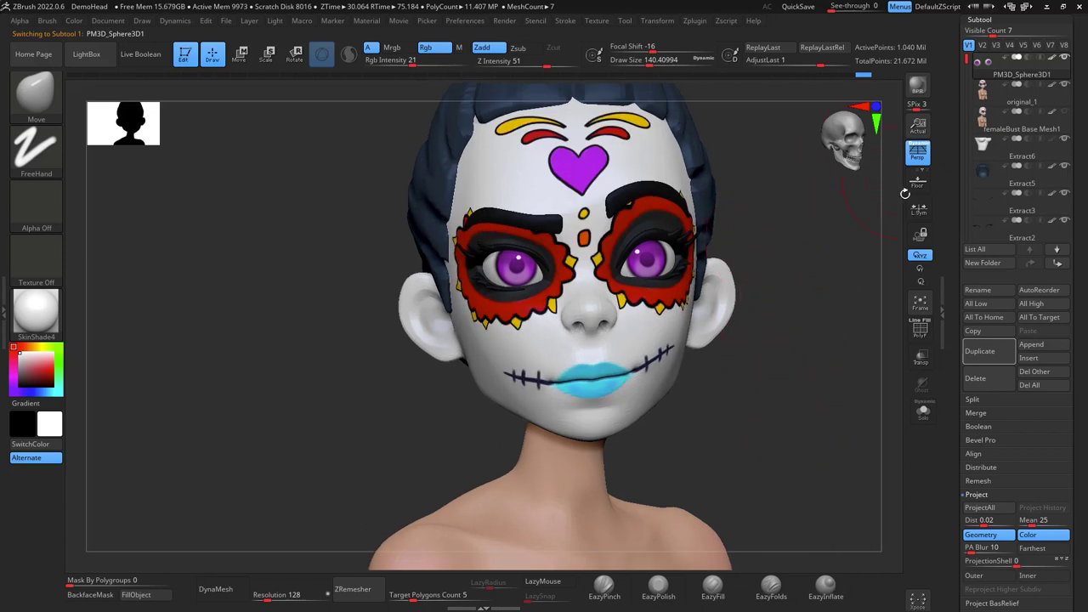
pyautogui.click(992, 400)
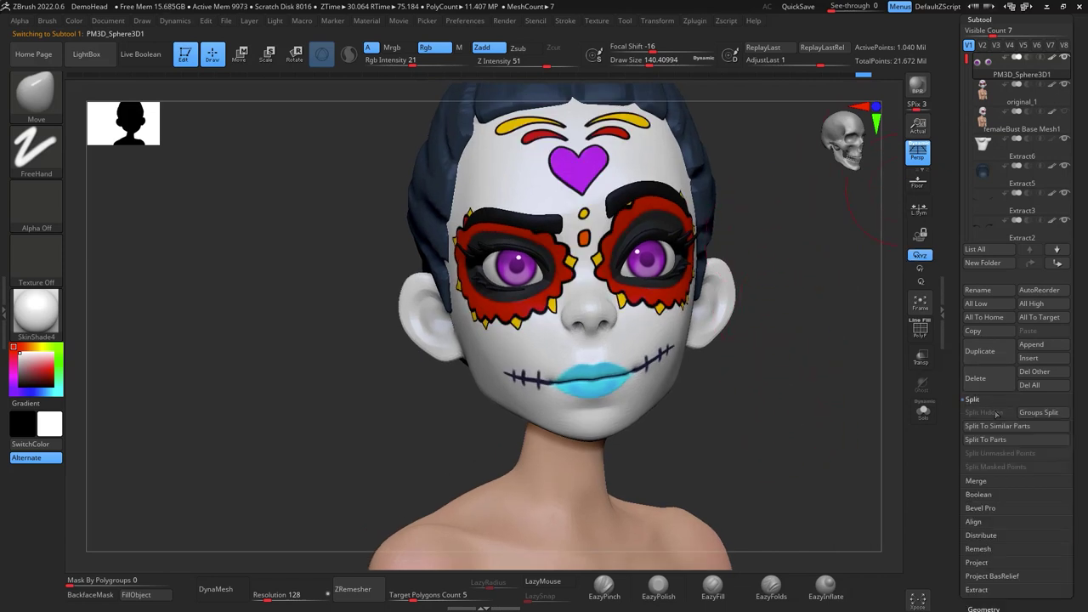
pyautogui.click(1010, 442)
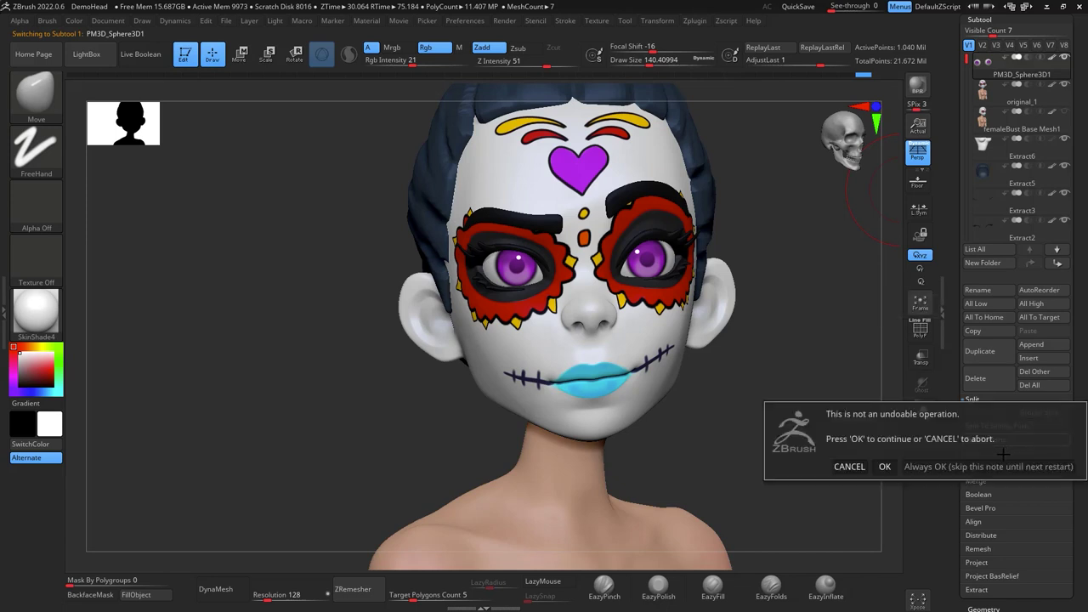
pyautogui.click(885, 467)
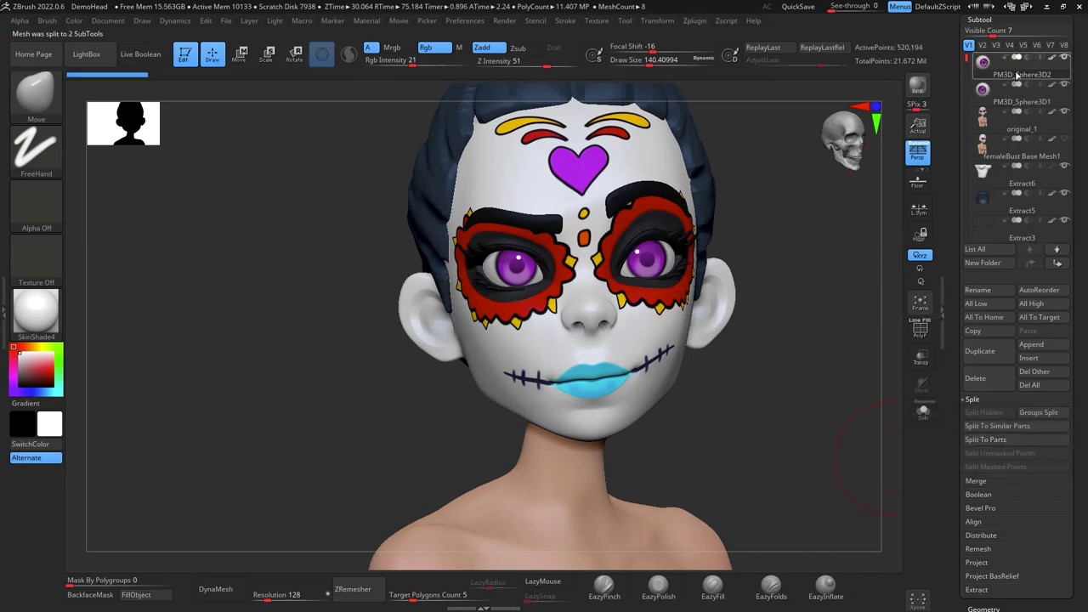
# Centre the gizmo on the character's left eyeball, PM3D_Sphere3D2, and rotate it to adjust the gaze
pyautogui.press('w')
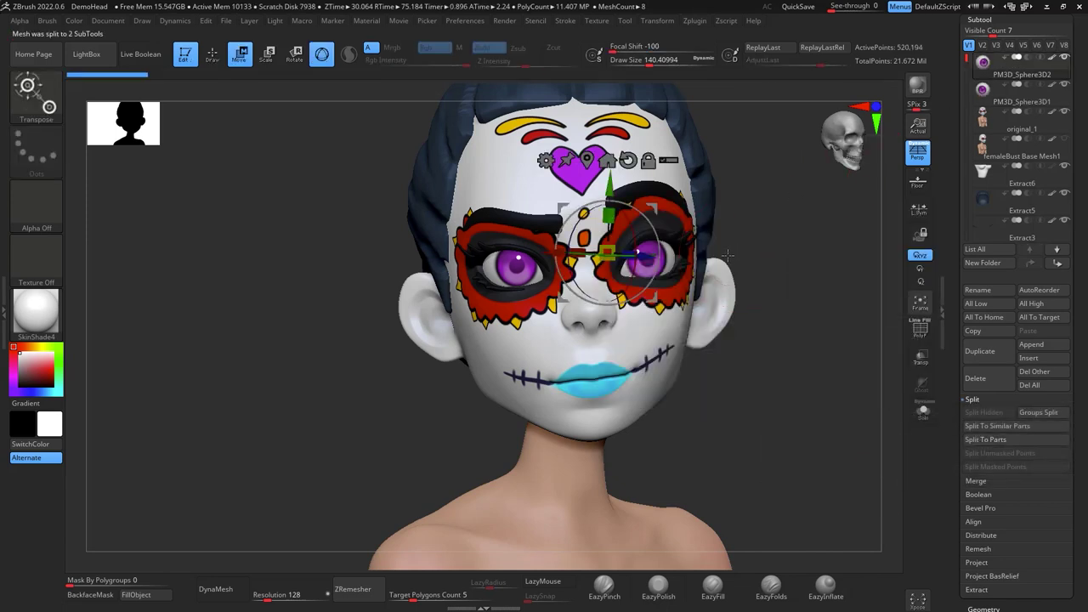
pyautogui.keyDown('alt'); pyautogui.click(628, 159); pyautogui.keyUp('alt')
pyautogui.keyDown('alt'); pyautogui.click(587, 159); pyautogui.keyUp('alt')
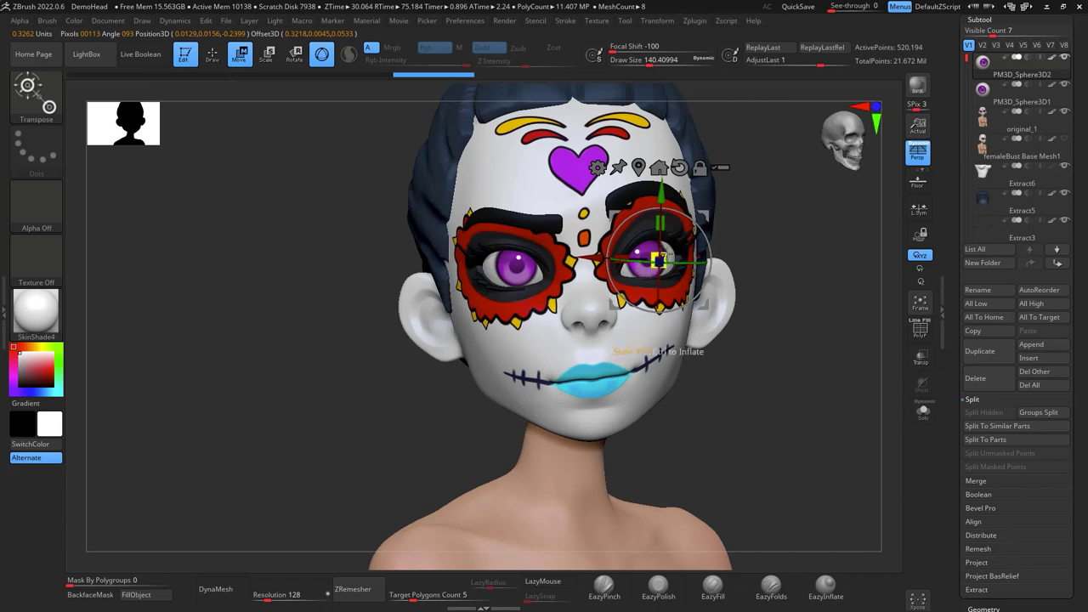
pyautogui.moveTo(660, 289); pyautogui.dragTo(683, 255)
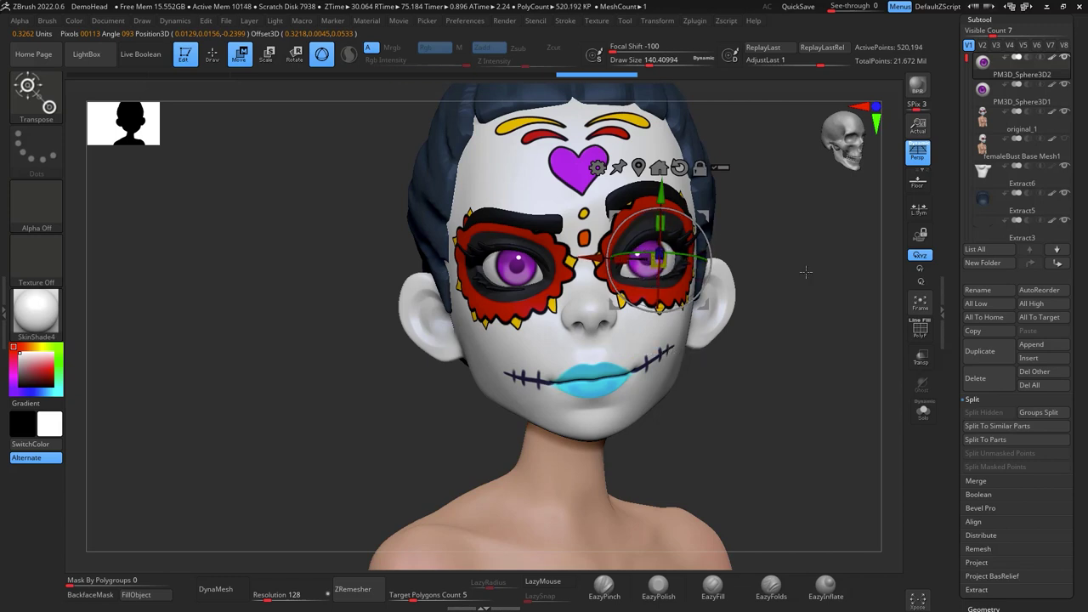
# Turn on transparency to view the left eyeball inside the head from the side and try a rotation on it
pyautogui.moveTo(829, 269); pyautogui.dragTo(827, 299)
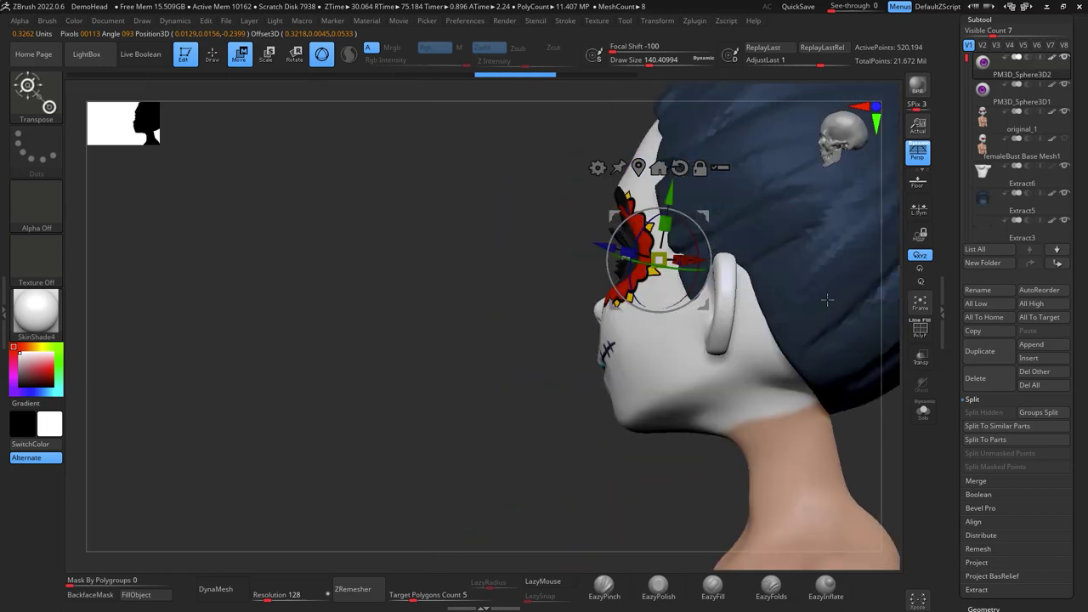
pyautogui.press('q')
pyautogui.click(920, 357)
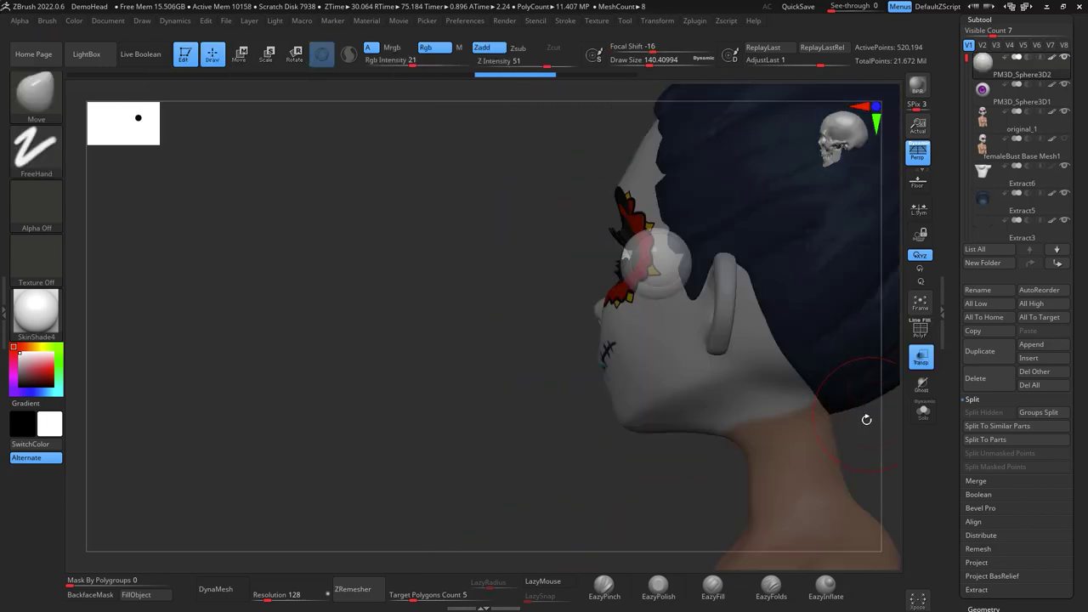
pyautogui.moveTo(867, 420)
pyautogui.mouseDown()
pyautogui.moveTo(907, 429)
pyautogui.moveTo(882, 418)
pyautogui.mouseUp()
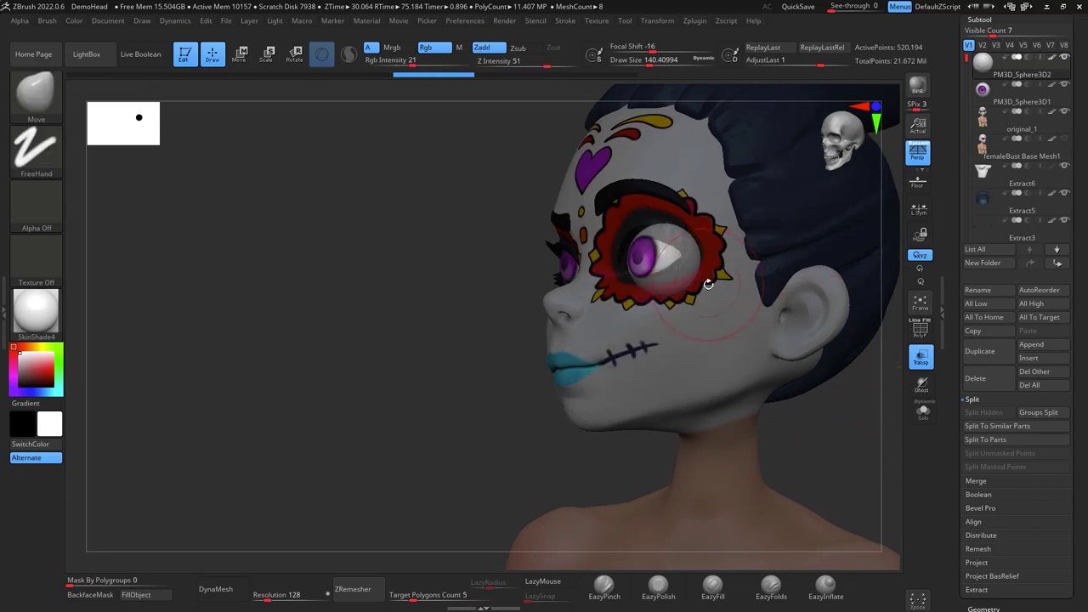
pyautogui.press('e')
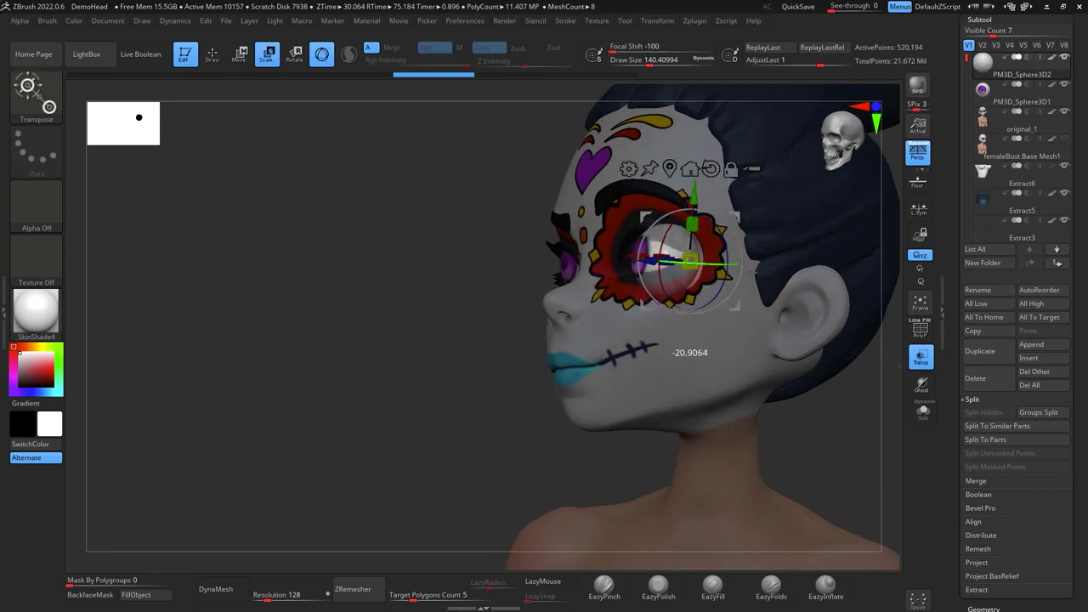
pyautogui.moveTo(801, 275); pyautogui.dragTo(796, 275)
pyautogui.hotkey('ctrl', 'z')
# Shift the left eyeball slightly toward the nose and rotate its gaze with the gizmo, and turn transparency off
pyautogui.moveTo(845, 423); pyautogui.dragTo(807, 357)
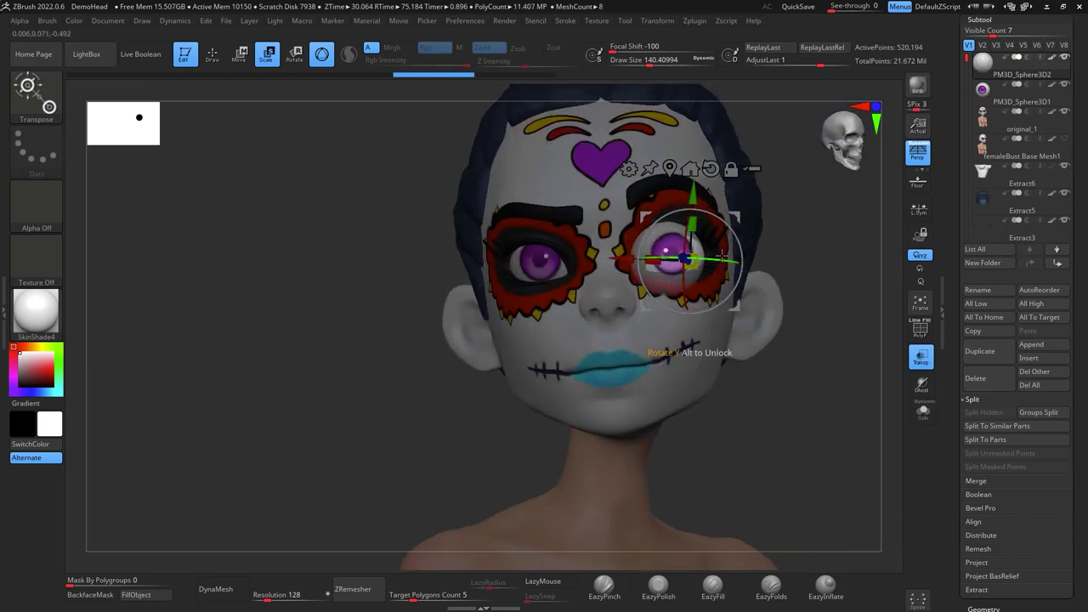
pyautogui.moveTo(735, 218); pyautogui.dragTo(719, 212)
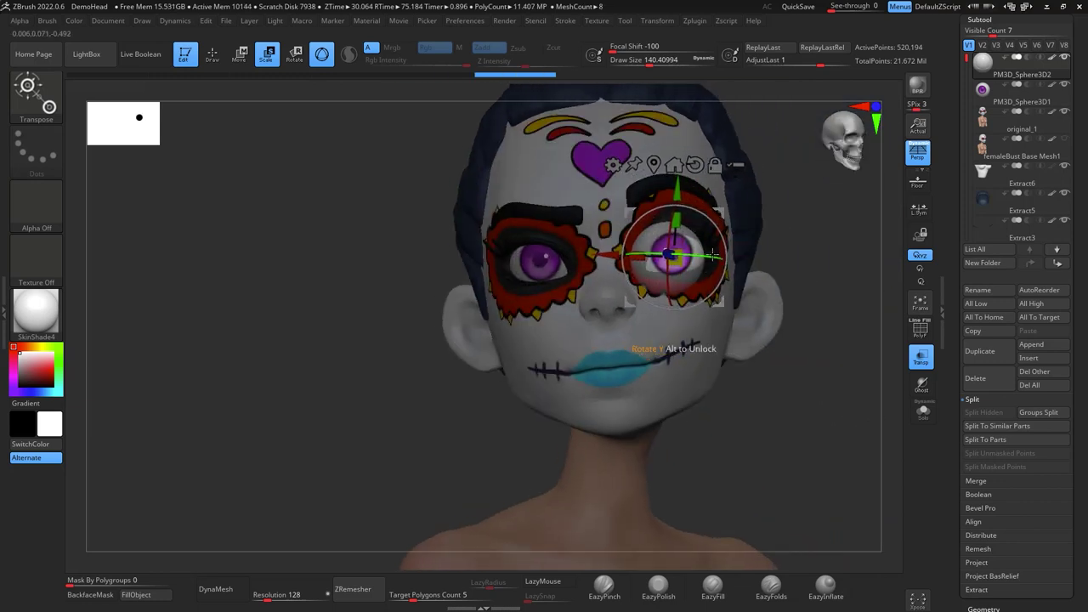
pyautogui.moveTo(704, 253); pyautogui.dragTo(716, 248)
pyautogui.moveTo(814, 333); pyautogui.dragTo(837, 372)
pyautogui.click(923, 359)
pyautogui.moveTo(668, 283); pyautogui.dragTo(669, 283)
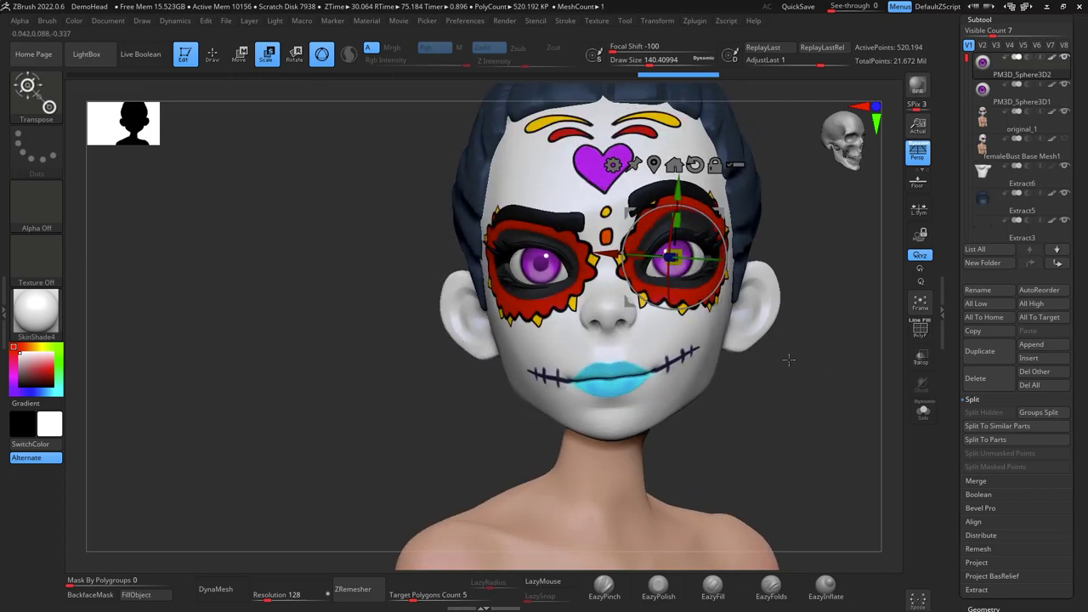
# Fine-tune the left eyeball's gaze with a small extra rotation, judging it from a more distant front view
pyautogui.moveTo(787, 362)
pyautogui.mouseDown()
pyautogui.moveTo(806, 402)
pyautogui.moveTo(832, 416)
pyautogui.mouseUp()
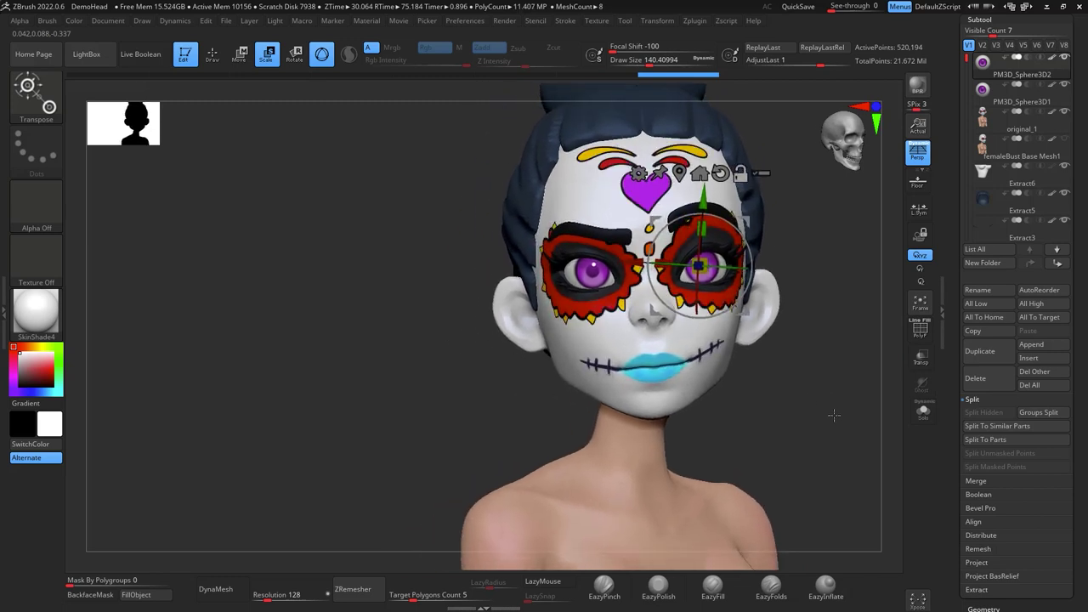
pyautogui.press('q')
pyautogui.press('e')
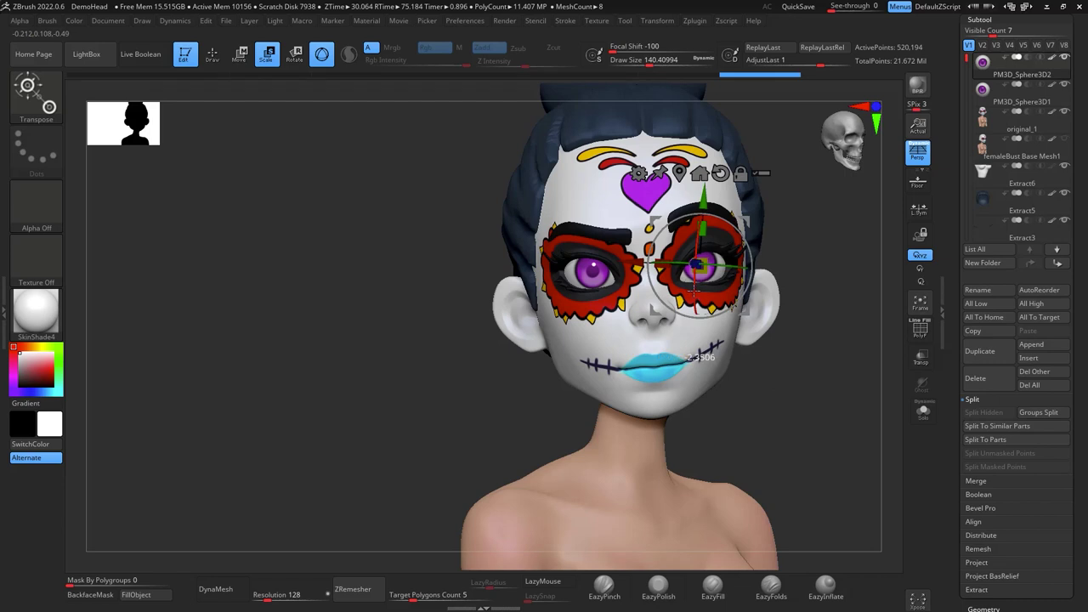
pyautogui.press('q')
pyautogui.moveTo(793, 394)
pyautogui.mouseDown()
pyautogui.moveTo(779, 400)
pyautogui.moveTo(786, 374)
pyautogui.mouseUp()
# Select the other eyeball, PM3D_Sphere3D1, centre the gizmo on it and rotate it to match the left eye's gaze
pyautogui.click(1016, 102)
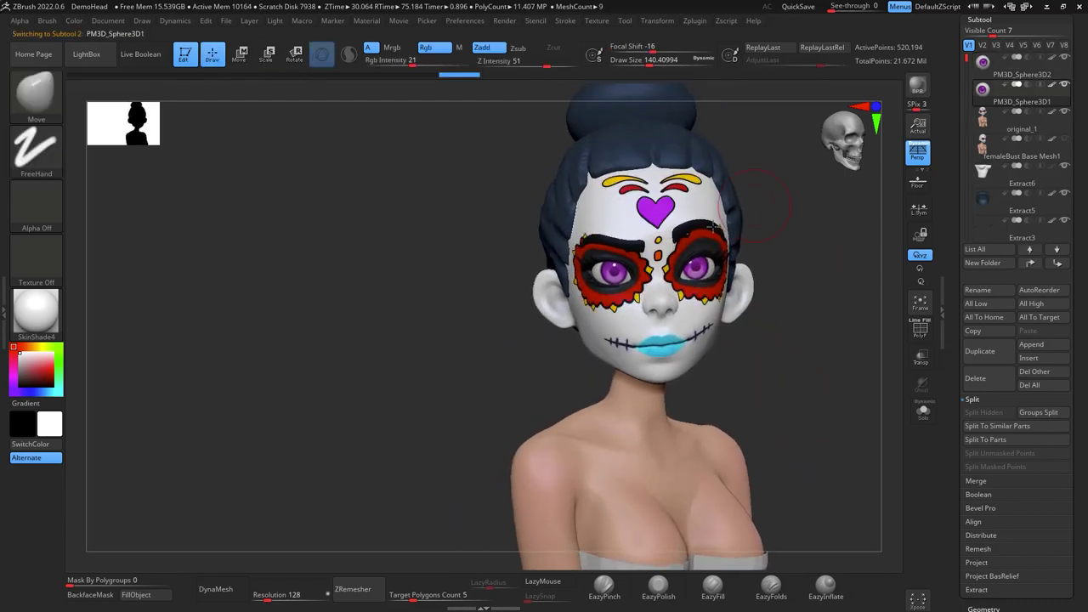
pyautogui.press('e')
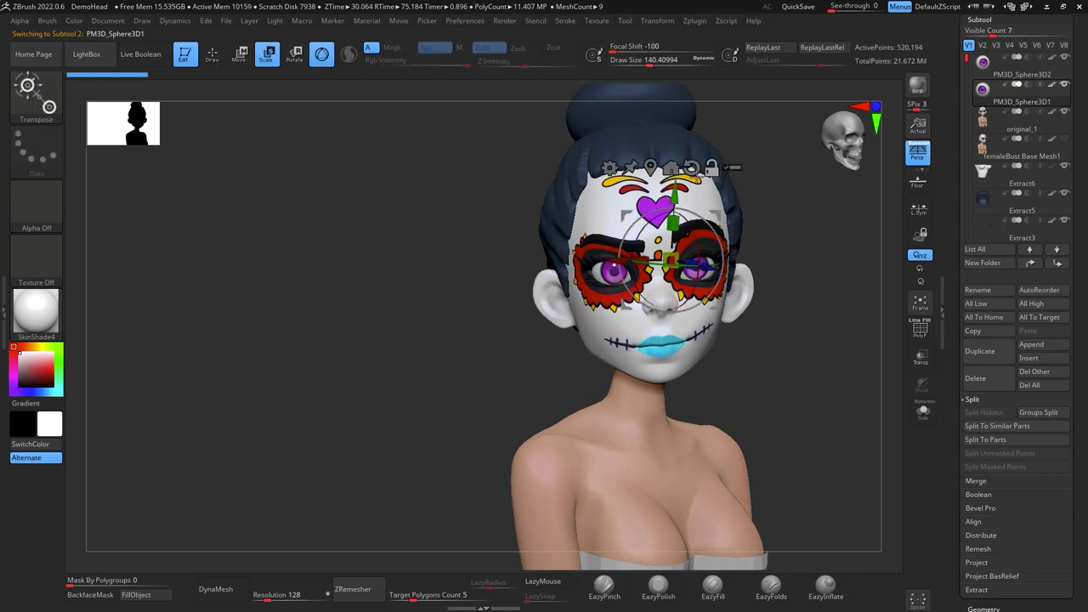
pyautogui.click(693, 169)
pyautogui.click(651, 168)
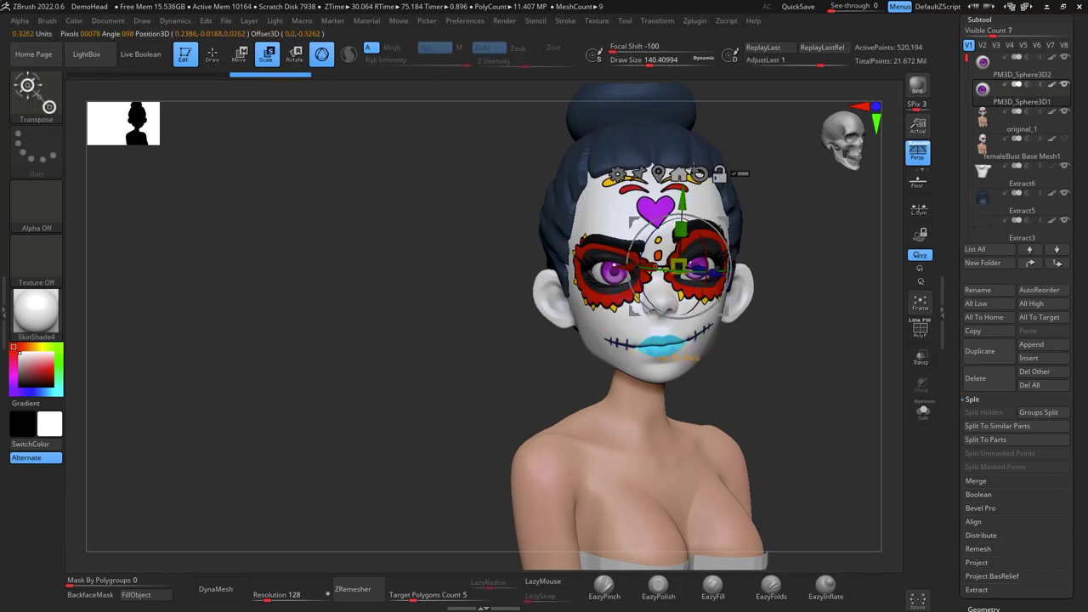
pyautogui.keyDown('alt'); pyautogui.click(662, 174); pyautogui.keyUp('alt')
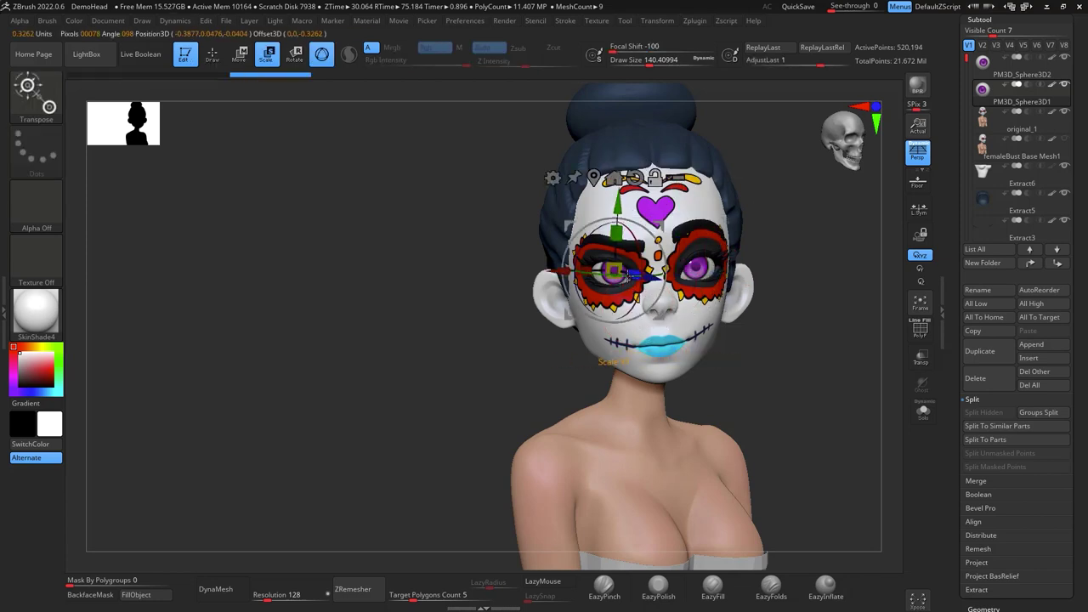
pyautogui.moveTo(627, 277); pyautogui.dragTo(595, 278)
pyautogui.moveTo(663, 251); pyautogui.dragTo(659, 244)
pyautogui.moveTo(617, 294)
pyautogui.mouseDown()
pyautogui.moveTo(664, 285)
pyautogui.moveTo(617, 294)
pyautogui.mouseUp()
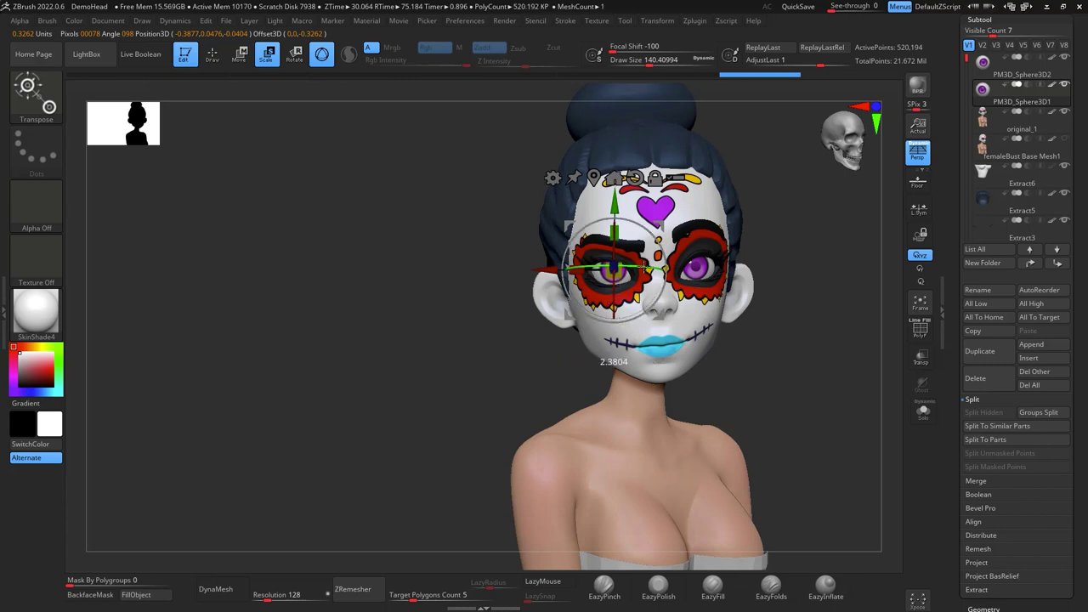
pyautogui.press('q')
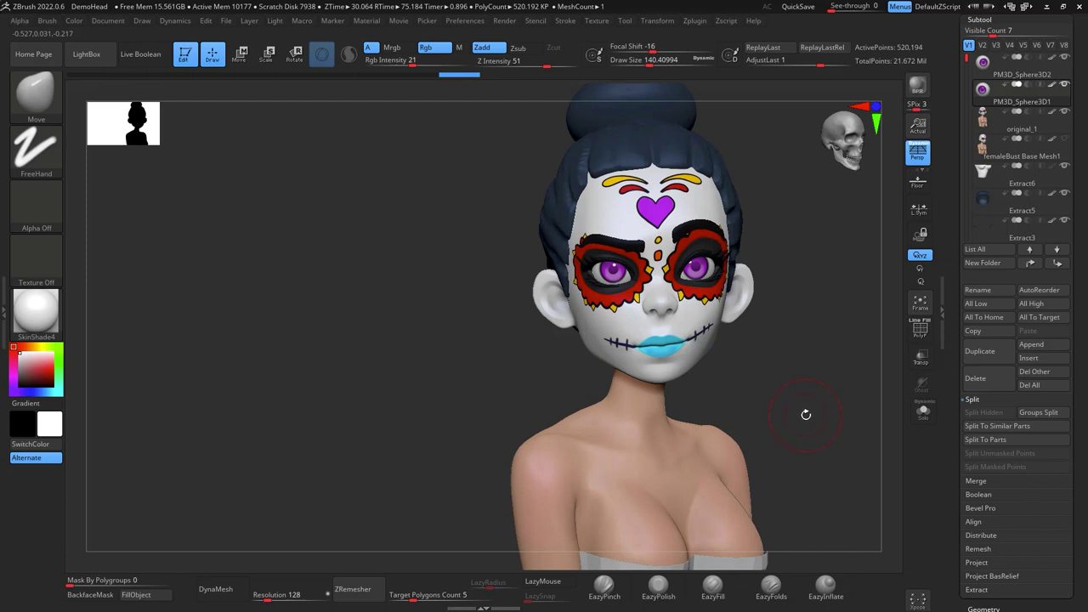
# Reshape the mouth corner and lower cheeks on original_1 using the Move brush at draw sizes of about 245 and 192
pyautogui.keyDown('alt'); pyautogui.moveTo(806, 415); pyautogui.dragTo(784, 413); pyautogui.keyUp('alt')
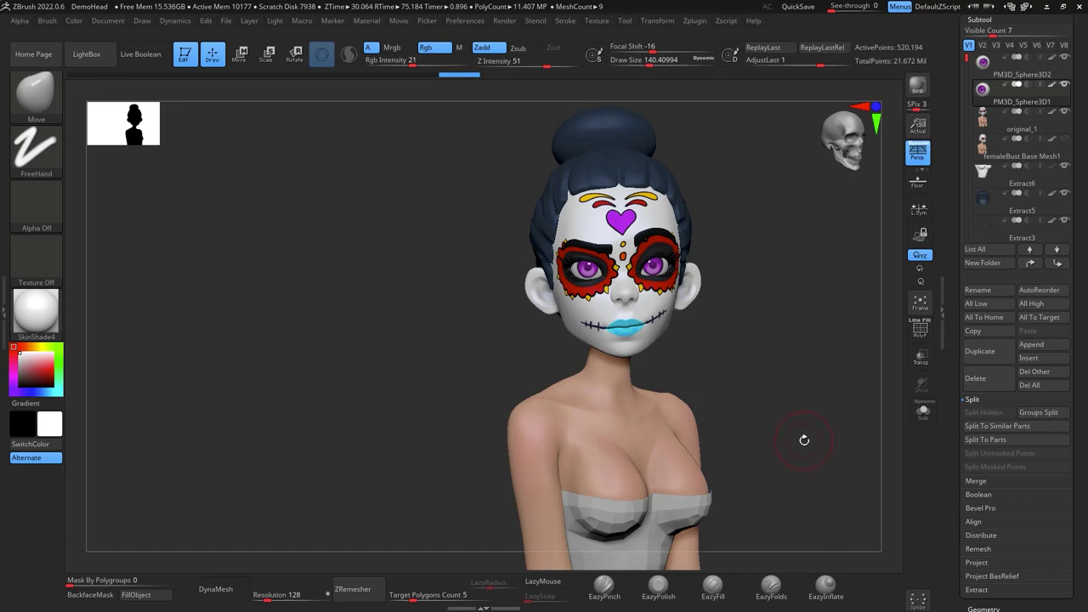
pyautogui.keyDown('alt'); pyautogui.moveTo(802, 418); pyautogui.dragTo(777, 385); pyautogui.keyUp('alt')
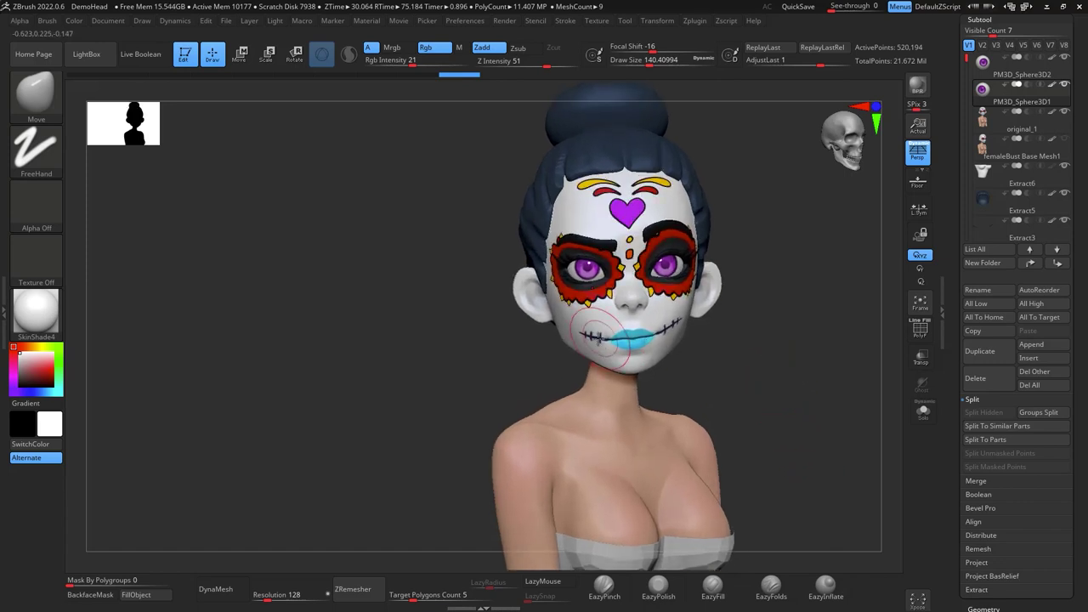
pyautogui.press('space')
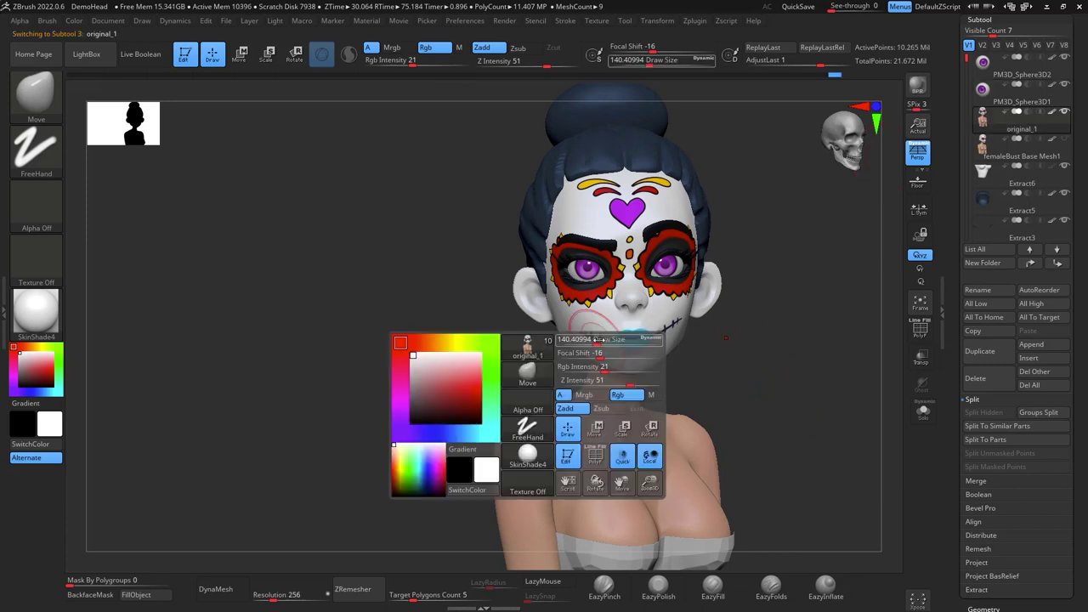
pyautogui.moveTo(595, 340); pyautogui.dragTo(597, 340)
pyautogui.moveTo(595, 341); pyautogui.dragTo(589, 335)
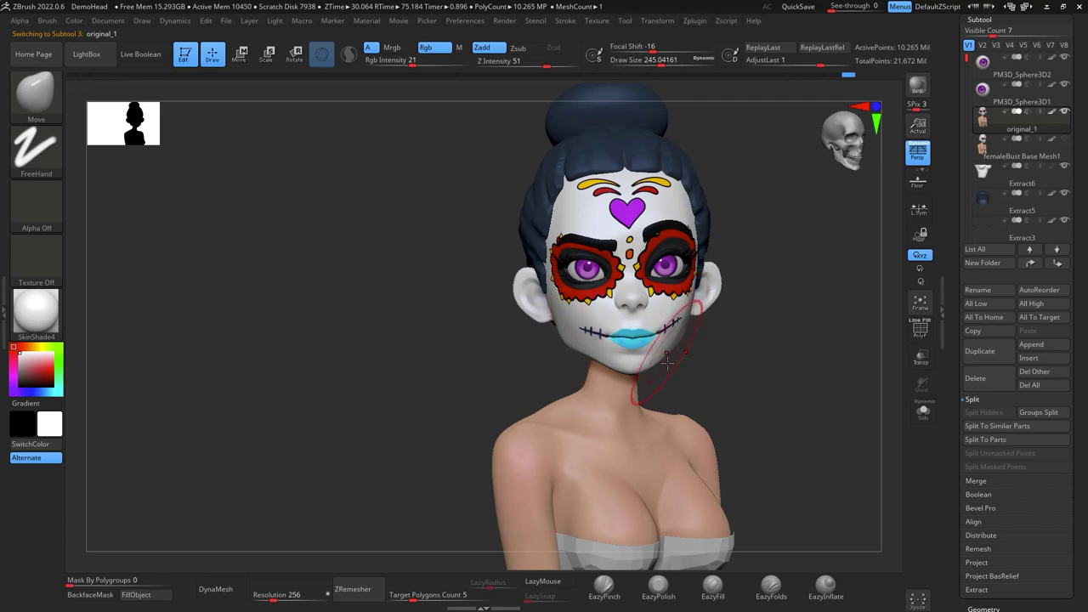
pyautogui.press('space')
pyautogui.moveTo(770, 352); pyautogui.dragTo(763, 352)
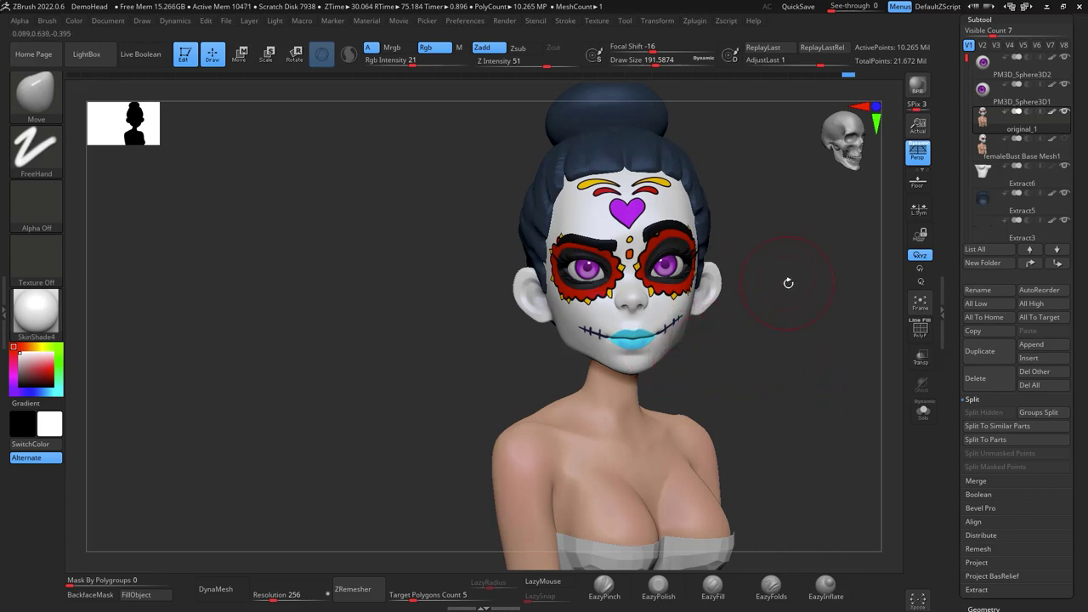
# Fill the dress subtool Extract6 with near-black at an RGB intensity of 100 and check the bust from several angles
pyautogui.moveTo(788, 283); pyautogui.dragTo(782, 325)
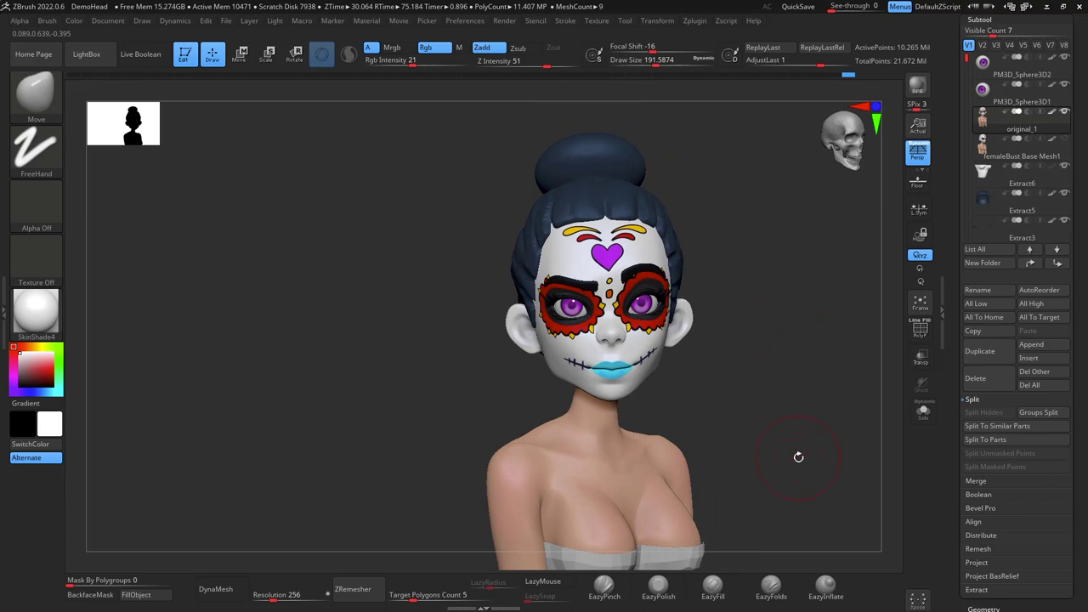
pyautogui.keyDown('alt'); pyautogui.moveTo(828, 340); pyautogui.dragTo(805, 238); pyautogui.keyUp('alt')
pyautogui.click(1006, 188)
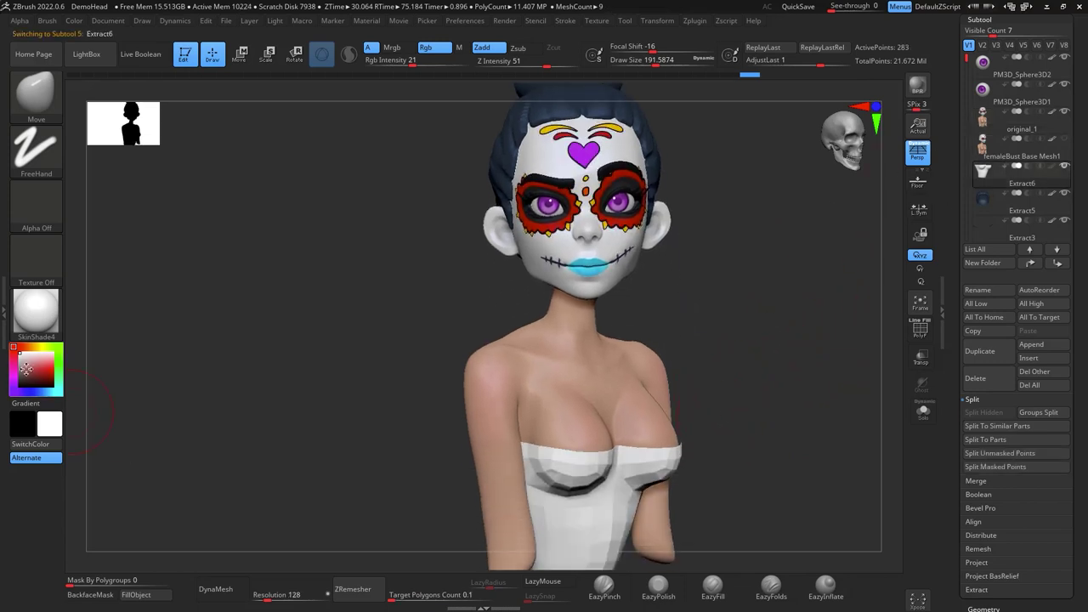
pyautogui.moveTo(24, 370); pyautogui.dragTo(18, 382)
pyautogui.click(132, 595)
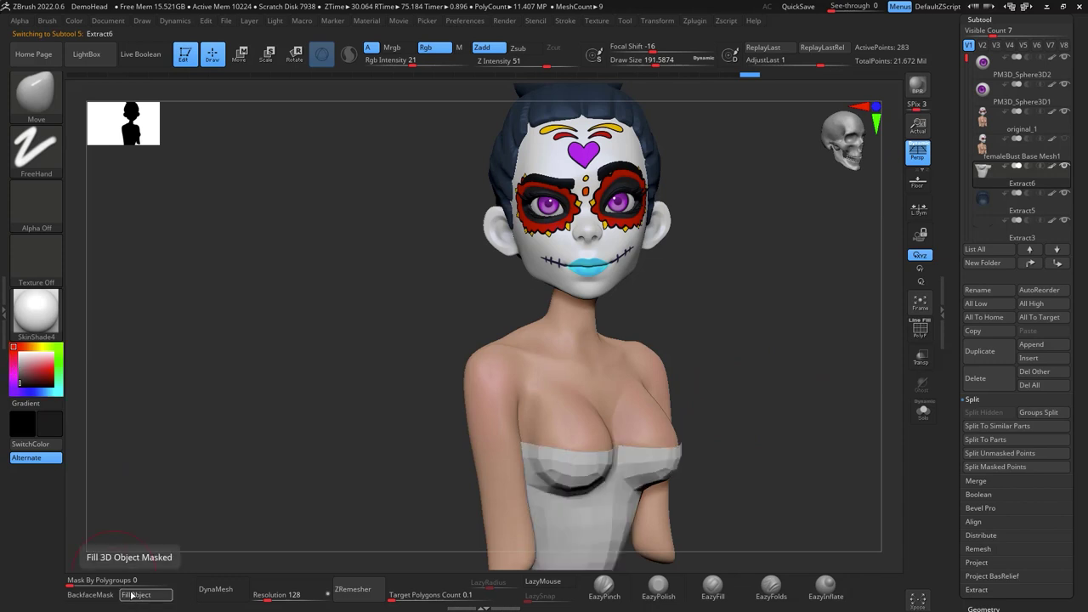
pyautogui.moveTo(415, 64); pyautogui.dragTo(472, 65)
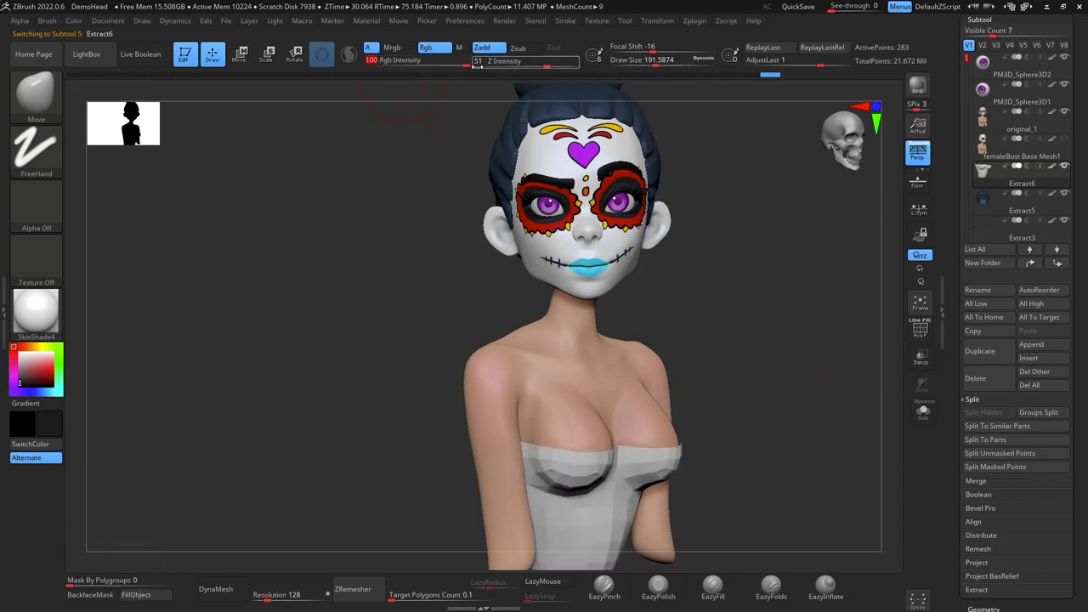
pyautogui.click(161, 600)
pyautogui.moveTo(849, 297); pyautogui.dragTo(796, 294)
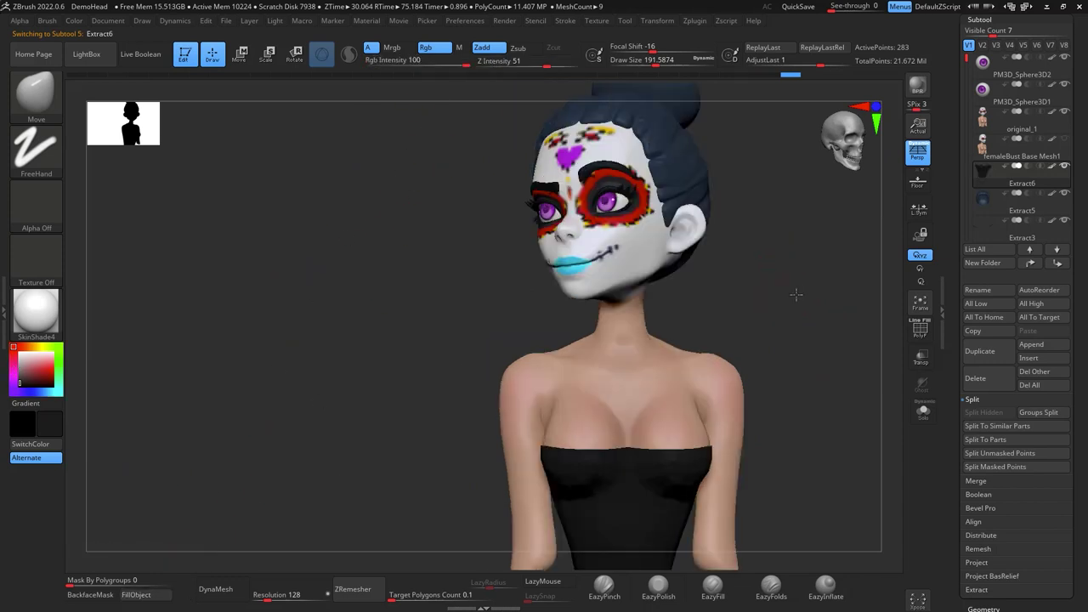
pyautogui.moveTo(812, 336); pyautogui.dragTo(779, 383)
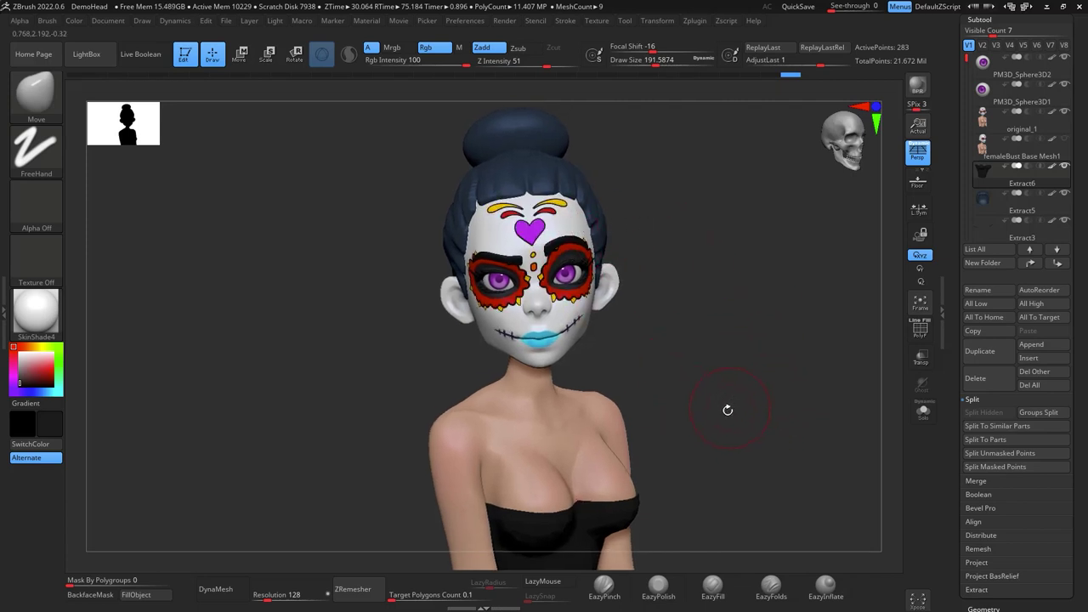
pyautogui.moveTo(728, 410); pyautogui.dragTo(746, 406)
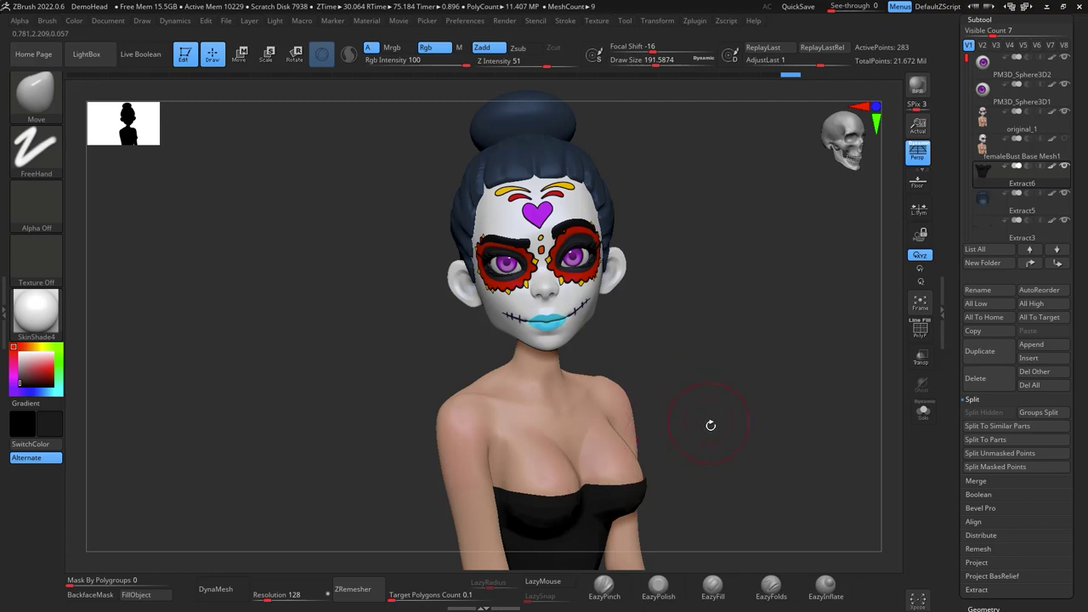
pyautogui.moveTo(761, 410); pyautogui.dragTo(855, 359)
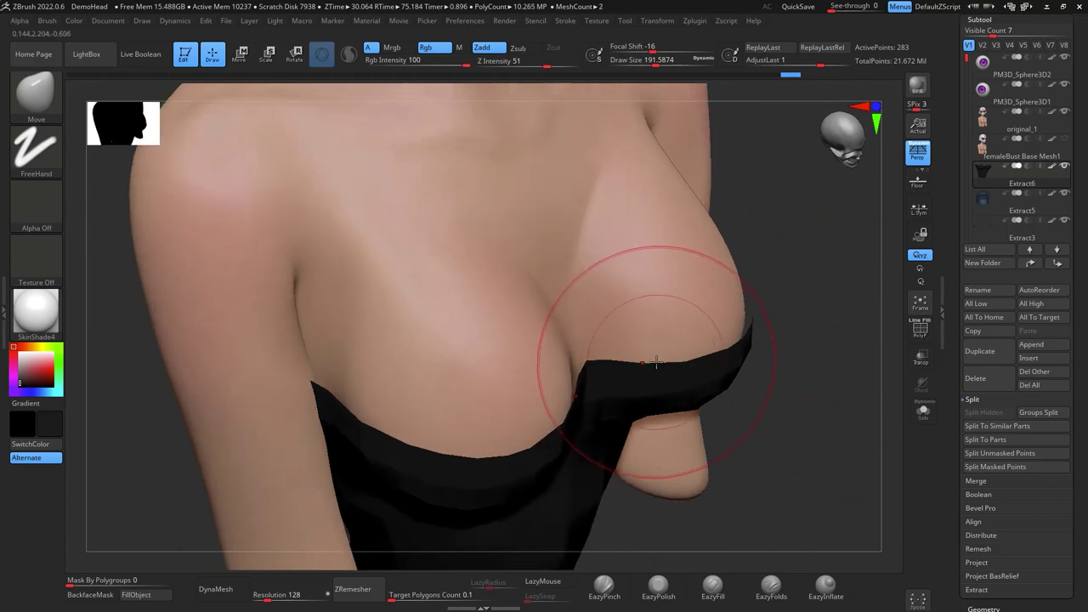
# Thicken the dress Extract6 by extruding all its polygons outward with ZModeler, with the polygon wireframe displayed
pyautogui.click(921, 334)
pyautogui.moveTo(843, 401)
pyautogui.mouseDown()
pyautogui.moveTo(838, 423)
pyautogui.moveTo(828, 333)
pyautogui.mouseUp()
pyautogui.moveTo(827, 510)
pyautogui.keyDown('alt'); pyautogui.mouseDown()
pyautogui.moveTo(825, 358)
pyautogui.moveTo(808, 379)
pyautogui.mouseUp(); pyautogui.keyUp('alt')
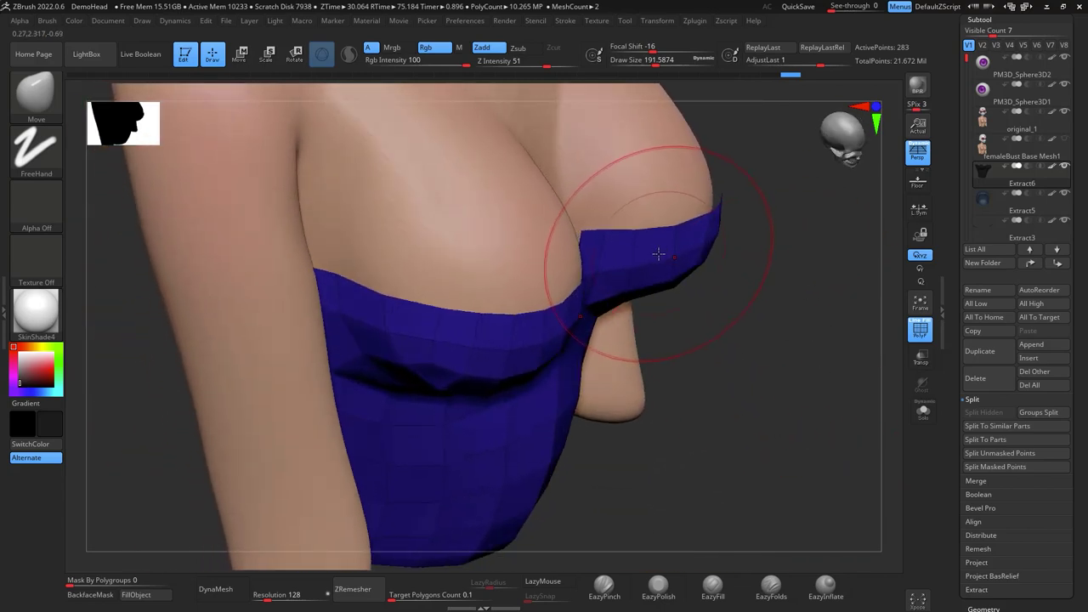
pyautogui.press('b')
pyautogui.press('z')
pyautogui.press('m')
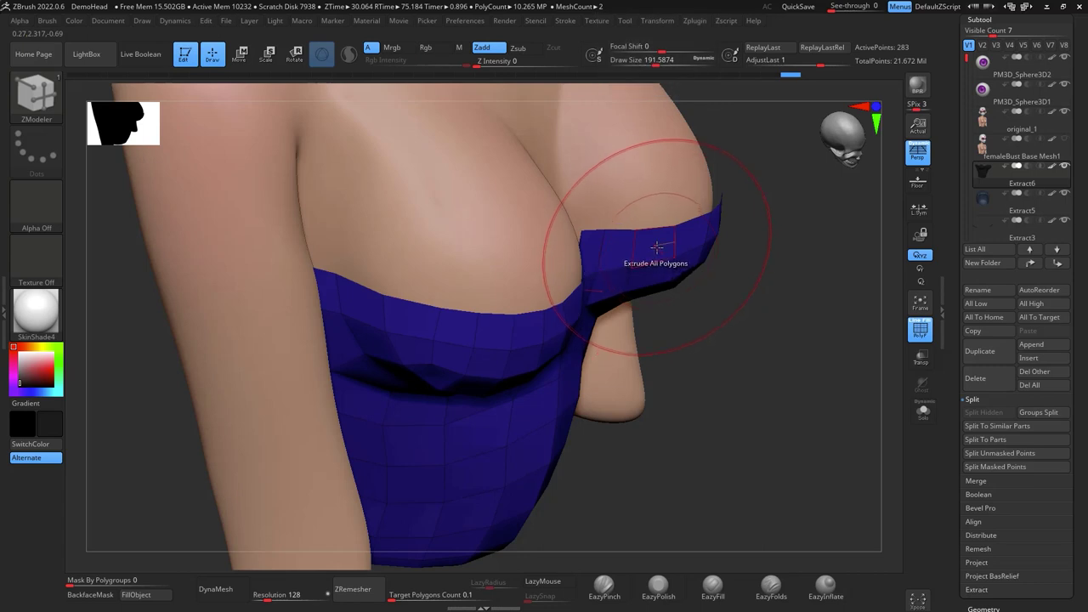
pyautogui.moveTo(656, 248); pyautogui.dragTo(668, 262)
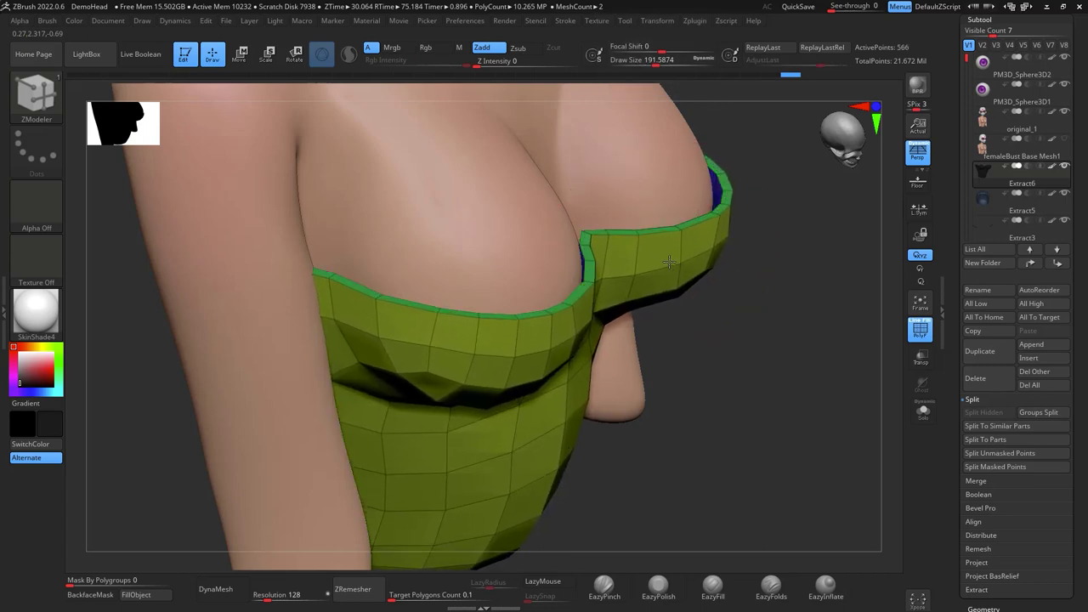
# Fit the dress's upper edge to the chest and under the arm using the Move brush at a draw size of about 400
pyautogui.moveTo(769, 289); pyautogui.dragTo(790, 293)
pyautogui.press('space')
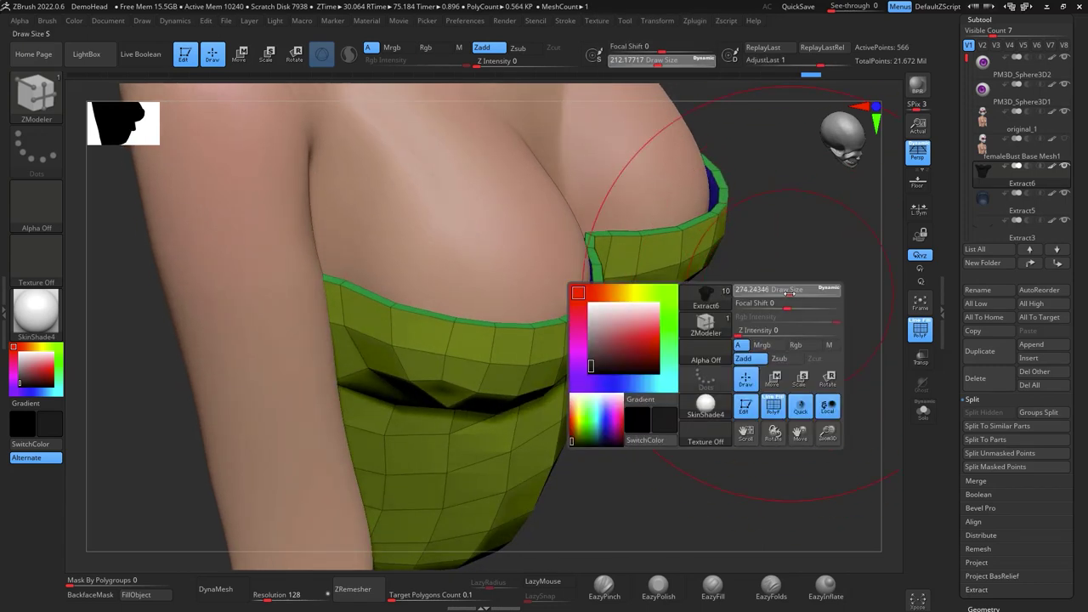
pyautogui.press('b')
pyautogui.press('m')
pyautogui.press('v')
pyautogui.press('space')
pyautogui.moveTo(712, 220)
pyautogui.mouseDown()
pyautogui.moveTo(726, 218)
pyautogui.moveTo(714, 214)
pyautogui.mouseUp()
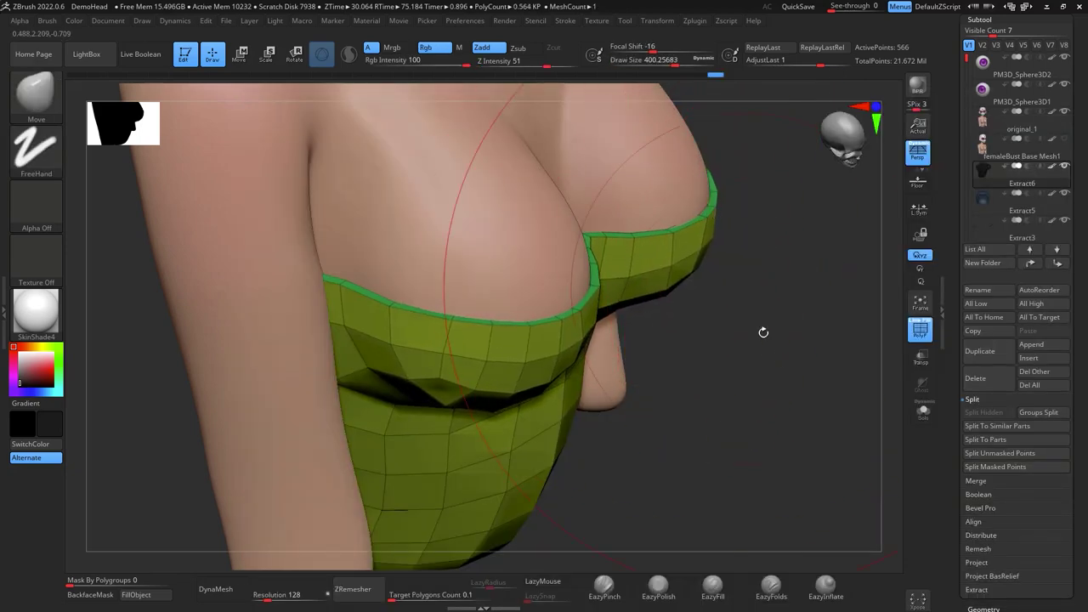
pyautogui.moveTo(763, 332)
pyautogui.mouseDown()
pyautogui.moveTo(768, 318)
pyautogui.moveTo(777, 323)
pyautogui.moveTo(779, 369)
pyautogui.moveTo(797, 374)
pyautogui.moveTo(798, 389)
pyautogui.mouseUp()
pyautogui.moveTo(311, 373); pyautogui.dragTo(331, 386)
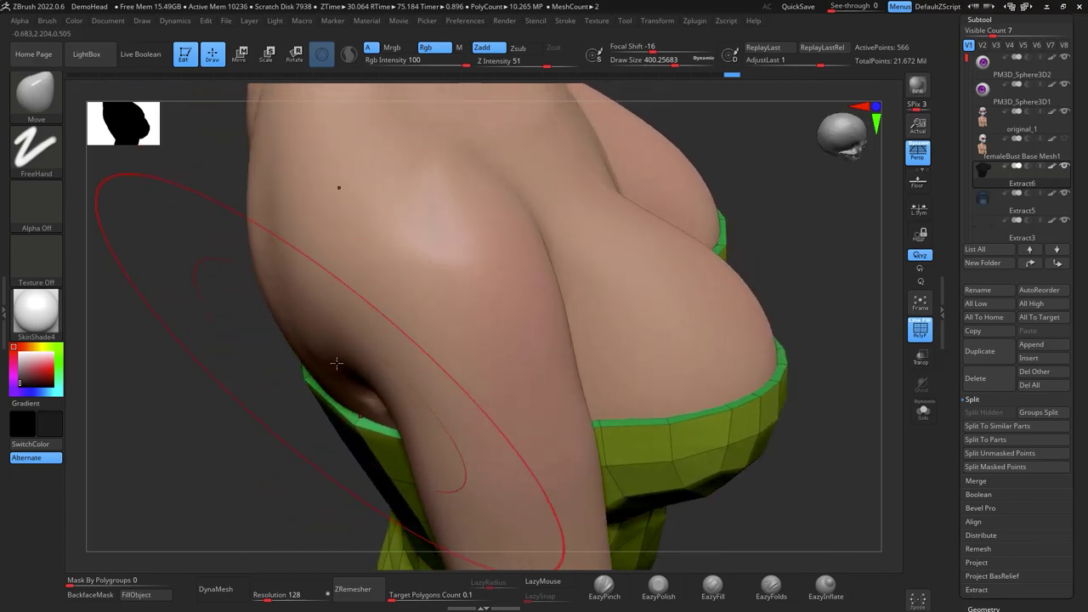
# Subdivide the dress twice and hide the polygon wireframe, framing the bust from the front
pyautogui.hotkey('ctrl', 'd')
pyautogui.hotkey('ctrl', 'd')
pyautogui.moveTo(836, 396)
pyautogui.mouseDown()
pyautogui.moveTo(837, 383)
pyautogui.moveTo(872, 435)
pyautogui.moveTo(889, 343)
pyautogui.moveTo(949, 427)
pyautogui.moveTo(951, 454)
pyautogui.mouseUp()
pyautogui.click(920, 330)
pyautogui.moveTo(858, 430)
pyautogui.keyDown('alt'); pyautogui.mouseDown()
pyautogui.moveTo(853, 407)
pyautogui.moveTo(833, 427)
pyautogui.moveTo(830, 406)
pyautogui.moveTo(847, 417)
pyautogui.moveTo(833, 413)
pyautogui.mouseUp(); pyautogui.keyUp('alt')
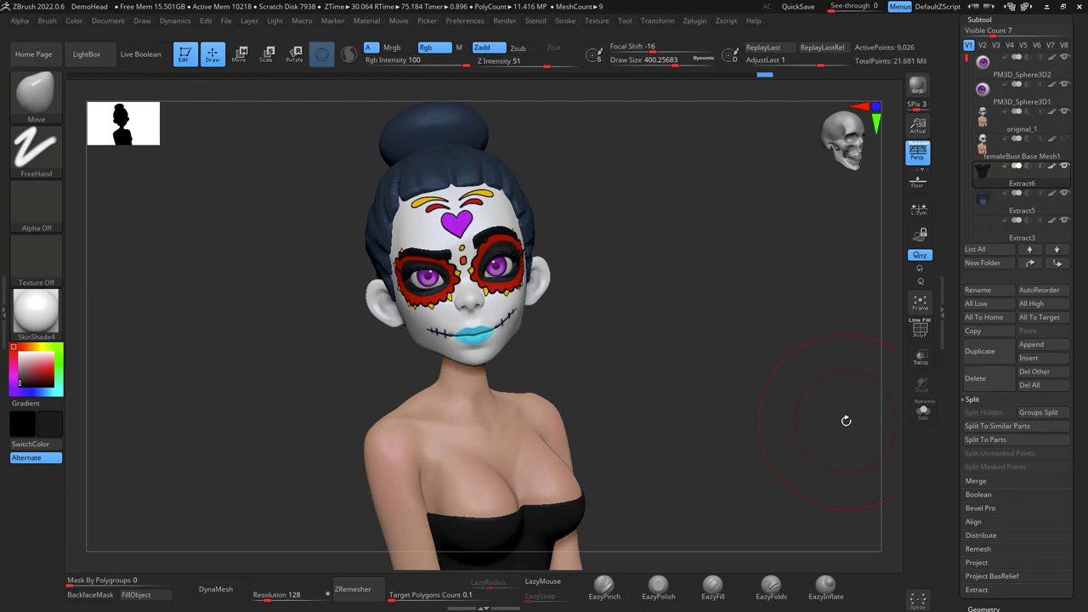
# Select the hair subtool Extract5 and subdivide it twice, up to subdivision level 5
pyautogui.click(997, 203)
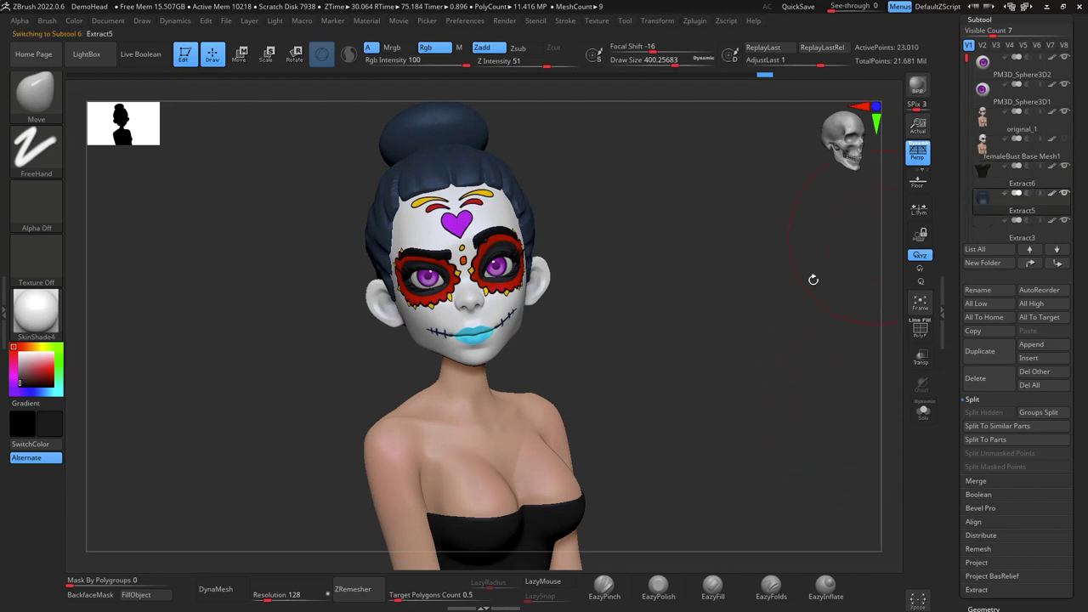
pyautogui.hotkey('ctrl', 'd')
pyautogui.hotkey('ctrl', 'd')
pyautogui.scroll(-5, 1078, 368)
pyautogui.click(991, 408)
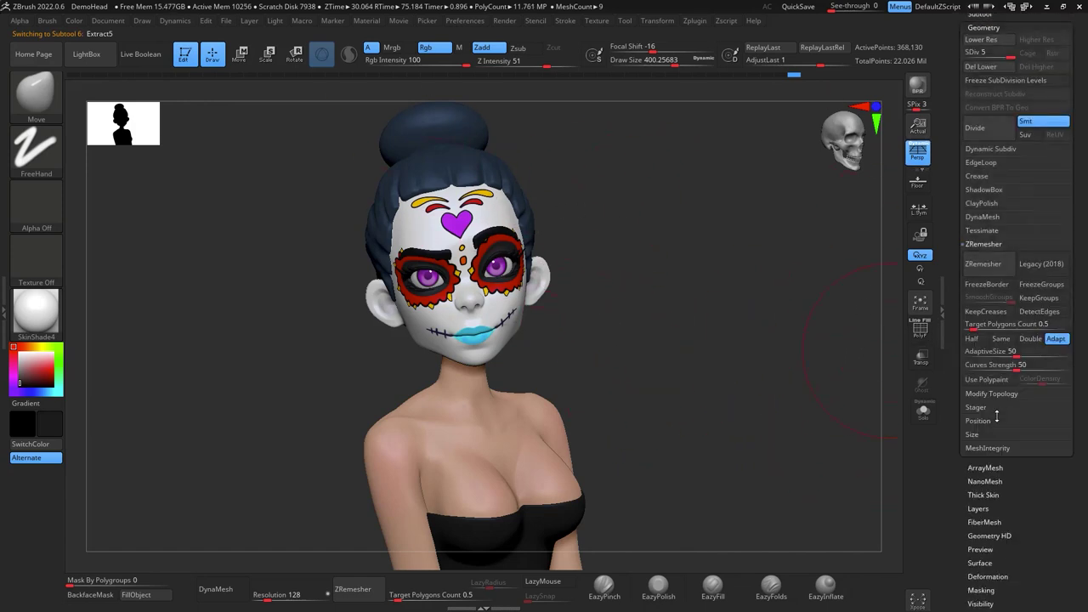
pyautogui.moveTo(1083, 126); pyautogui.dragTo(1077, 237)
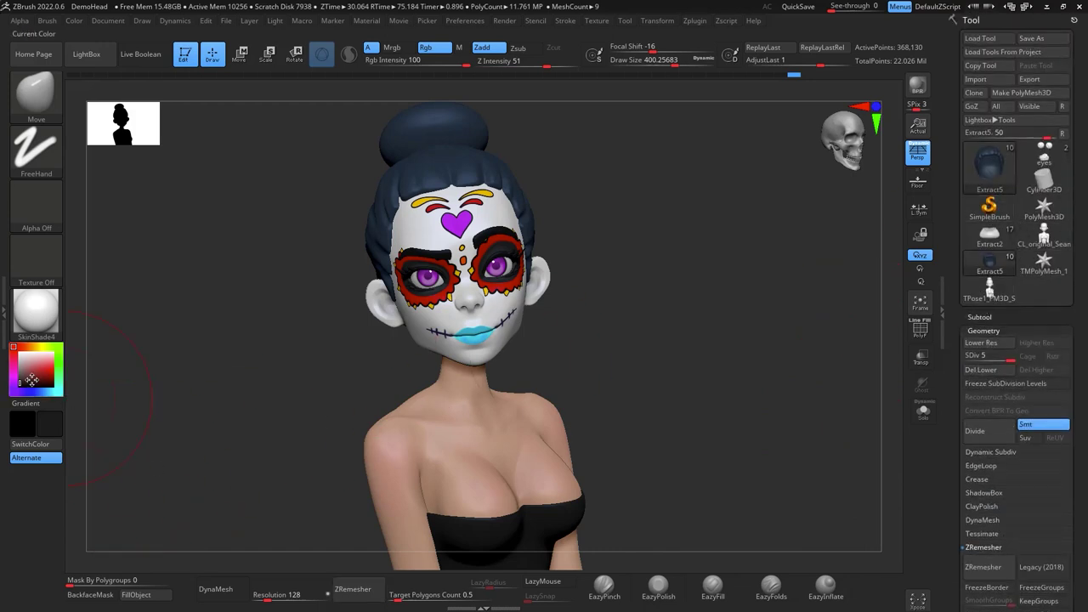
# Try filling the hair Extract5 with crimson, followed by a darker burgundy
pyautogui.click(39, 375)
pyautogui.click(47, 392)
pyautogui.click(27, 365)
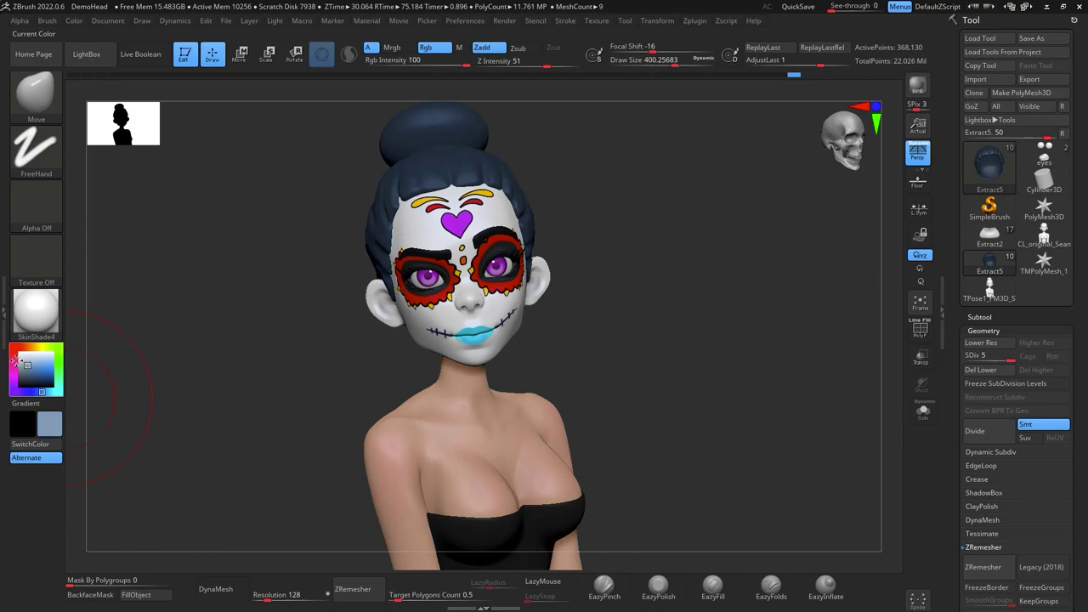
pyautogui.click(14, 368)
pyautogui.moveTo(26, 365); pyautogui.dragTo(50, 372)
pyautogui.click(134, 594)
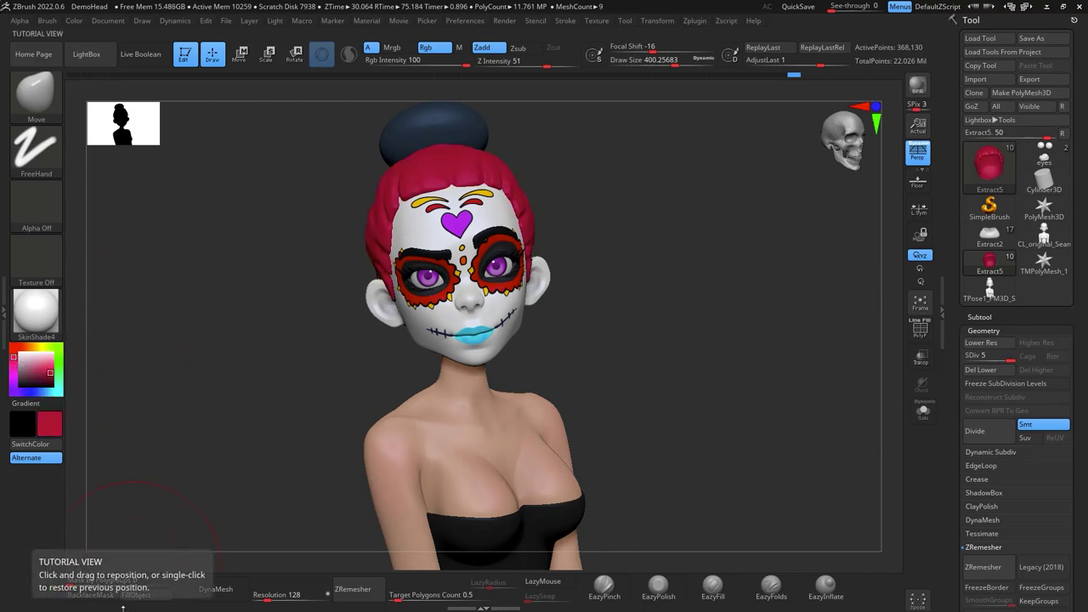
pyautogui.moveTo(49, 373); pyautogui.dragTo(42, 375)
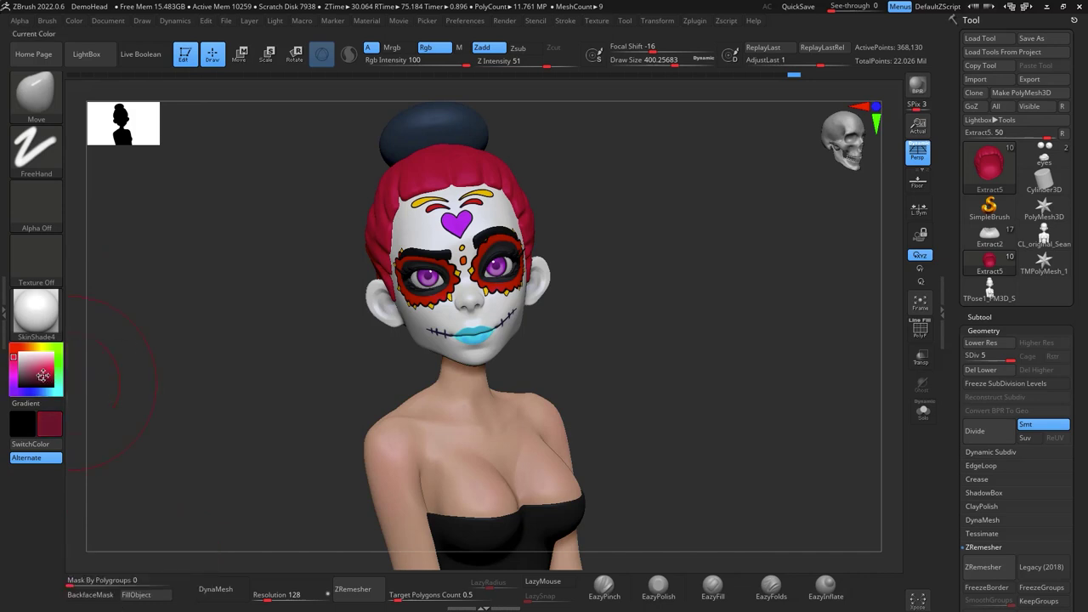
pyautogui.click(145, 595)
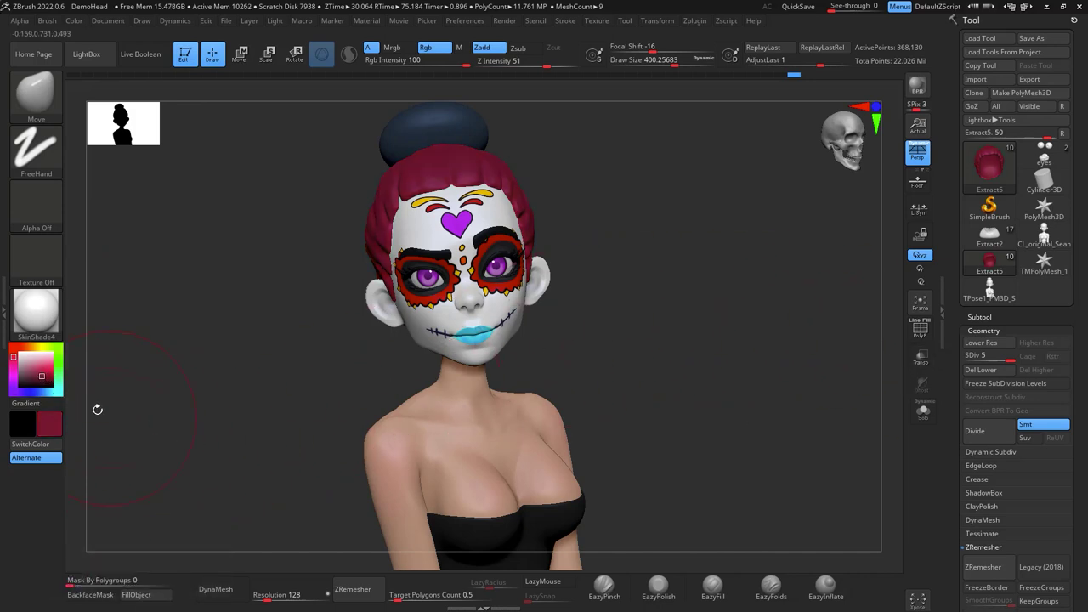
# Try filling the hair with dark blue, followed by pale blonde yellow
pyautogui.click(41, 392)
pyautogui.moveTo(41, 392); pyautogui.dragTo(36, 391)
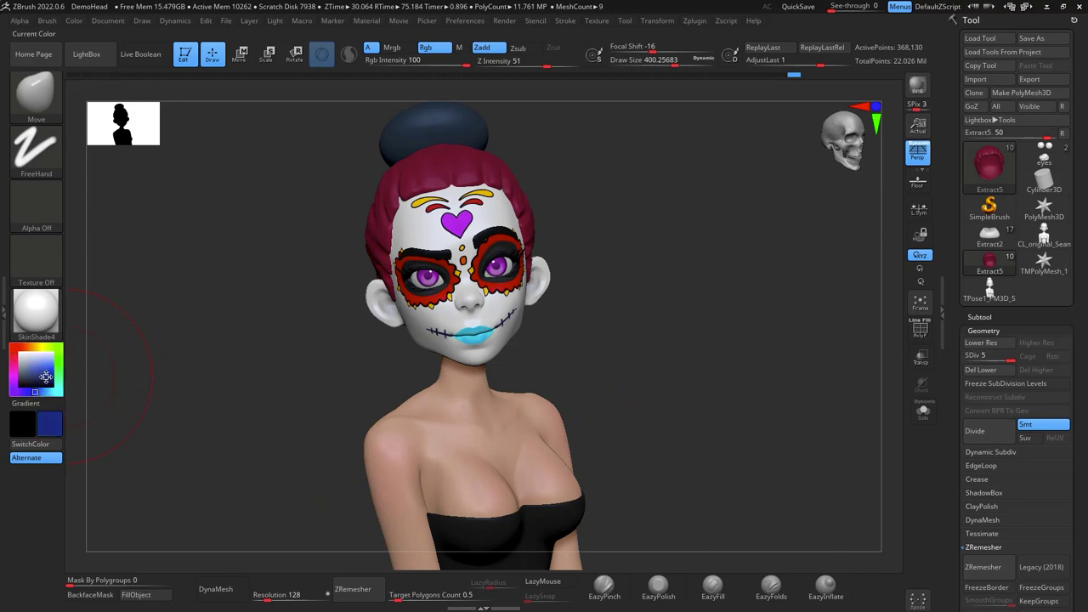
pyautogui.click(136, 594)
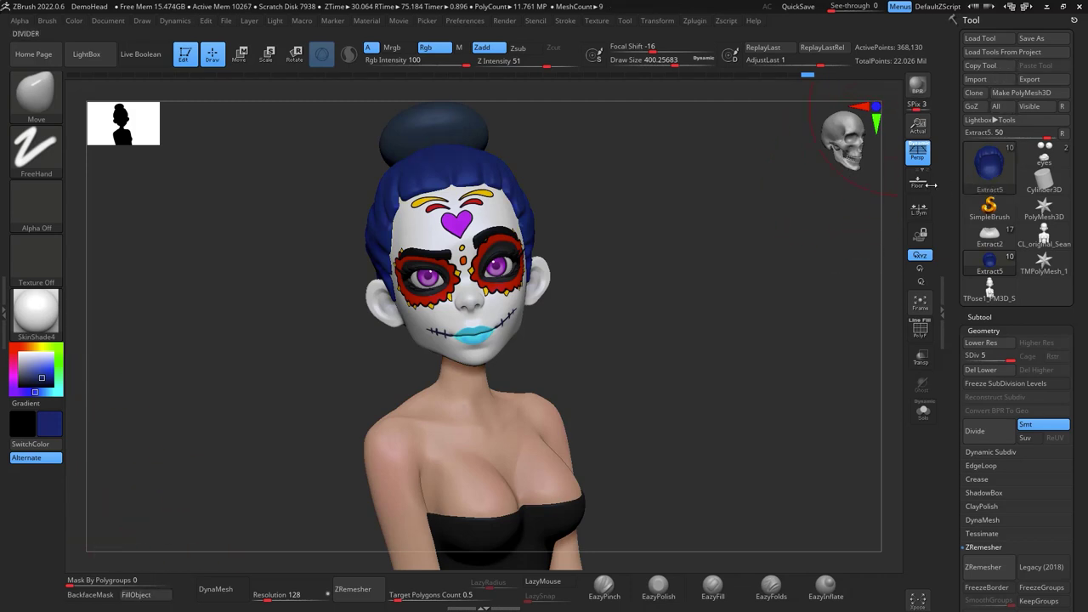
pyautogui.click(36, 347)
pyautogui.moveTo(49, 374); pyautogui.dragTo(53, 365)
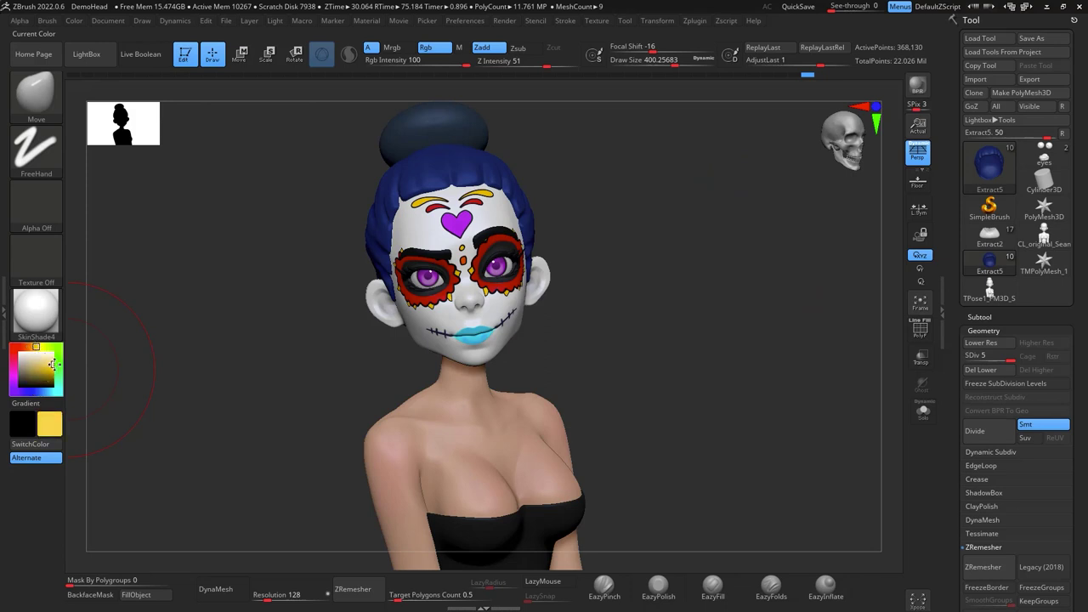
pyautogui.click(140, 595)
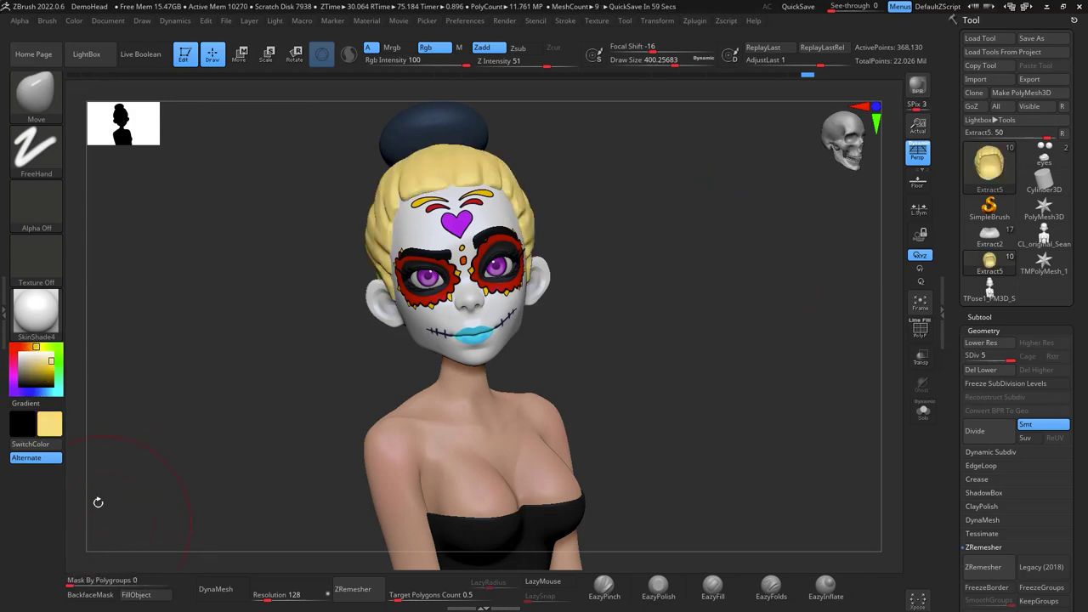
# Fill the hair Extract5 with a dark brown
pyautogui.moveTo(44, 365)
pyautogui.mouseDown()
pyautogui.moveTo(27, 379)
pyautogui.moveTo(24, 346)
pyautogui.mouseUp()
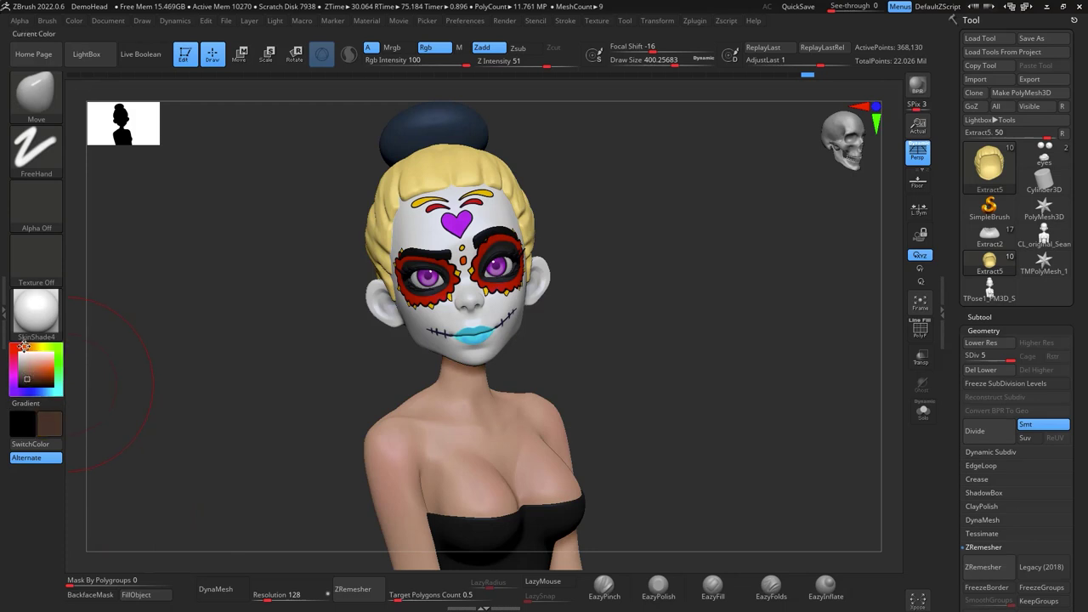
pyautogui.click(139, 595)
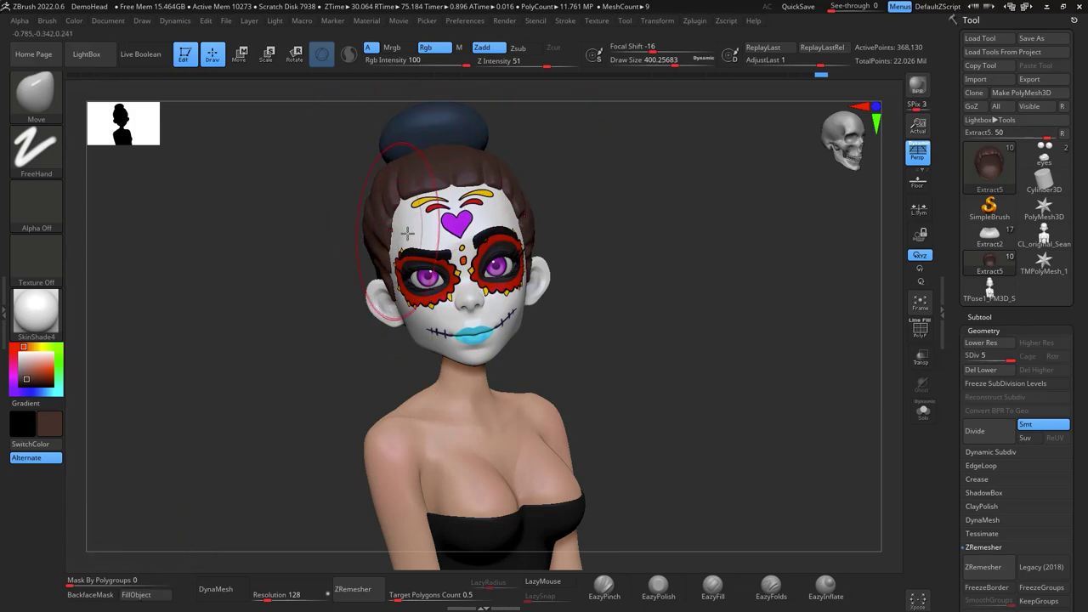
pyautogui.hotkey('ctrl', 'z')
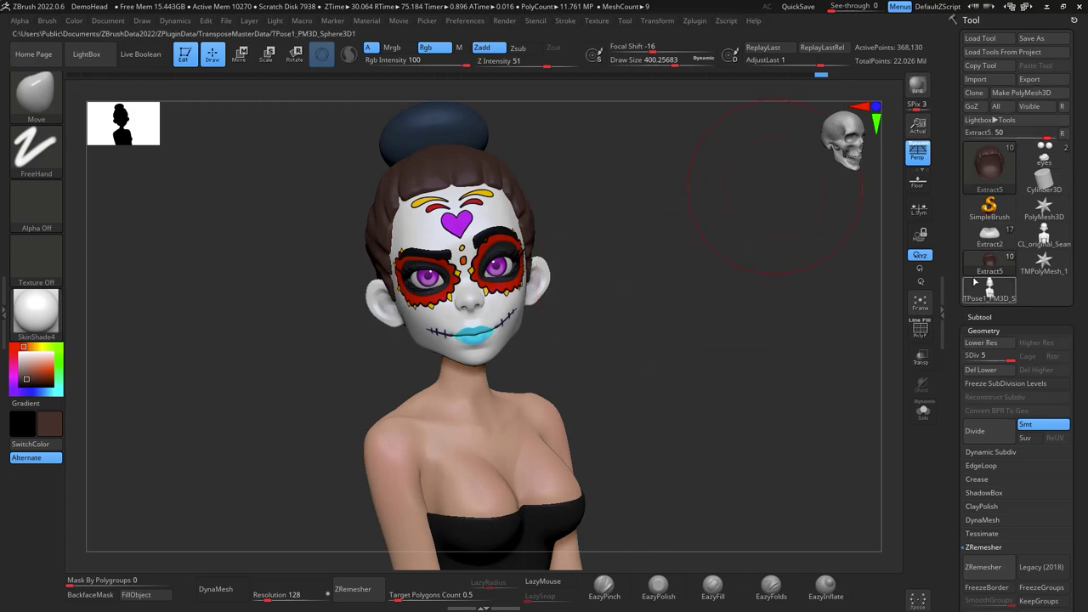
# Select the hair bun subtool PM3D_Sphere3D1_1 and fill it with the same dark brown as the hair
pyautogui.moveTo(984, 312); pyautogui.dragTo(984, 196)
pyautogui.click(982, 200)
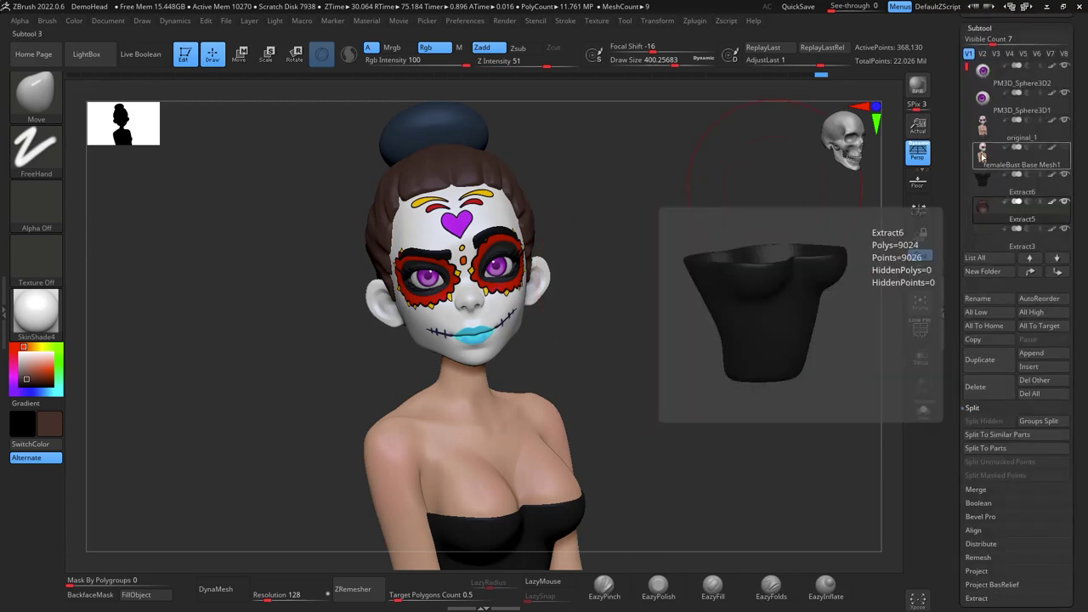
pyautogui.moveTo(967, 70); pyautogui.dragTo(967, 161)
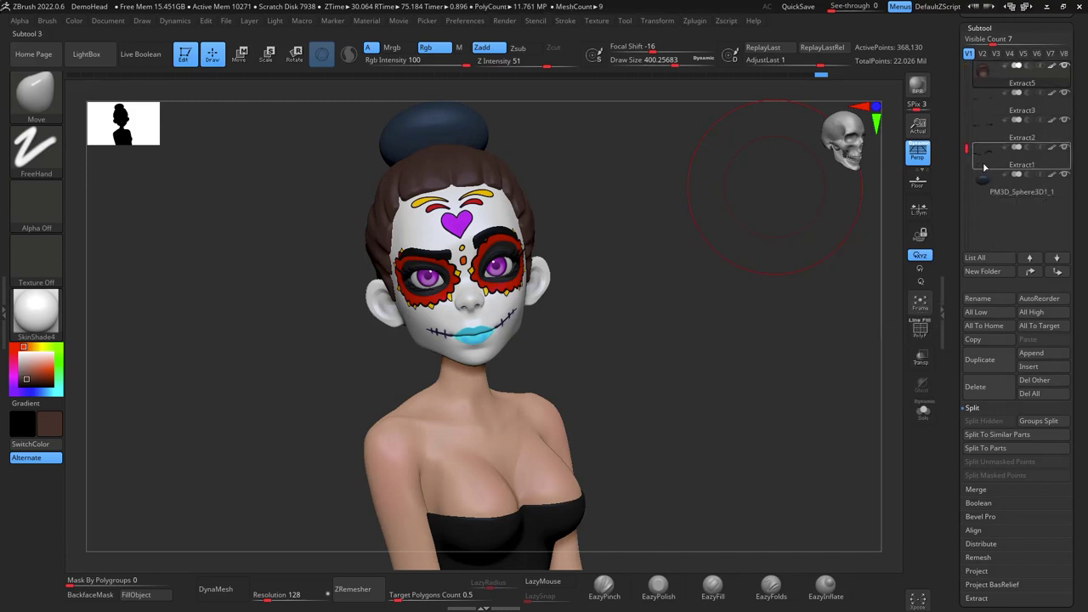
pyautogui.click(985, 181)
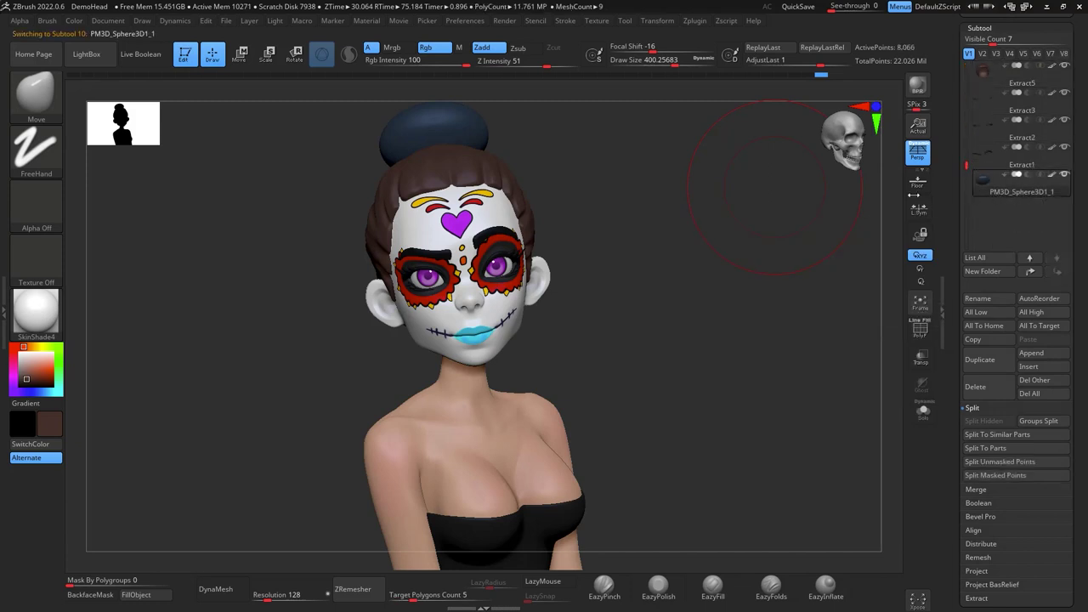
pyautogui.click(149, 600)
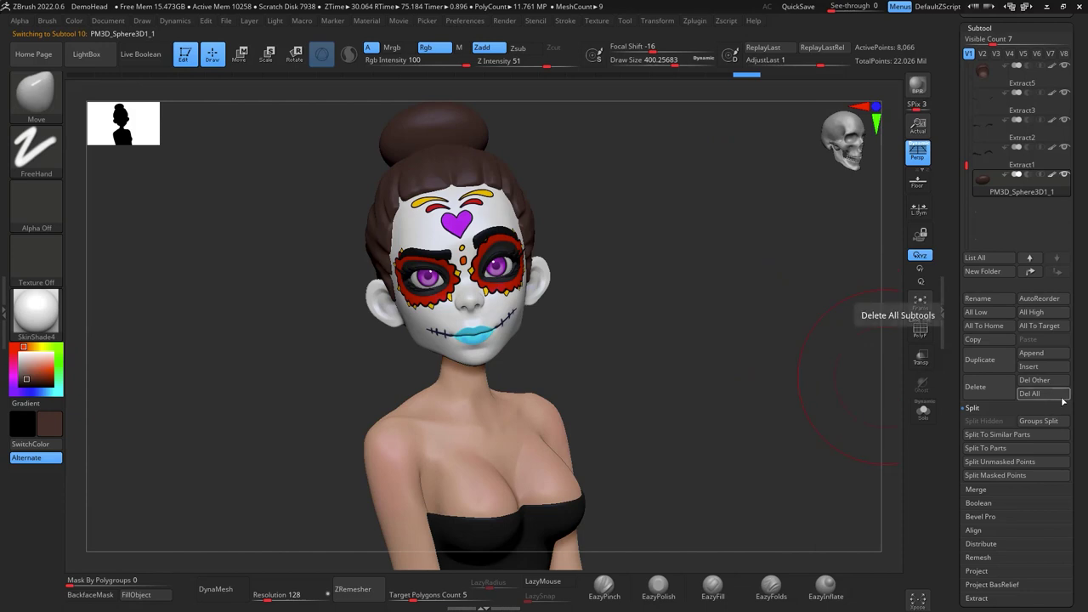